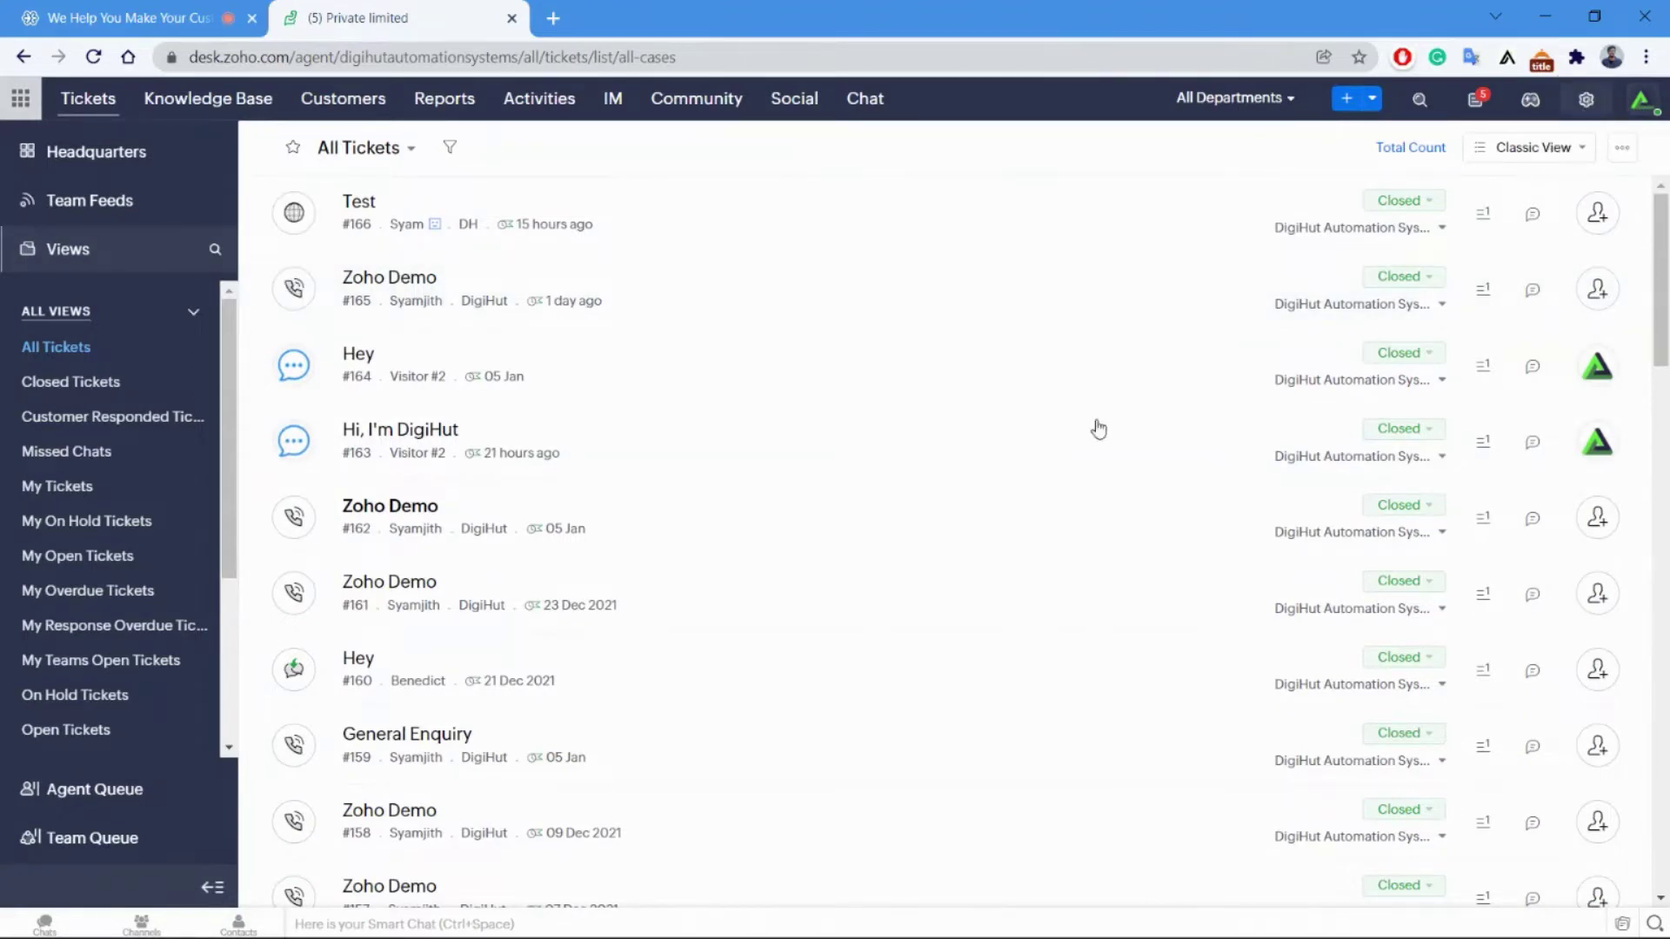
Go to Setup's Email channel to show the department's Support Email Address page with fetching on.
{"action": "left_click", "coordinate": [1591, 101]}
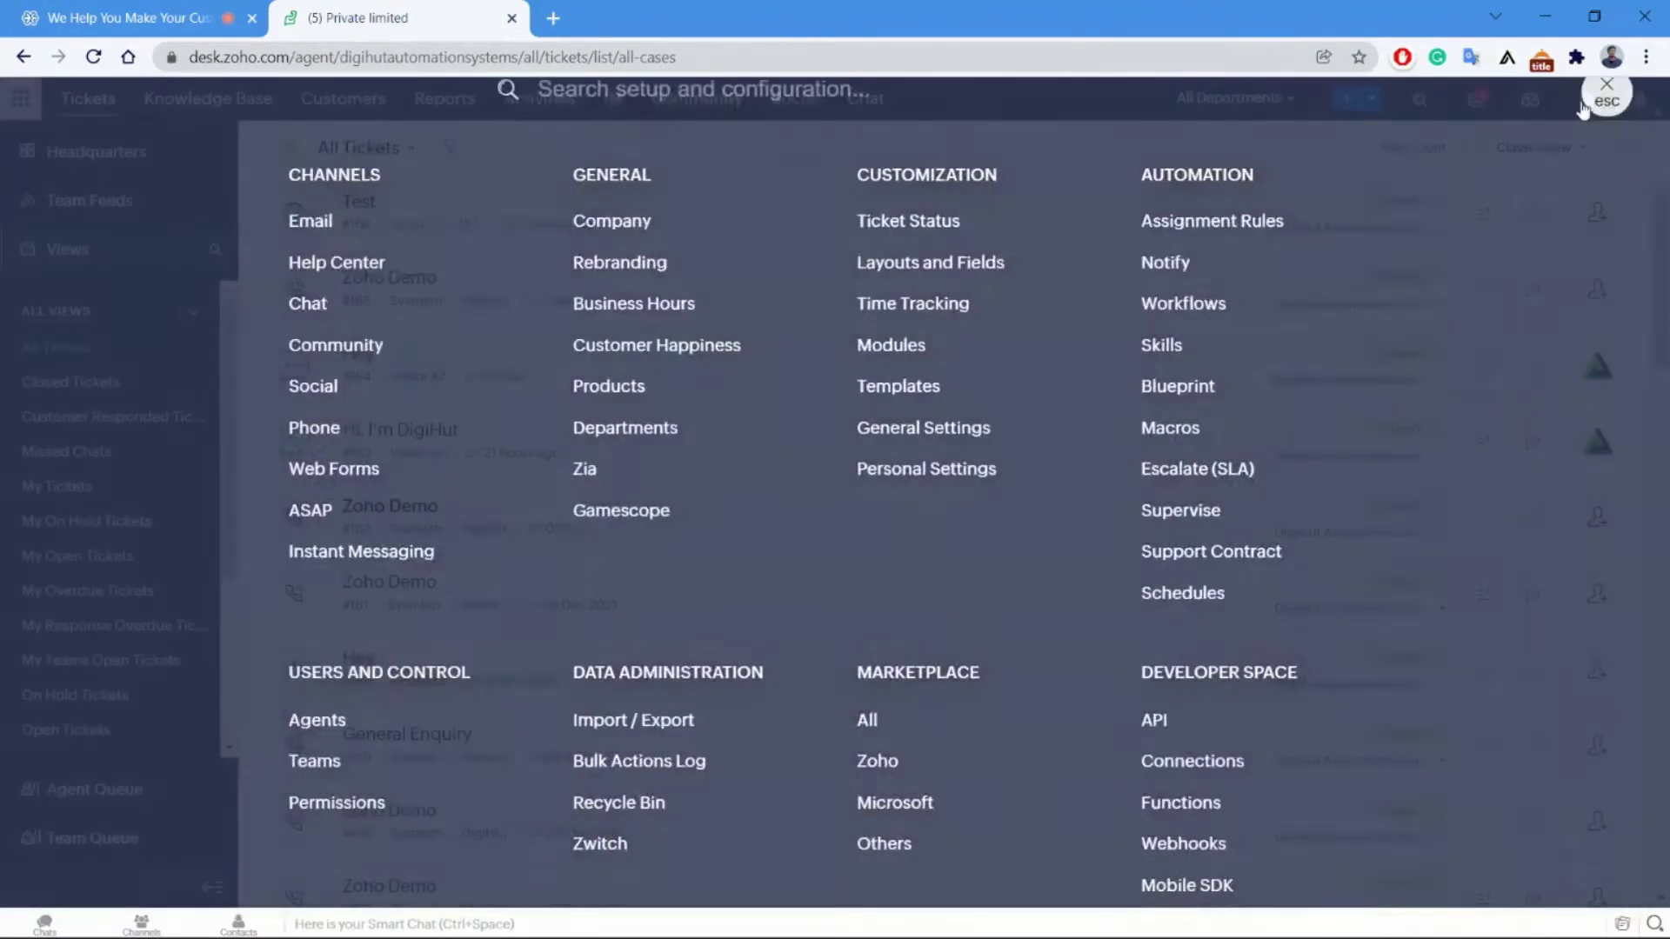
{"action": "left_click", "coordinate": [1618, 110]}
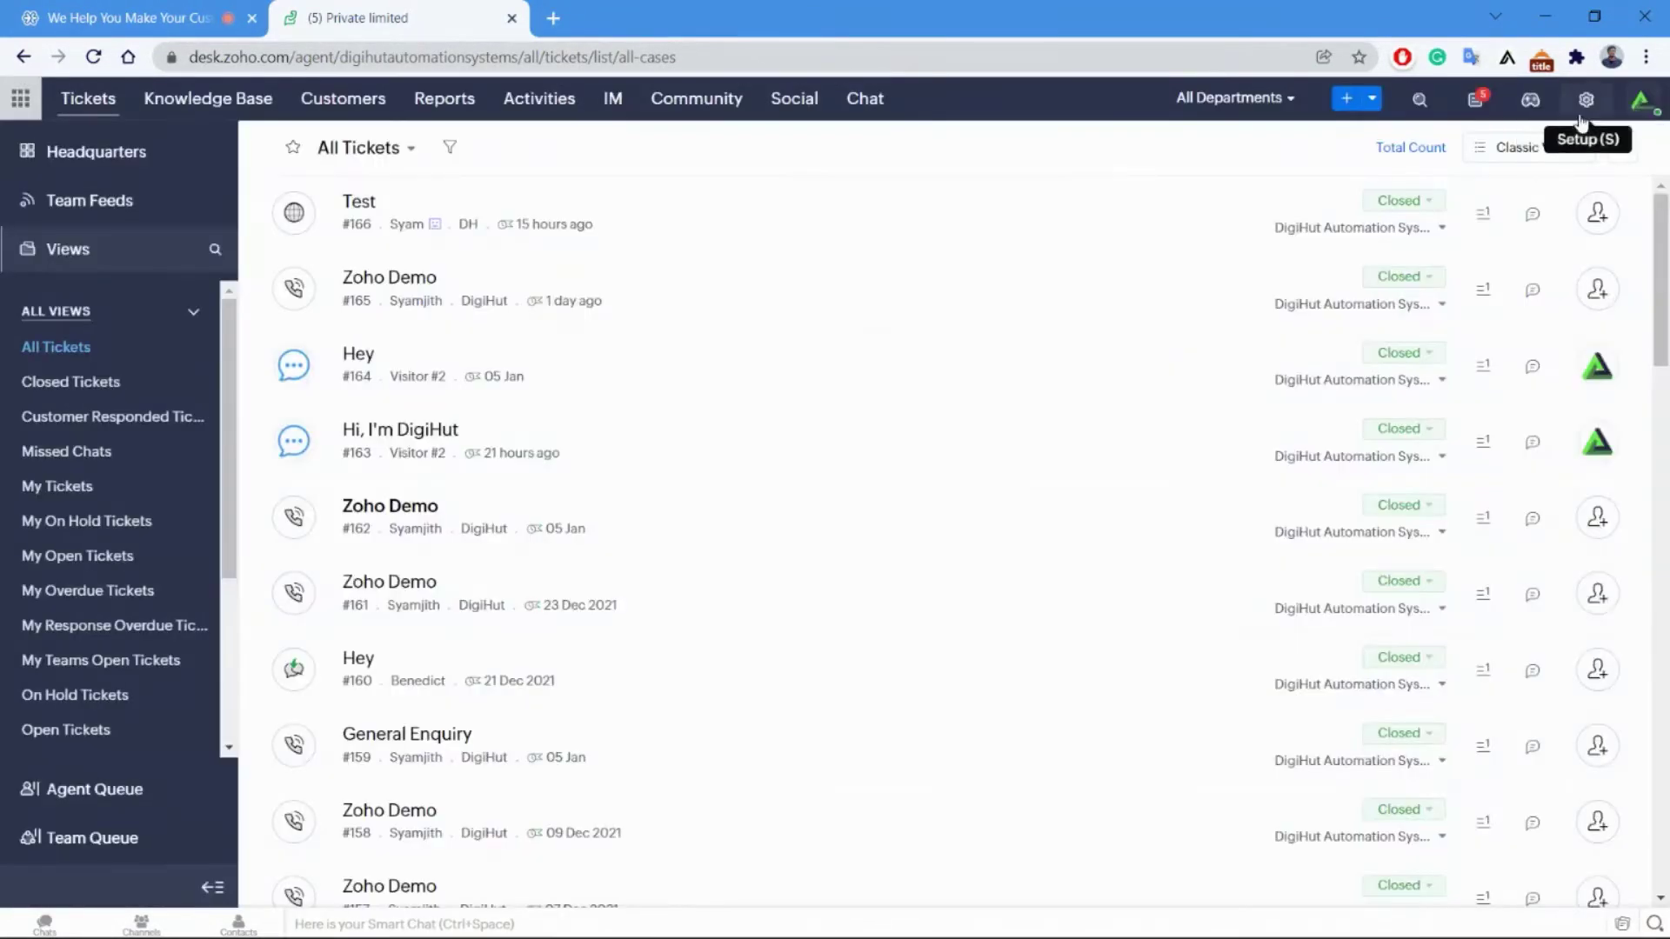
{"action": "left_click", "coordinate": [1582, 118]}
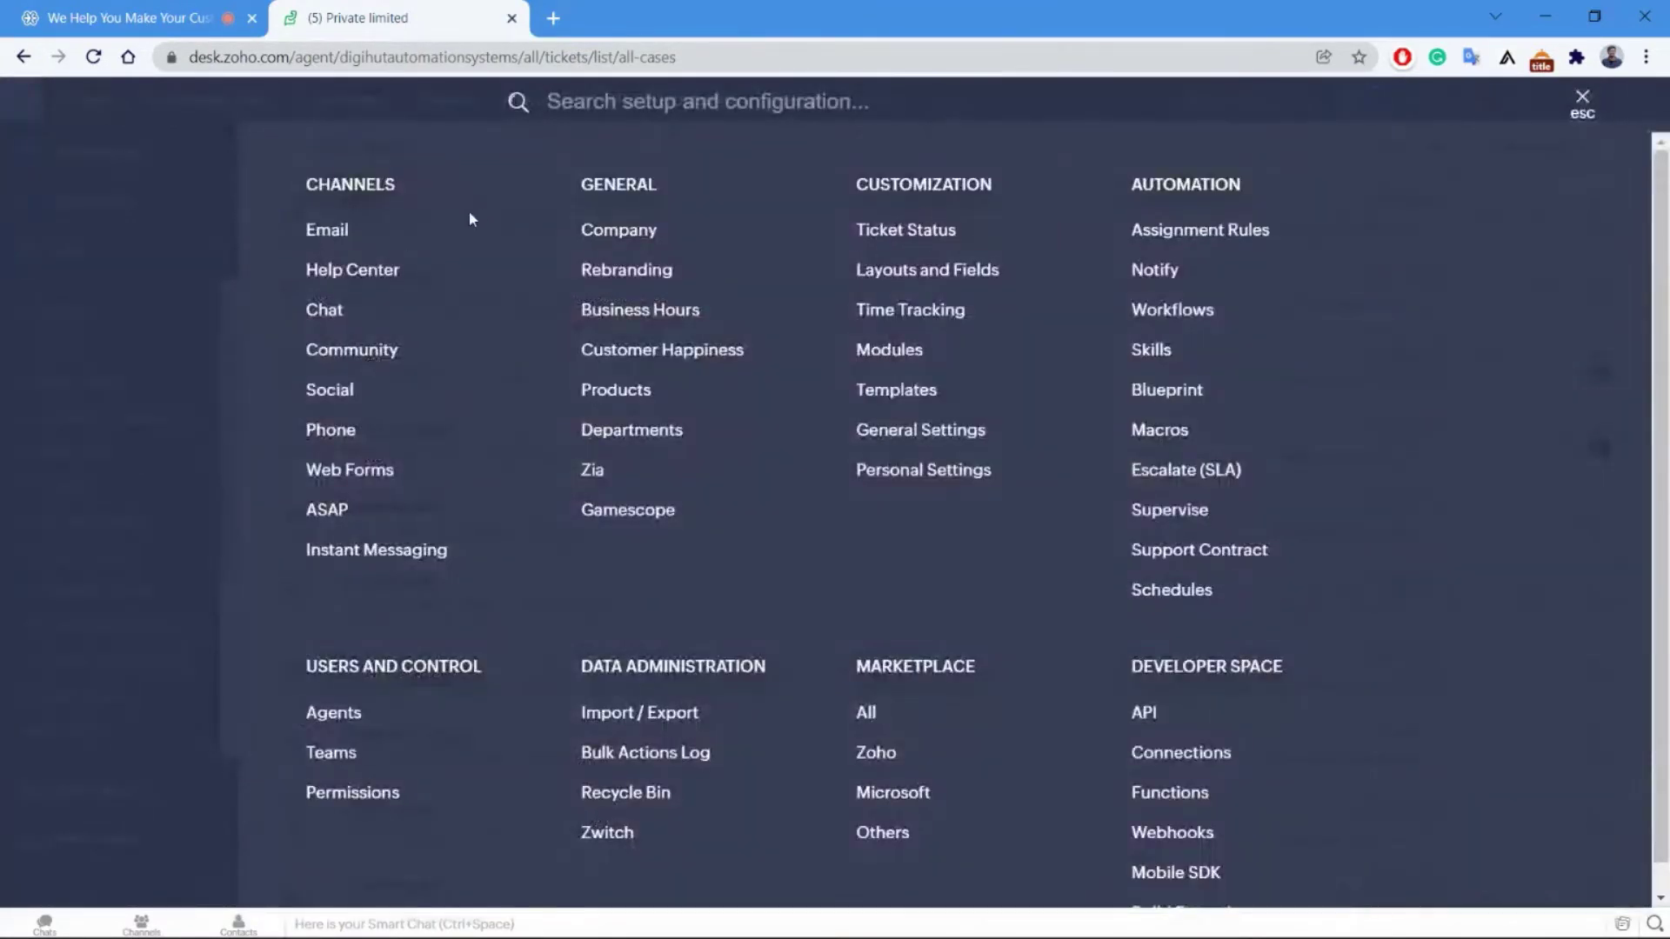
{"action": "left_click", "coordinate": [335, 233]}
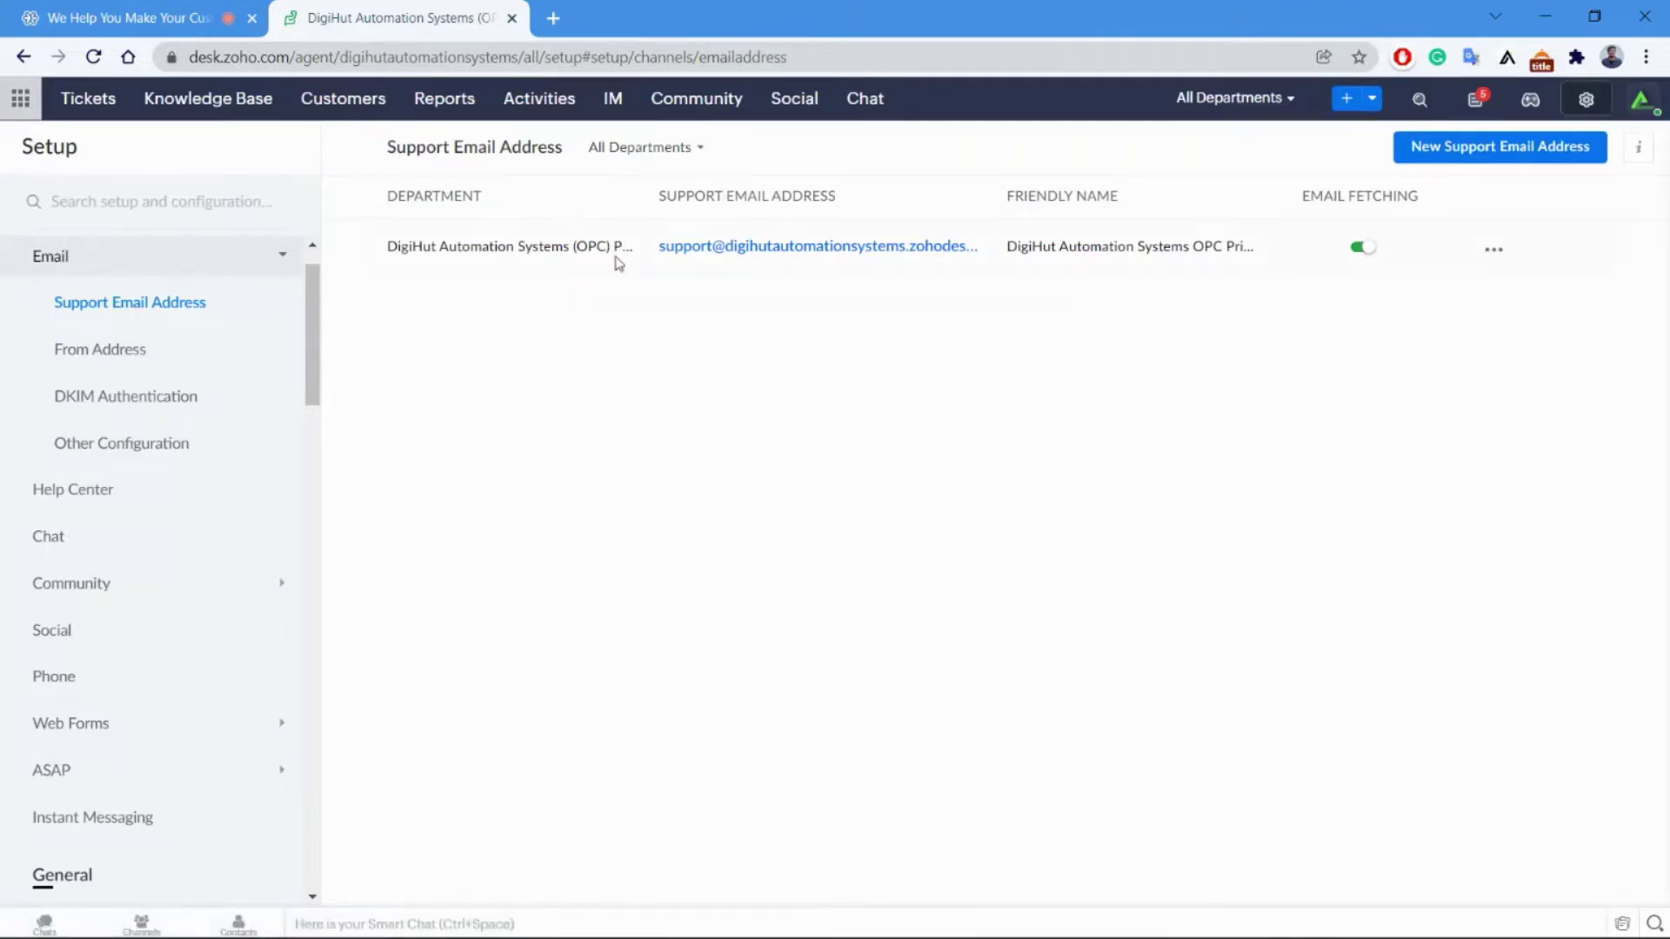
Review the DKIM Authentication, Other Configuration and Support Email Address pages, then view Help Center.
{"action": "left_click", "coordinate": [222, 404]}
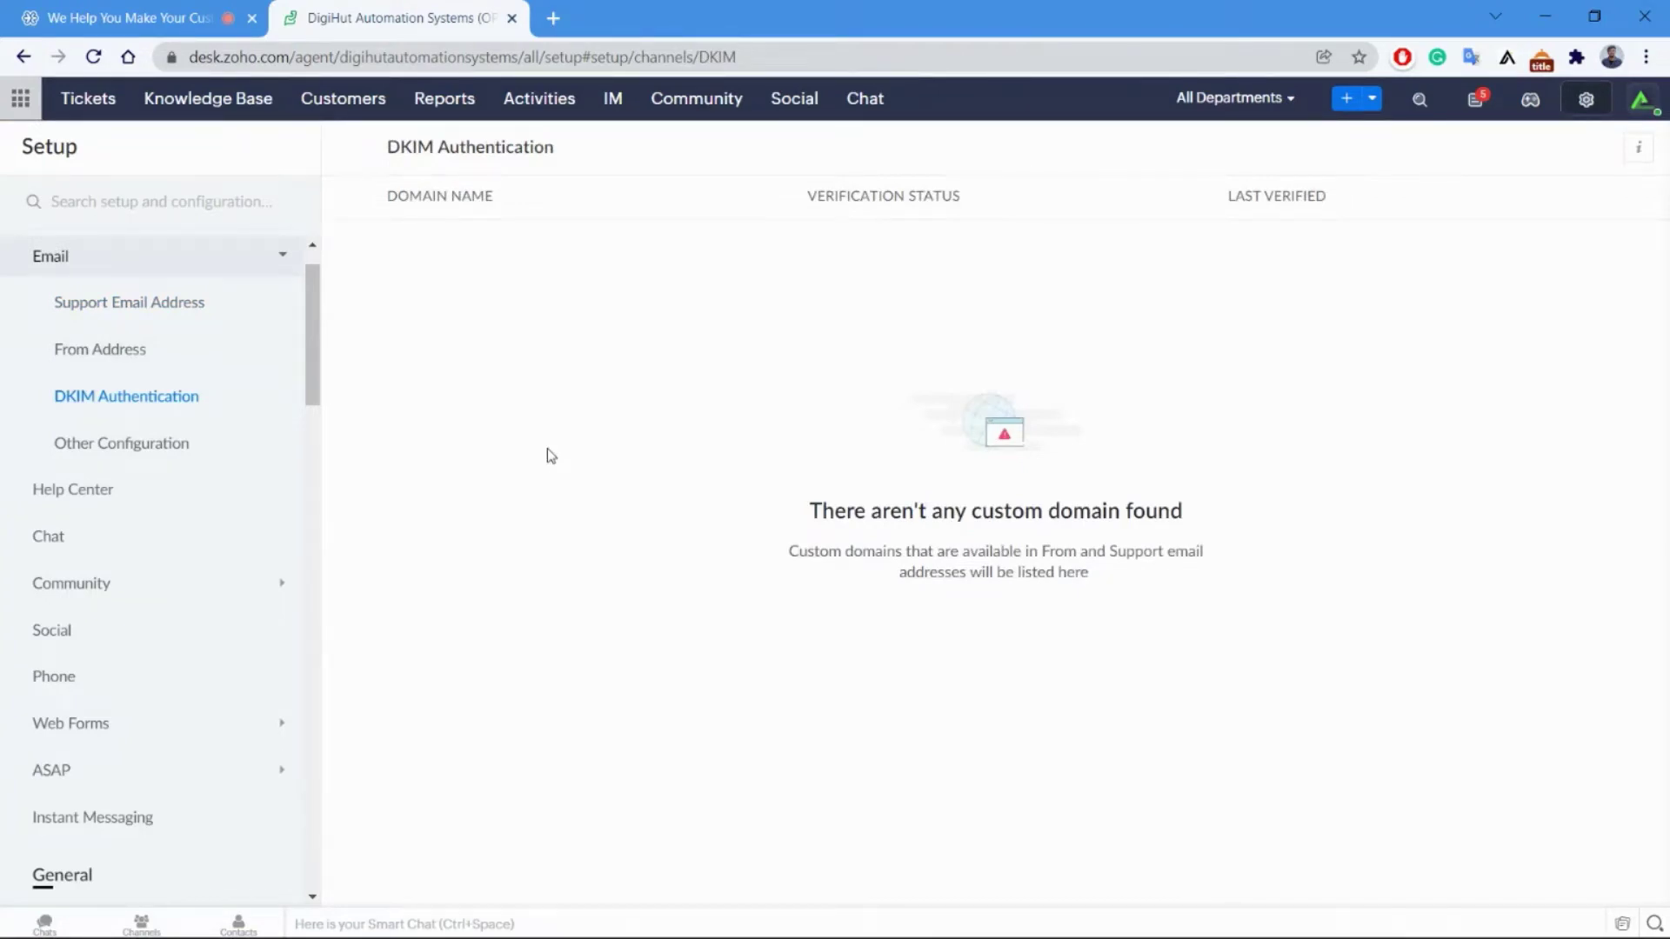
{"action": "left_click", "coordinate": [205, 448]}
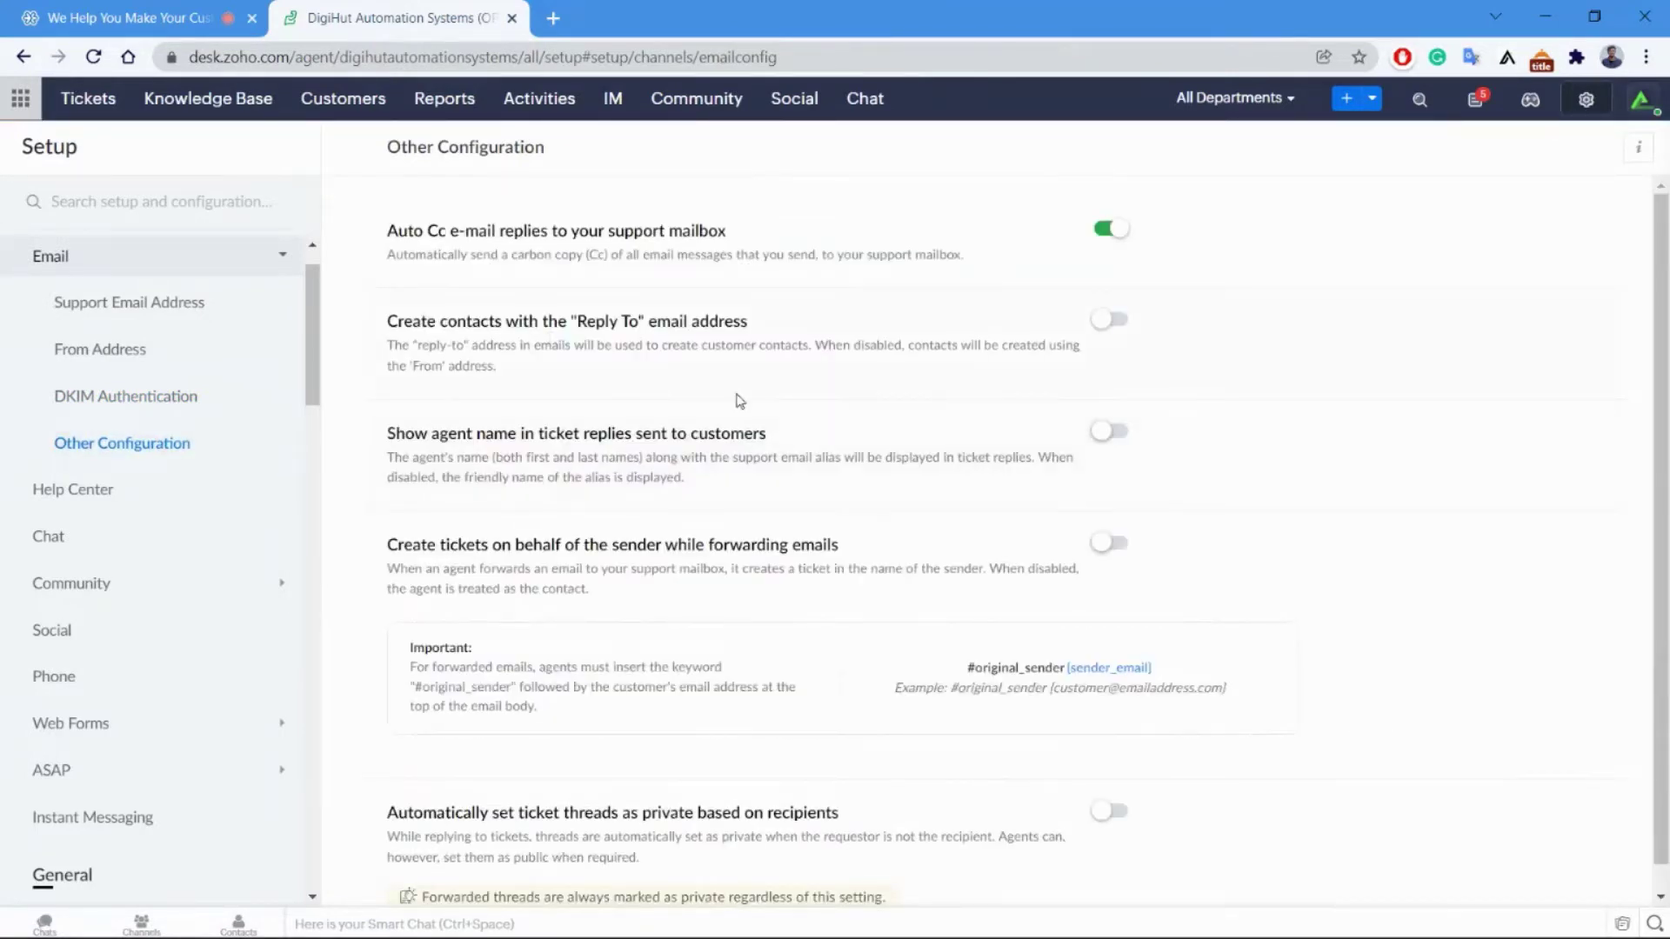
{"action": "scroll", "coordinate": [738, 403], "scroll_direction": "down", "scroll_amount": 1}
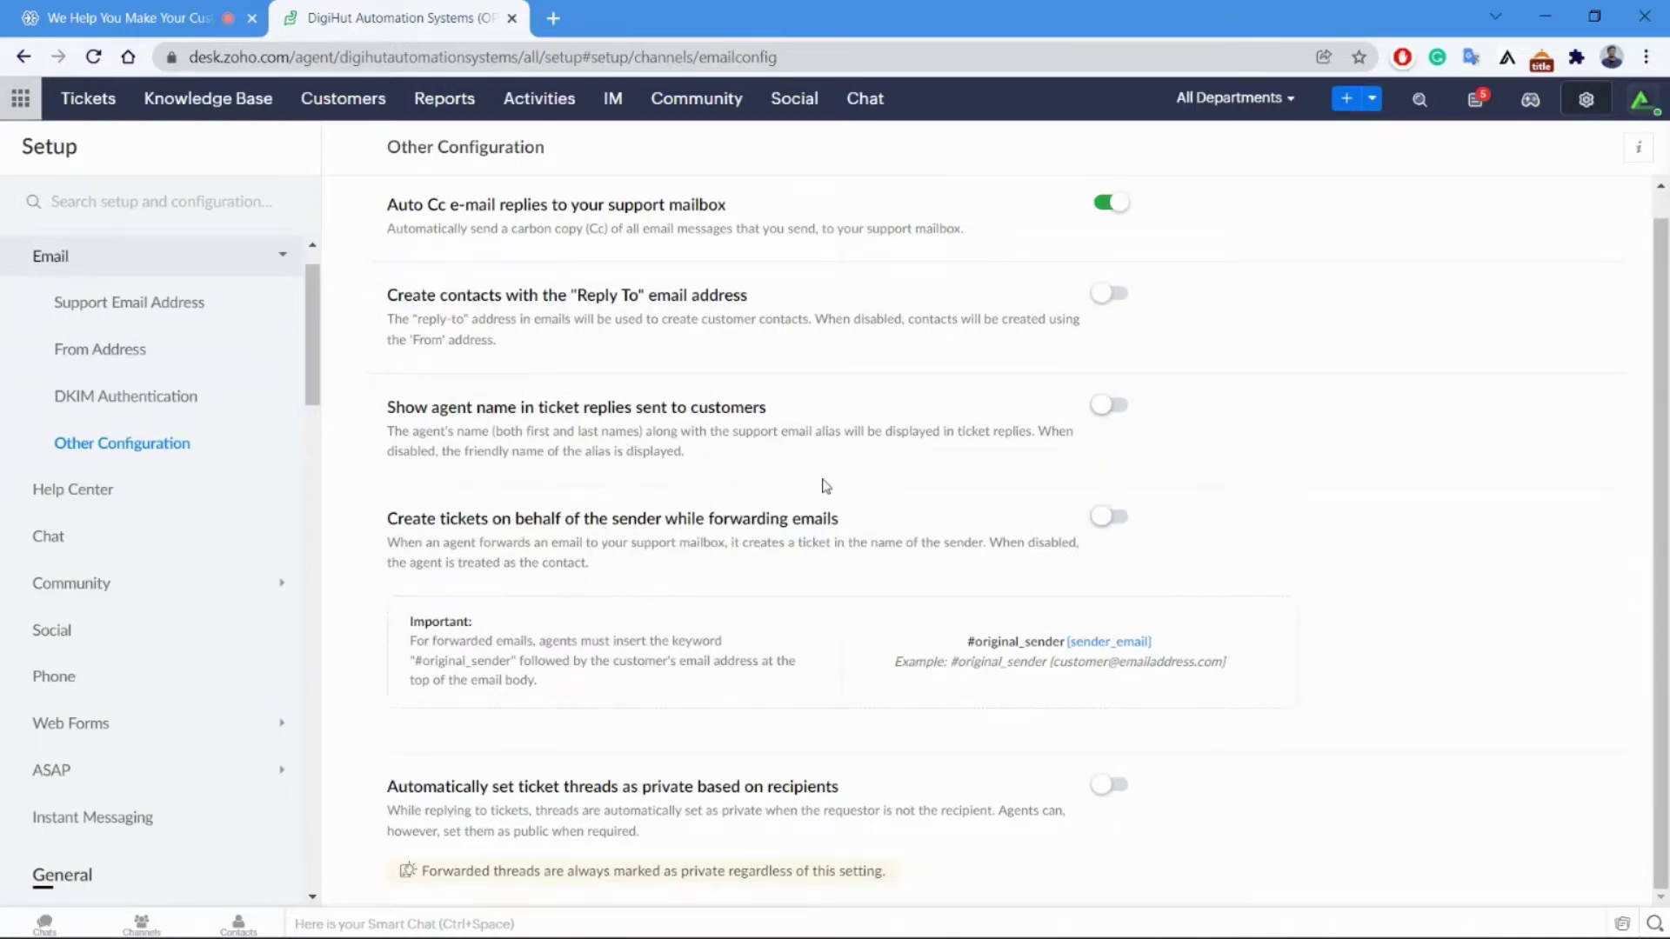
{"action": "scroll", "coordinate": [825, 486], "scroll_direction": "up", "scroll_amount": 1}
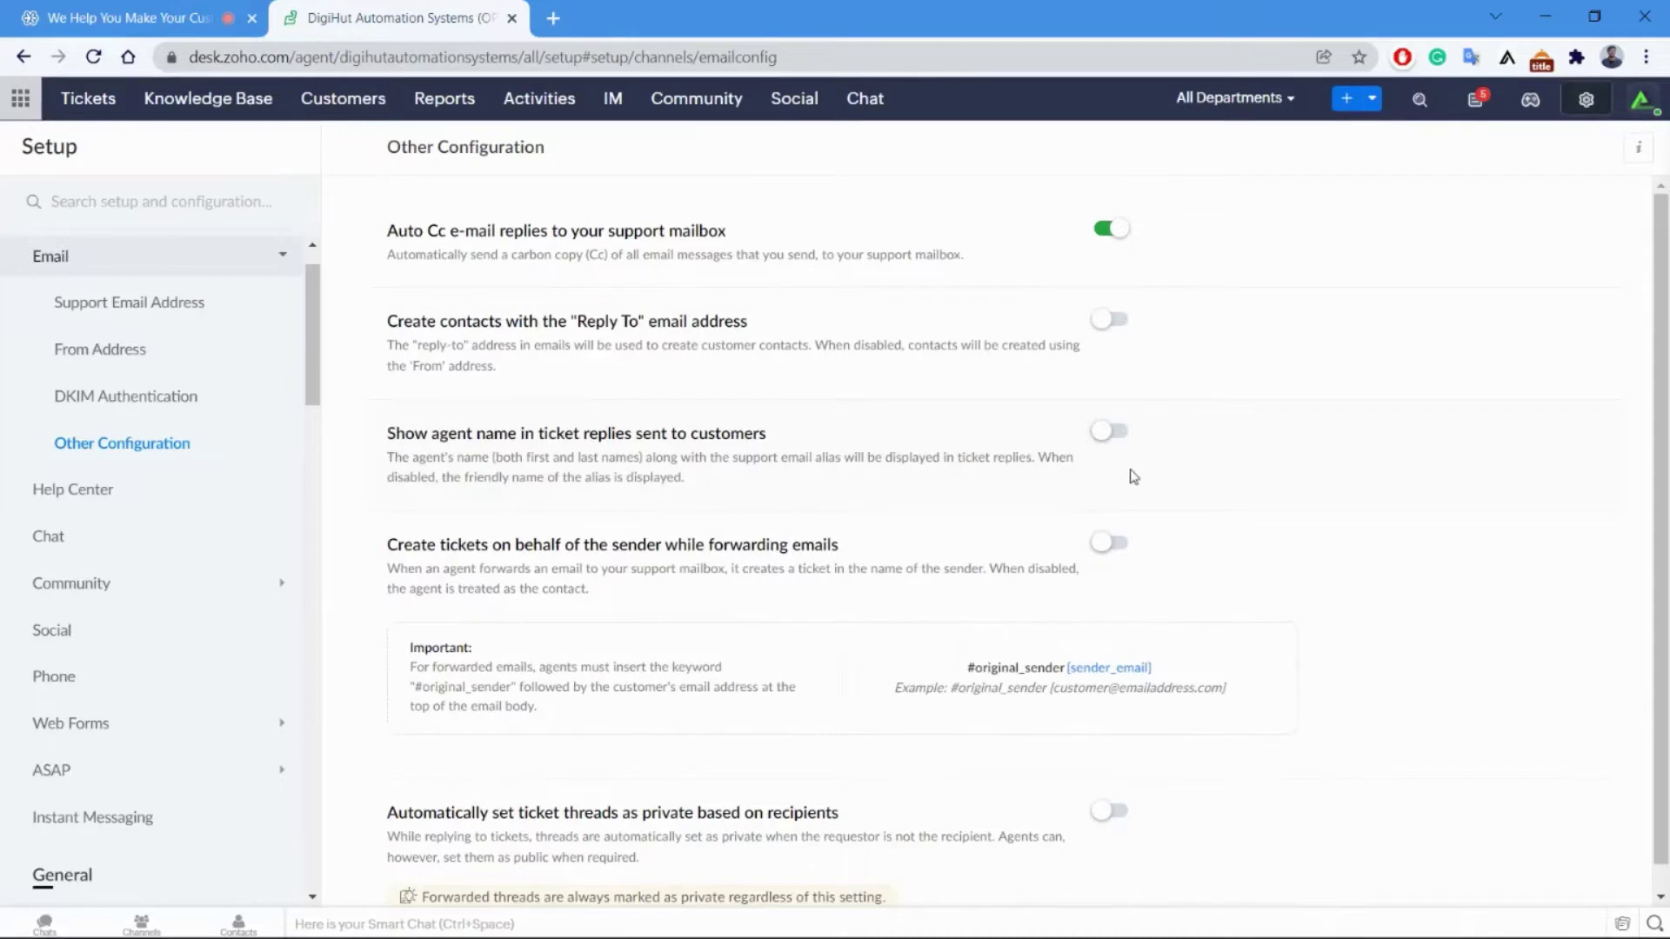
{"action": "left_click", "coordinate": [108, 309]}
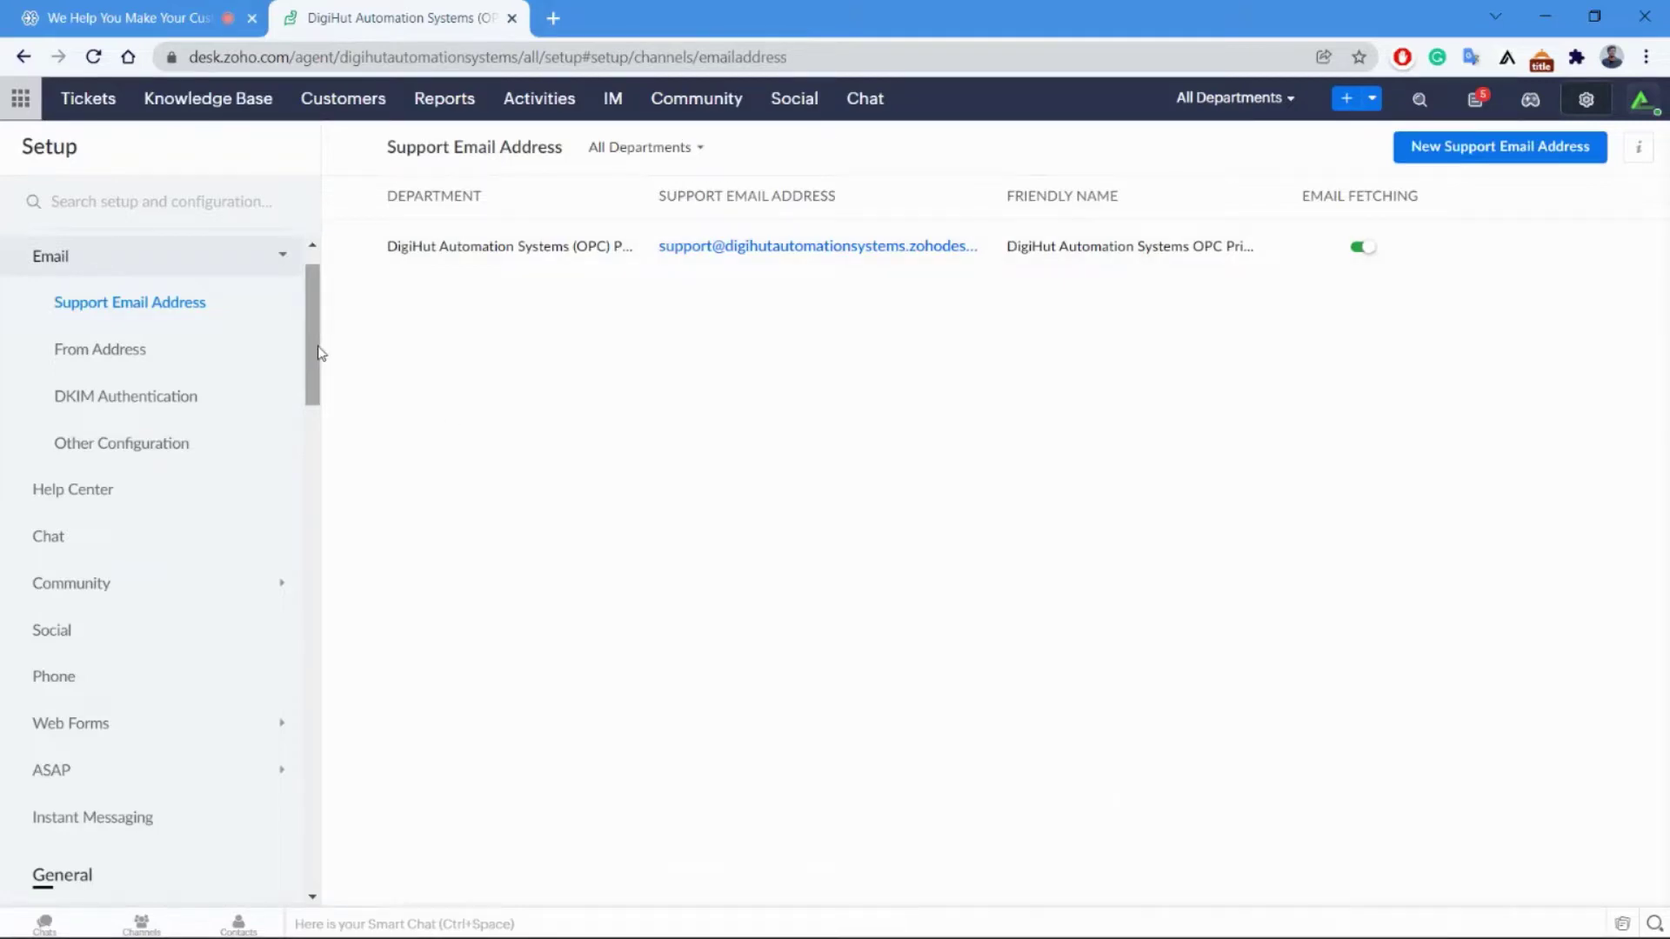
{"action": "left_click", "coordinate": [117, 491]}
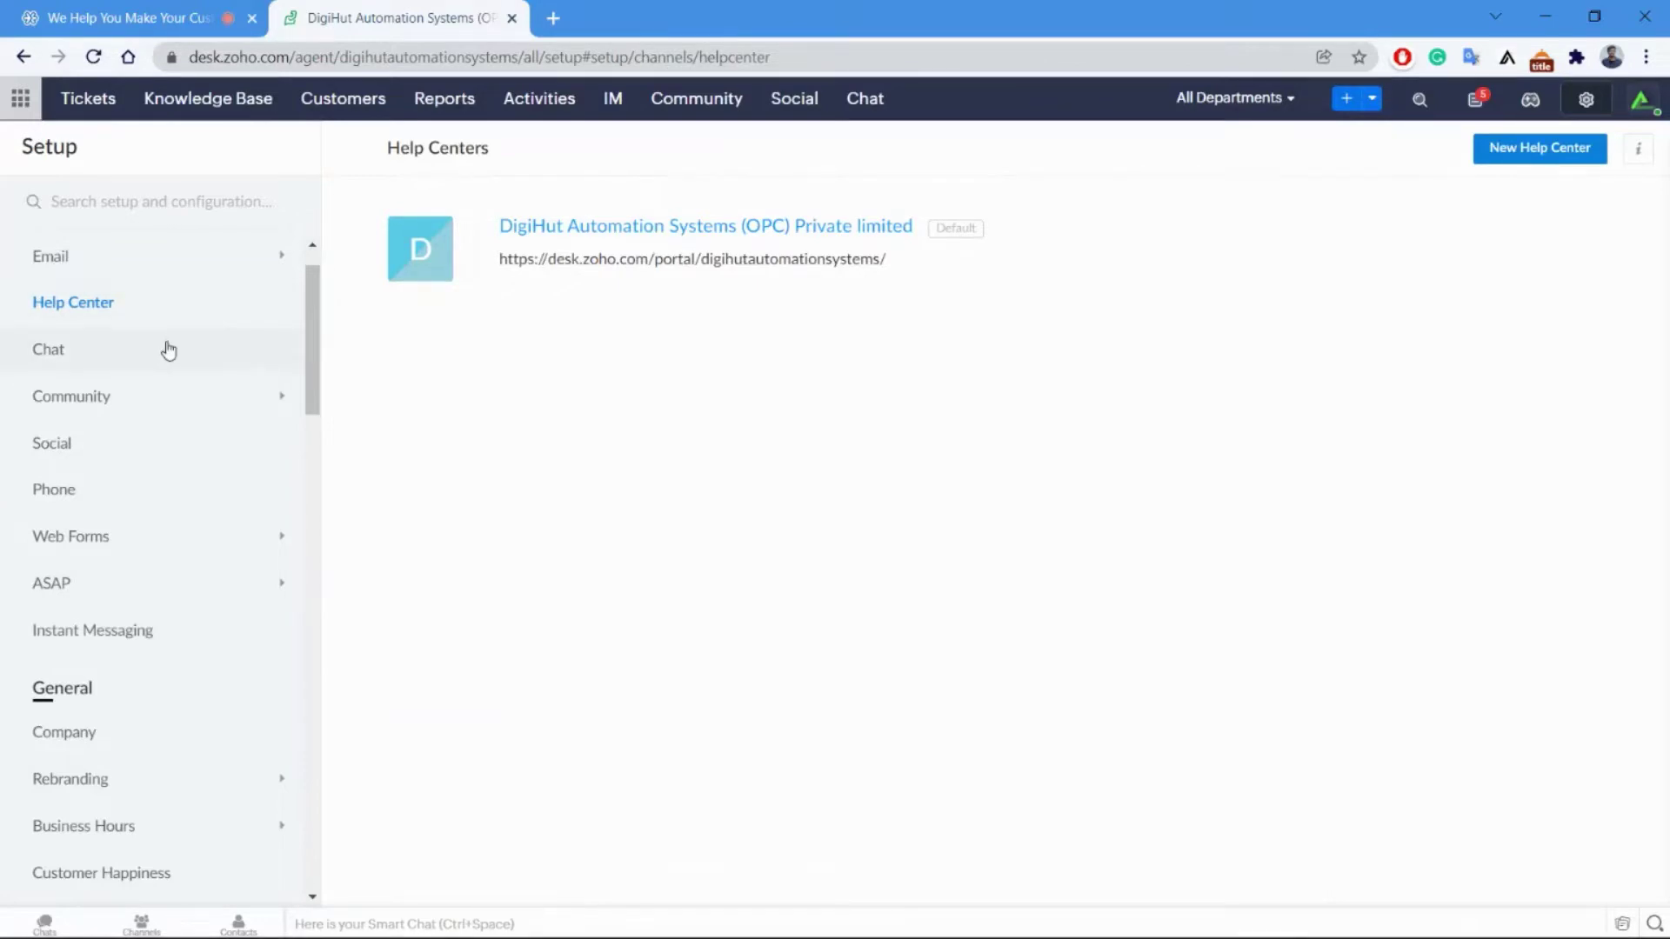
Show the Chat Settings live chat embed script, then start a new blank browser tab.
{"action": "left_click", "coordinate": [73, 356]}
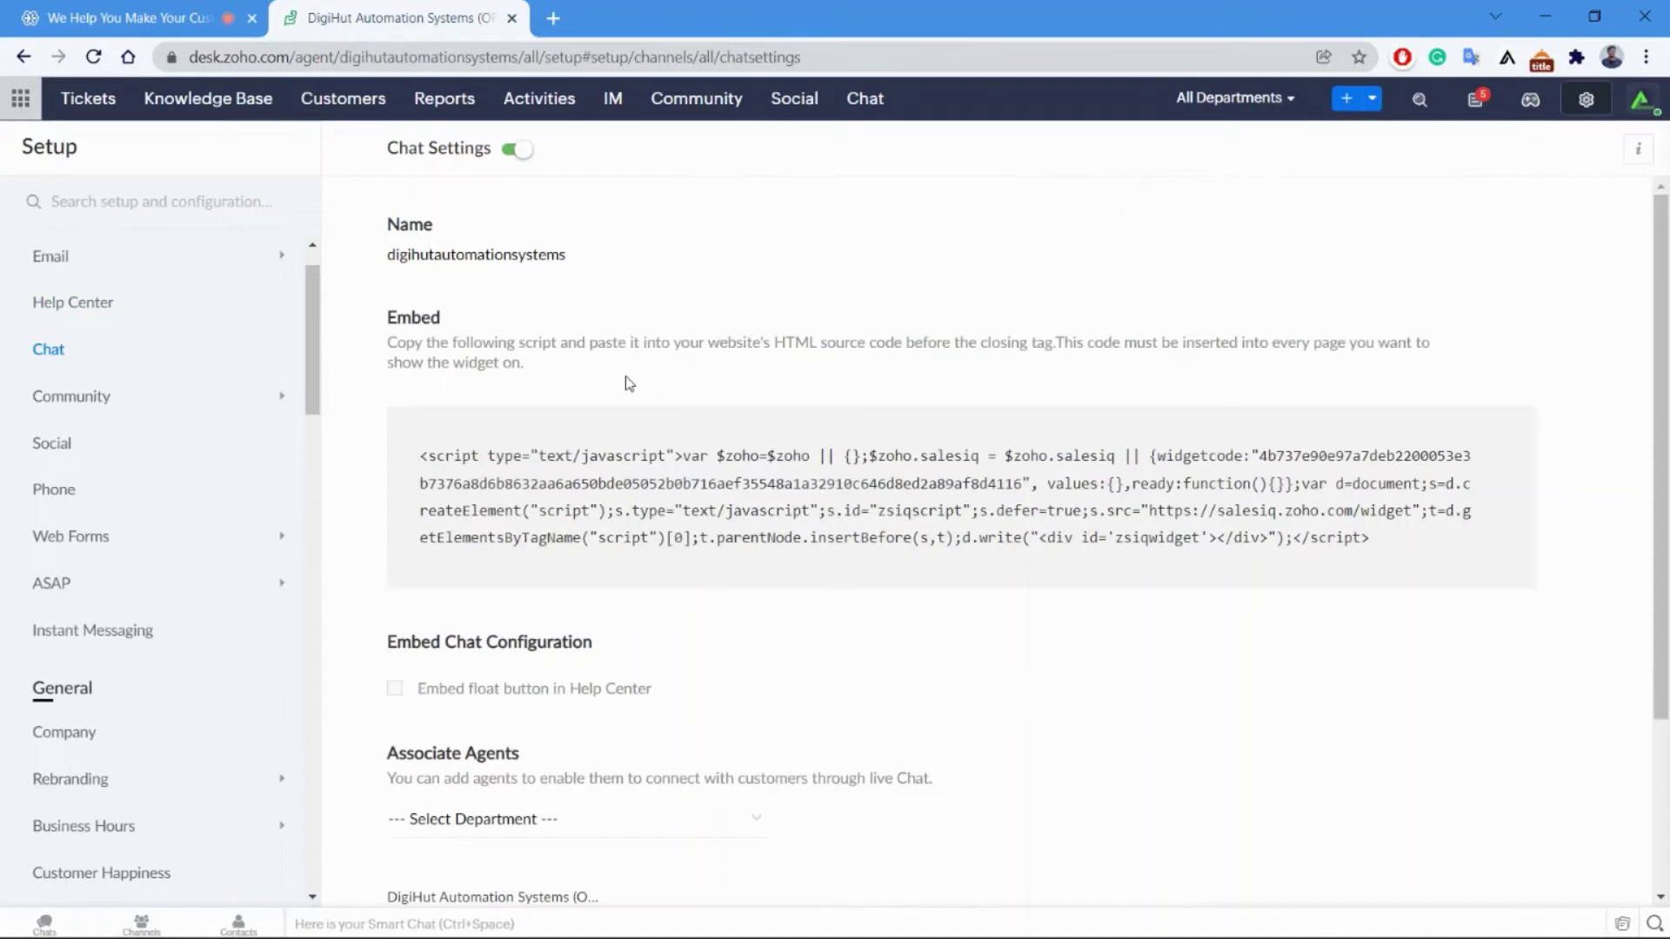
{"action": "scroll", "coordinate": [574, 348], "scroll_direction": "down", "scroll_amount": 2}
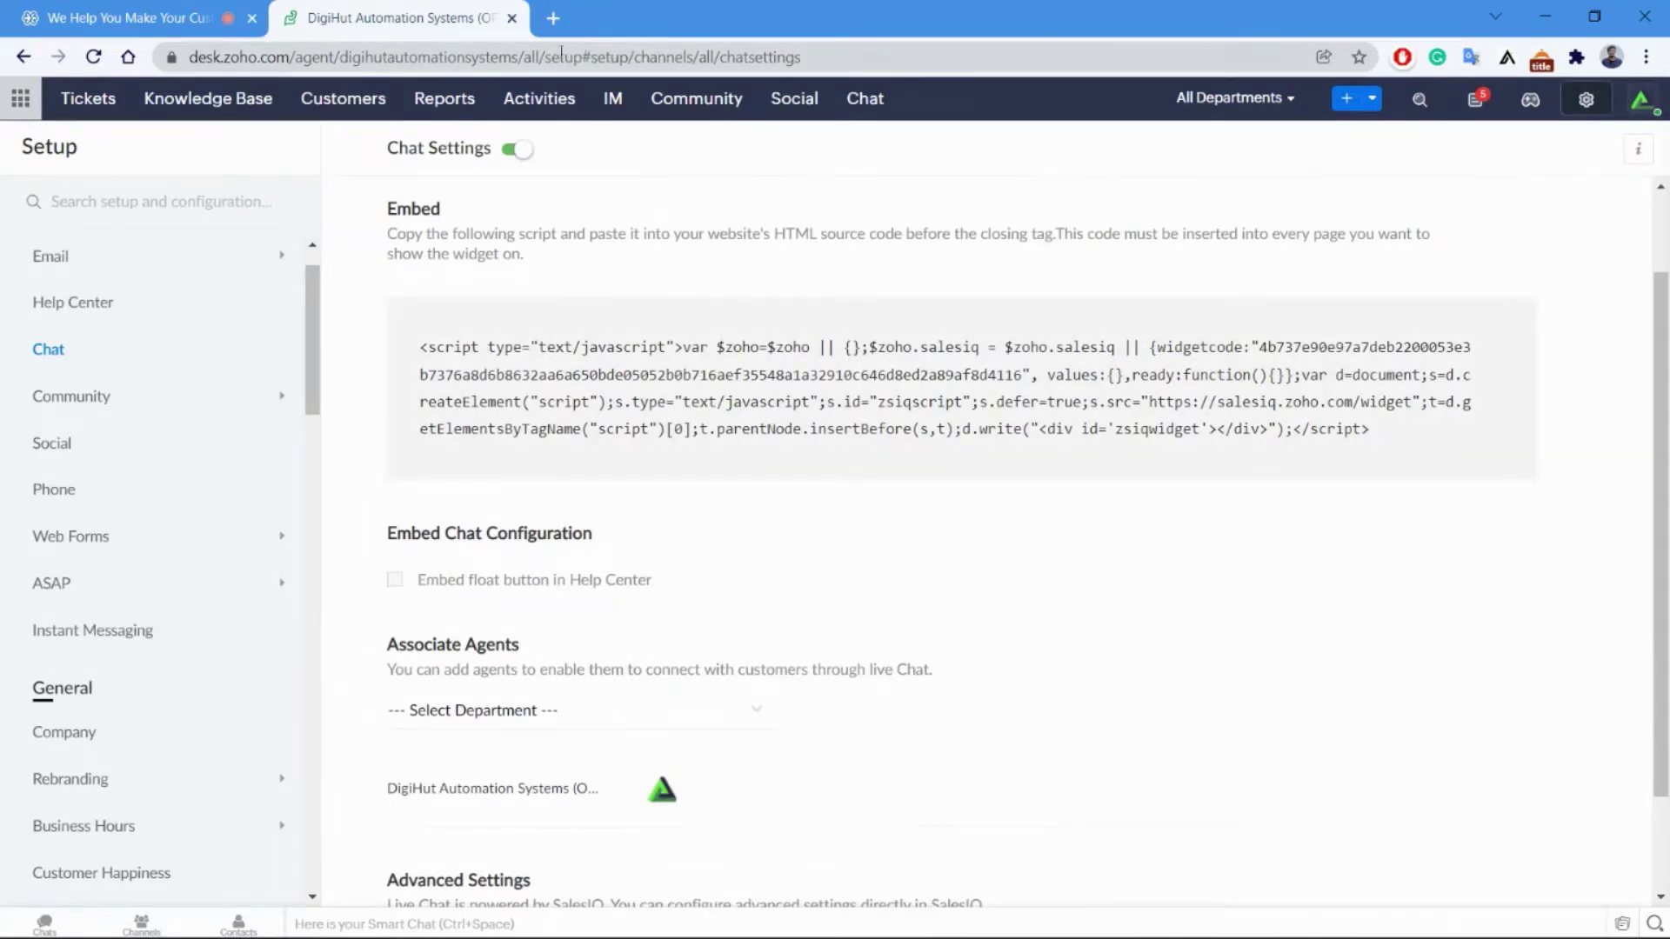
{"action": "left_click", "coordinate": [552, 17]}
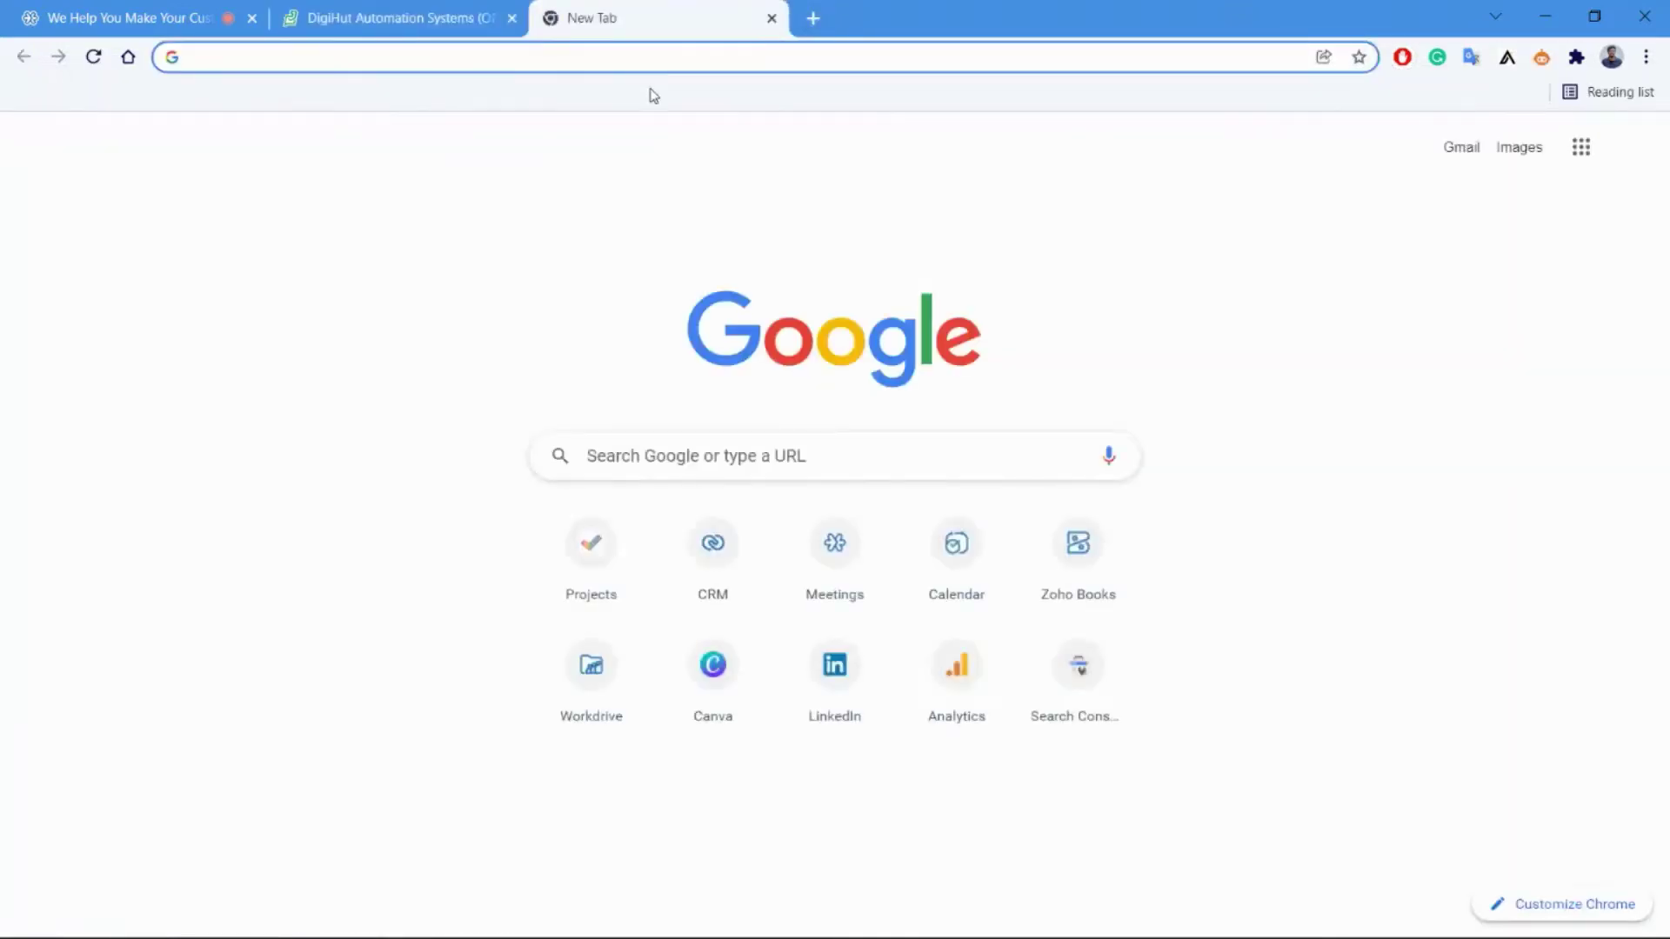
Load digihut.info, dismiss its webinar popup, and open then collapse its live chat widget.
{"action": "type", "text": "digi"}
{"action": "key", "text": "Return"}
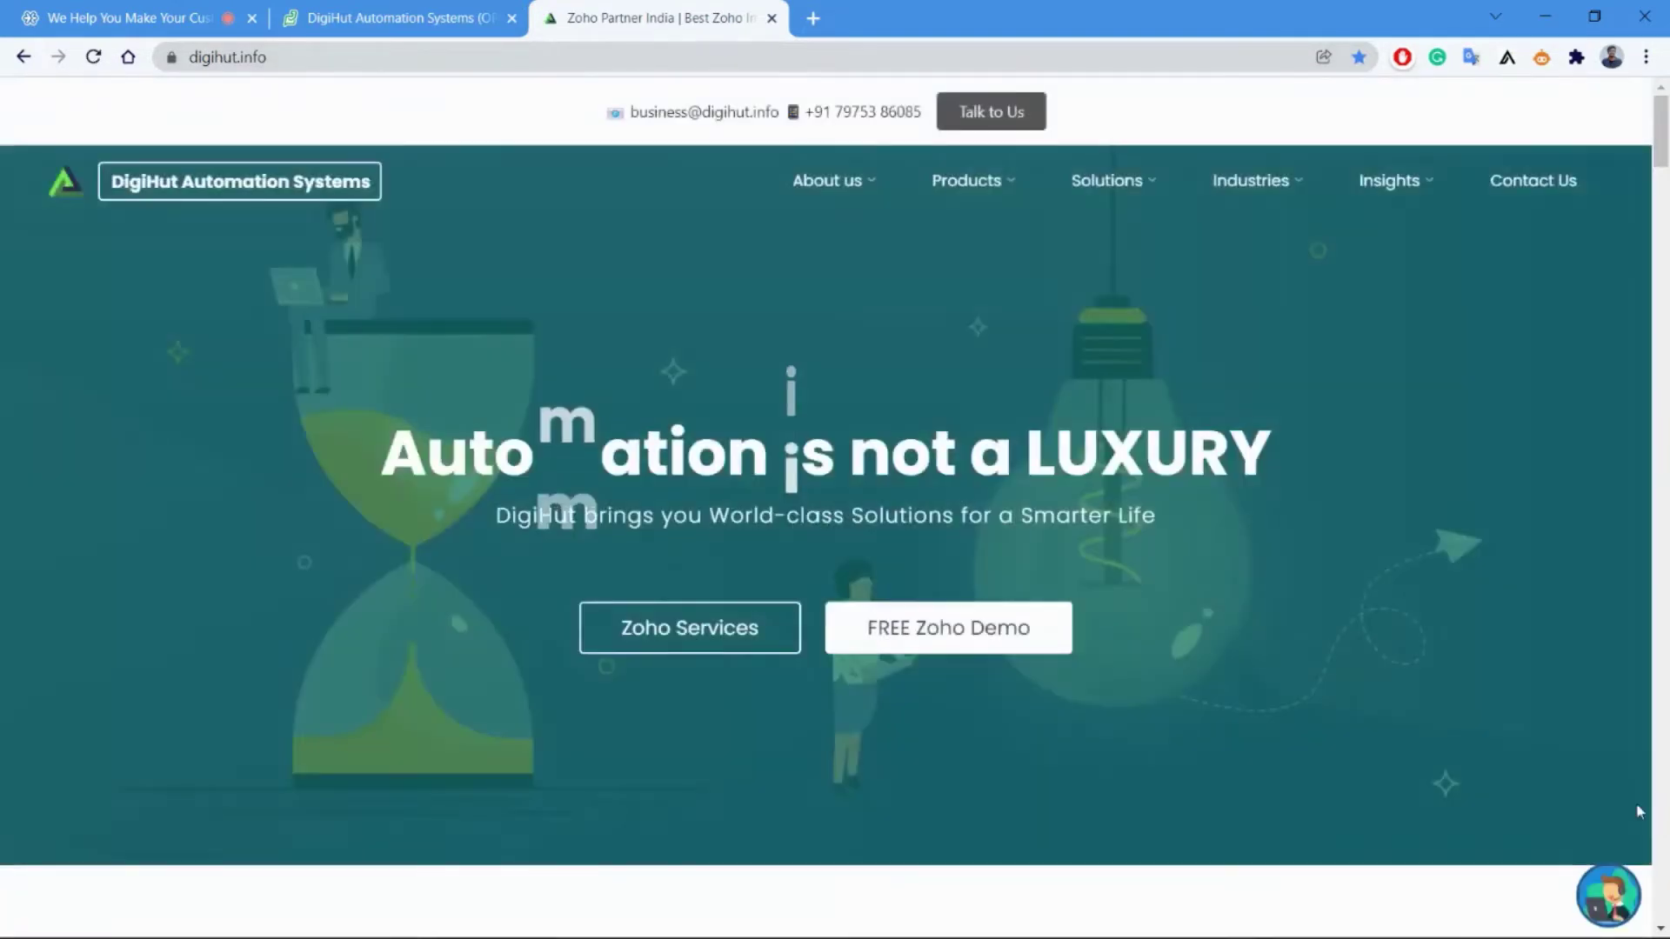
{"action": "left_click", "coordinate": [1603, 896]}
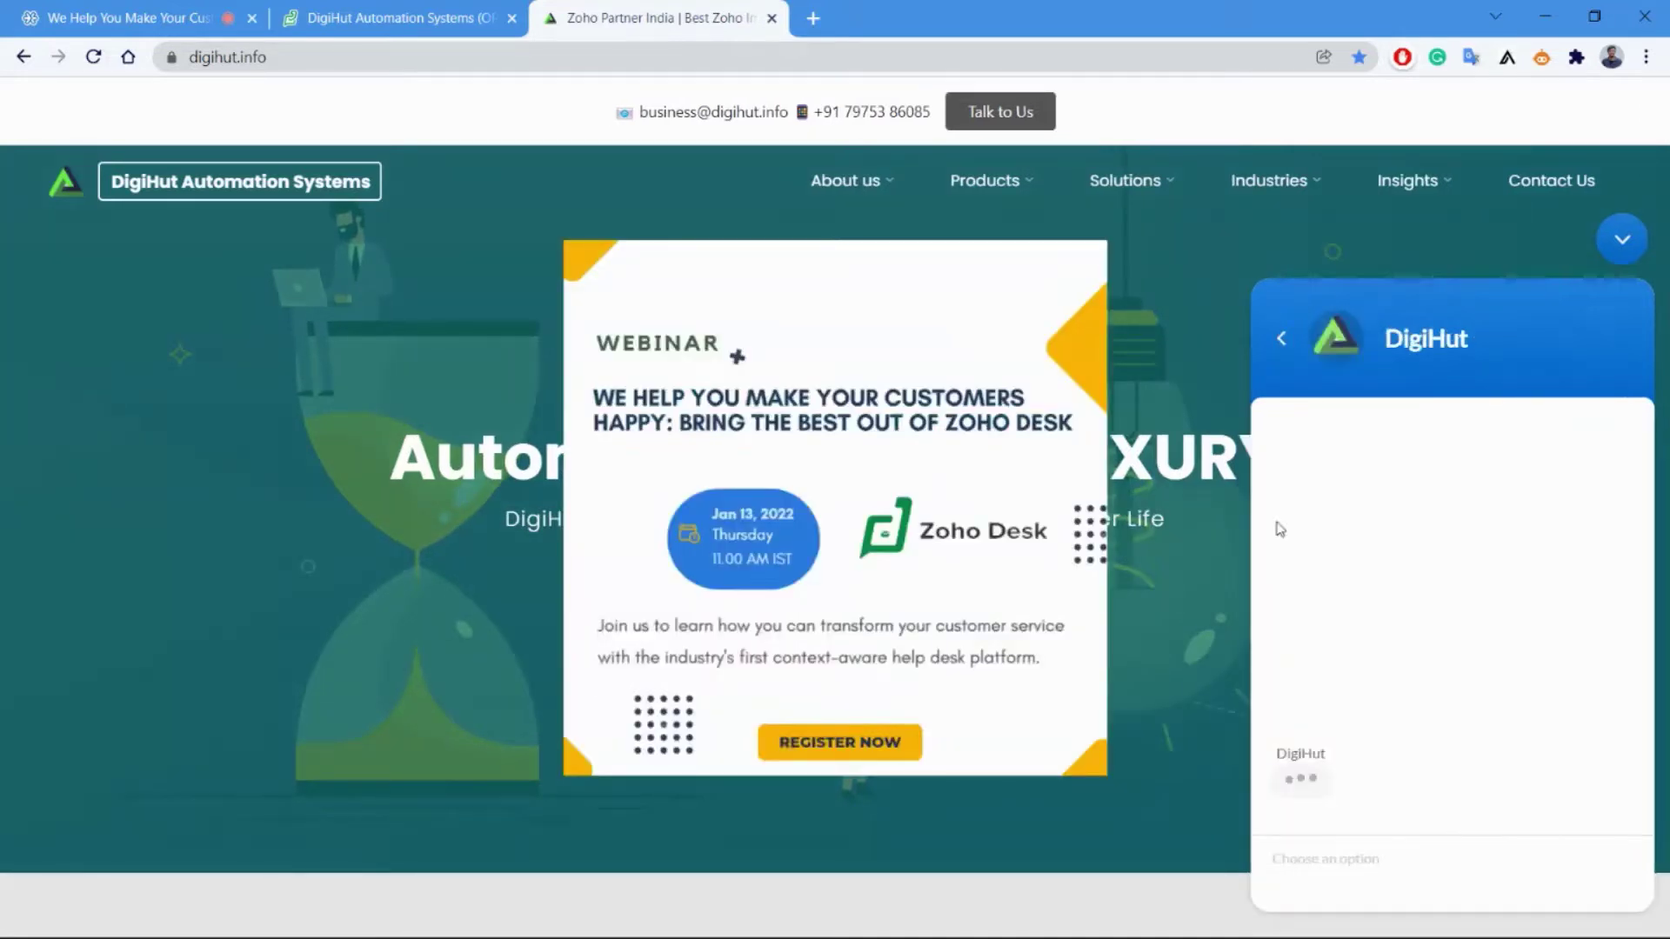
{"action": "left_click", "coordinate": [1082, 256]}
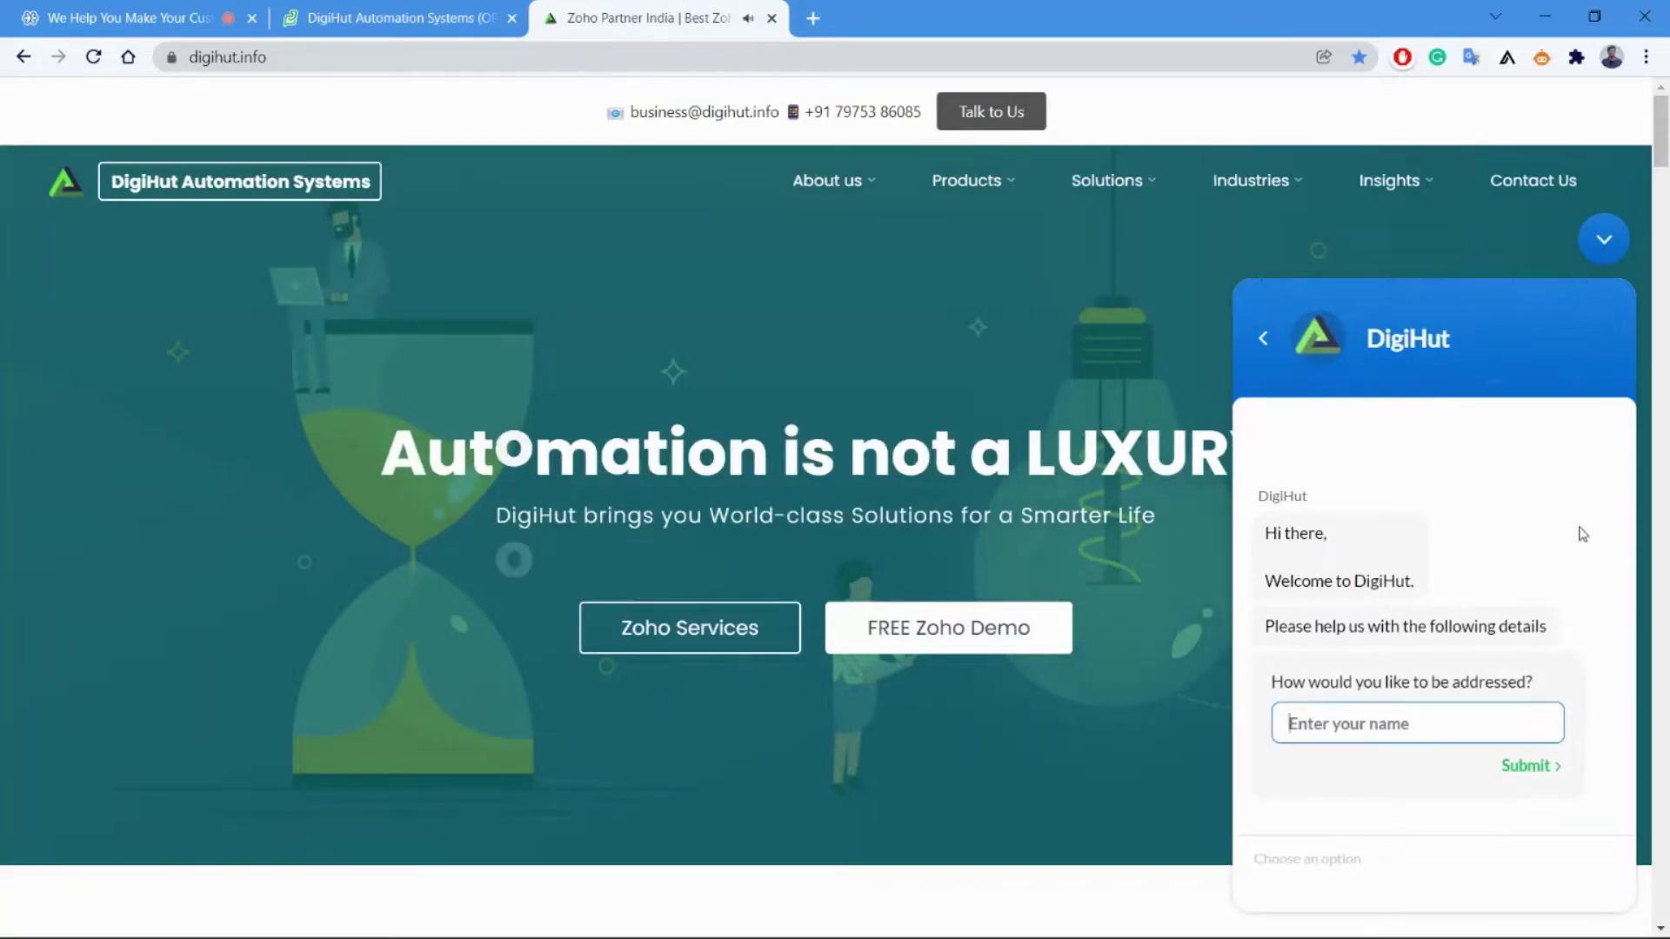
{"action": "left_click", "coordinate": [1604, 240]}
Return to Zoho Desk's chat embed code, then go to the Community categories setup.
{"action": "left_click", "coordinate": [458, 15]}
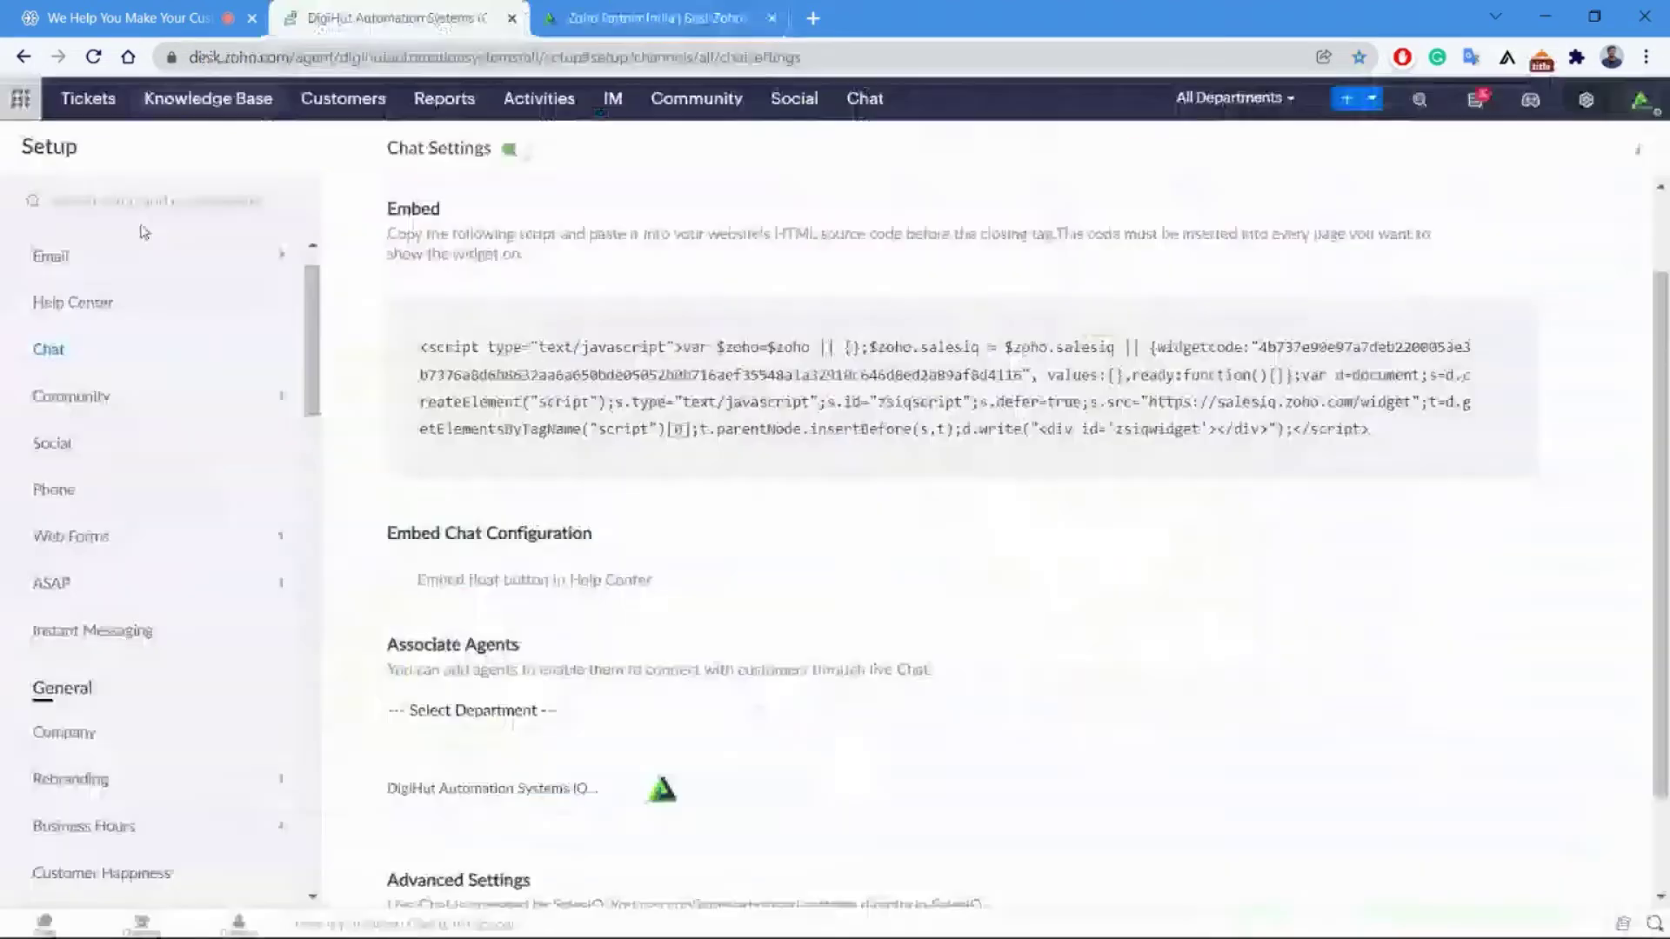
{"action": "mouse_move", "coordinate": [635, 449]}
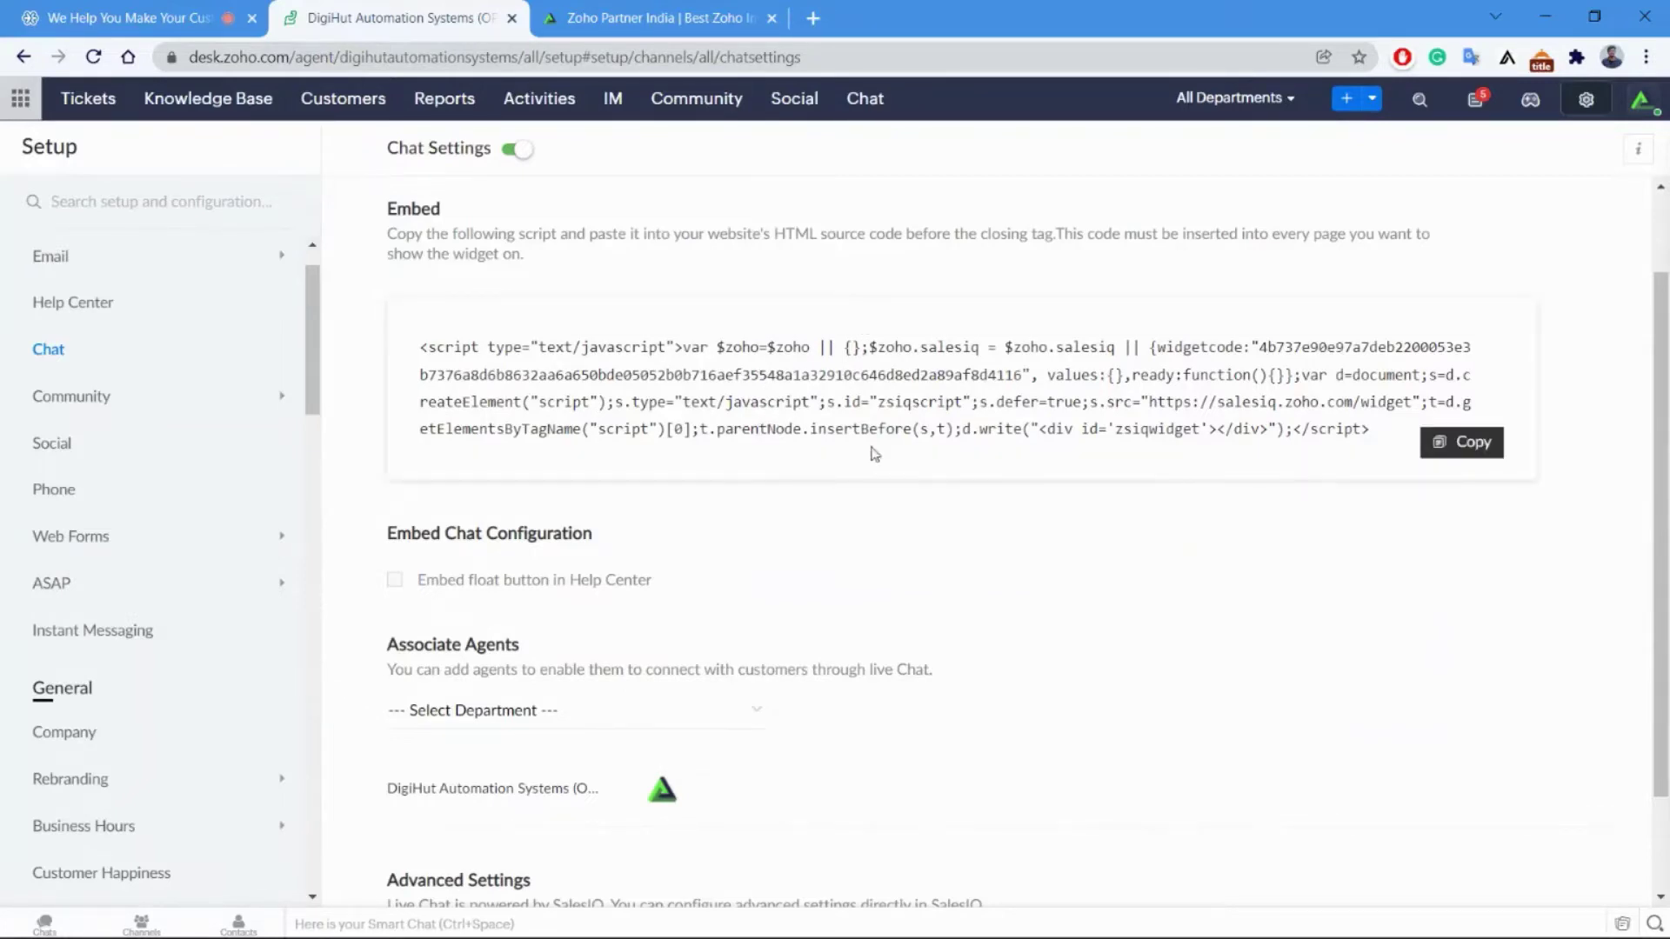
{"action": "left_click", "coordinate": [200, 389]}
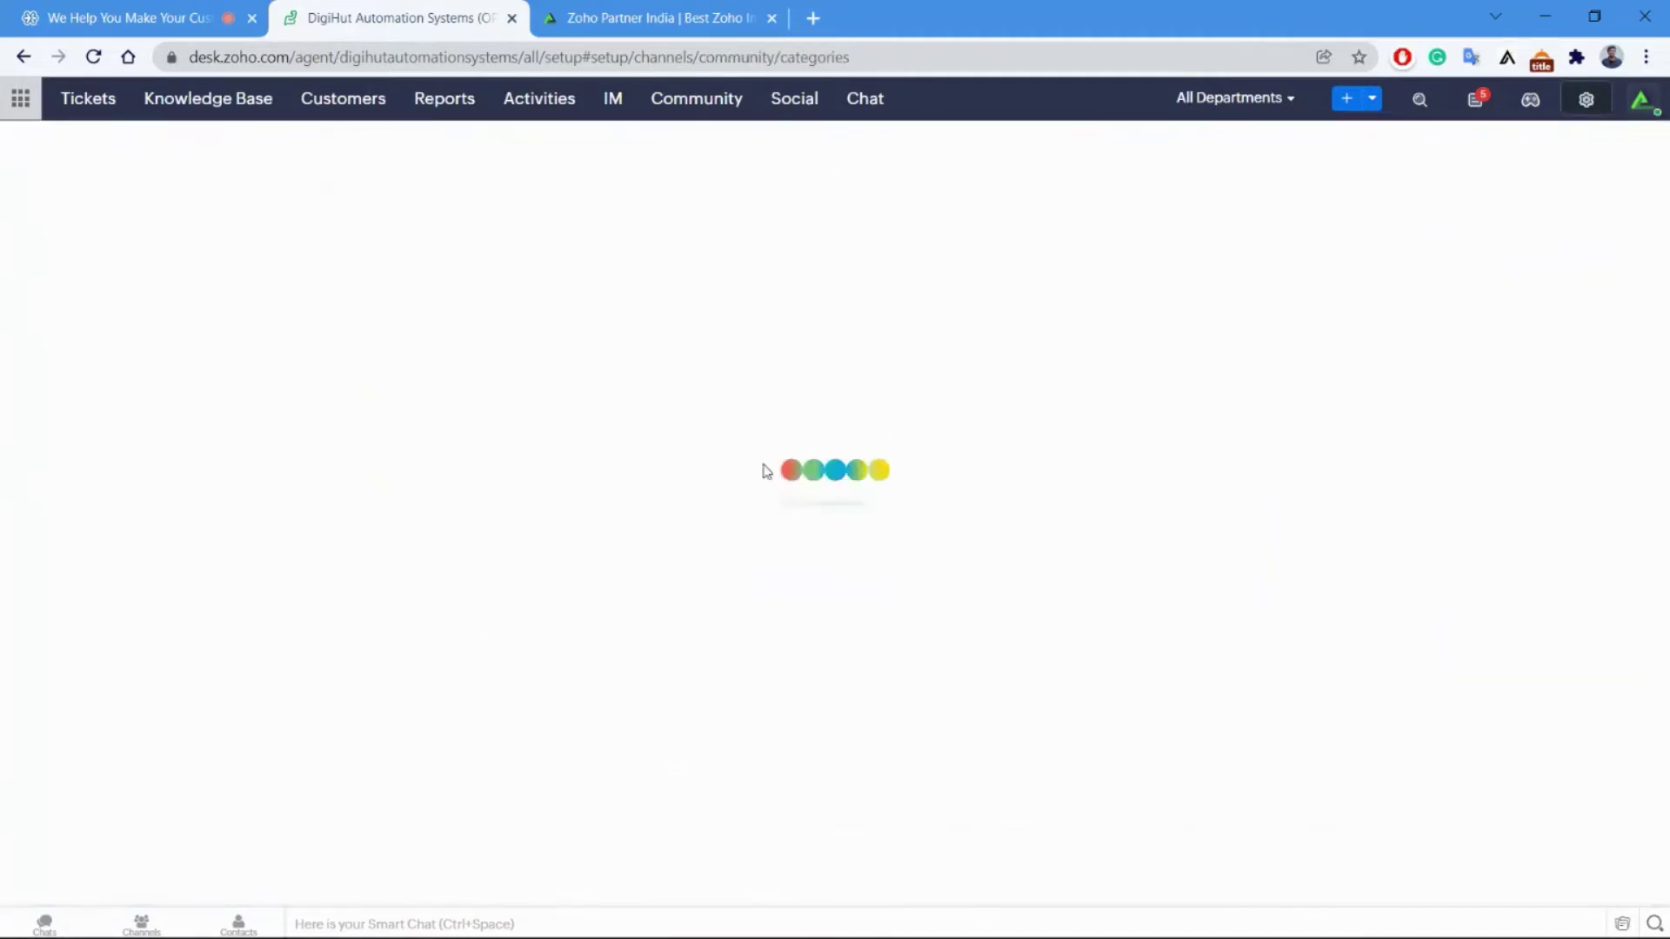
Scroll through the three active community categories and let the unresponsive page keep loading.
{"action": "scroll", "coordinate": [283, 308], "scroll_direction": "up", "scroll_amount": 1}
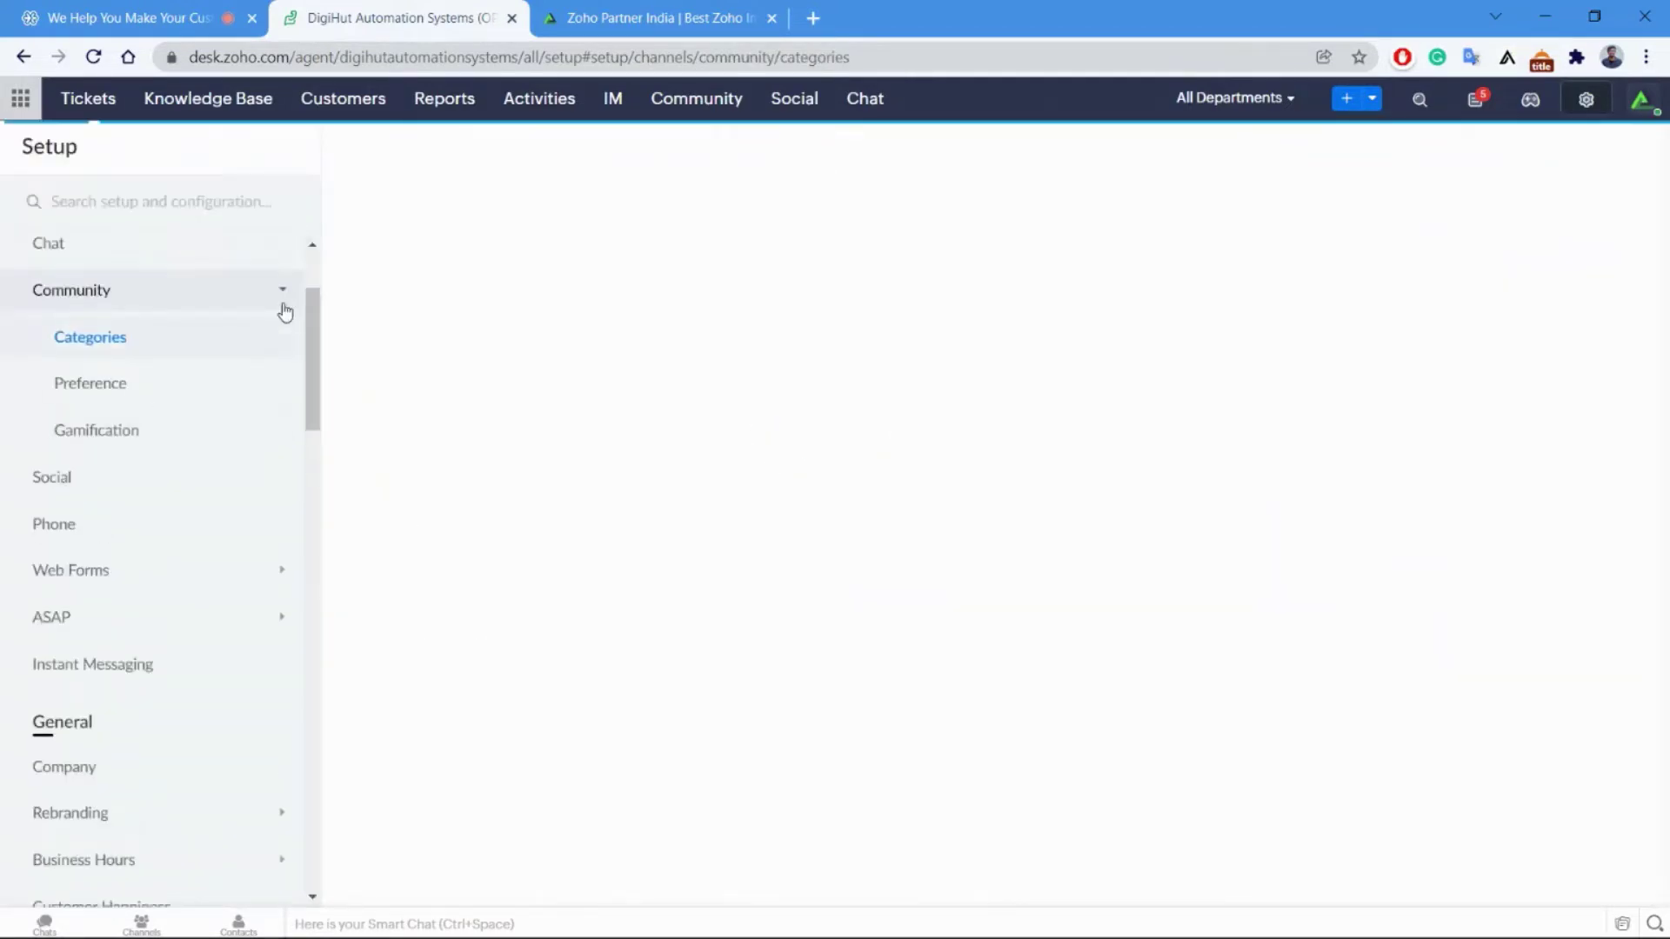
{"action": "scroll", "coordinate": [287, 317], "scroll_direction": "up", "scroll_amount": 2}
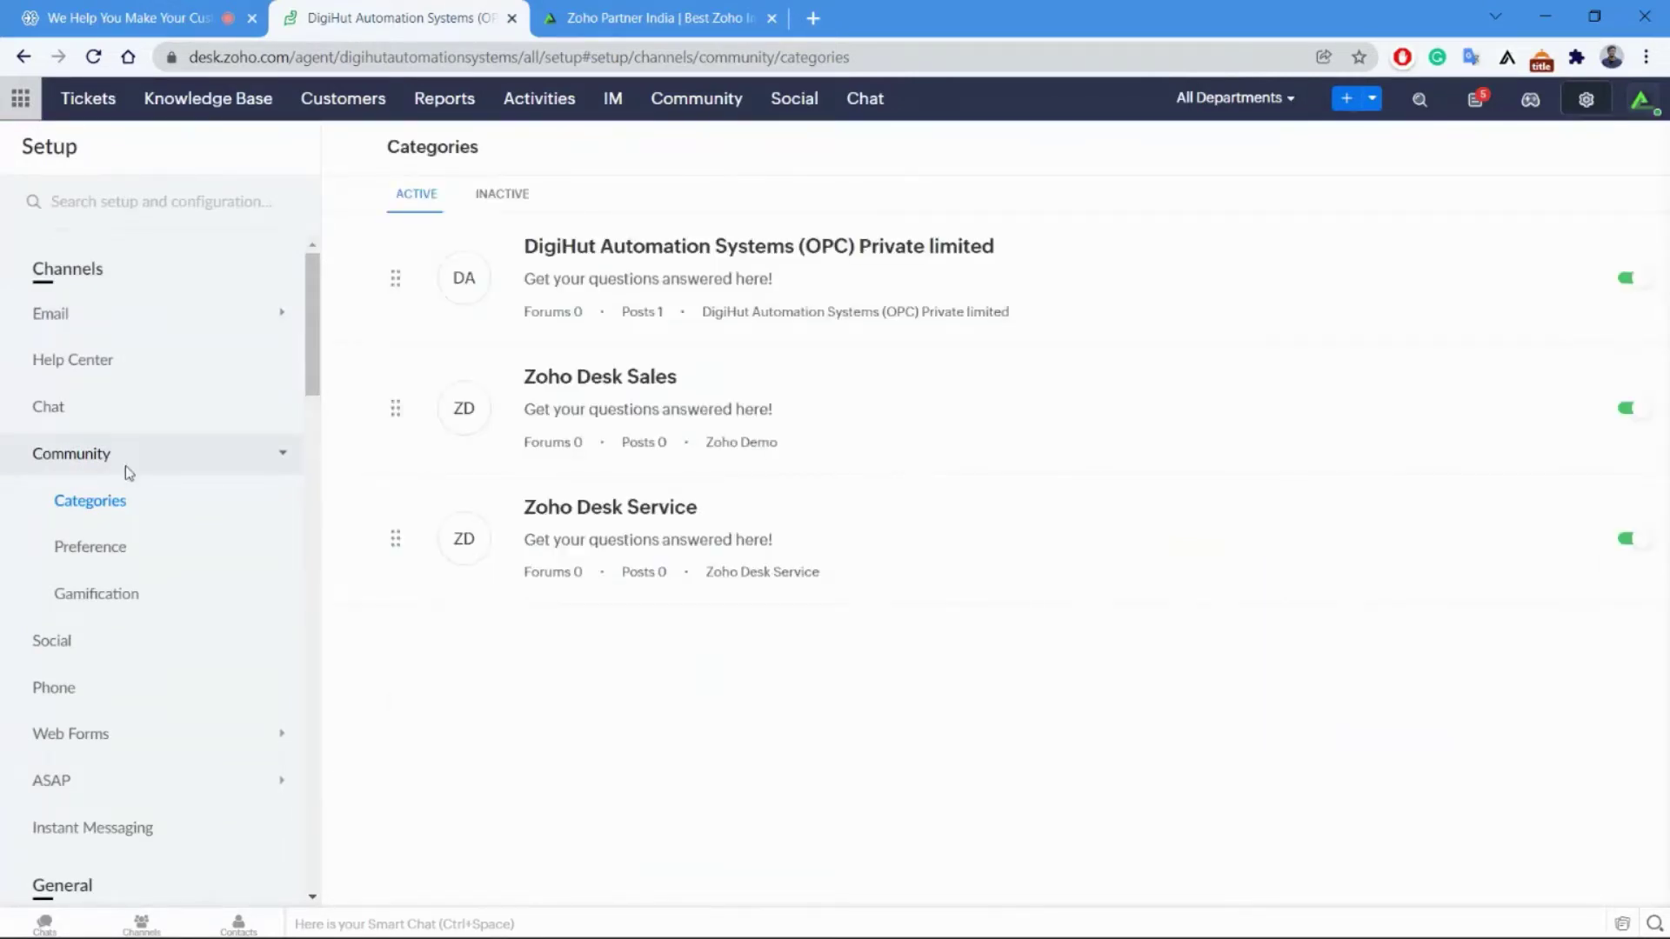
{"action": "scroll", "coordinate": [218, 555], "scroll_direction": "down", "scroll_amount": 1}
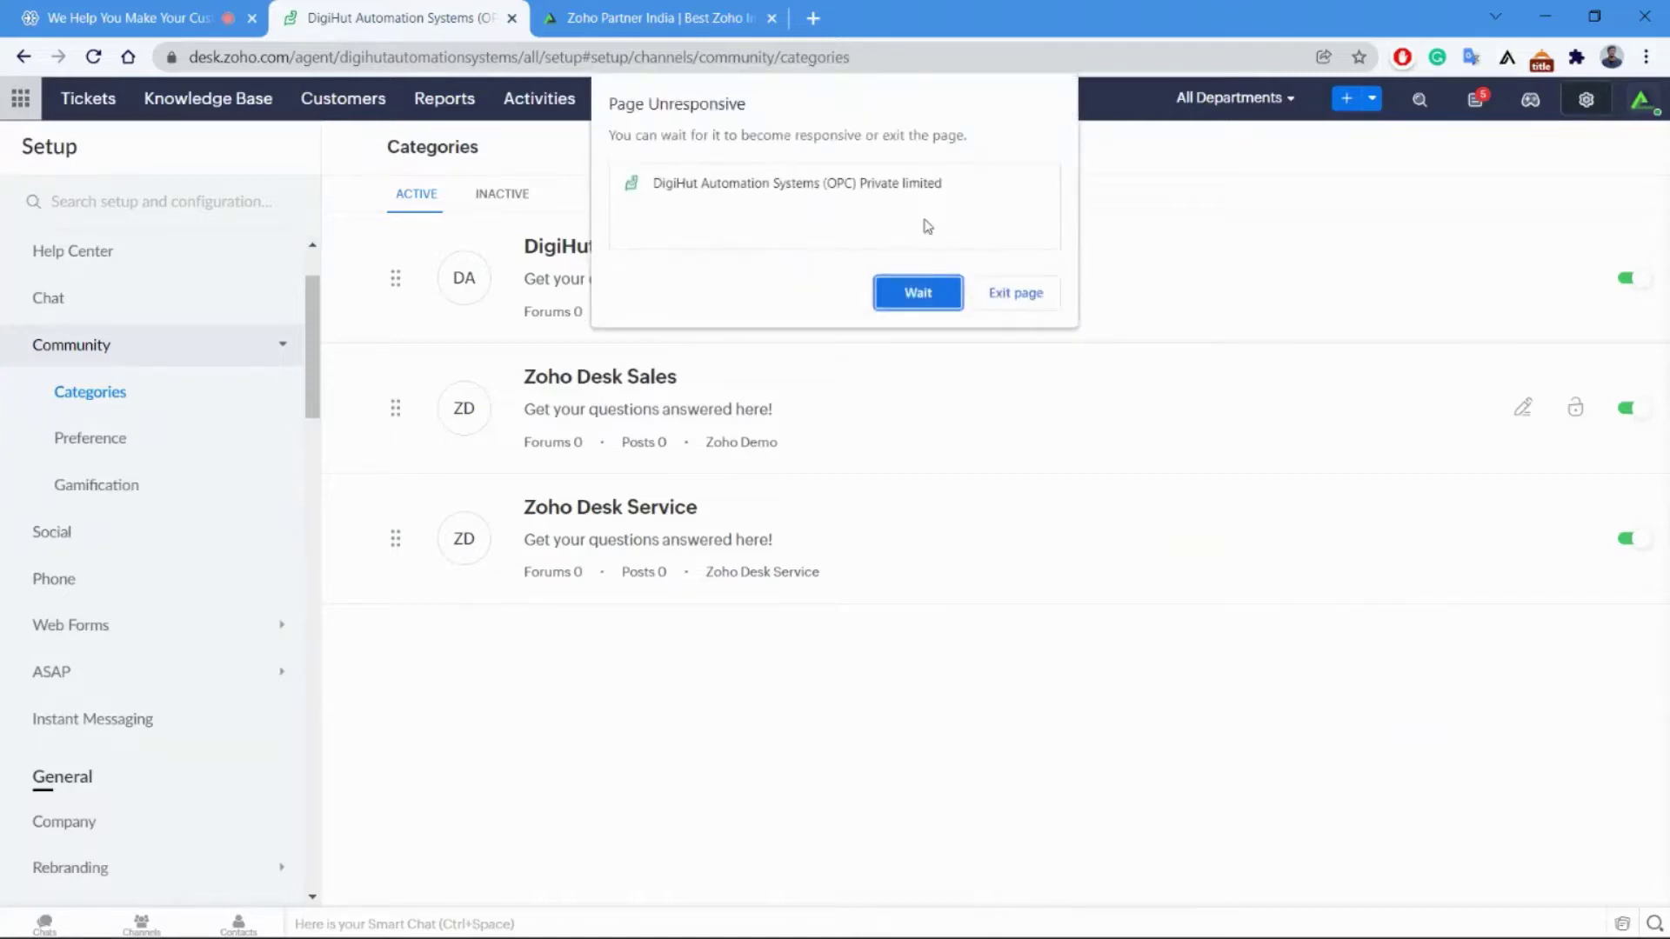
{"action": "left_click", "coordinate": [920, 290]}
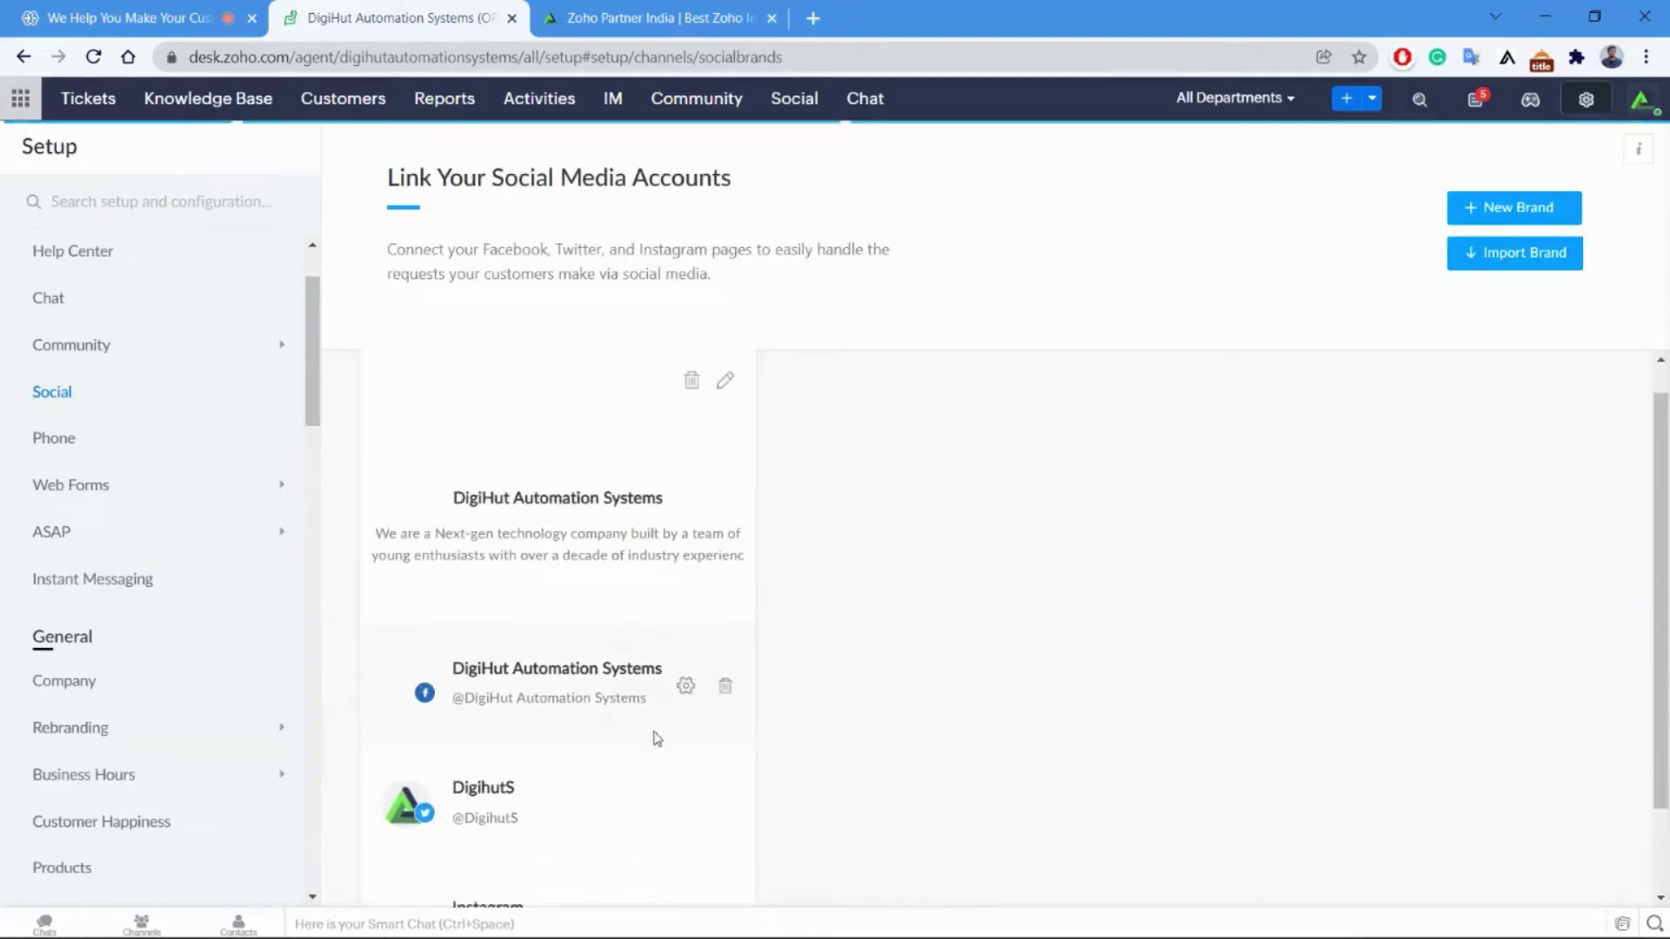
{"action": "scroll", "coordinate": [609, 729], "scroll_direction": "down", "scroll_amount": 1}
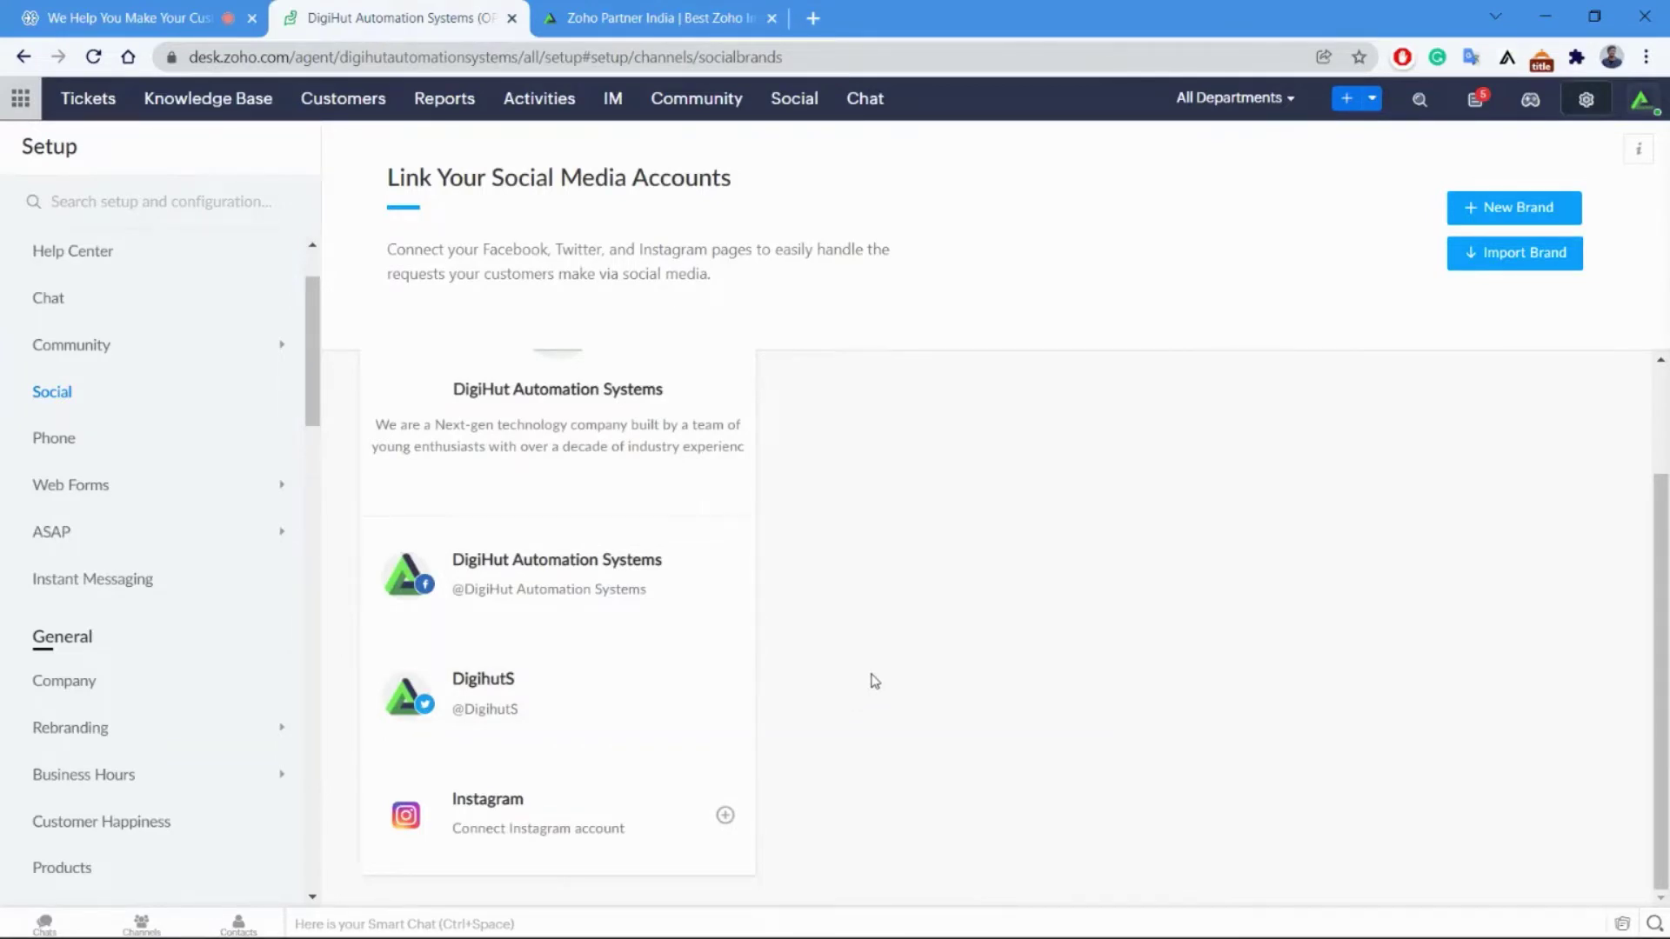
{"action": "left_click", "coordinate": [818, 101]}
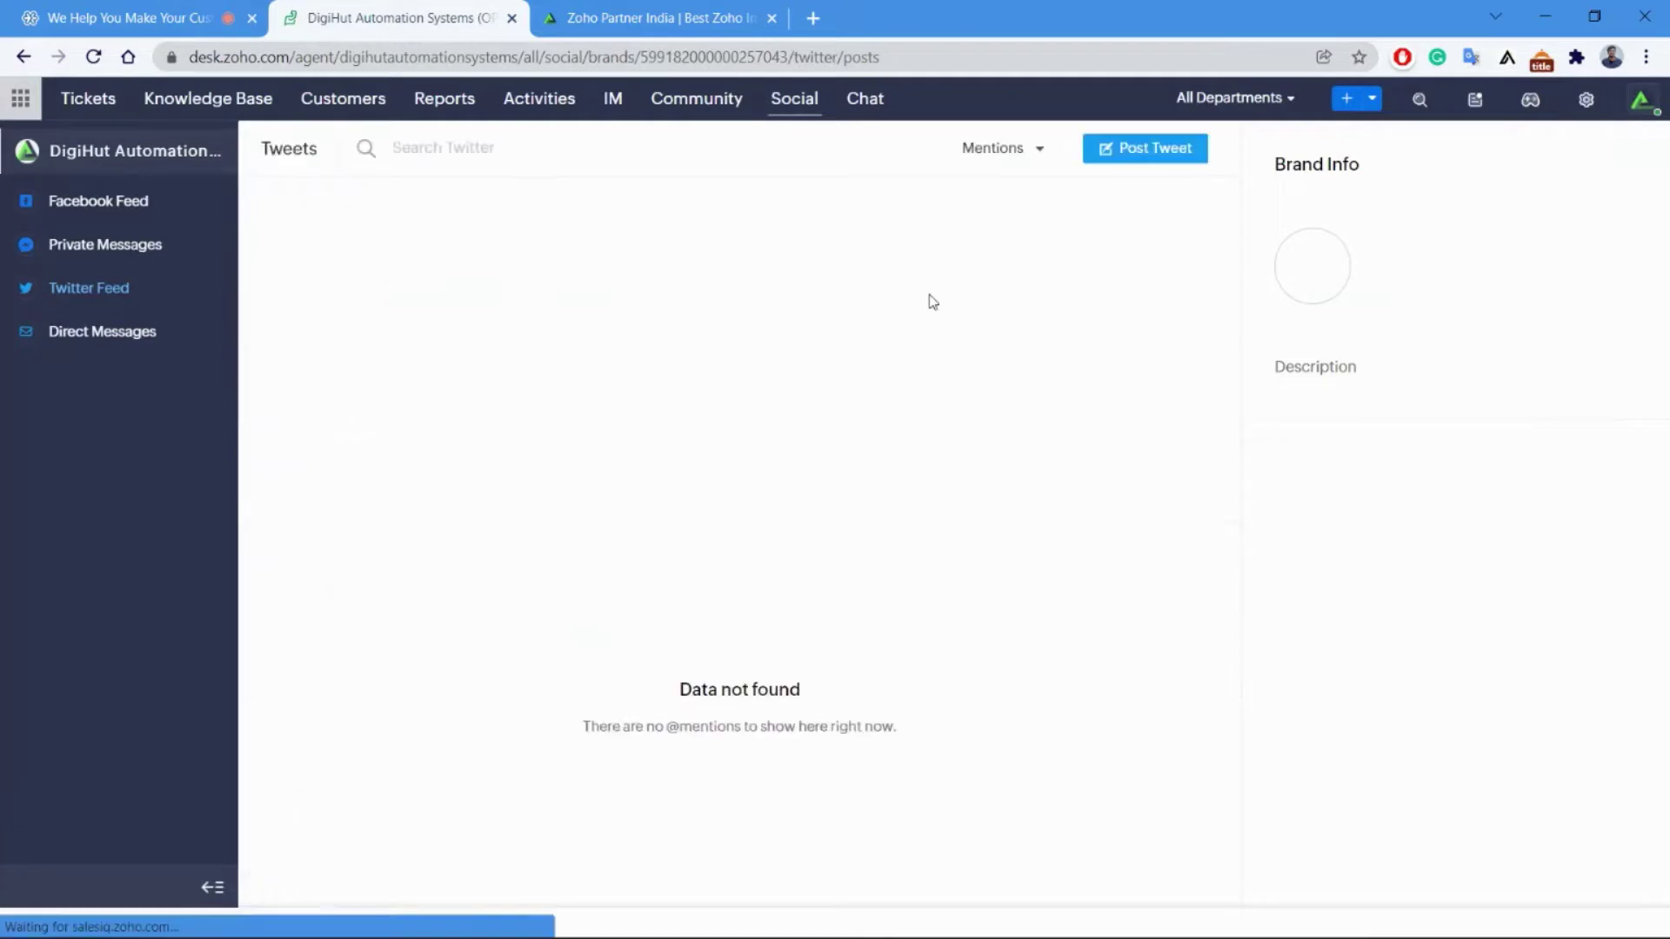
{"action": "left_click", "coordinate": [145, 247]}
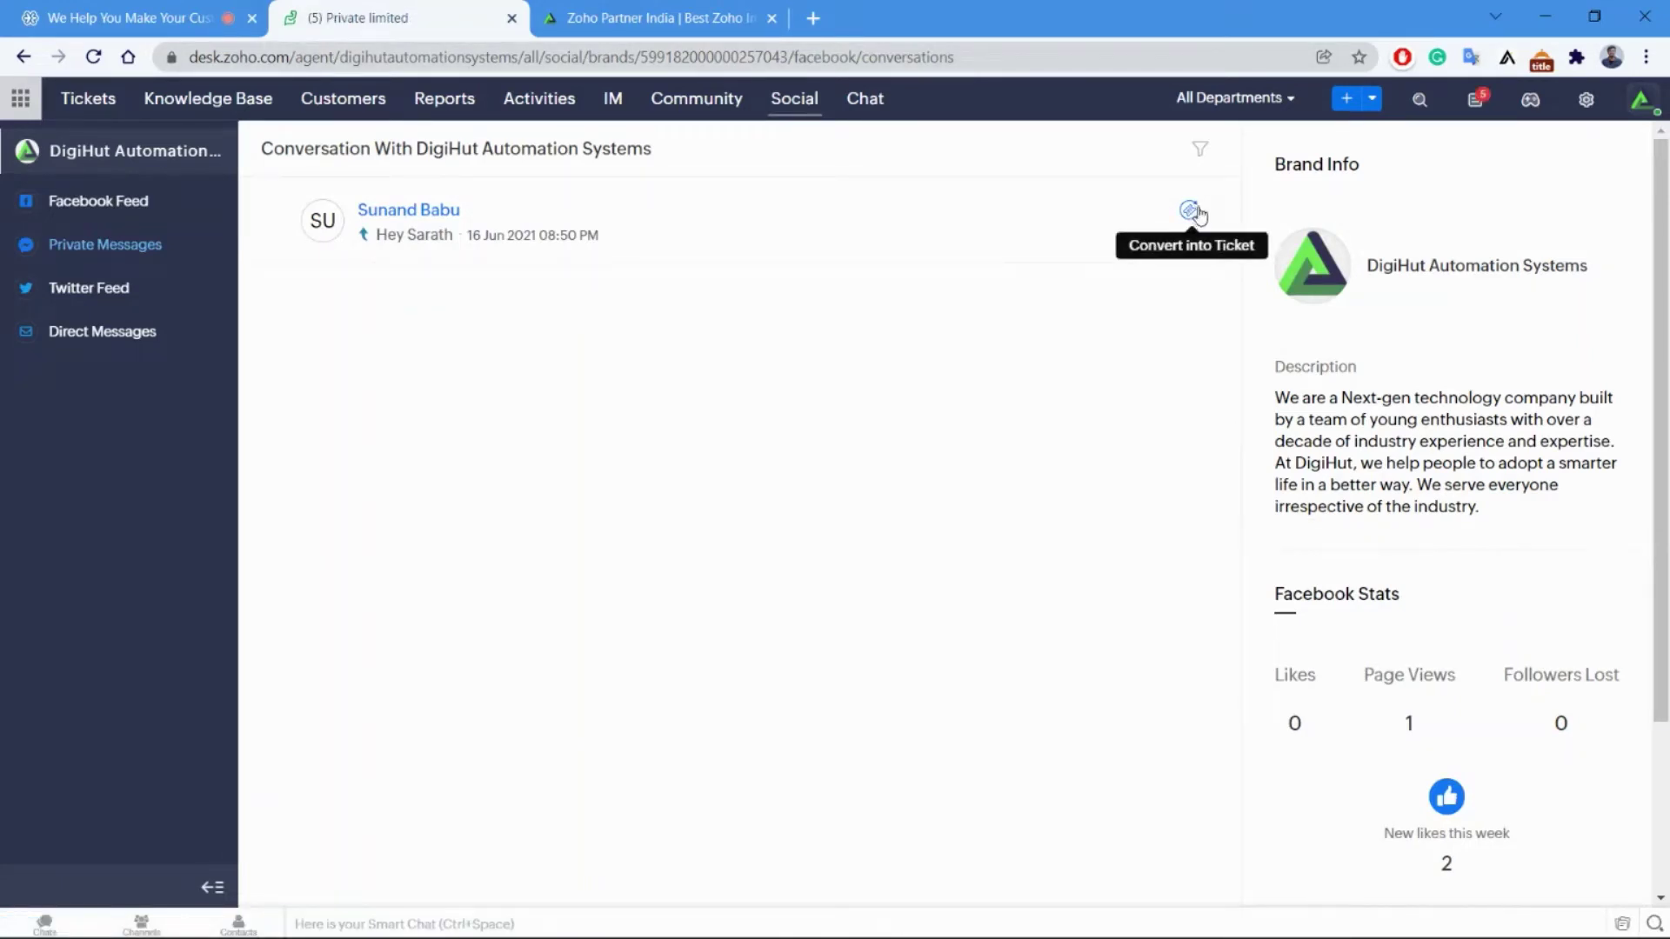
{"action": "left_click", "coordinate": [156, 340]}
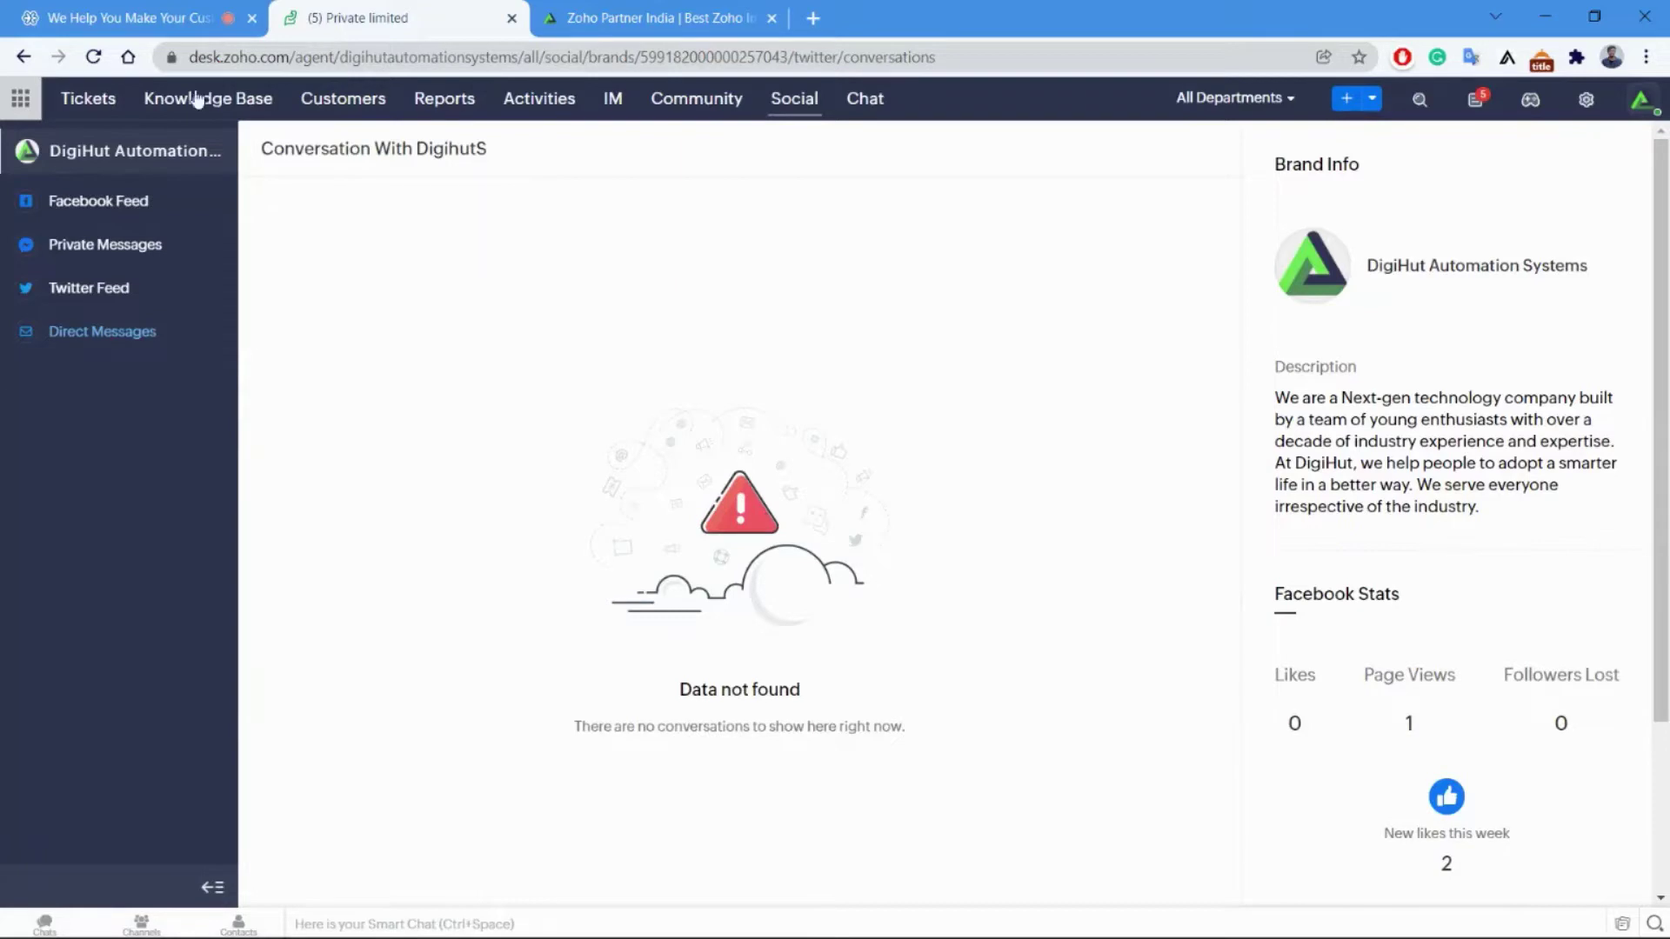
{"action": "left_click", "coordinate": [174, 17]}
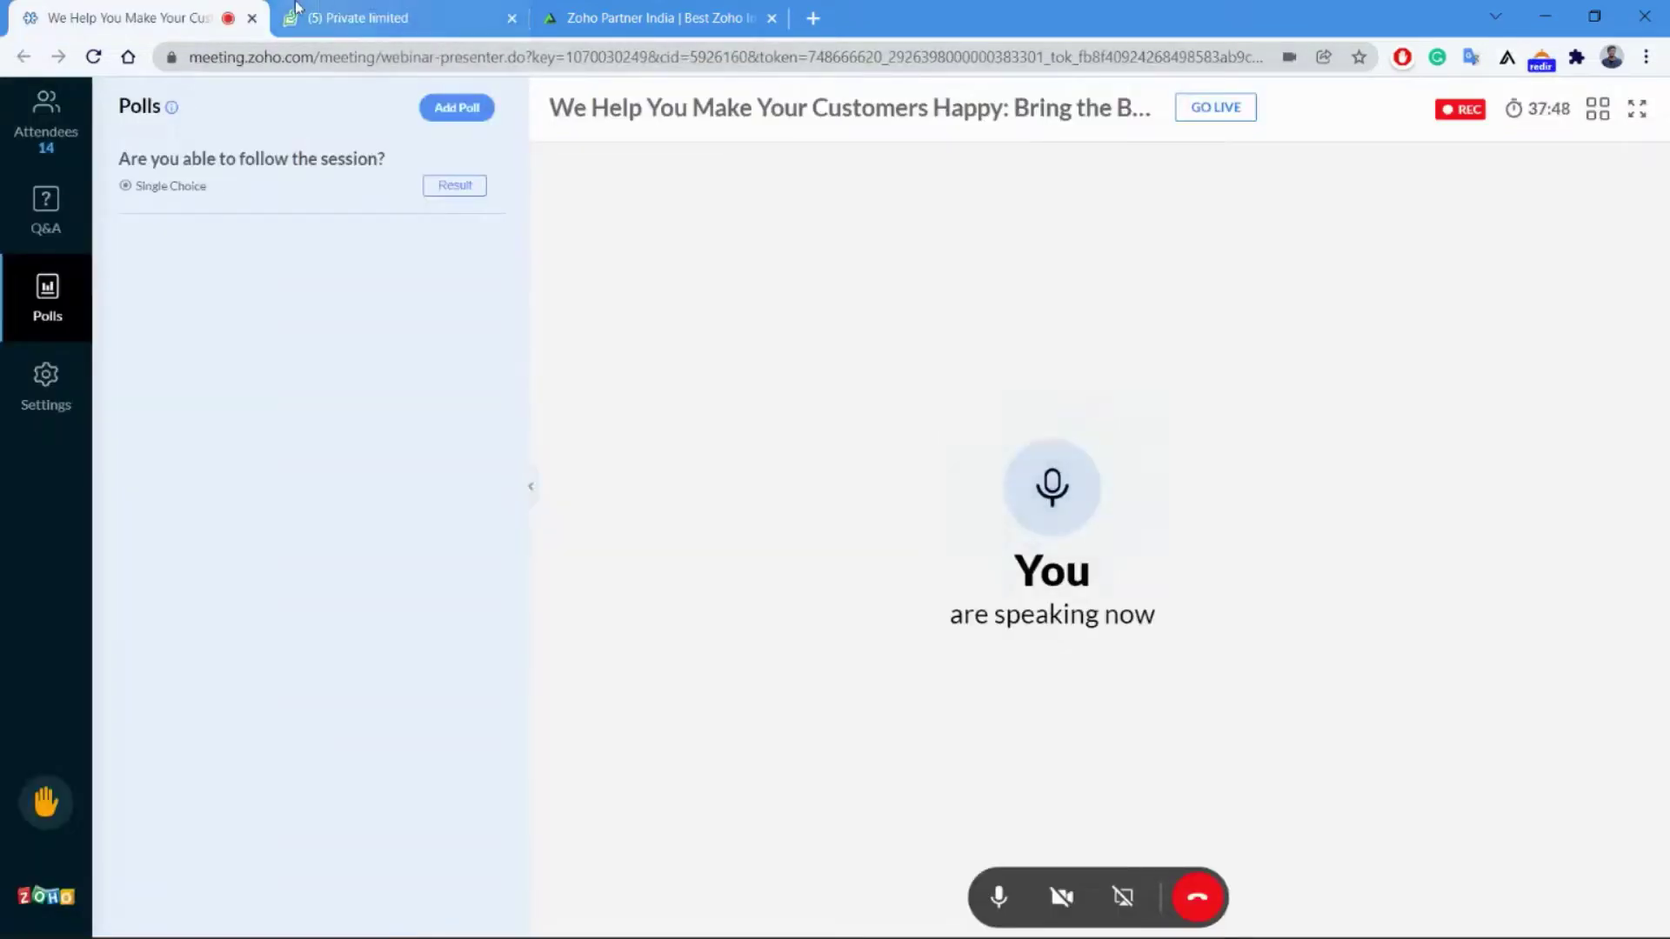
{"action": "left_click", "coordinate": [346, 18]}
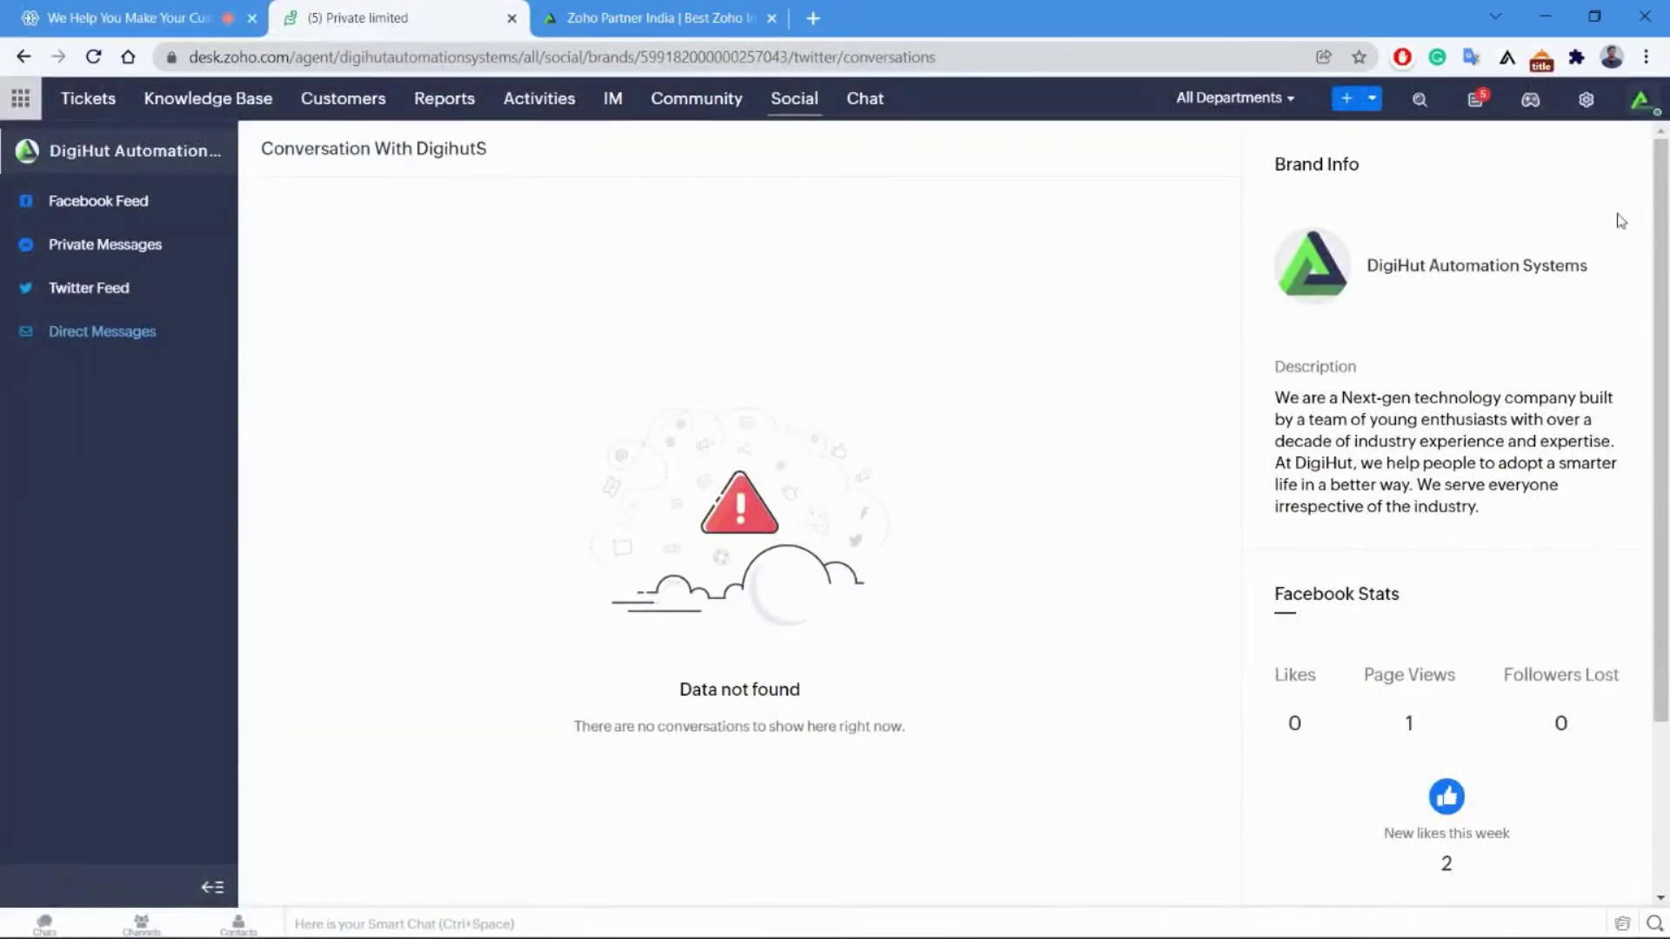
Review the Phone channel's call logging page in Setup, then expand the Web Forms channel.
{"action": "left_click", "coordinate": [1586, 99]}
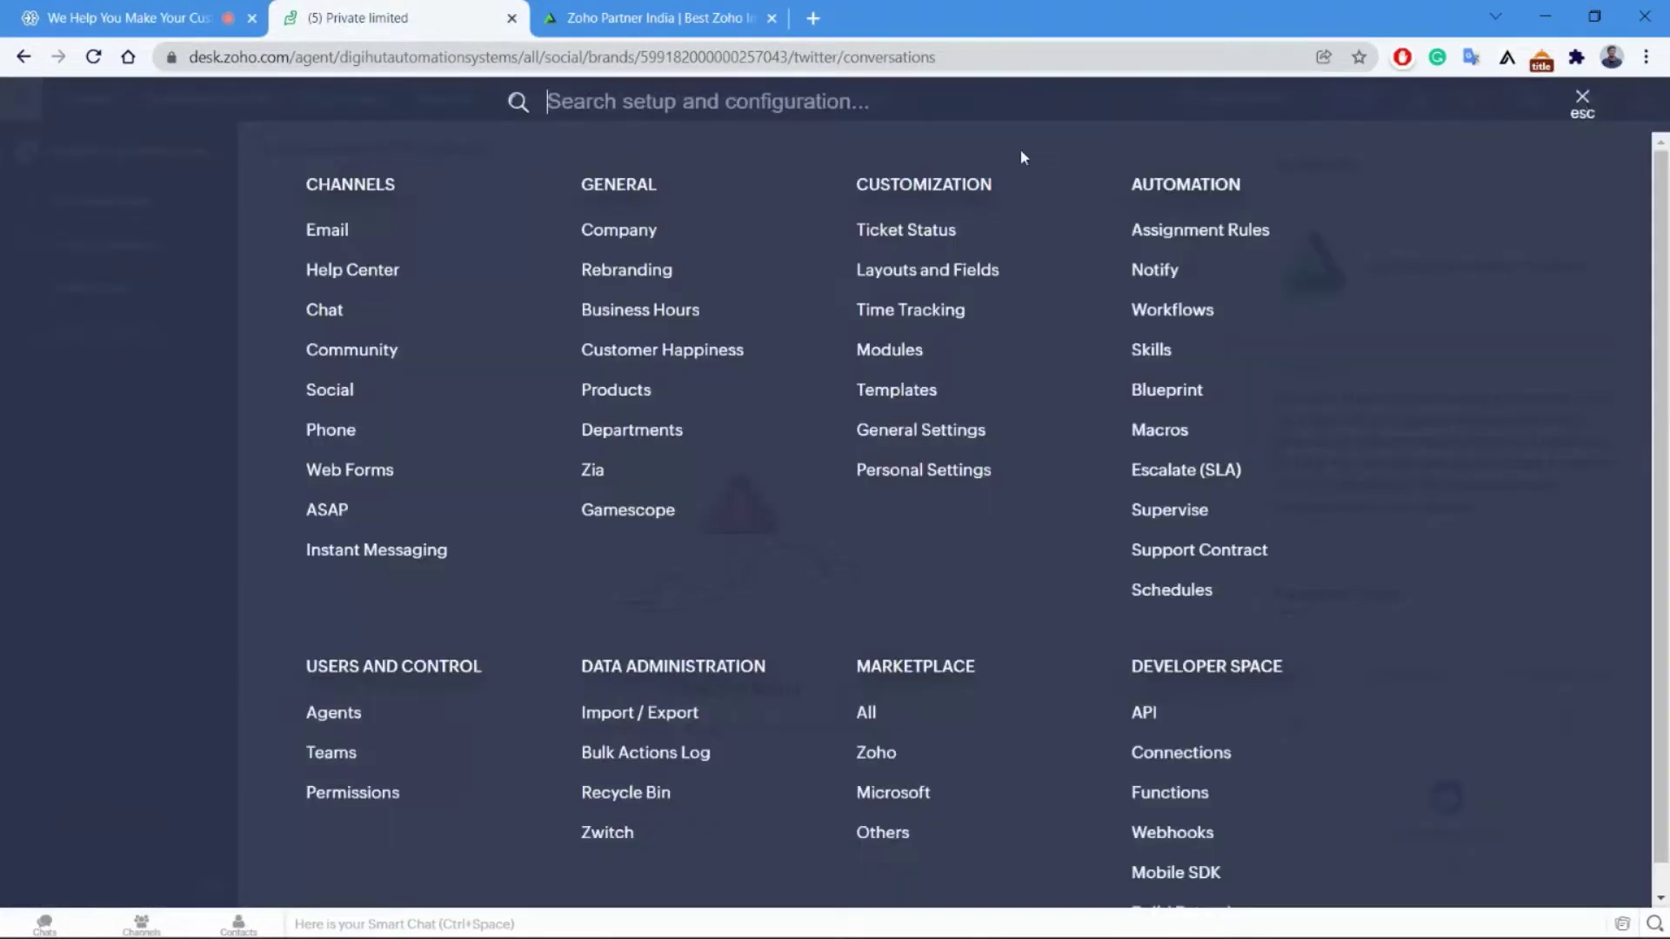
{"action": "left_click", "coordinate": [323, 429]}
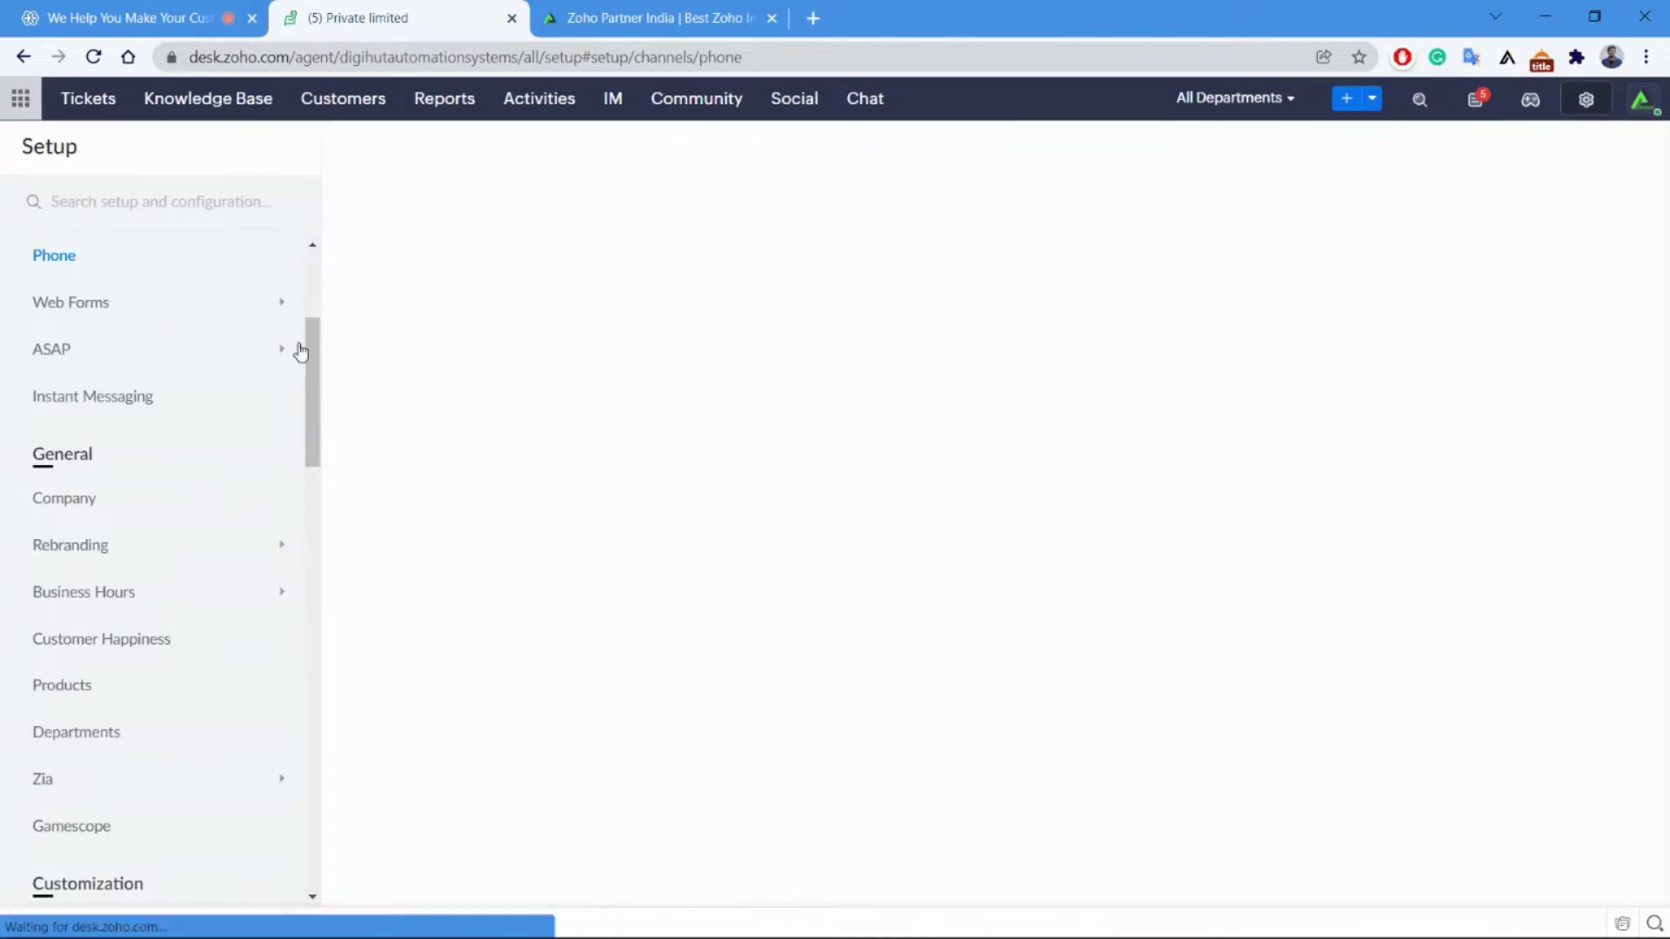
{"action": "left_click_drag", "start_coordinate": [315, 340], "coordinate": [315, 326]}
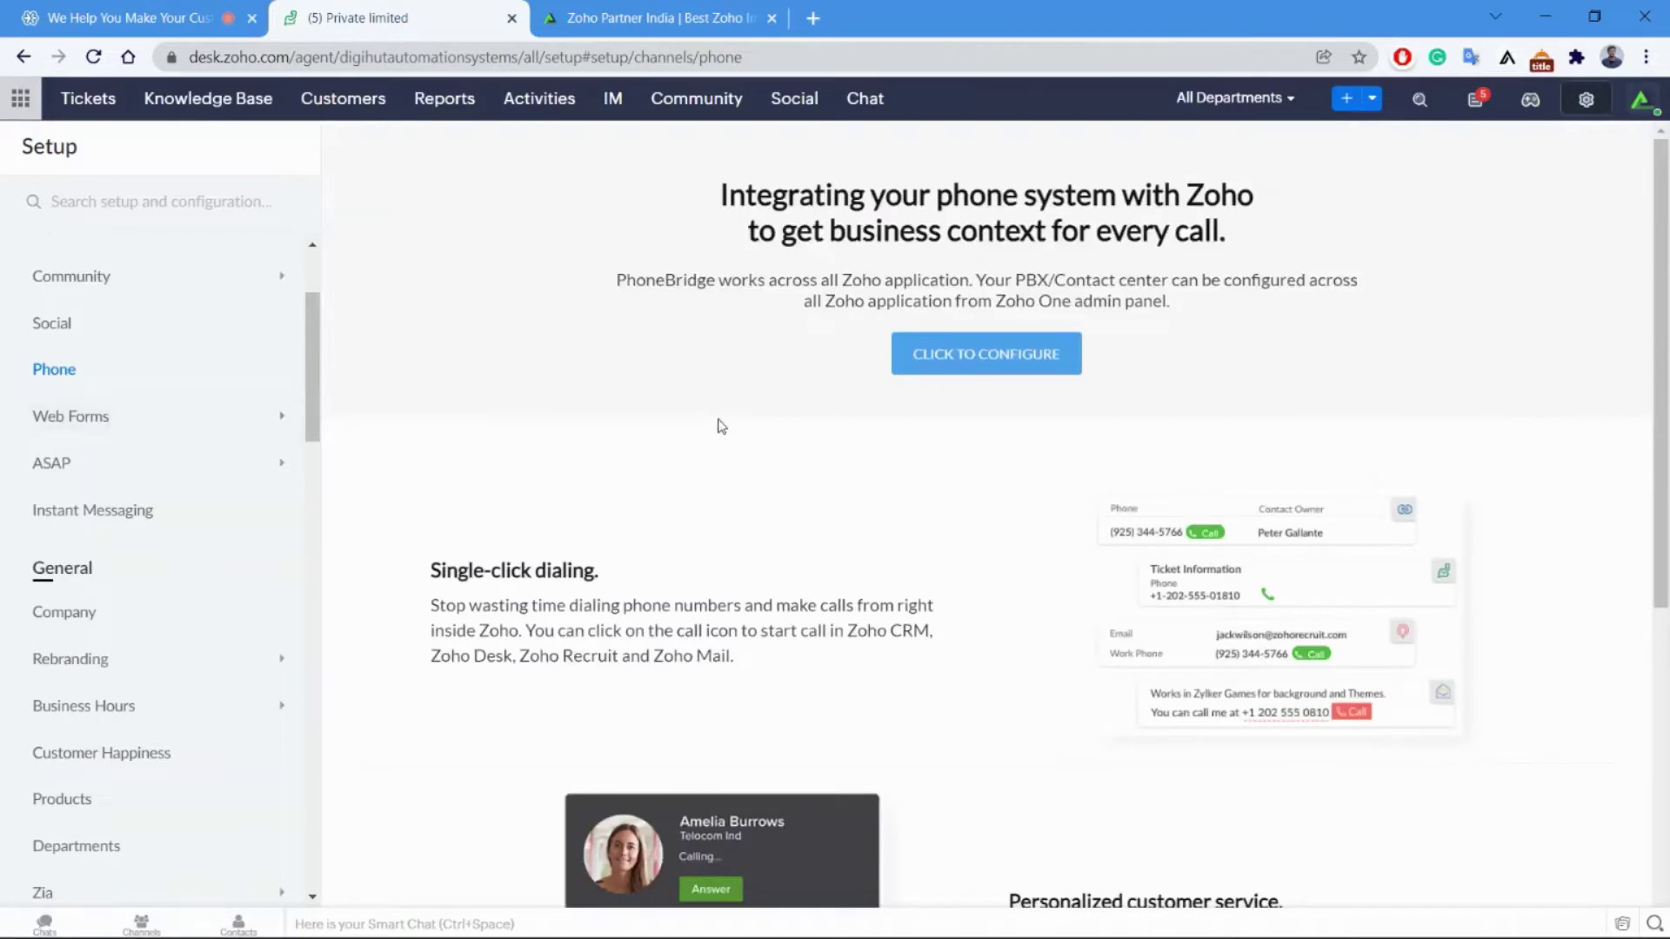
{"action": "scroll", "coordinate": [771, 511], "scroll_direction": "down", "scroll_amount": 4}
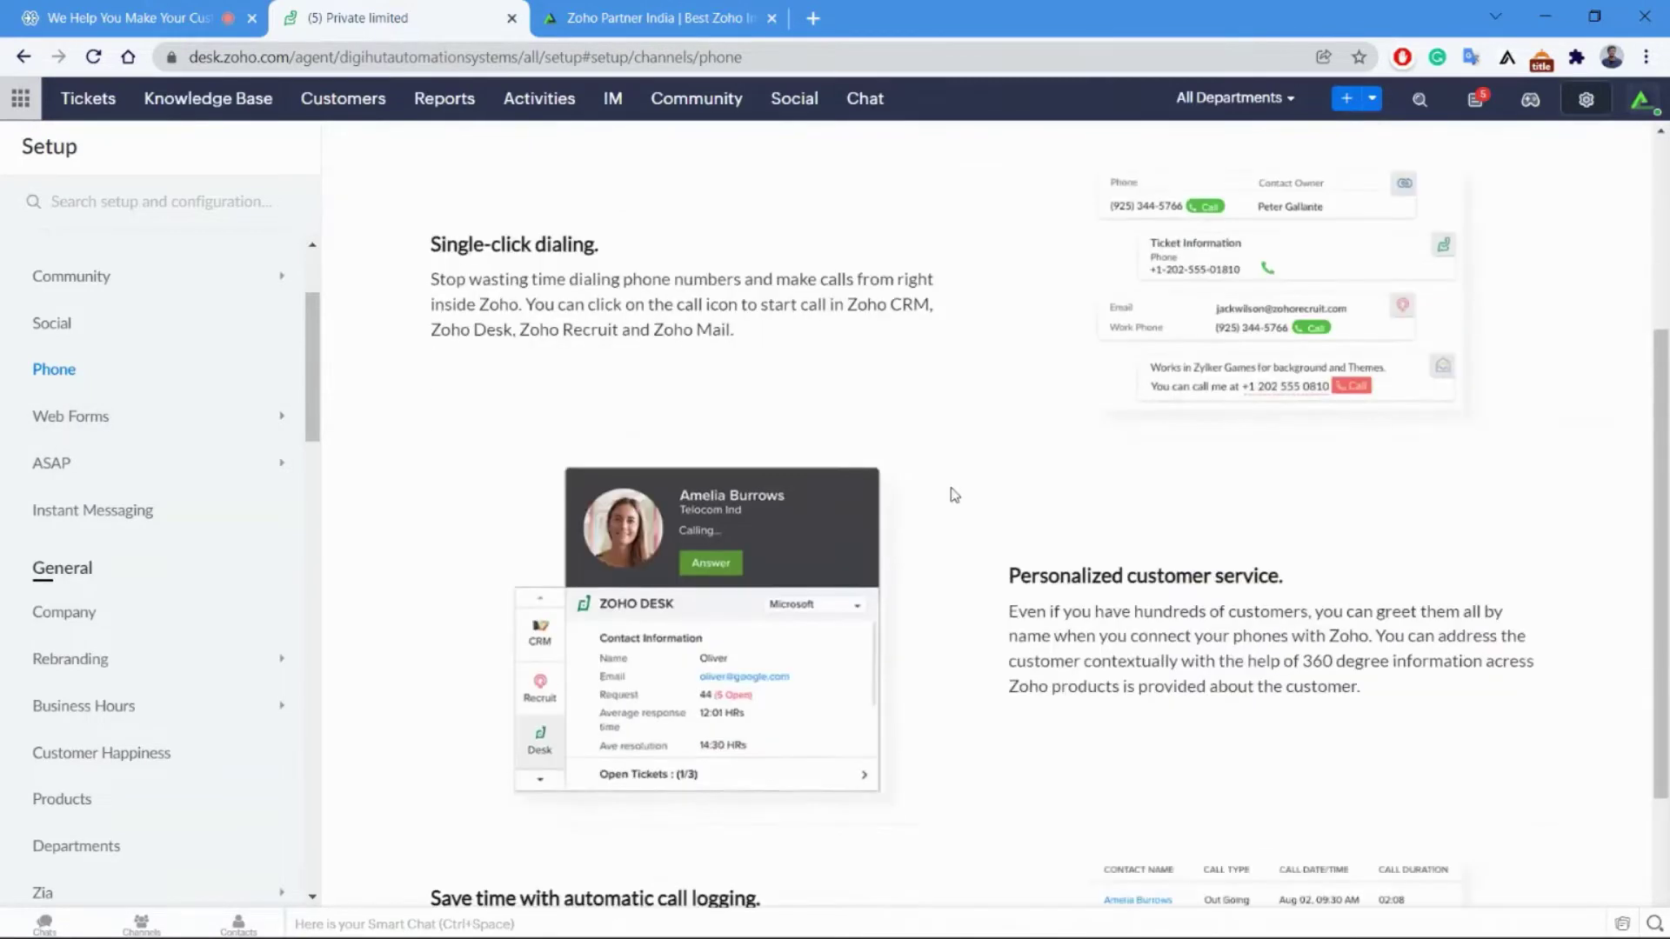
{"action": "scroll", "coordinate": [951, 488], "scroll_direction": "up", "scroll_amount": 2}
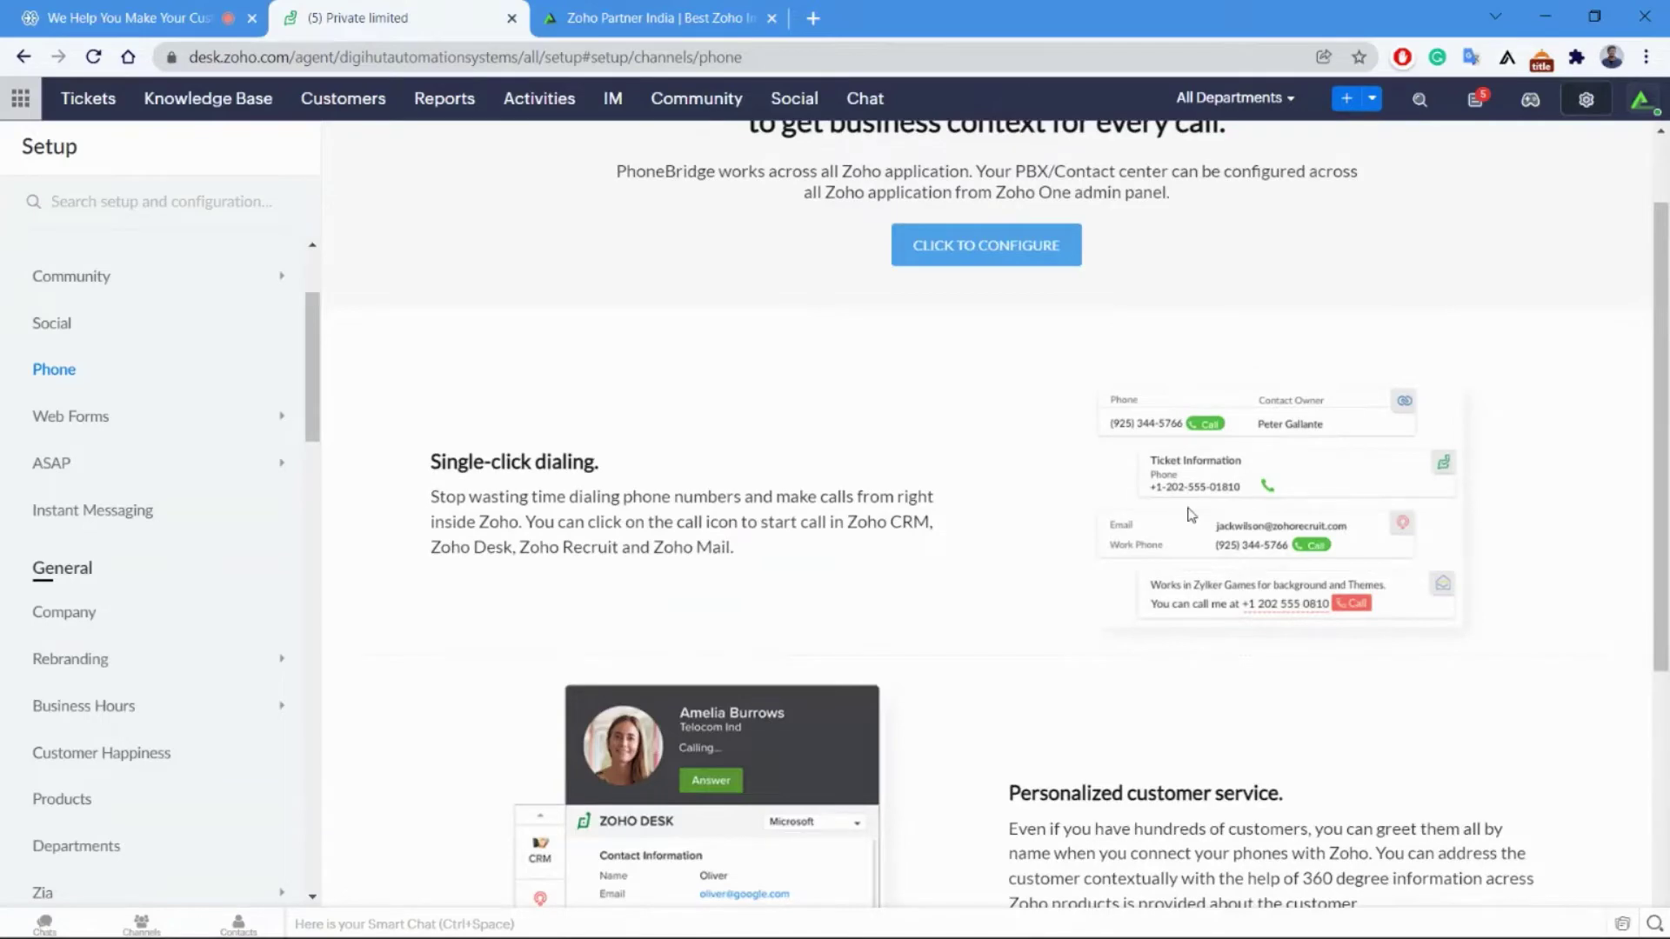
{"action": "scroll", "coordinate": [1191, 514], "scroll_direction": "down", "scroll_amount": 1}
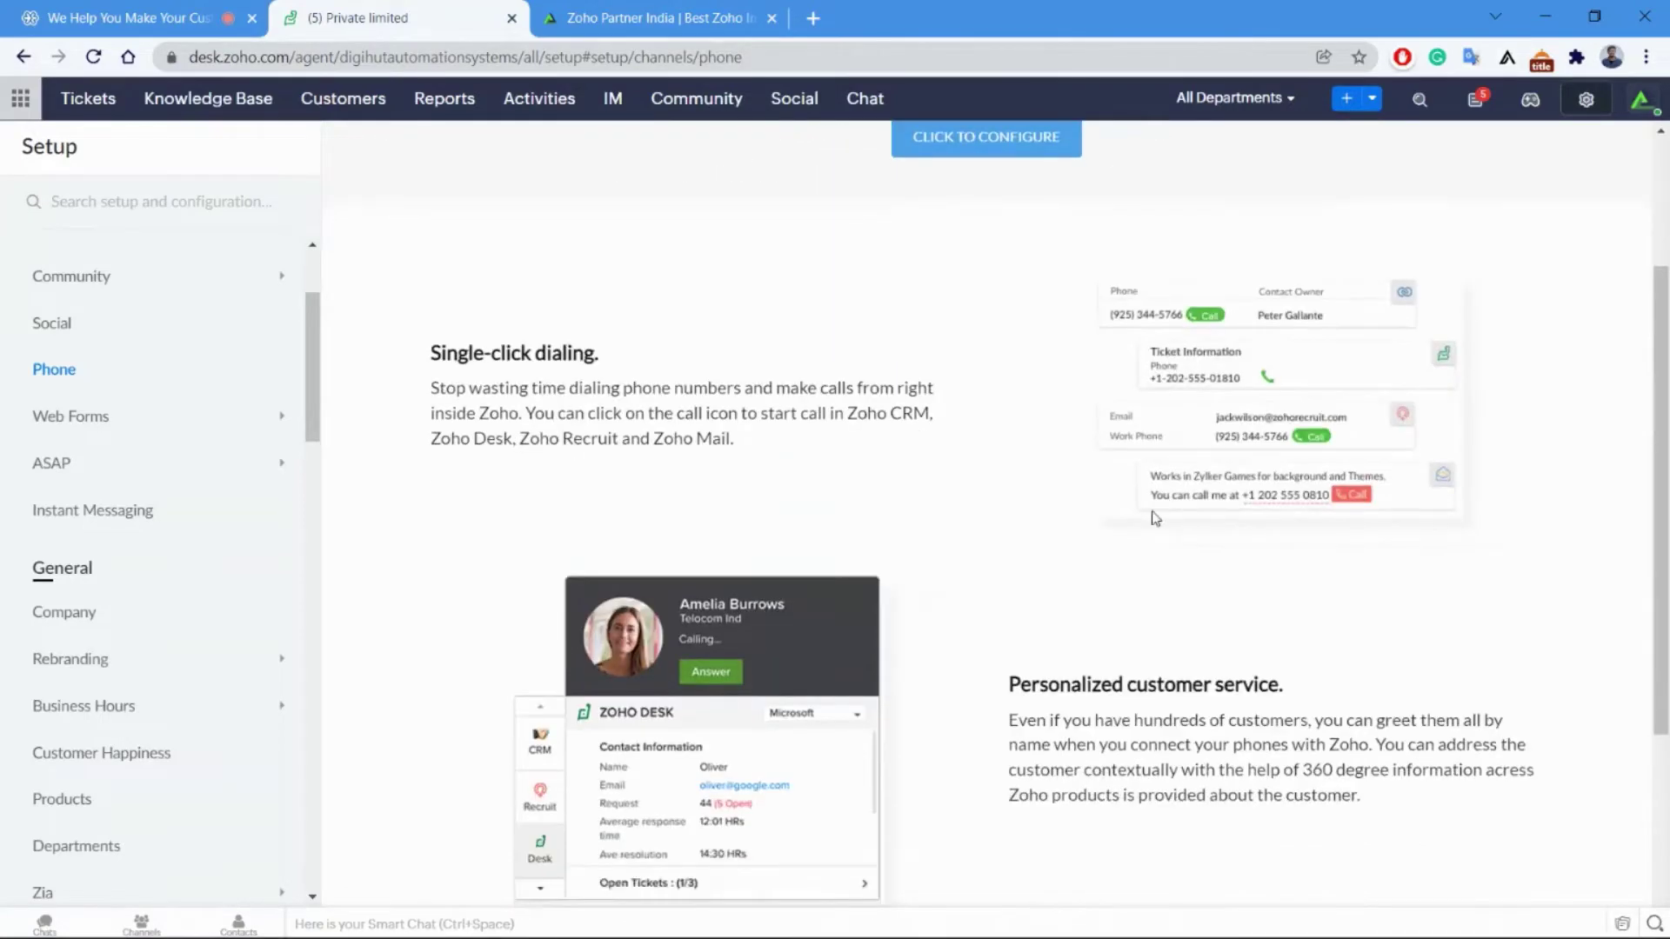
{"action": "scroll", "coordinate": [889, 634], "scroll_direction": "down", "scroll_amount": 3}
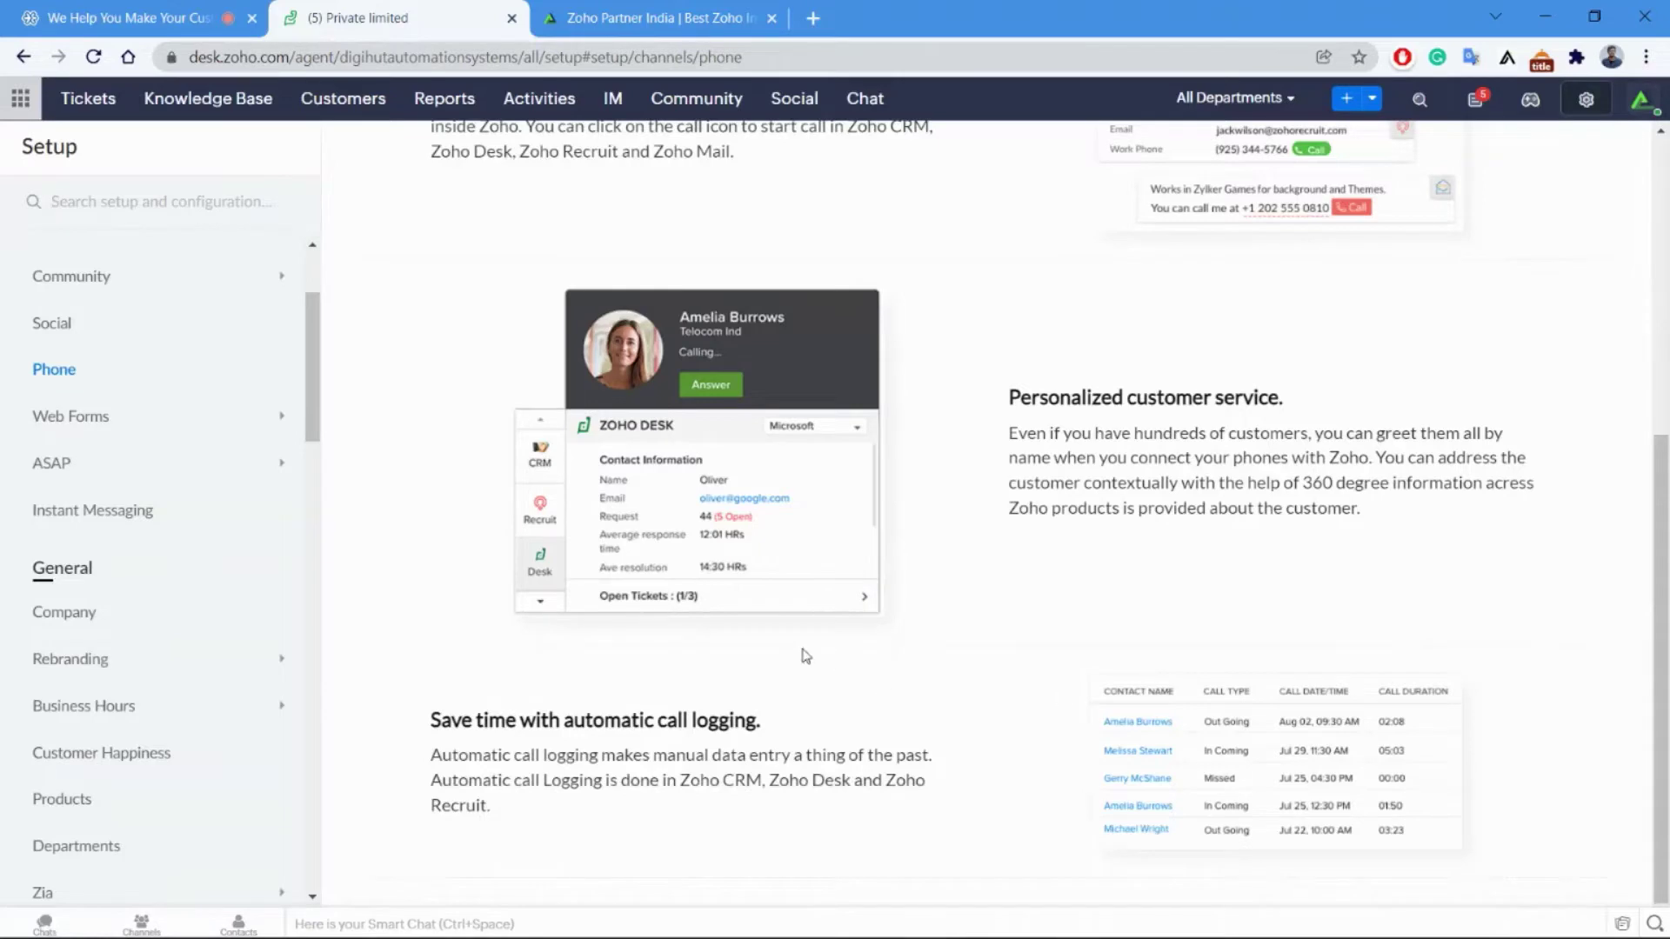
{"action": "left_click", "coordinate": [78, 419]}
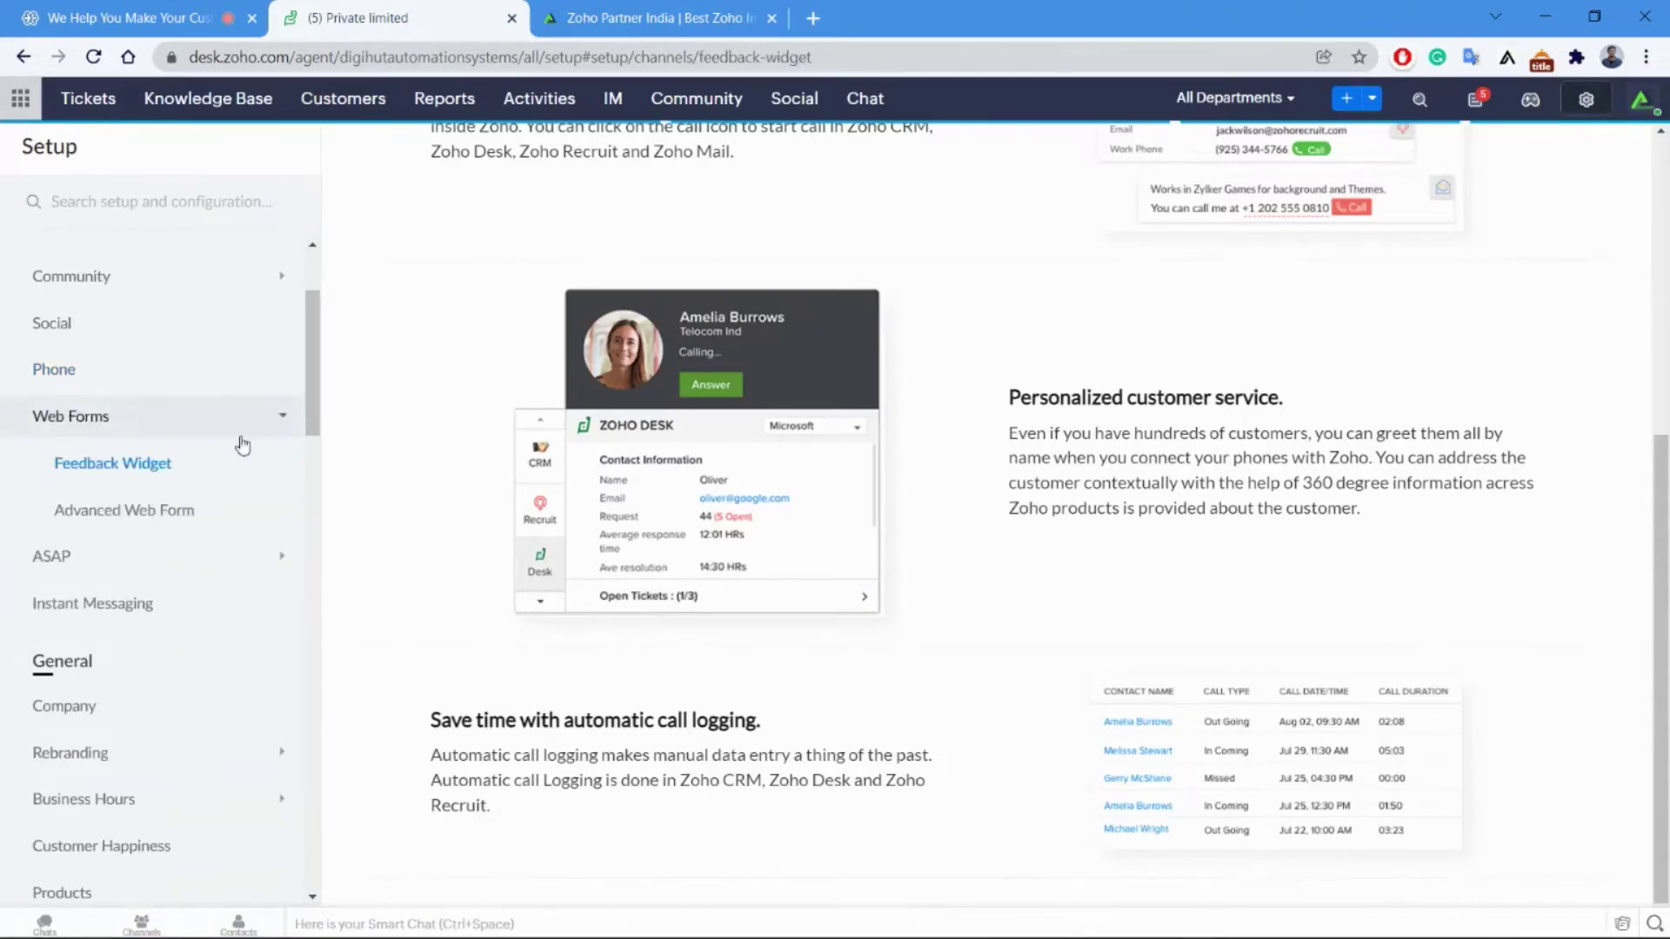
{"action": "left_click", "coordinate": [130, 466]}
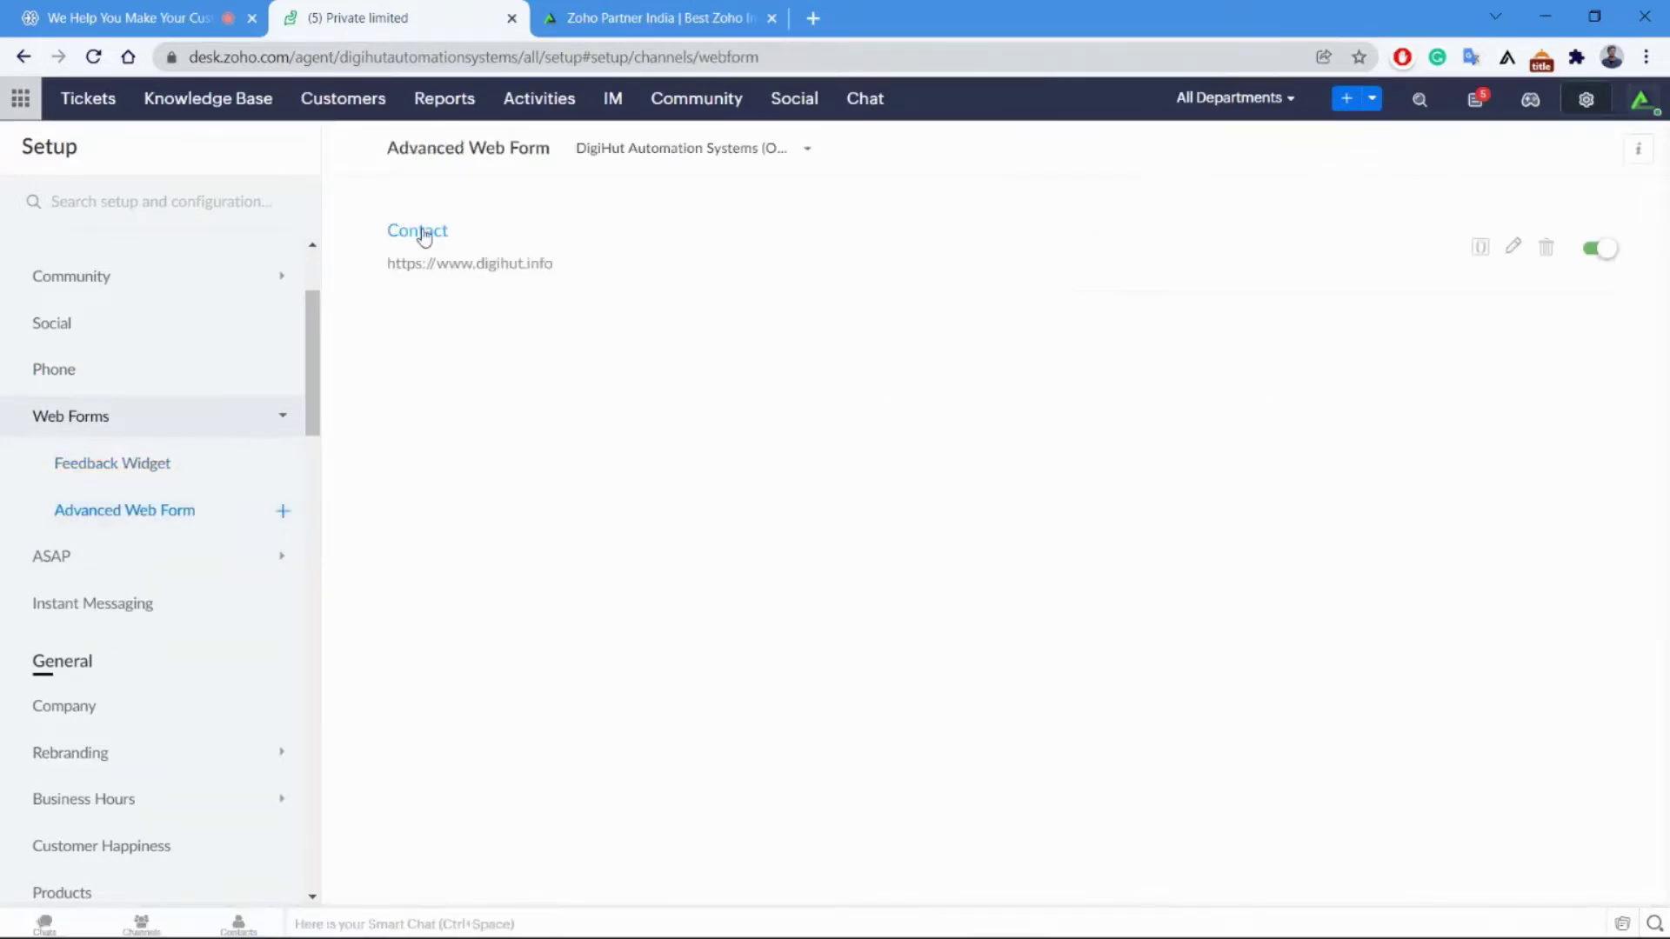
{"action": "left_click", "coordinate": [421, 232]}
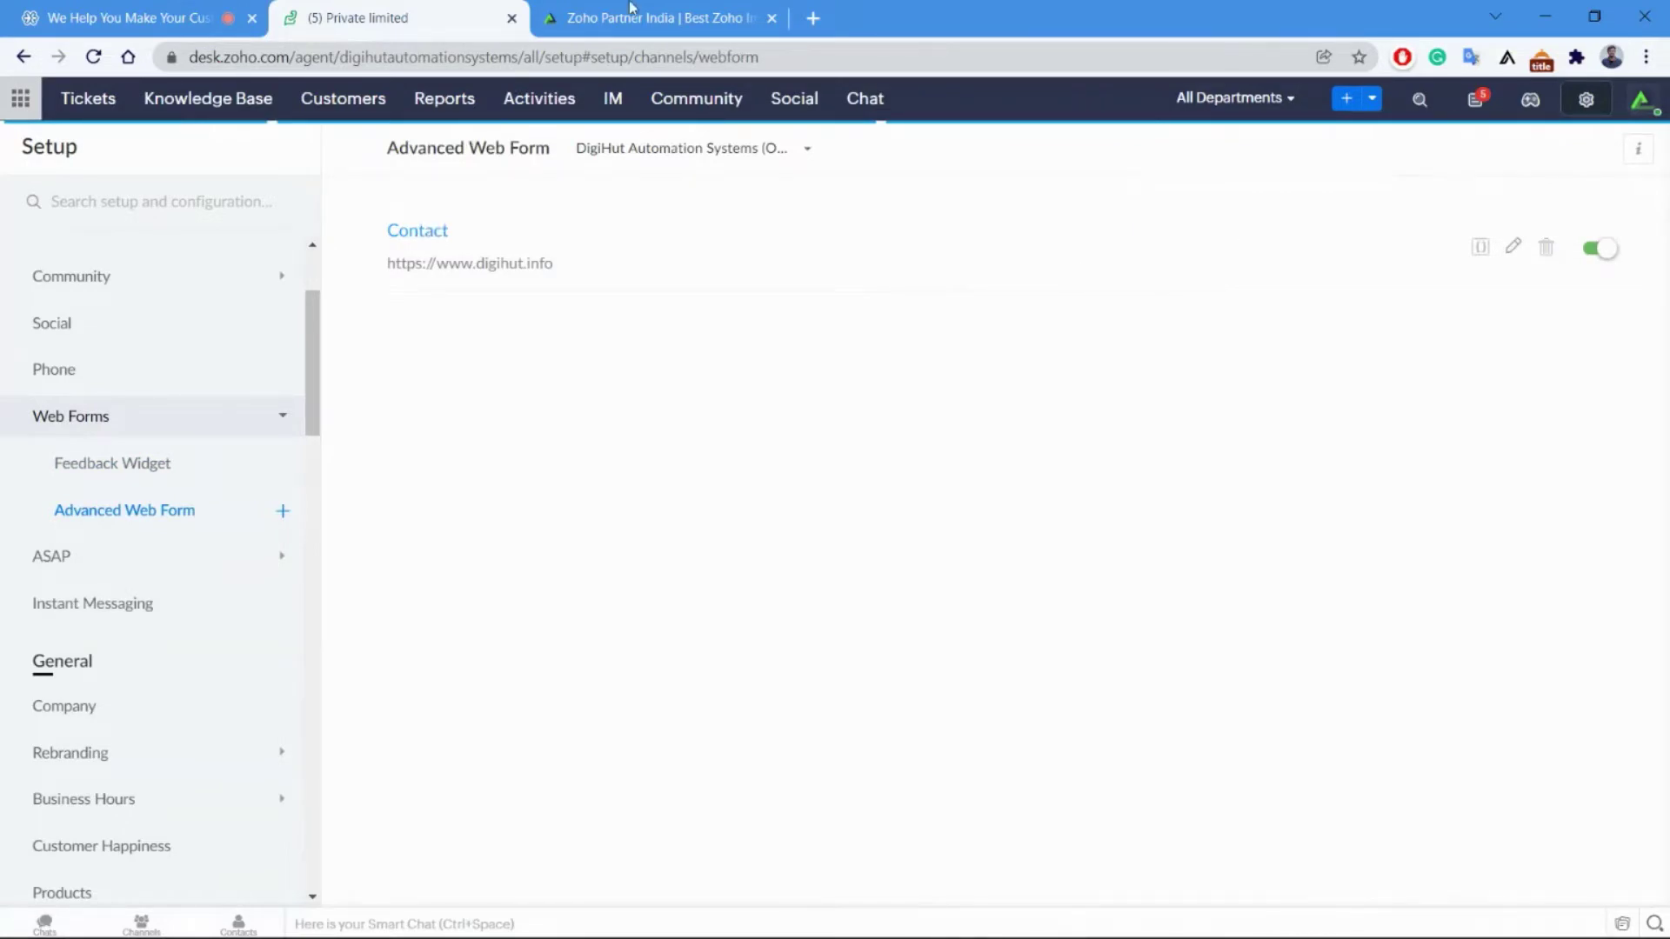
{"action": "left_click", "coordinate": [755, 18]}
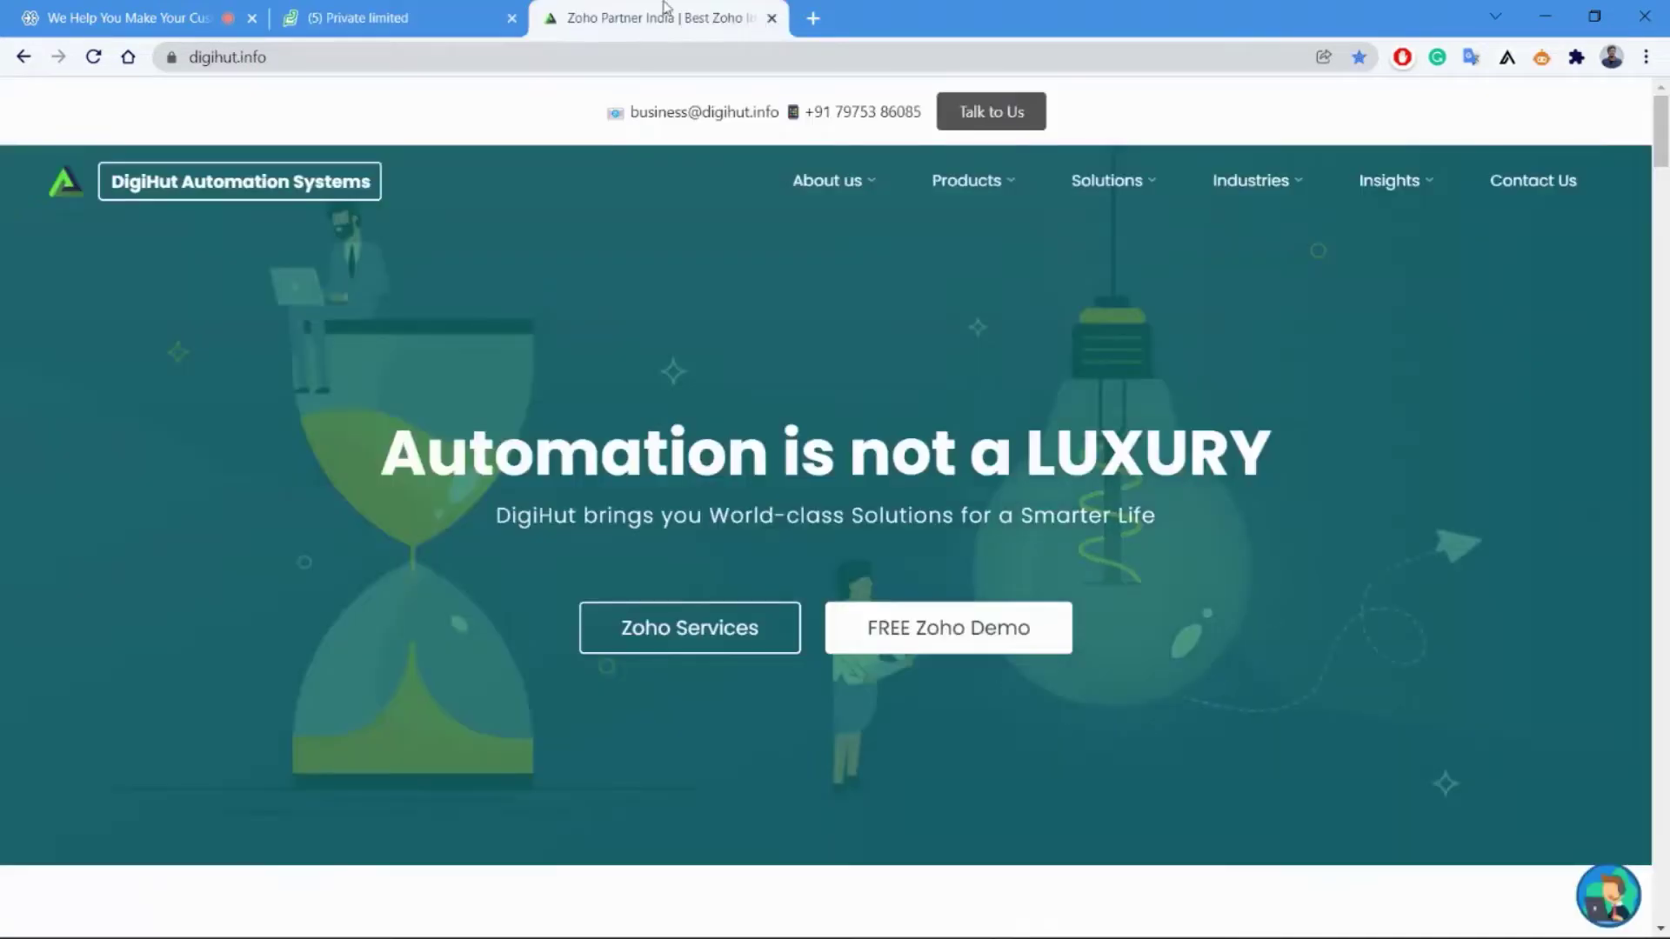
{"action": "left_click", "coordinate": [447, 8]}
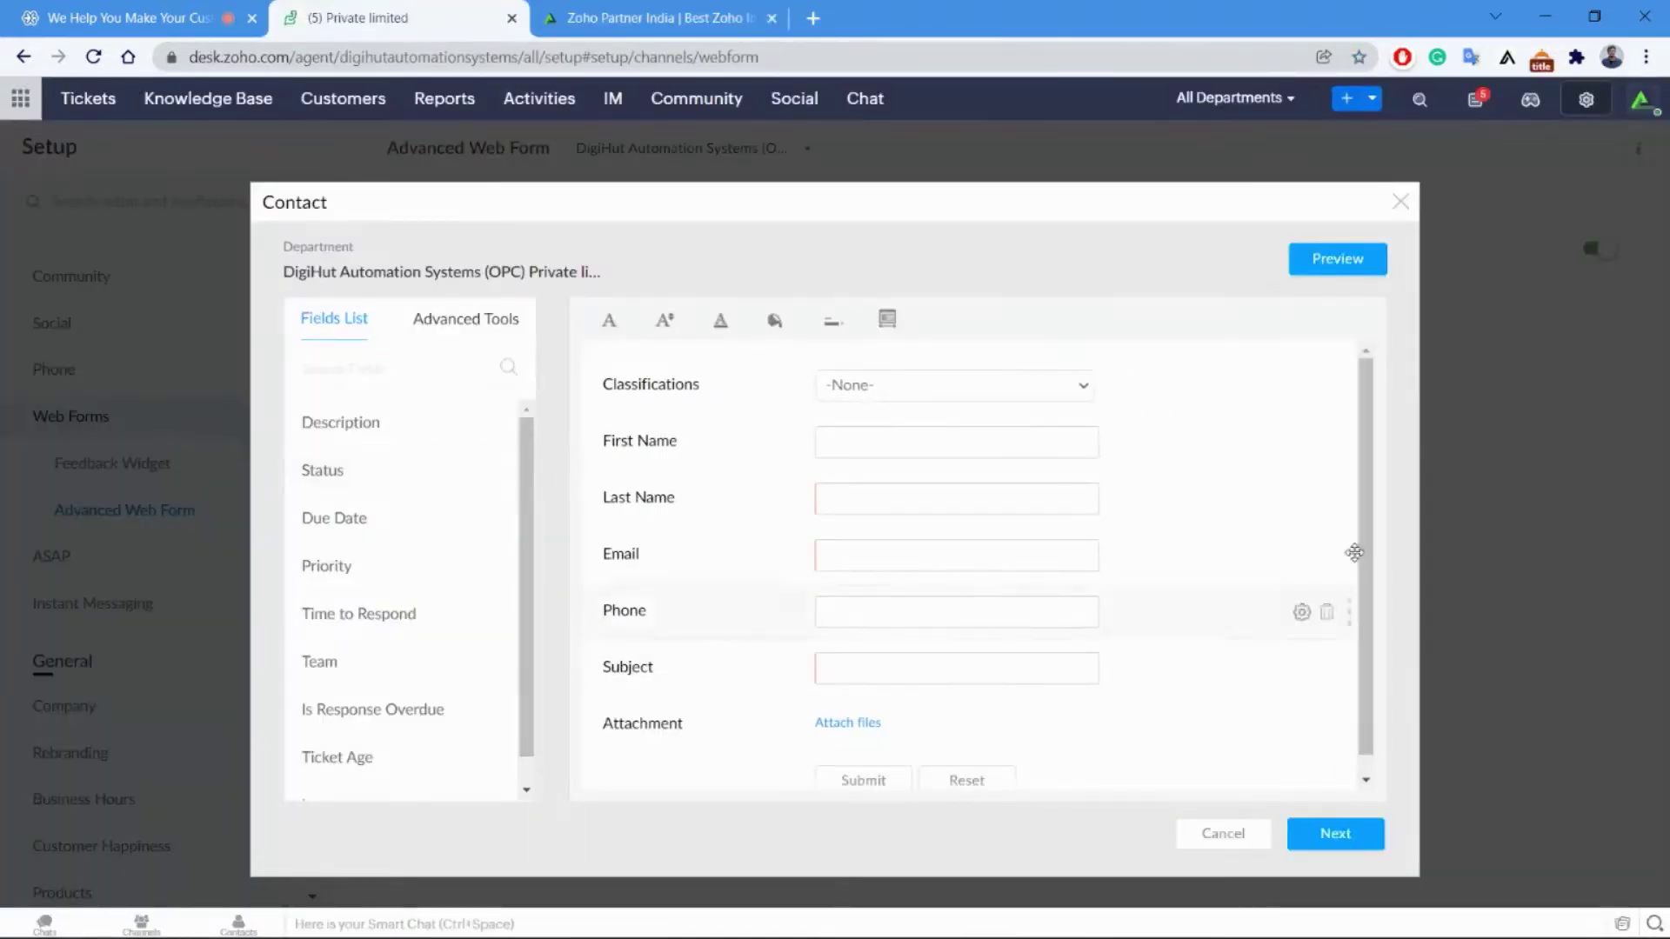
{"action": "left_click", "coordinate": [1398, 204]}
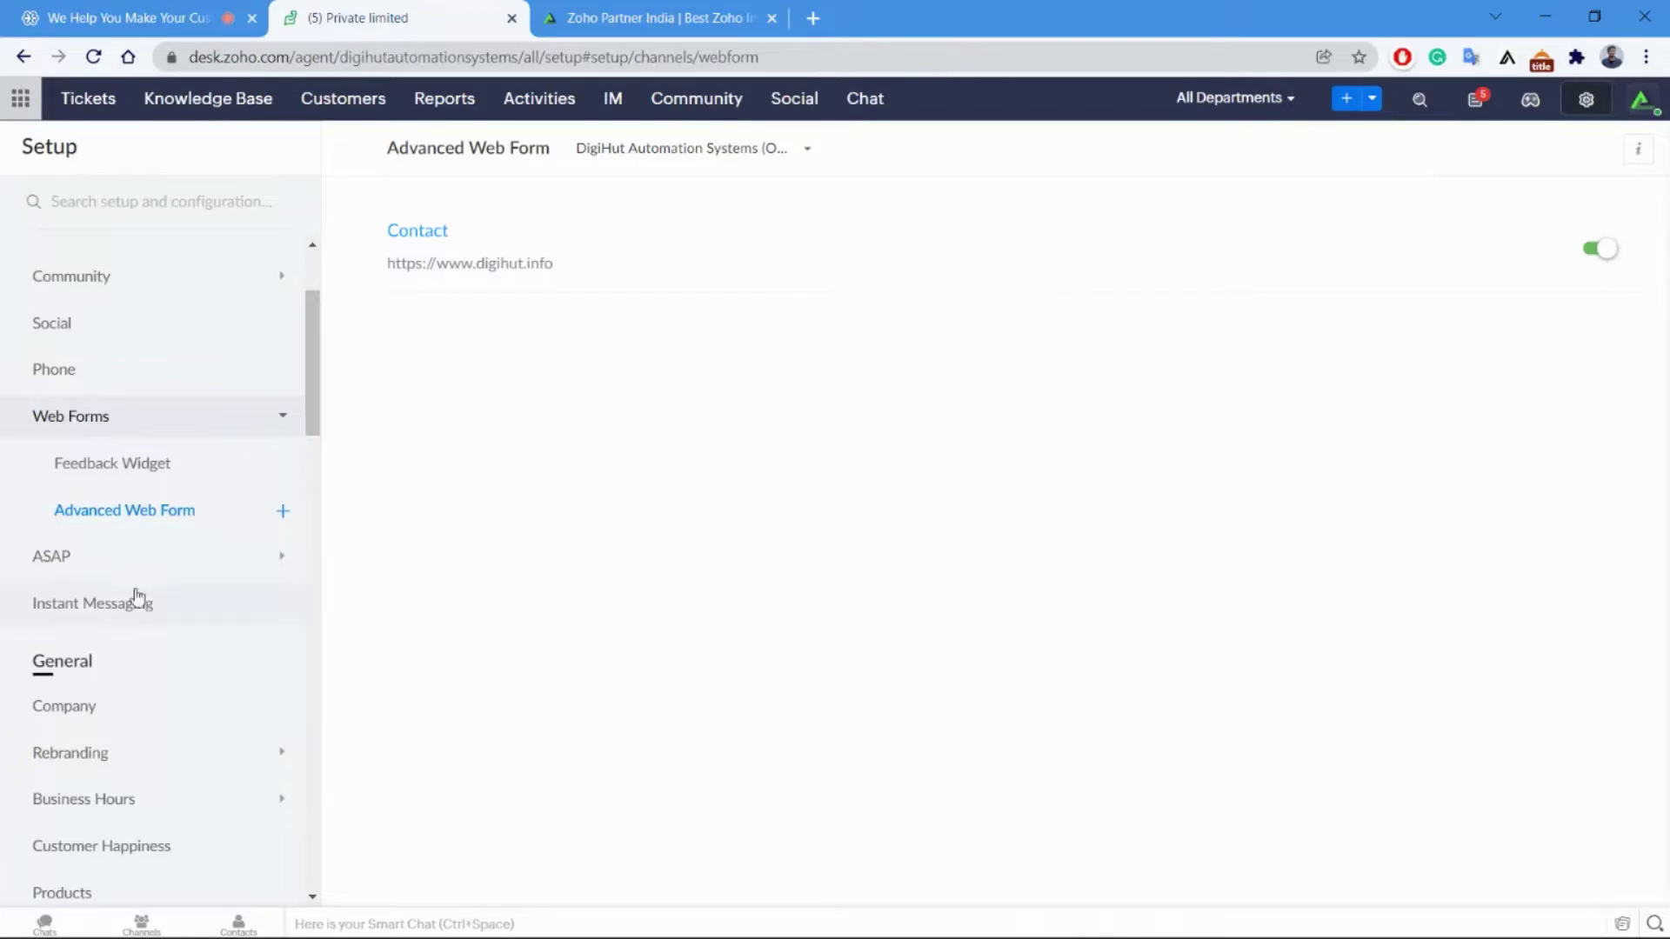
Browse the ASAP Web and Instant Messaging (Telegram, WeChat, LINE) setup pages, then switch to the slideshow.
{"action": "left_click", "coordinate": [64, 557]}
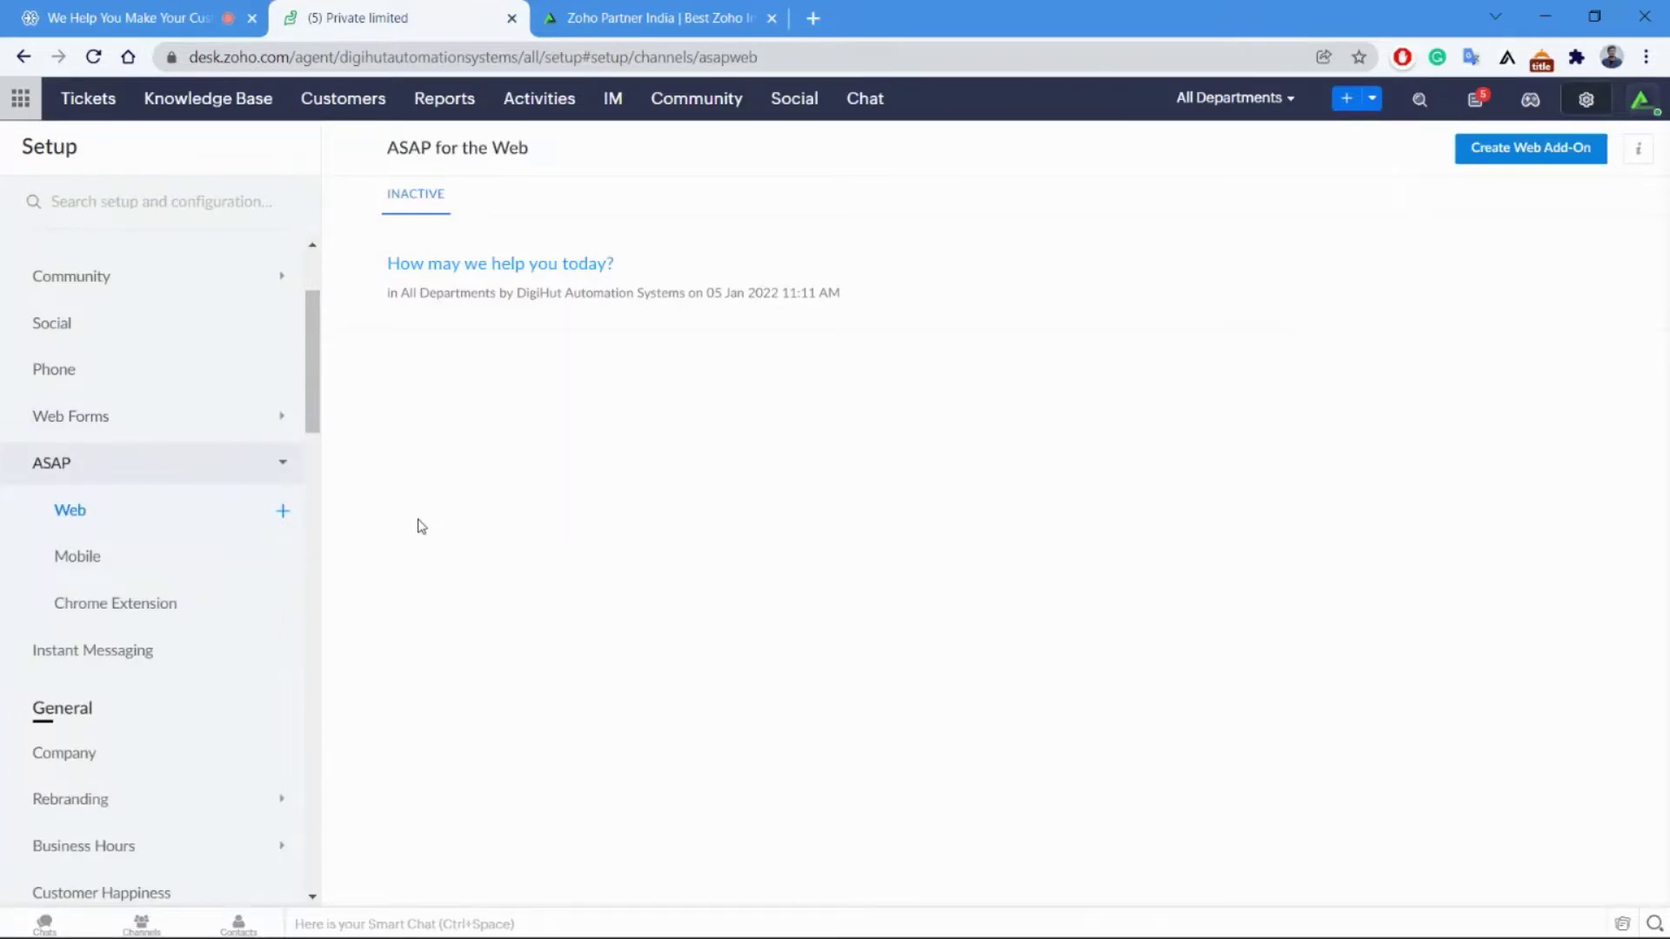
{"action": "scroll", "coordinate": [315, 435], "scroll_direction": "down", "scroll_amount": 3}
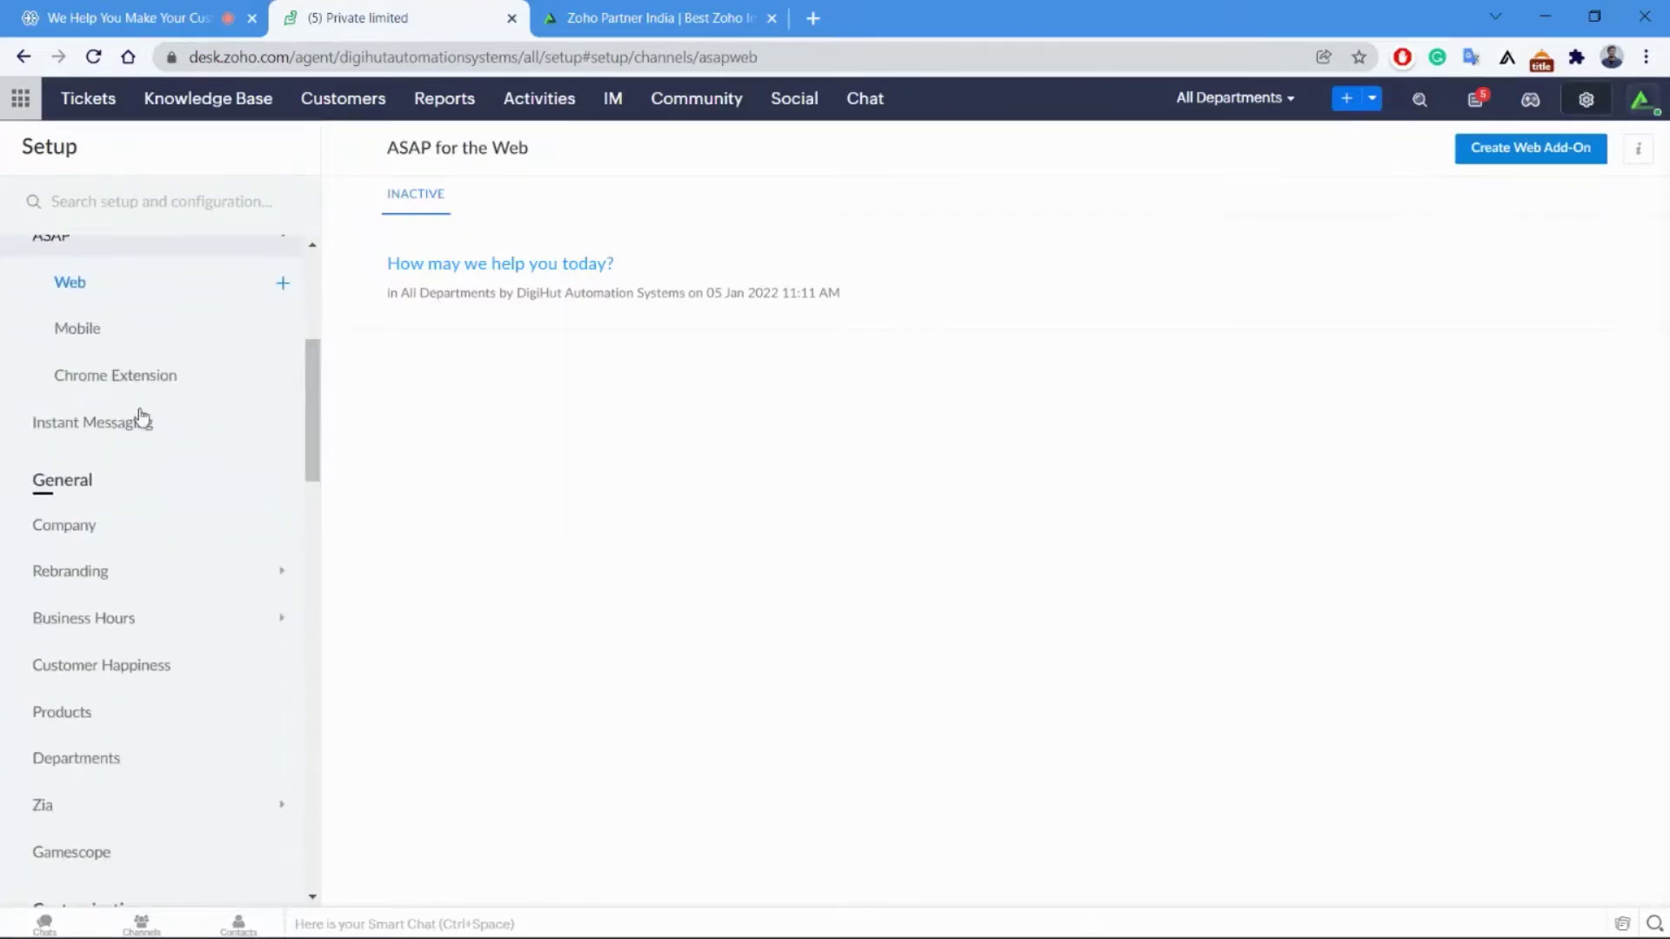
{"action": "left_click", "coordinate": [133, 424]}
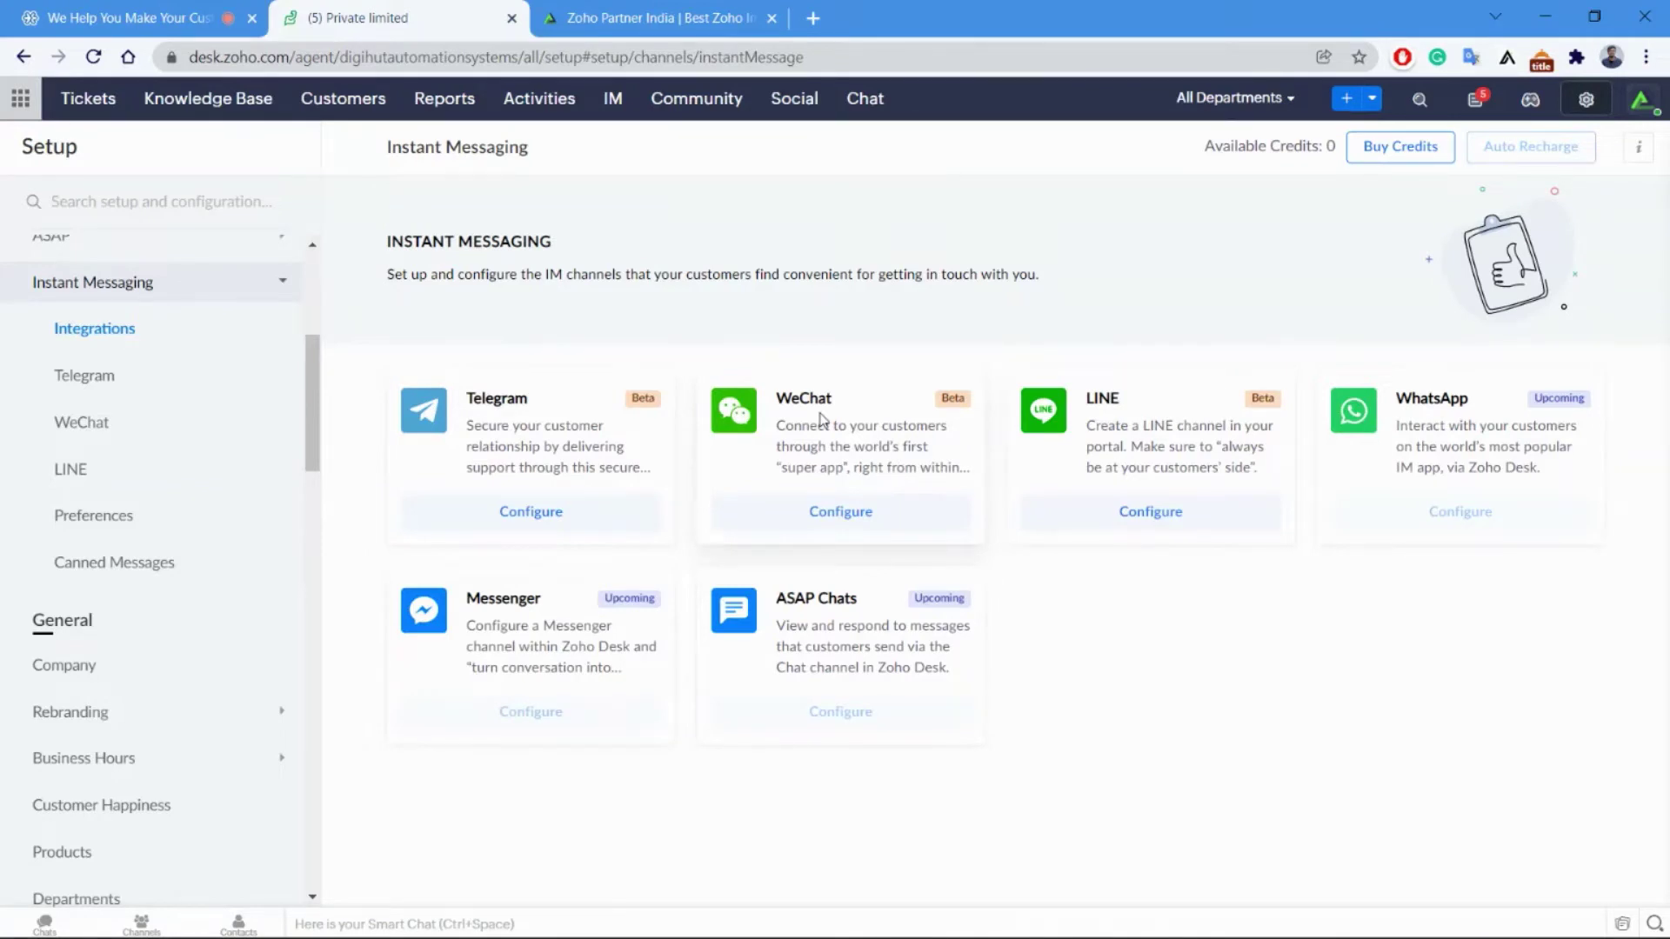
{"action": "key", "text": "alt+Tab"}
Advance the slideshow one slide, then return to Zoho Desk's General > Departments setup.
{"action": "key", "text": "Right"}
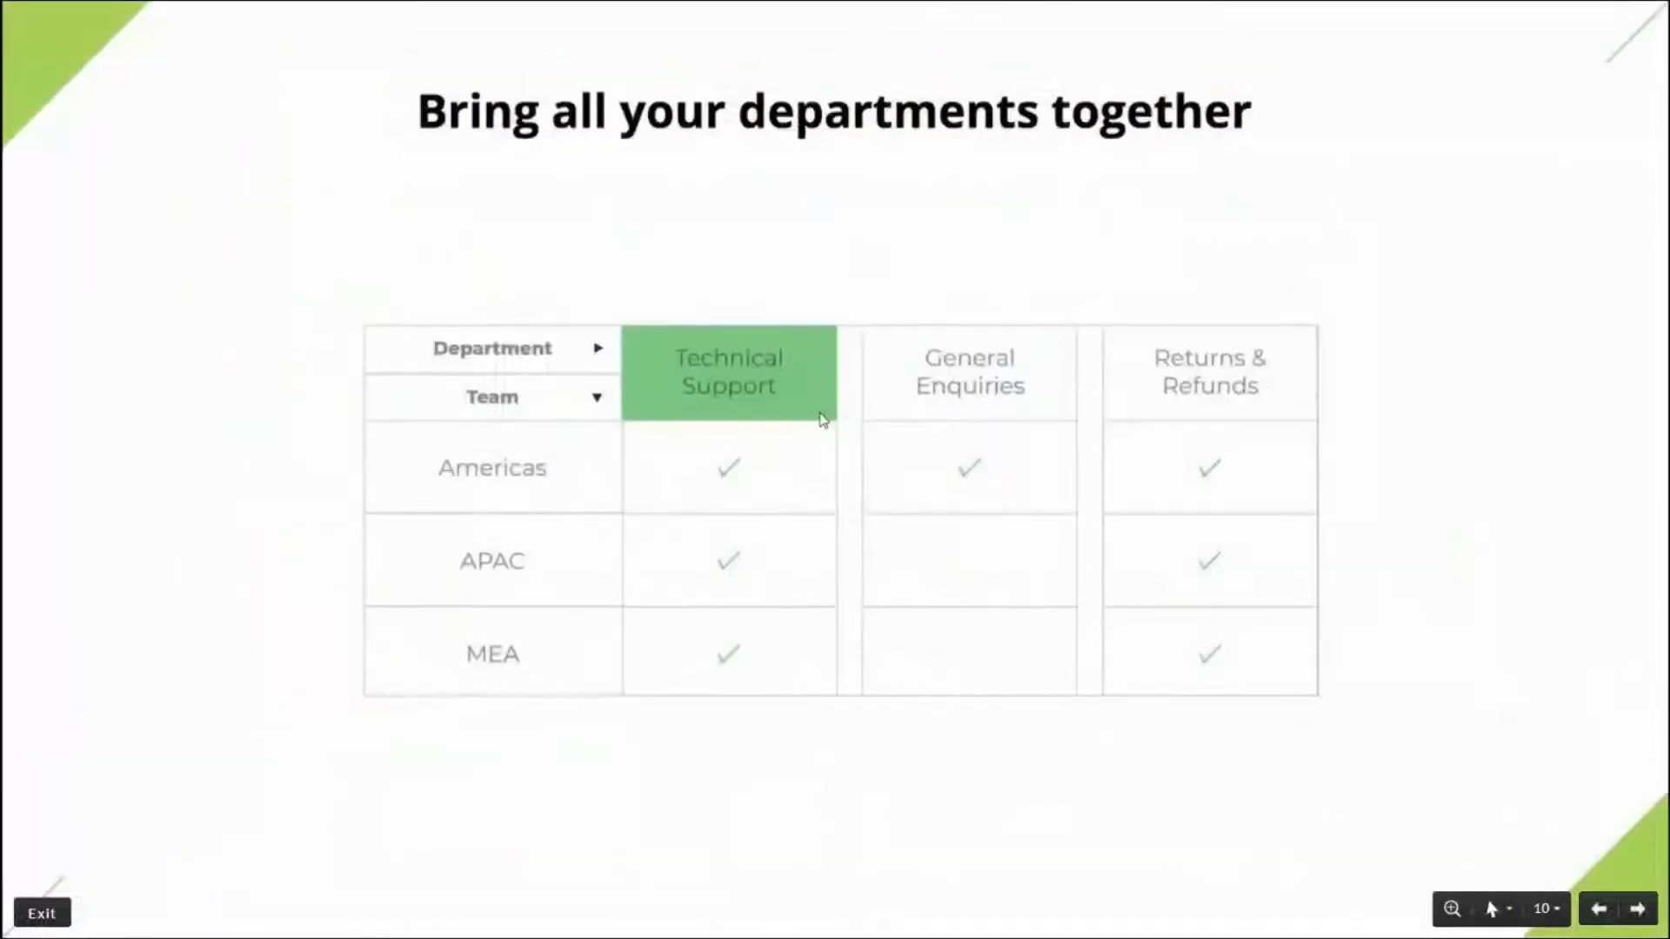
{"action": "key", "text": "alt+Tab"}
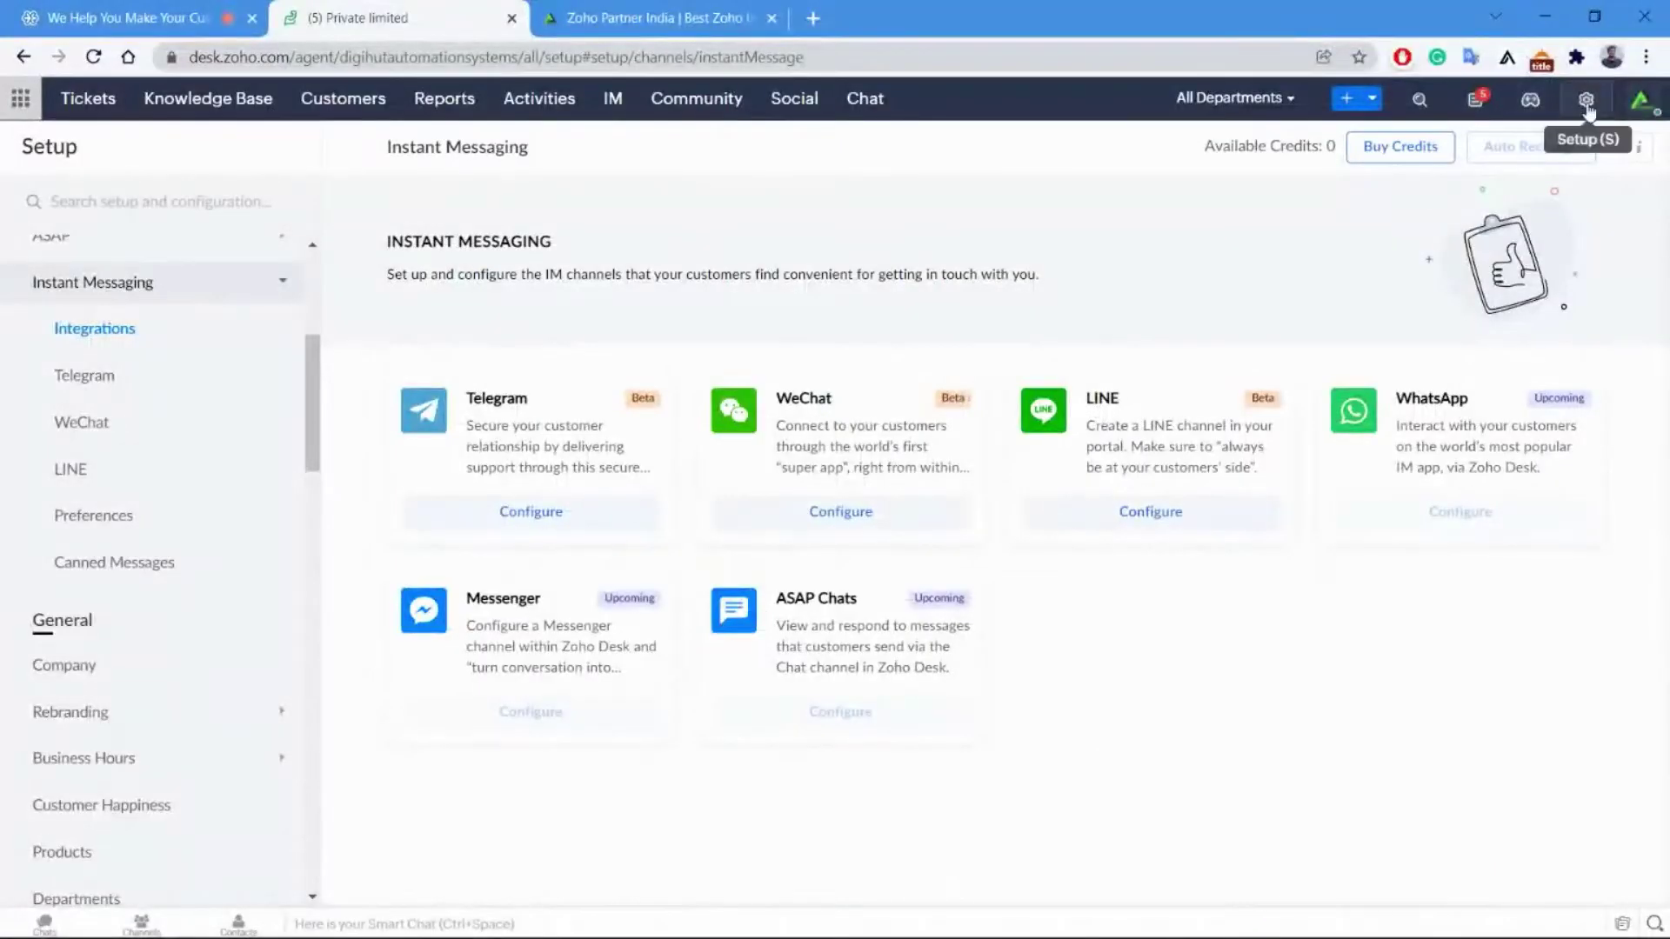
{"action": "left_click", "coordinate": [1585, 98]}
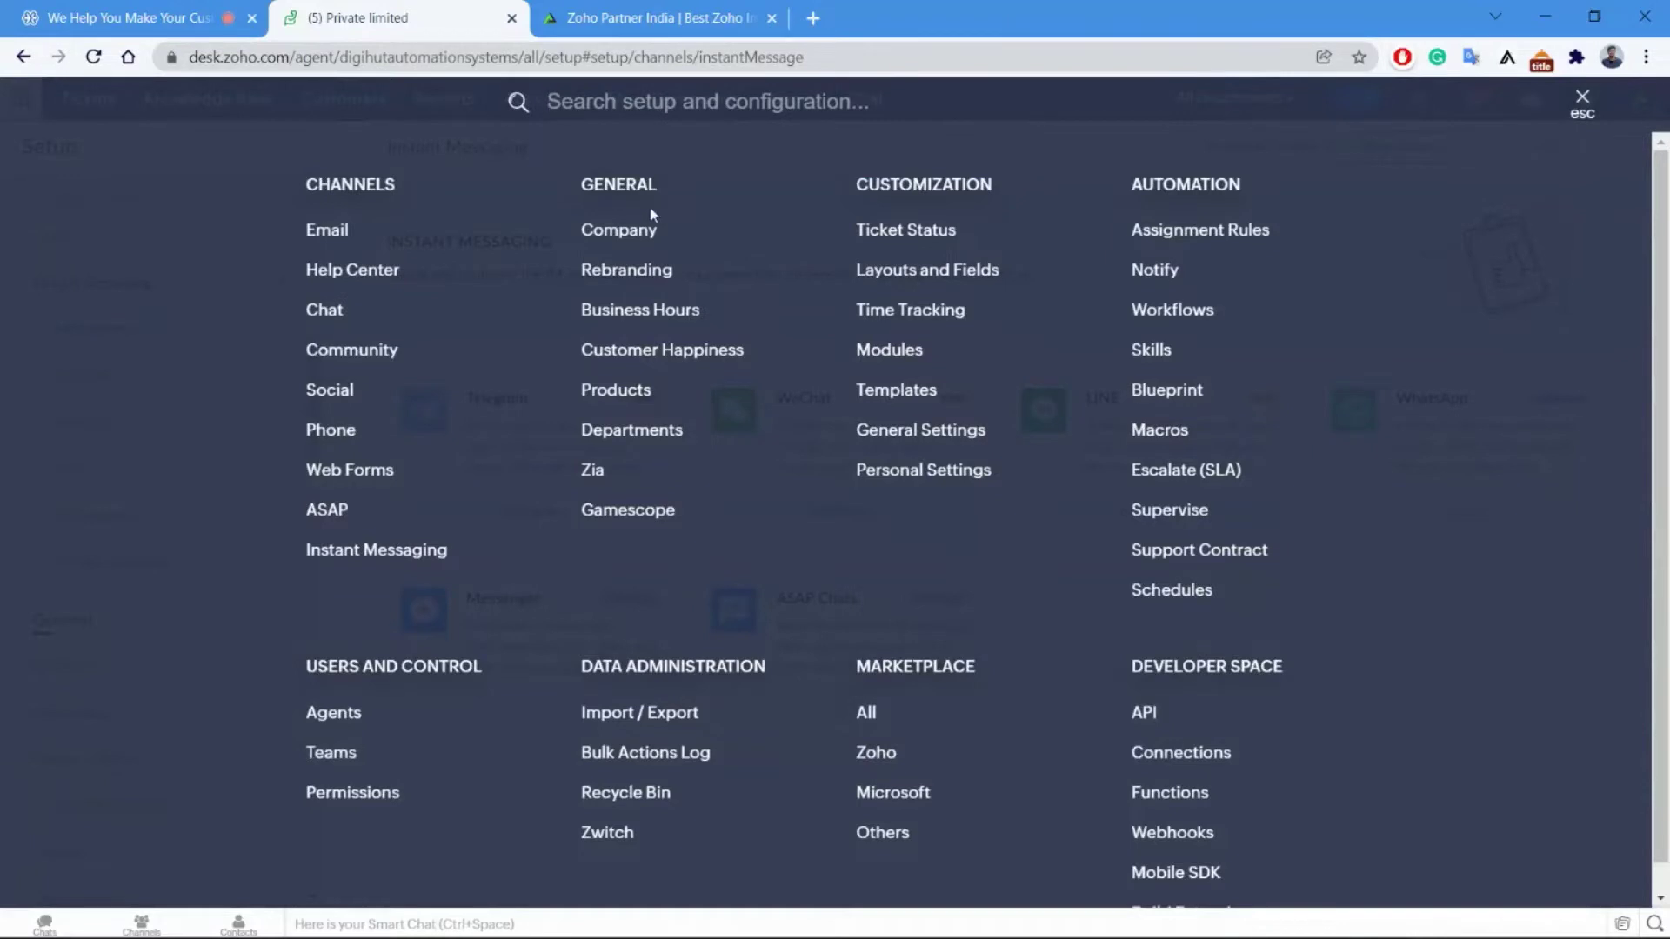
{"action": "left_click", "coordinate": [647, 432]}
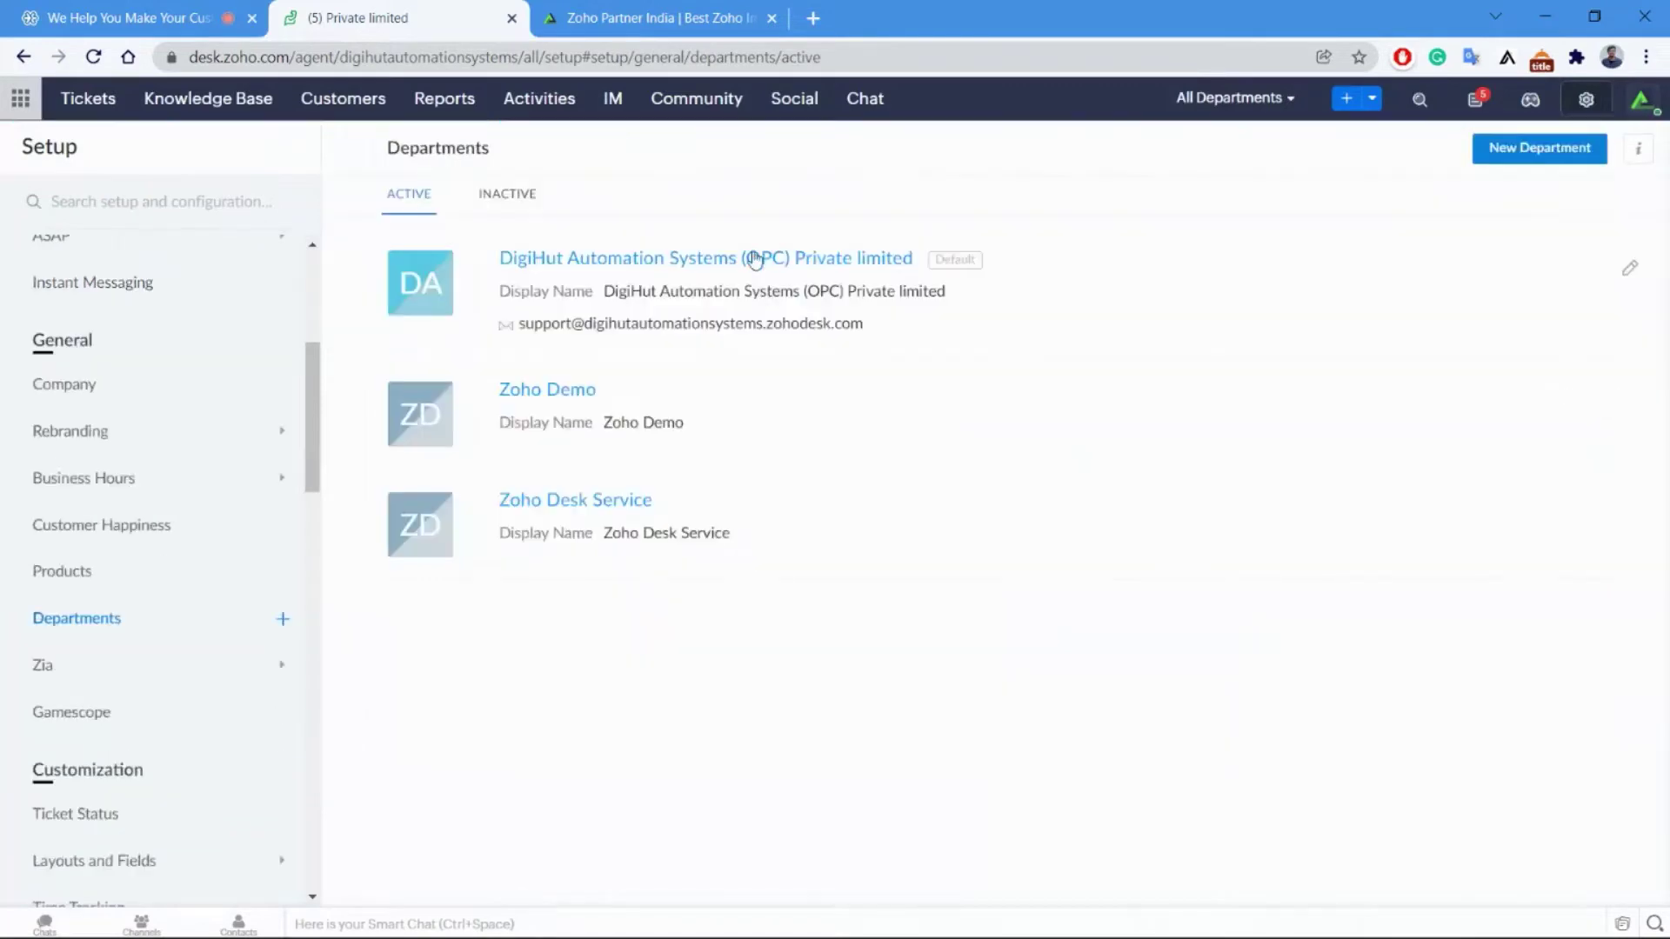
Review the DigiHut department's settings and go back to the three-department list.
{"action": "left_click", "coordinate": [640, 261]}
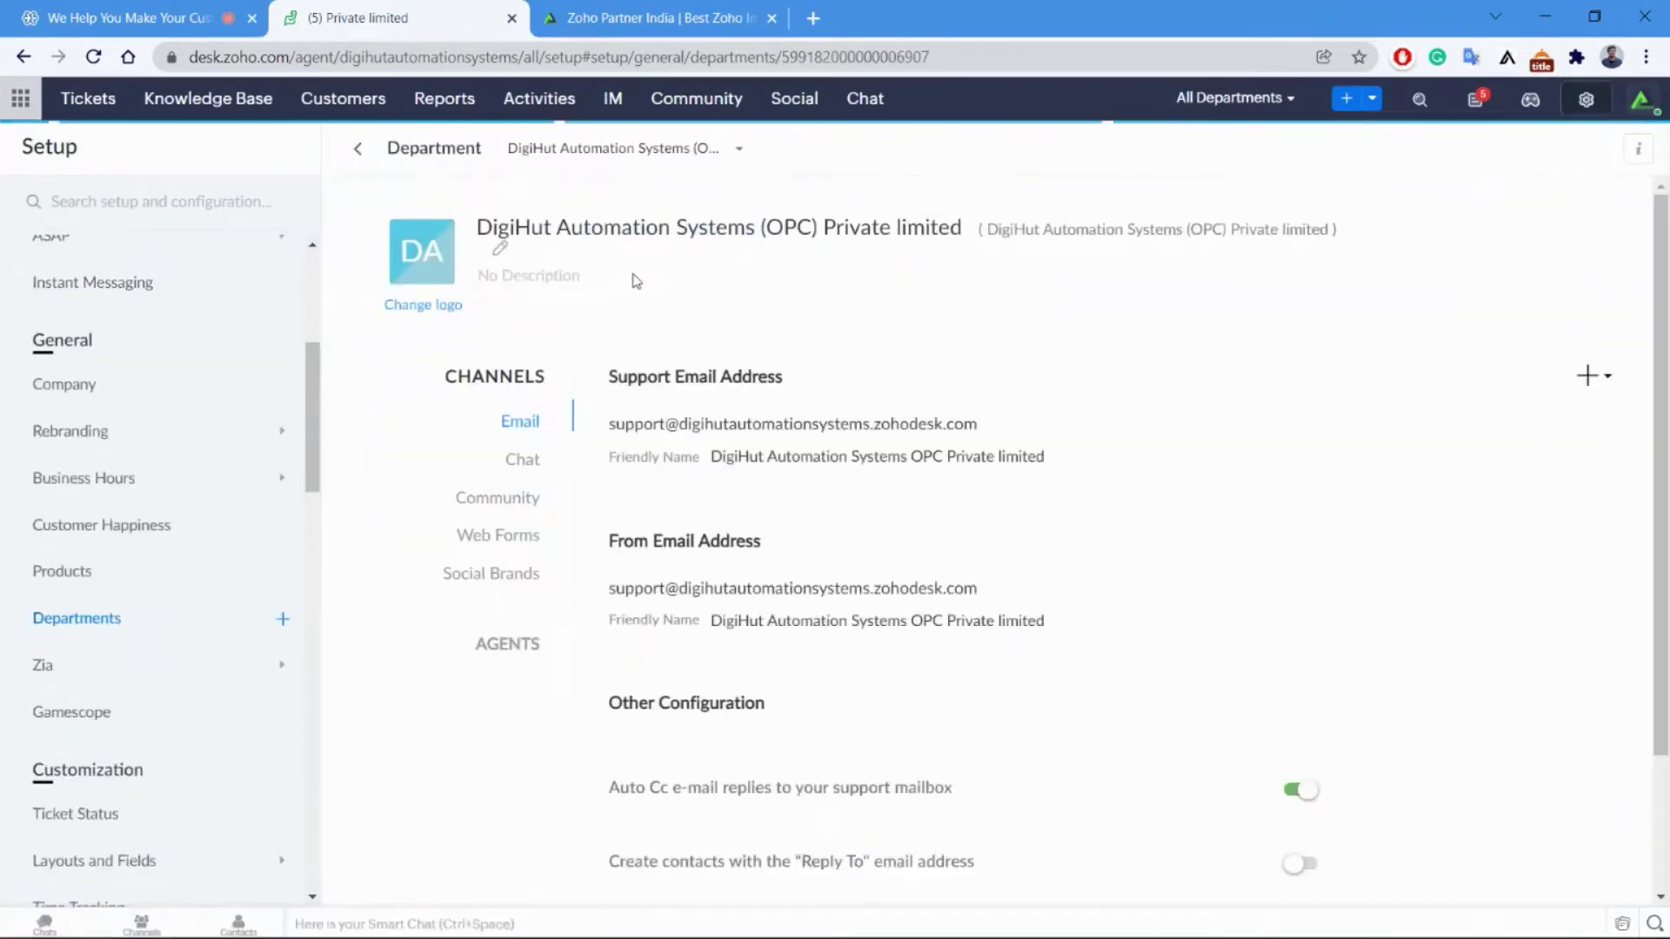
{"action": "scroll", "coordinate": [661, 587], "scroll_direction": "down", "scroll_amount": 2}
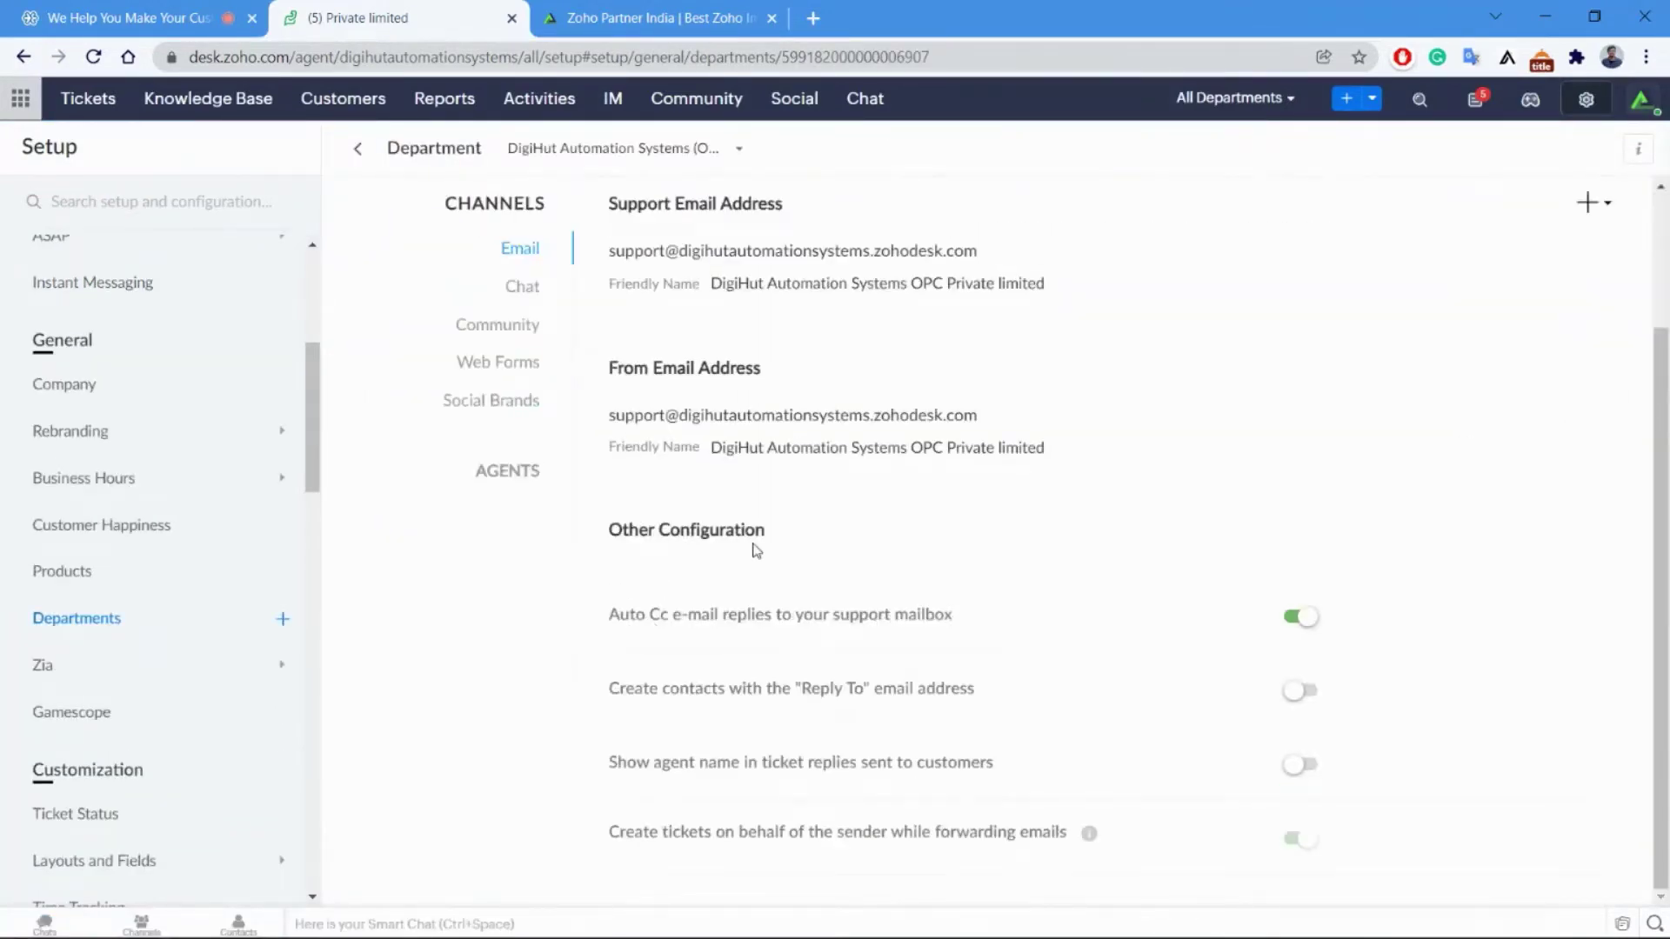
{"action": "scroll", "coordinate": [750, 548], "scroll_direction": "up", "scroll_amount": 2}
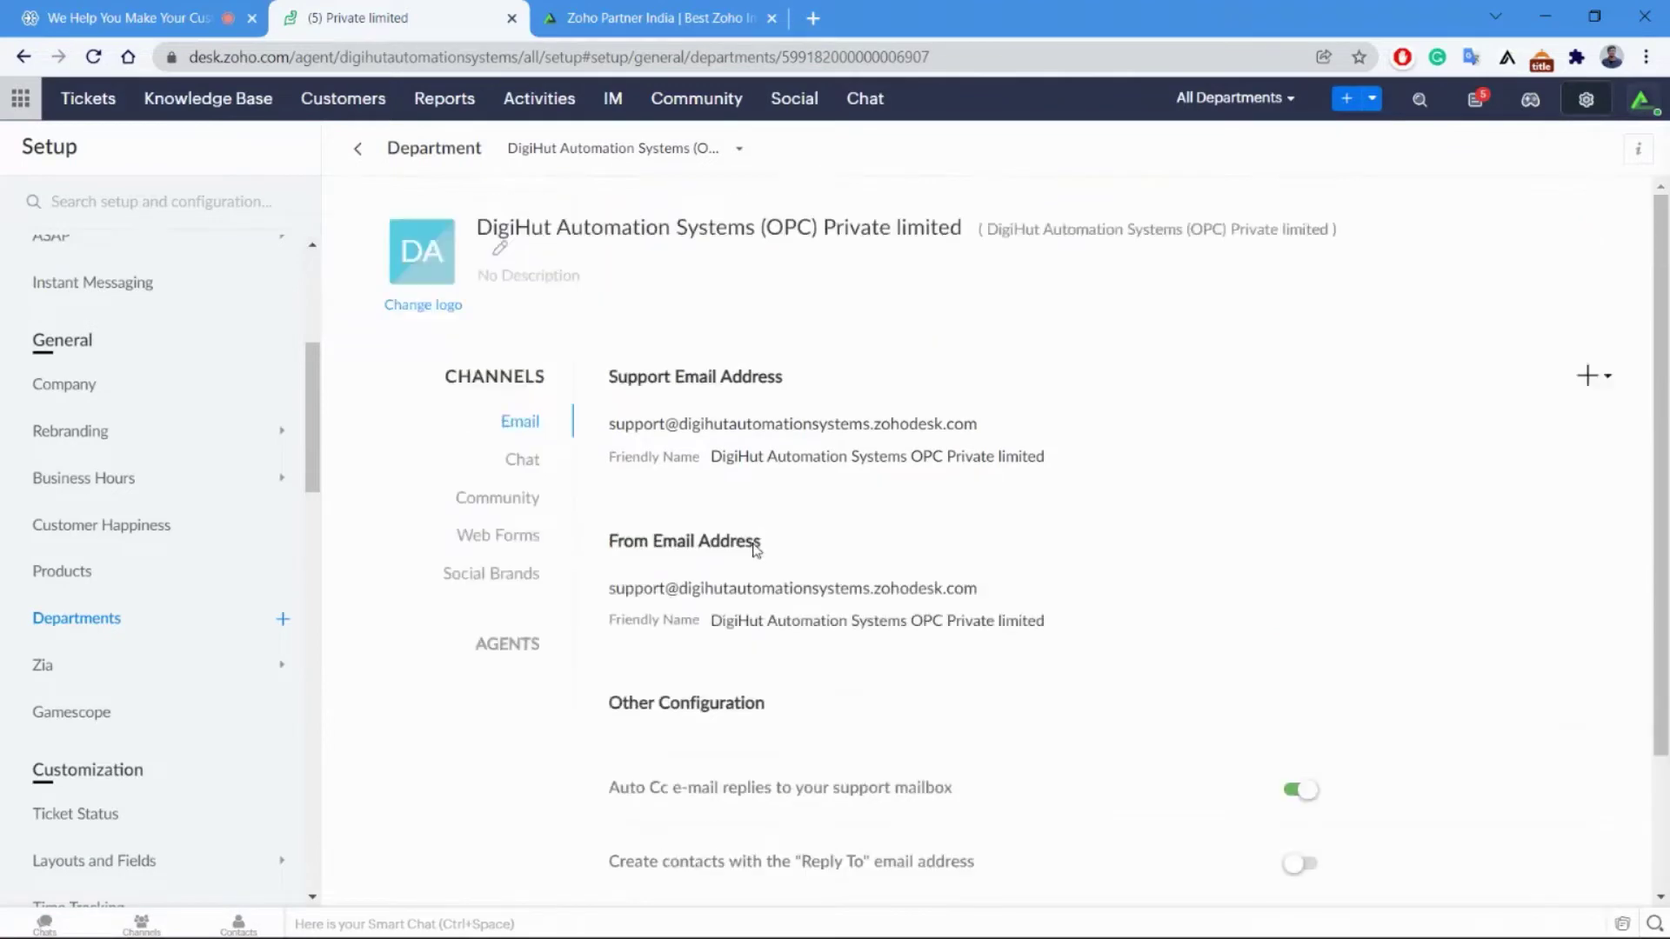
{"action": "left_click", "coordinate": [355, 153]}
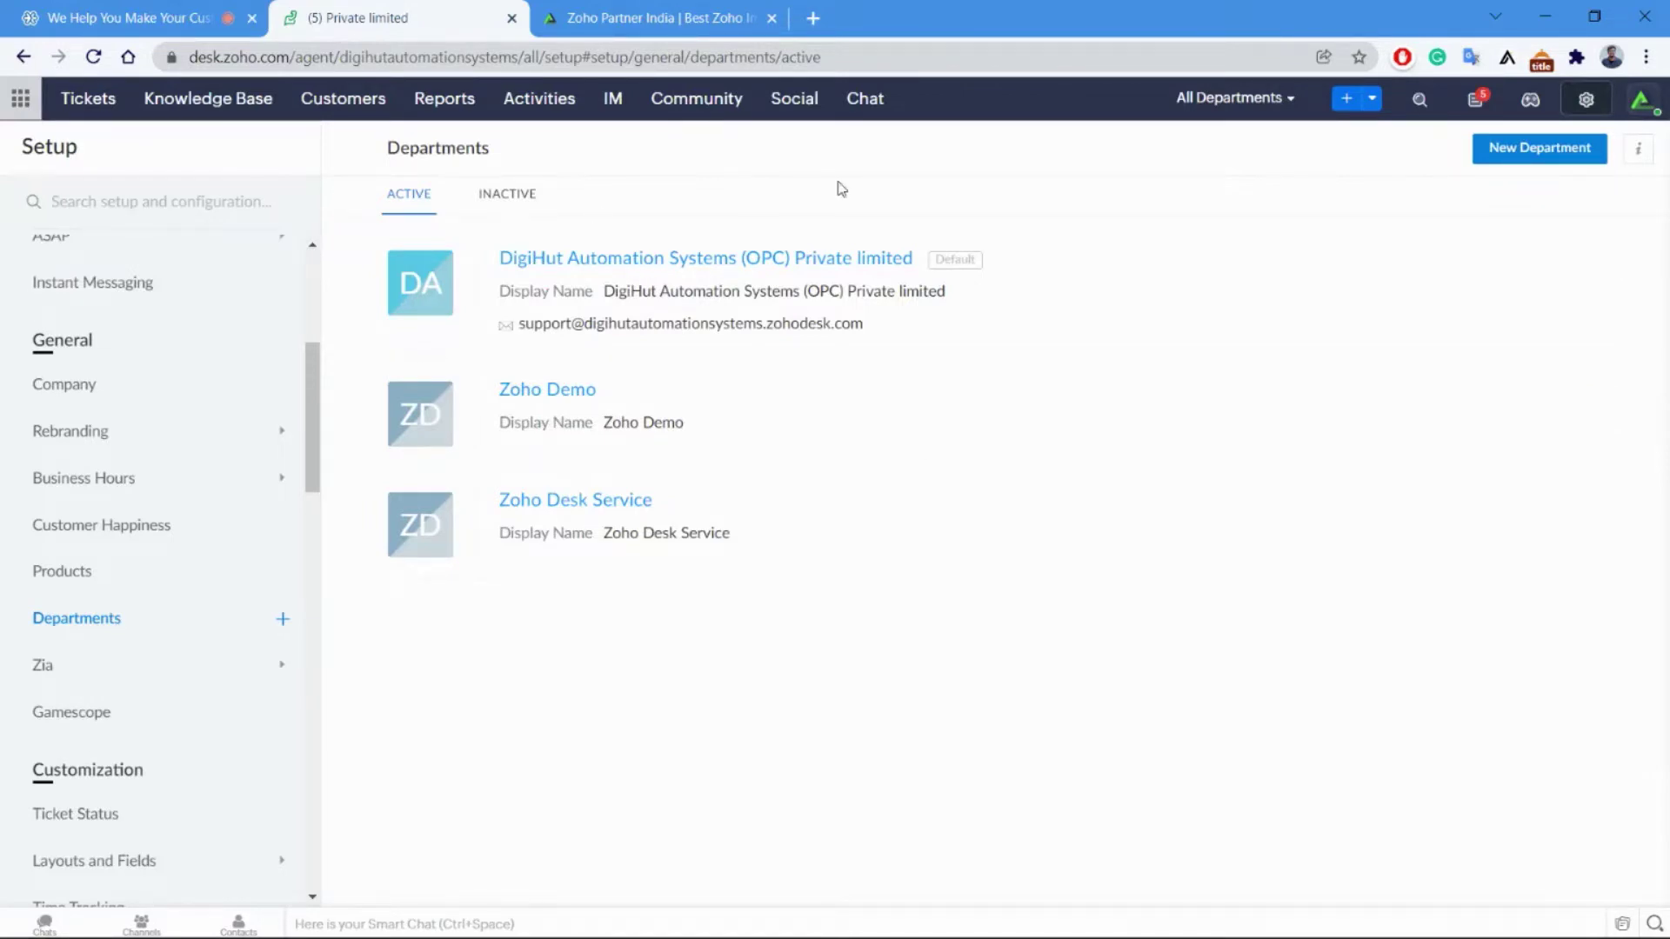
Switch to the slideshow and advance to the Work Modes slide (Countdown, Handshake, Status, Priority).
{"action": "key", "text": "alt+Tab"}
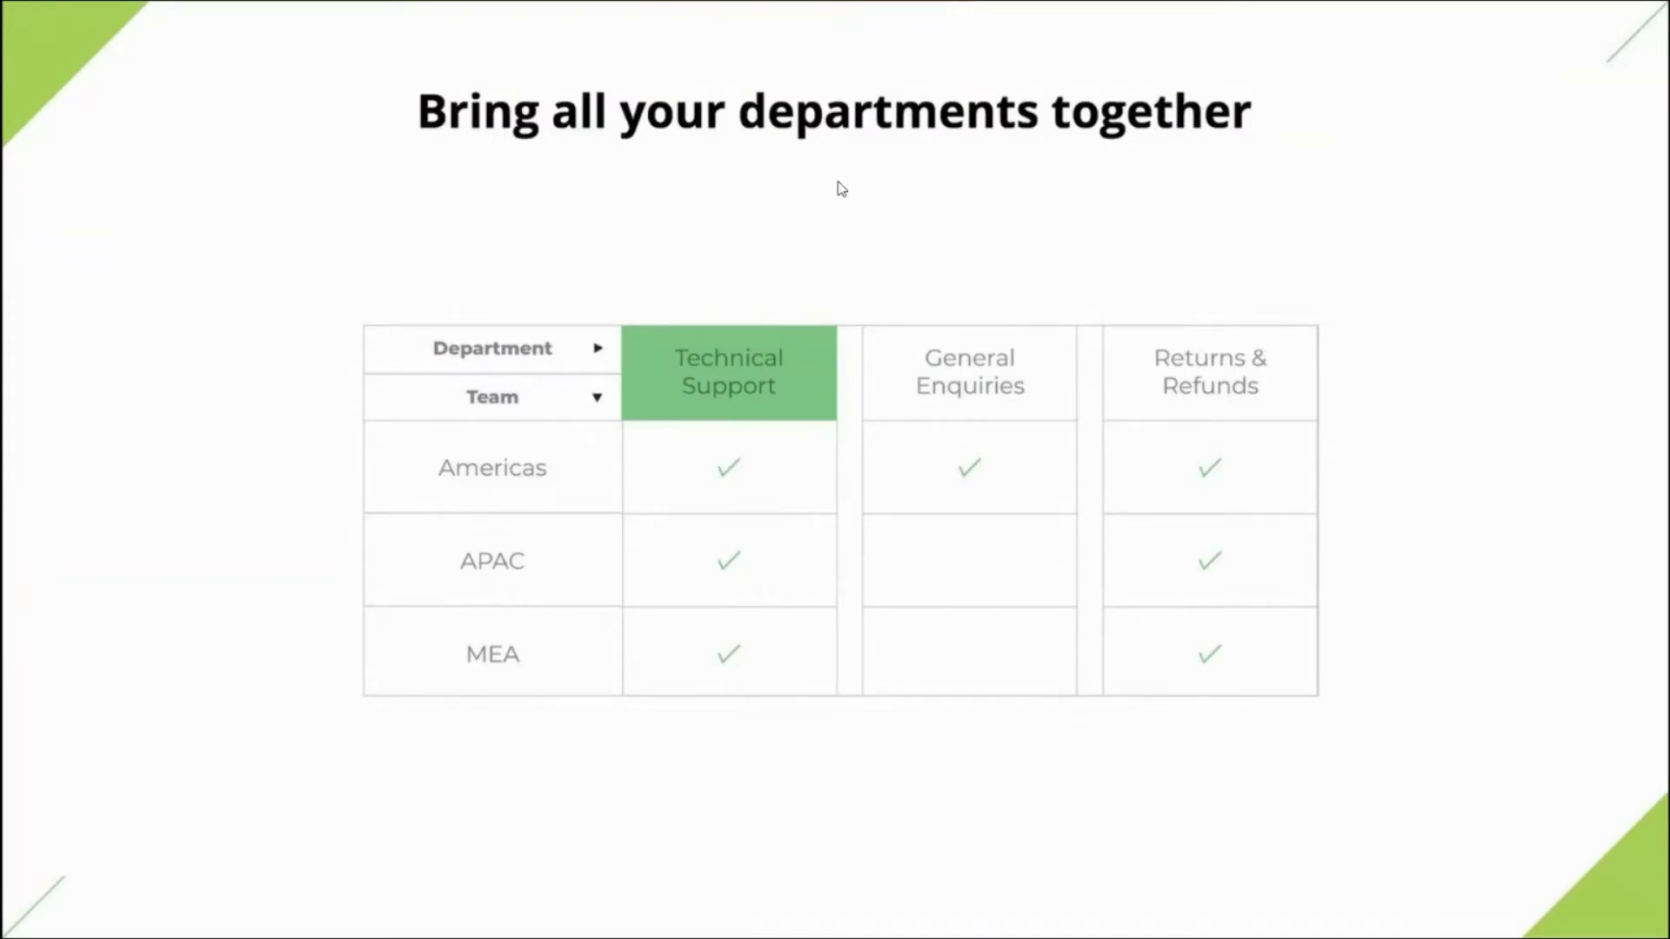
{"action": "key", "text": "Right"}
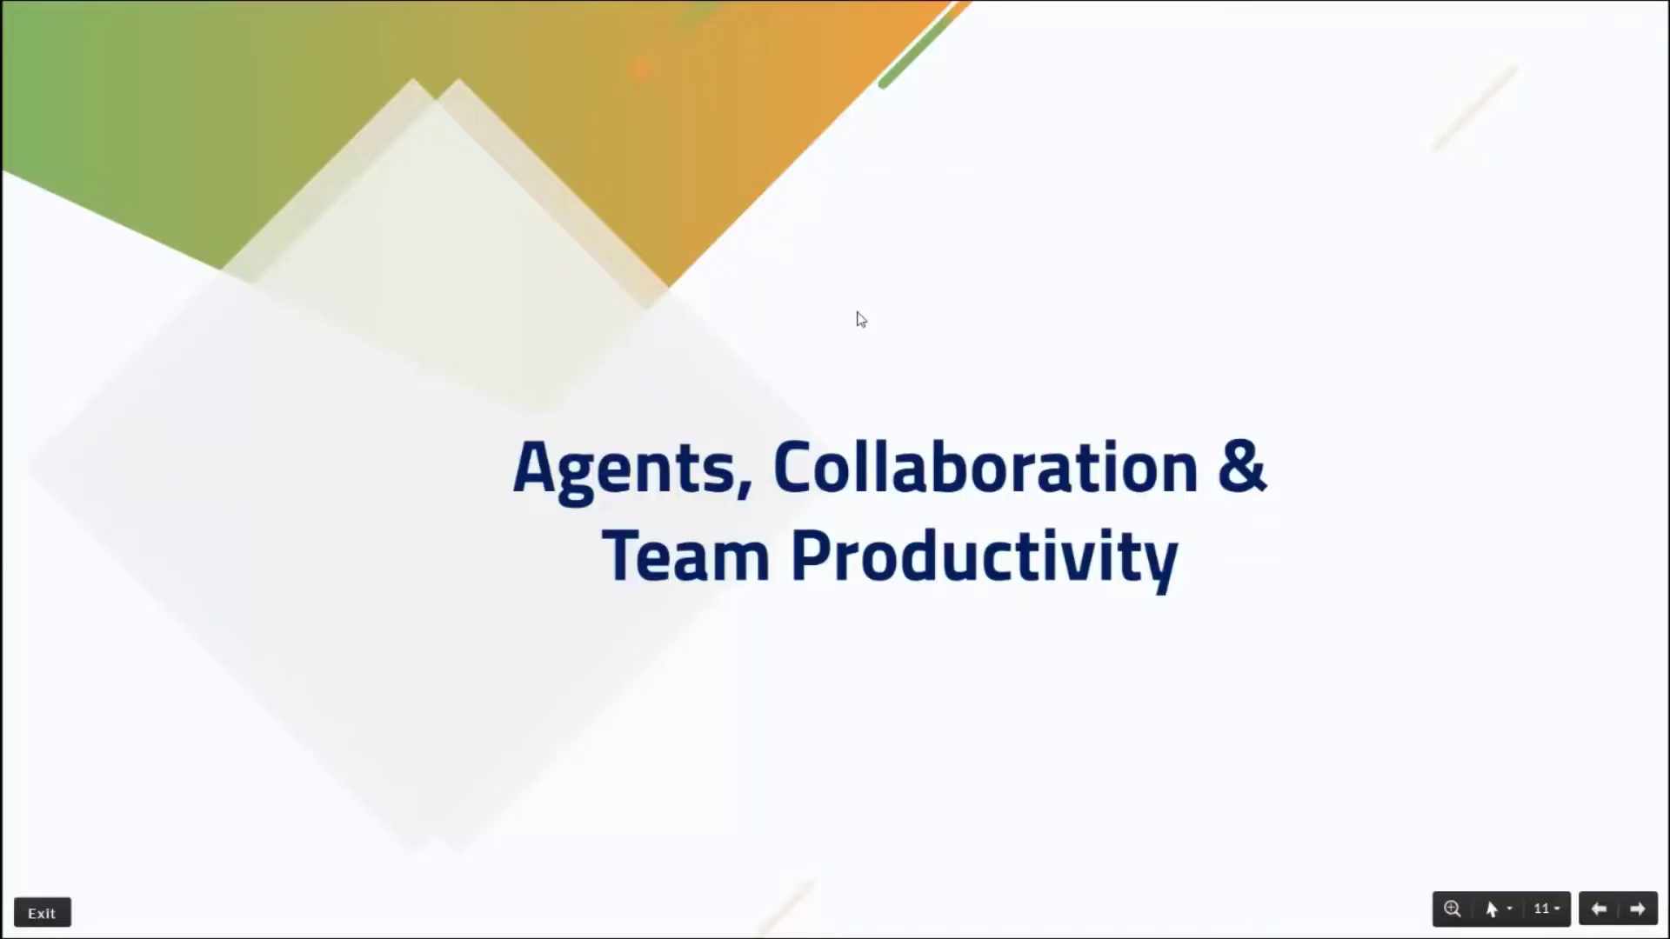
{"action": "left_click", "coordinate": [861, 319]}
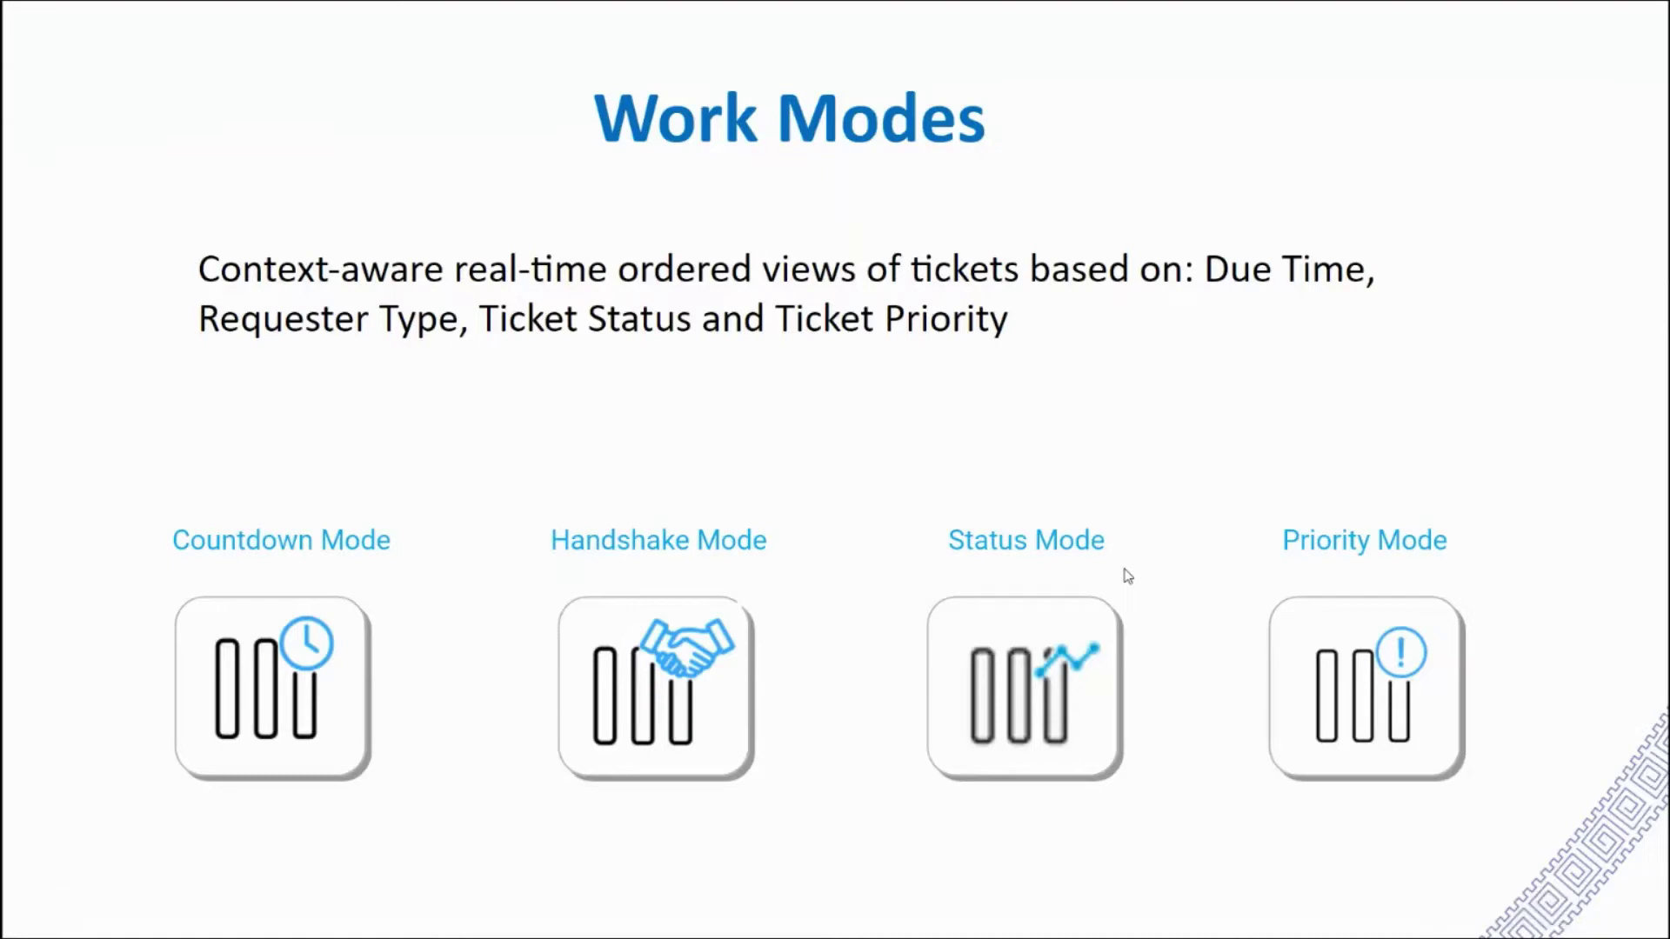
Return to Zoho Desk's Tickets module and switch to the Closed Tickets view.
{"action": "key", "text": "alt+Tab"}
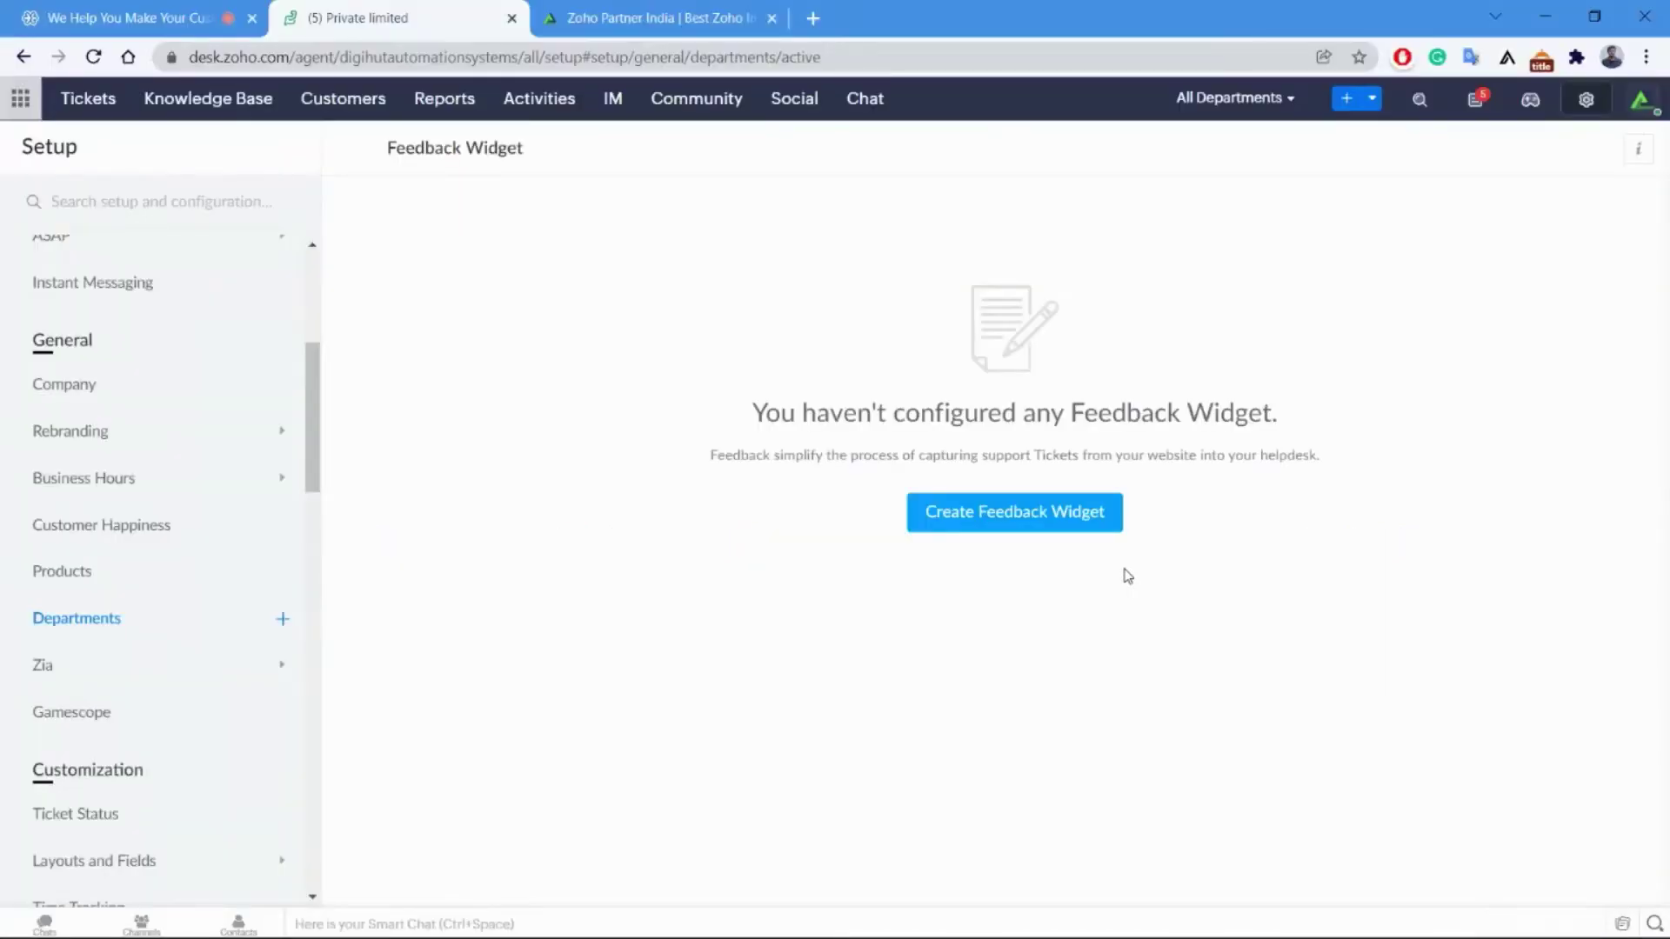
{"action": "left_click", "coordinate": [90, 113]}
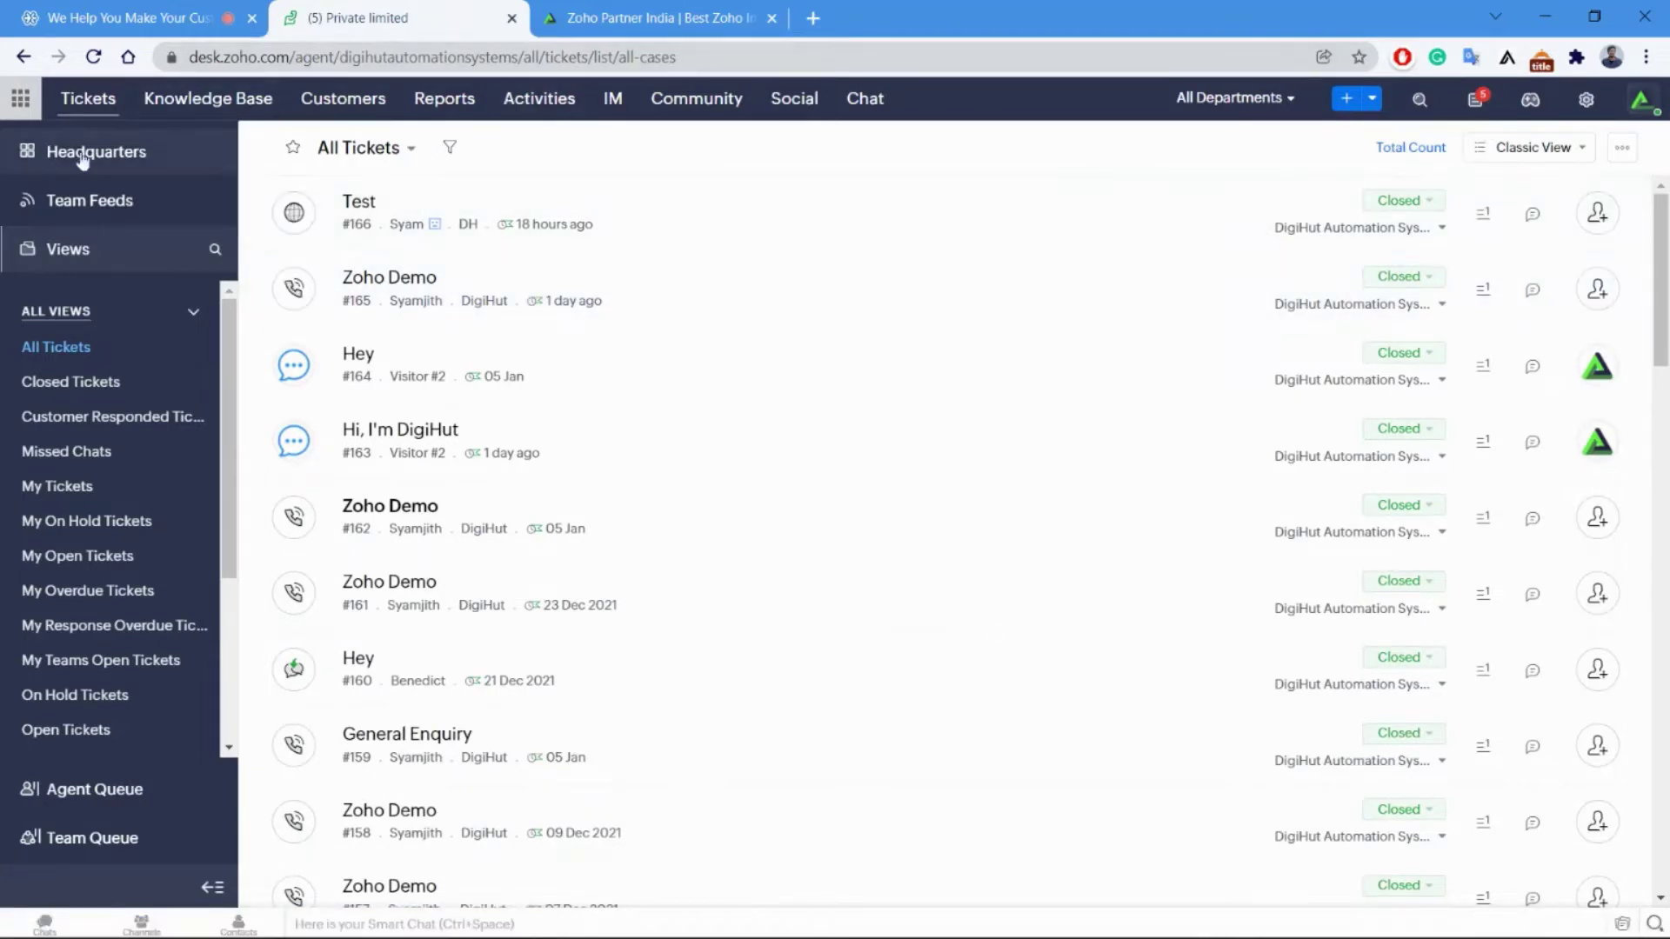
{"action": "left_click", "coordinate": [356, 155]}
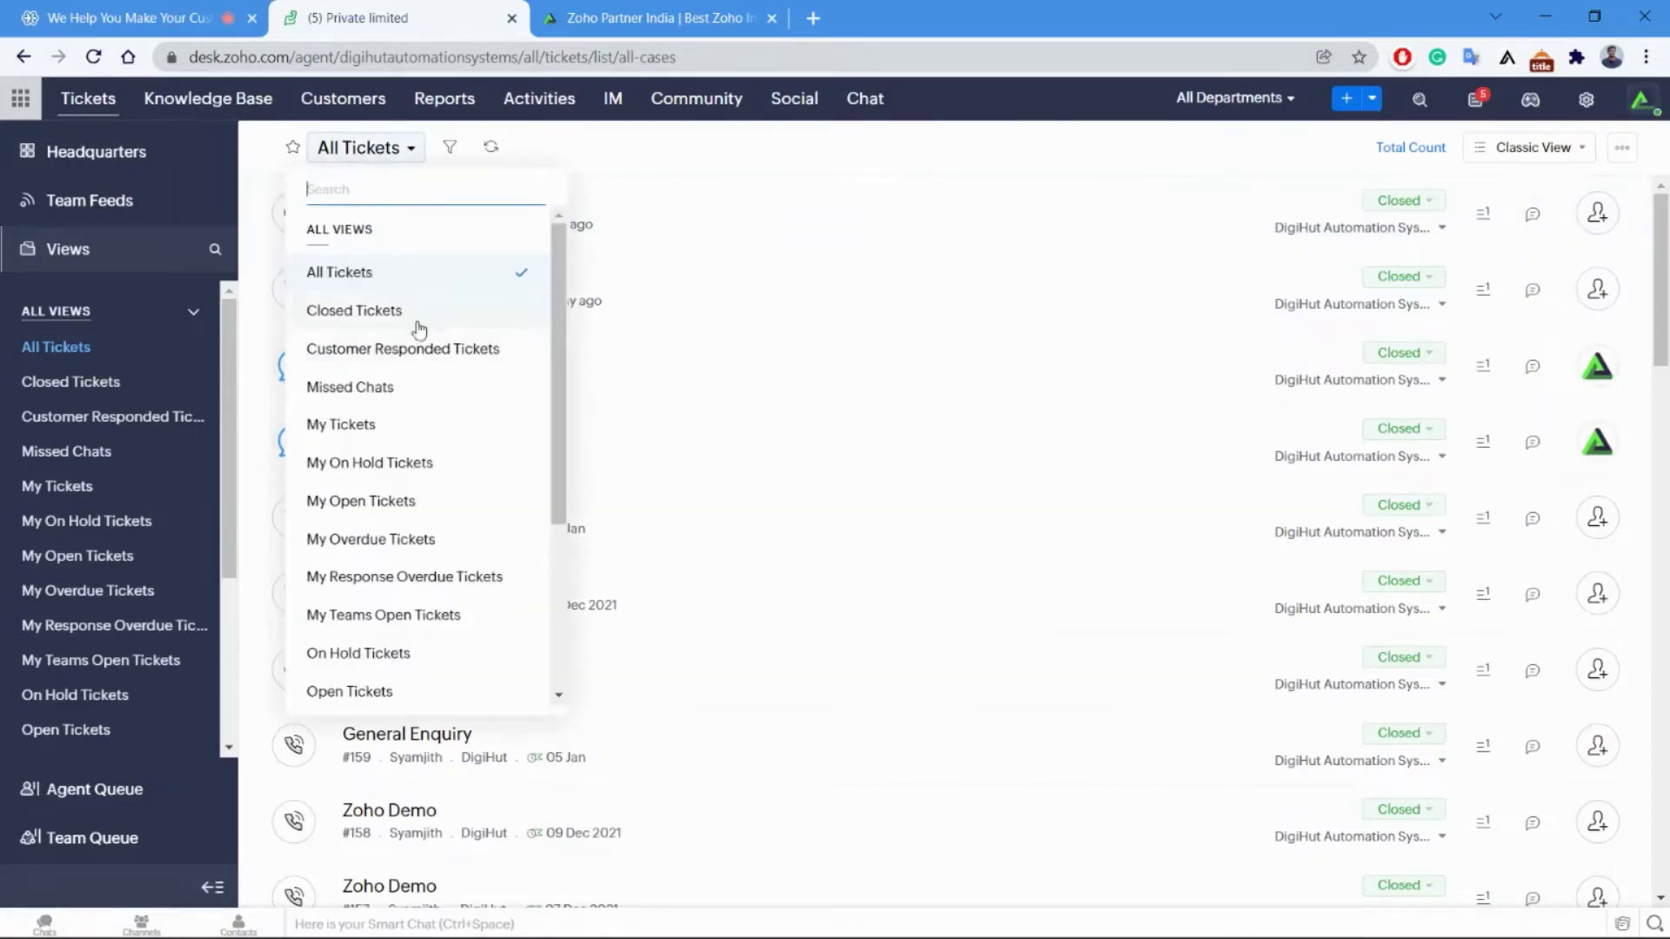
{"action": "scroll", "coordinate": [425, 332], "scroll_direction": "down", "scroll_amount": 4}
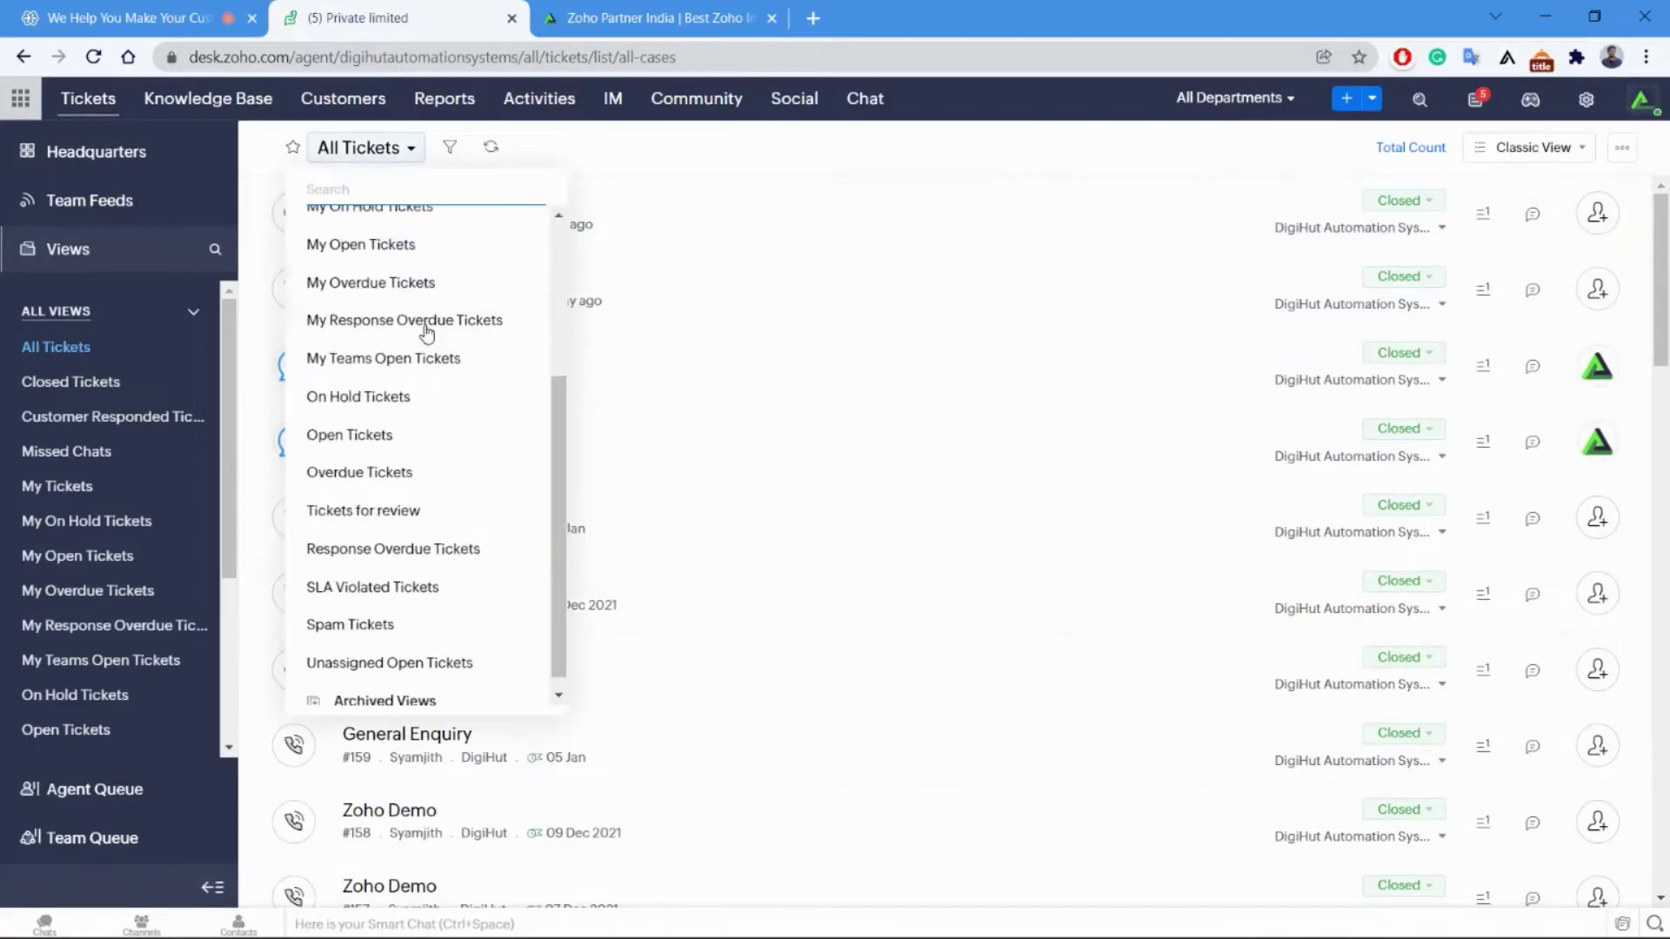
{"action": "scroll", "coordinate": [417, 608], "scroll_direction": "up", "scroll_amount": 4}
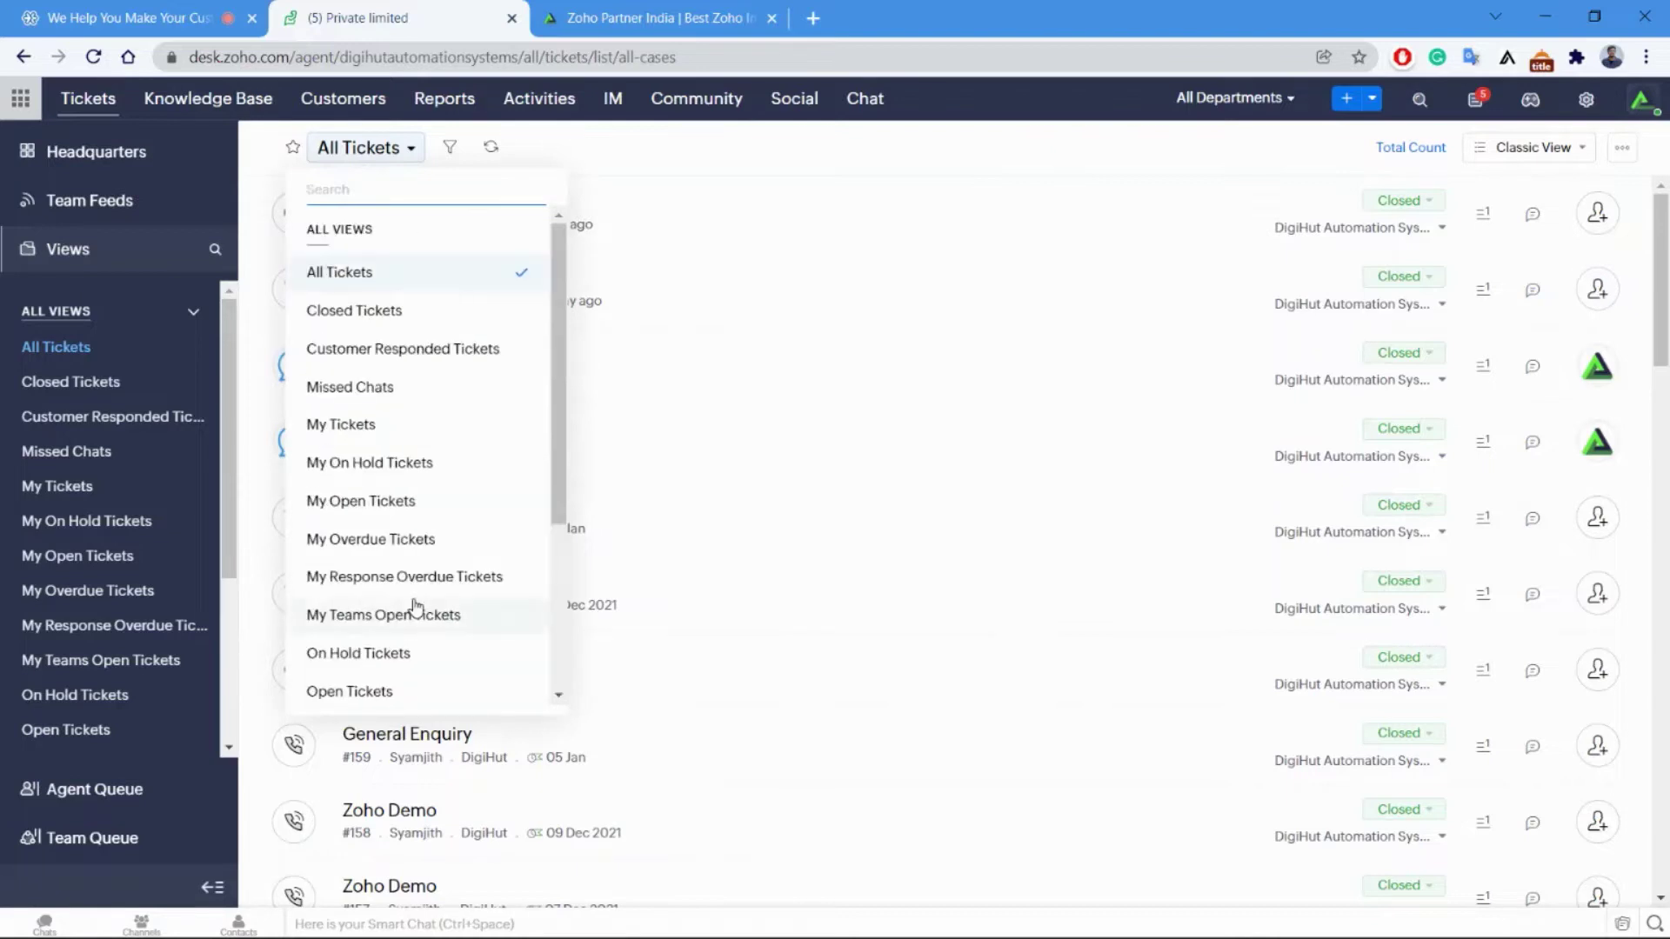
{"action": "left_click", "coordinate": [366, 317]}
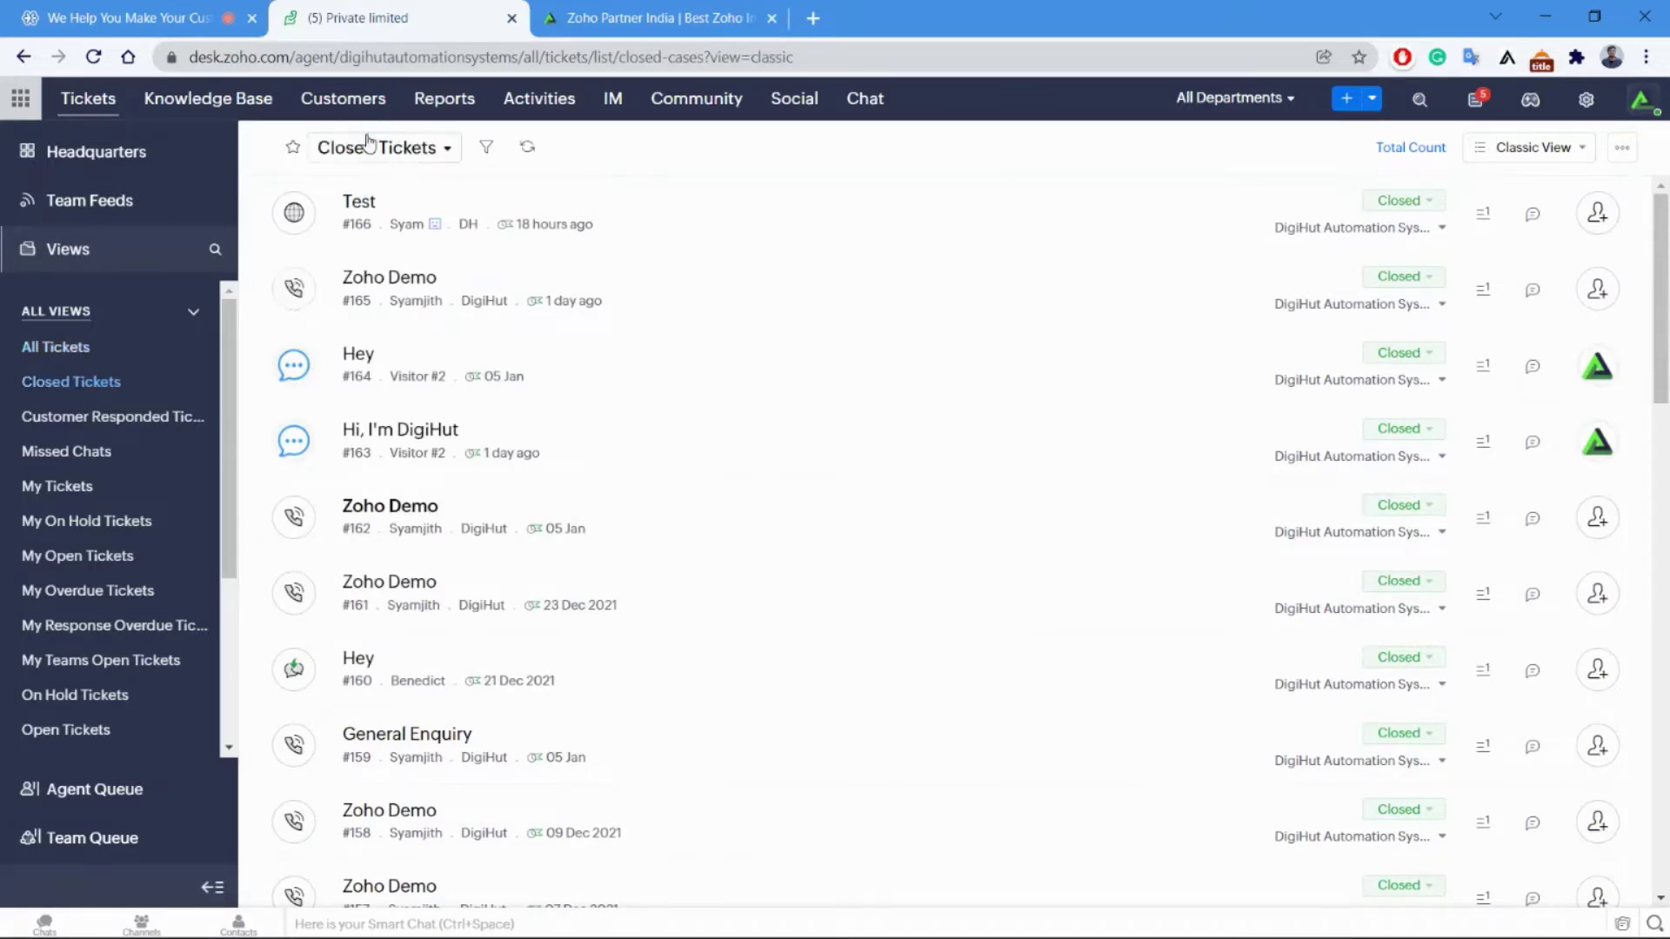
Switch the ticket list back to the All Tickets view.
{"action": "left_click", "coordinate": [398, 154]}
{"action": "left_click", "coordinate": [1117, 200]}
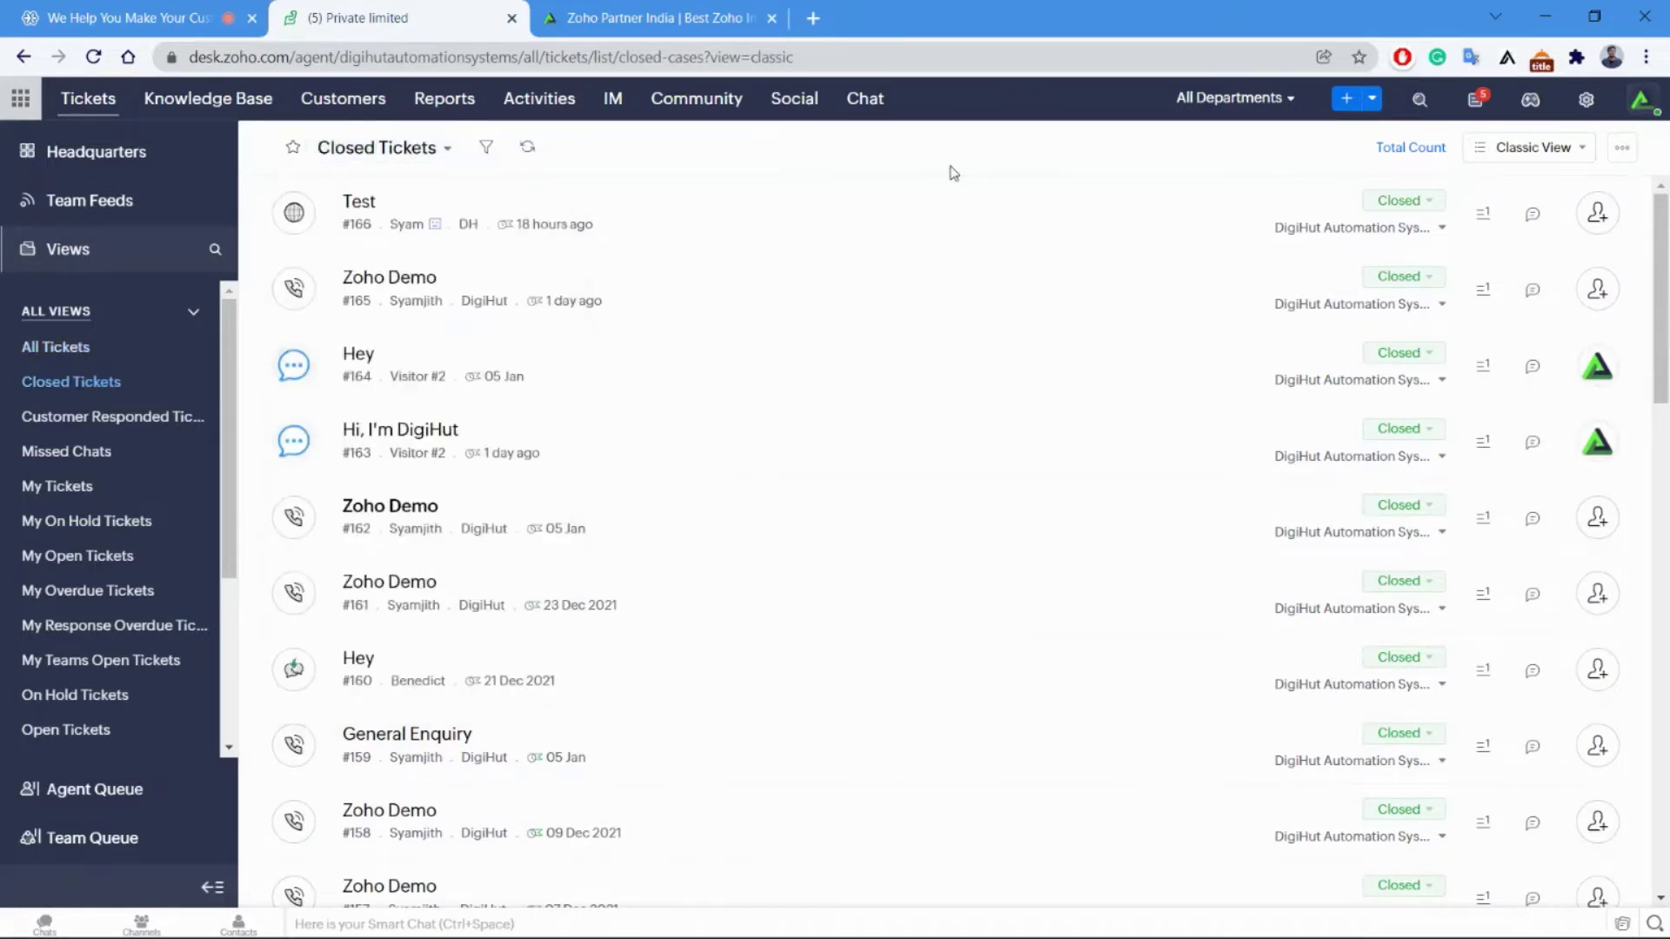
{"action": "left_click", "coordinate": [400, 154]}
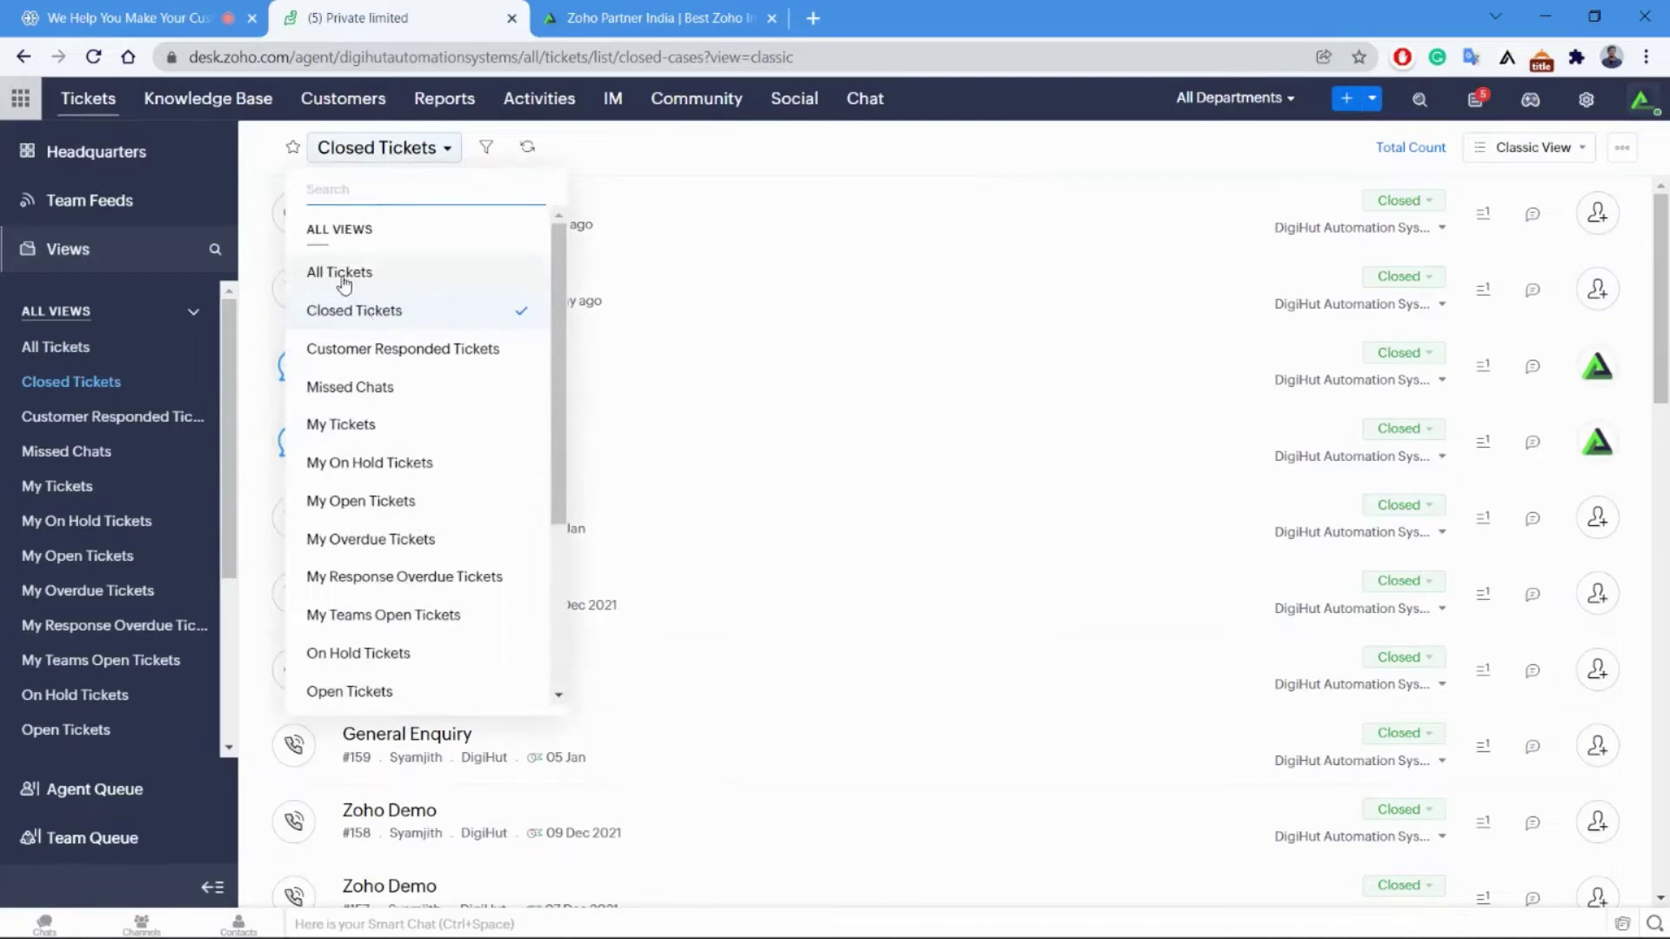
{"action": "left_click", "coordinate": [352, 272]}
Switch to the Closed Tickets view again, listing tickets from #166 downward.
{"action": "left_click", "coordinate": [365, 163]}
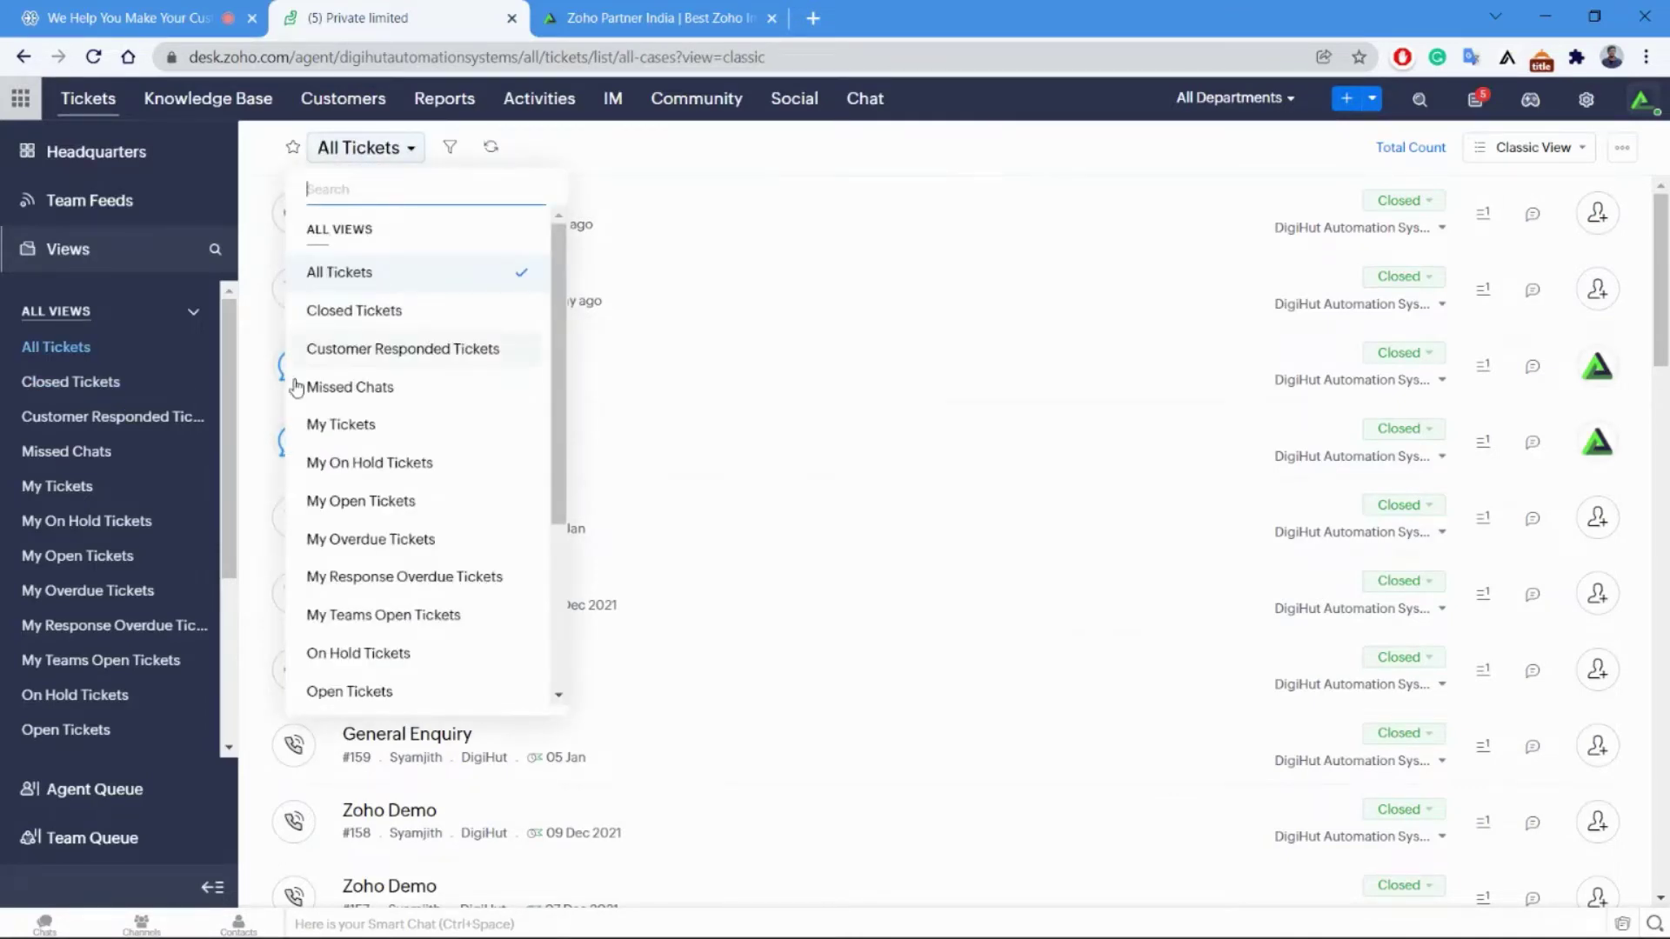
{"action": "left_click", "coordinate": [382, 314]}
{"action": "left_click", "coordinate": [406, 150]}
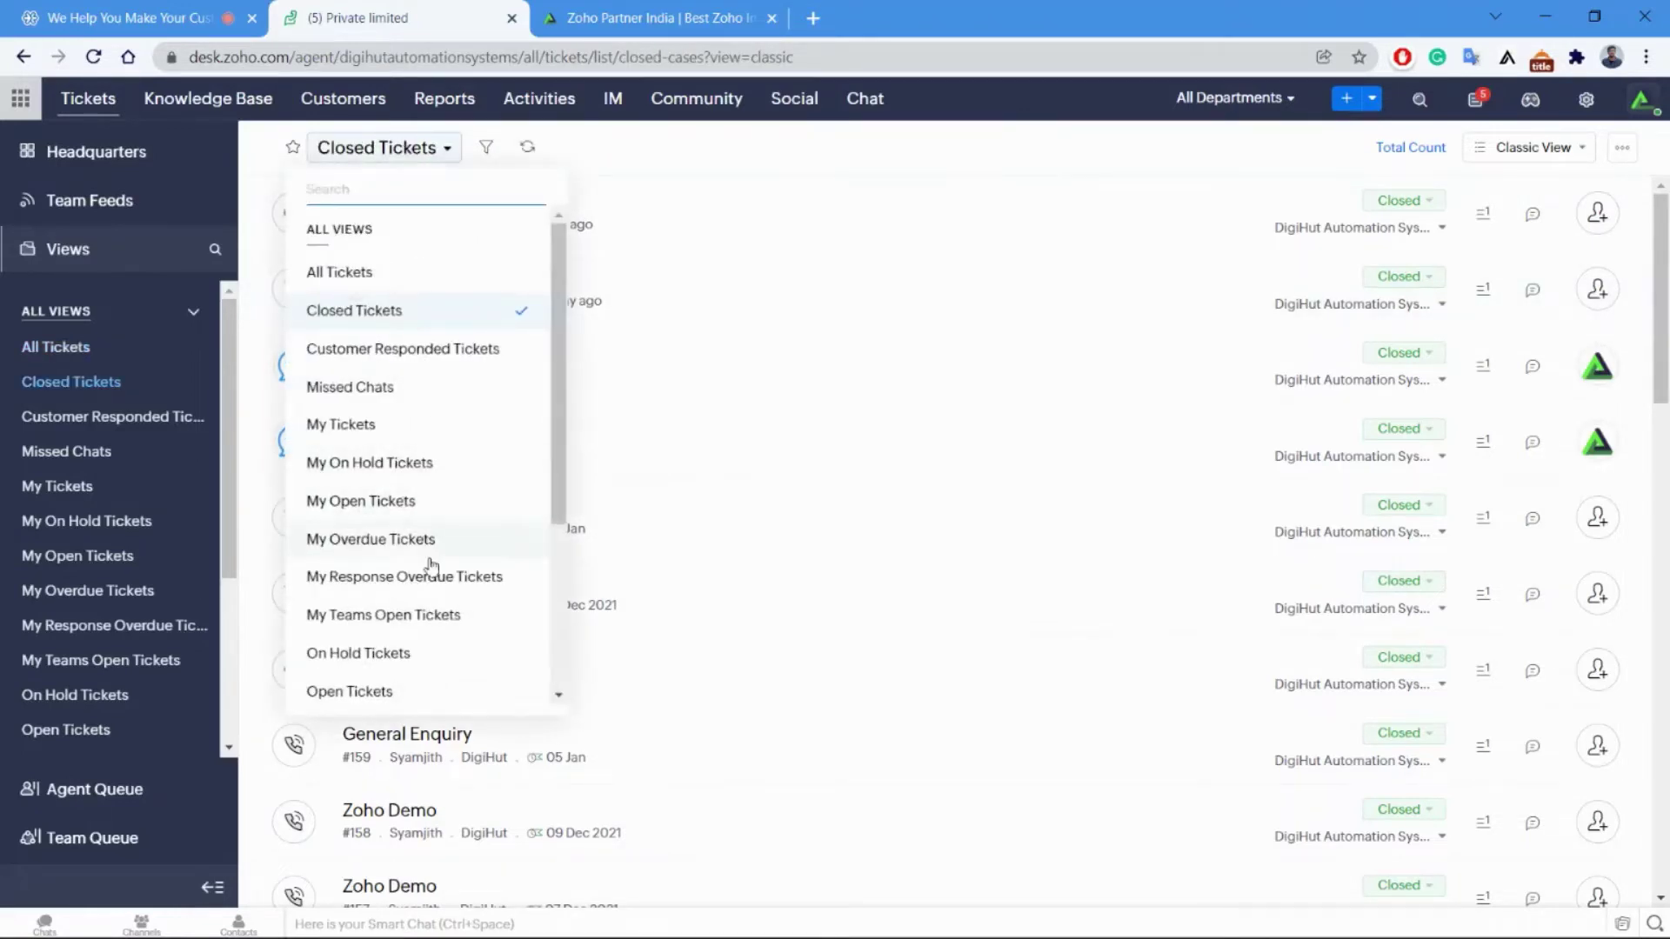
{"action": "scroll", "coordinate": [430, 564], "scroll_direction": "down", "scroll_amount": 3}
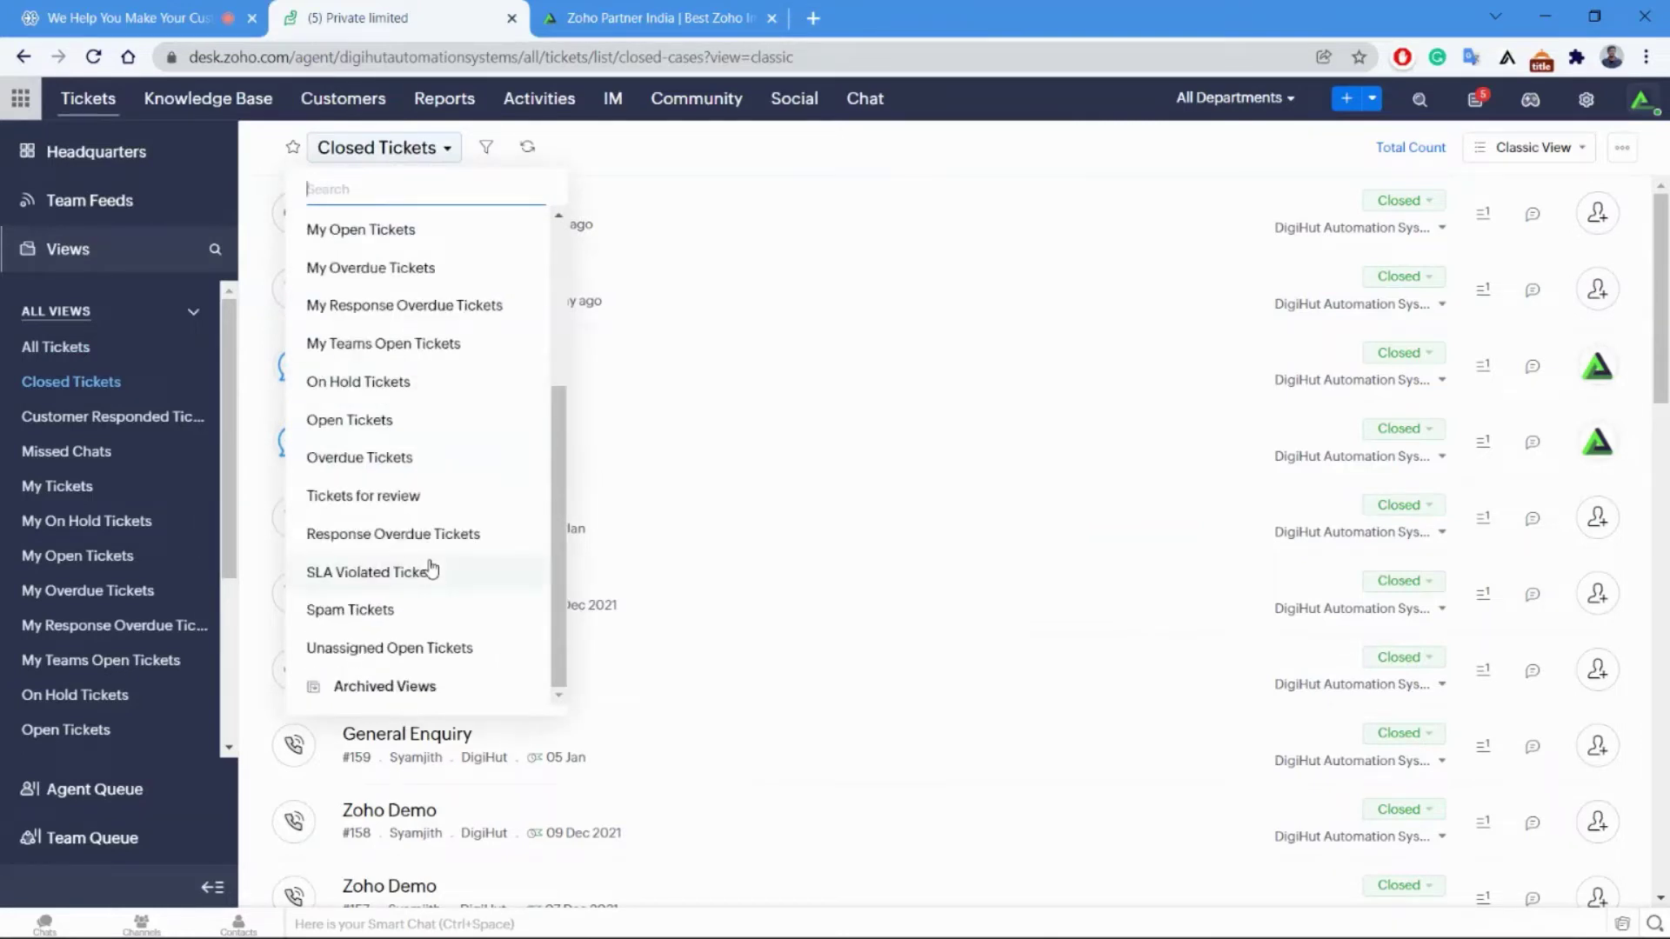
{"action": "scroll", "coordinate": [429, 566], "scroll_direction": "up", "scroll_amount": 3}
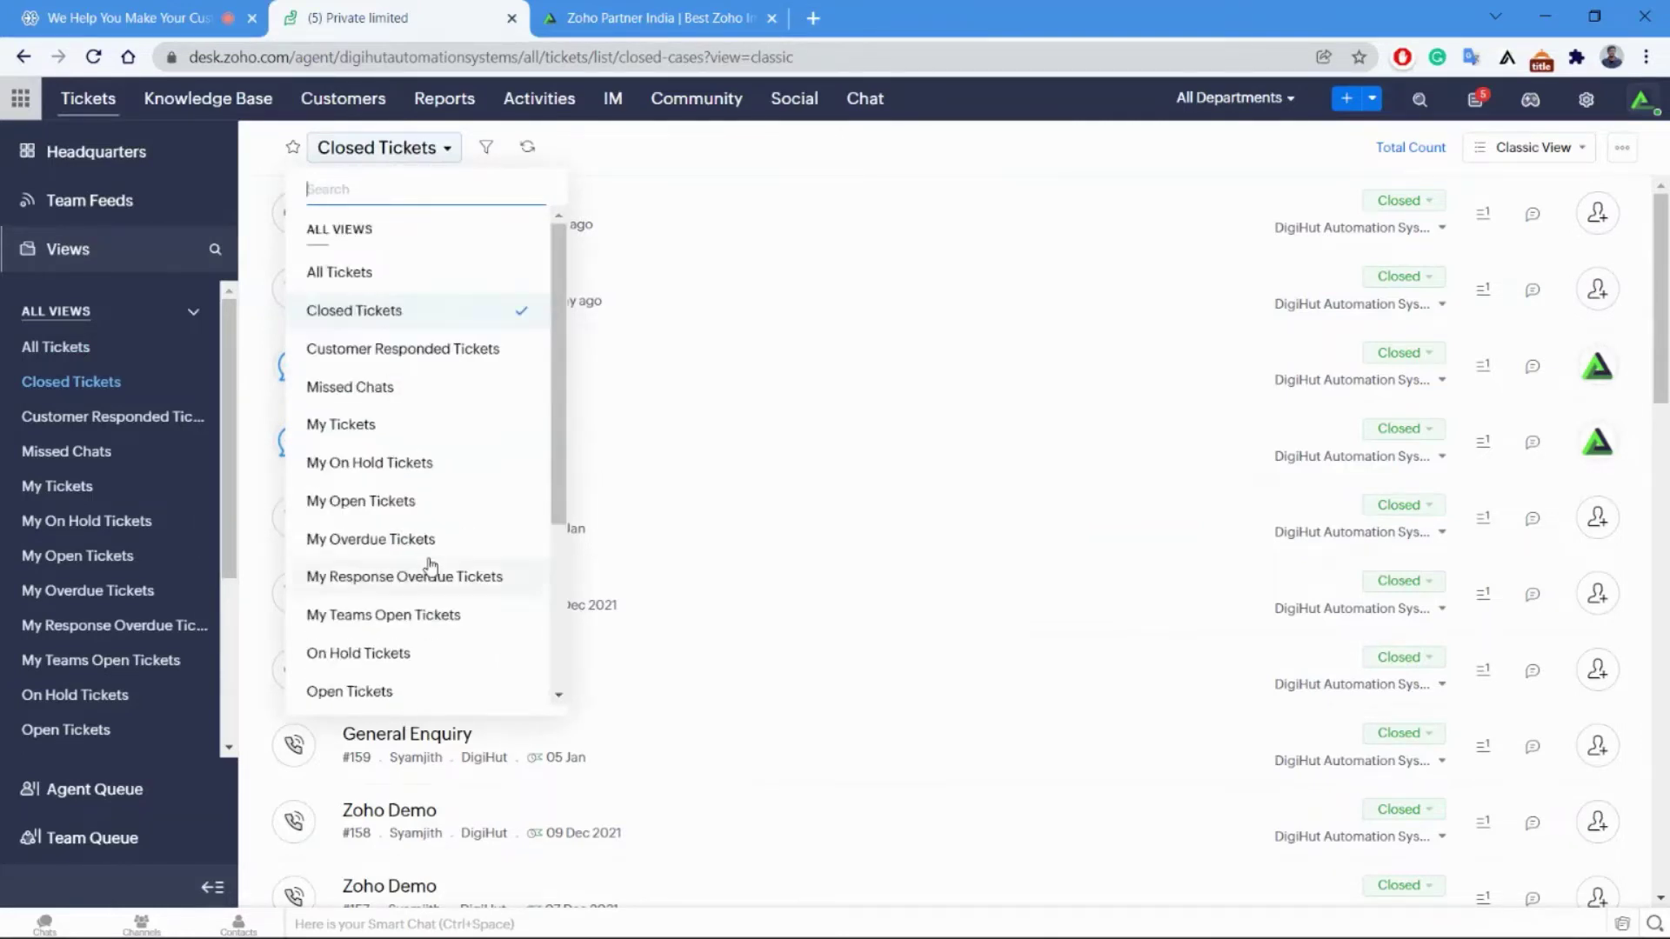
{"action": "left_click", "coordinate": [1076, 167]}
{"action": "left_click", "coordinate": [1581, 154]}
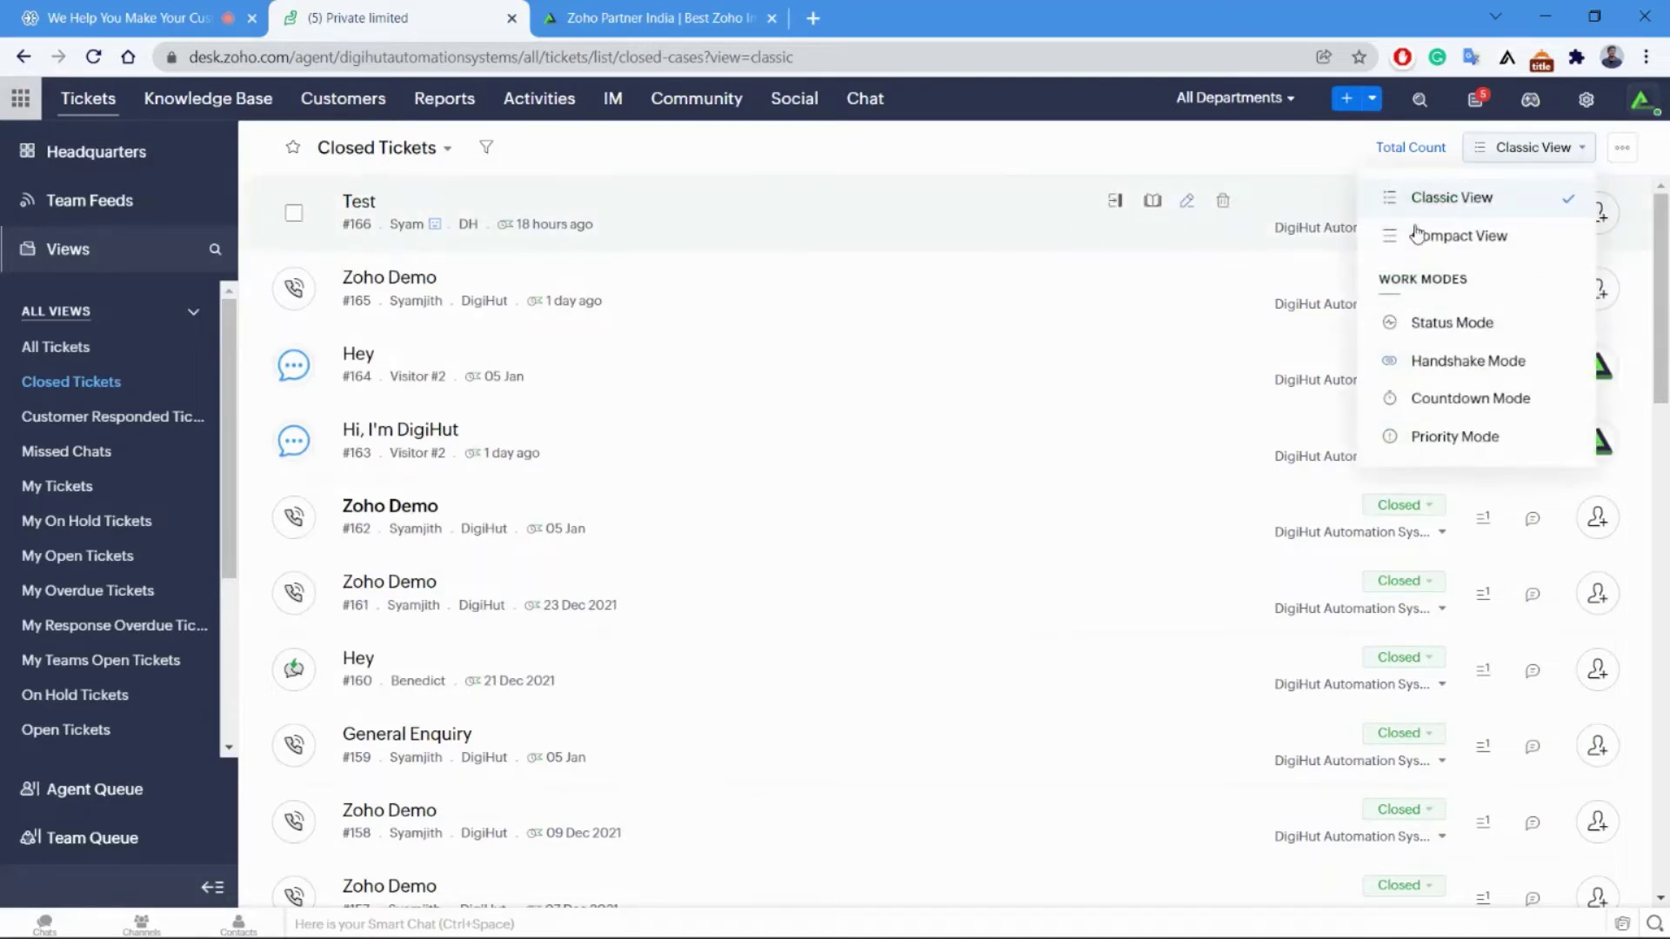
Switch the ticket list to Compact View, then to Status Mode.
{"action": "left_click", "coordinate": [995, 170]}
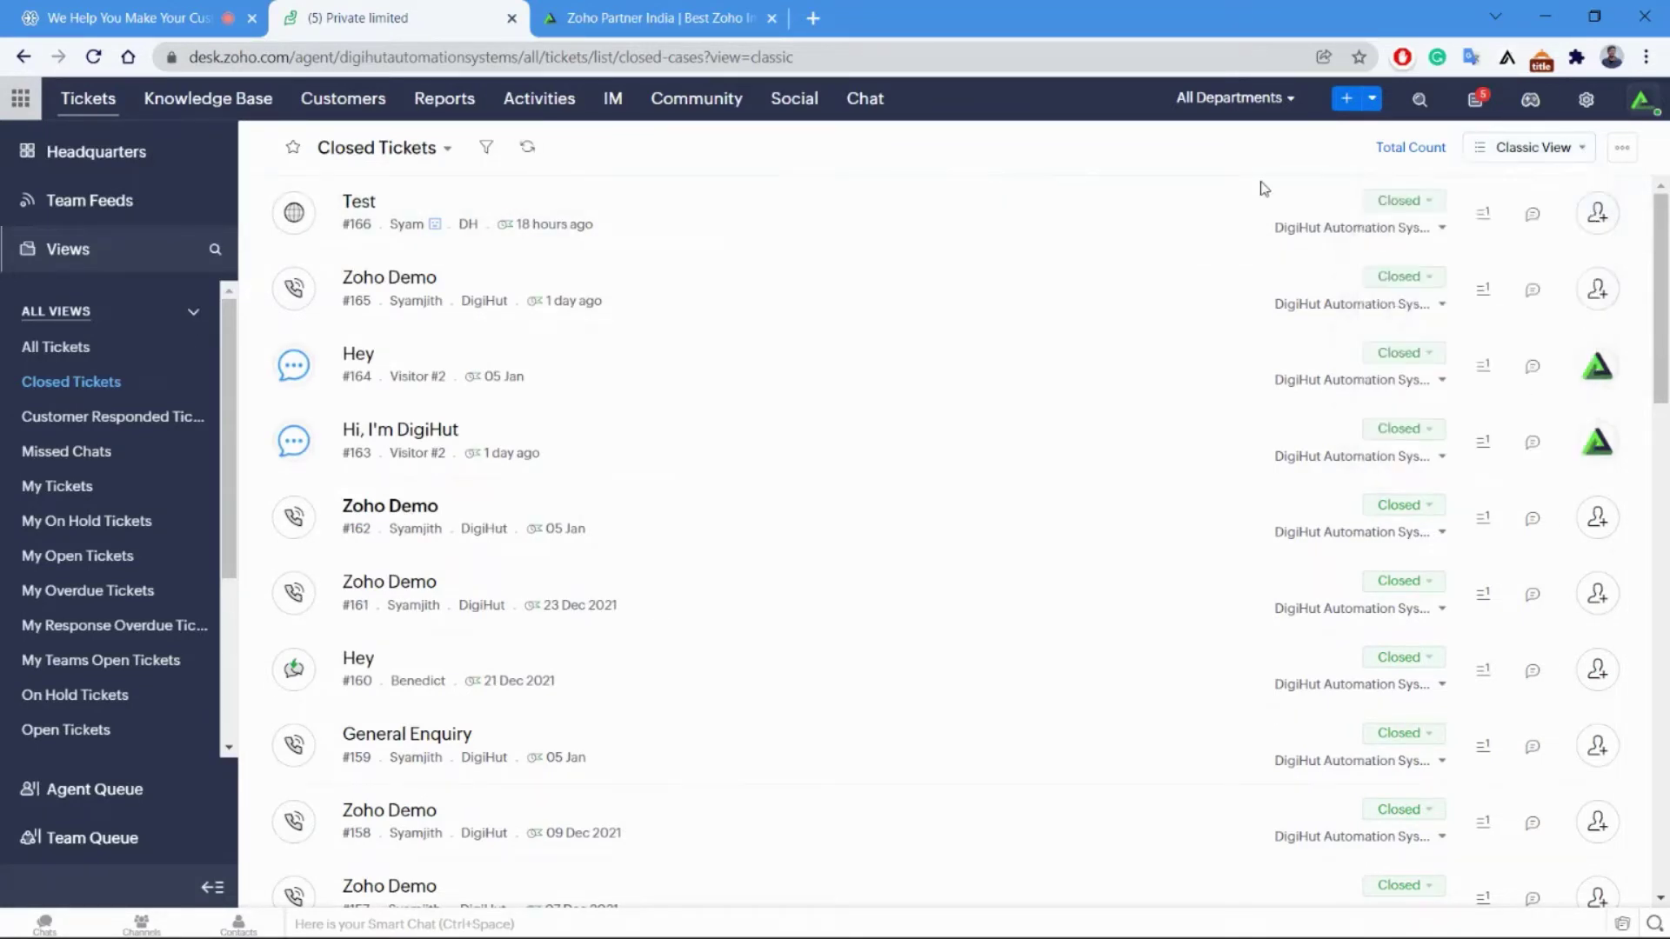
{"action": "left_click", "coordinate": [1557, 157]}
{"action": "left_click", "coordinate": [1497, 235]}
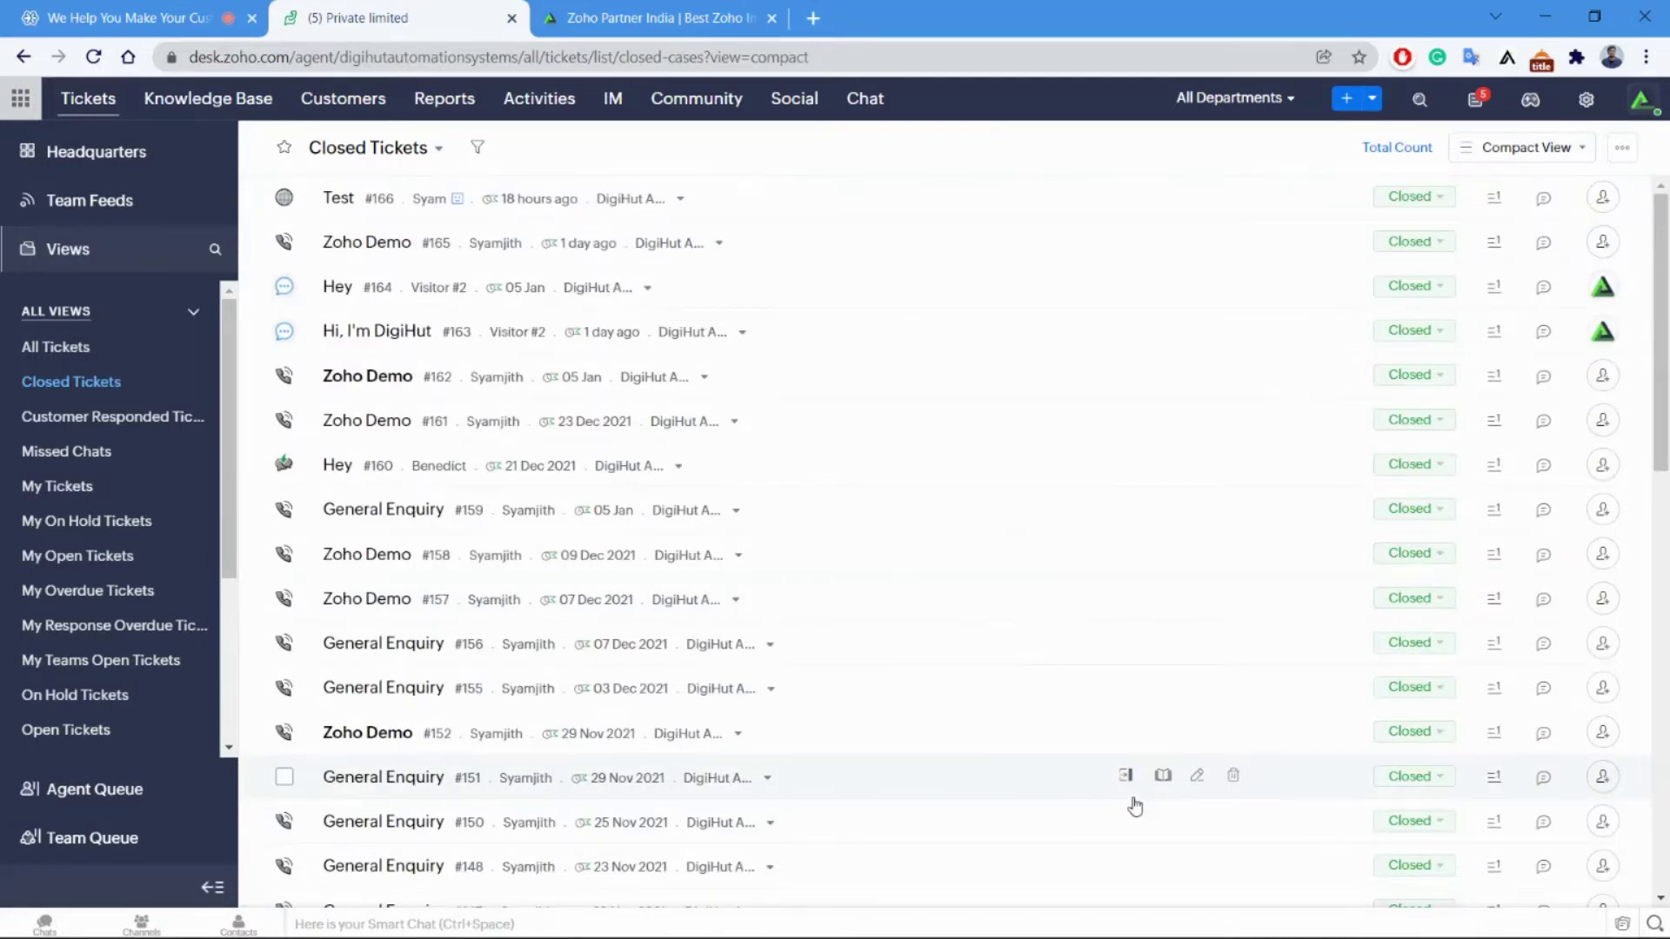
{"action": "left_click", "coordinate": [1560, 150]}
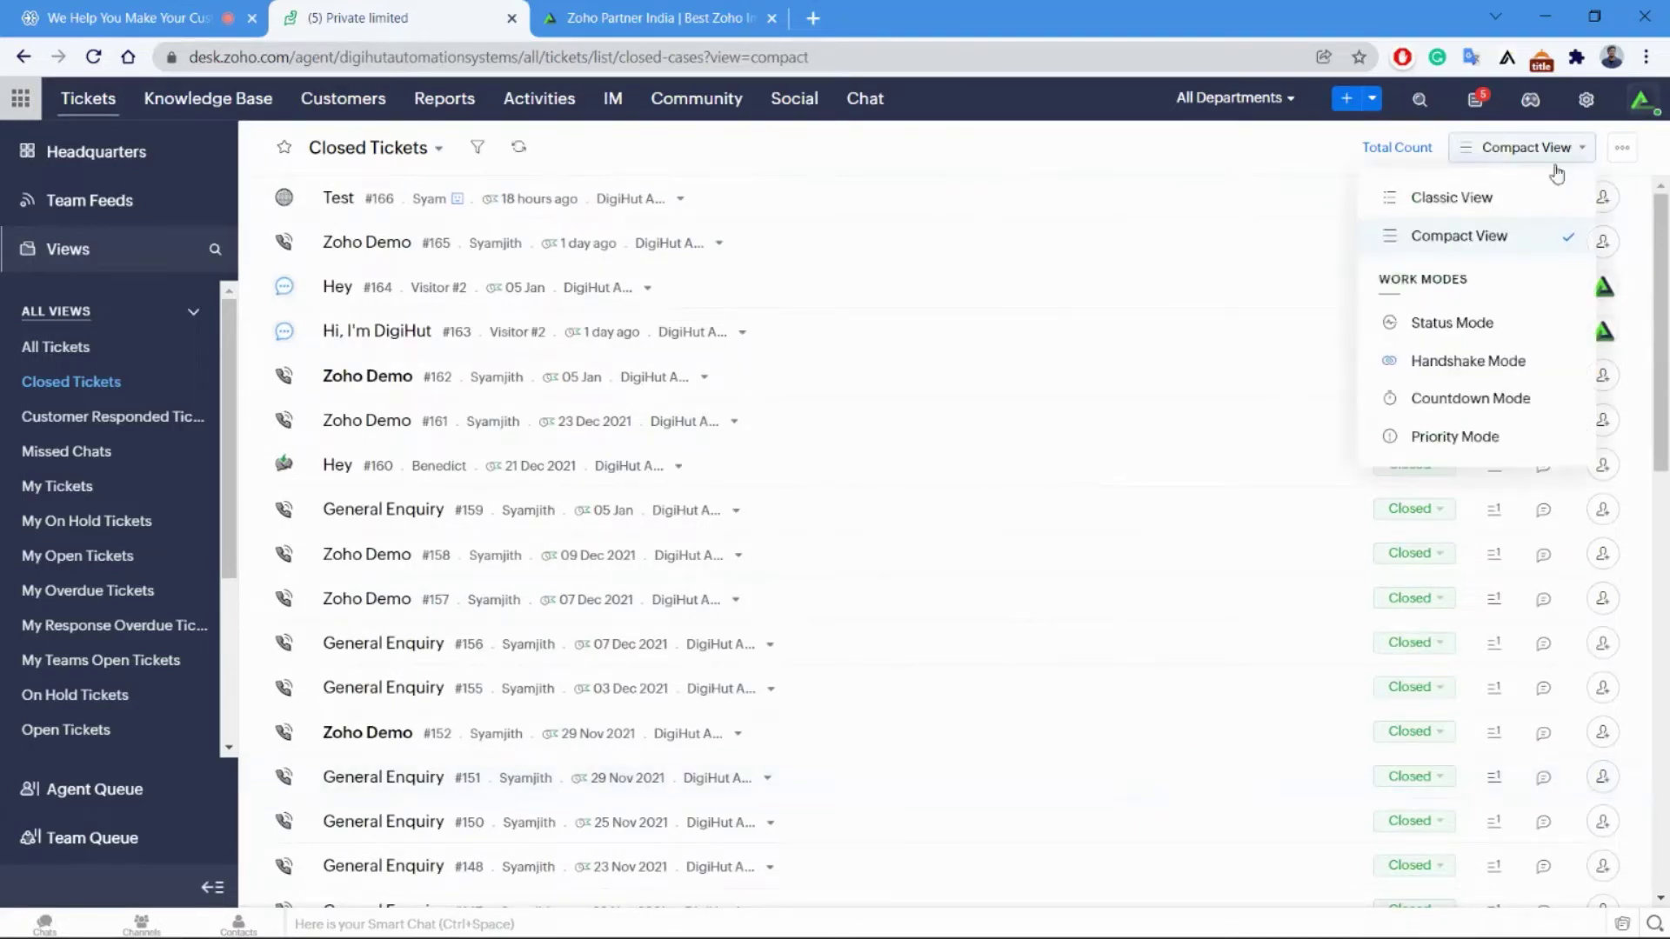
{"action": "left_click", "coordinate": [1437, 327]}
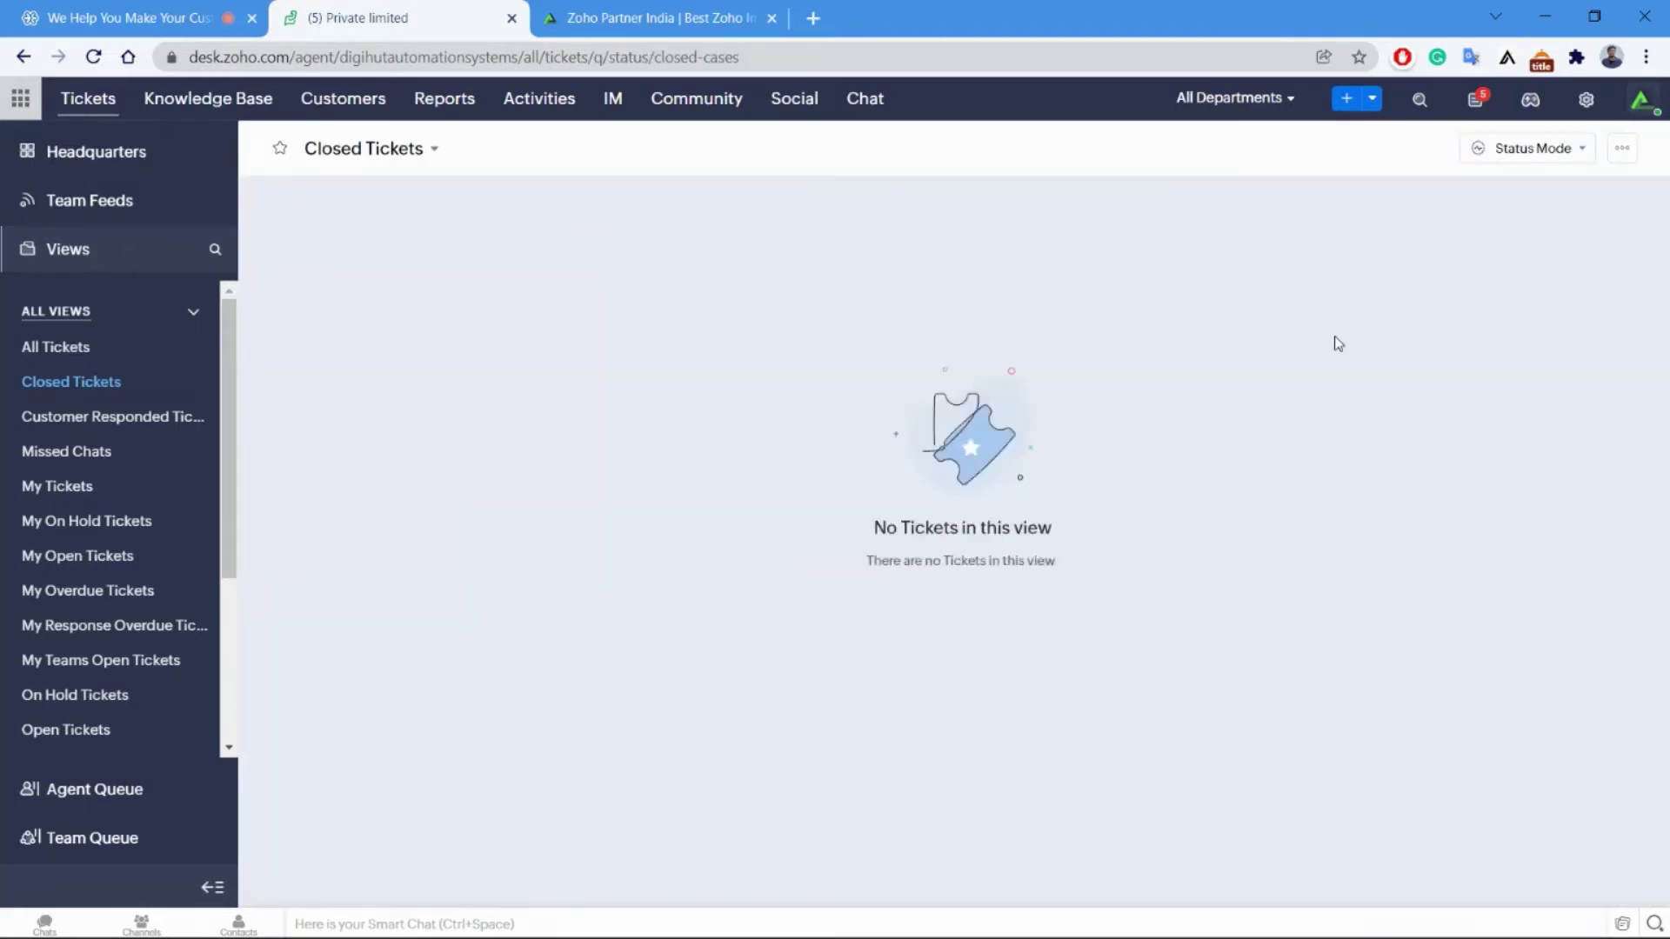
Show All Tickets on the Status Mode board: seven Open, other queues empty.
{"action": "left_click", "coordinate": [1524, 146]}
{"action": "left_click", "coordinate": [1440, 325]}
{"action": "left_click", "coordinate": [388, 149]}
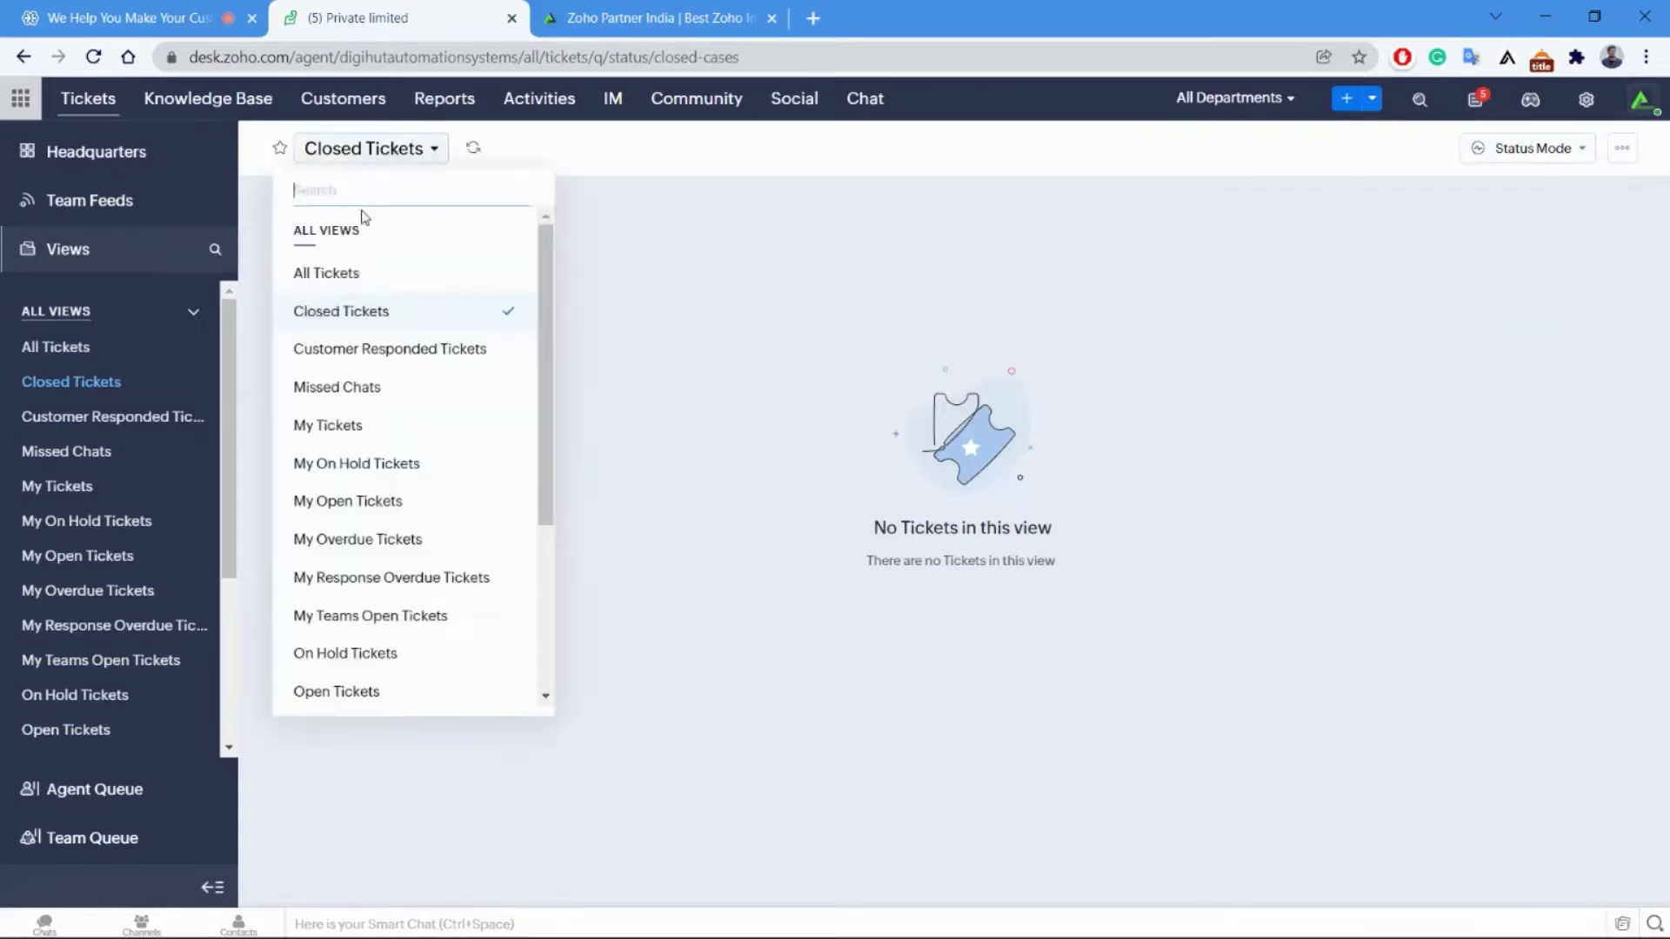
{"action": "left_click", "coordinate": [344, 273]}
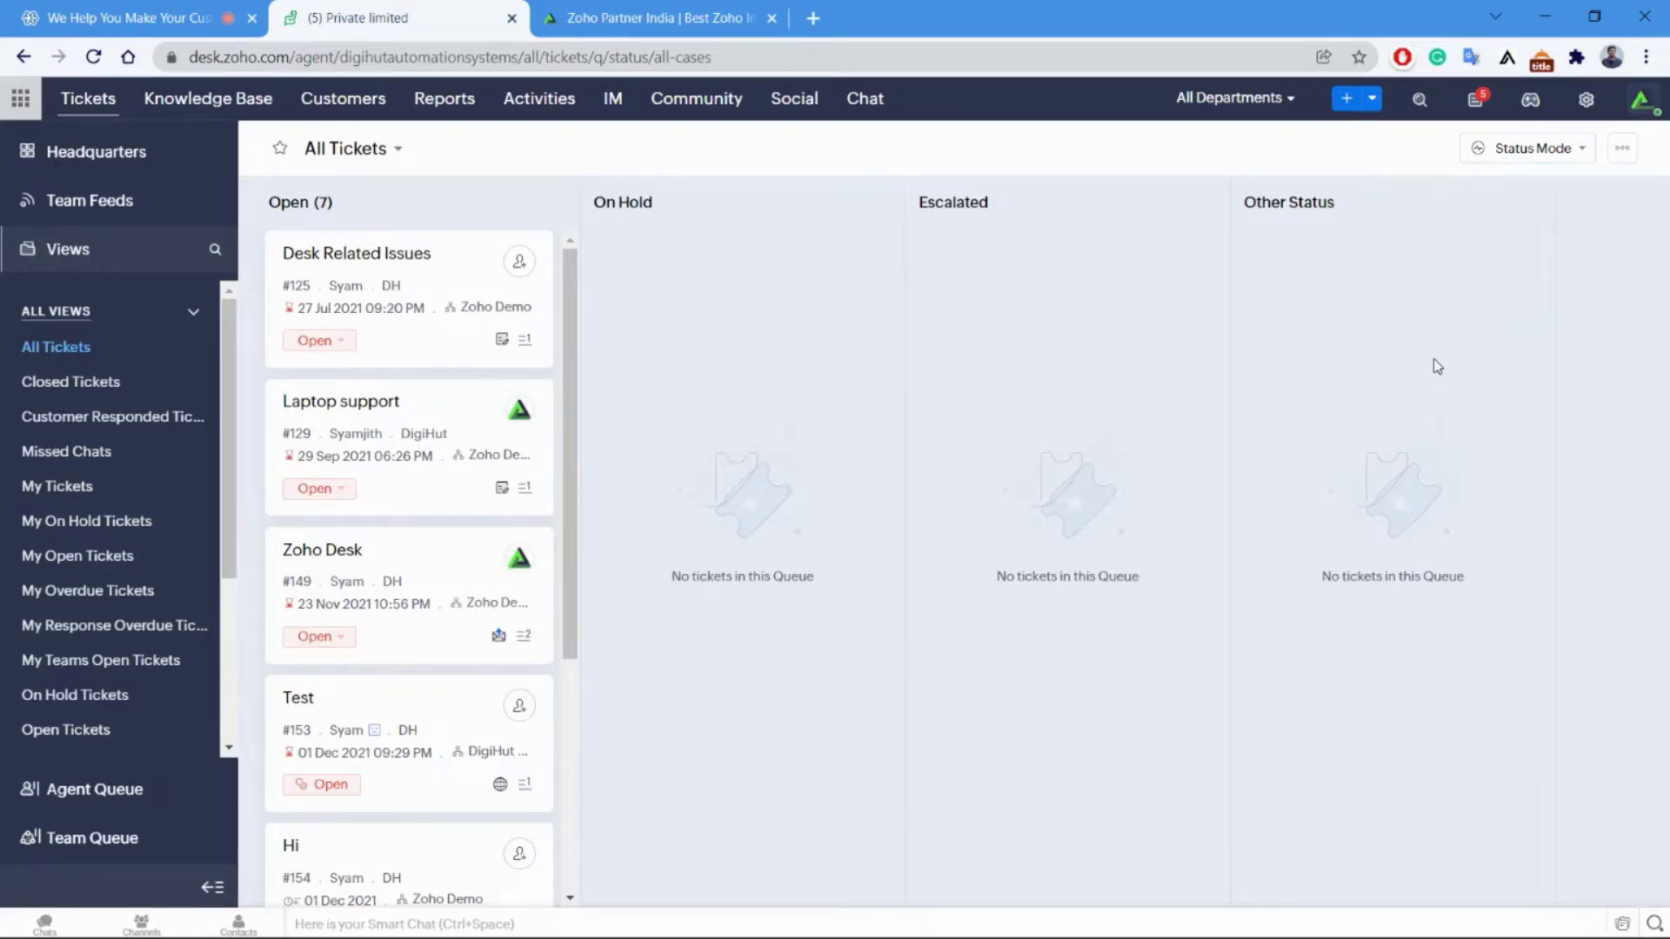
{"action": "left_click", "coordinate": [1524, 150]}
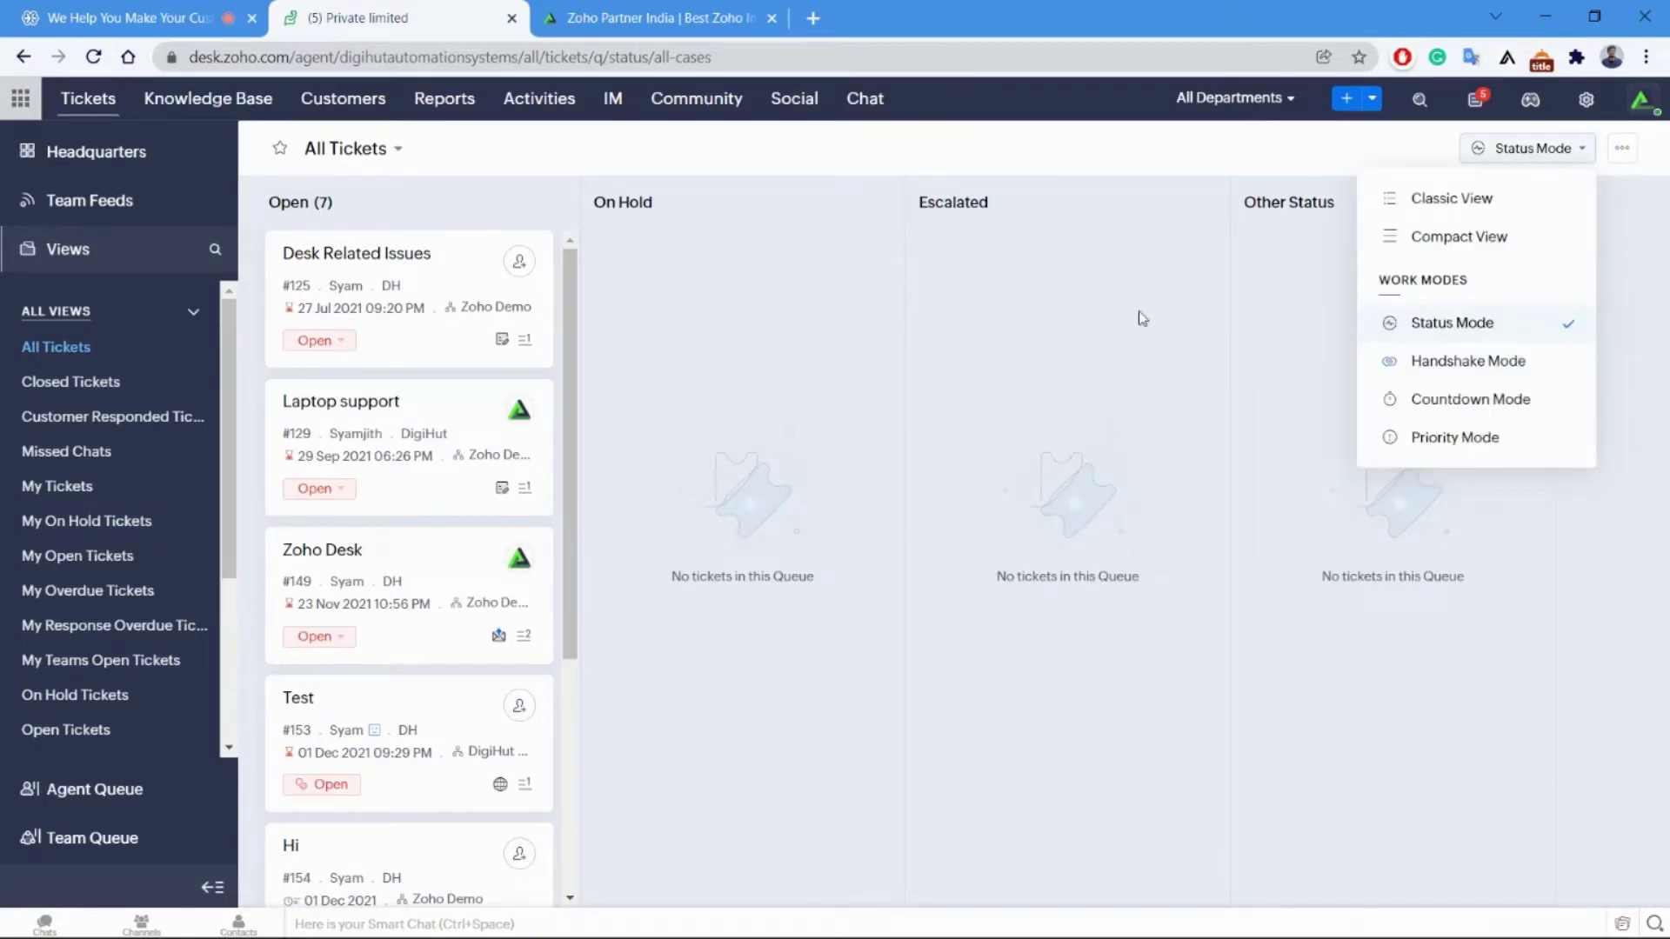
{"action": "left_click", "coordinate": [849, 342]}
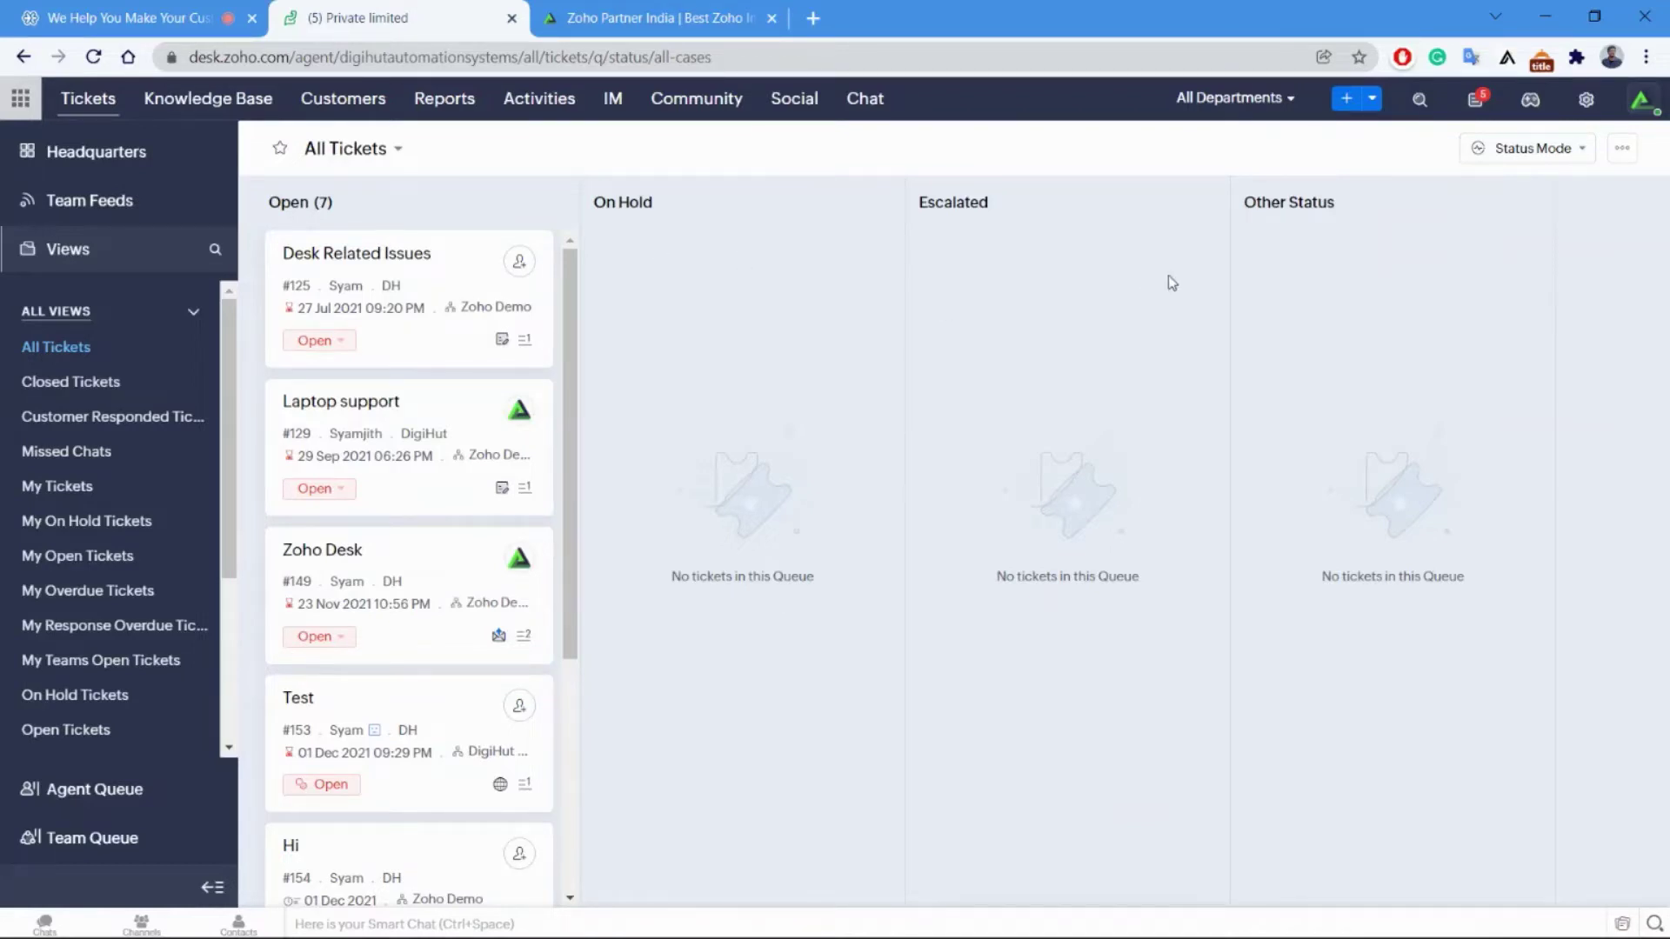
{"action": "left_click", "coordinate": [1549, 154]}
{"action": "scroll", "coordinate": [478, 430], "scroll_direction": "down", "scroll_amount": 2}
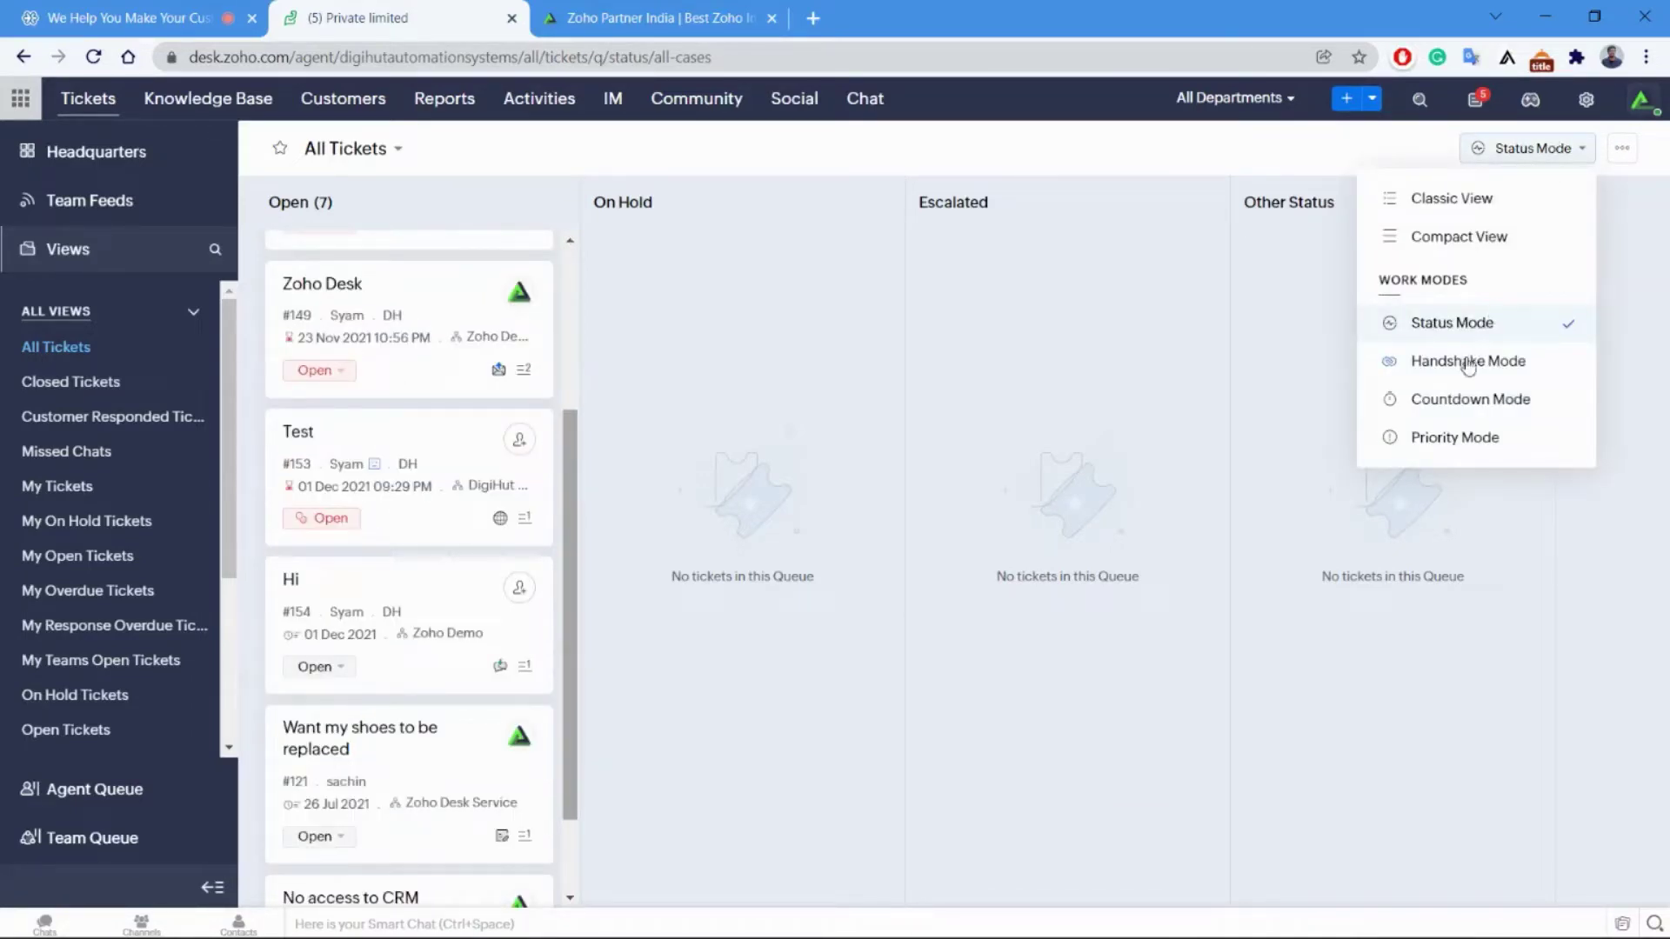
Try Handshake Mode, then group All Tickets in Countdown Mode: four Overdue, three No Due Date.
{"action": "left_click", "coordinate": [1421, 376]}
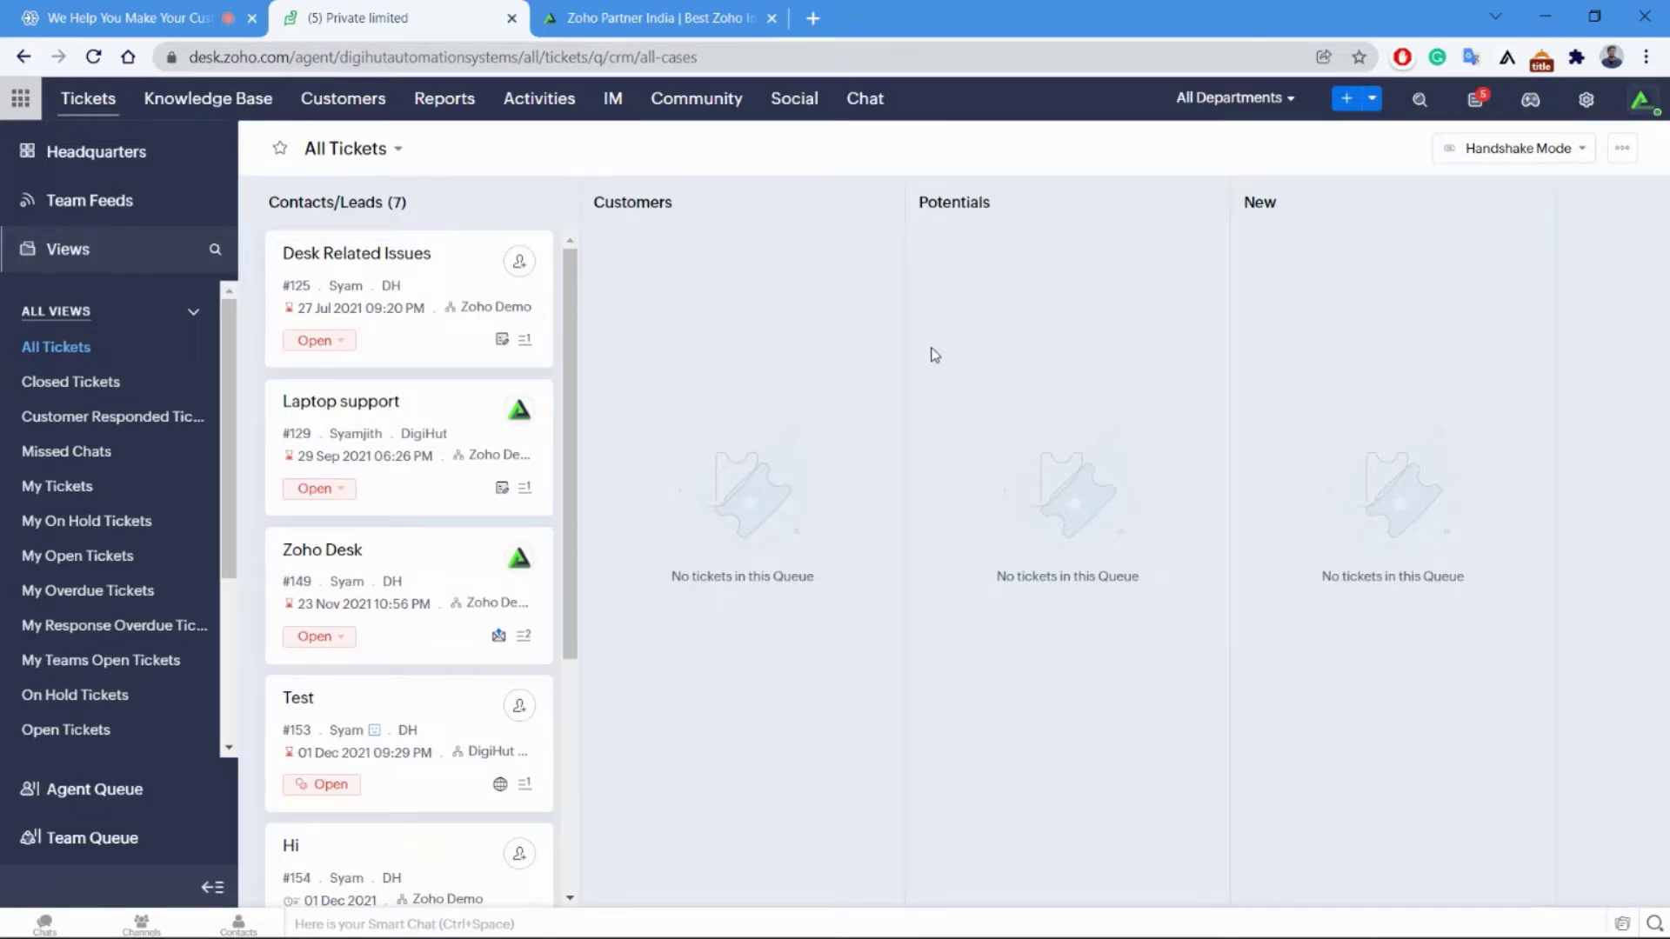
{"action": "left_click", "coordinate": [1511, 153]}
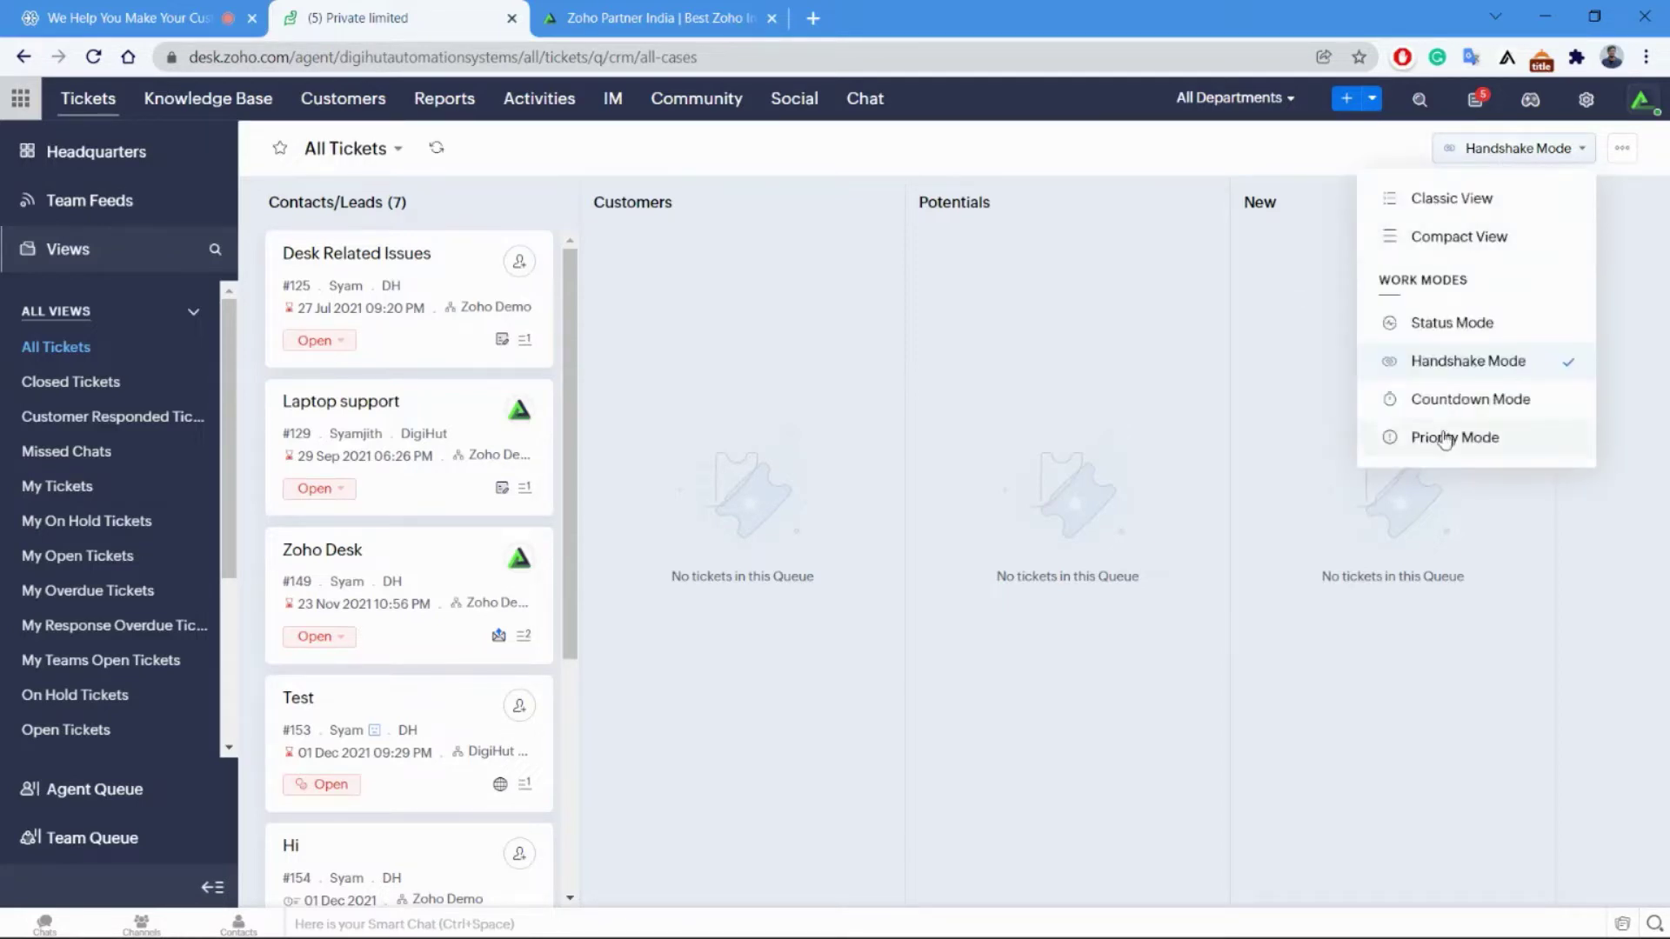
{"action": "left_click", "coordinate": [1462, 409]}
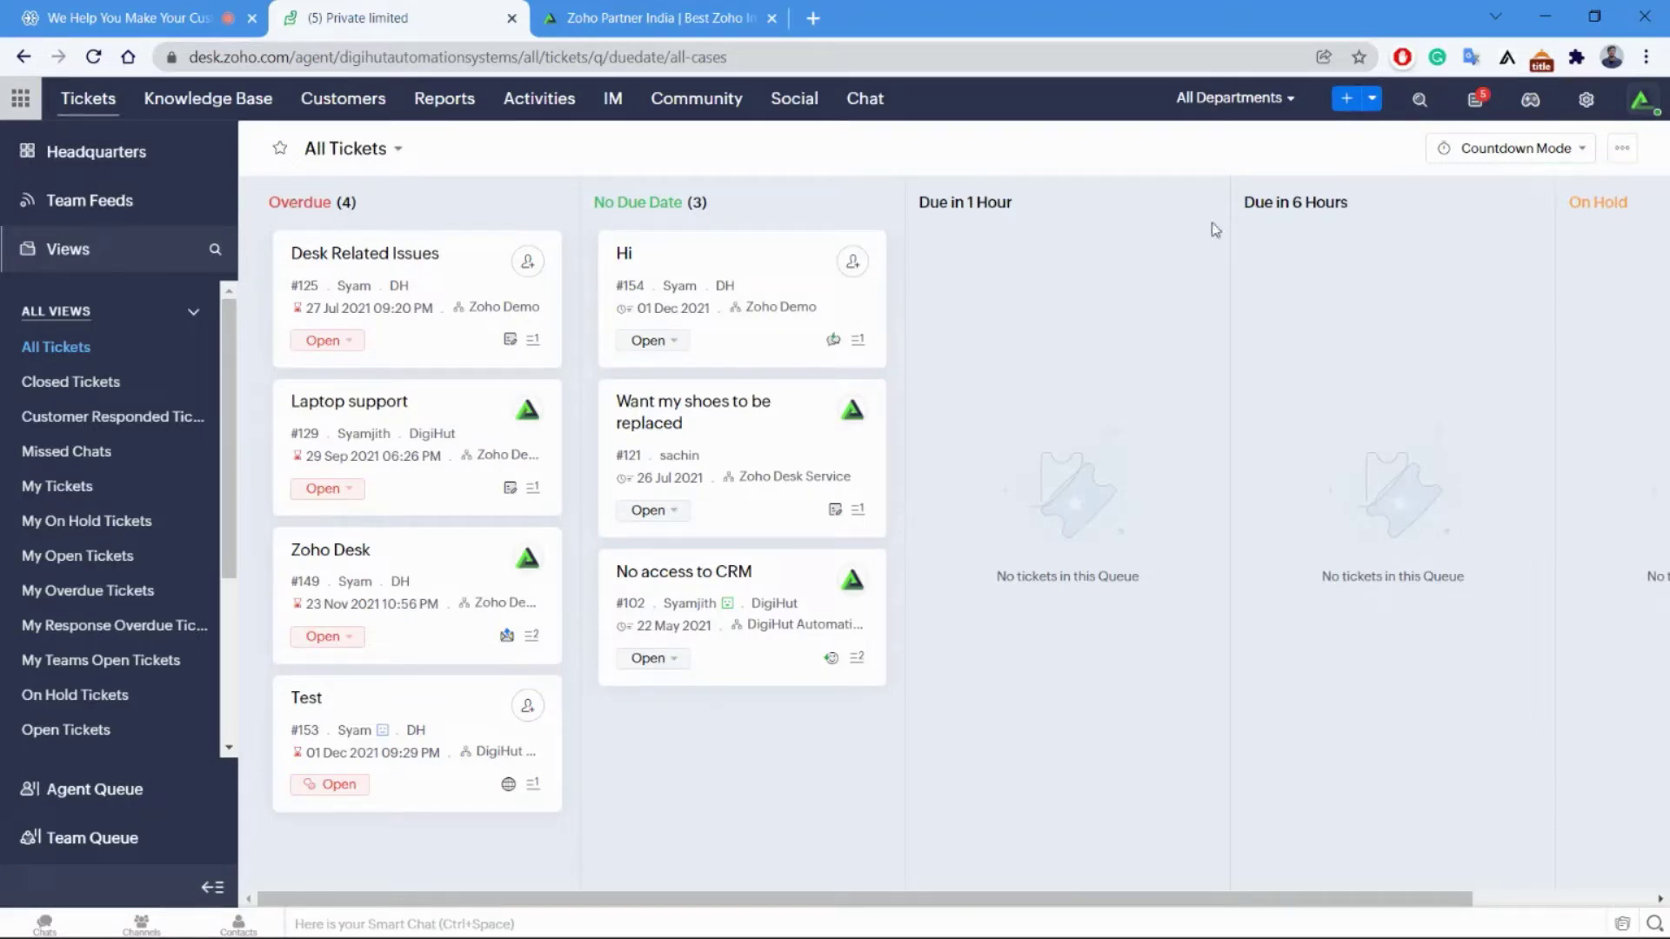
Rearrange the board in Priority Mode: four High and three Other Priority tickets.
{"action": "left_click", "coordinate": [1533, 167]}
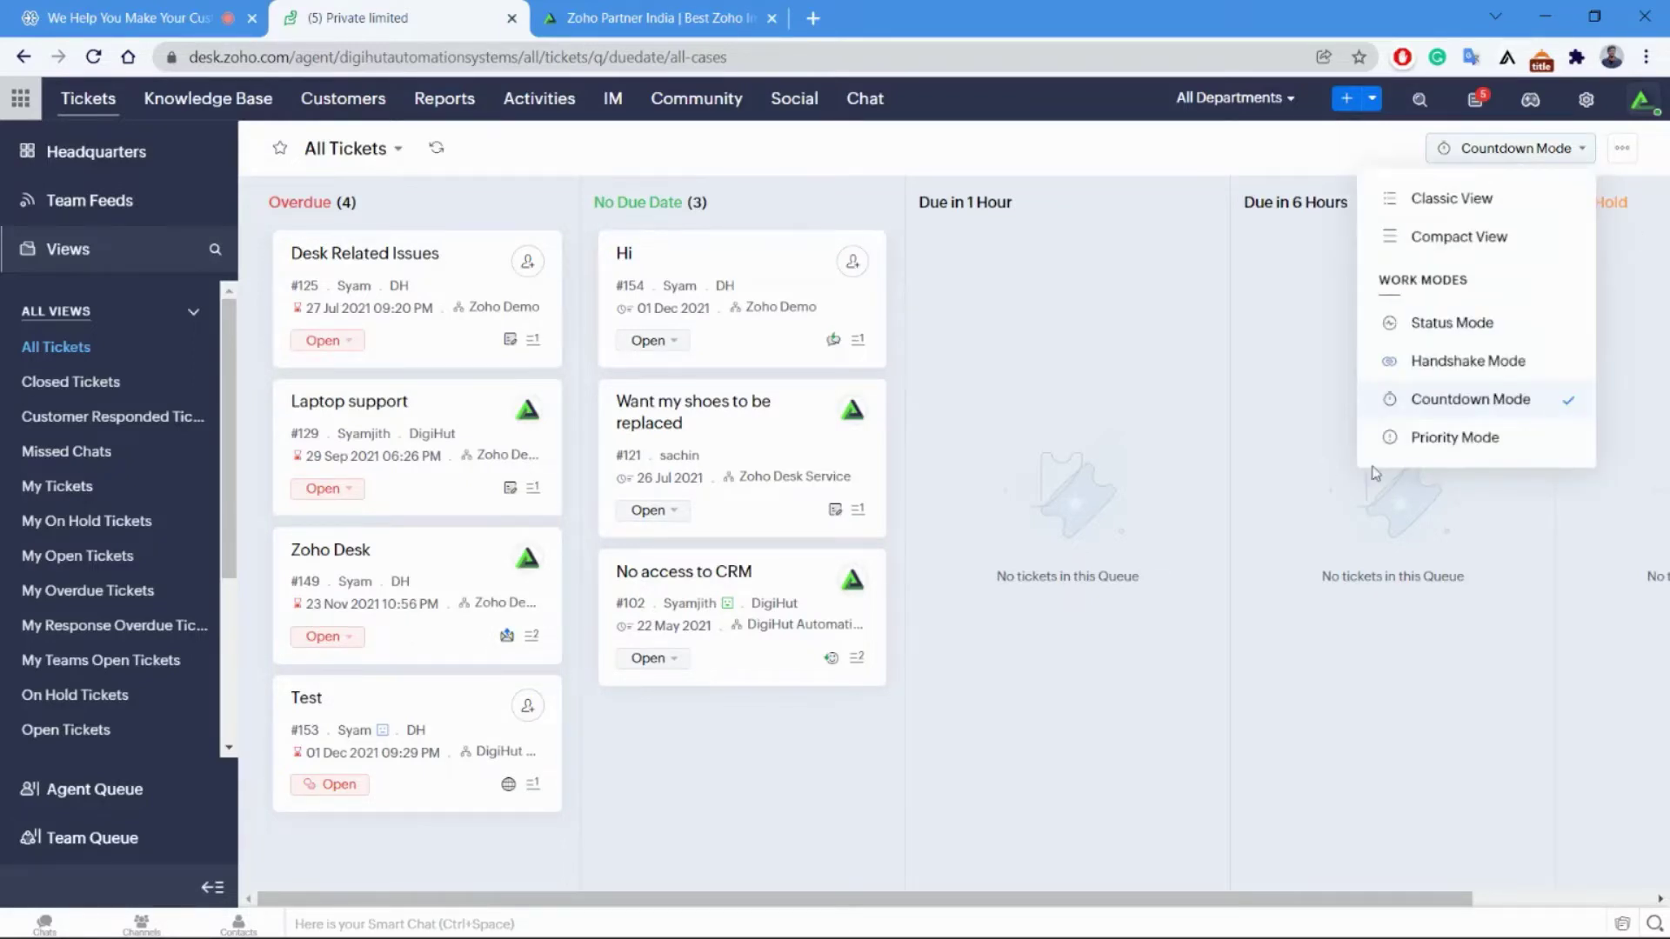
{"action": "left_click", "coordinate": [1452, 437]}
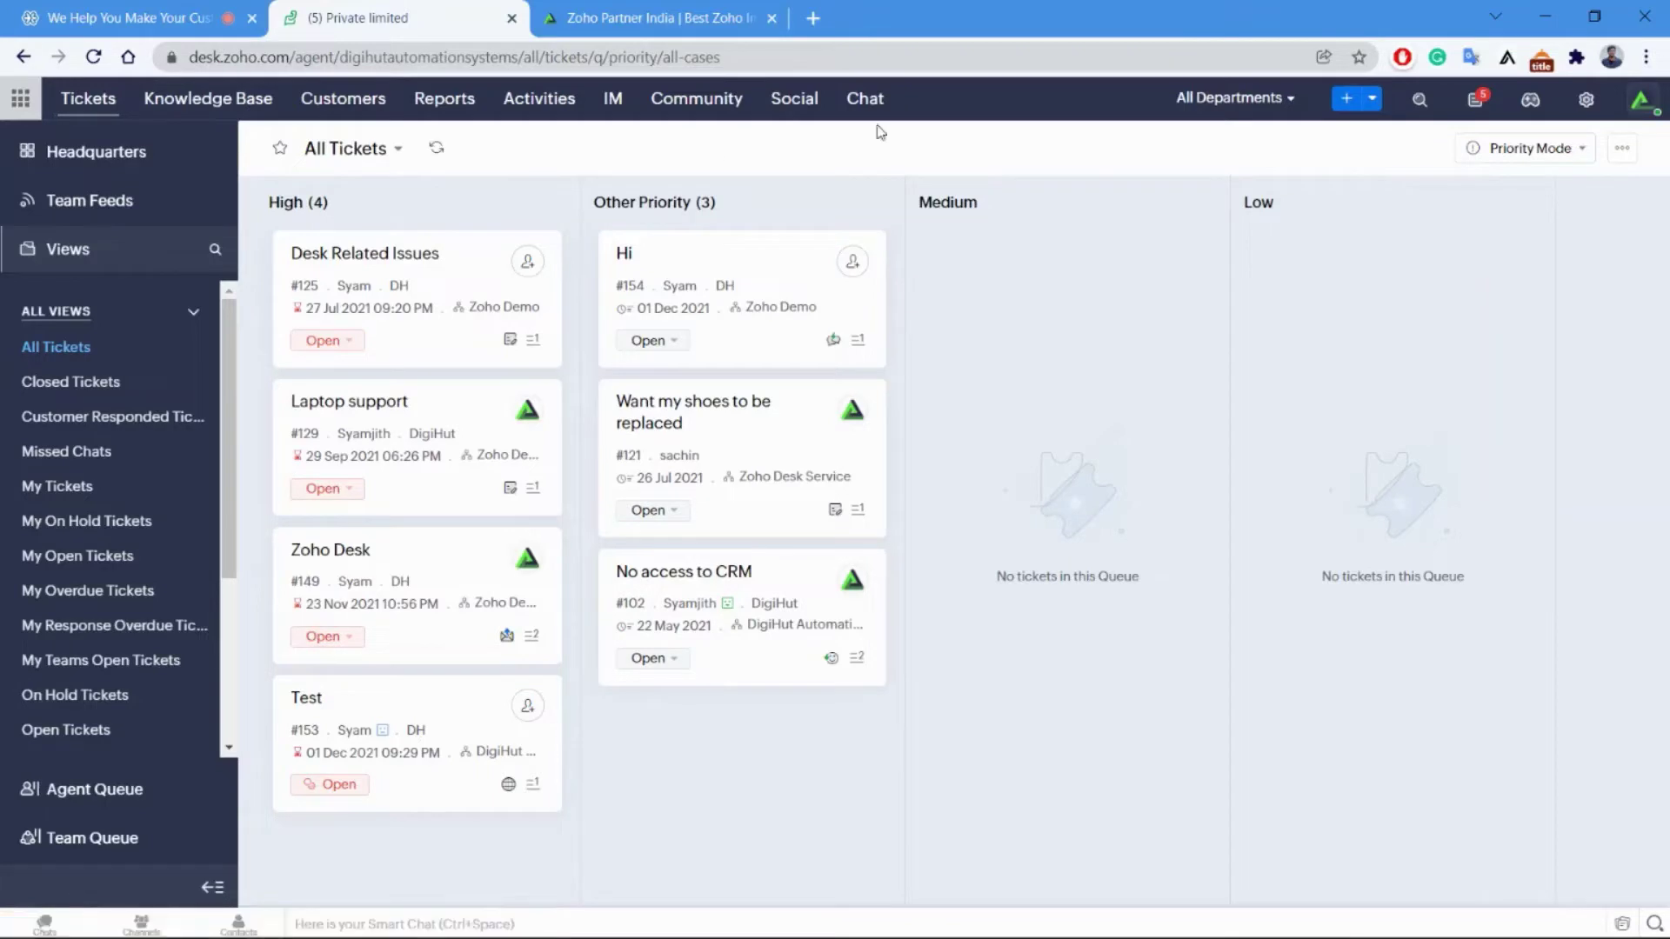
Return to the classic list layout and open ticket #166 'Test'.
{"action": "left_click", "coordinate": [1505, 165]}
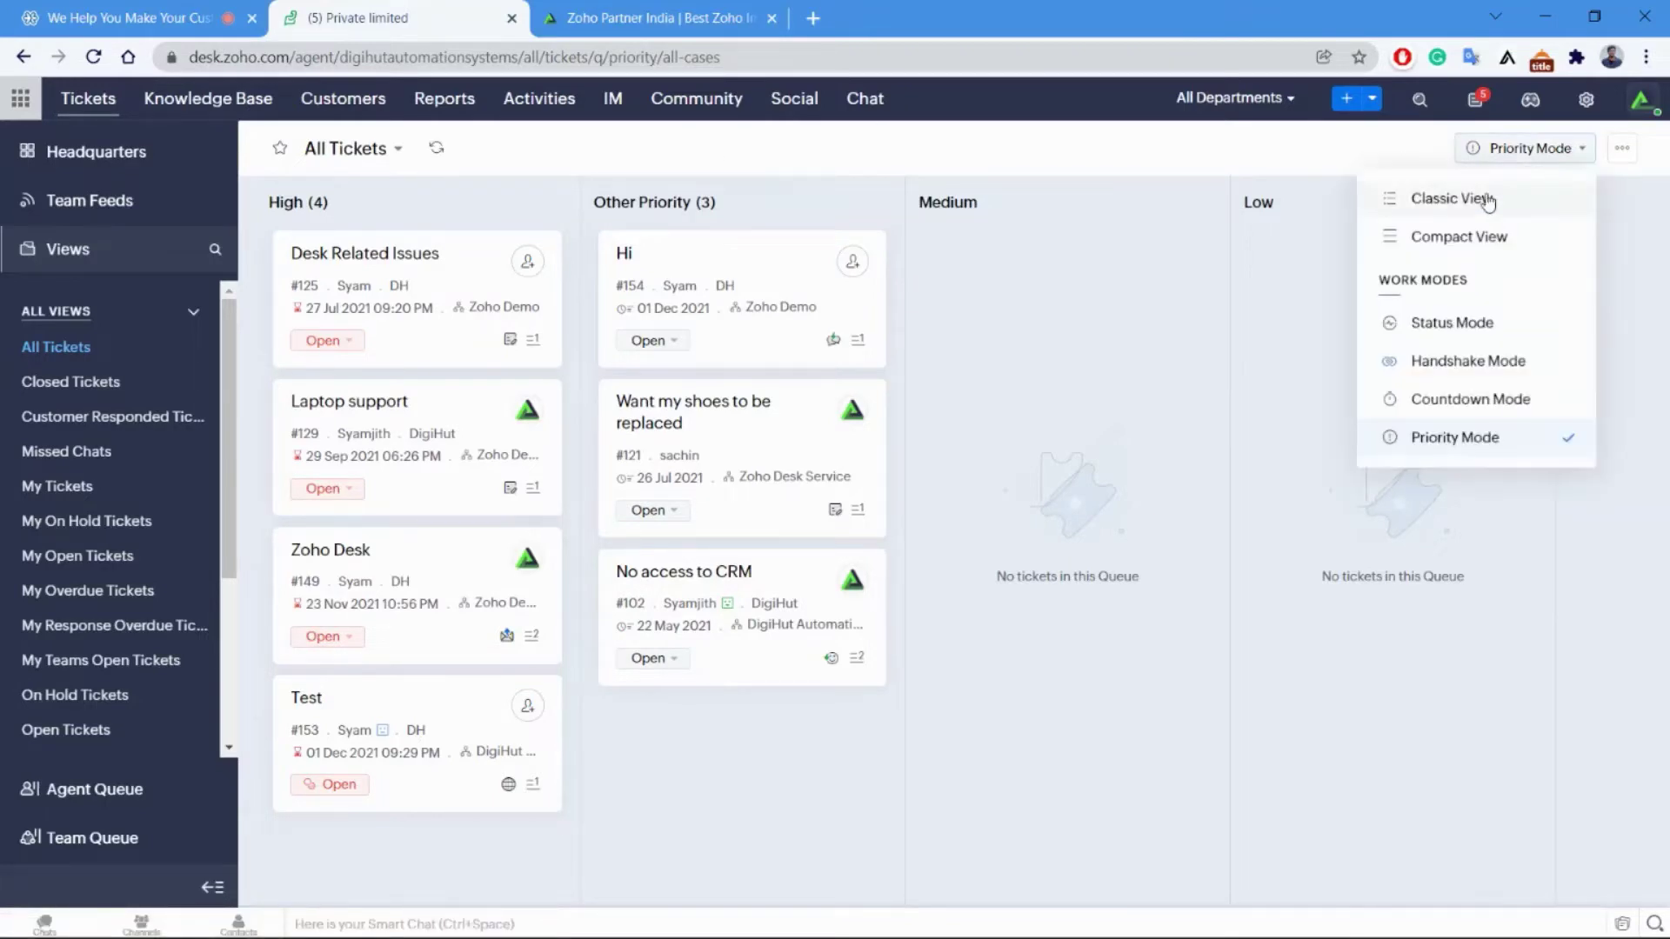
{"action": "left_click", "coordinate": [1487, 199]}
{"action": "left_click", "coordinate": [358, 203]}
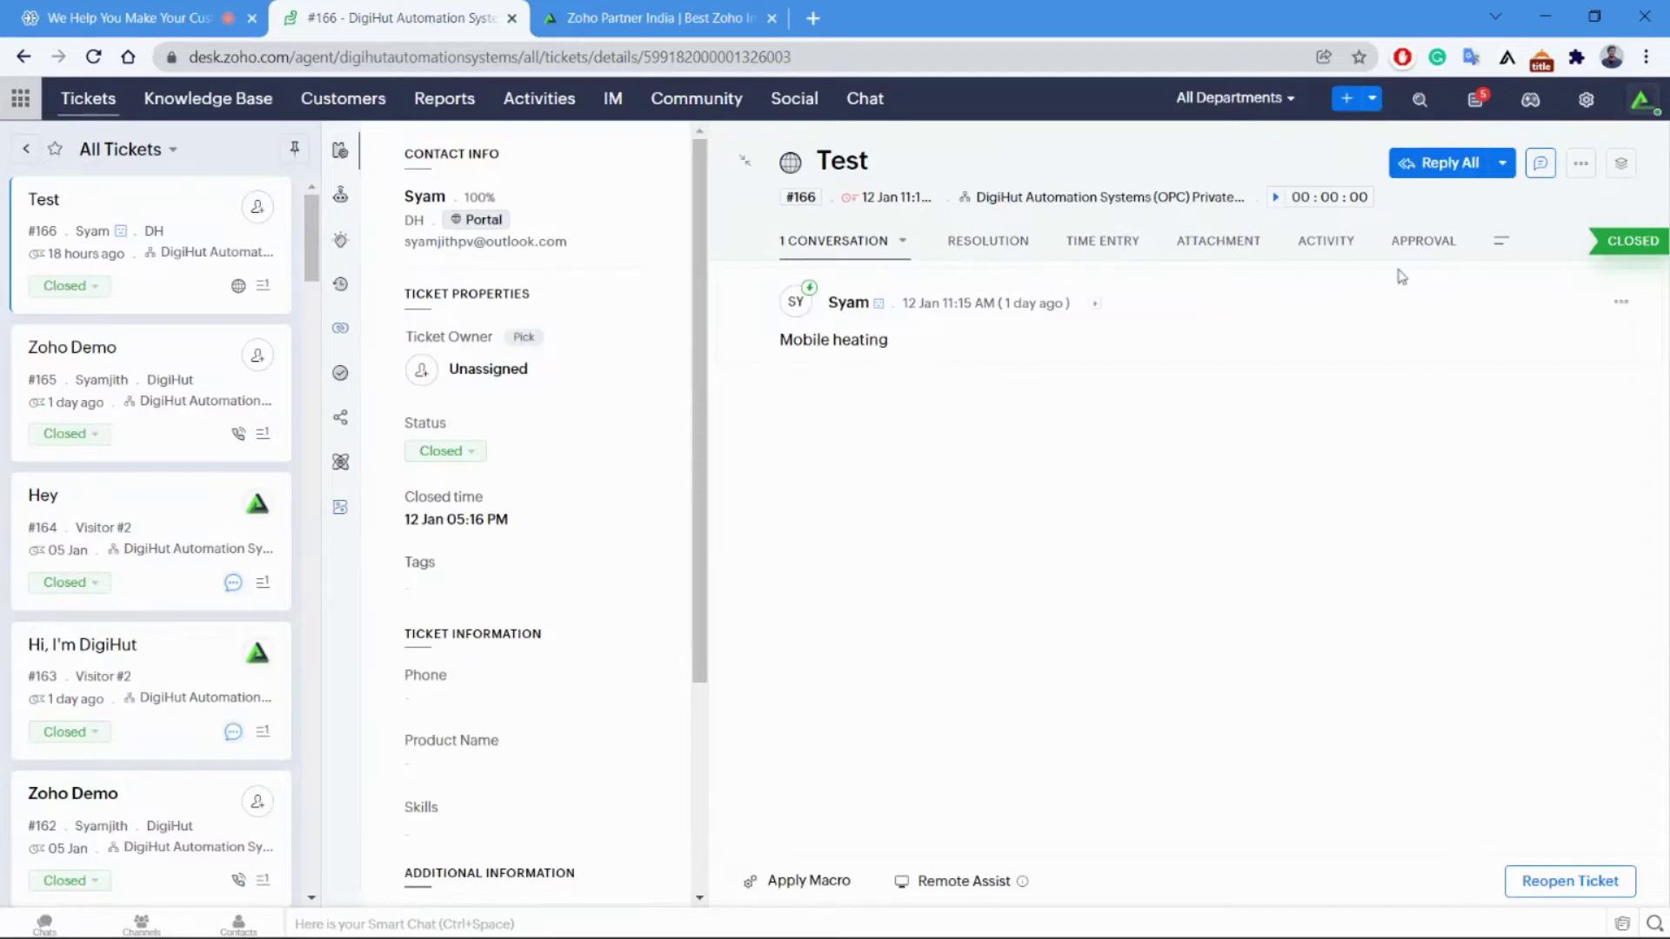
Send a Reply All on ticket #166 reading 'hI, We're working on it'.
{"action": "left_click", "coordinate": [1450, 165]}
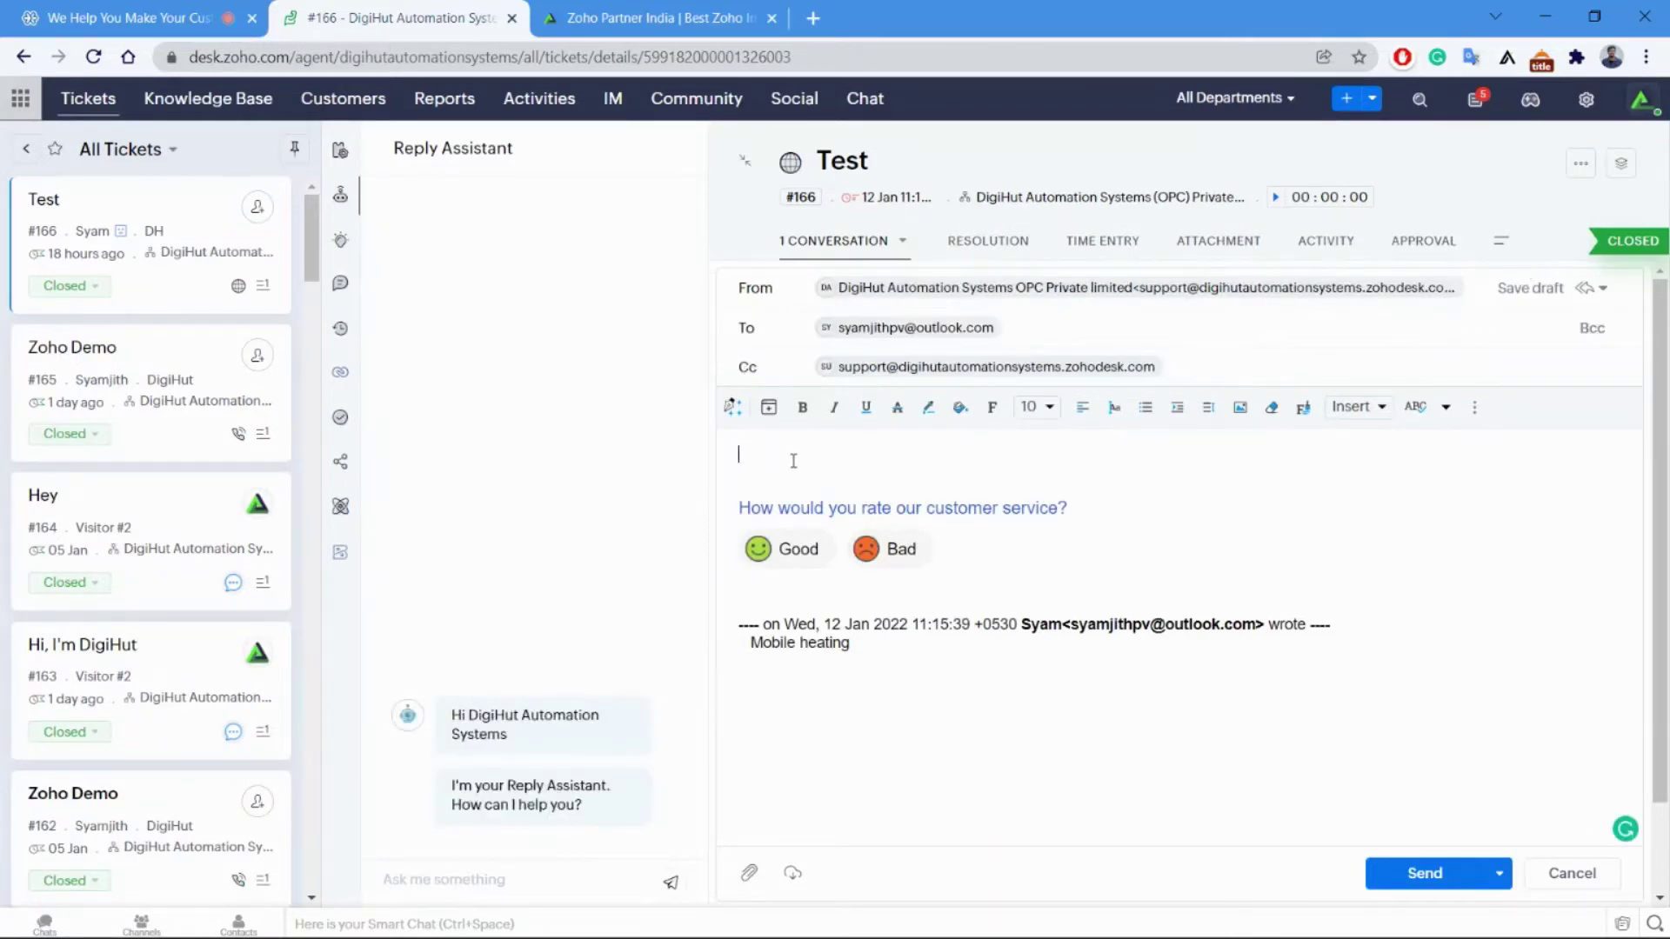
{"action": "type", "text": "hi, WE"}
{"action": "key", "text": "BackSpace"}
{"action": "type", "text": "re"}
{"action": "key", "text": "BackSpace"}
{"action": "key", "text": "BackSpace"}
{"action": "type", "text": "e're working on it"}
{"action": "left_click", "coordinate": [1440, 874]}
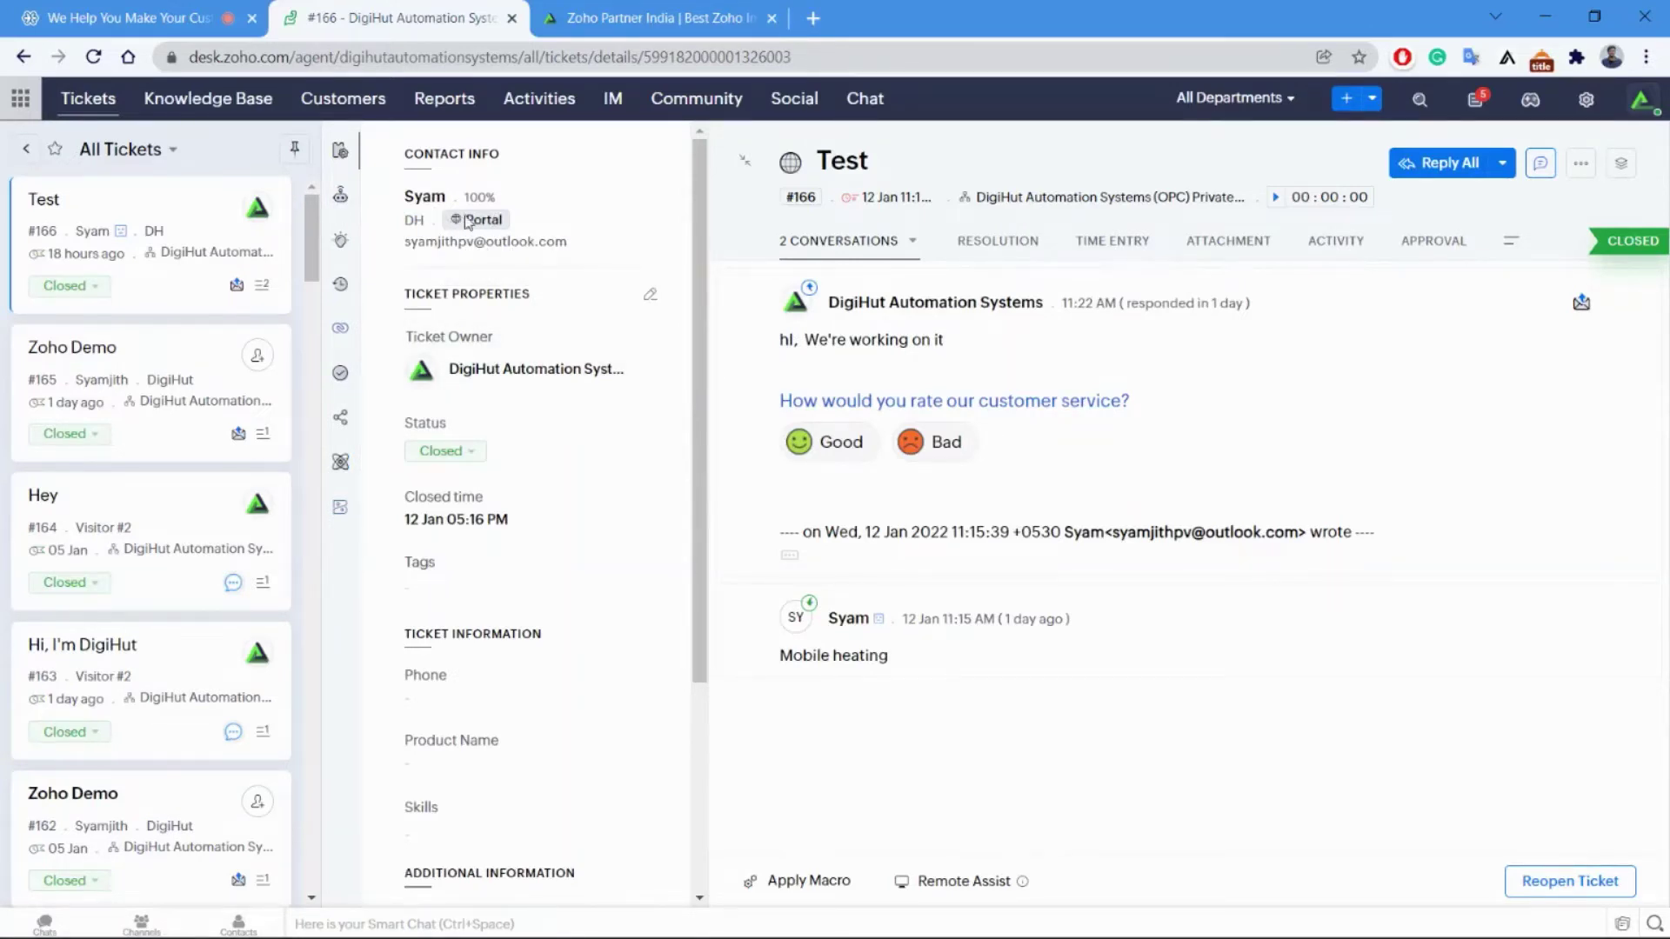
Highlight the Portal channel label and scroll through ticket #166's properties panel.
{"action": "left_click_drag", "start_coordinate": [504, 221], "coordinate": [498, 219]}
{"action": "double_click", "coordinate": [511, 218]}
{"action": "left_click", "coordinate": [516, 220]}
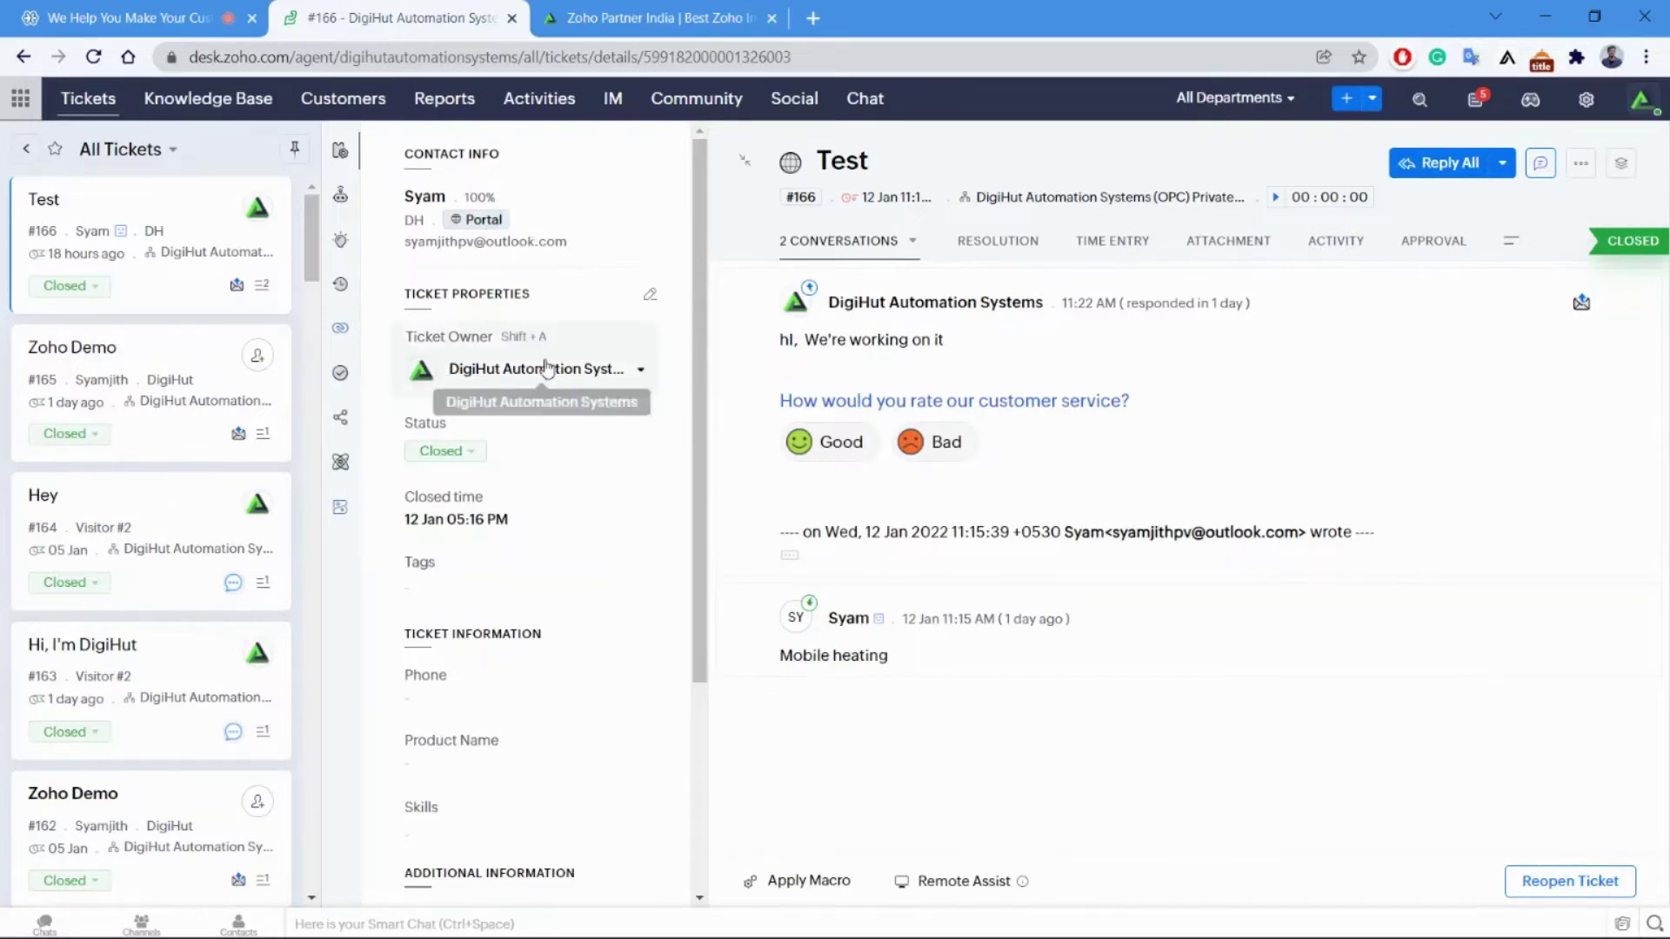
{"action": "scroll", "coordinate": [525, 426], "scroll_direction": "down", "scroll_amount": 1}
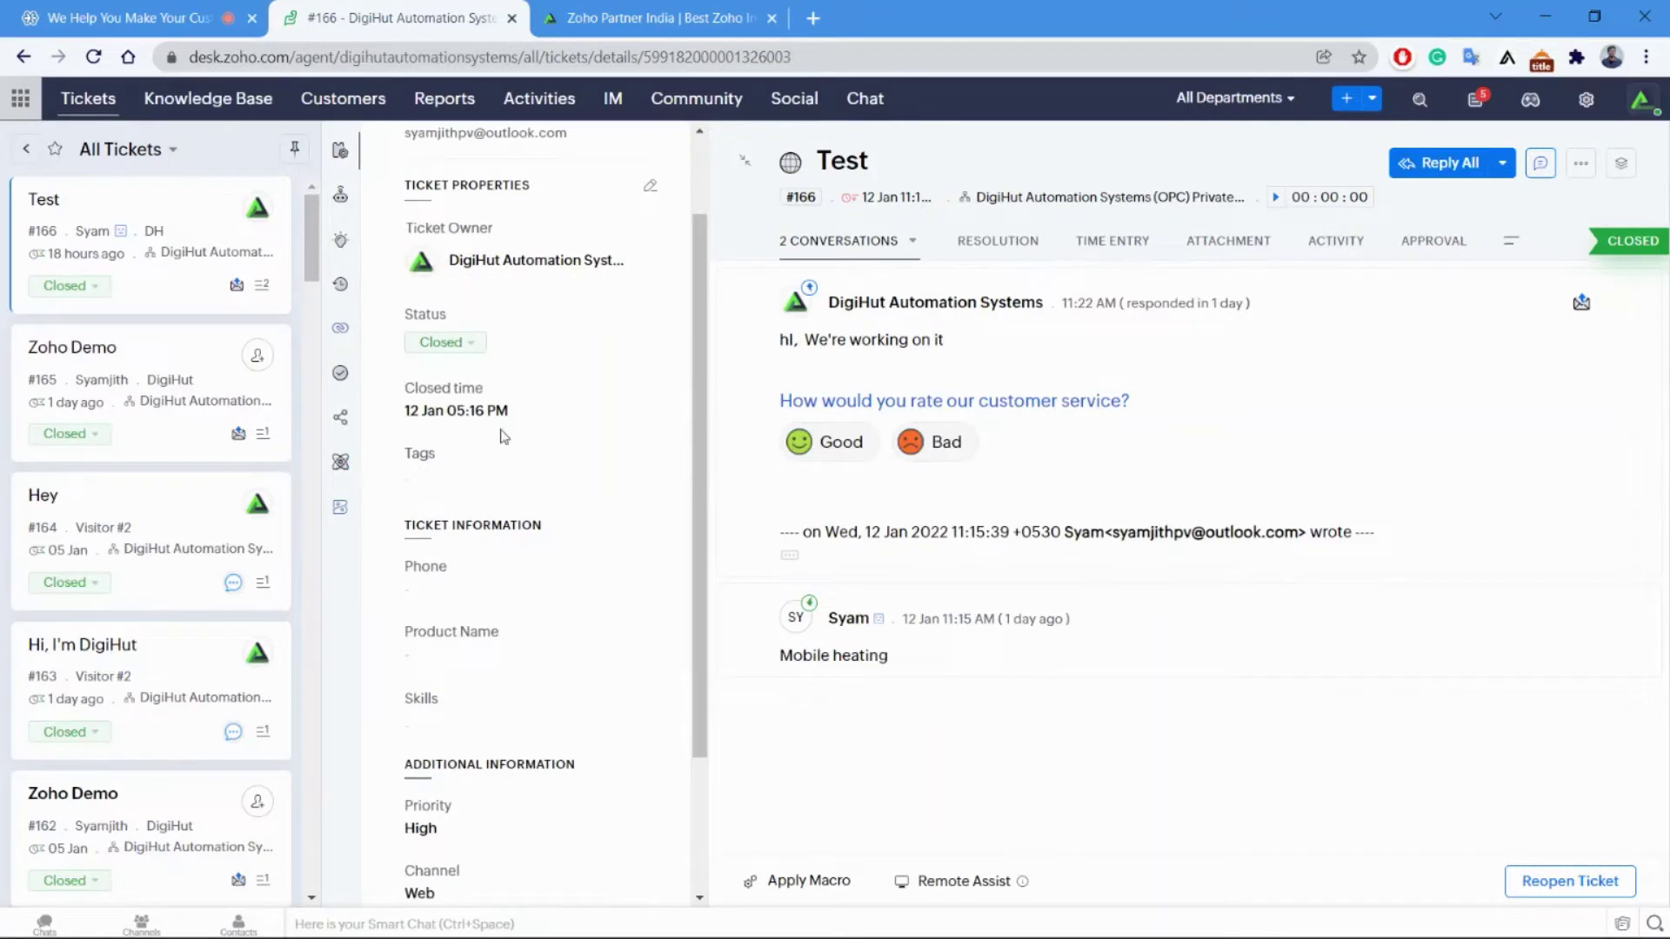
{"action": "scroll", "coordinate": [548, 487], "scroll_direction": "down", "scroll_amount": 2}
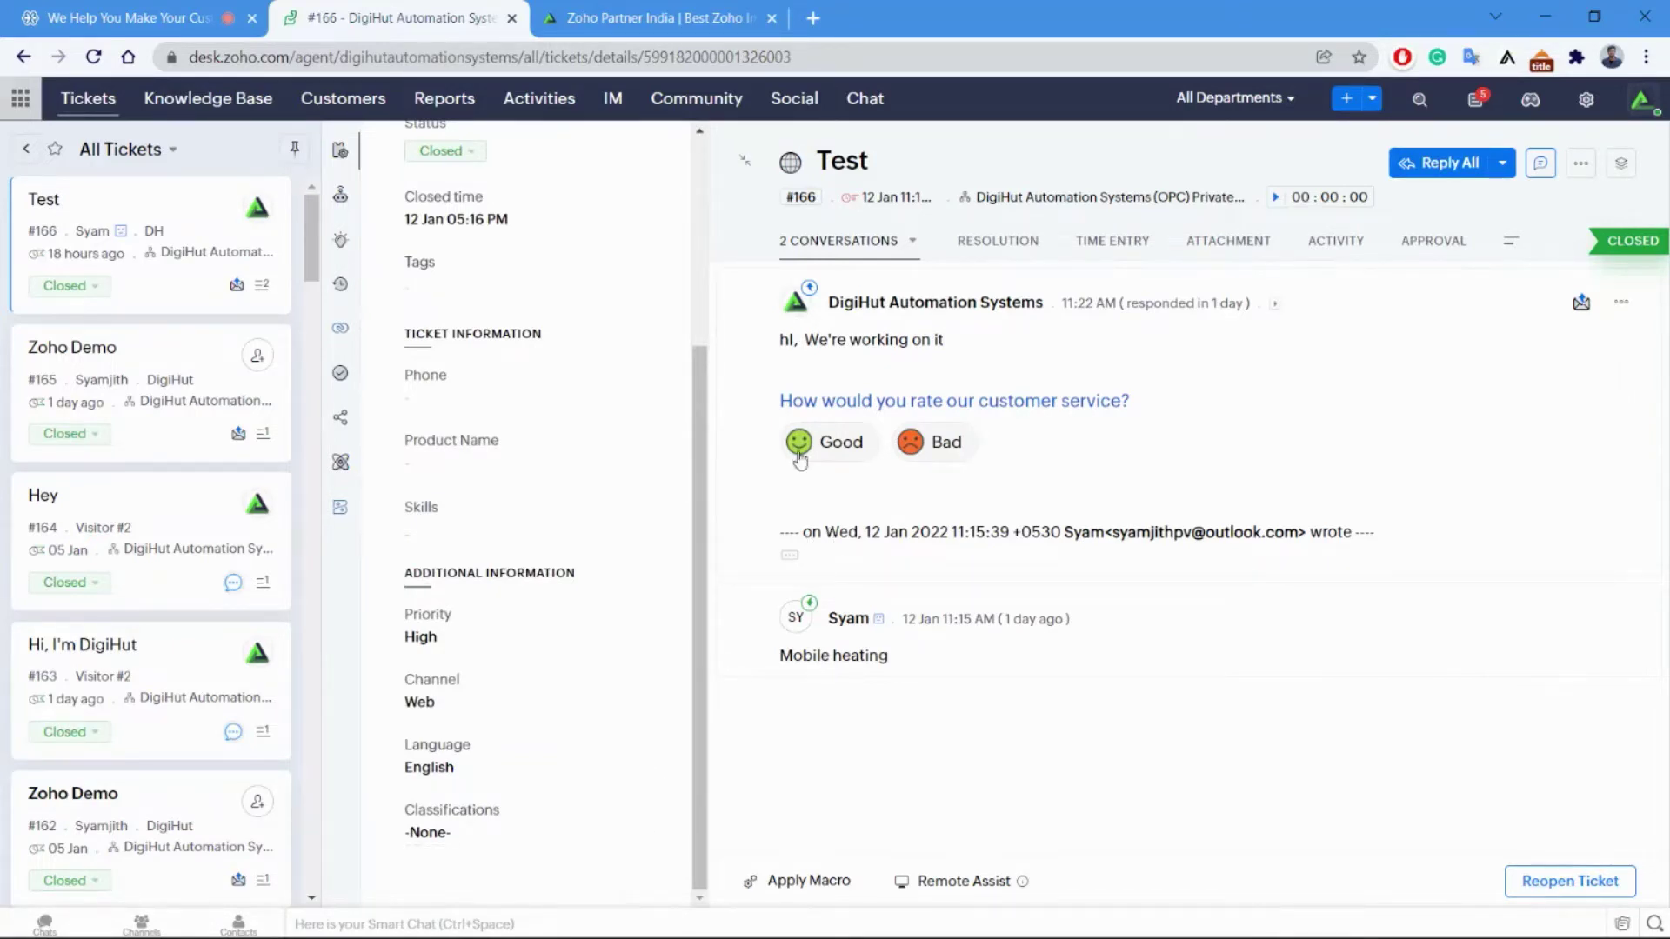
{"action": "scroll", "coordinate": [615, 391], "scroll_direction": "up", "scroll_amount": 4}
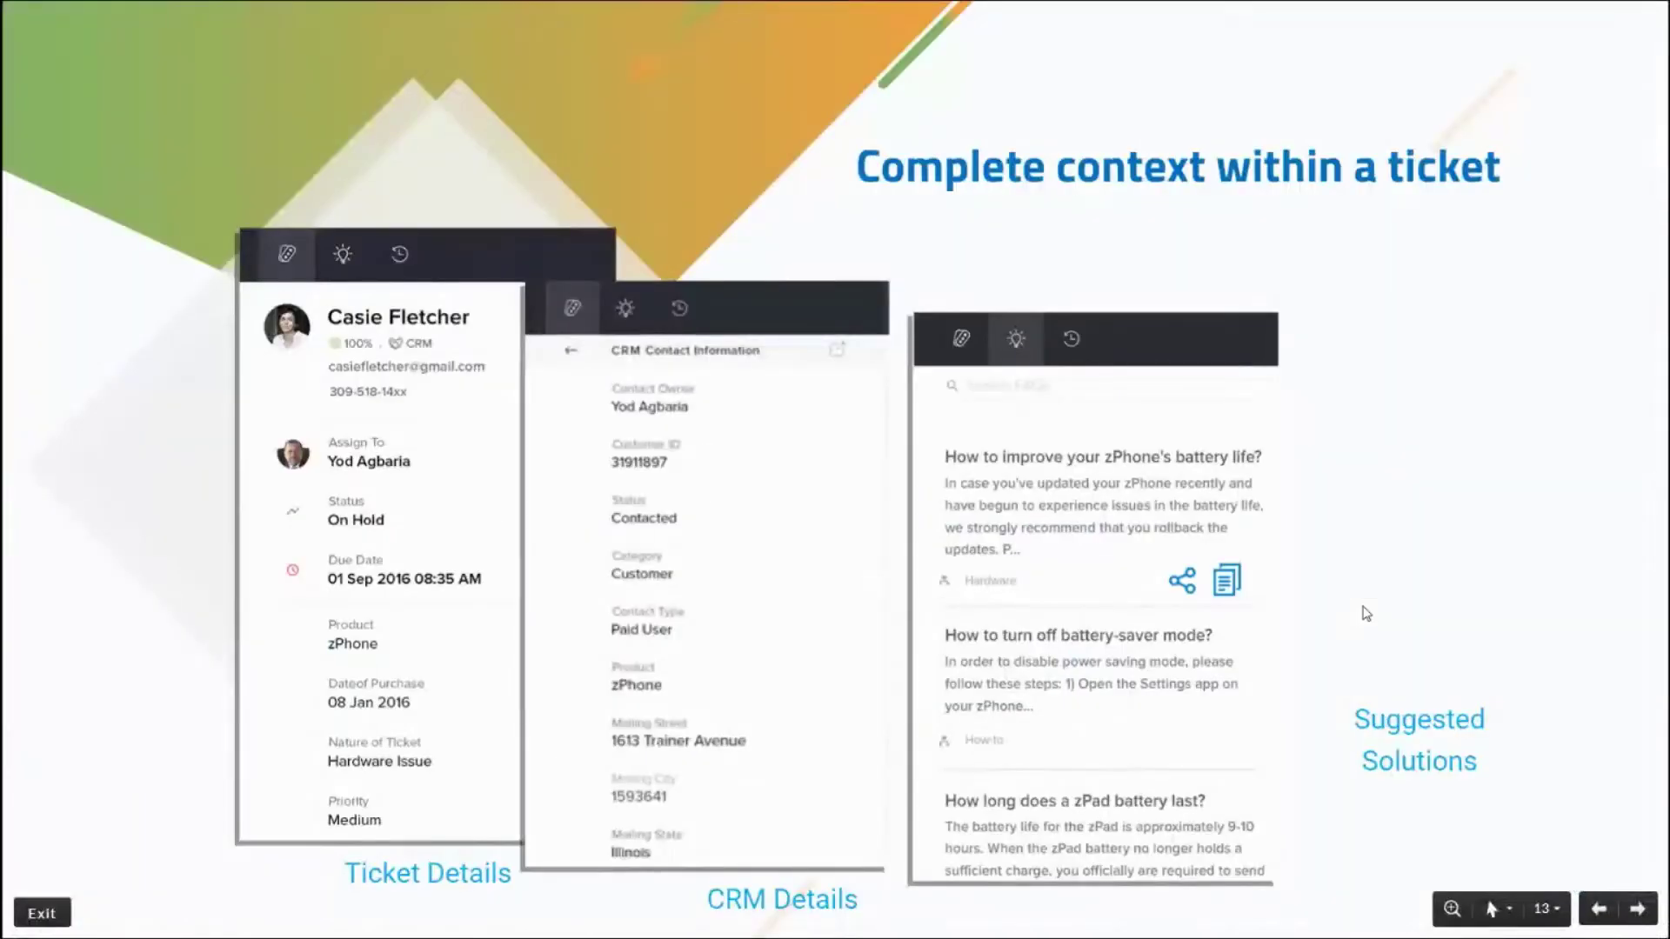
Step to the Agent Collision slide and back, then return to ticket #166 in Zoho Desk.
{"action": "key", "text": "Right"}
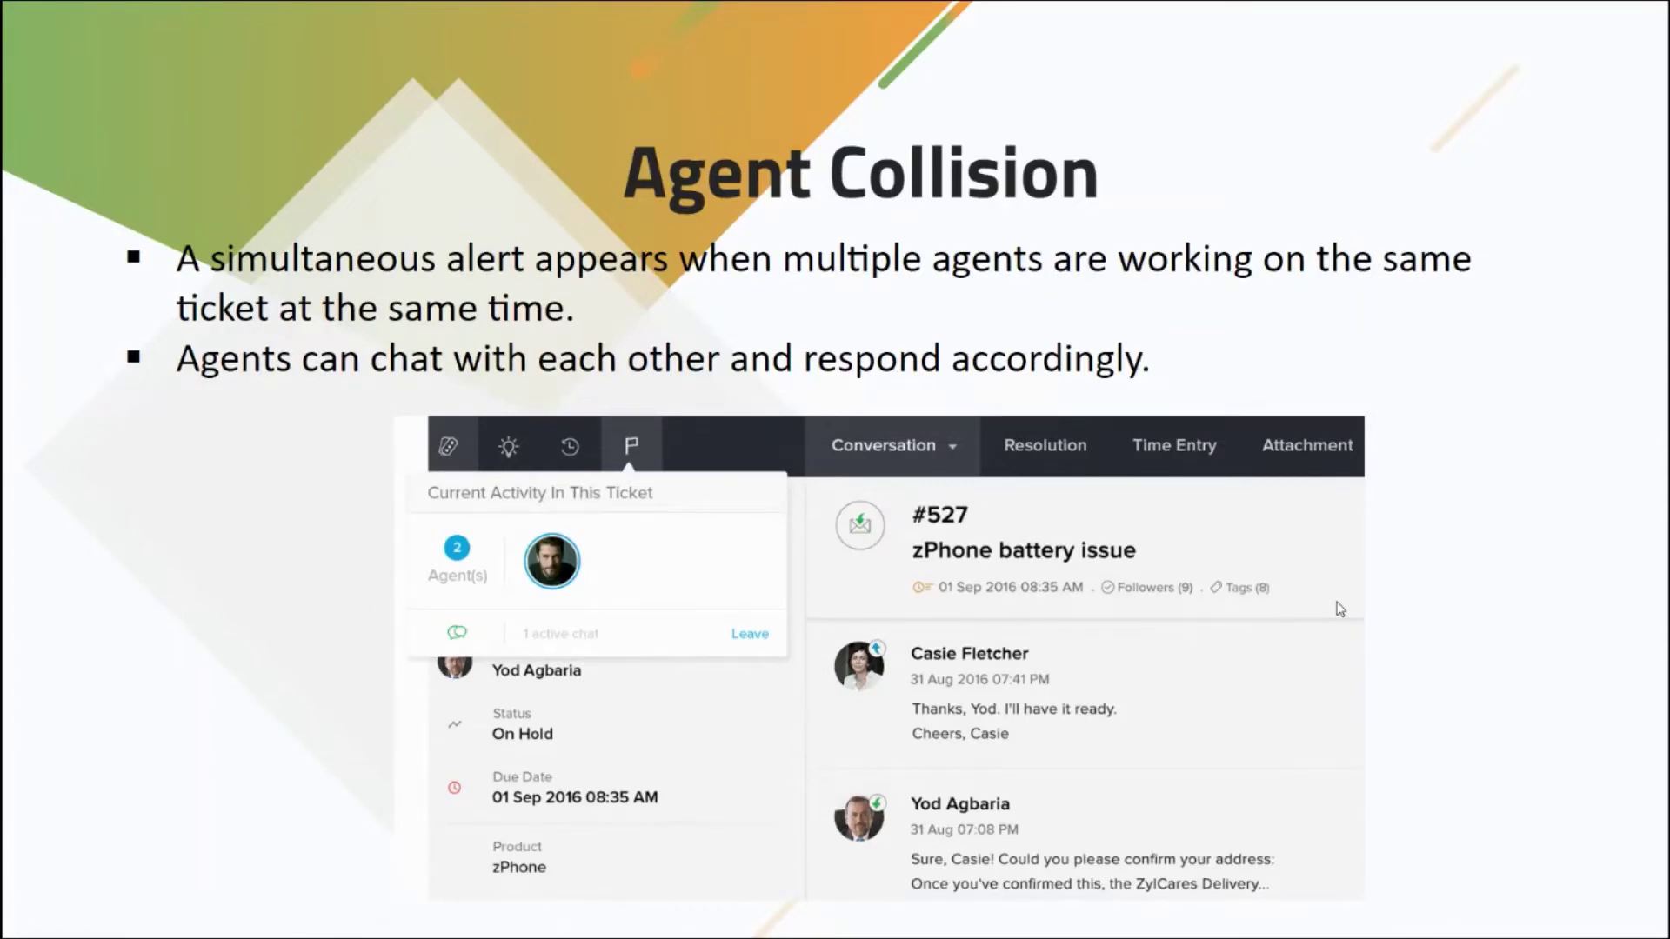
{"action": "key", "text": "Right"}
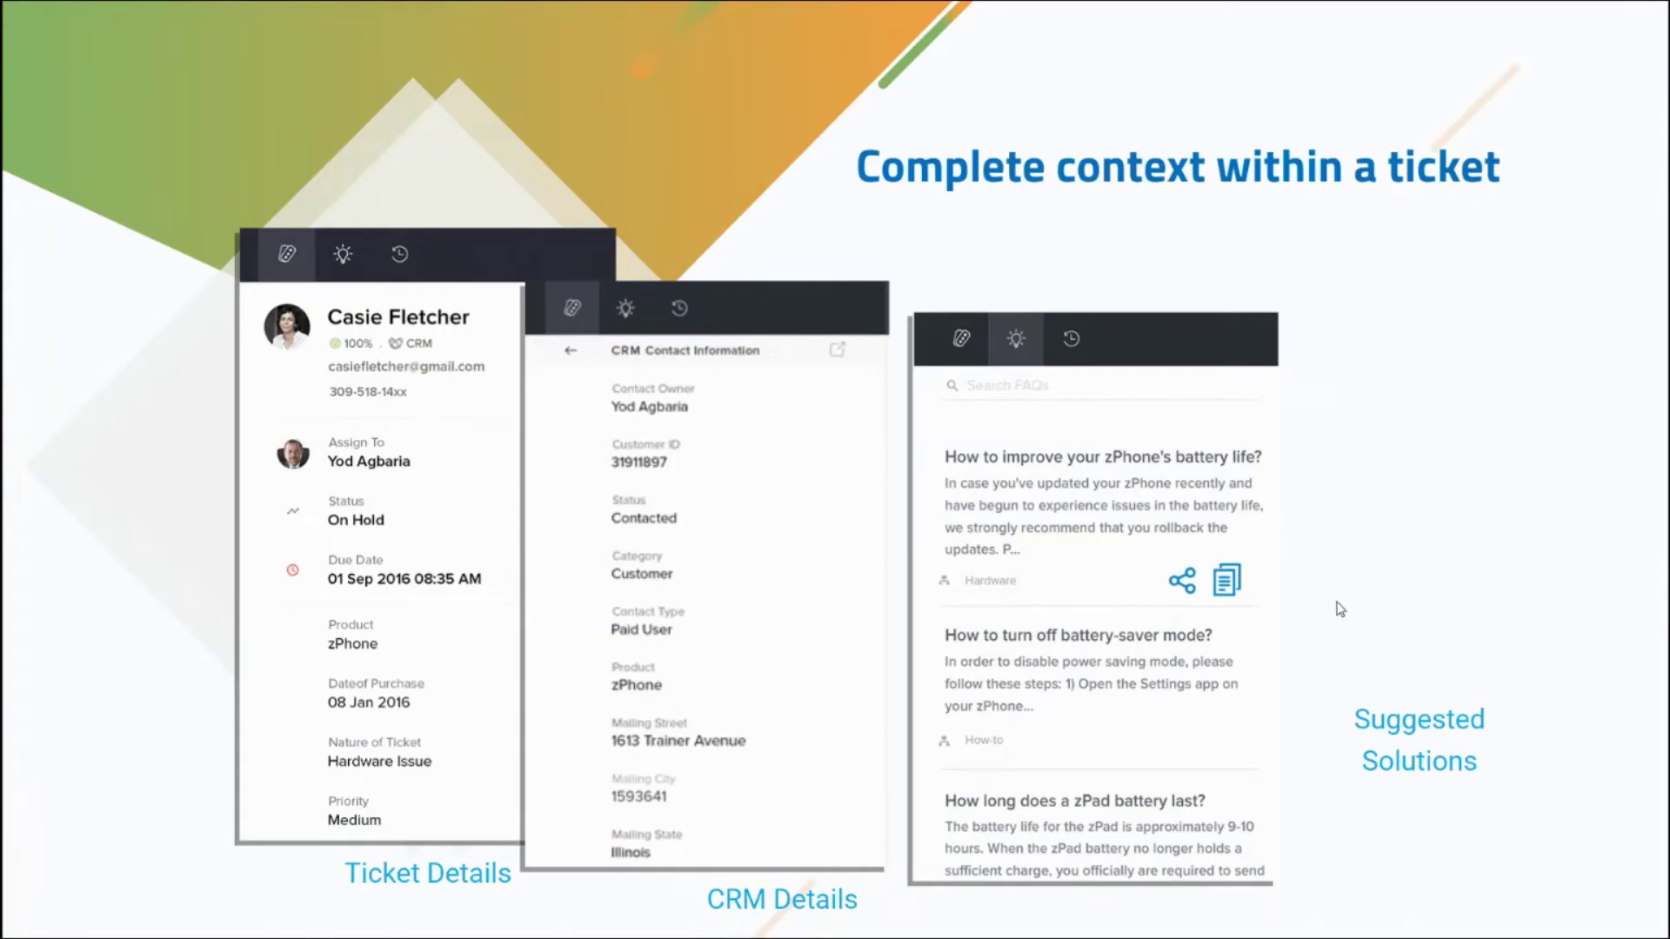
{"action": "key", "text": "alt+Tab"}
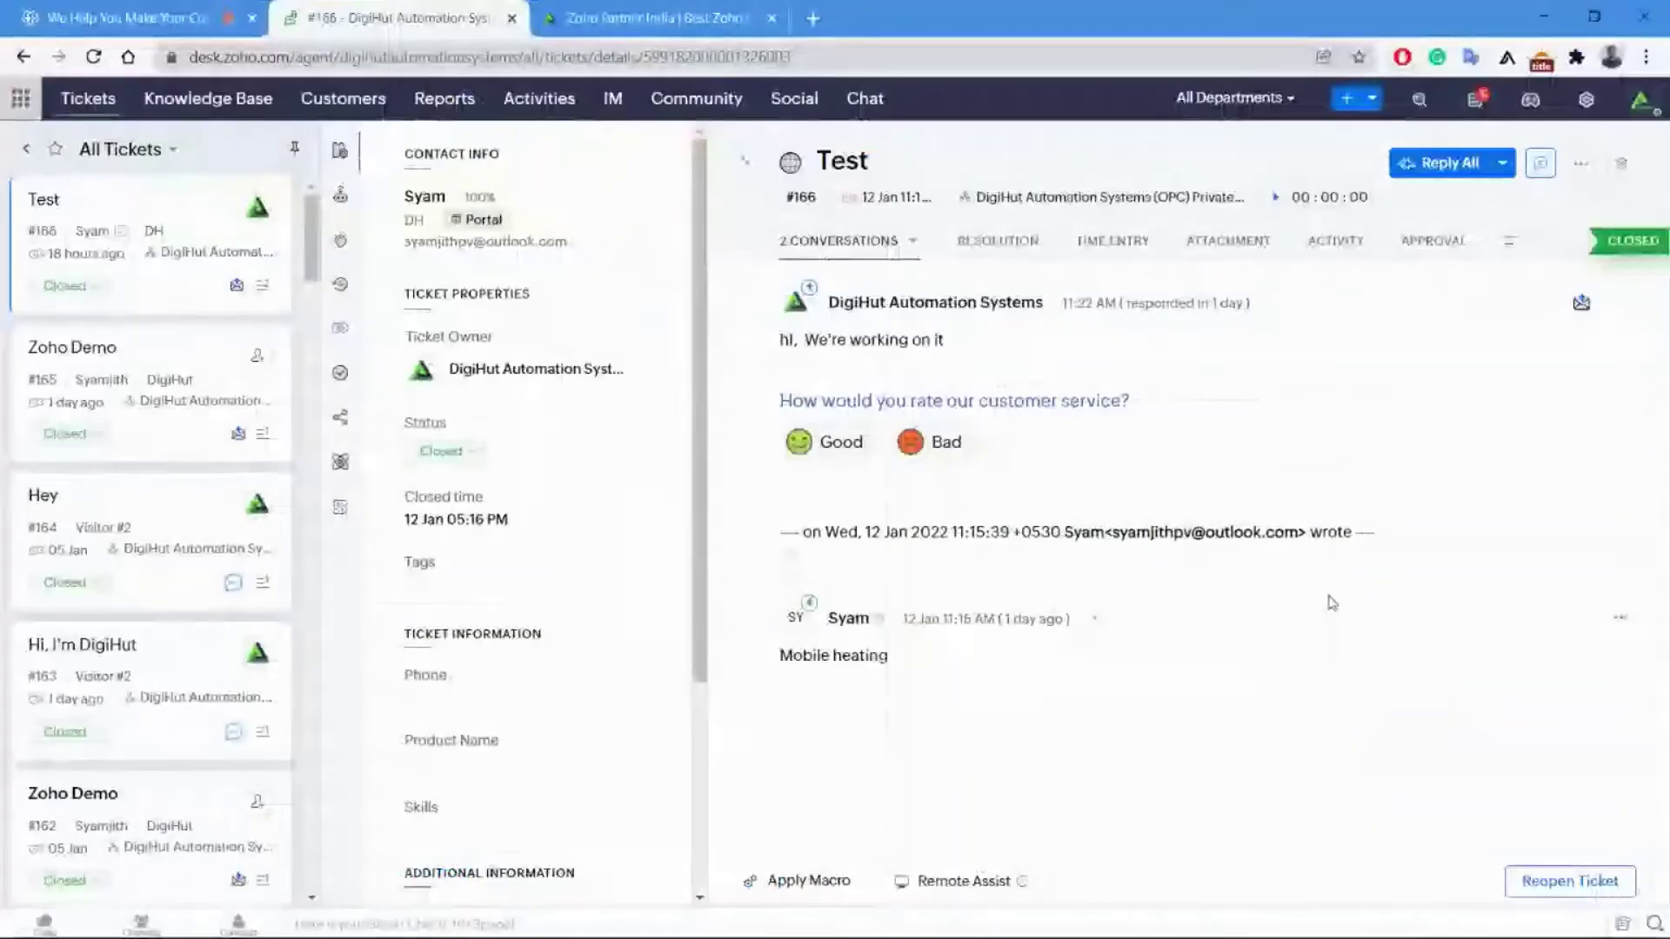
Start a Reply All draft on ticket #166, view Suggested Articles, and browse saved snippets.
{"action": "left_click", "coordinate": [1437, 166]}
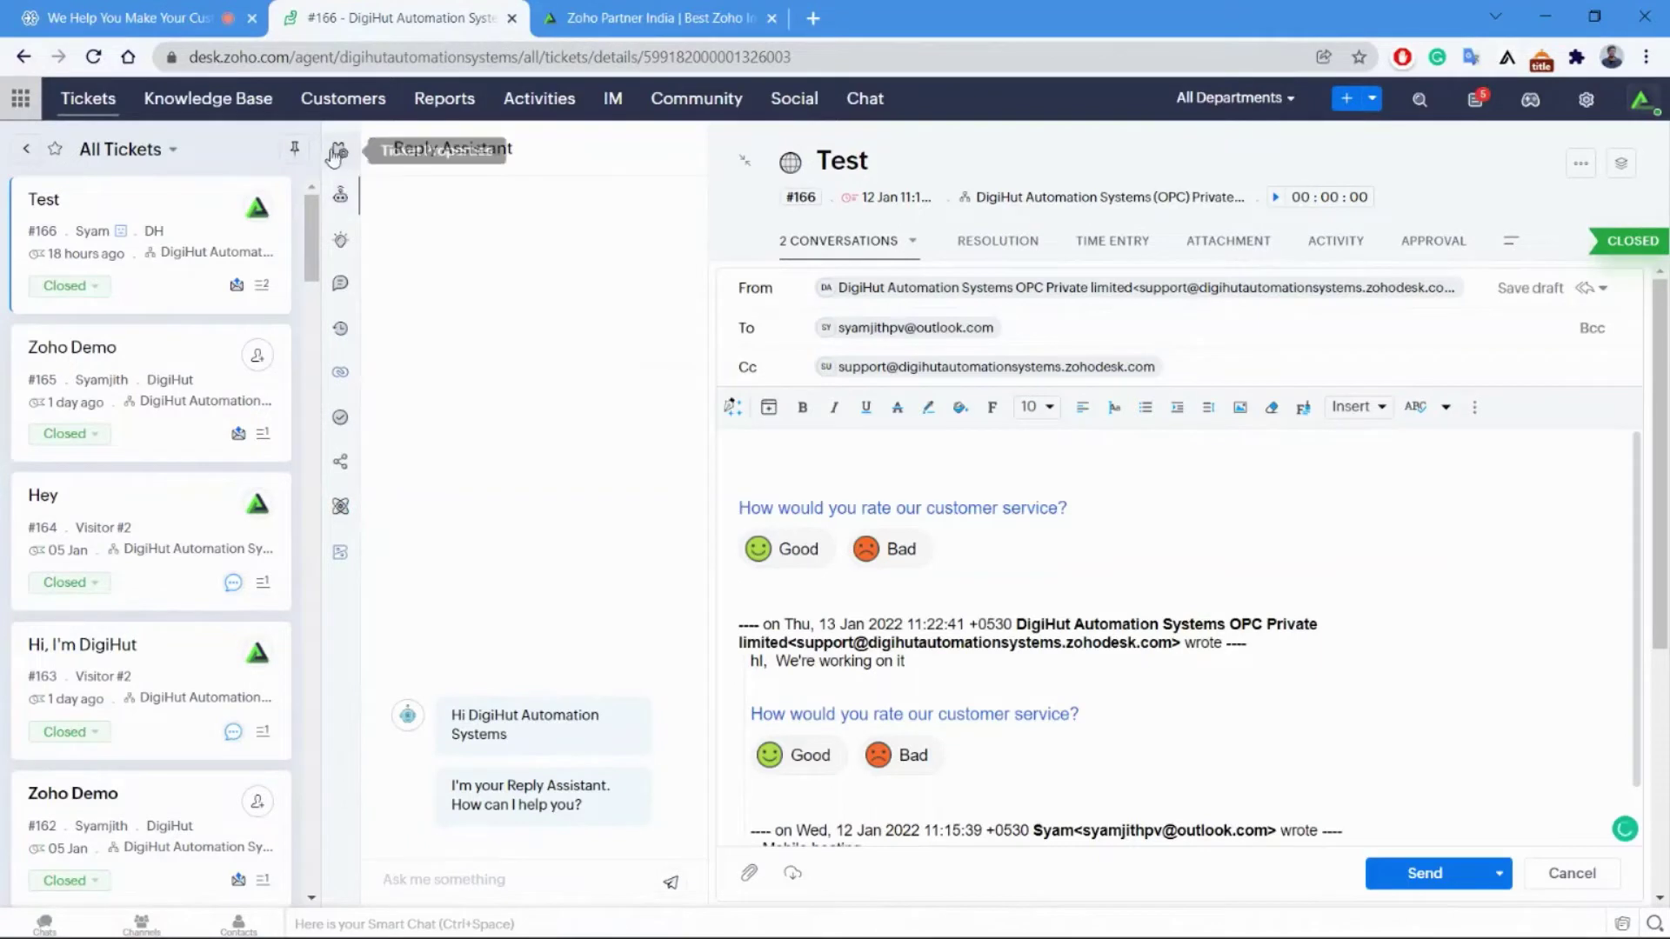
{"action": "left_click", "coordinate": [345, 251]}
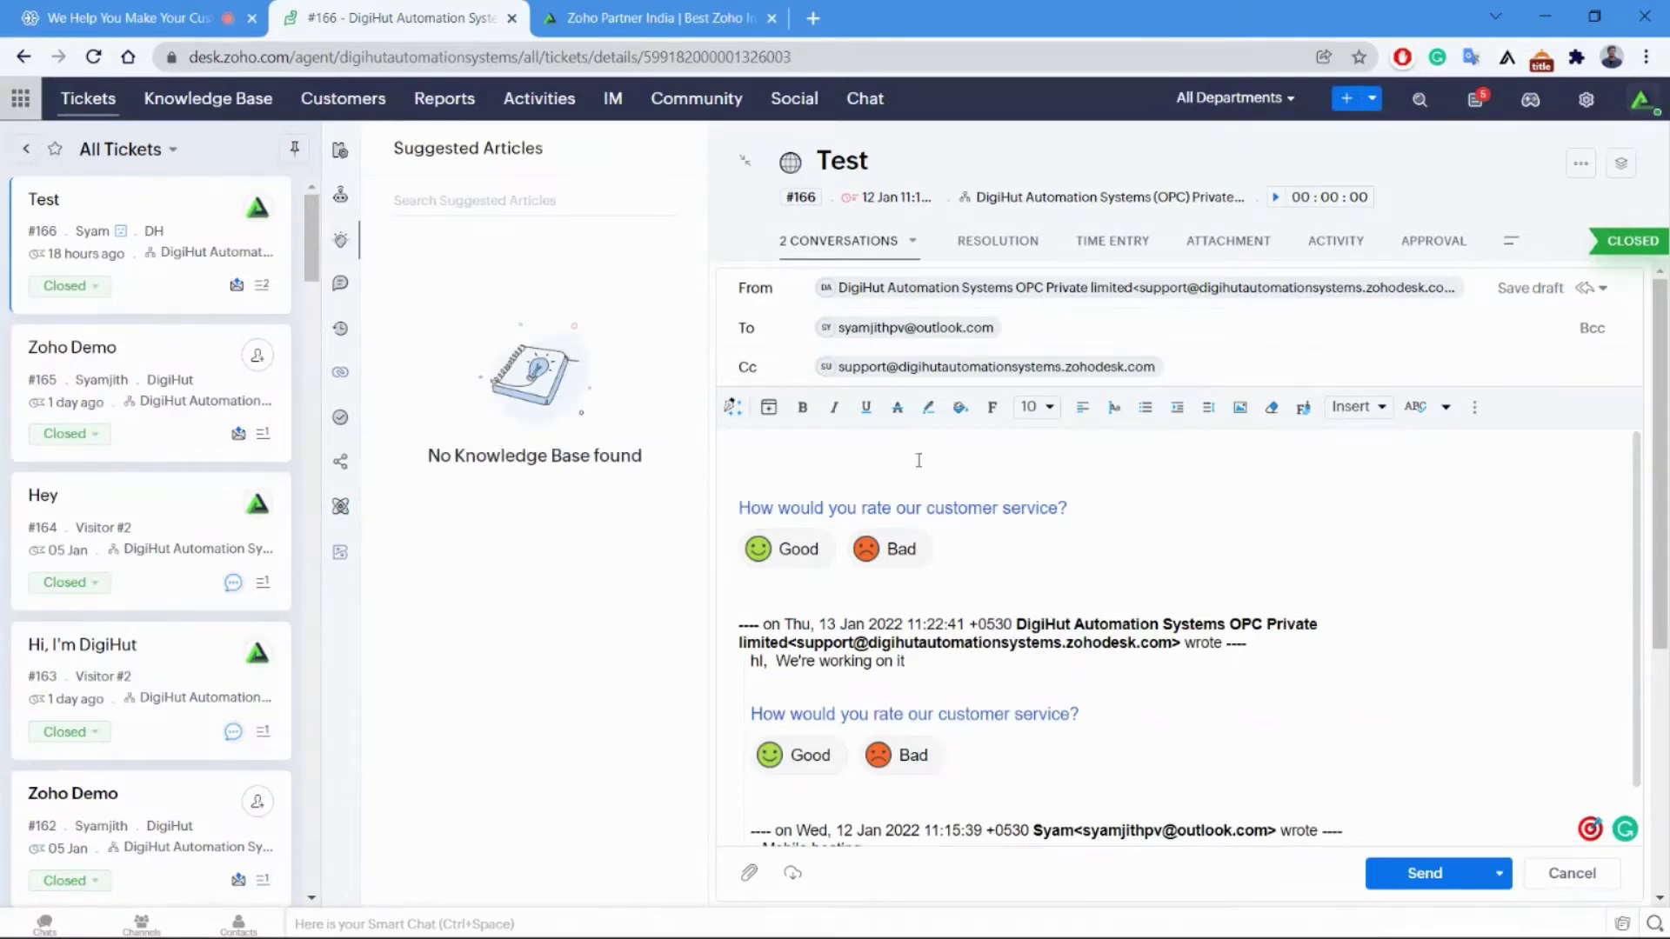
{"action": "left_click", "coordinate": [971, 481]}
{"action": "left_click", "coordinate": [732, 406]}
{"action": "left_click", "coordinate": [788, 455]}
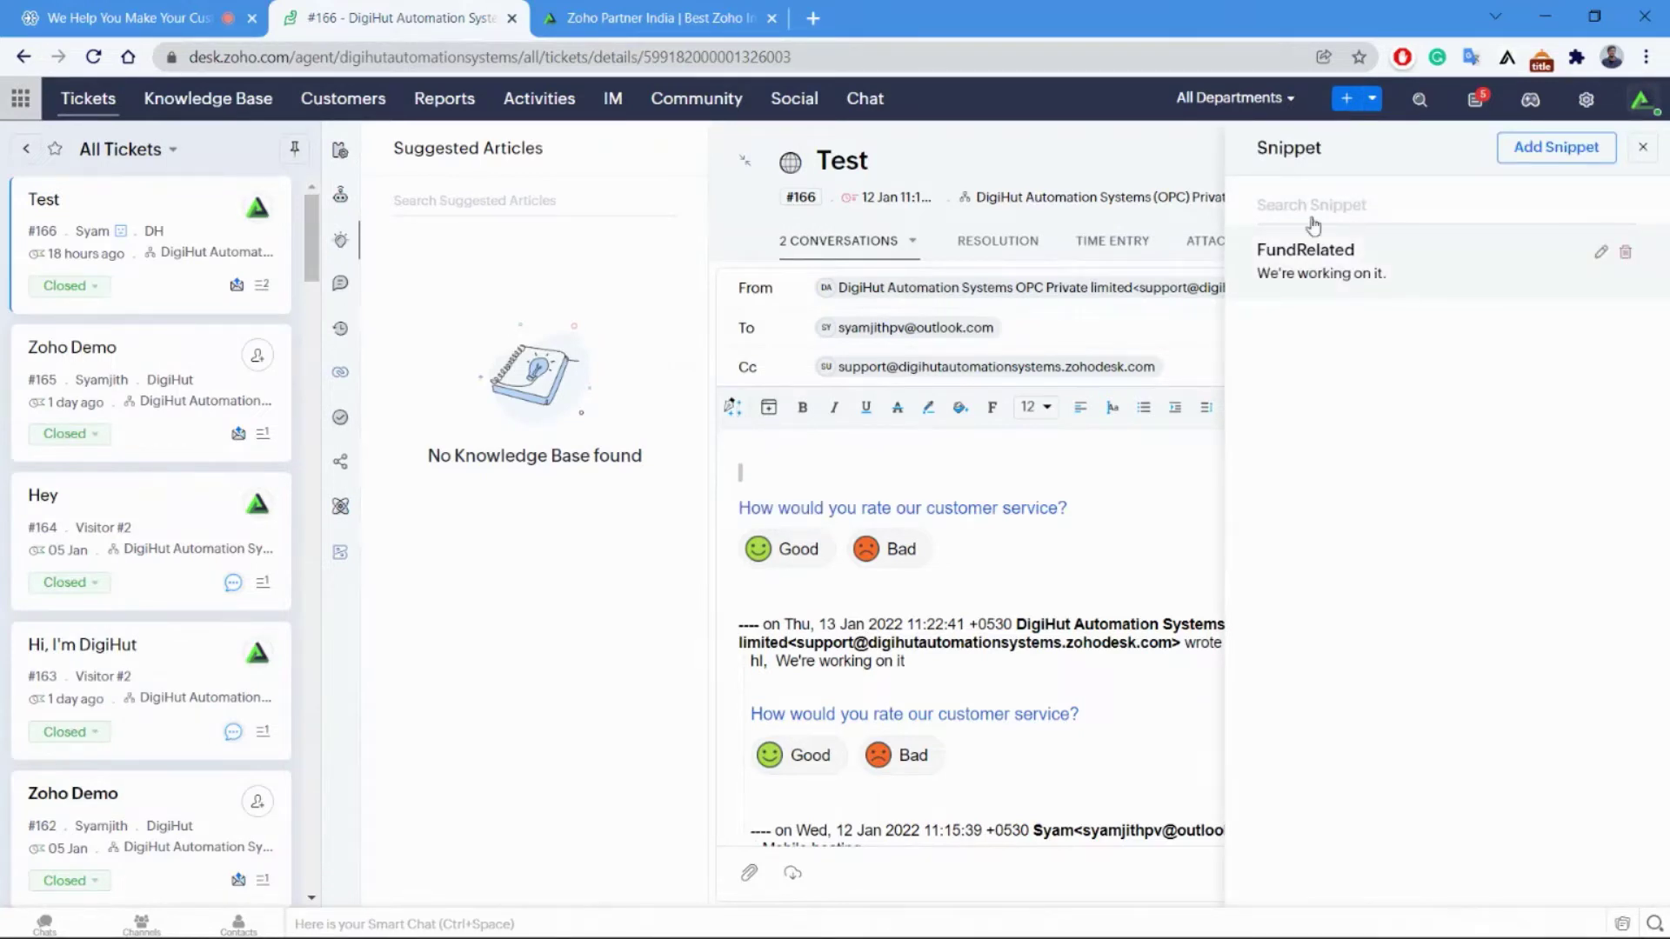
{"action": "left_click", "coordinate": [1145, 152]}
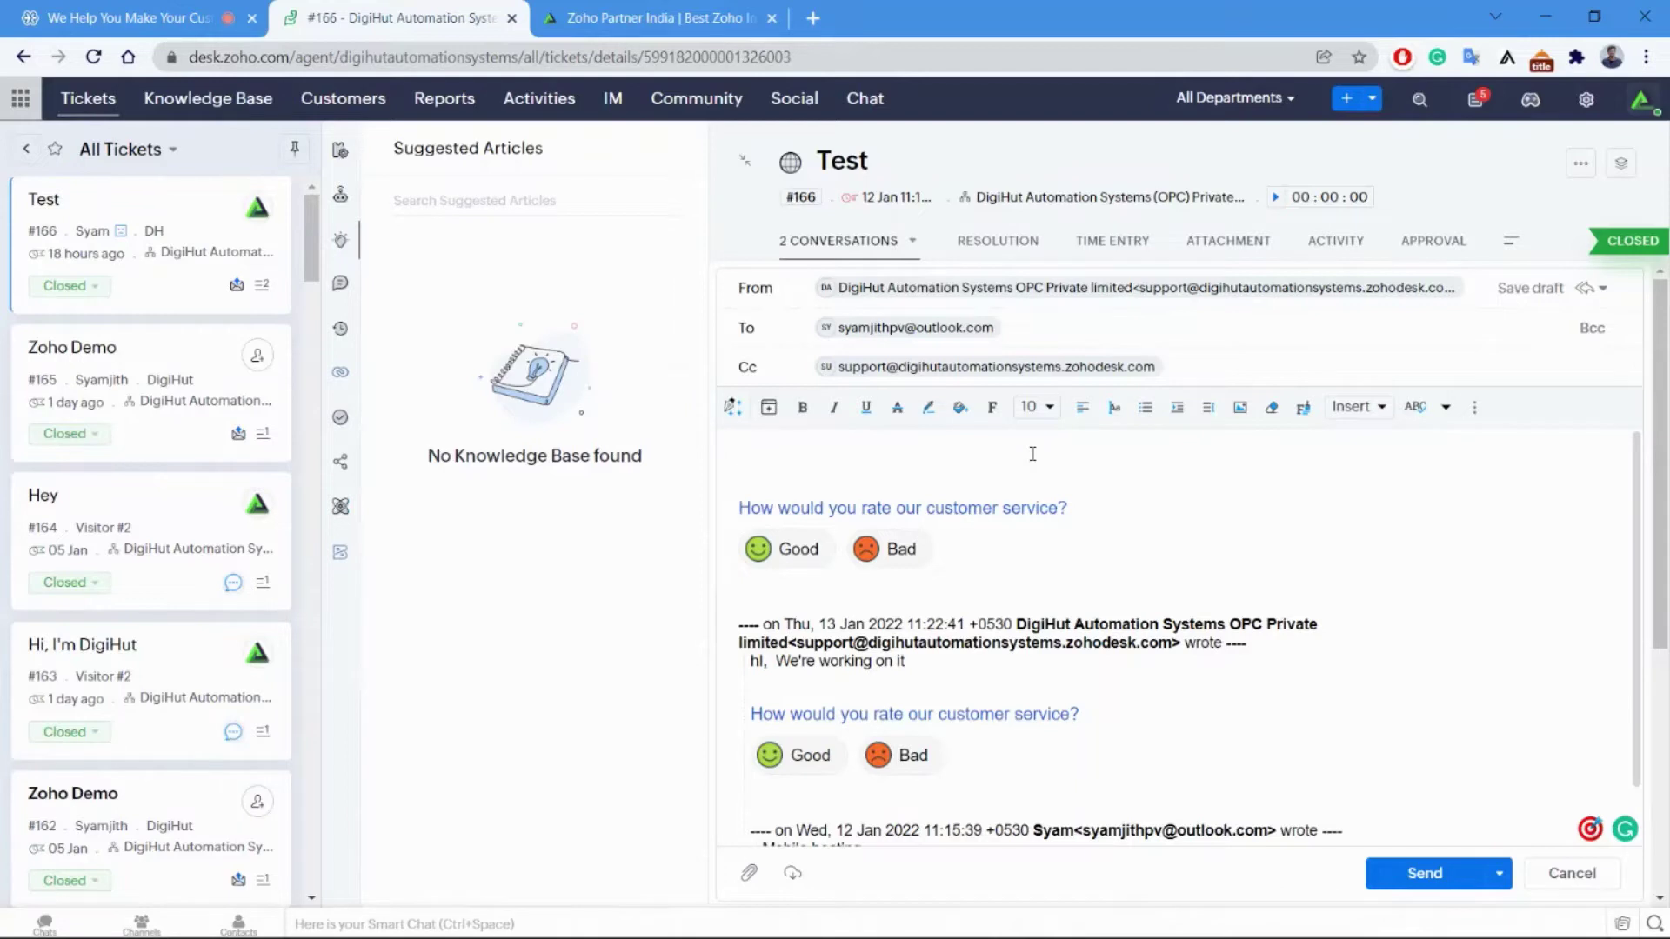
Insert the Contact Notification ticket-created template into the reply draft.
{"action": "left_click", "coordinate": [771, 408]}
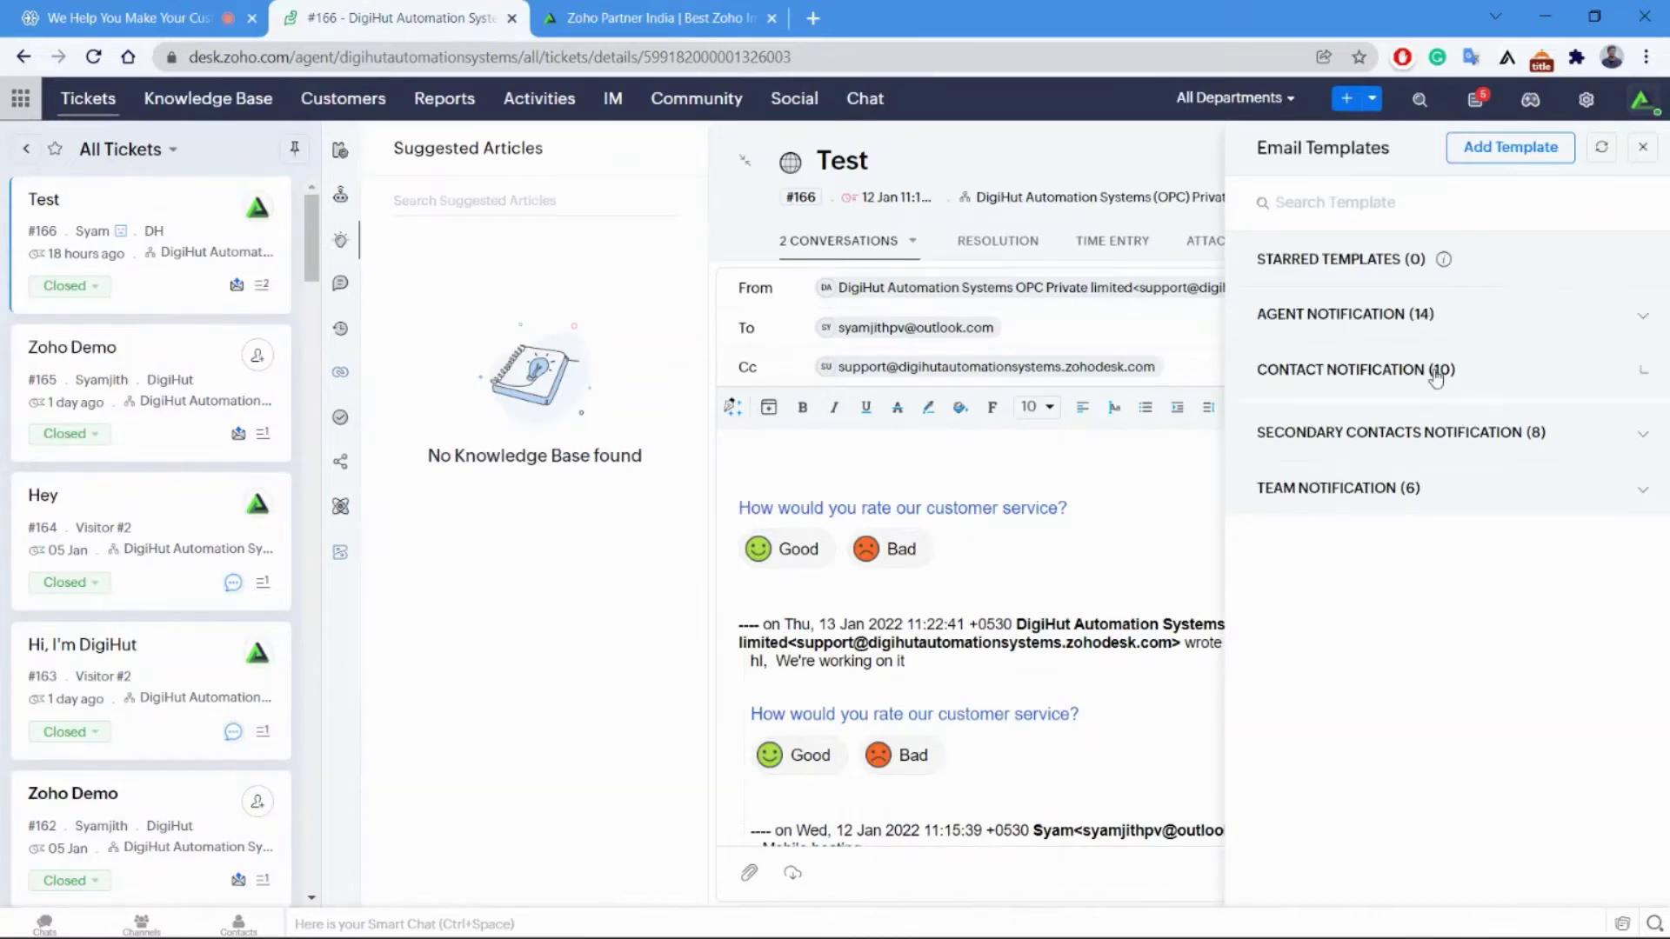
{"action": "left_click", "coordinate": [1437, 372]}
{"action": "left_click", "coordinate": [1369, 471]}
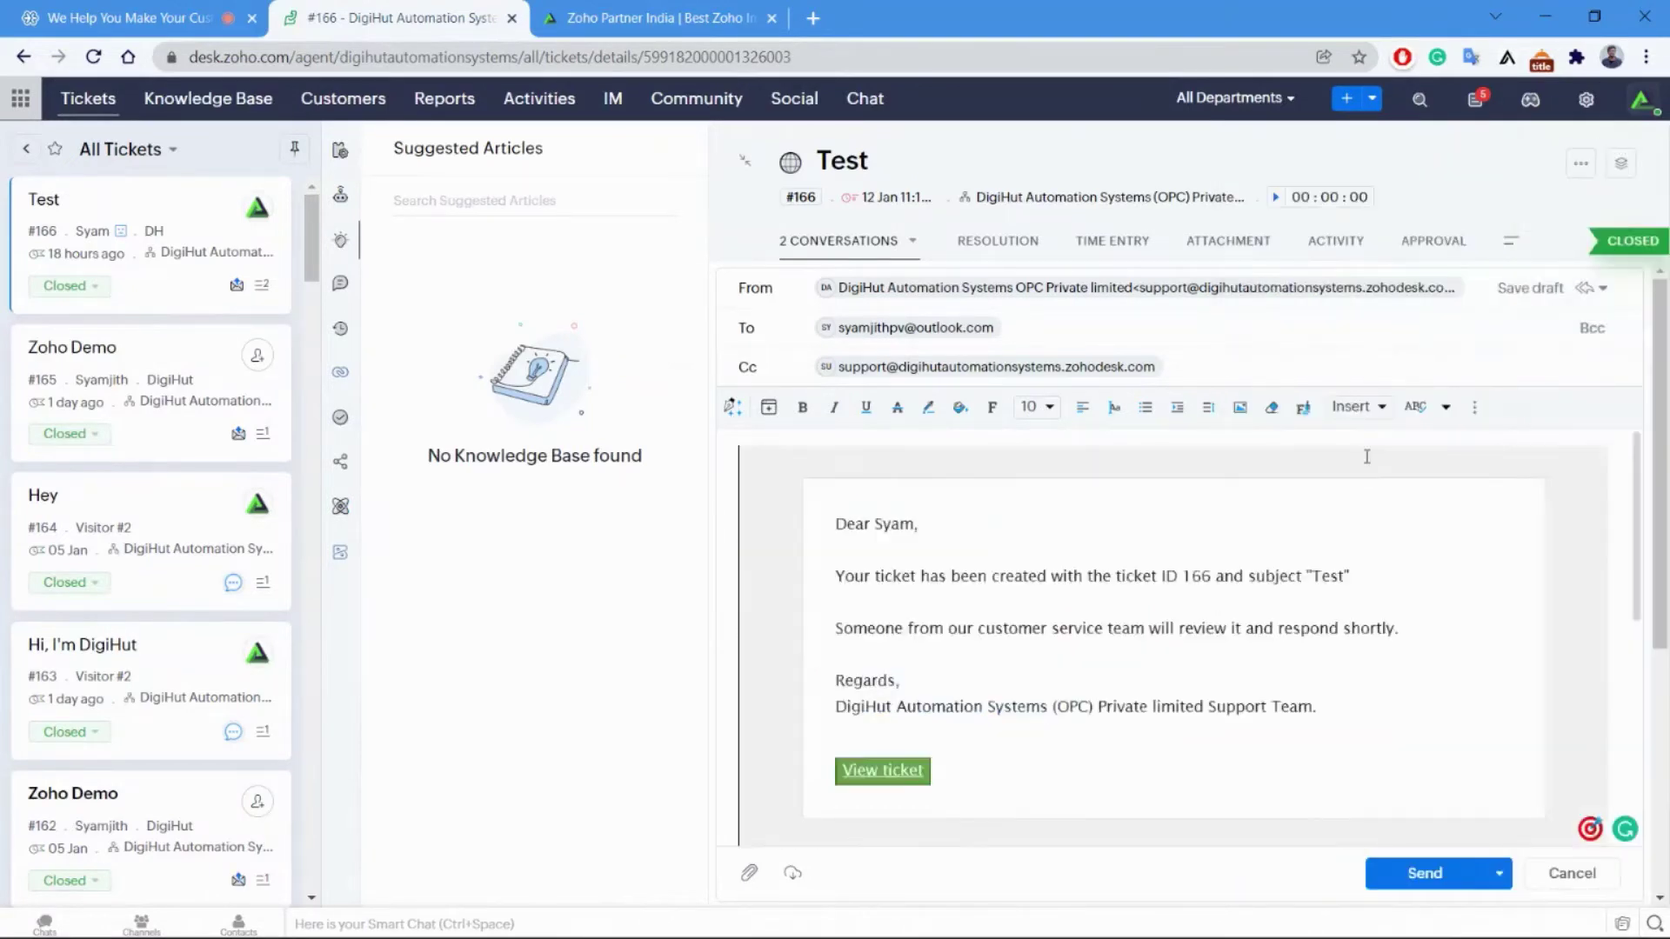
Review the templated reply, then discard it to open ticket #166's empty Time Entry tab.
{"action": "scroll", "coordinate": [1082, 548], "scroll_direction": "down", "scroll_amount": 3}
{"action": "scroll", "coordinate": [1082, 544], "scroll_direction": "up", "scroll_amount": 1}
{"action": "scroll", "coordinate": [1082, 545], "scroll_direction": "up", "scroll_amount": 1}
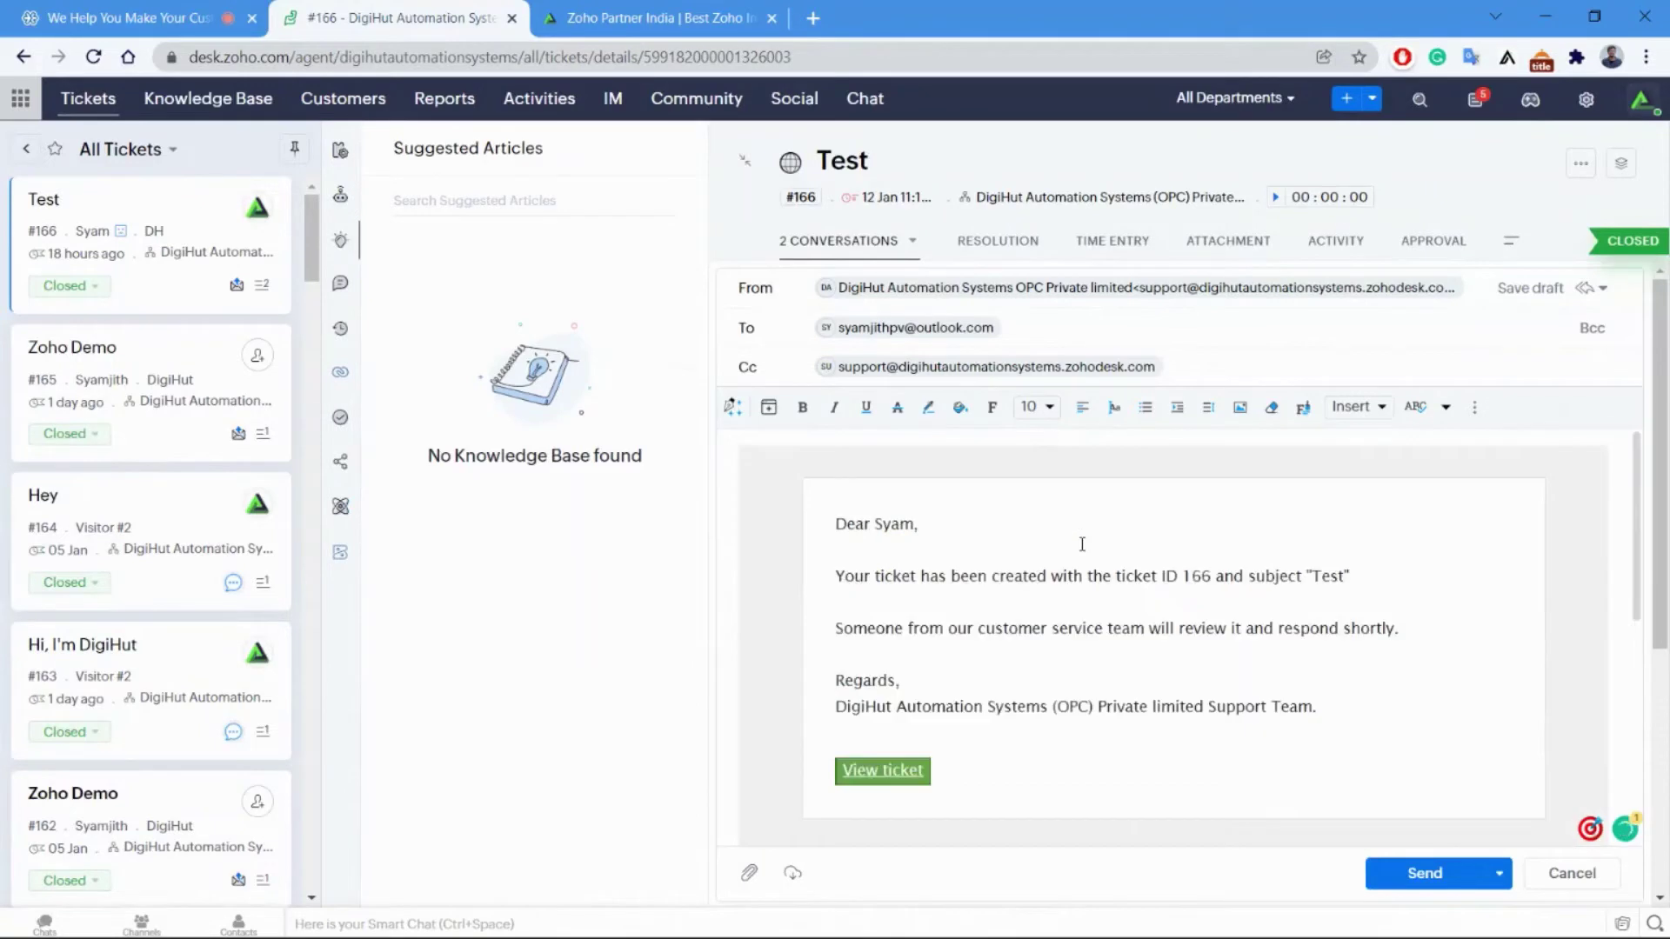
{"action": "scroll", "coordinate": [1082, 545], "scroll_direction": "down", "scroll_amount": 3}
{"action": "scroll", "coordinate": [1082, 544], "scroll_direction": "up", "scroll_amount": 3}
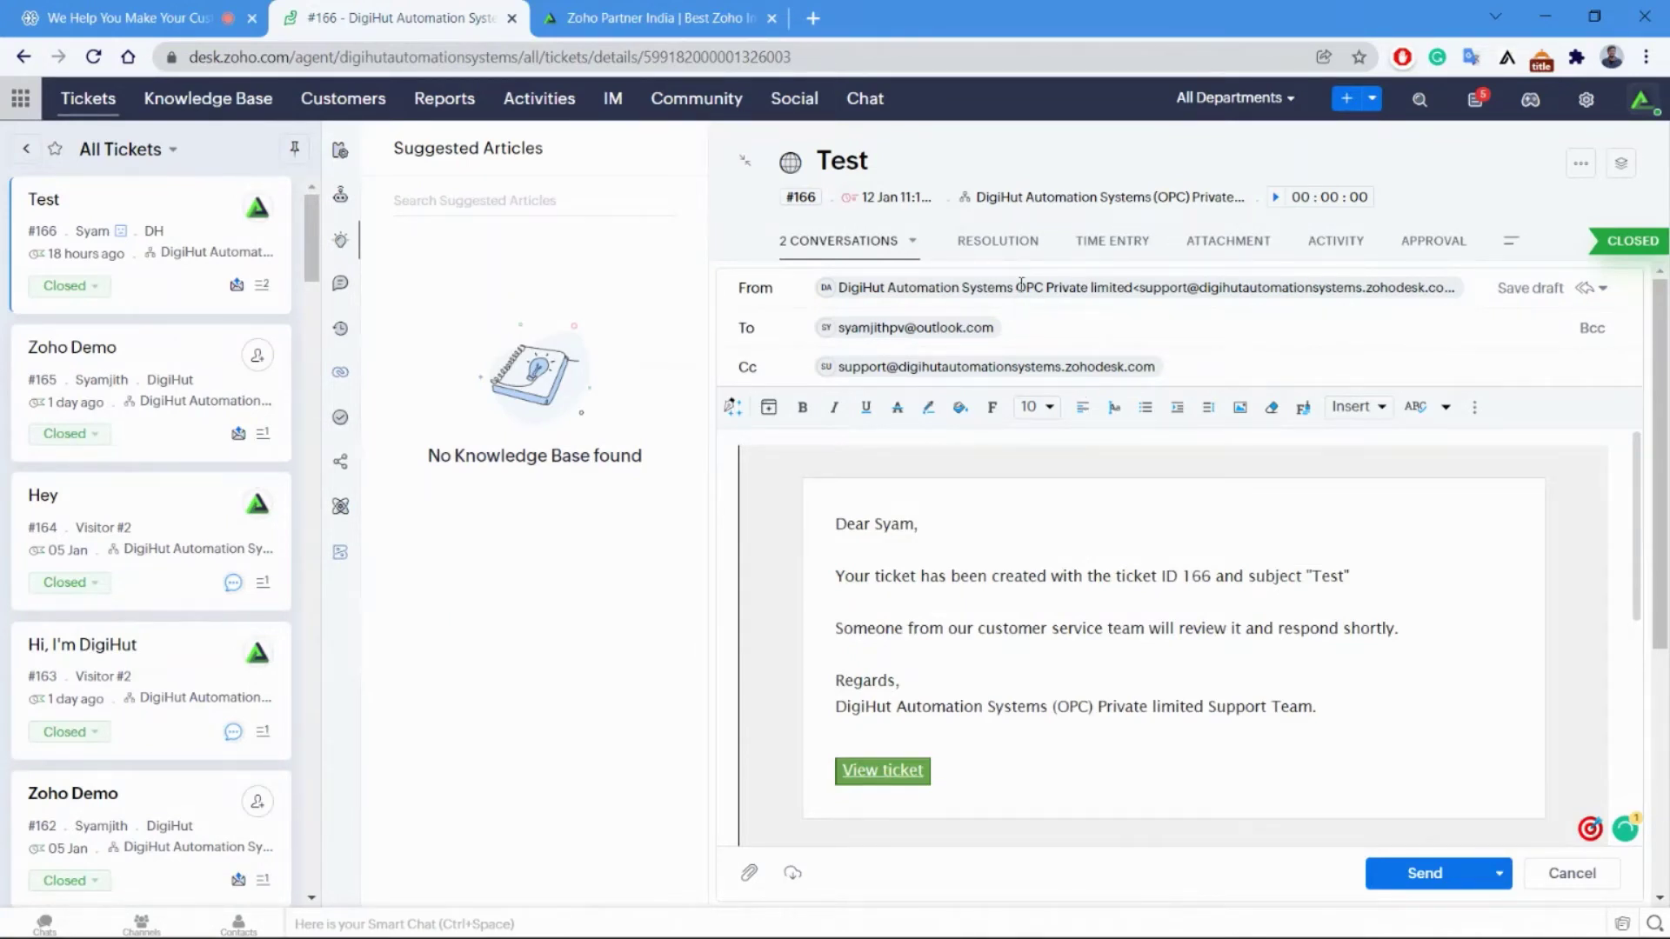
{"action": "left_click", "coordinate": [1137, 252]}
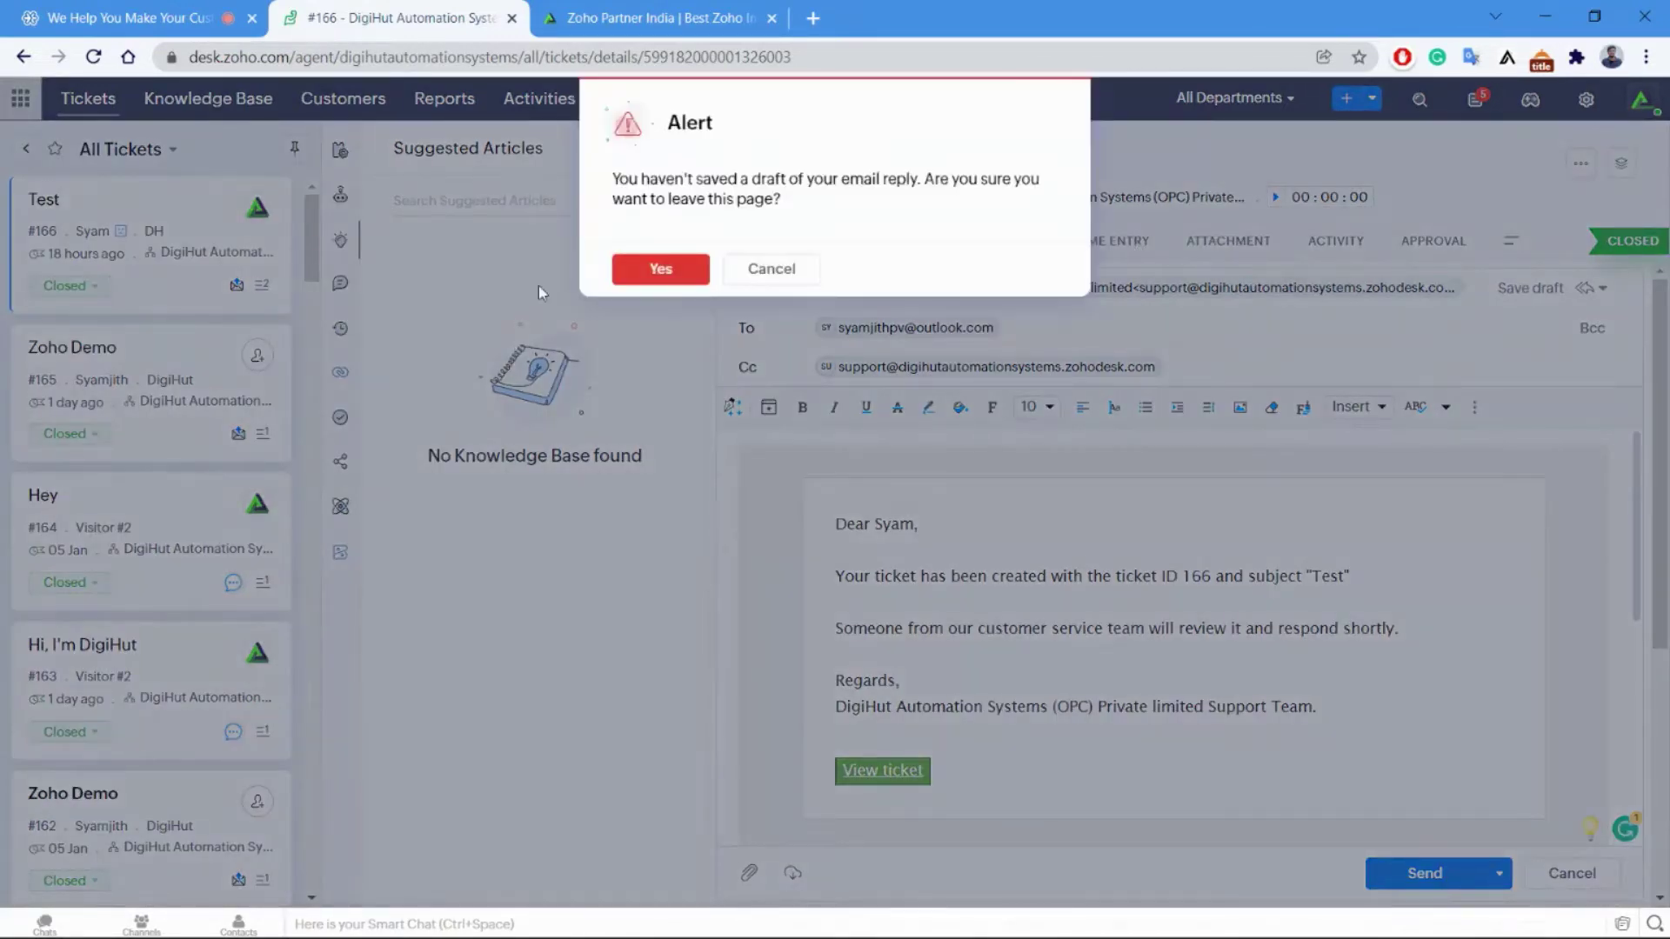
{"action": "left_click", "coordinate": [663, 269]}
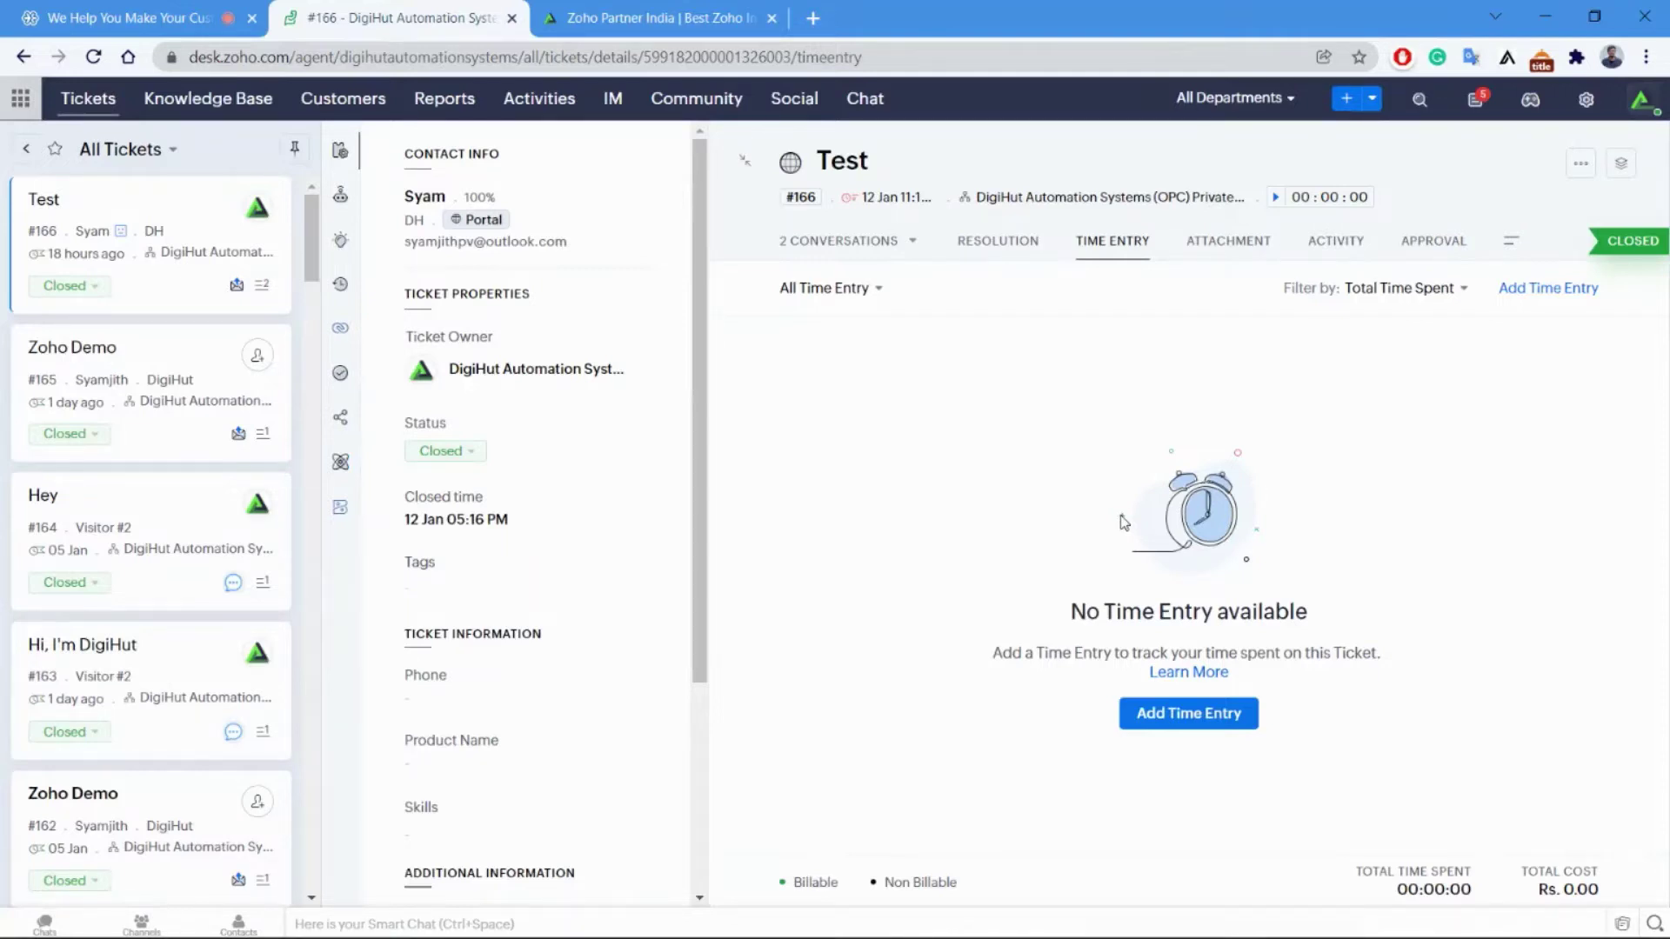
Browse ticket #166's Attachment and Activity tabs and the Add Activity options, ending on Approval.
{"action": "left_click", "coordinate": [1196, 244]}
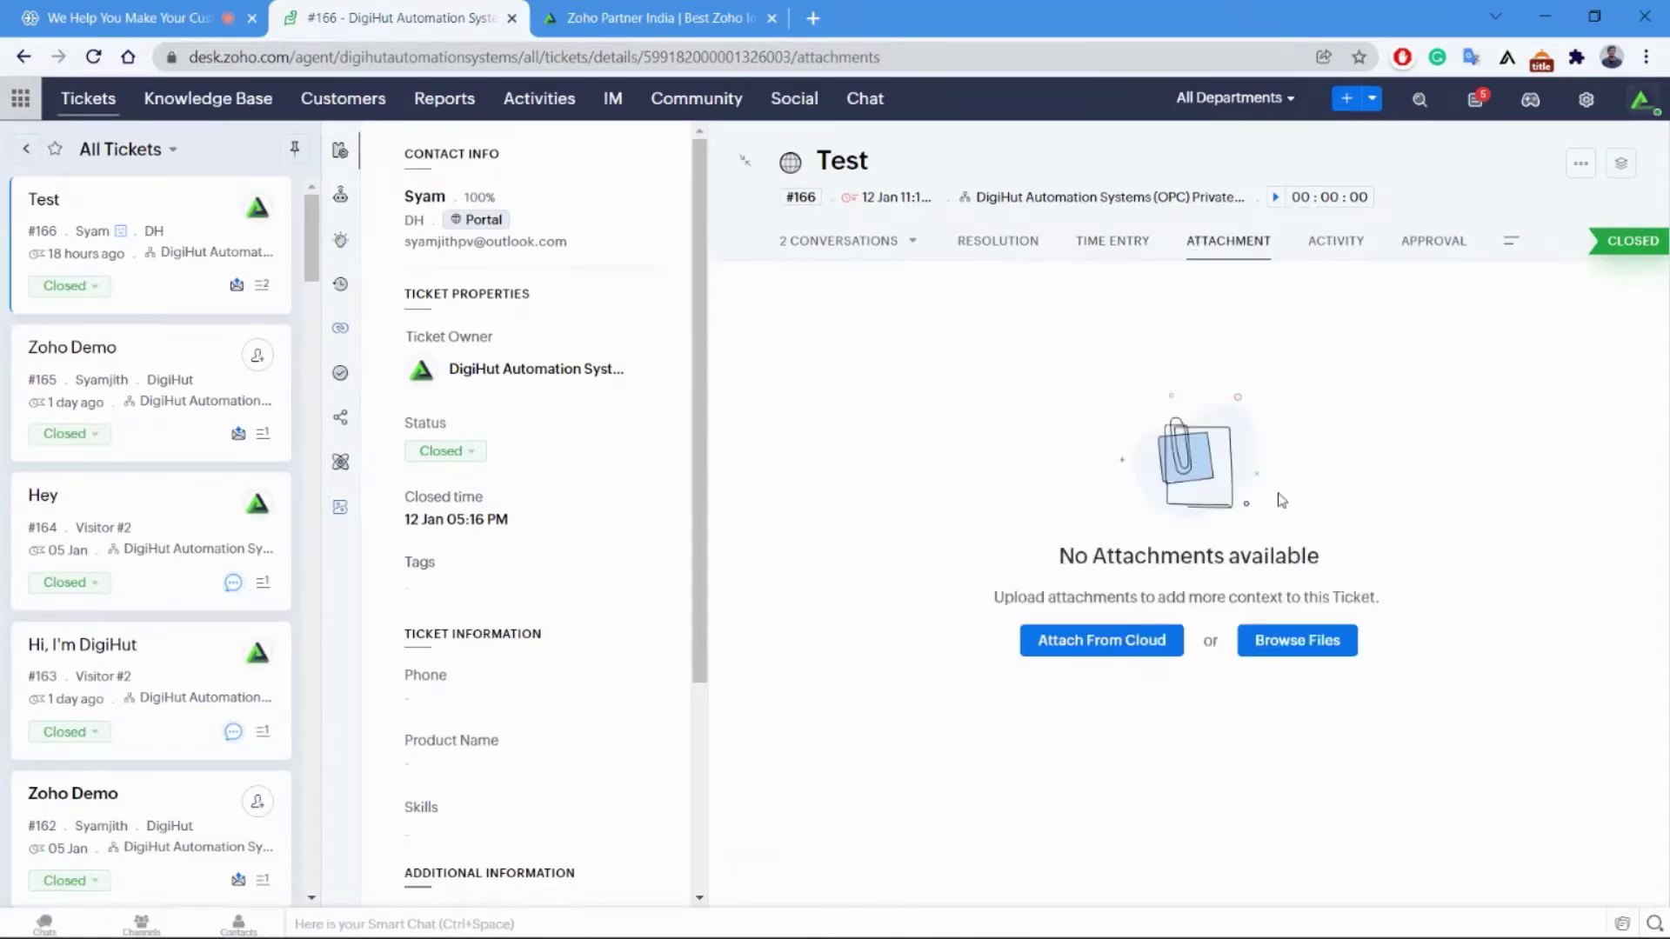
{"action": "left_click", "coordinate": [1340, 242]}
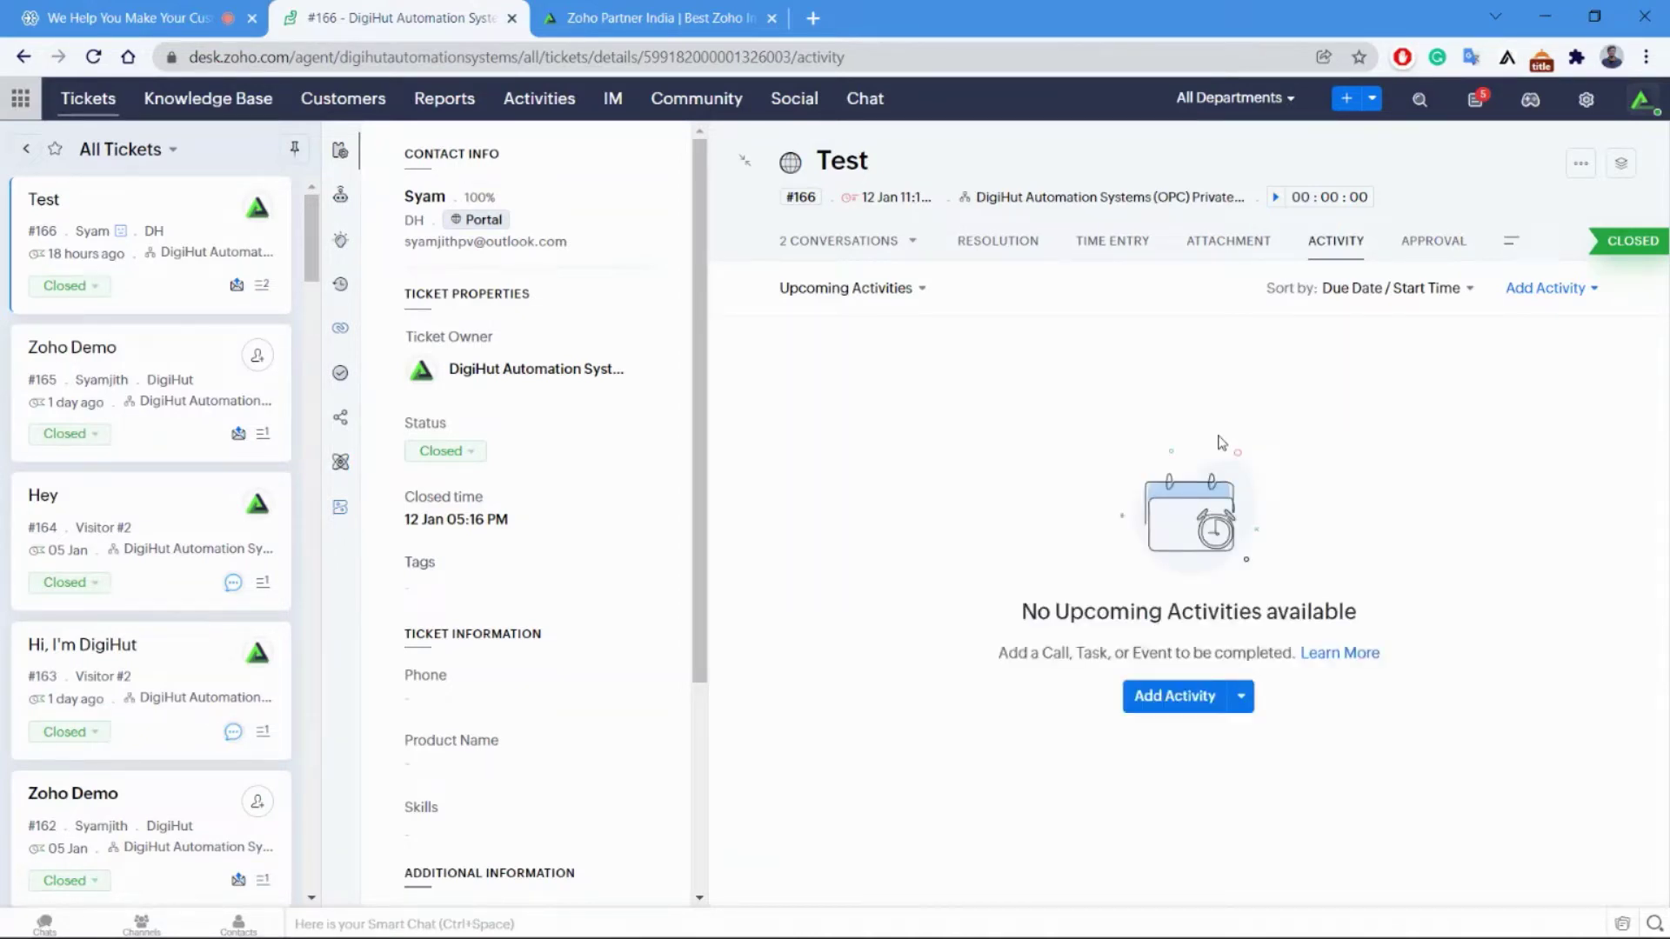
{"action": "left_click", "coordinate": [1241, 704]}
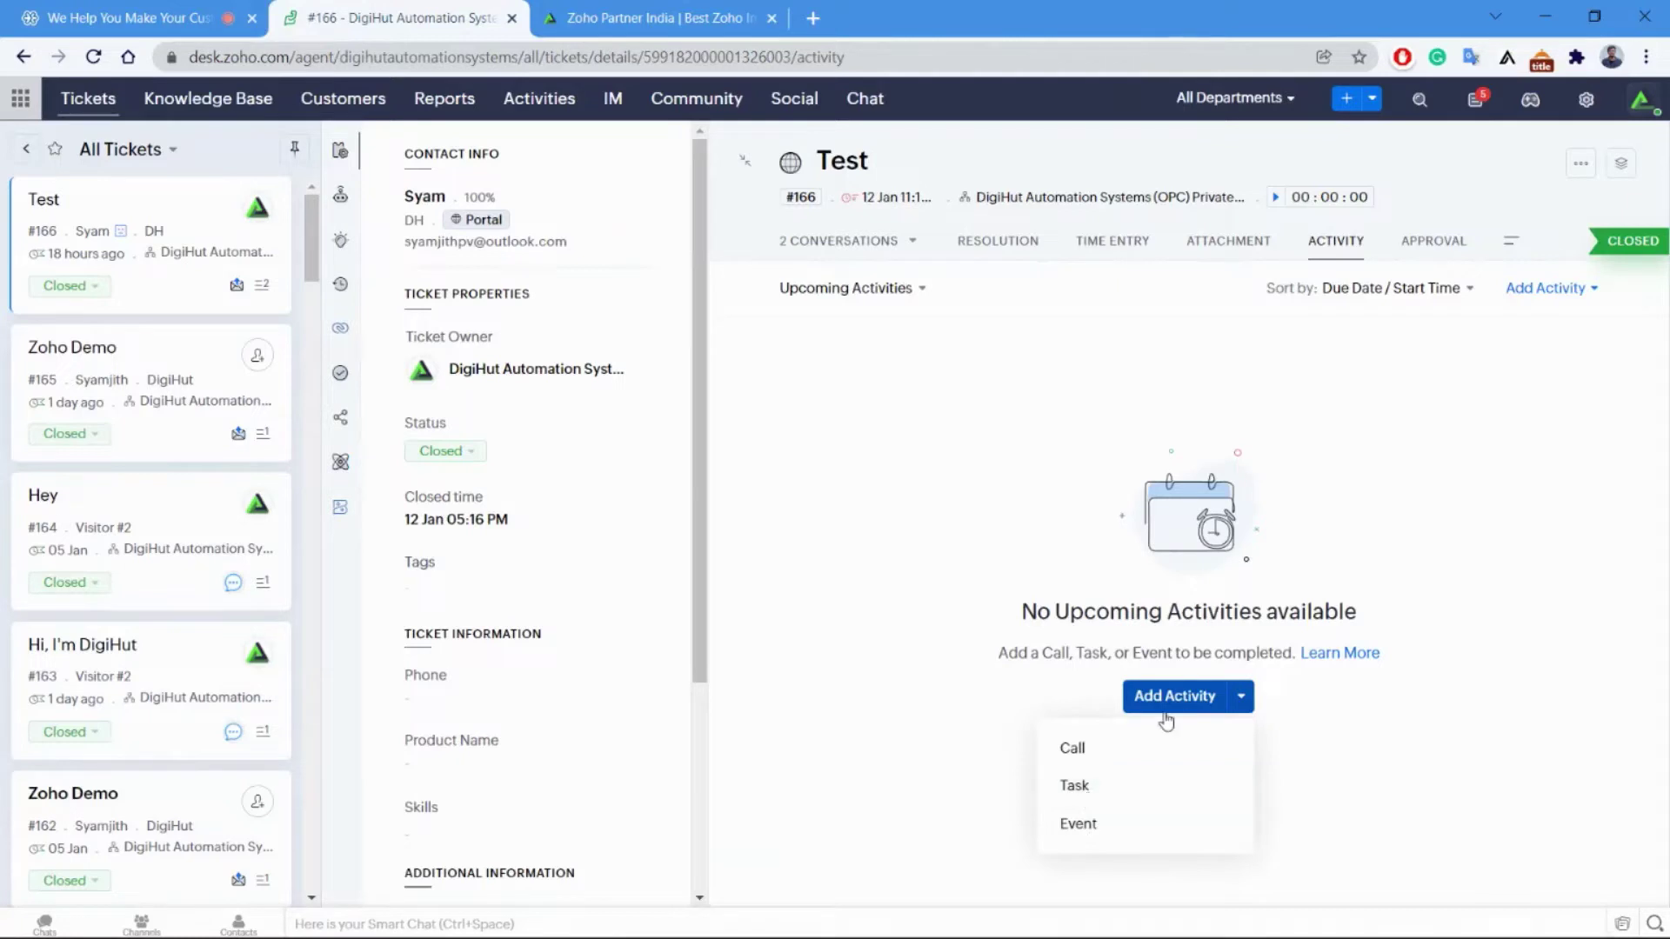
{"action": "left_click", "coordinate": [1437, 248]}
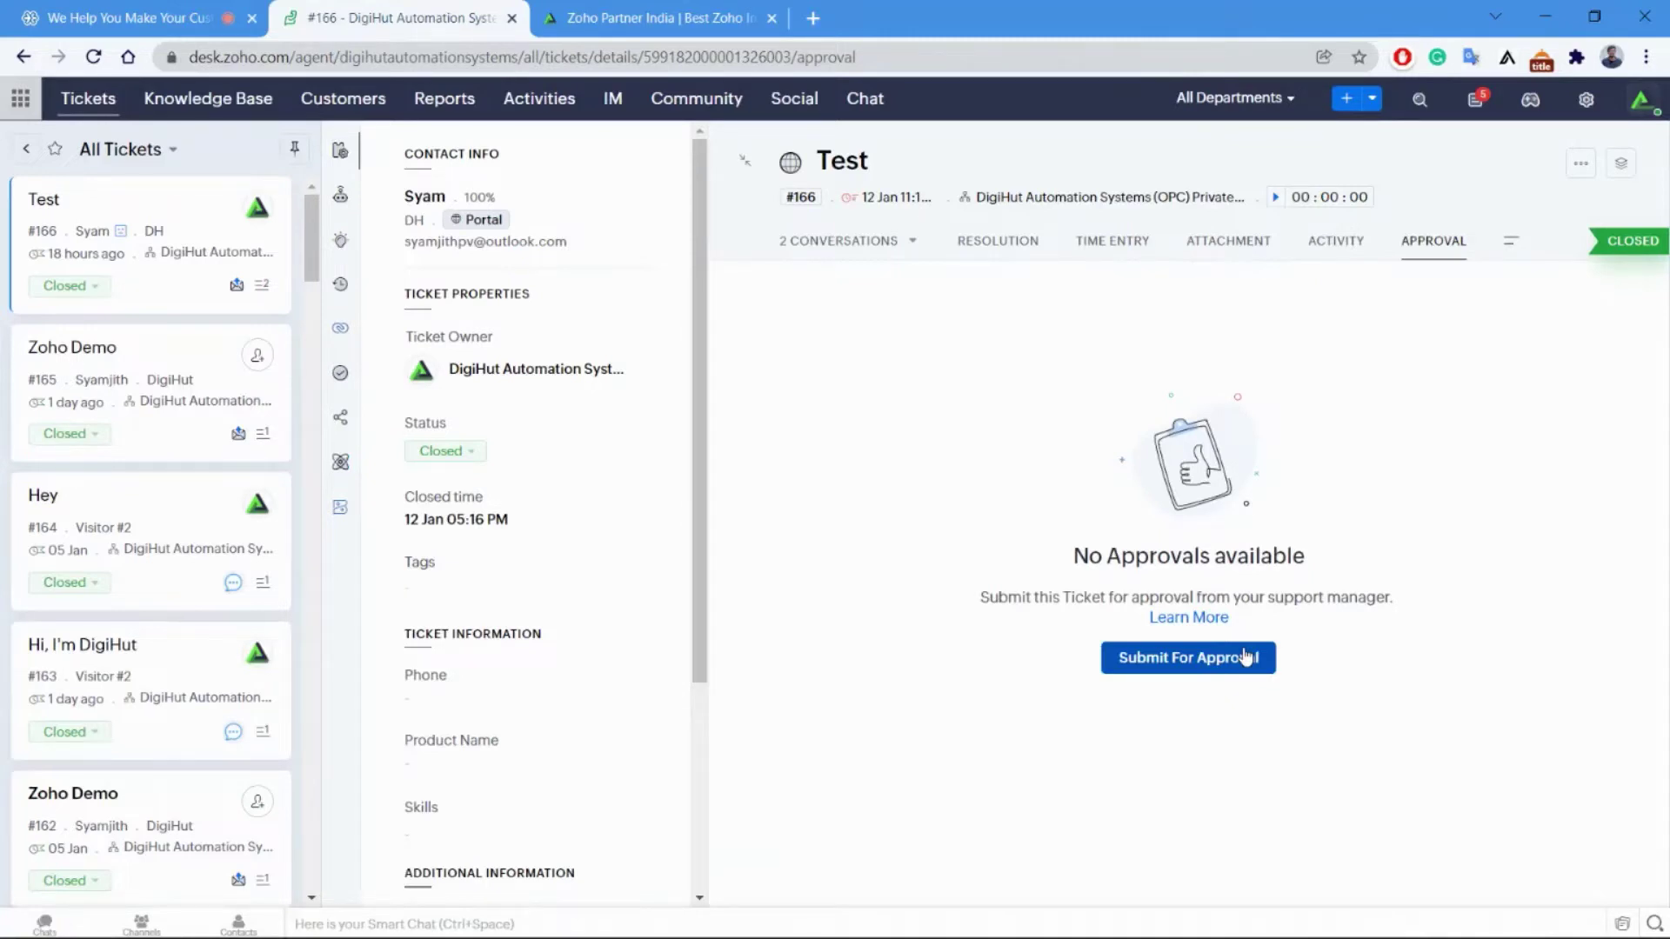
Return to the slideshow and move between Ticket Comments and Light Agents, ending on Light Agents.
{"action": "key", "text": "alt+Tab"}
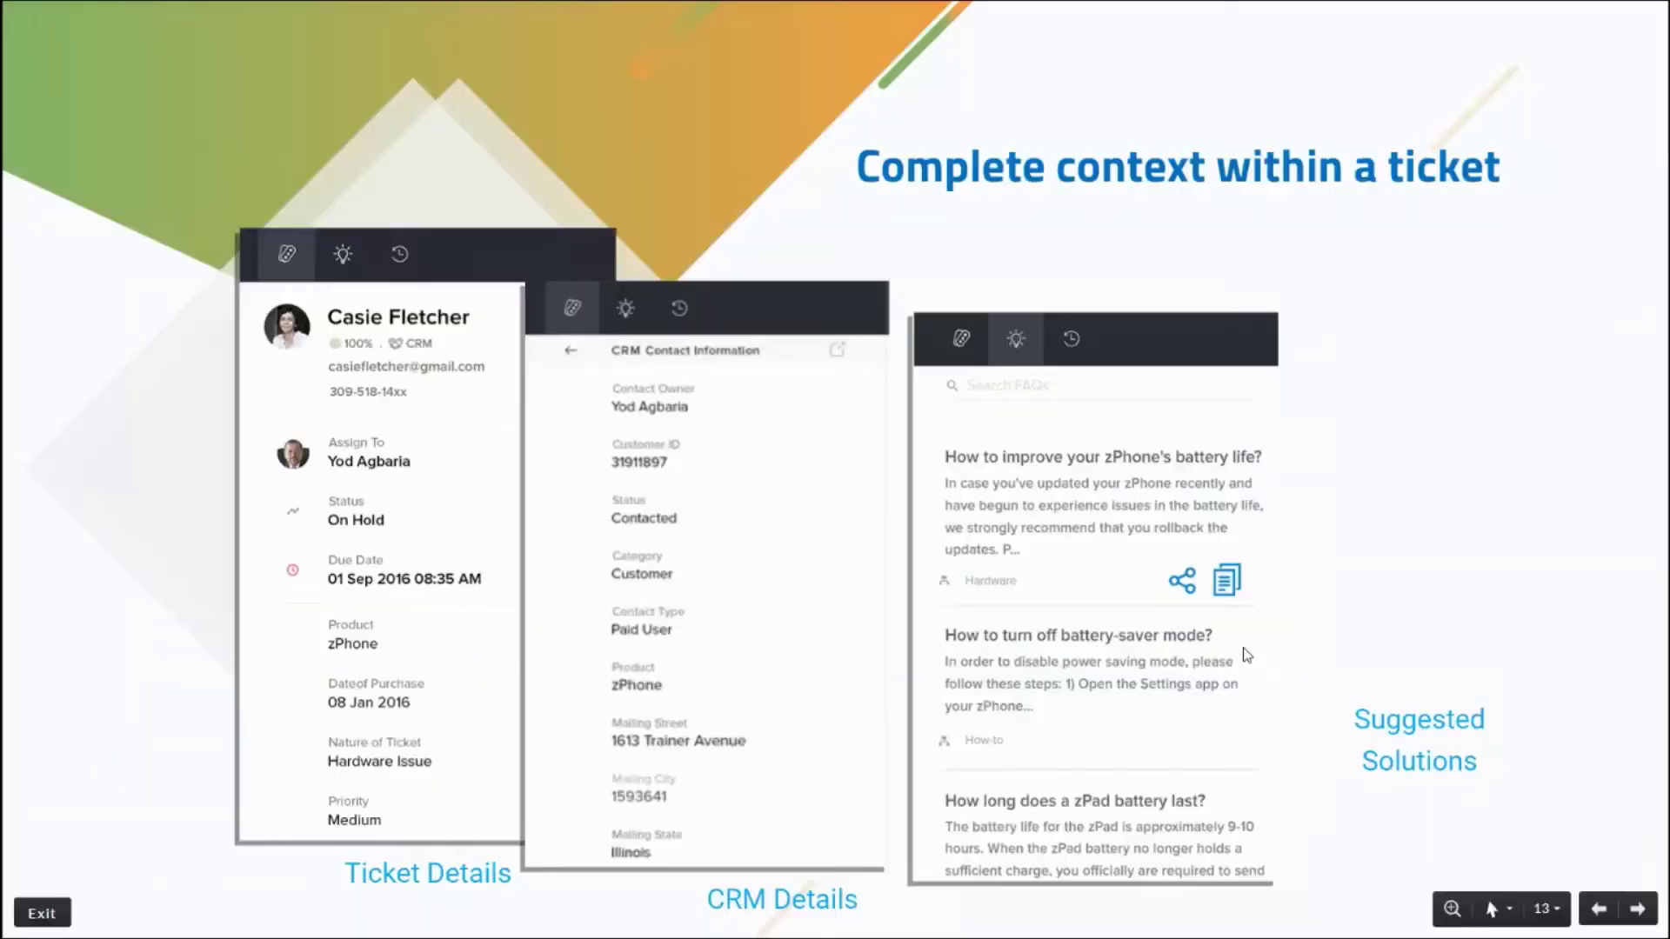
{"action": "key", "text": "Right"}
{"action": "key", "text": "Right"}
{"action": "key", "text": "Right"}
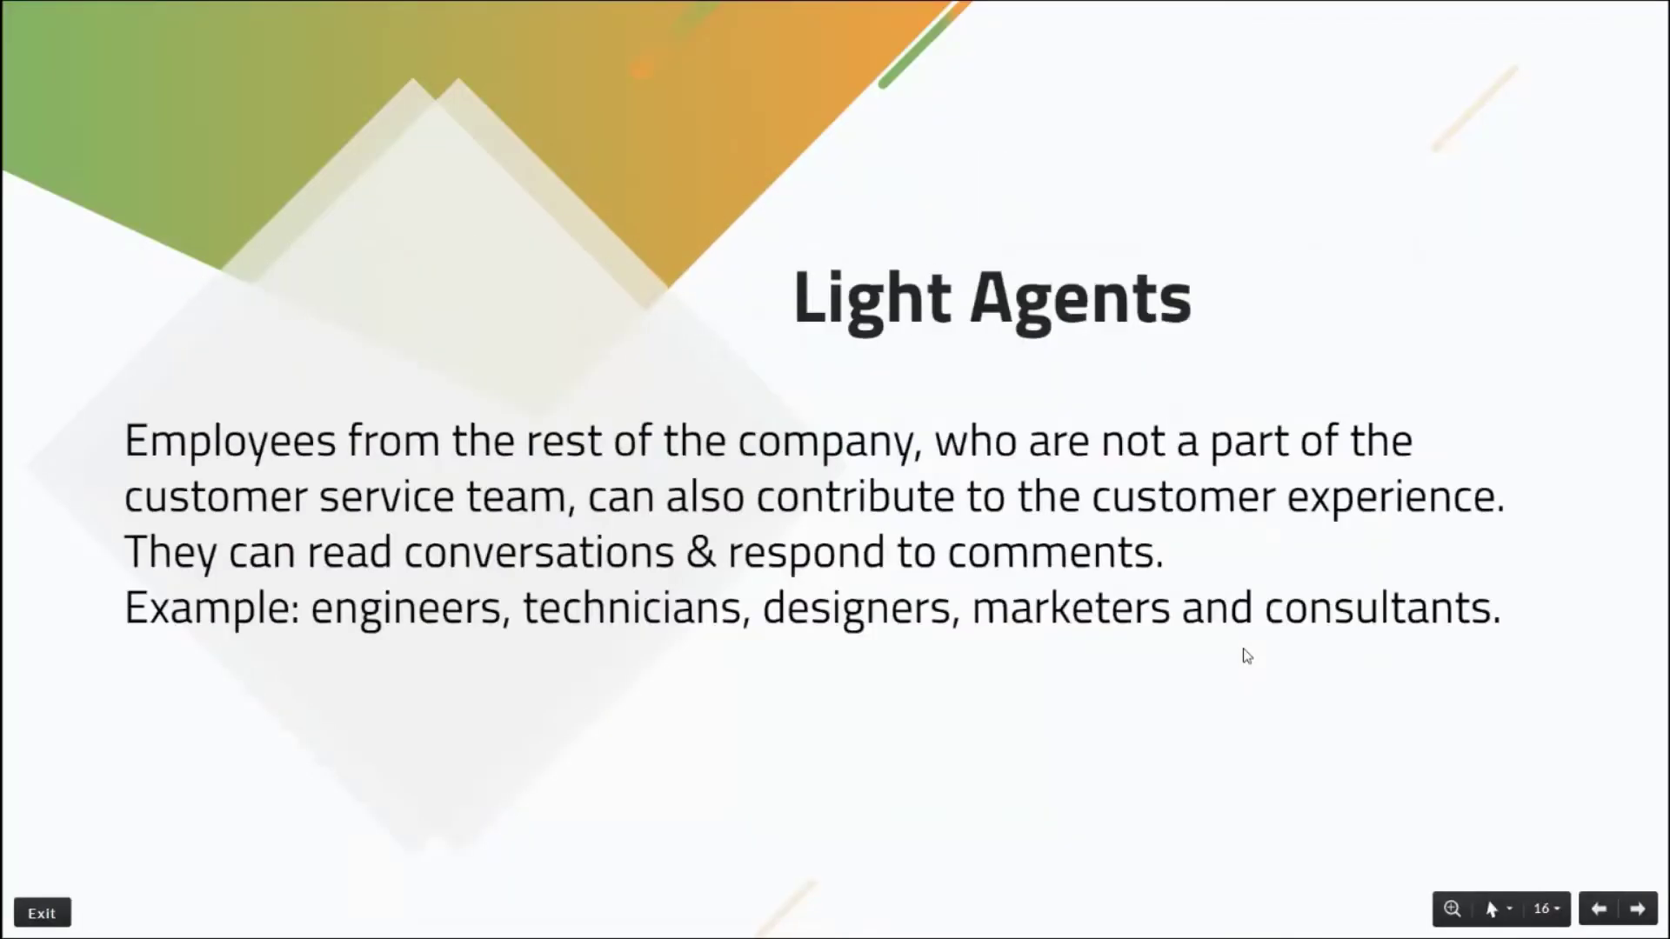
{"action": "key", "text": "Left"}
{"action": "key", "text": "Right"}
{"action": "key", "text": "Left"}
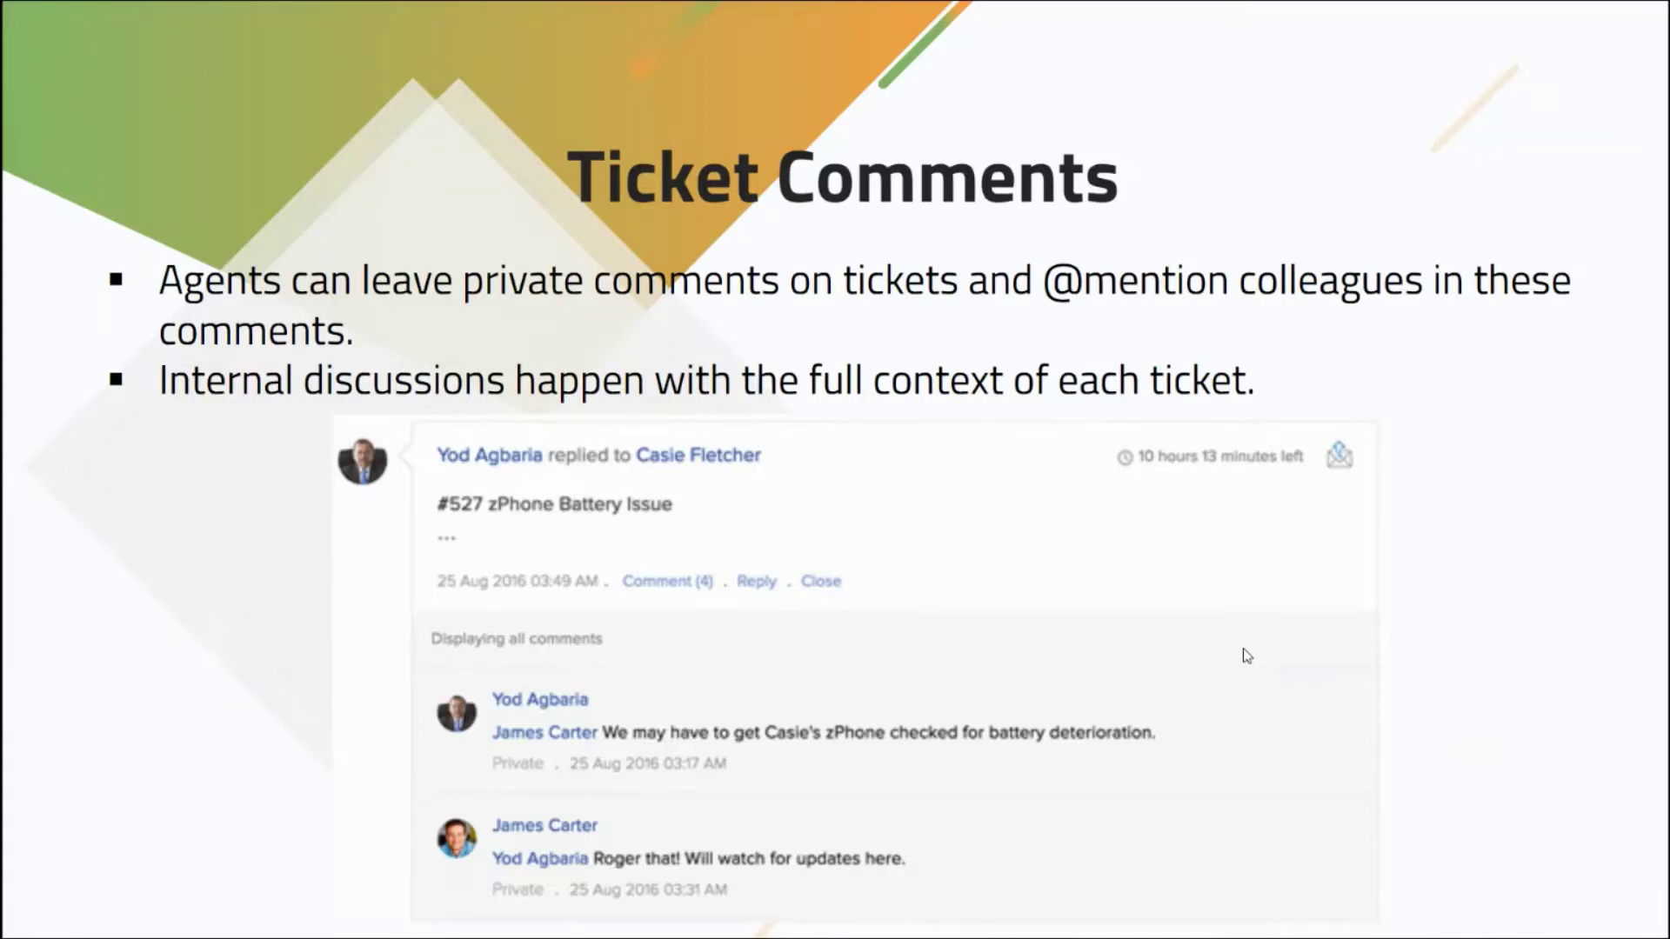
{"action": "key", "text": "Right"}
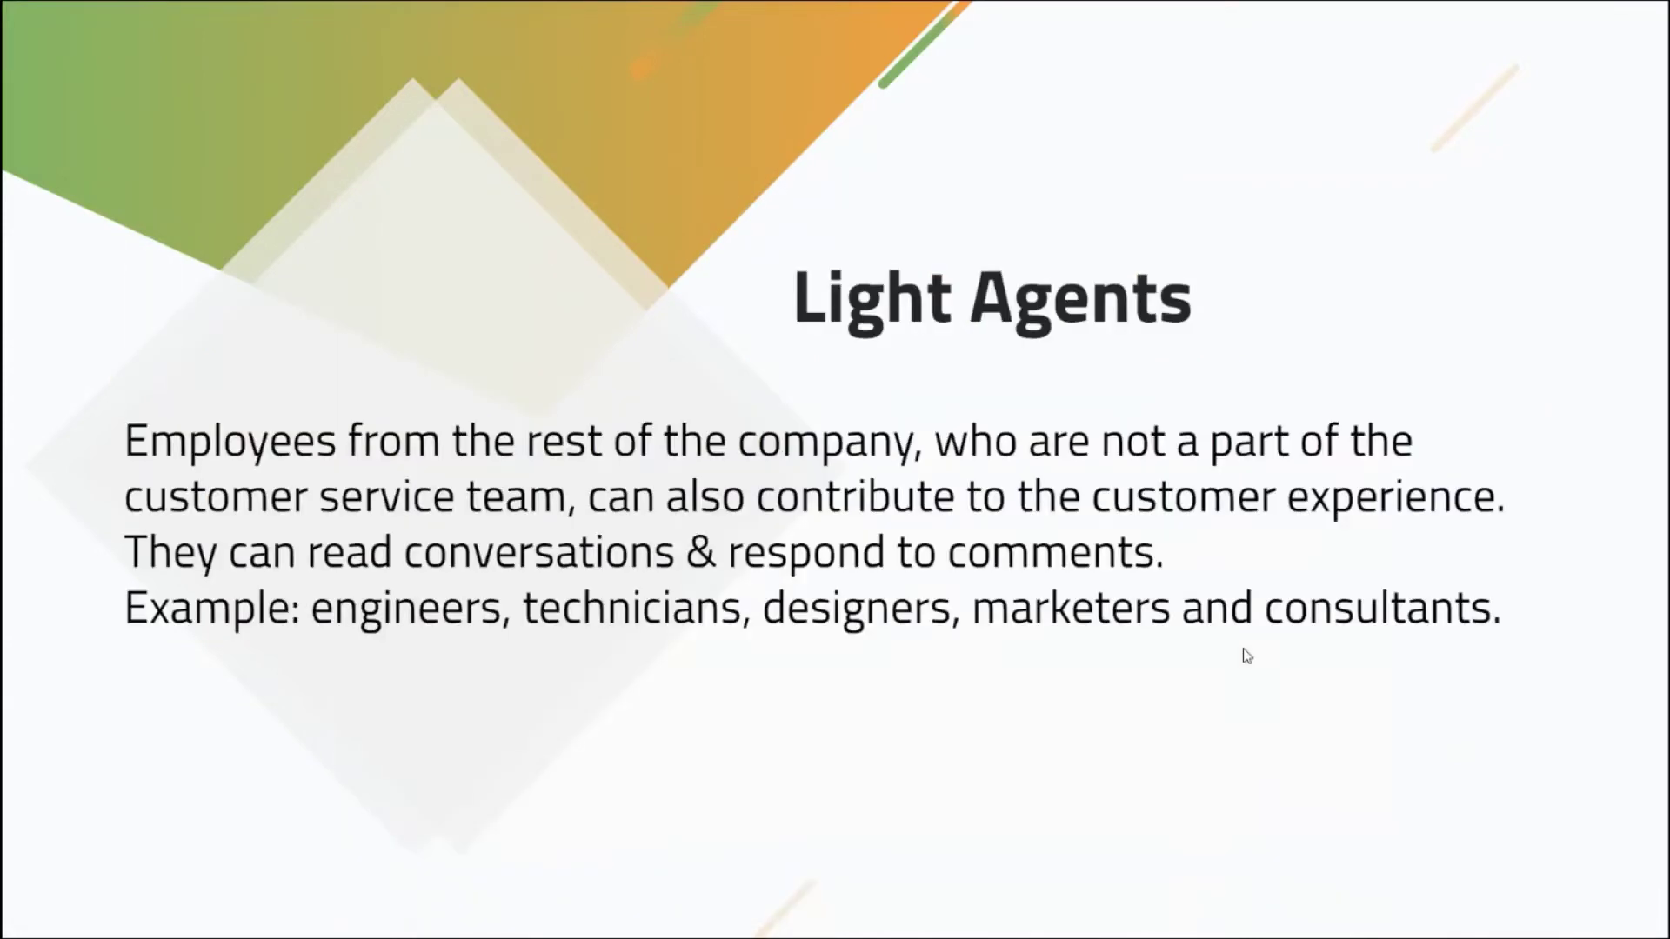
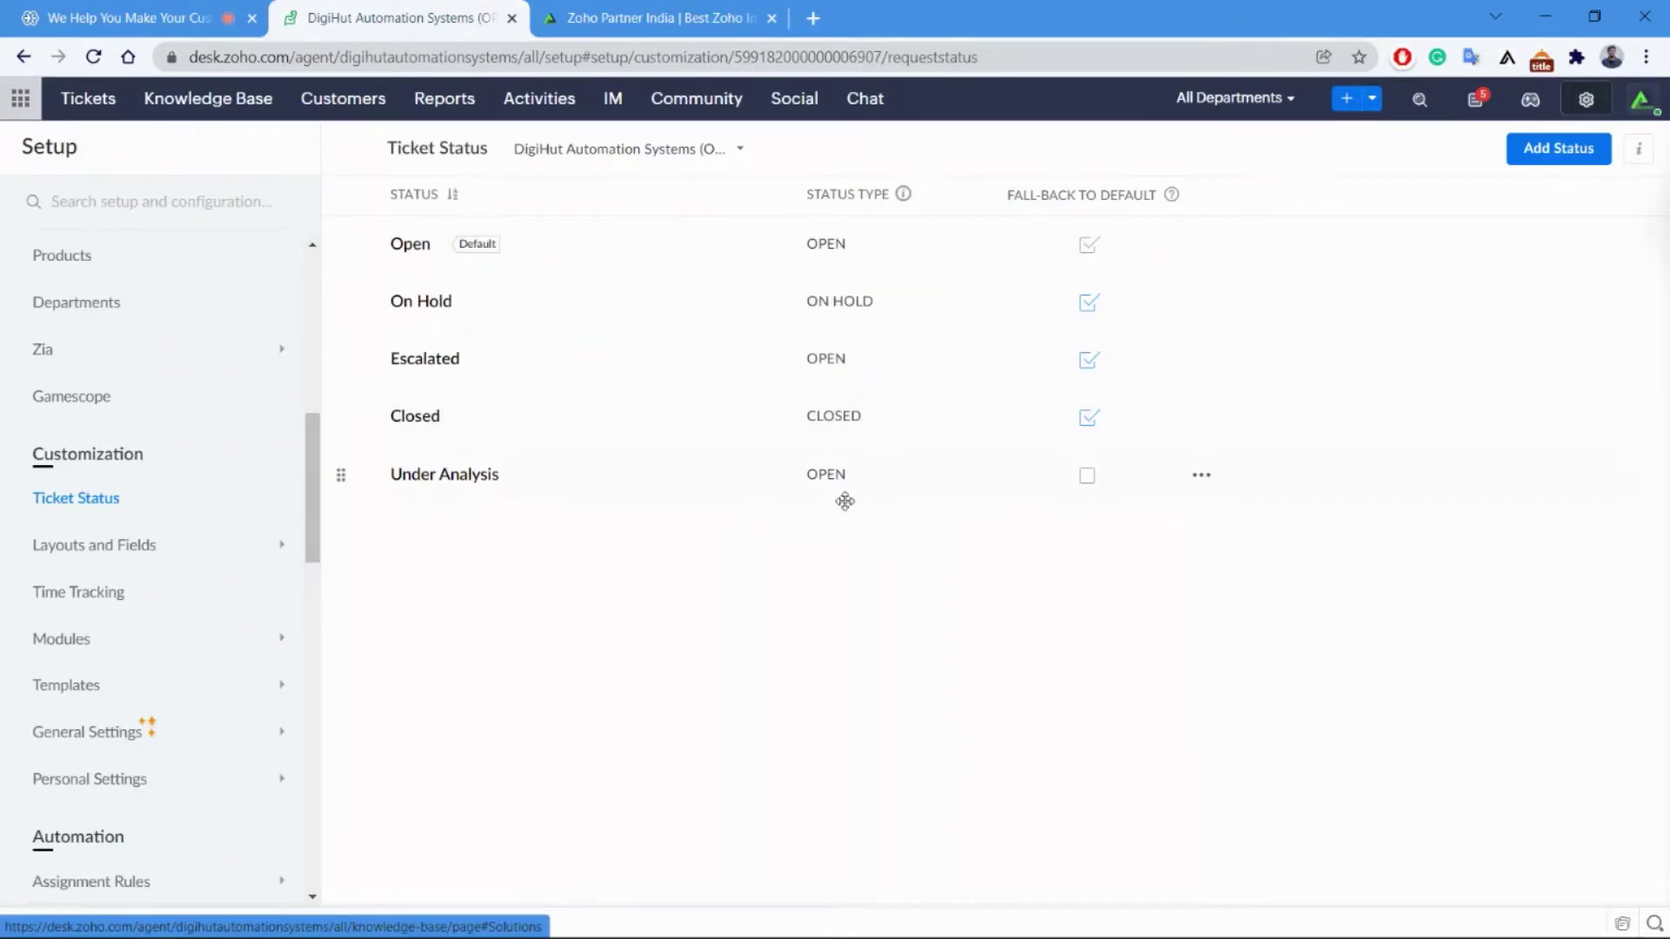
Cancel the new ticket status and go to ticket Layouts, checking the modules list.
{"action": "left_click", "coordinate": [1574, 150]}
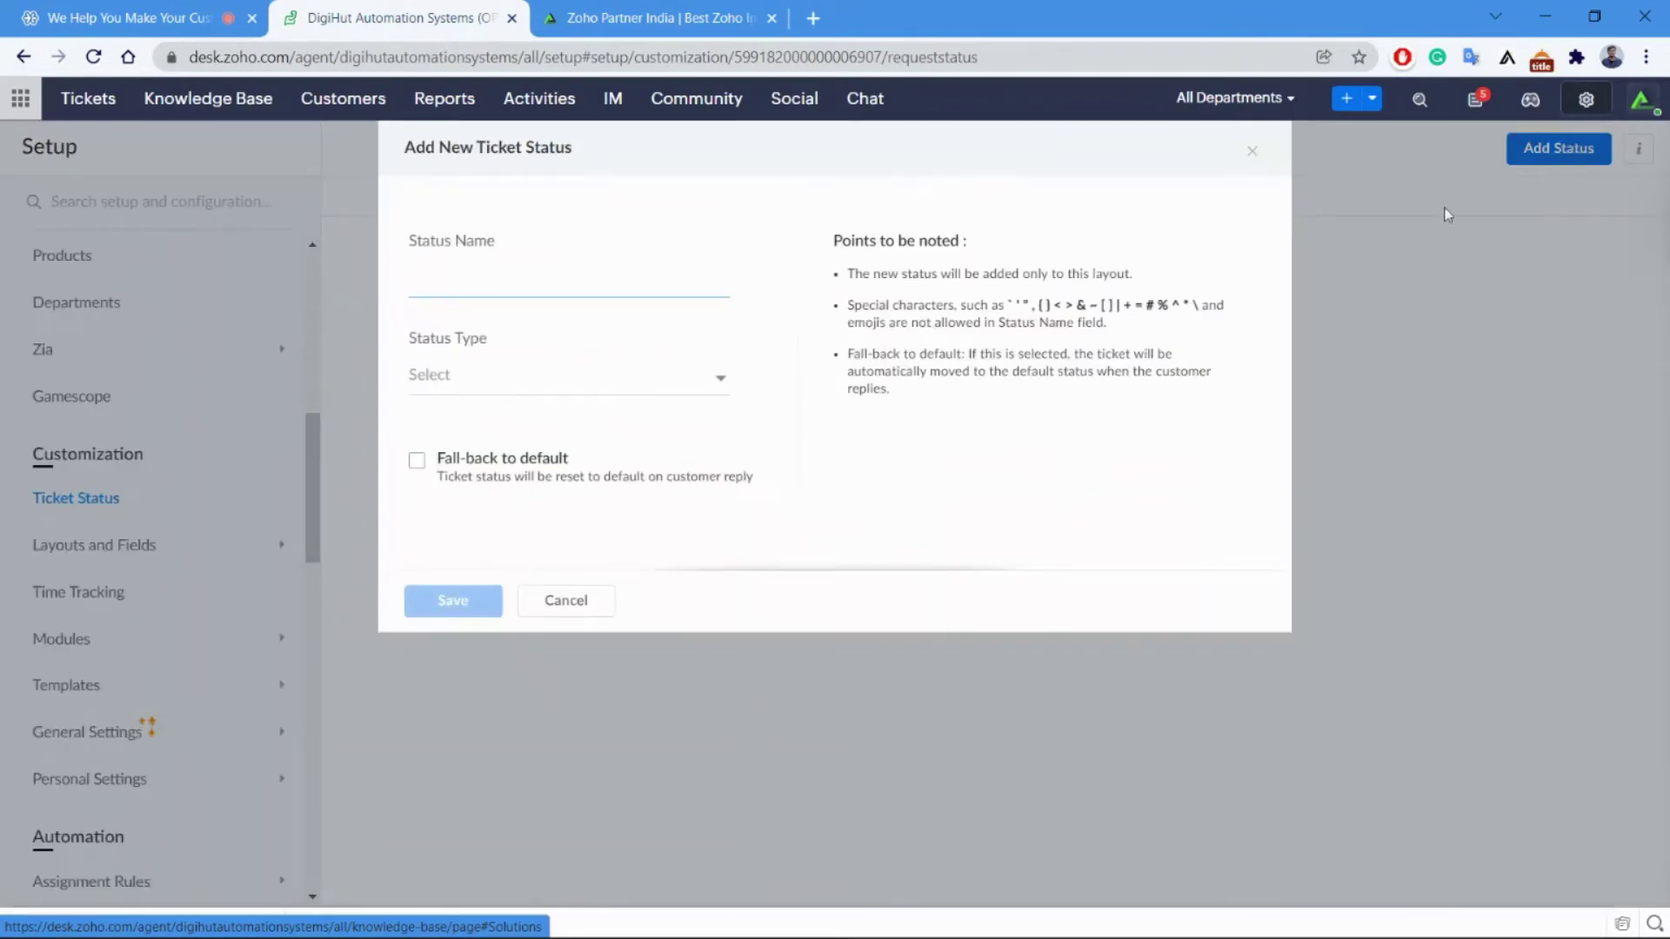
{"action": "left_click", "coordinate": [546, 606]}
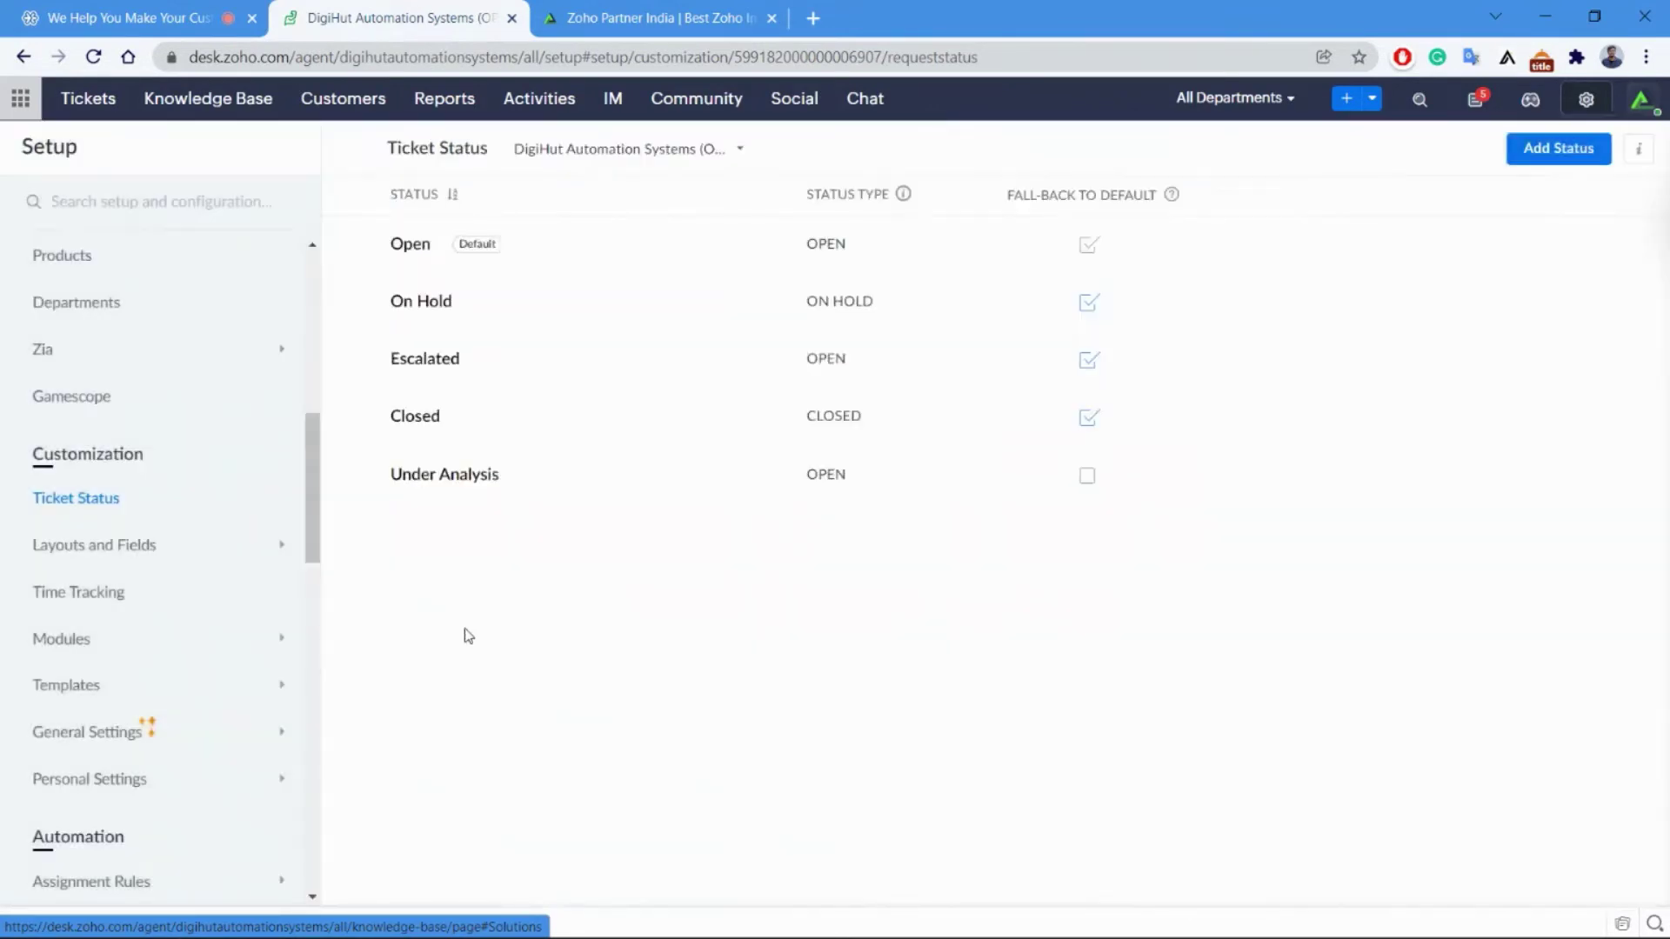
{"action": "left_click", "coordinate": [180, 564]}
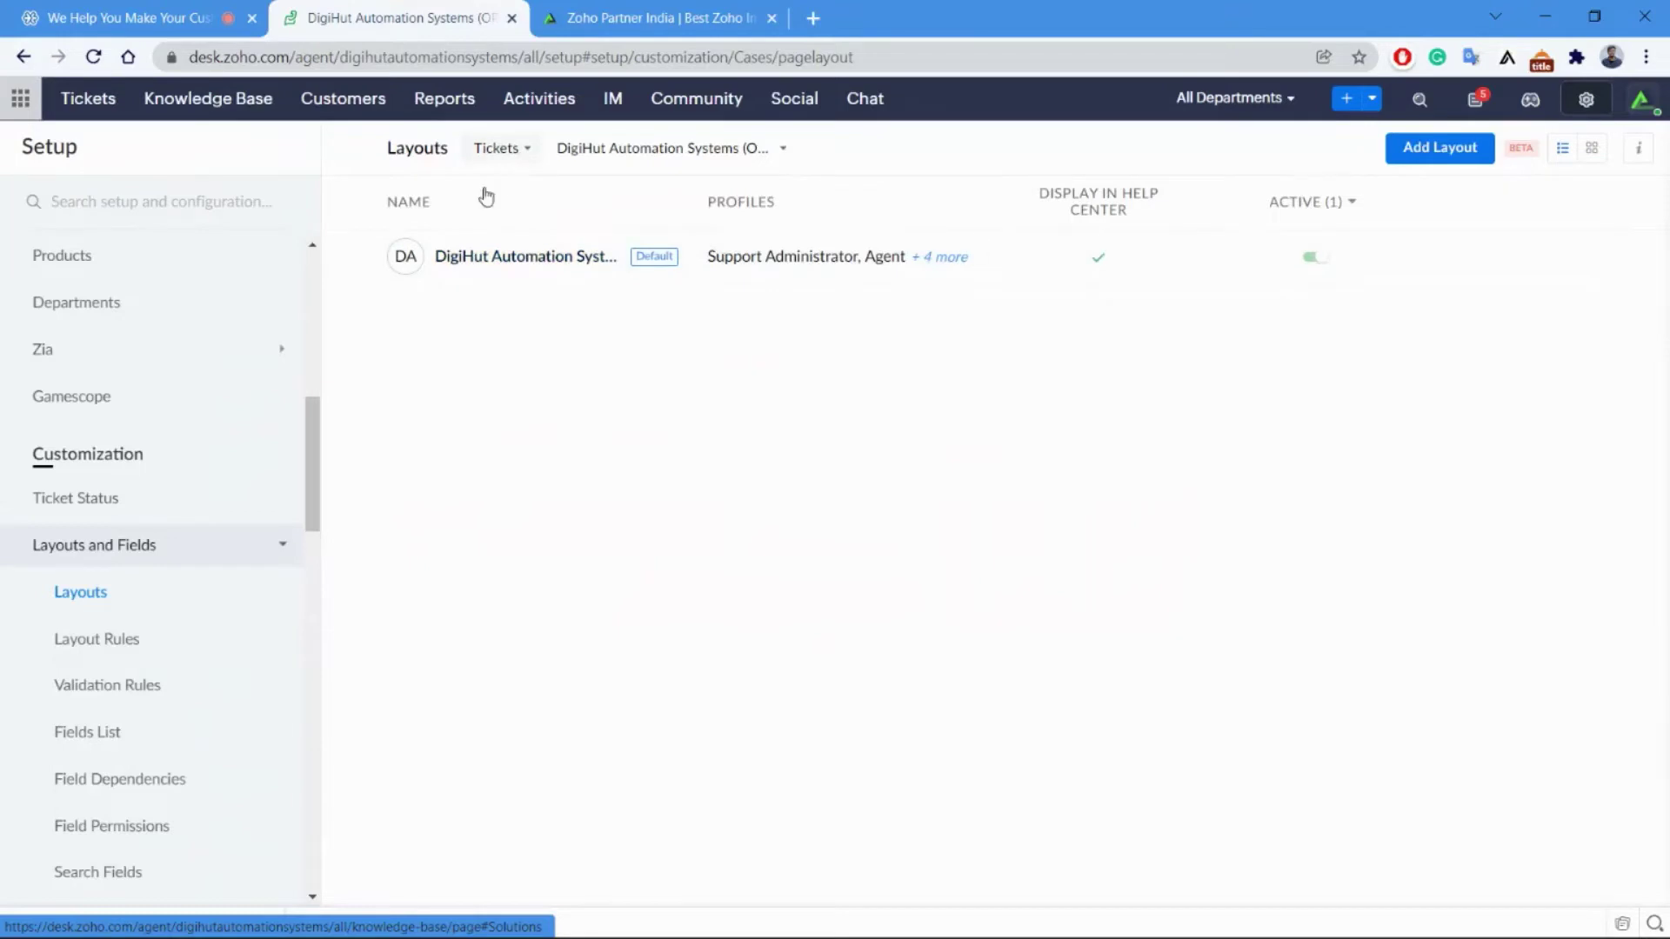
{"action": "left_click", "coordinate": [512, 154]}
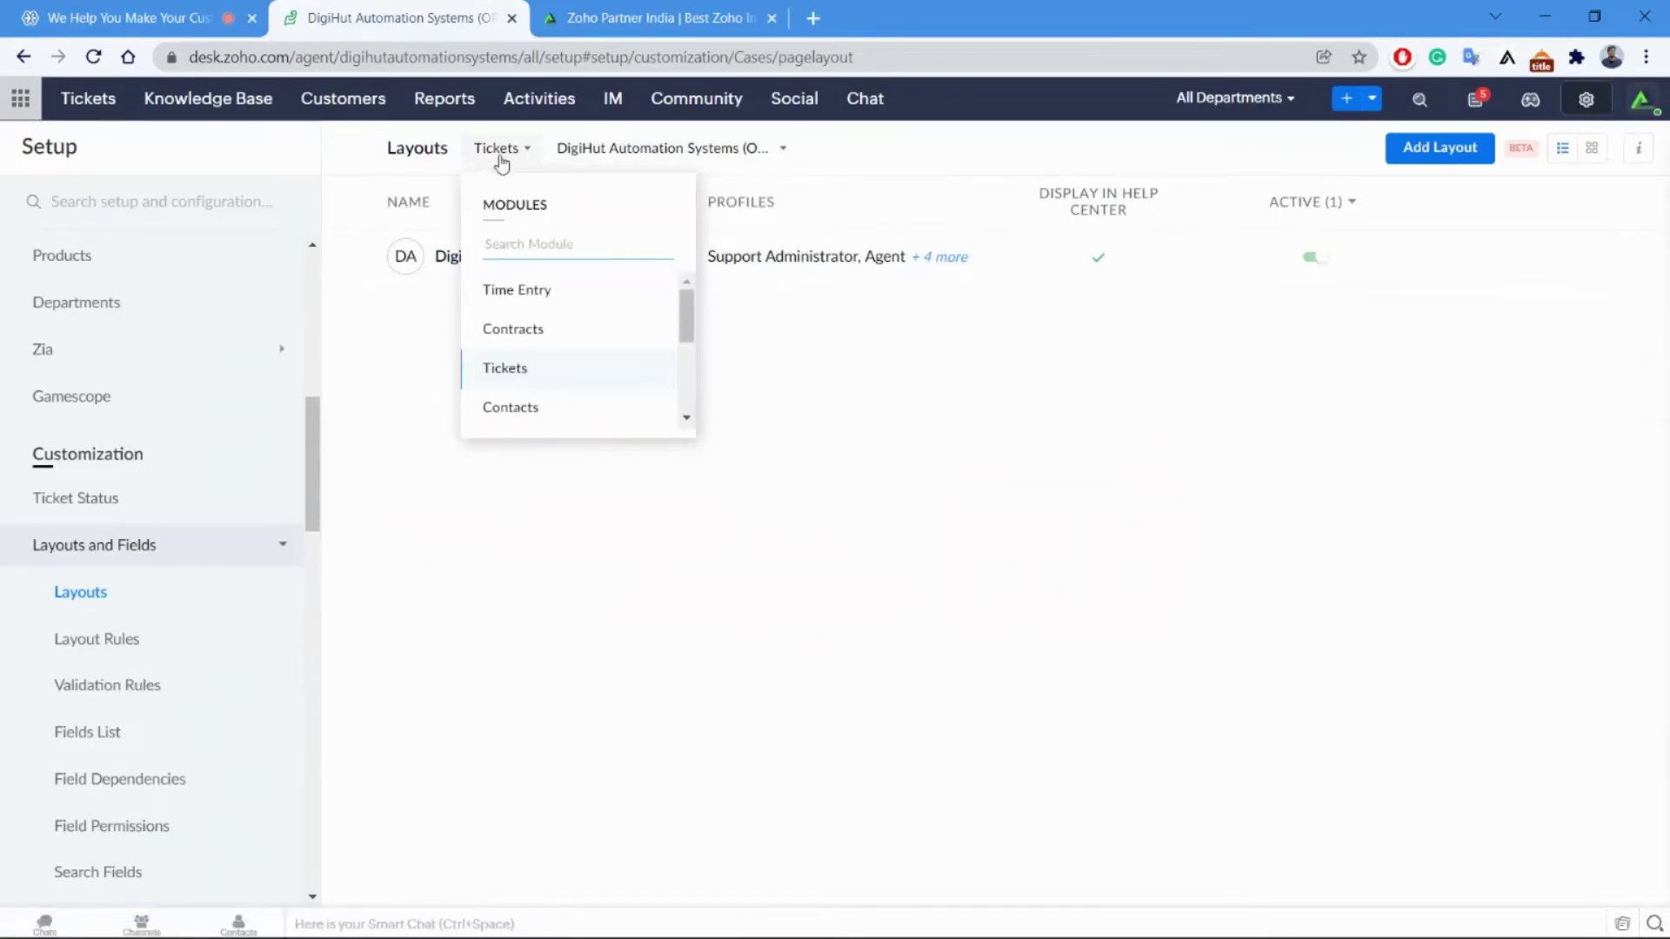
{"action": "left_click", "coordinate": [987, 193]}
Choose the Zoho Demo department and open its Zoho Desk Sales layout for editing.
{"action": "left_click", "coordinate": [654, 153]}
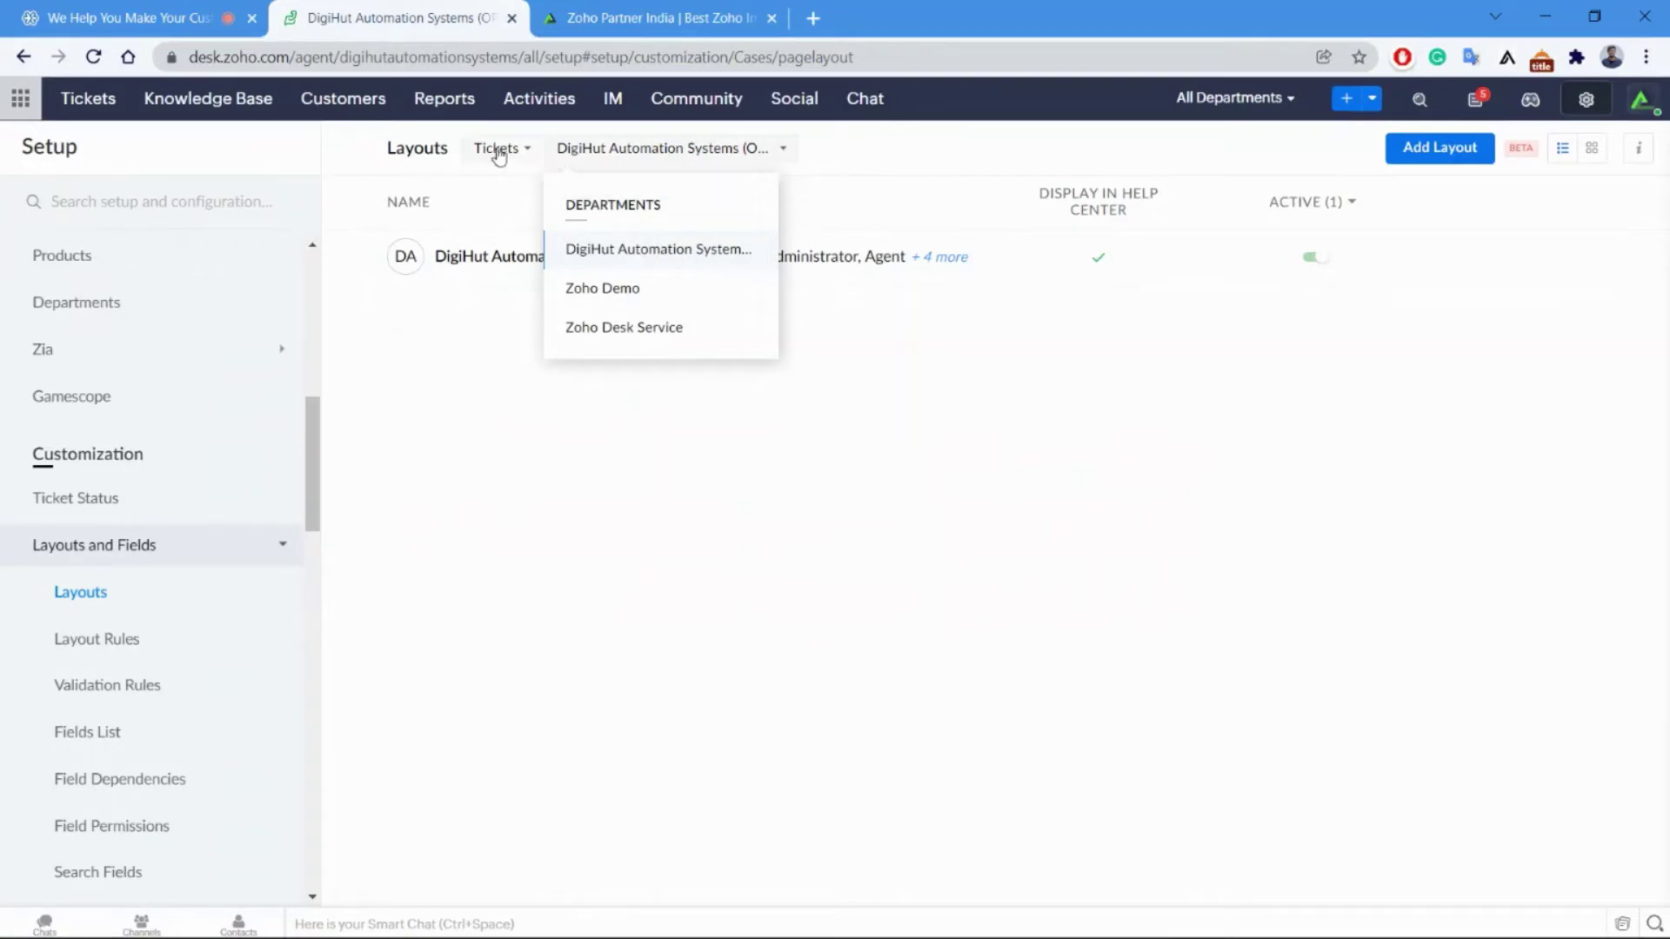
{"action": "left_click", "coordinate": [624, 296]}
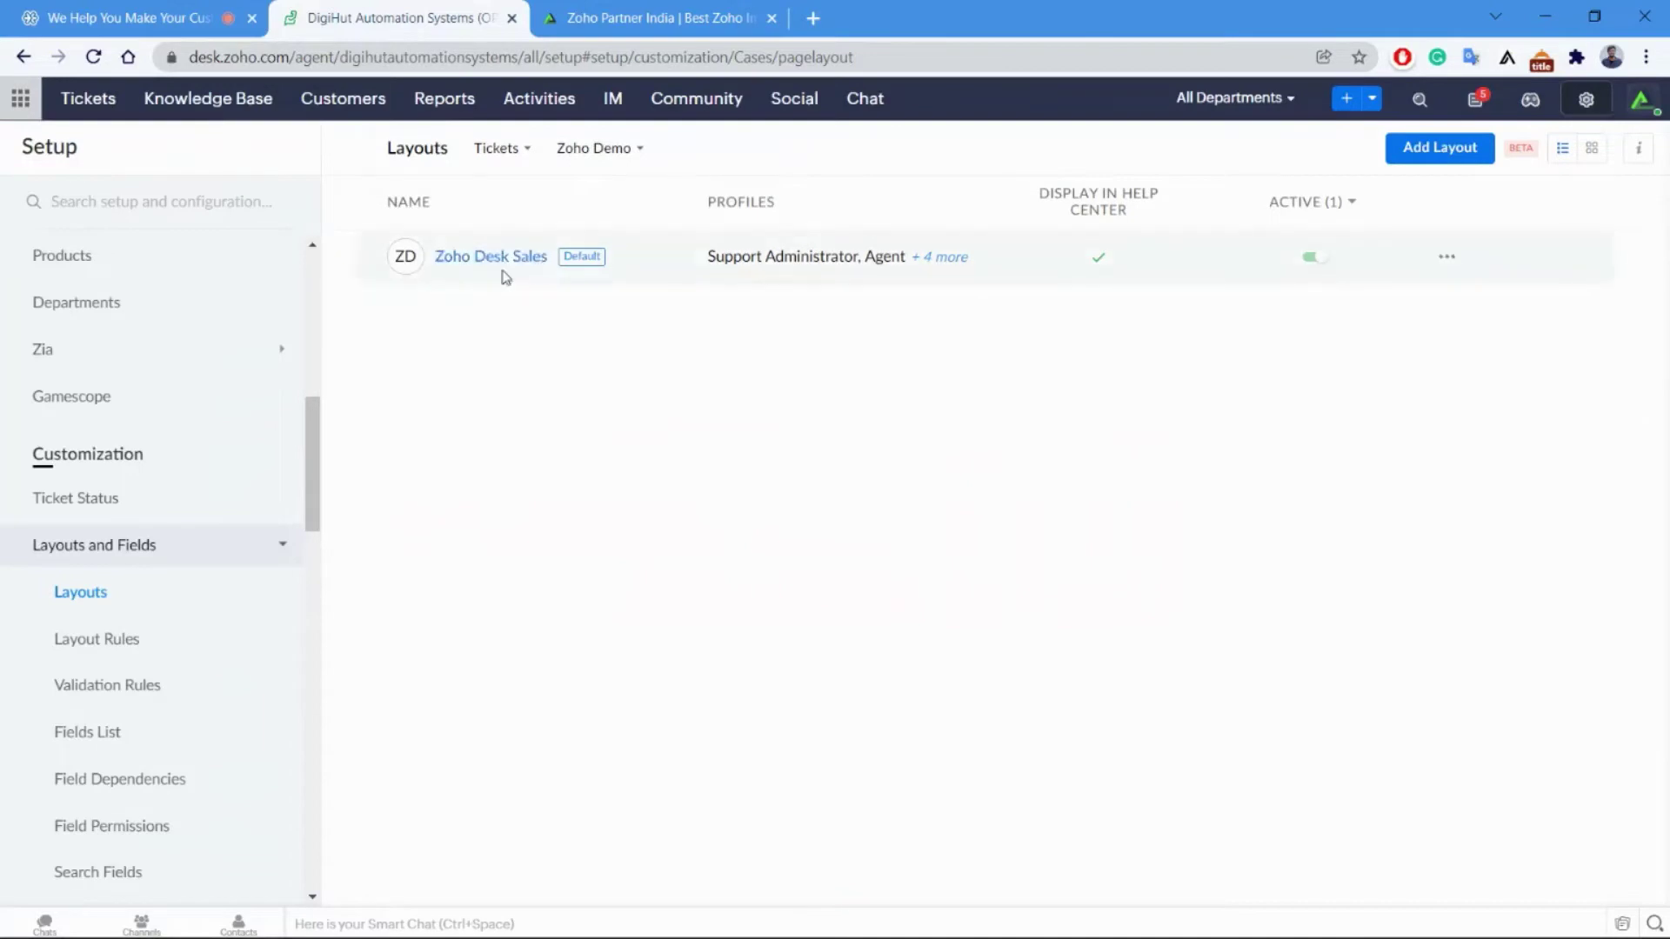
{"action": "left_click", "coordinate": [506, 263]}
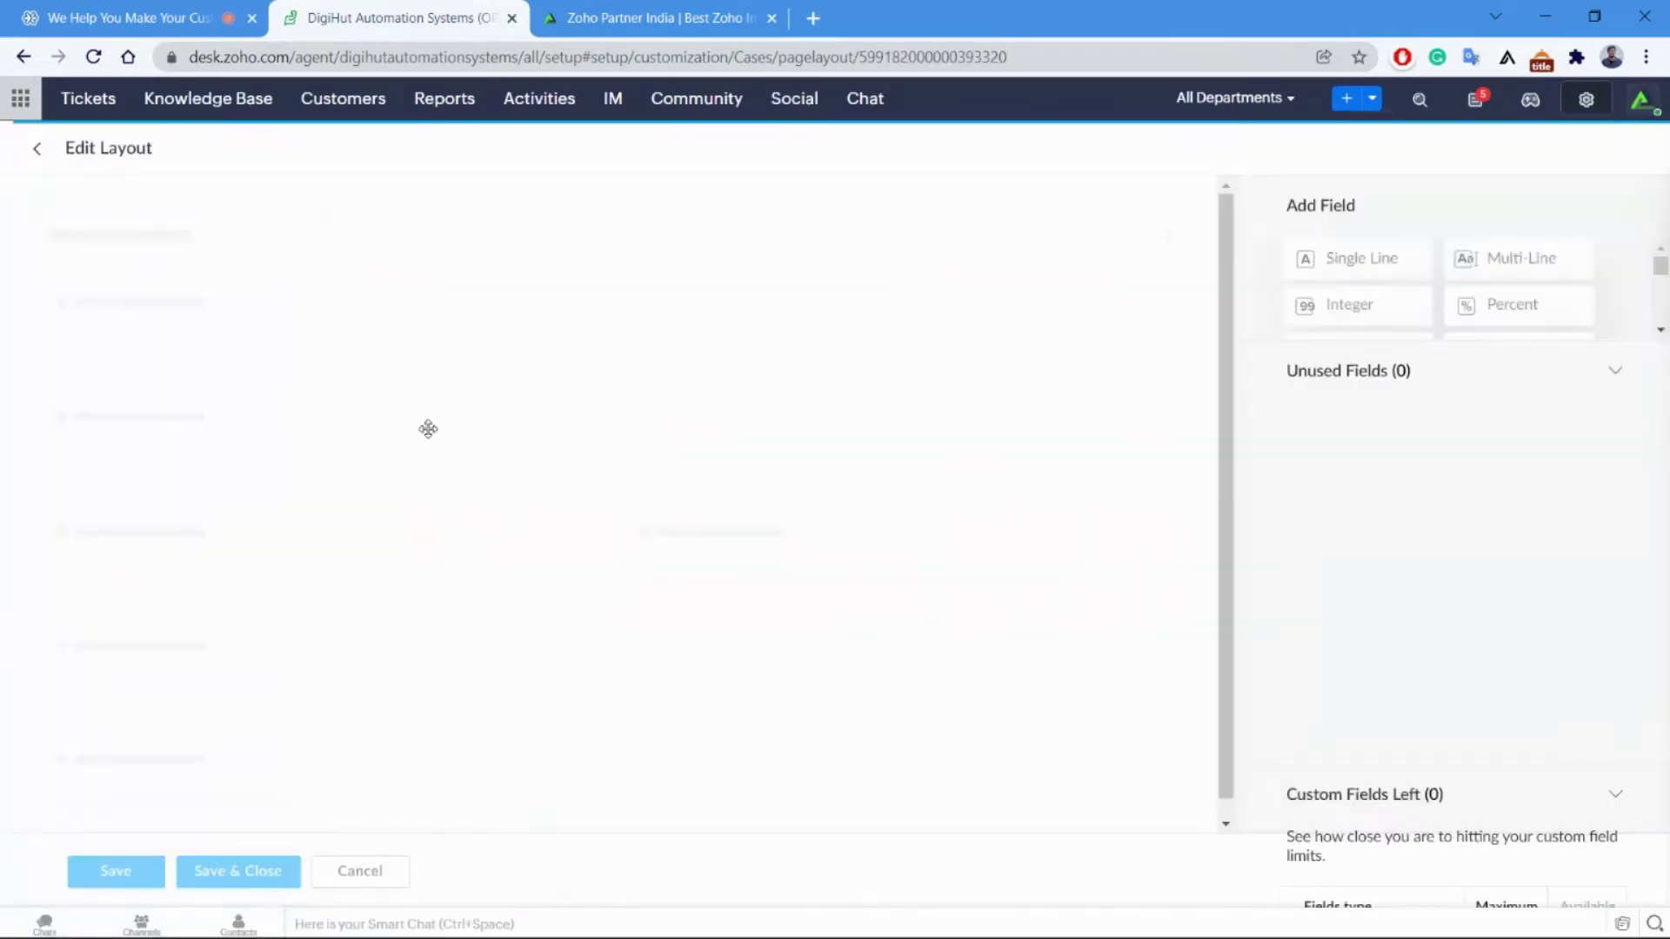
Try adding a Decimal field to the Zoho Desk Sales layout, then cancel and exit without saving.
{"action": "scroll", "coordinate": [423, 564], "scroll_direction": "down", "scroll_amount": 3}
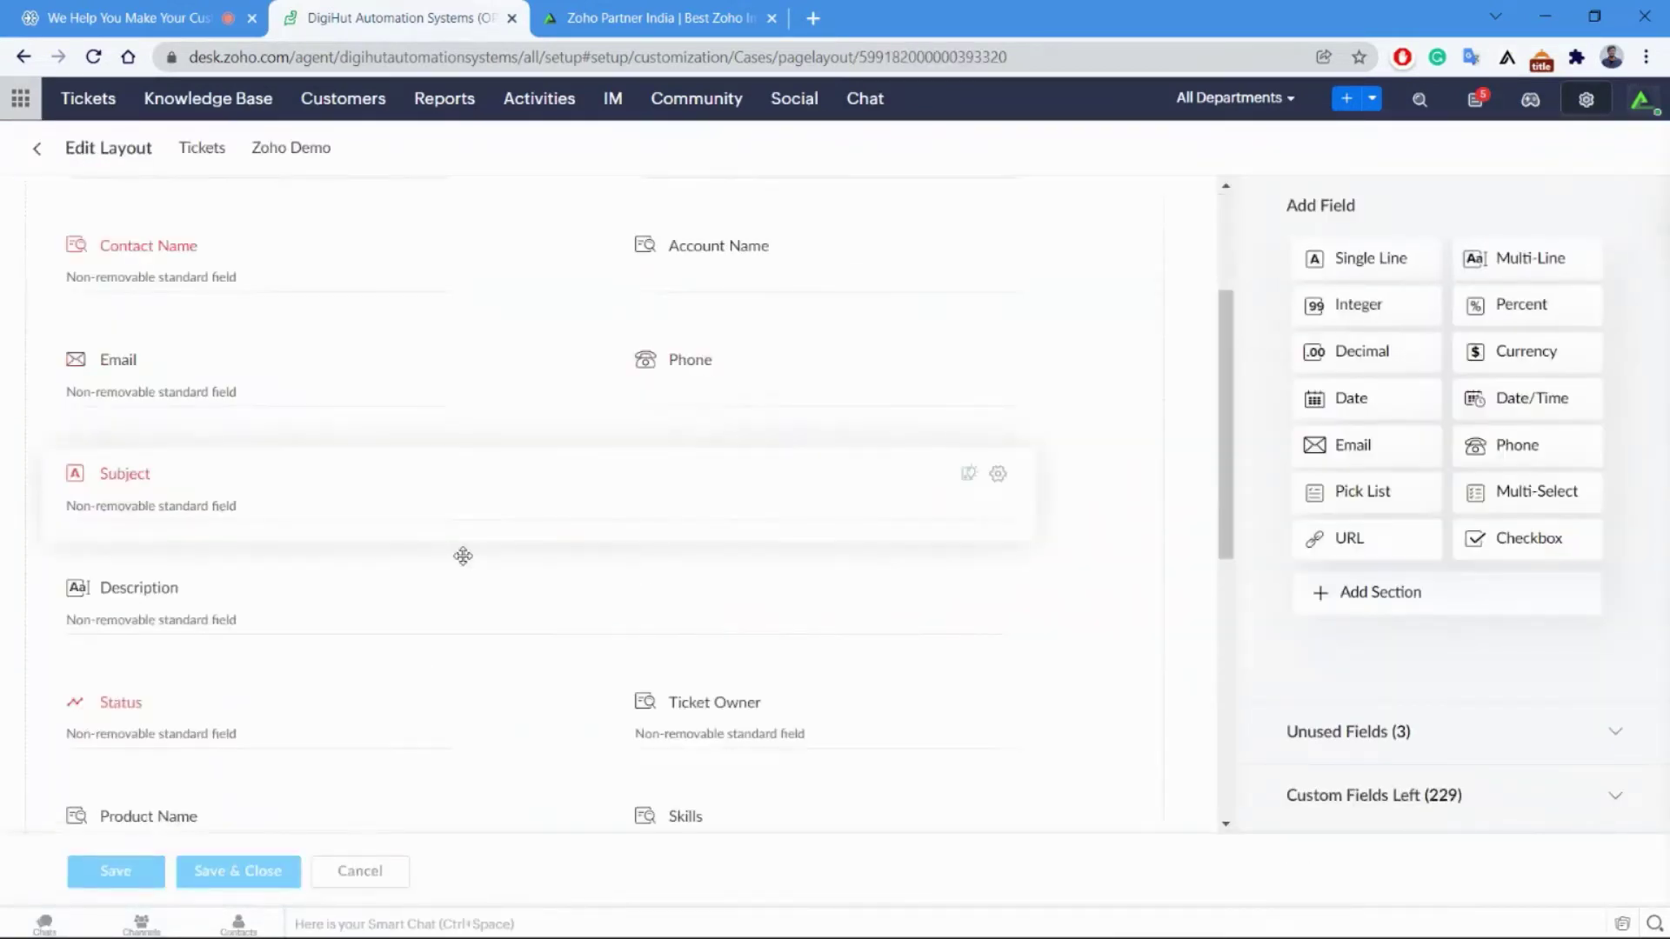
{"action": "scroll", "coordinate": [481, 585], "scroll_direction": "down", "scroll_amount": 7}
{"action": "scroll", "coordinate": [409, 554], "scroll_direction": "up", "scroll_amount": 5}
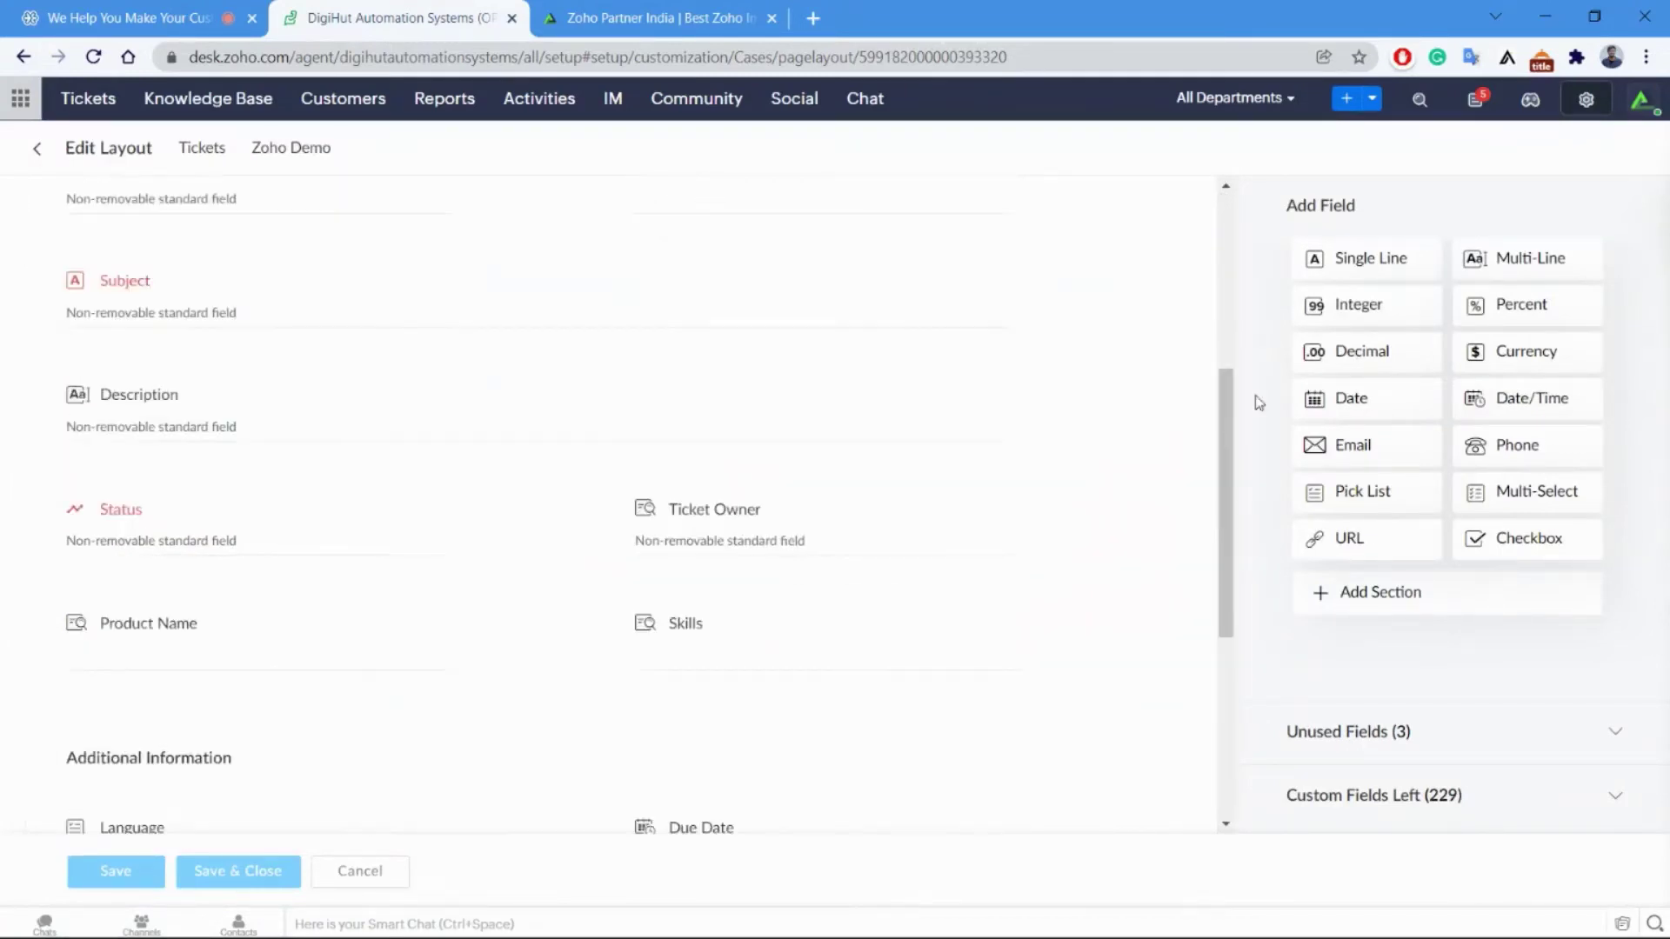
{"action": "left_click_drag", "start_coordinate": [1359, 351], "coordinate": [603, 352]}
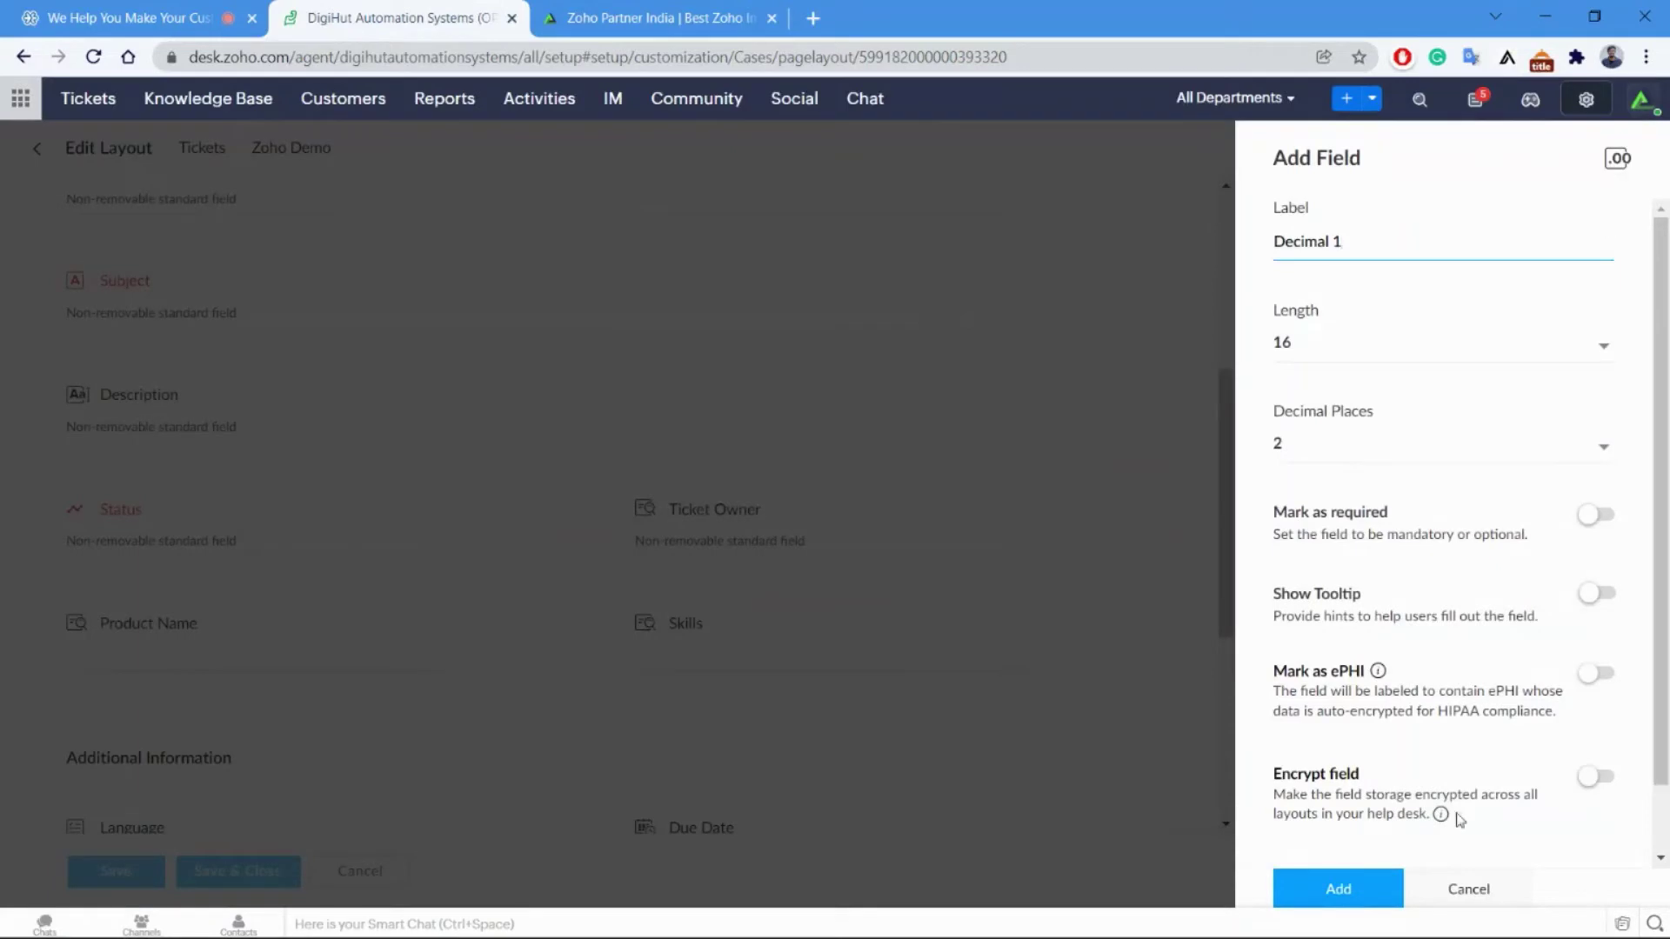
{"action": "left_click", "coordinate": [1470, 891]}
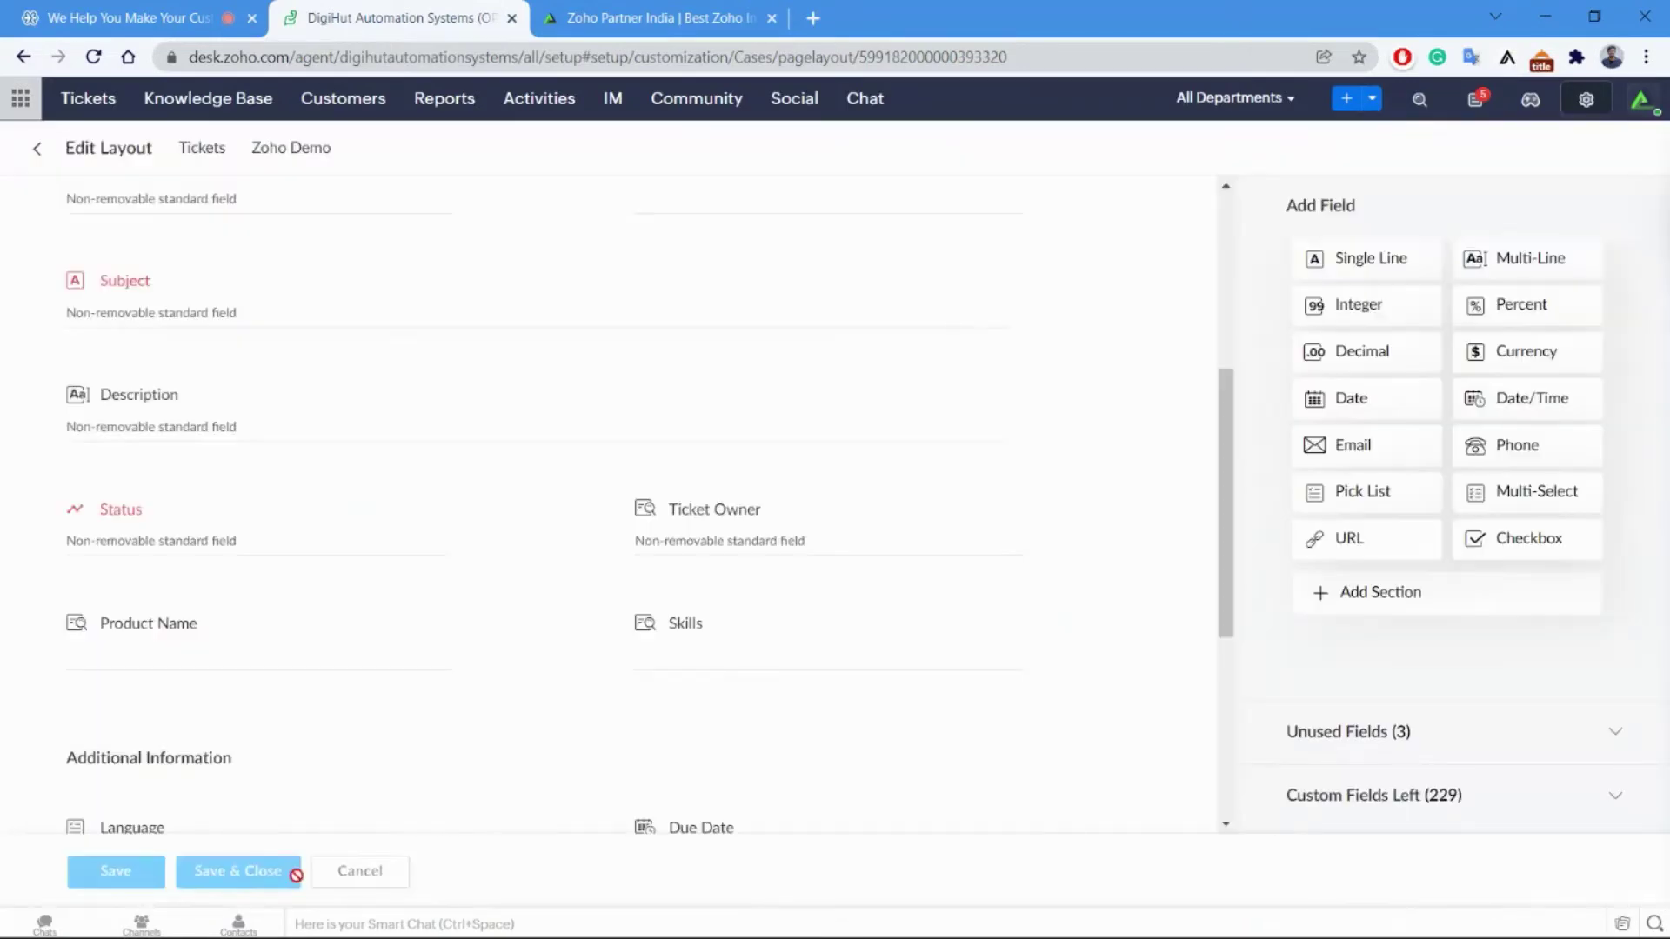
{"action": "left_click", "coordinate": [384, 872]}
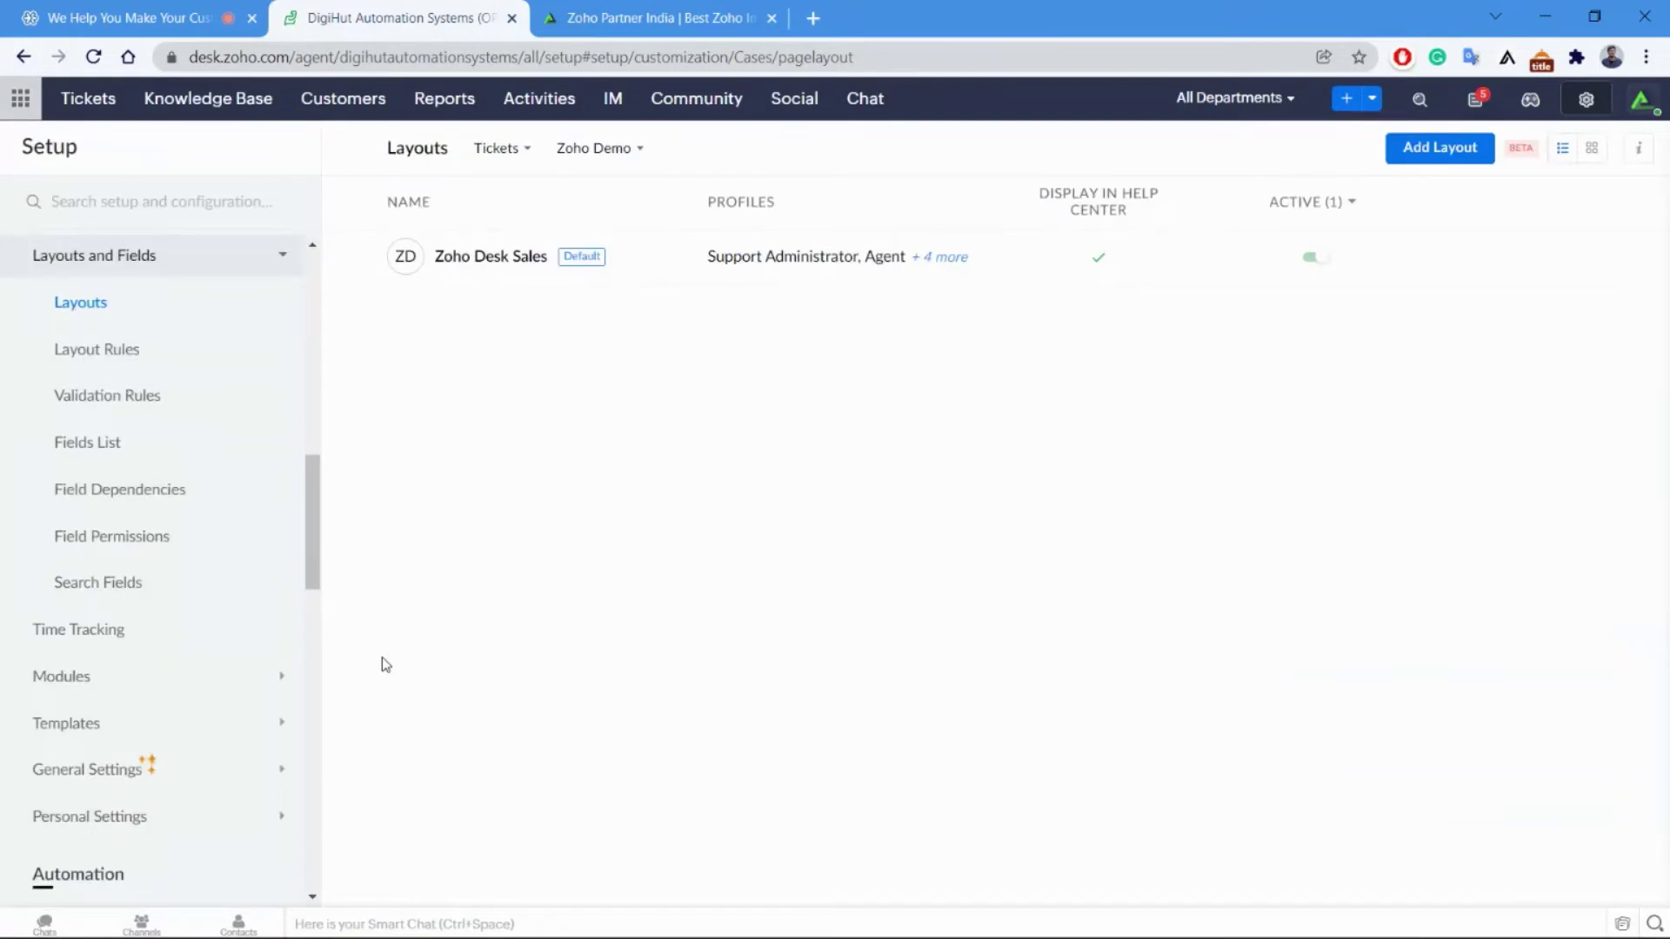
{"action": "scroll", "coordinate": [218, 487], "scroll_direction": "down", "scroll_amount": 2}
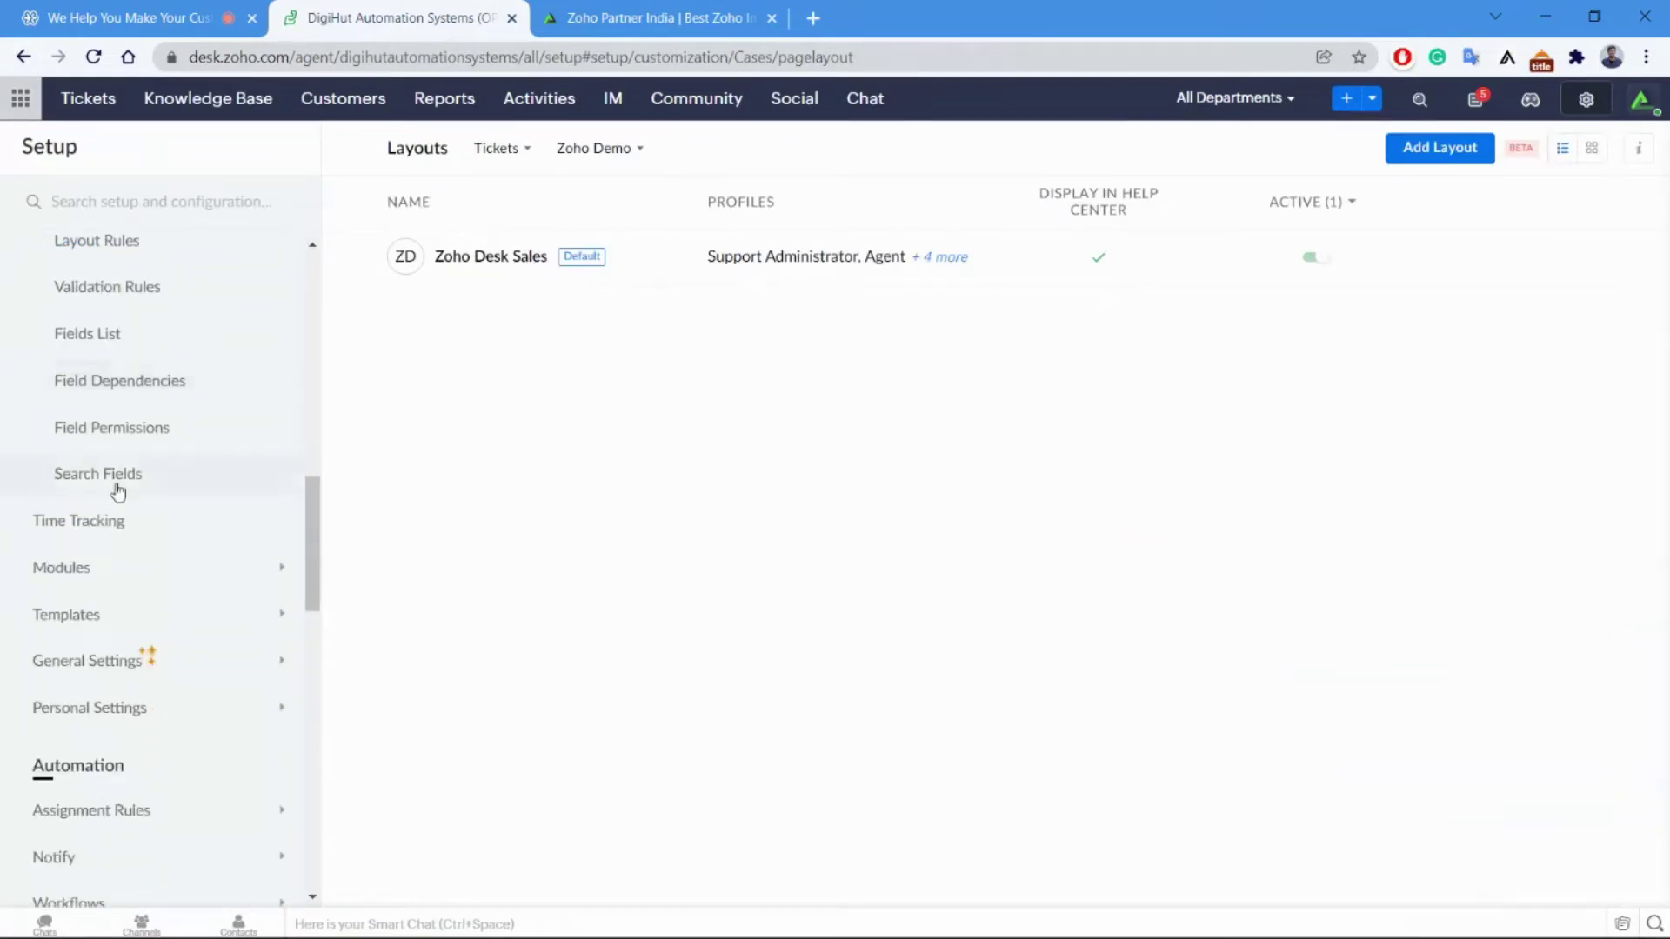
Via Time Tracking and Organize Modules, drag Customers above Knowledge Base in the module order.
{"action": "left_click", "coordinate": [94, 519]}
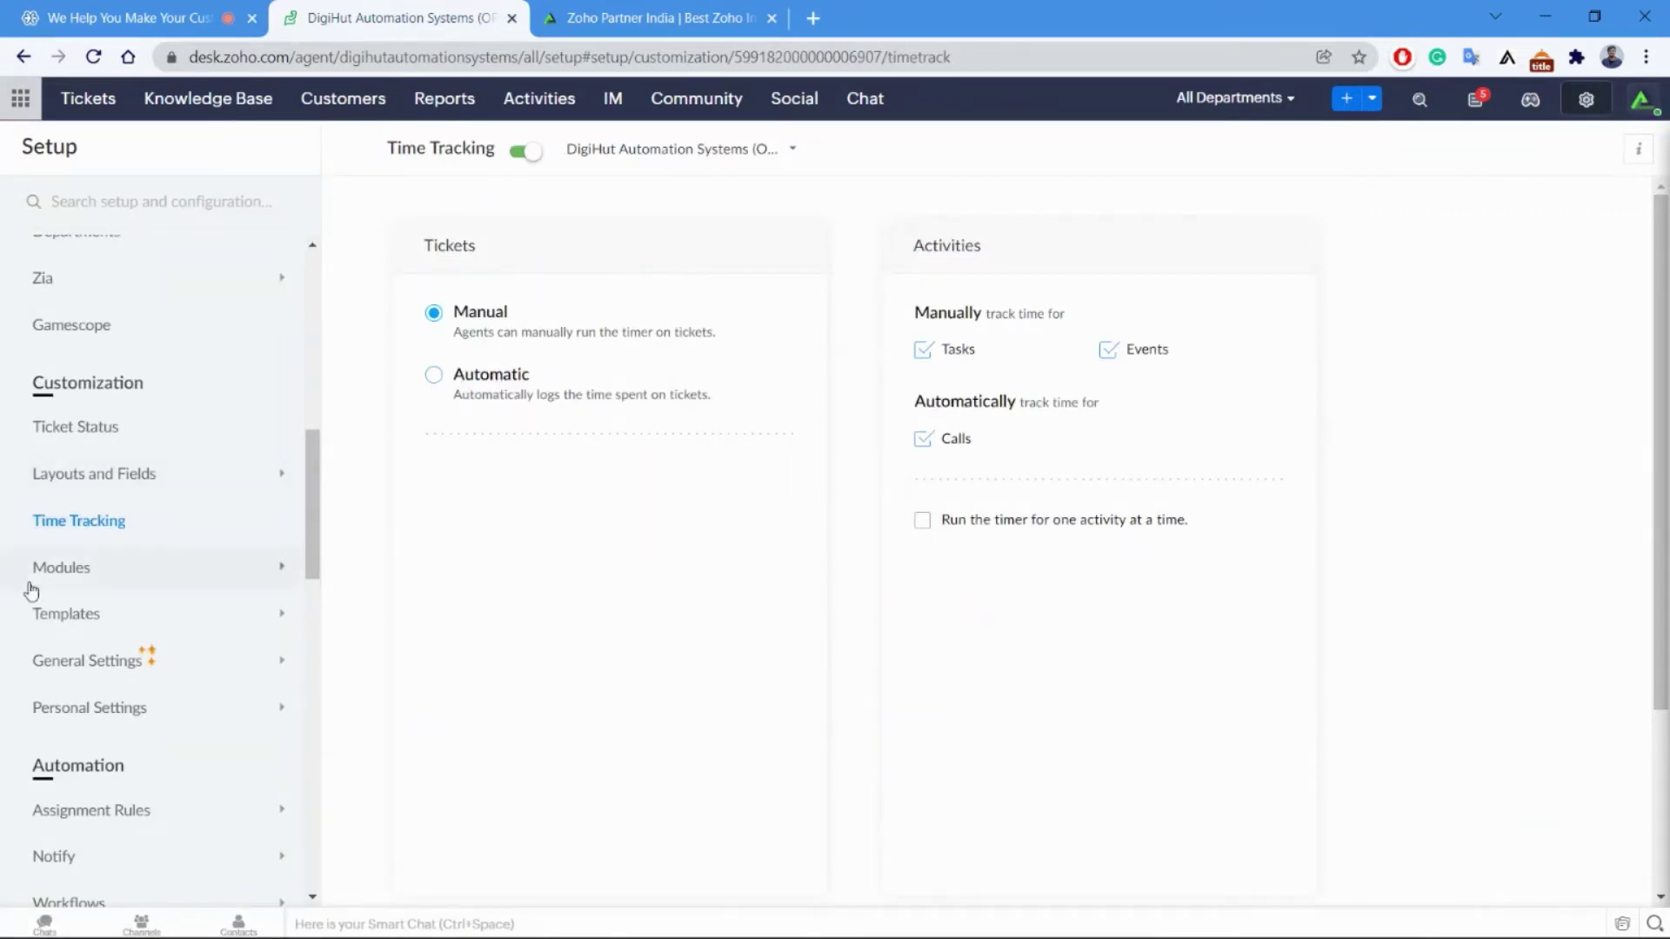
{"action": "left_click", "coordinate": [52, 570]}
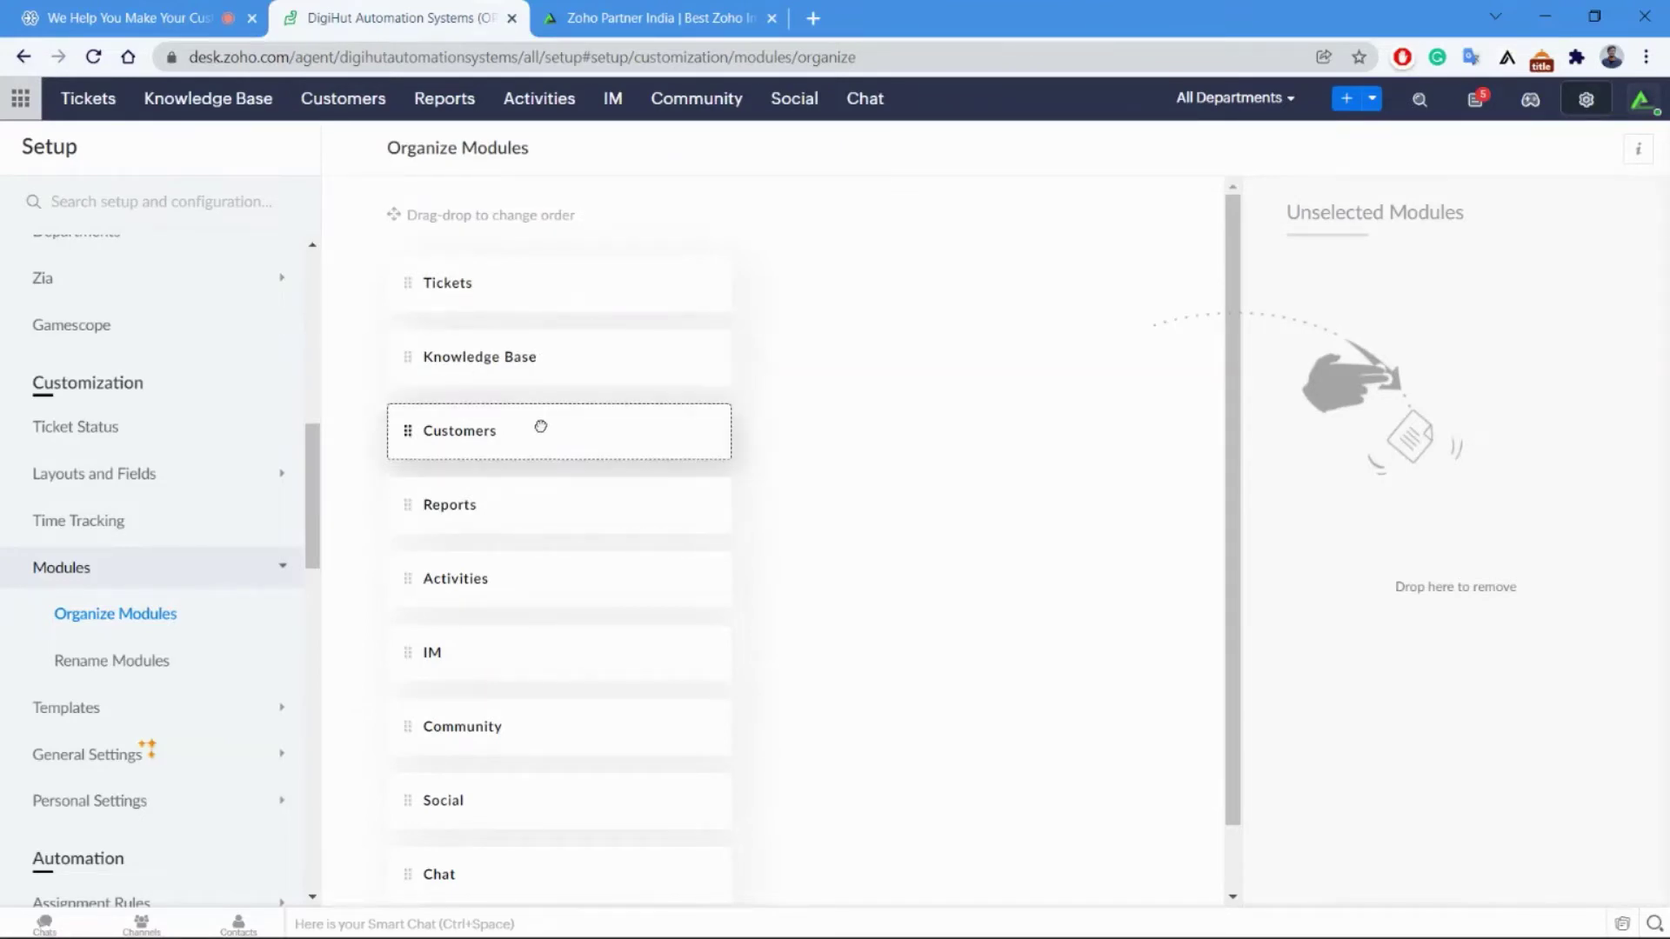
{"action": "left_click_drag", "start_coordinate": [540, 424], "coordinate": [547, 340]}
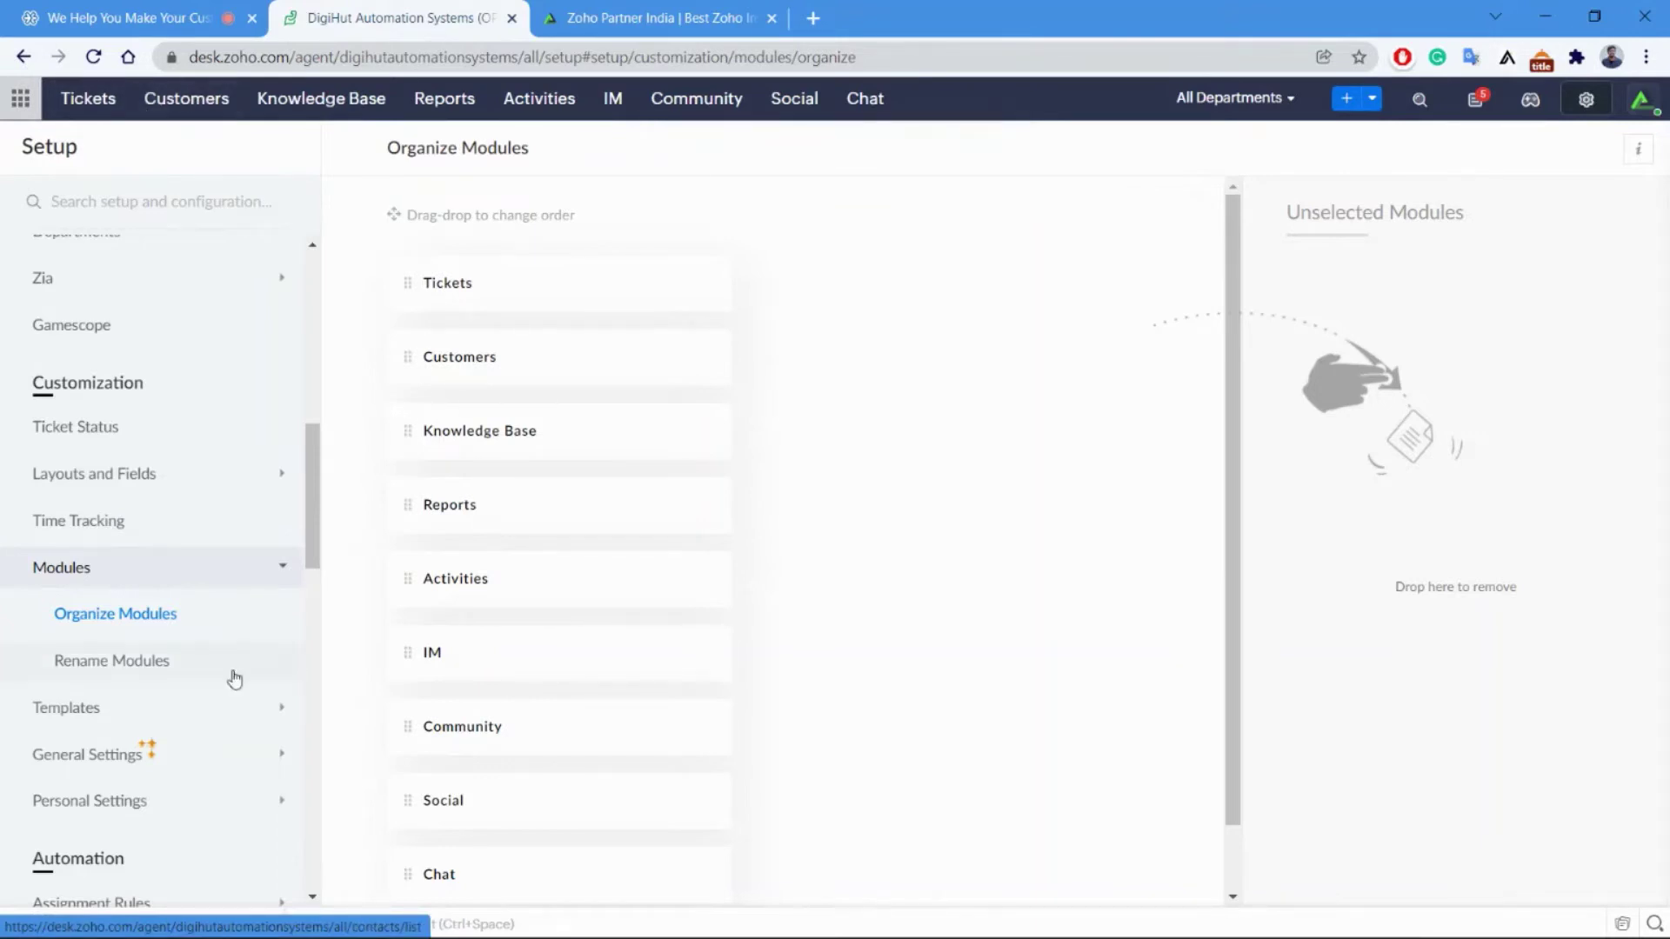
{"action": "scroll", "coordinate": [209, 672], "scroll_direction": "down", "scroll_amount": 1}
Review module display names on Rename Modules, cancelling a rename of Tickets to keep its name.
{"action": "left_click", "coordinate": [160, 558]}
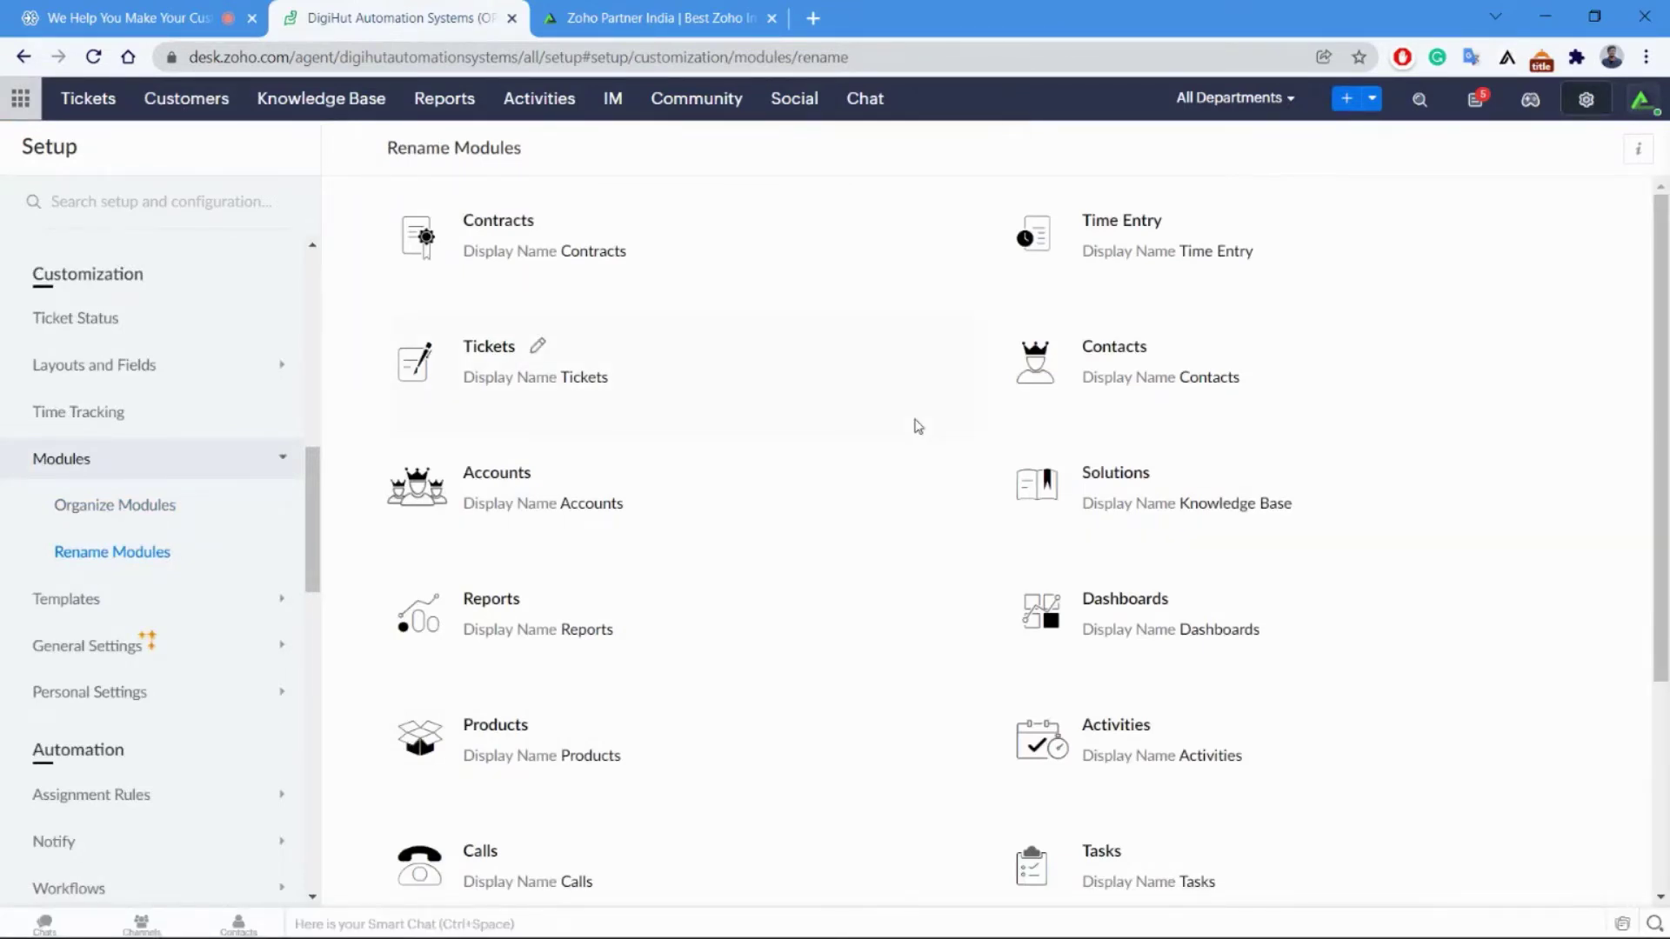
{"action": "scroll", "coordinate": [918, 426], "scroll_direction": "down", "scroll_amount": 3}
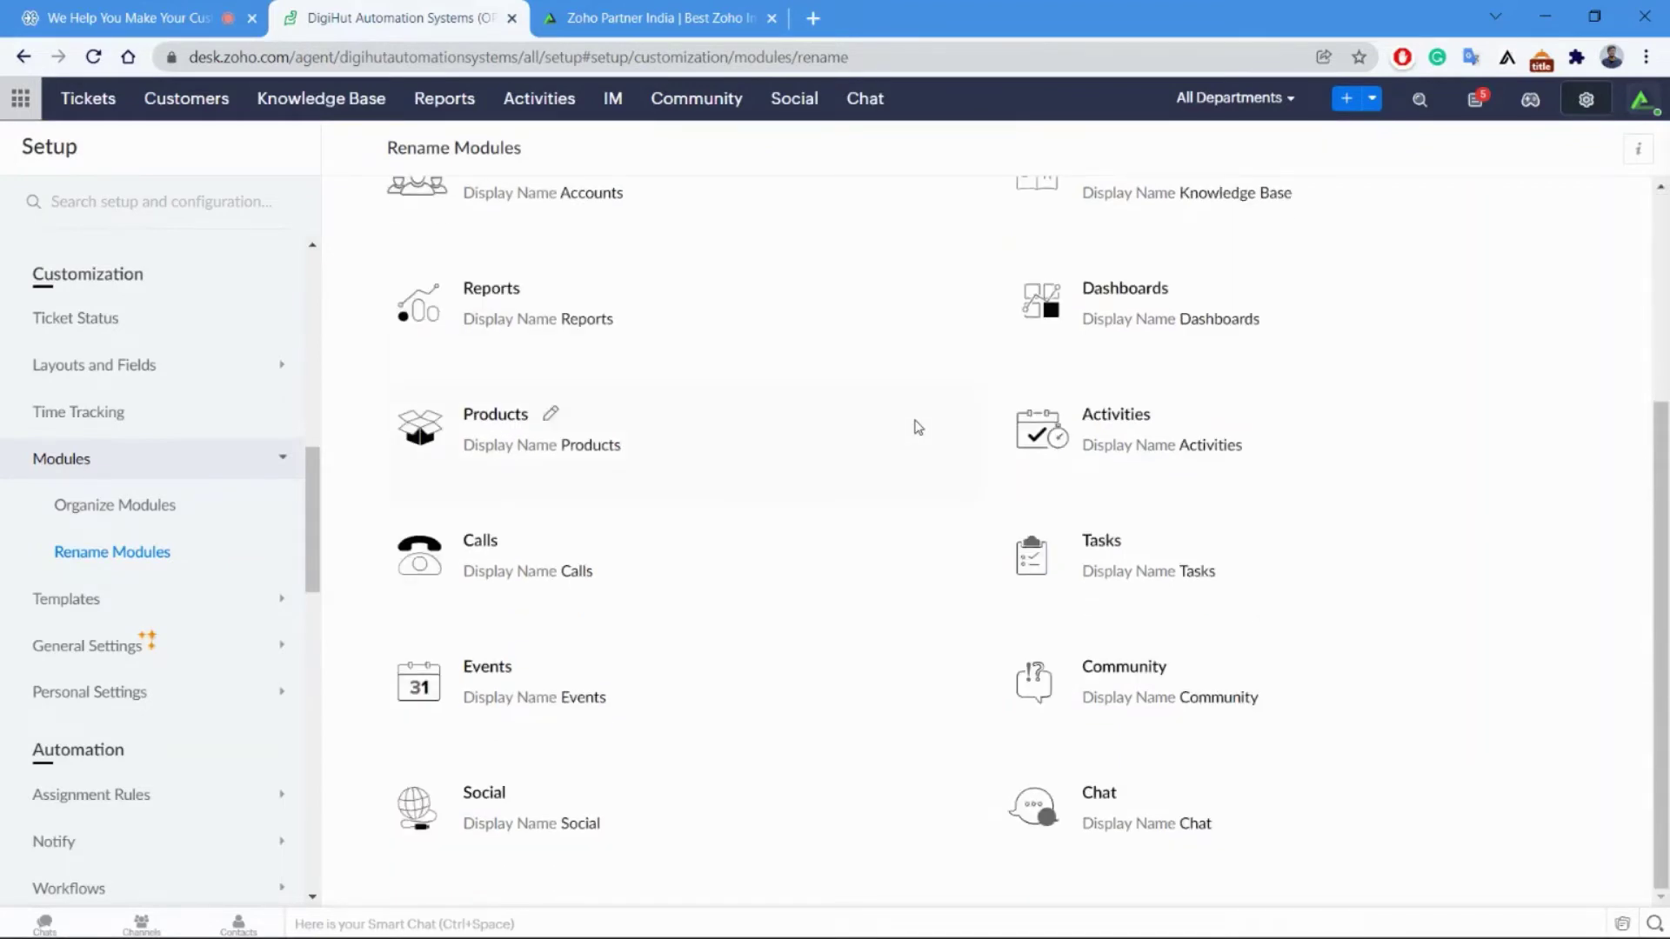
{"action": "scroll", "coordinate": [918, 426], "scroll_direction": "up", "scroll_amount": 3}
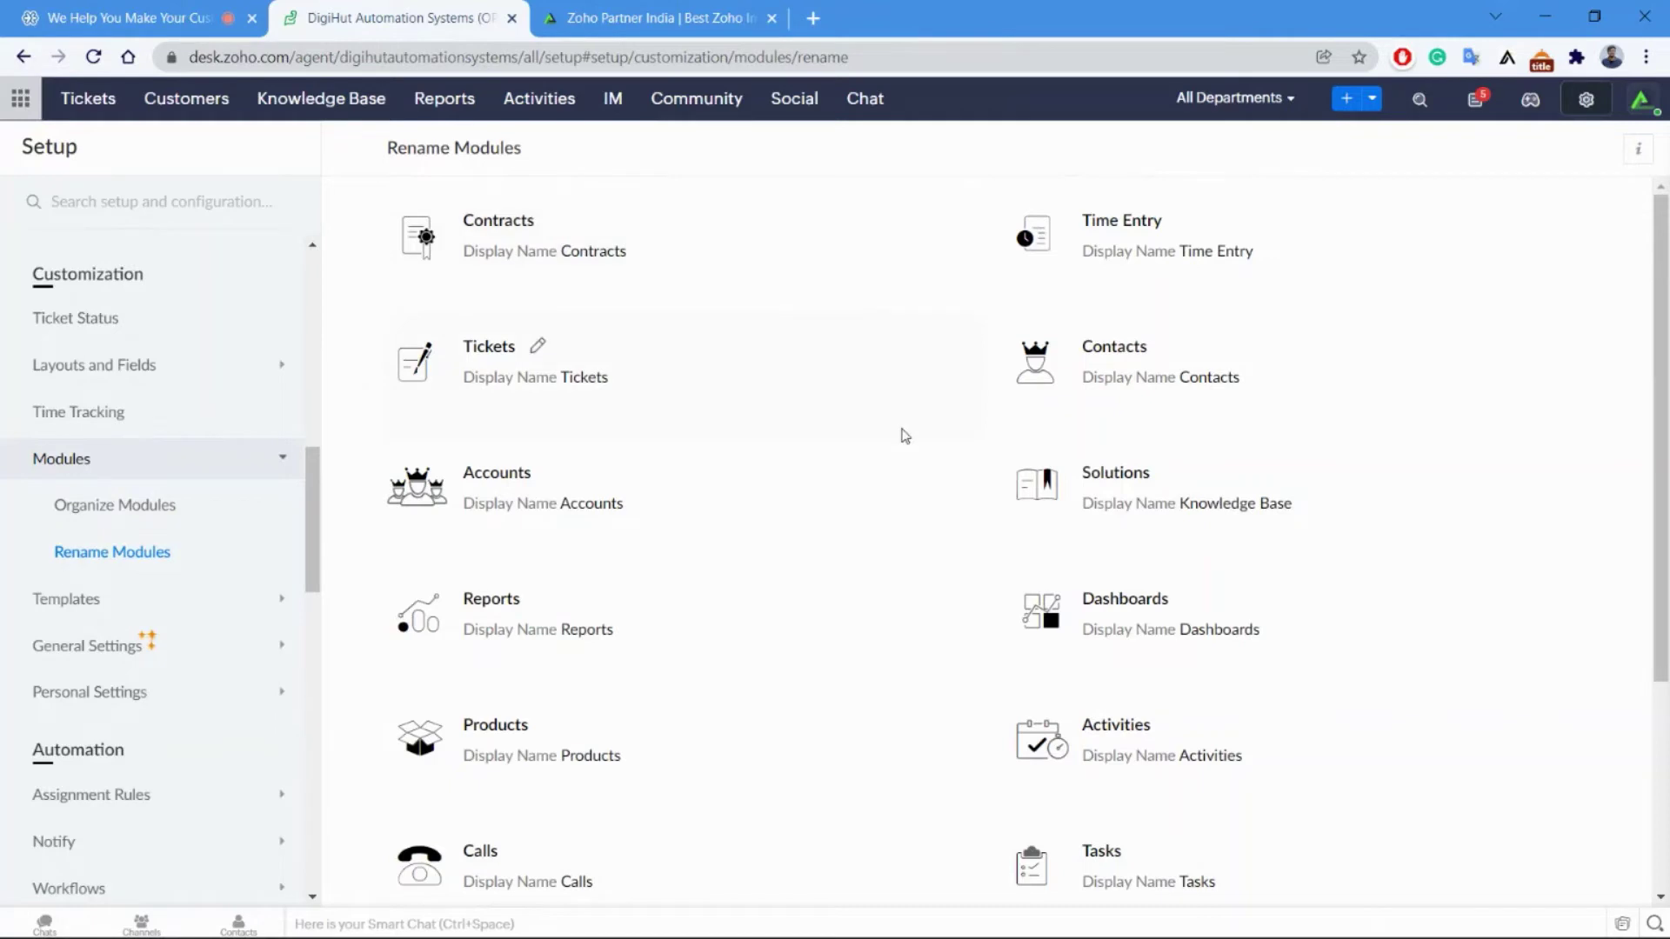
{"action": "scroll", "coordinate": [905, 436], "scroll_direction": "down", "scroll_amount": 2}
{"action": "scroll", "coordinate": [842, 521], "scroll_direction": "up", "scroll_amount": 2}
{"action": "left_click", "coordinate": [536, 344]}
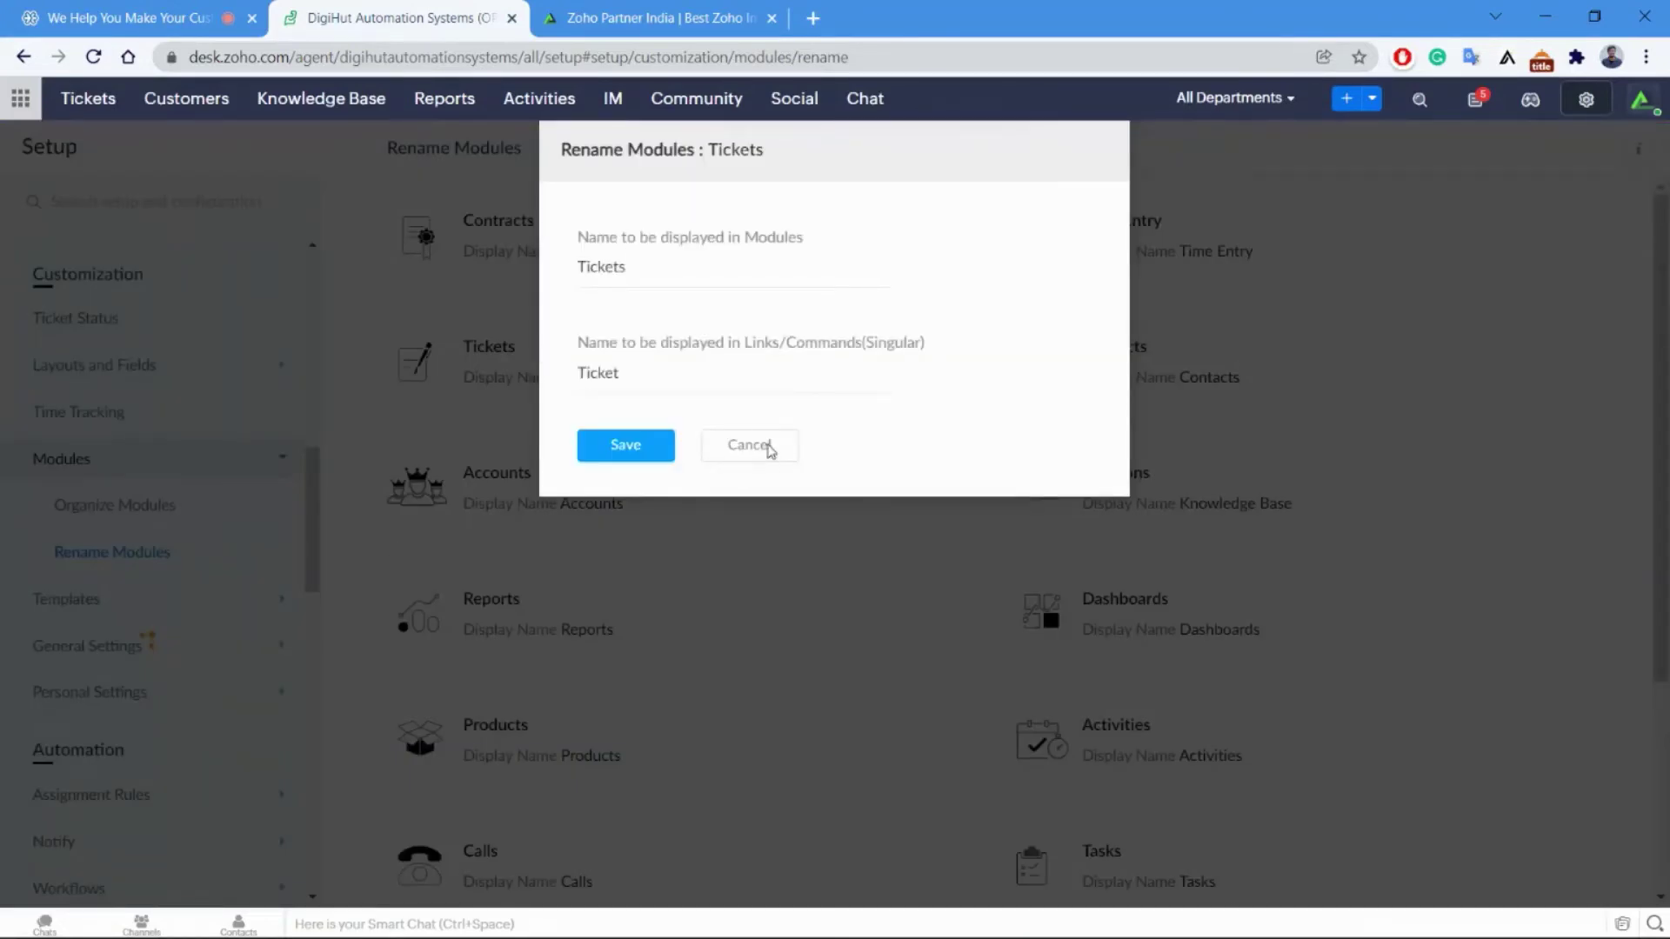
{"action": "left_click", "coordinate": [769, 447]}
{"action": "scroll", "coordinate": [160, 649], "scroll_direction": "down", "scroll_amount": 3}
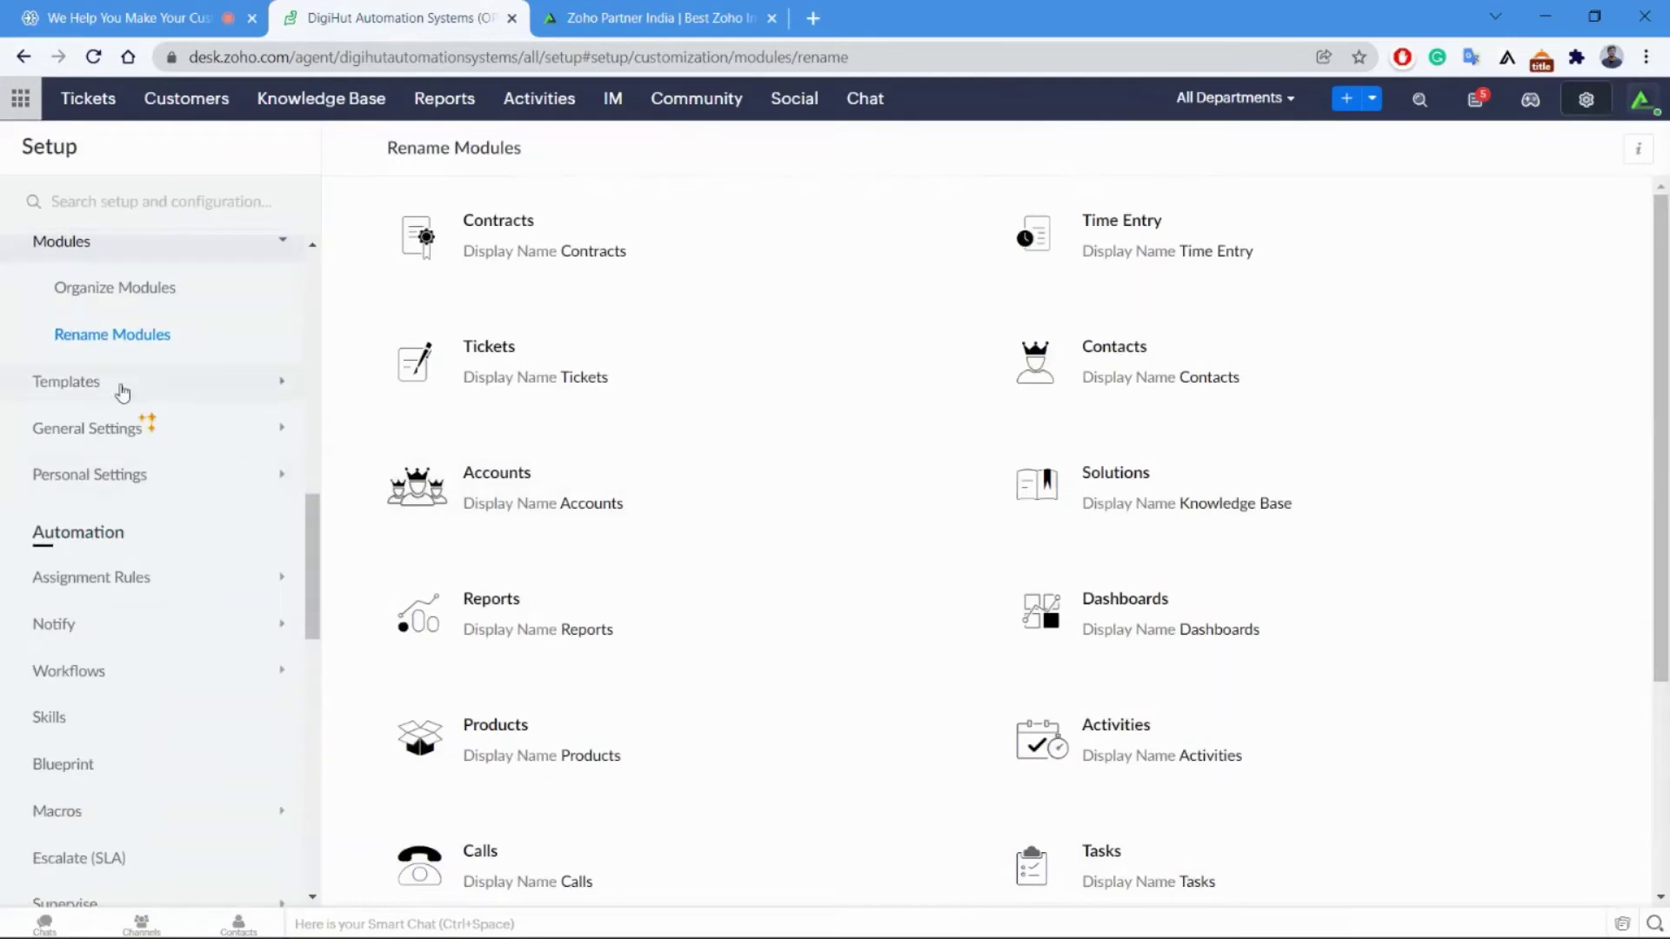
Bring up the Email Templates list and the cc'd-users new-ticket acknowledgement template.
{"action": "left_click", "coordinate": [119, 383]}
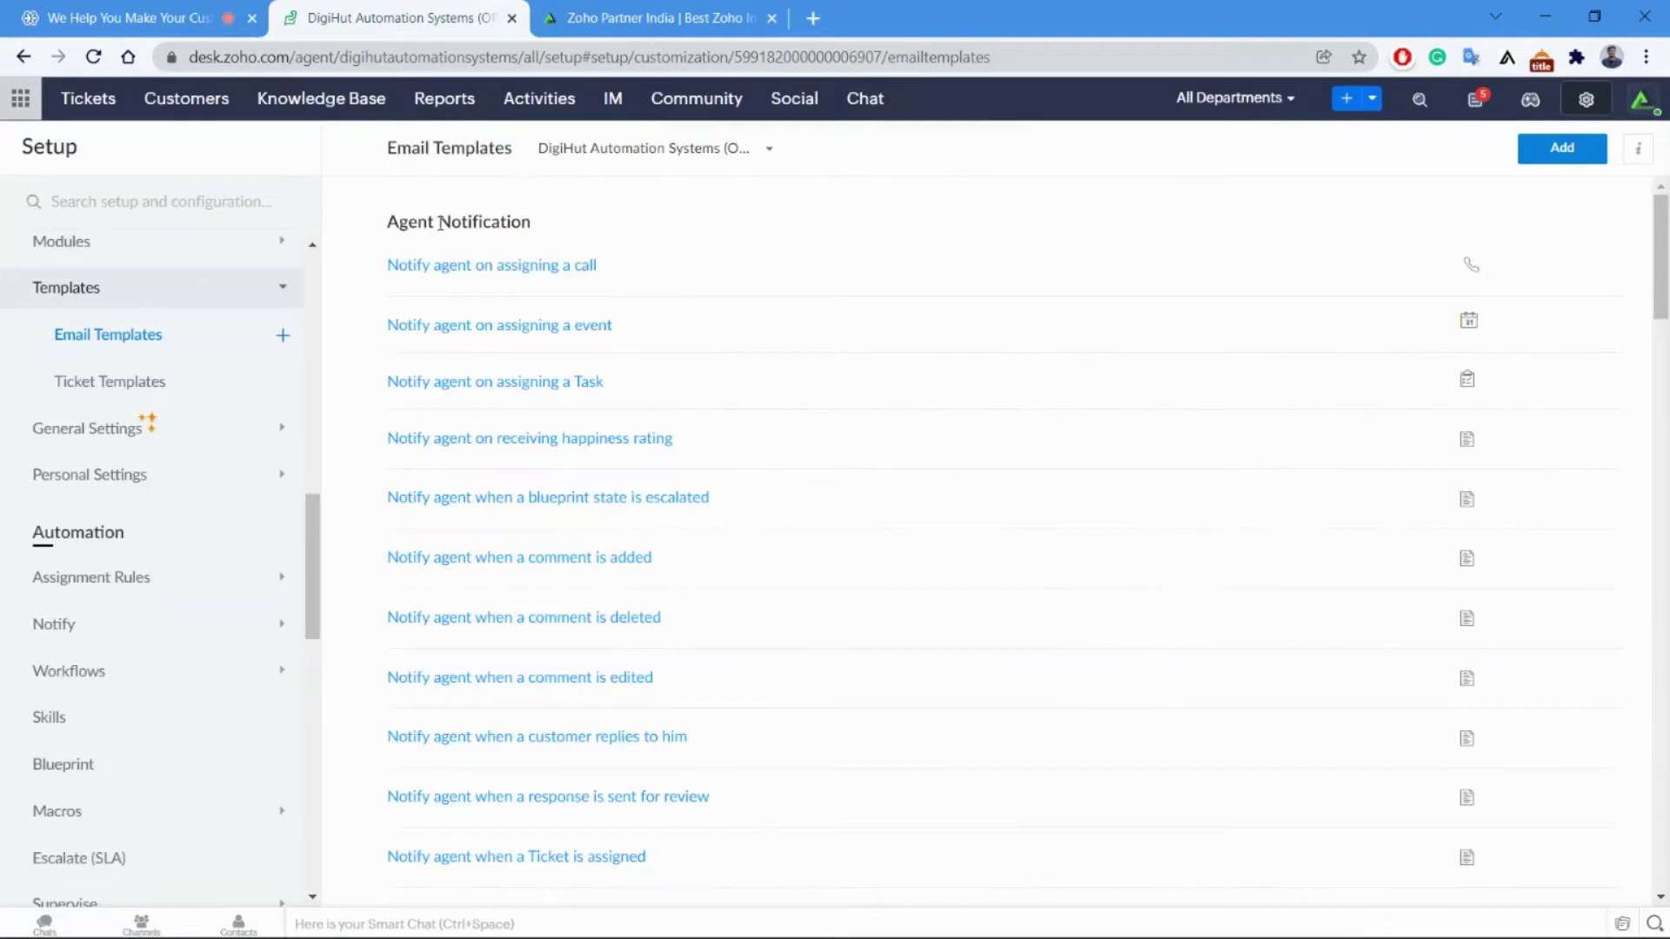
{"action": "scroll", "coordinate": [642, 529], "scroll_direction": "down", "scroll_amount": 15}
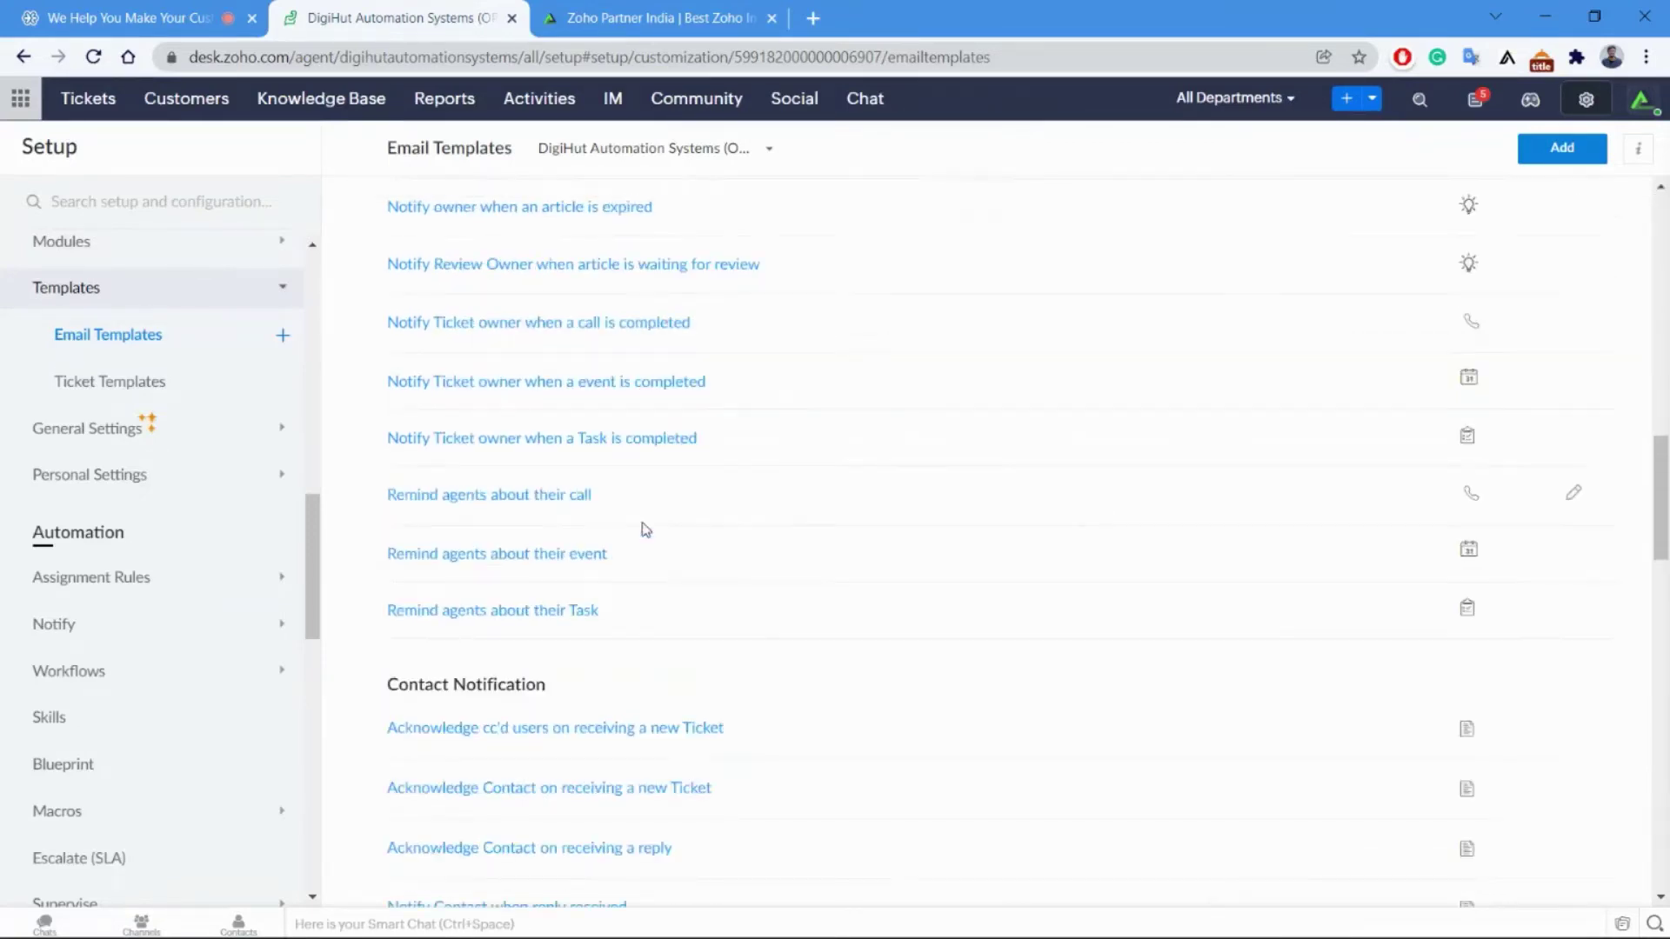
{"action": "left_click", "coordinate": [489, 738]}
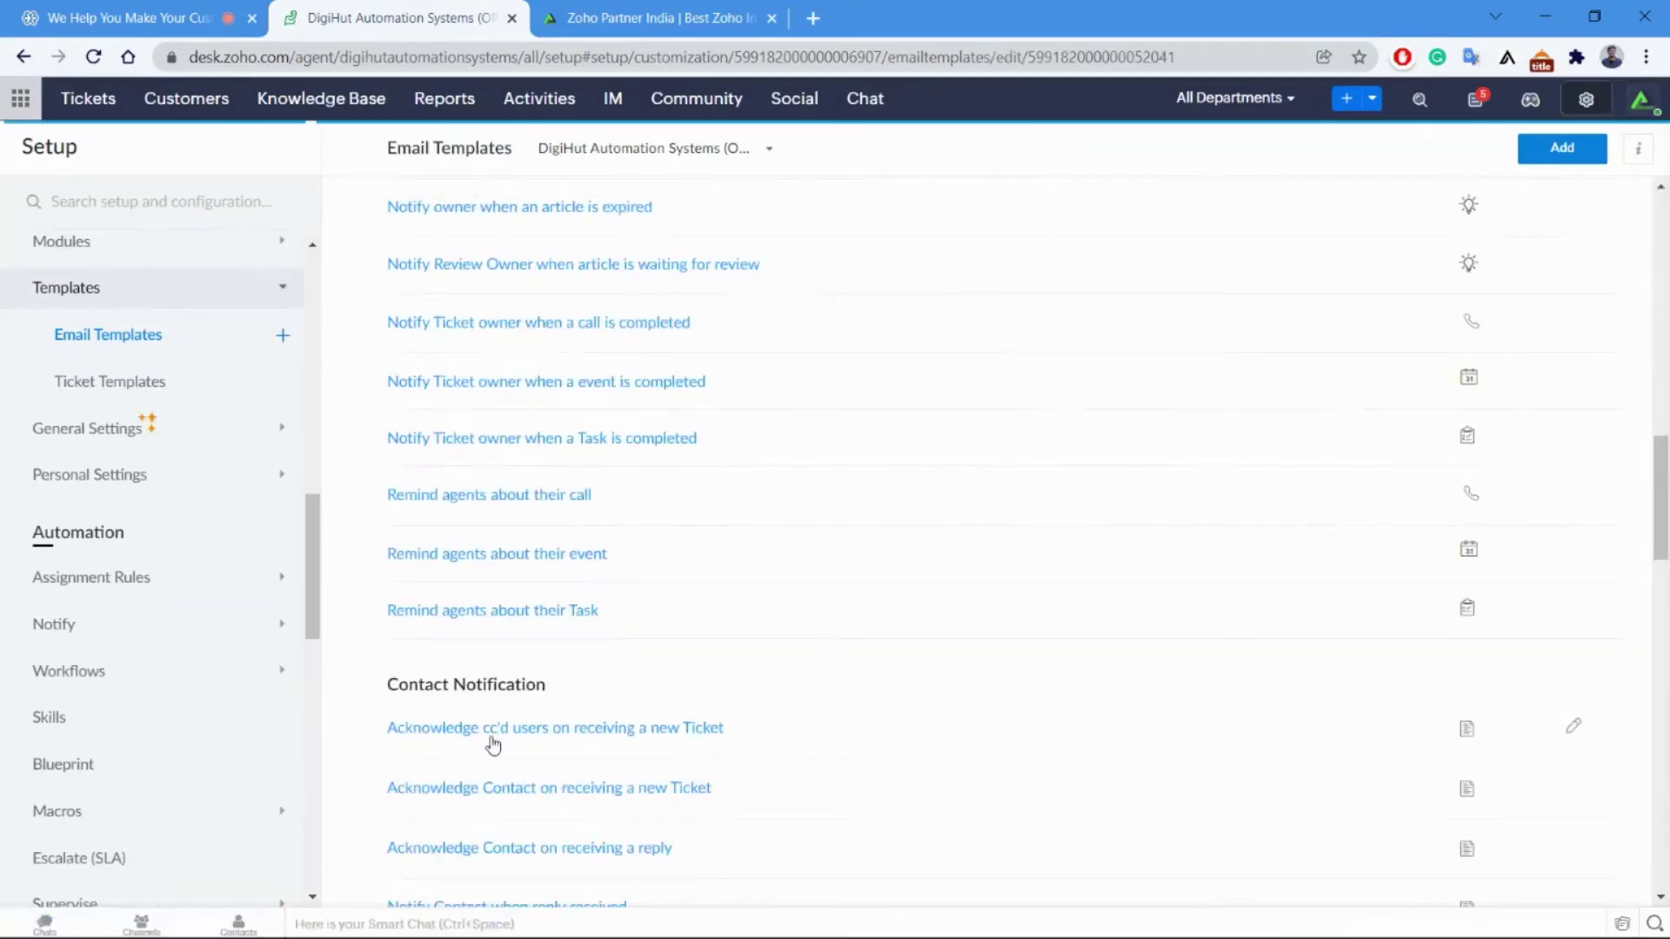
{"action": "scroll", "coordinate": [543, 710], "scroll_direction": "down", "scroll_amount": 9}
{"action": "scroll", "coordinate": [760, 409], "scroll_direction": "up", "scroll_amount": 7}
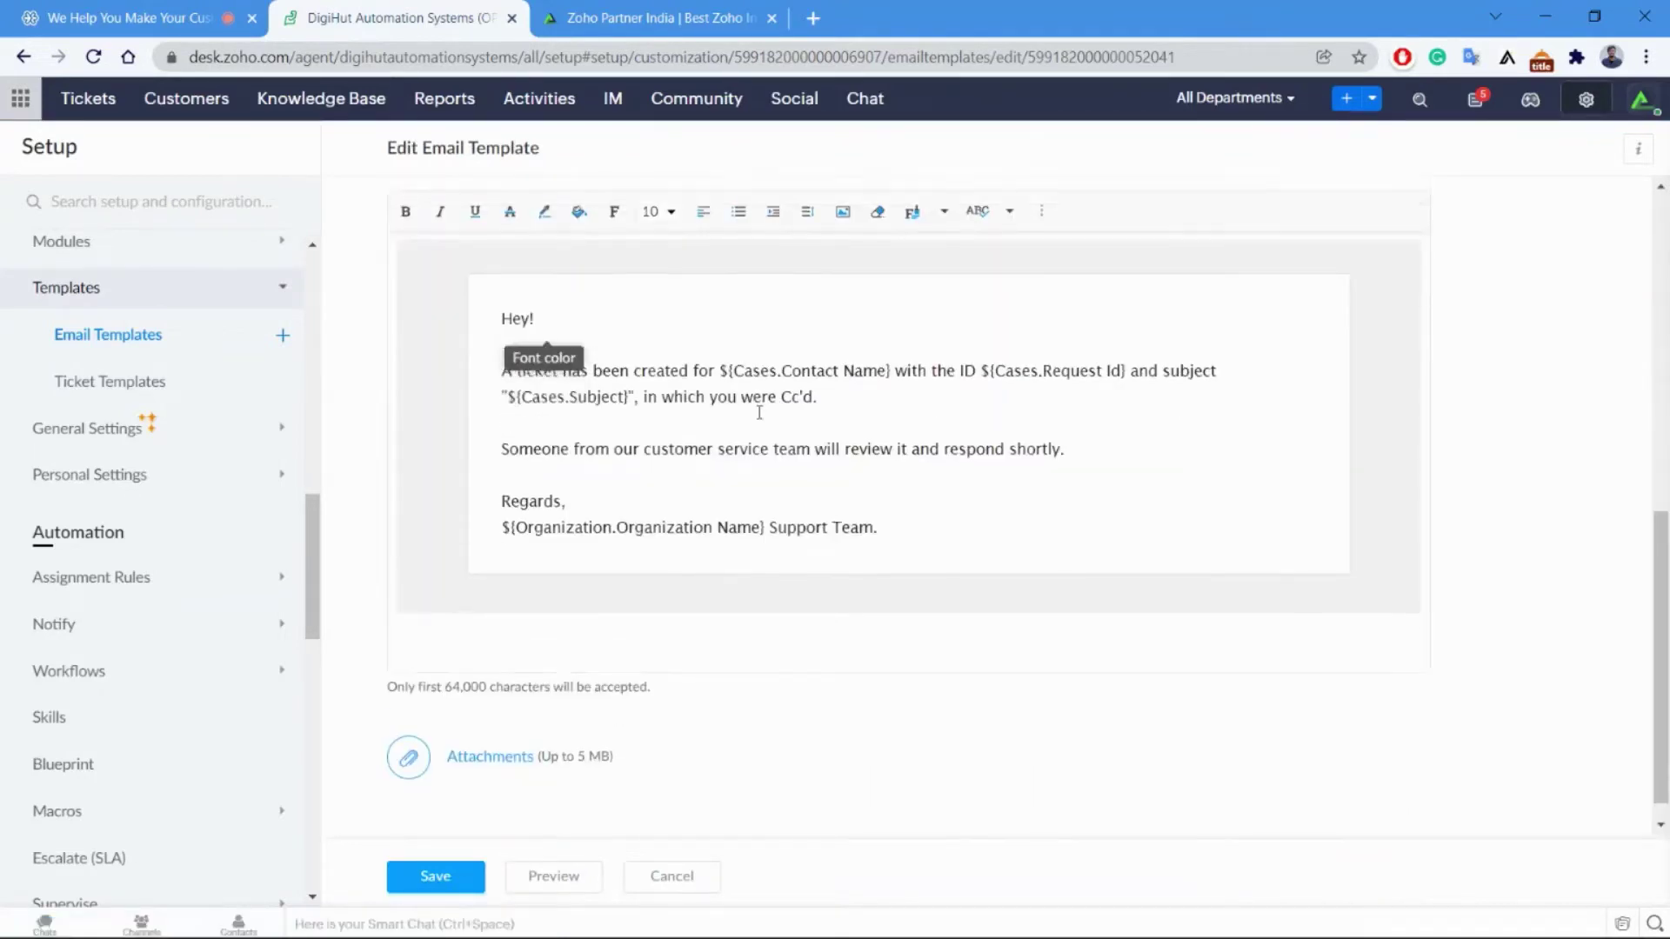
{"action": "scroll", "coordinate": [1304, 774], "scroll_direction": "down", "scroll_amount": 4}
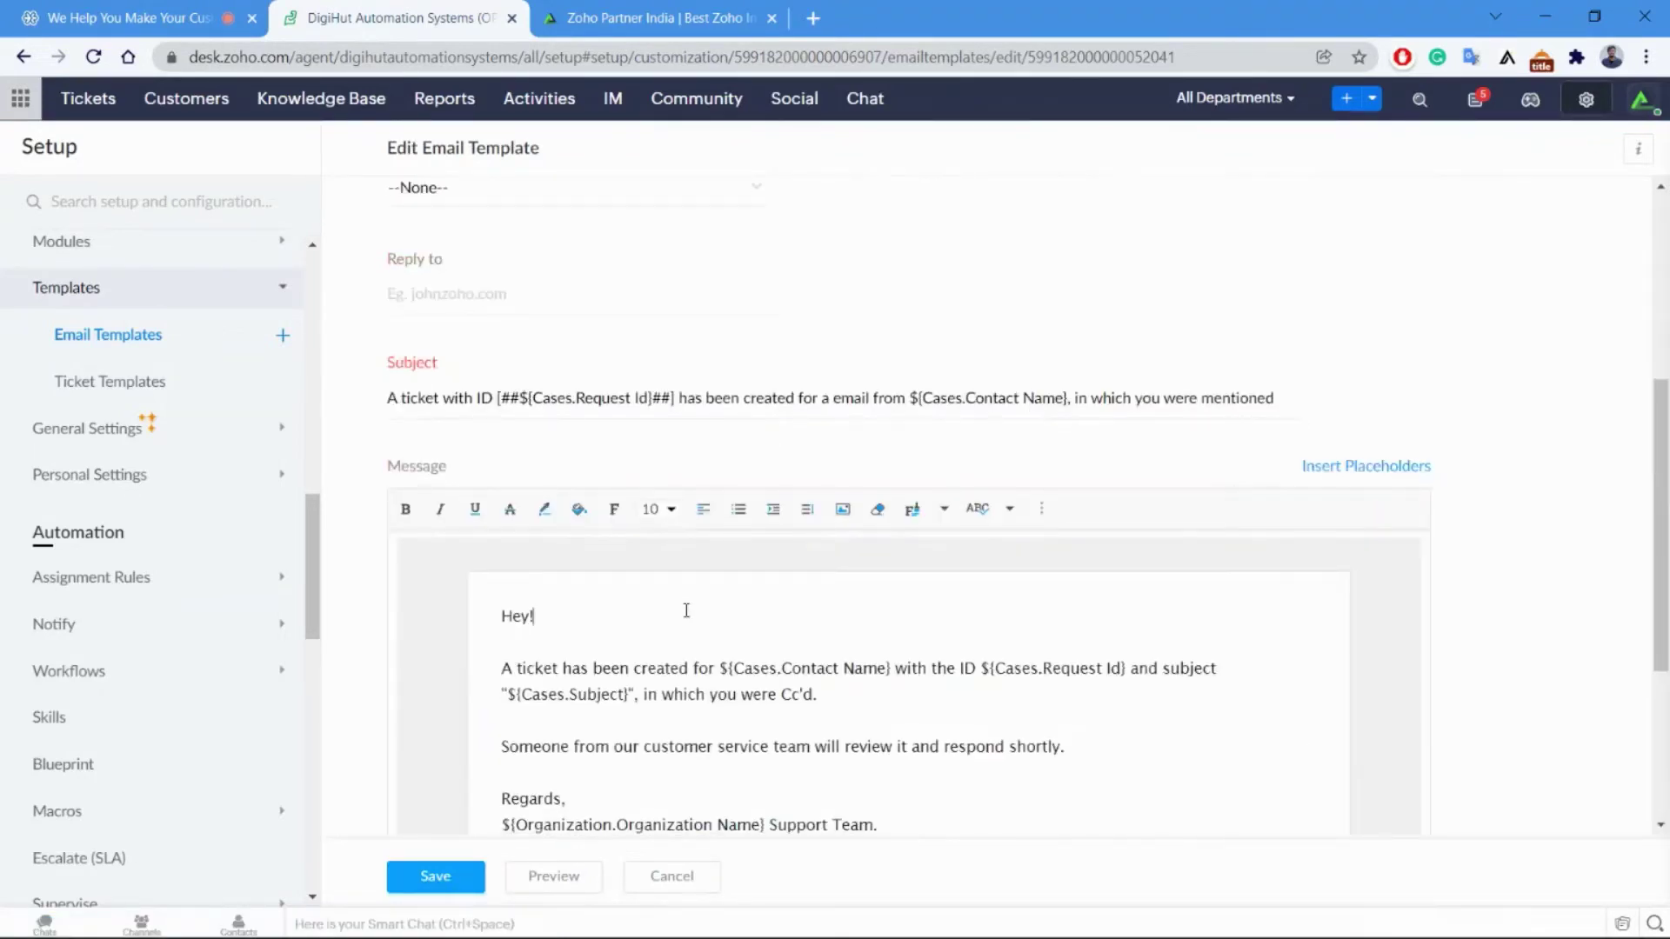
View the template's insertable placeholders, then leave for Ticket Templates showing 'Can't log into Zoho Desk'.
{"action": "left_click", "coordinate": [1342, 468]}
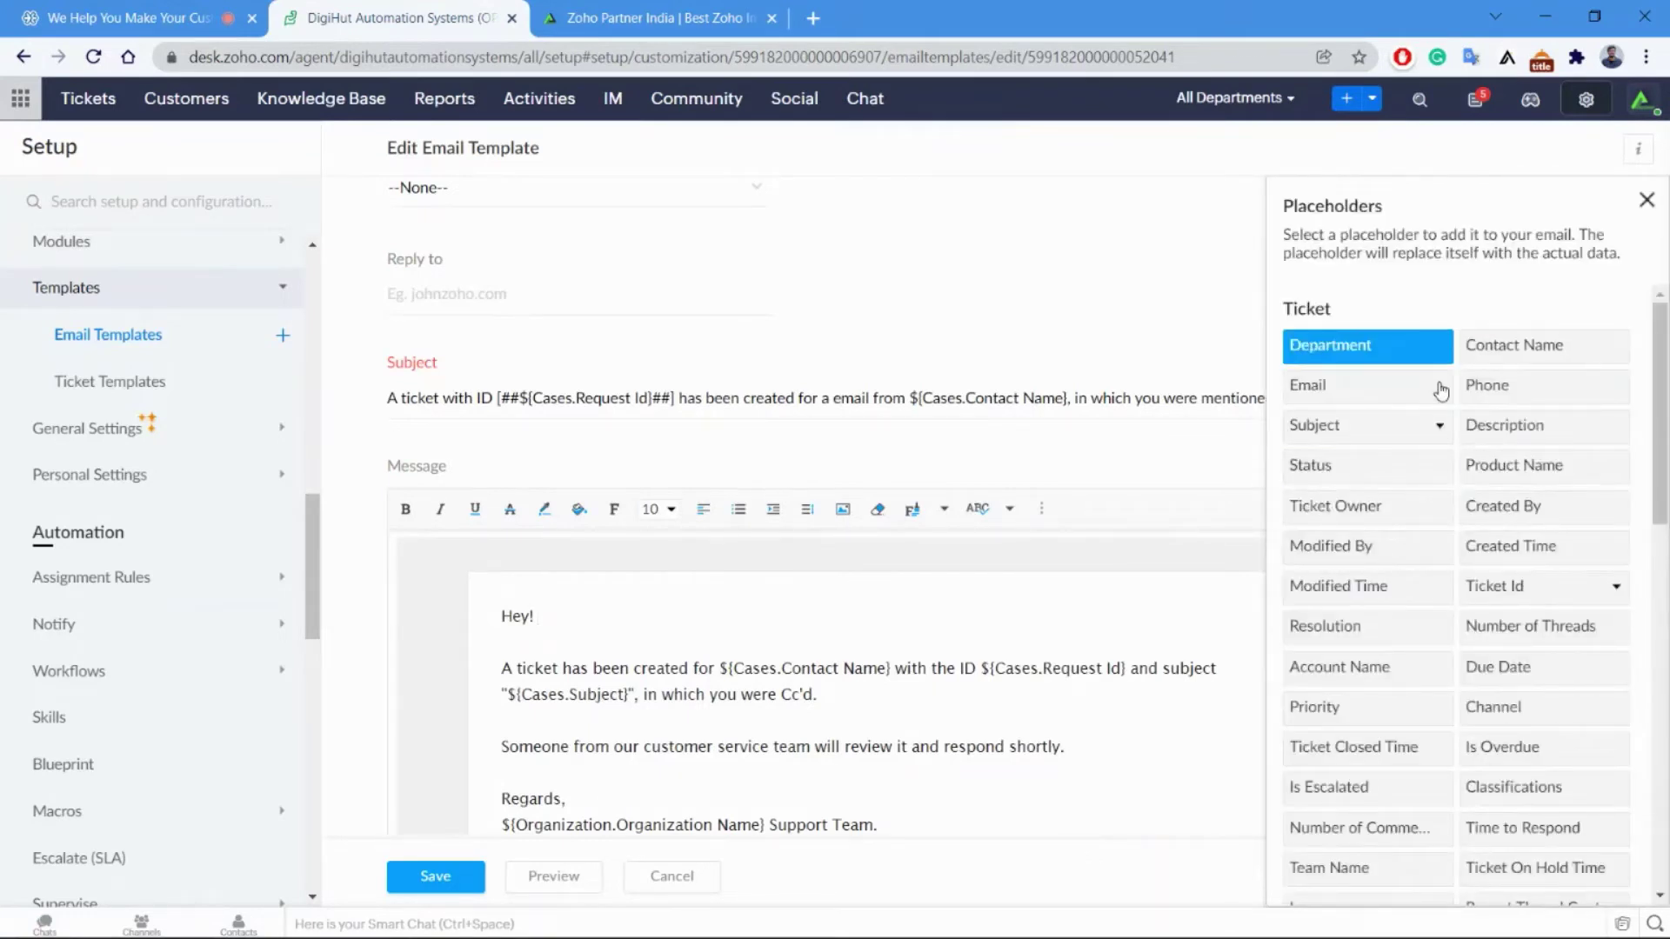
{"action": "left_click", "coordinate": [1647, 199]}
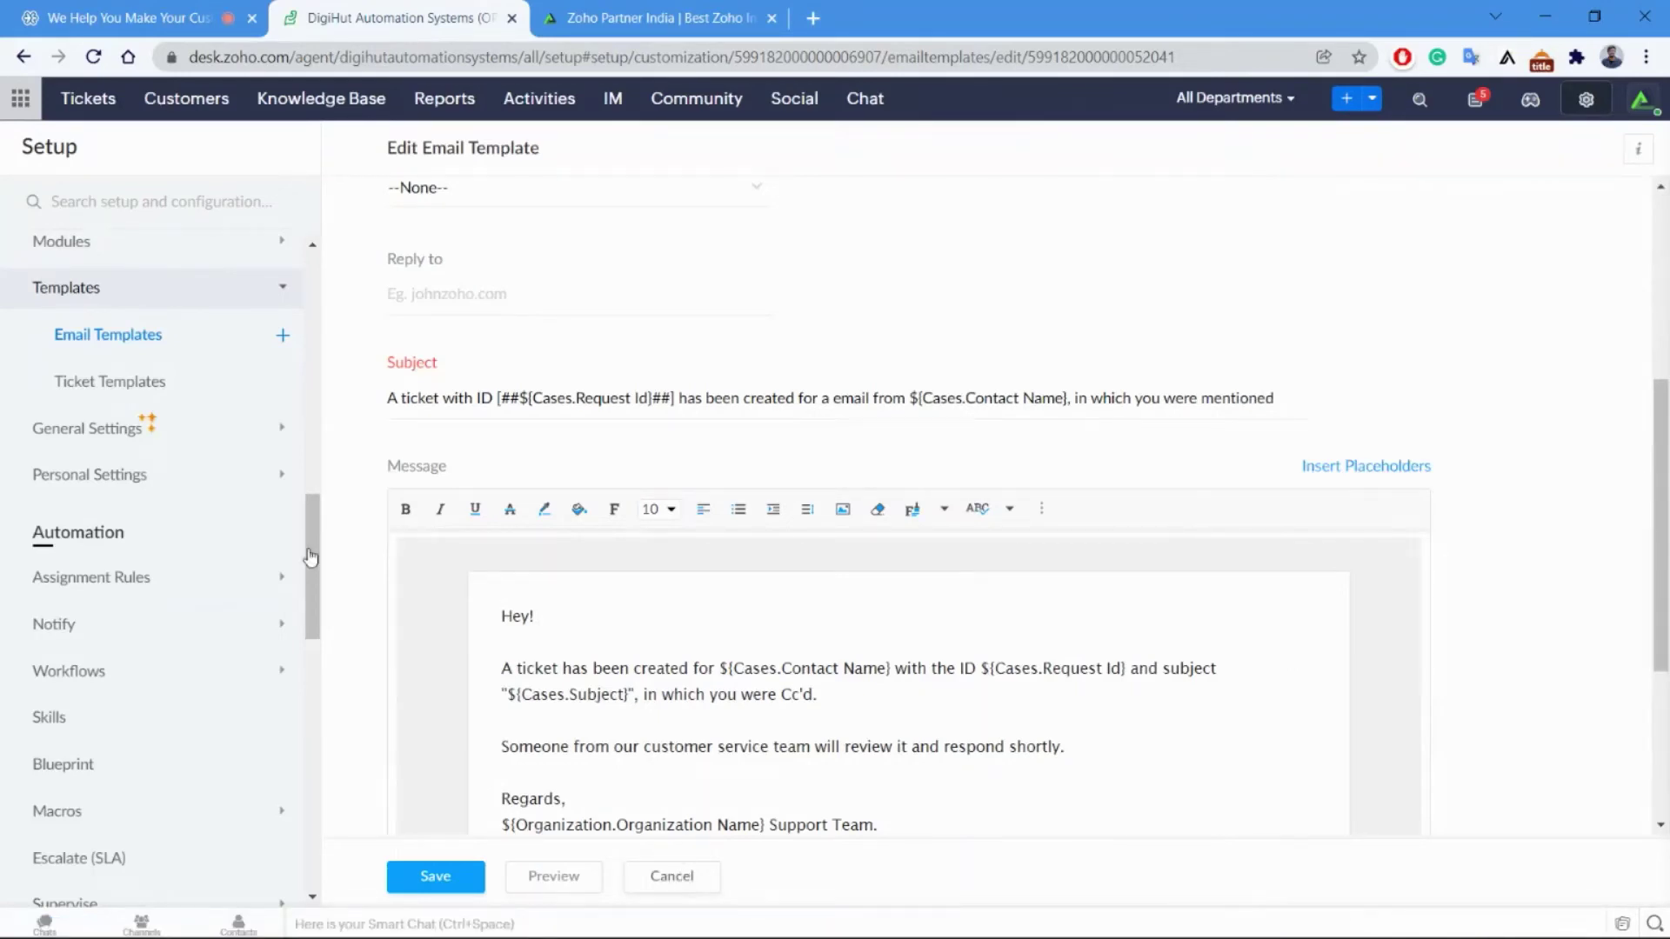
{"action": "left_click", "coordinate": [120, 340]}
{"action": "left_click", "coordinate": [131, 383]}
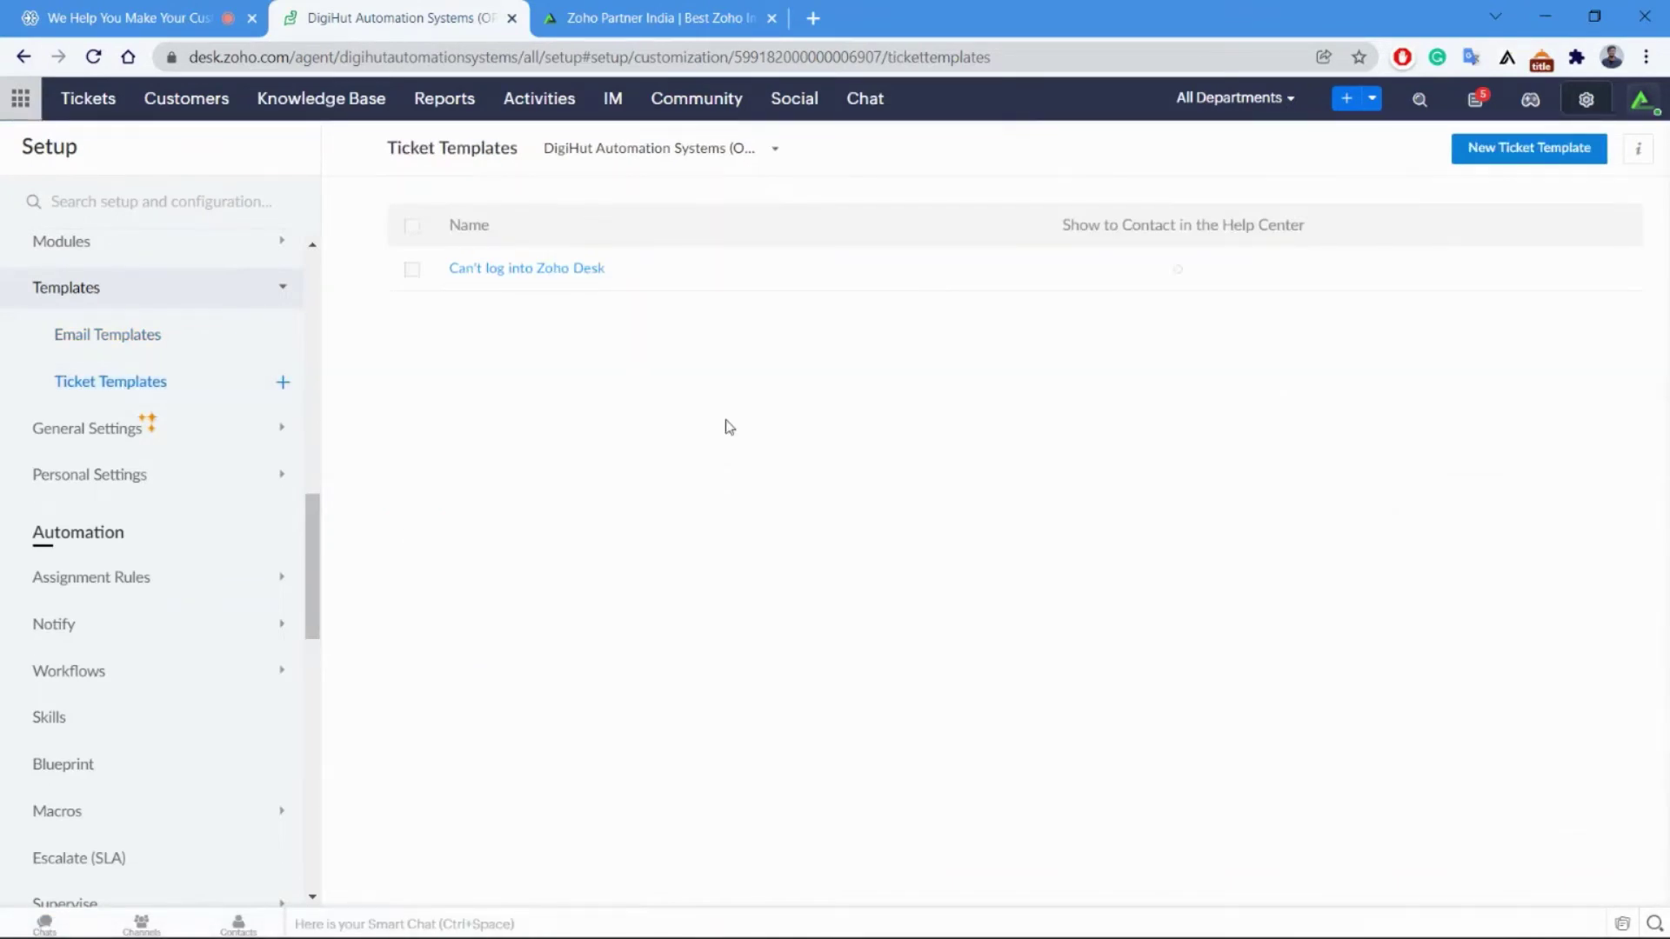
Go through General ticket settings and My Information to the personal Preferences page.
{"action": "left_click", "coordinate": [69, 429]}
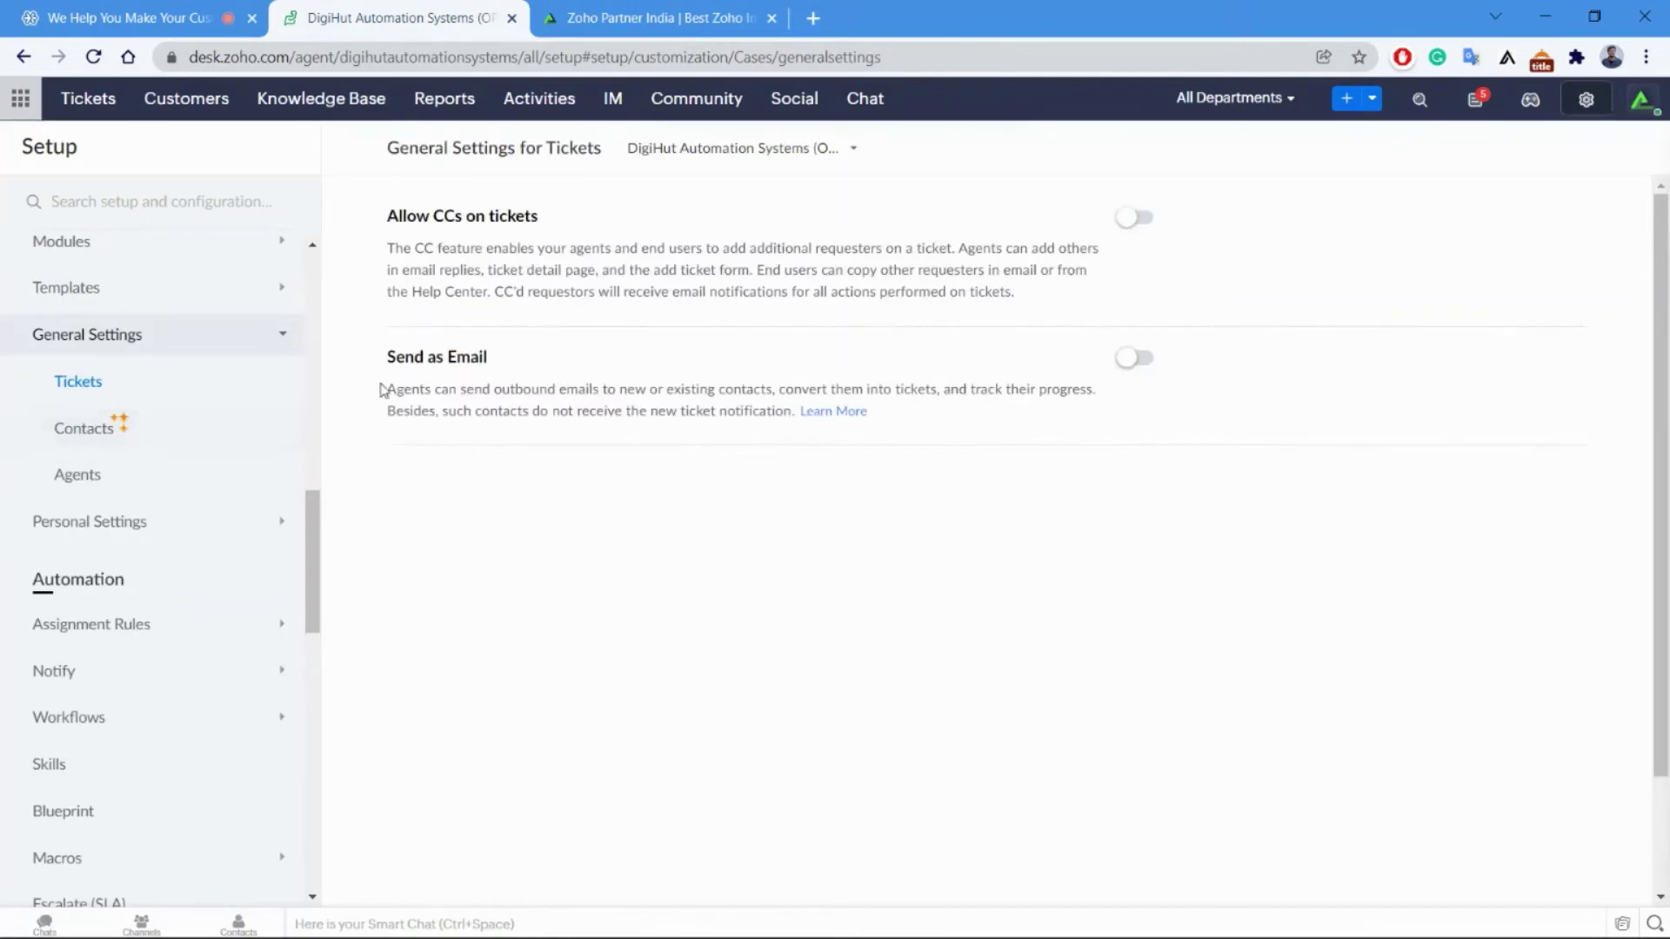
{"action": "scroll", "coordinate": [271, 553], "scroll_direction": "up", "scroll_amount": 2}
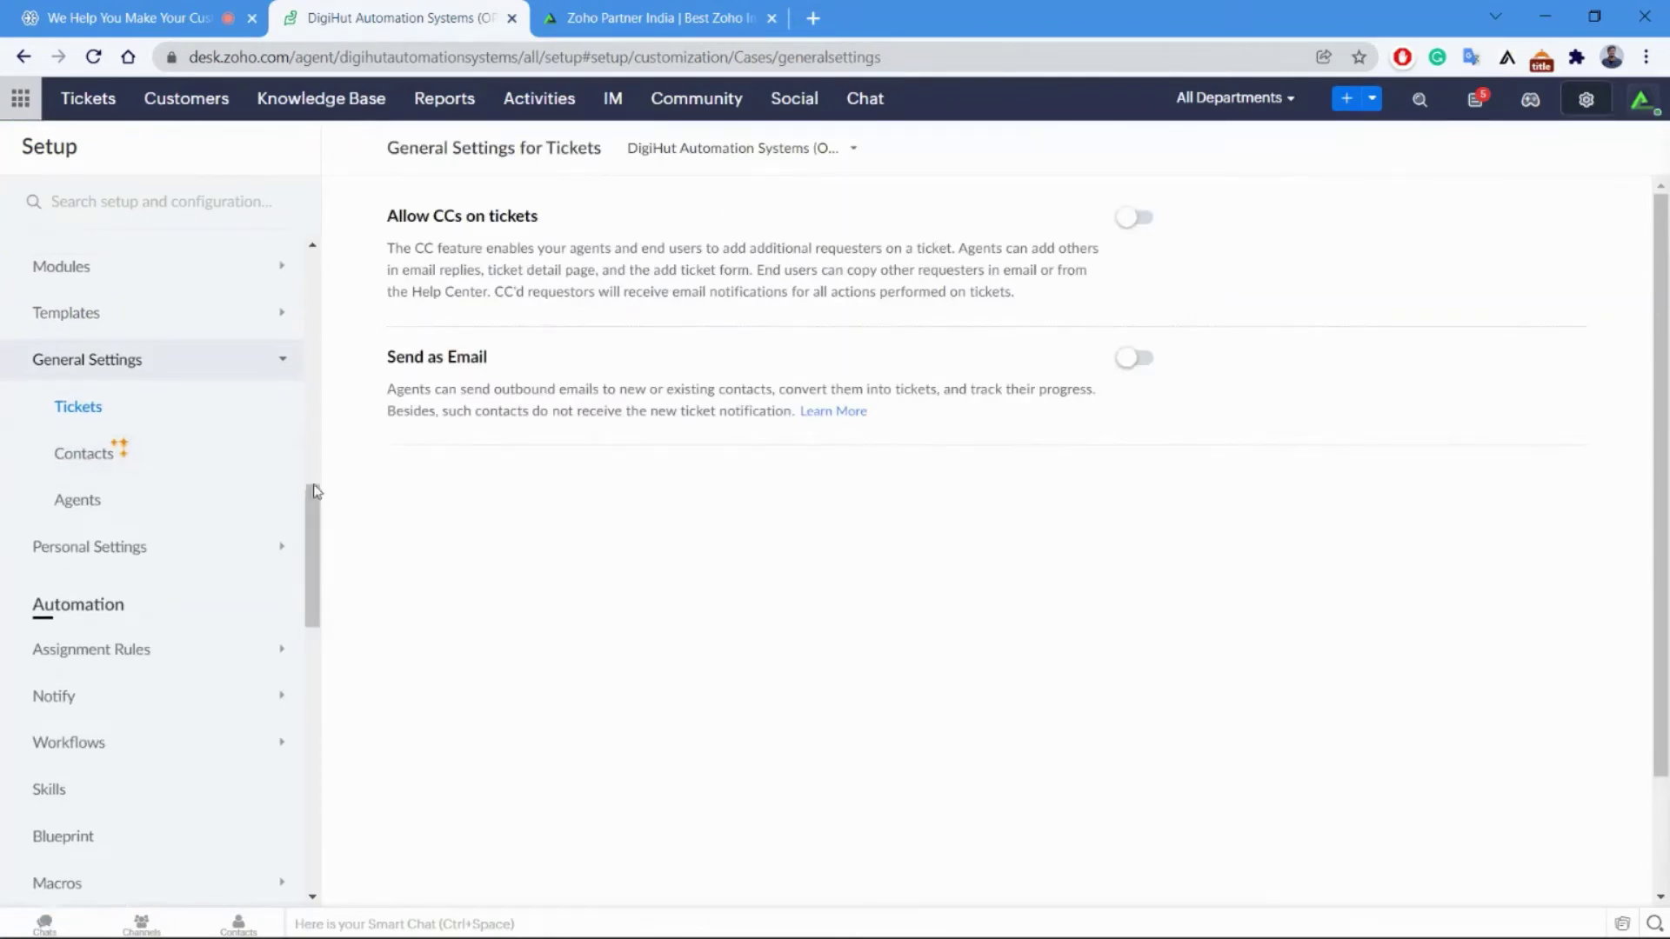
{"action": "scroll", "coordinate": [271, 552], "scroll_direction": "up", "scroll_amount": 2}
{"action": "scroll", "coordinate": [352, 625], "scroll_direction": "down", "scroll_amount": 2}
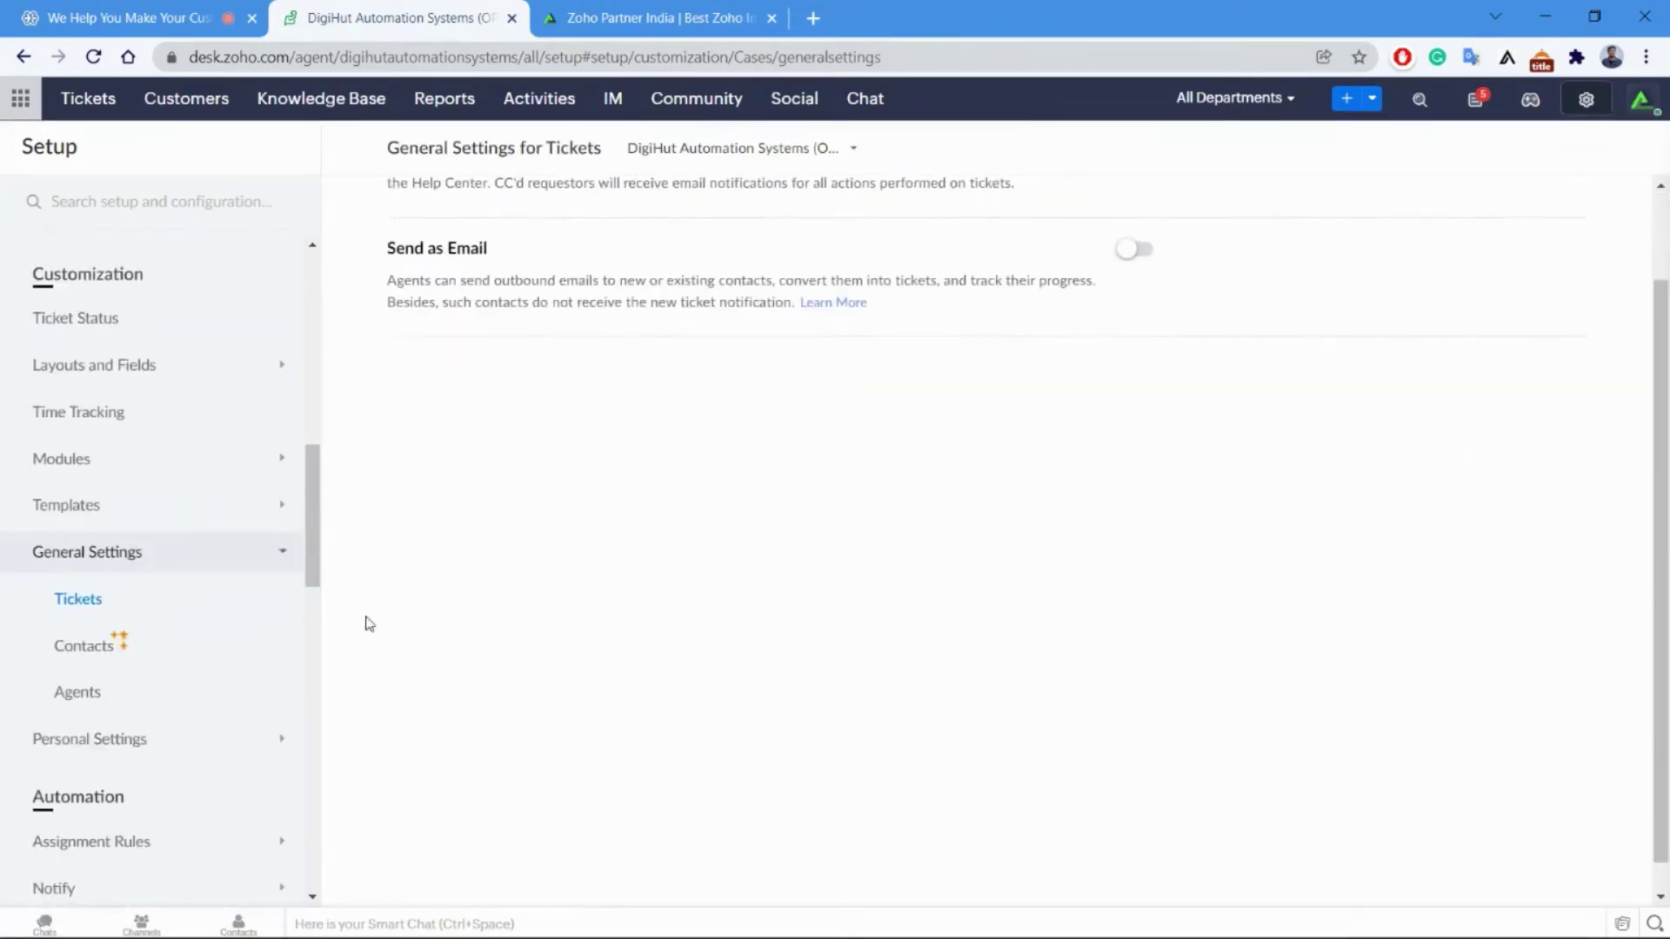
{"action": "scroll", "coordinate": [344, 561], "scroll_direction": "down", "scroll_amount": 1}
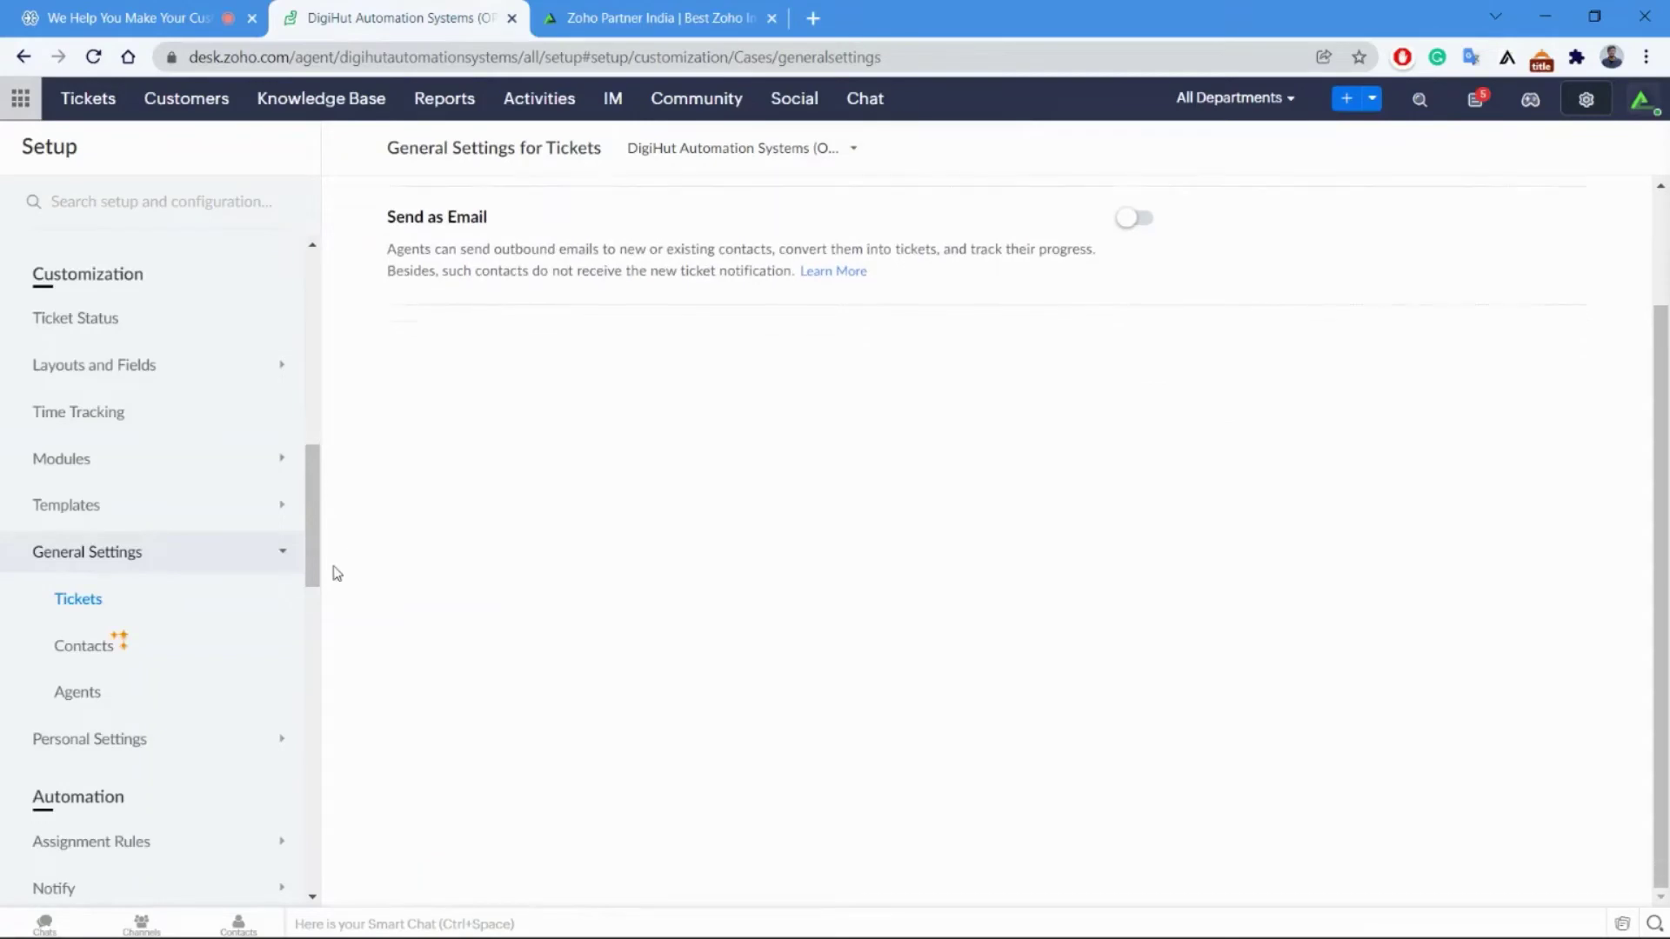
{"action": "left_click", "coordinate": [162, 738]}
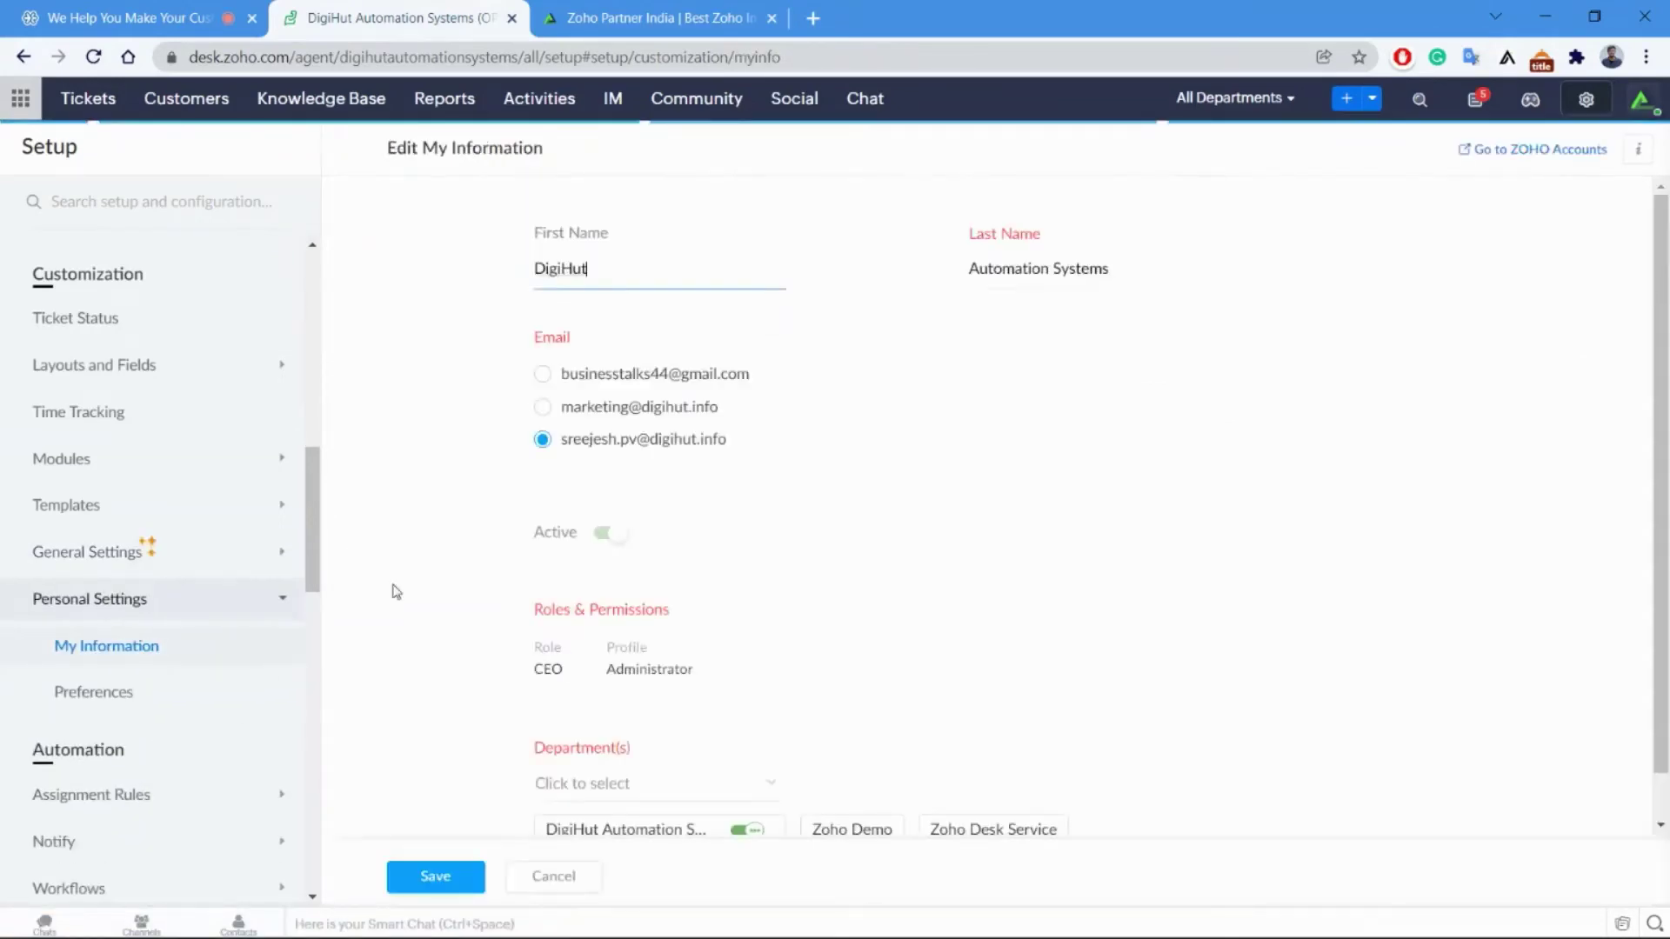
{"action": "left_click", "coordinate": [135, 691]}
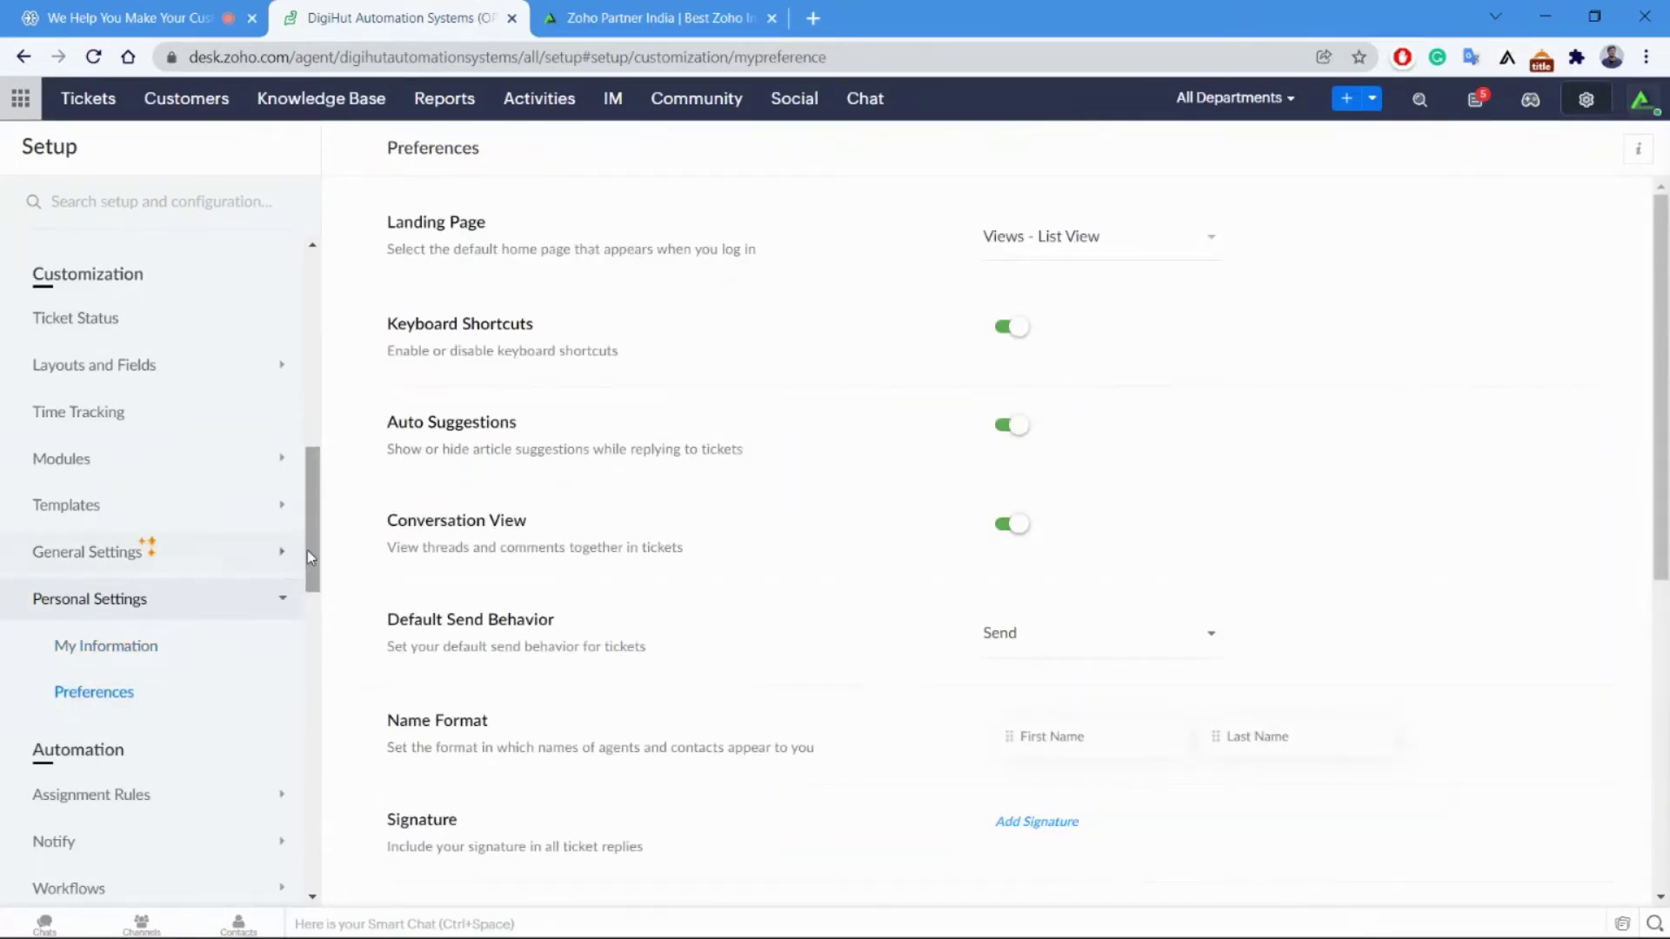
Advance the slideshow to the Automation slide, then bring up Zoho Desk's full Setup overview.
{"action": "key", "text": "alt+Tab"}
{"action": "key", "text": "Right"}
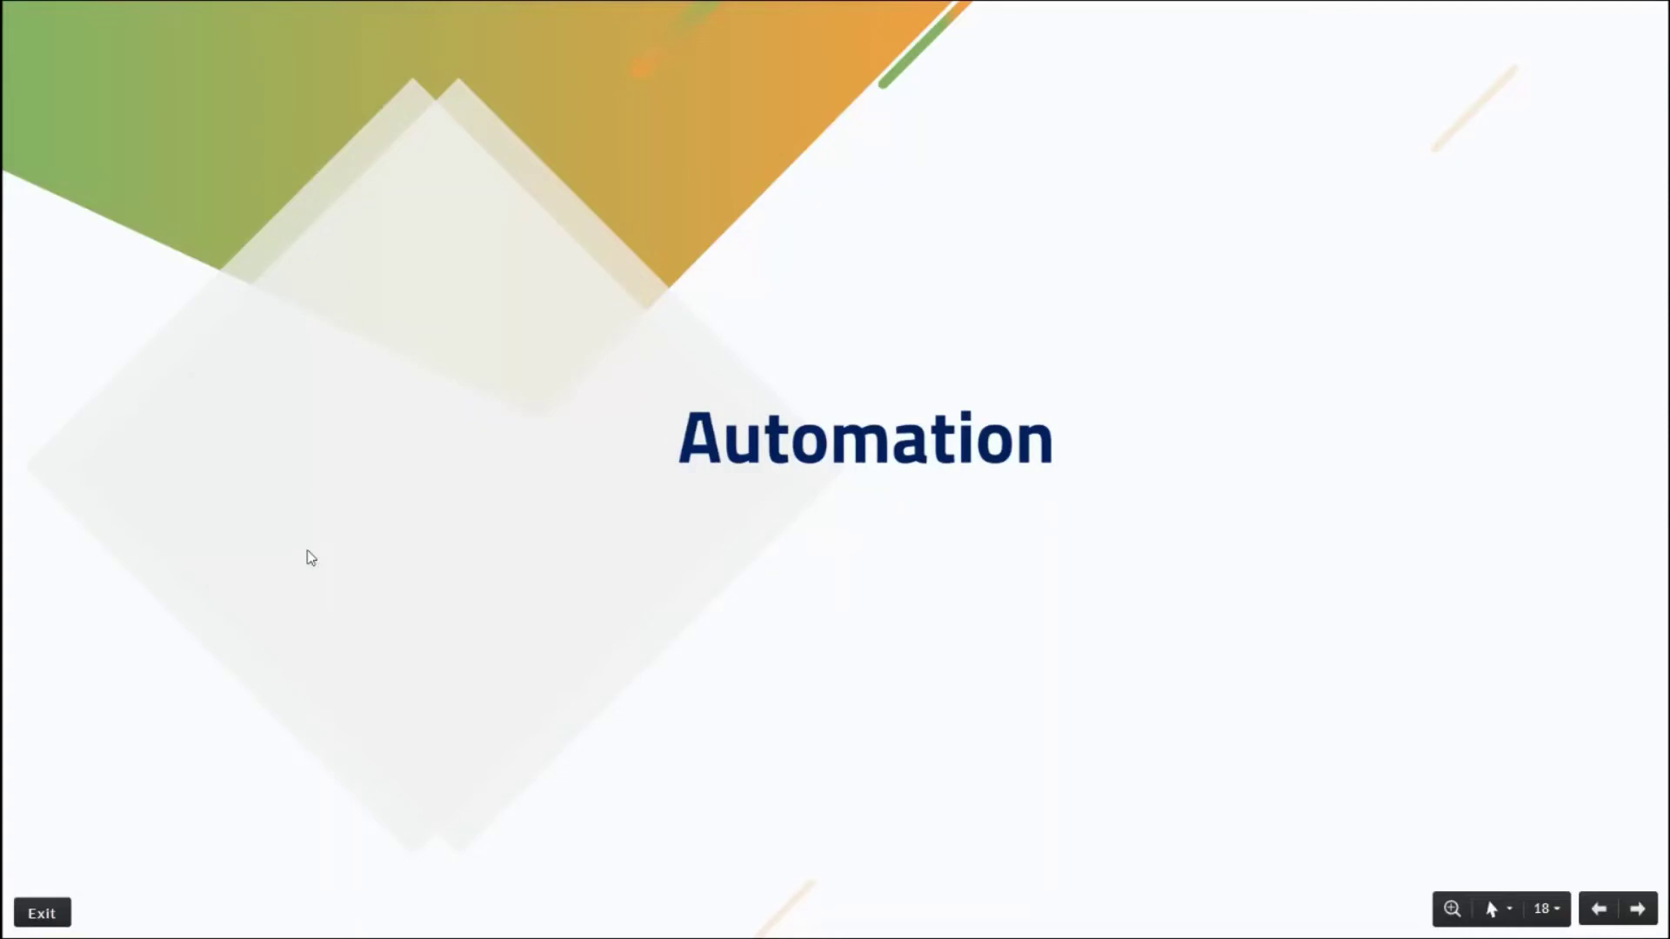
{"action": "key", "text": "alt+Tab"}
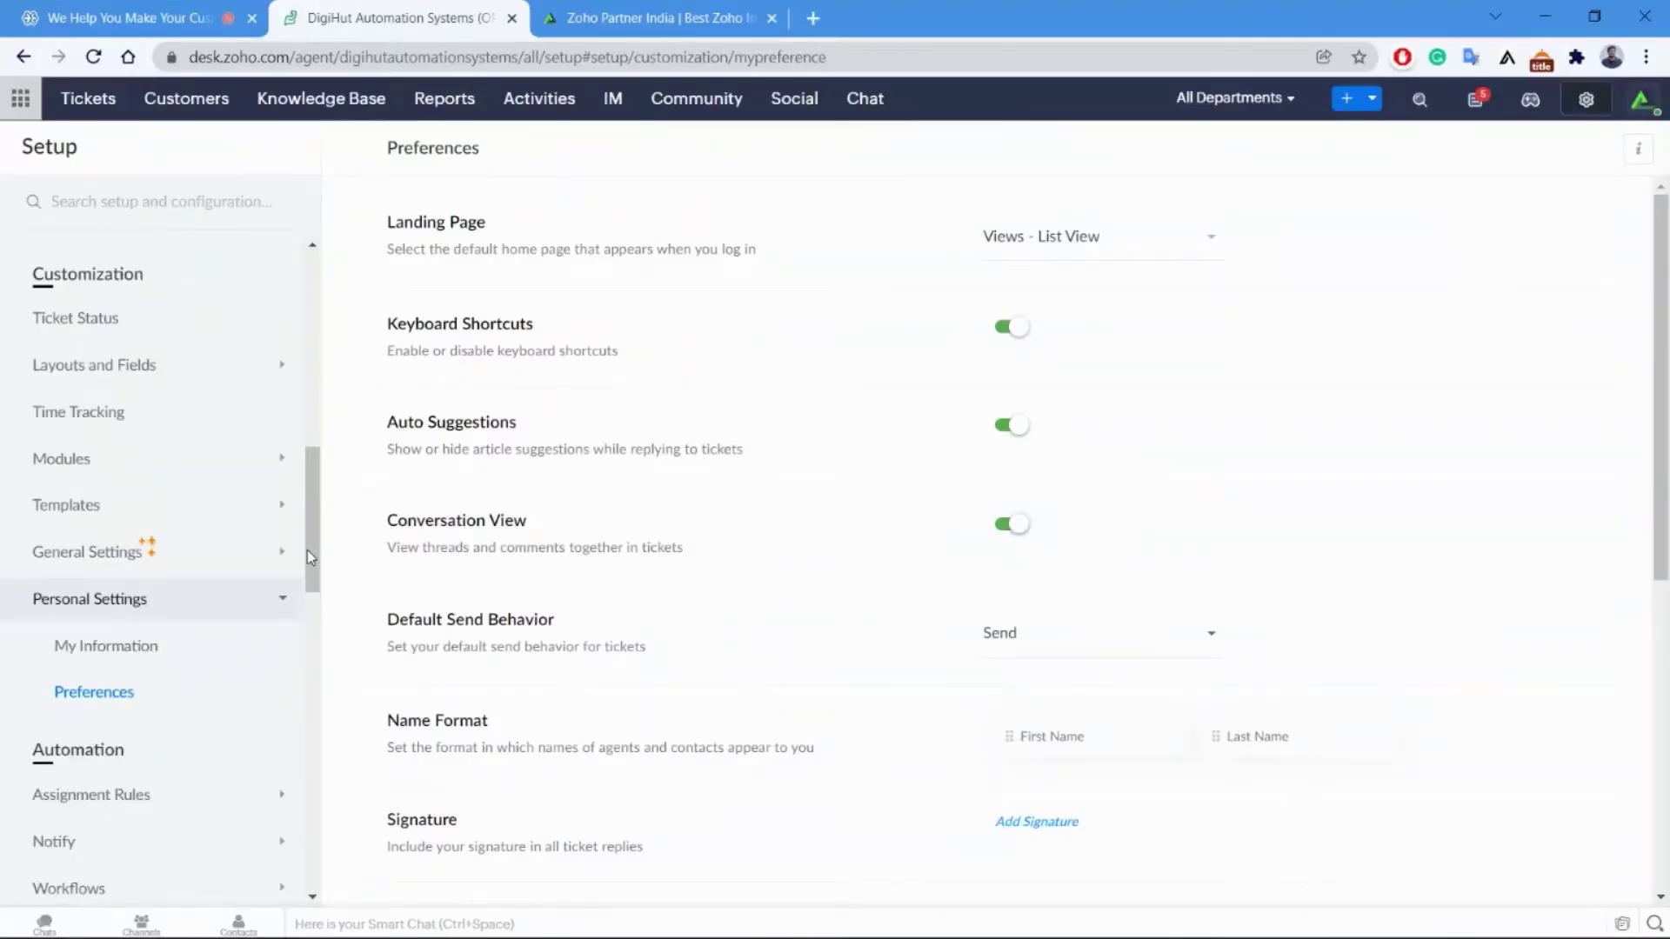
{"action": "left_click", "coordinate": [1588, 97]}
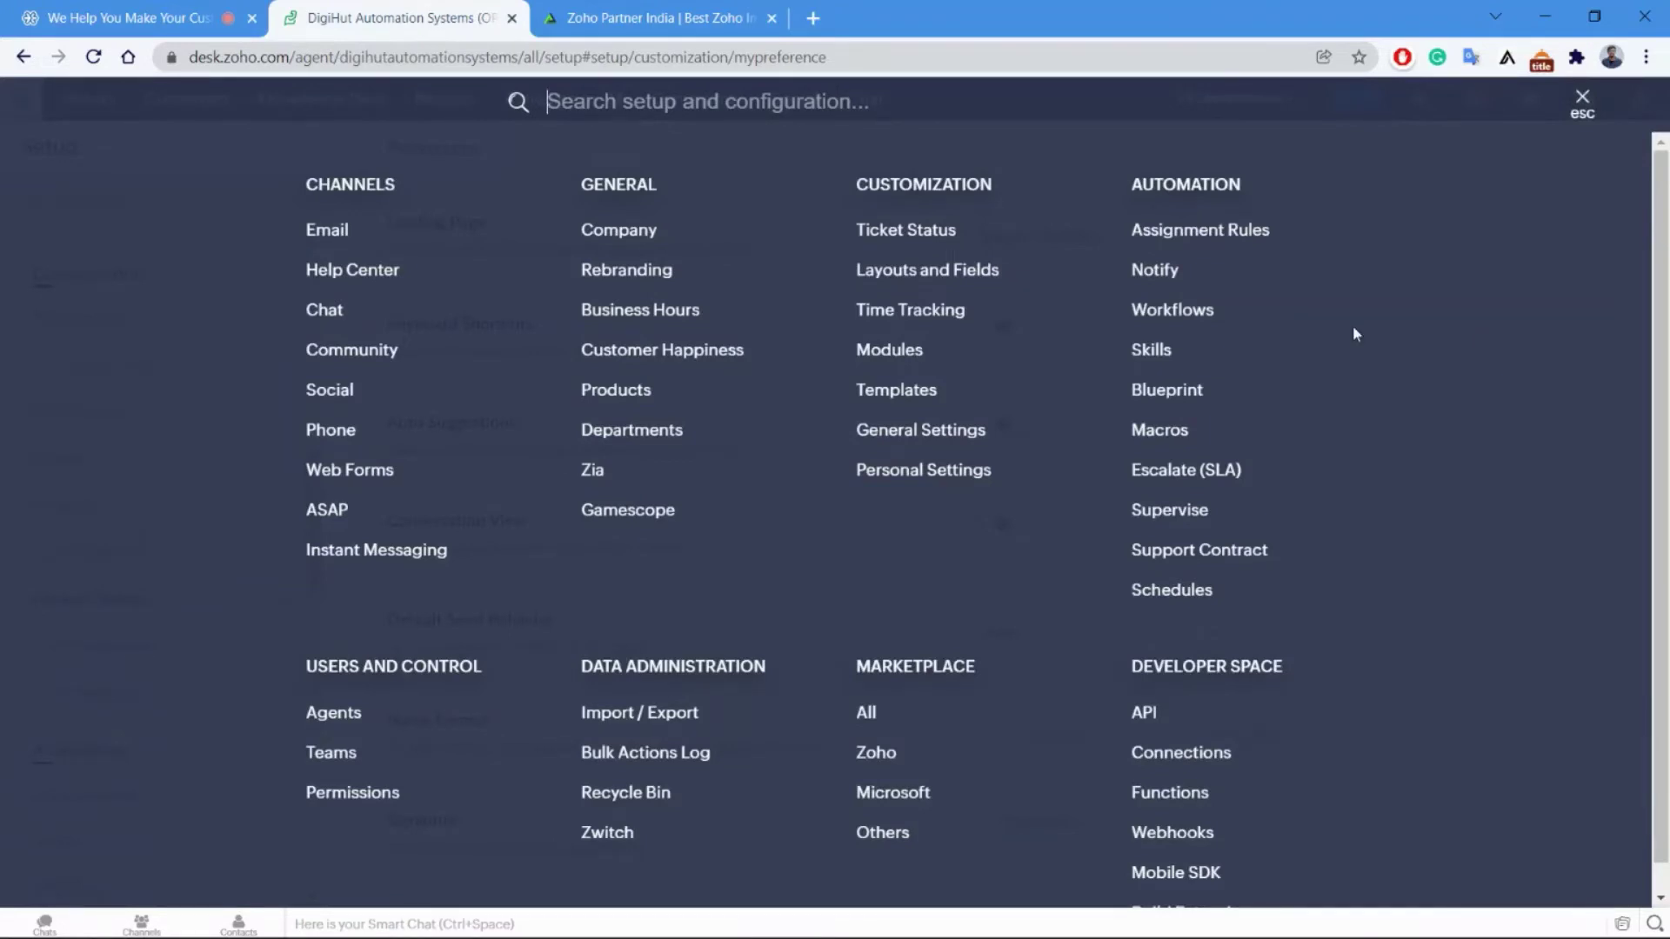
Preview the Automatic Ticket Assignment slide, return to Automation, then show the Social Media direct assignment rule.
{"action": "key", "text": "alt+Tab"}
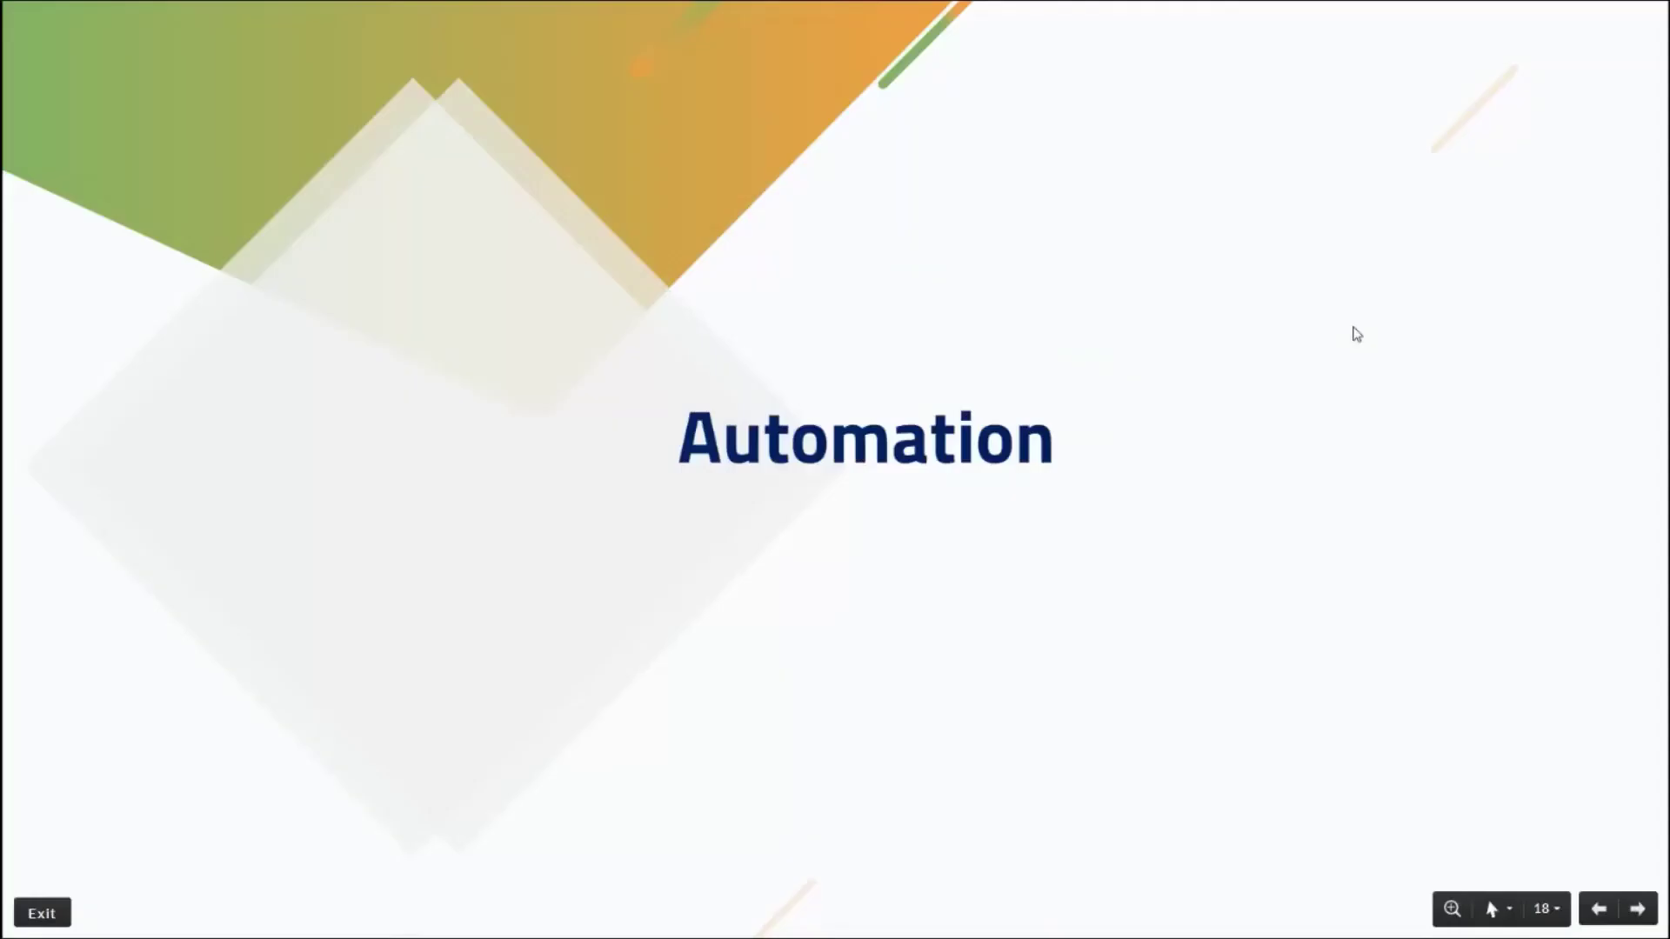
{"action": "key", "text": "Right"}
{"action": "key", "text": "Left"}
{"action": "key", "text": "alt+Tab"}
{"action": "scroll", "coordinate": [1353, 334], "scroll_direction": "down", "scroll_amount": 1}
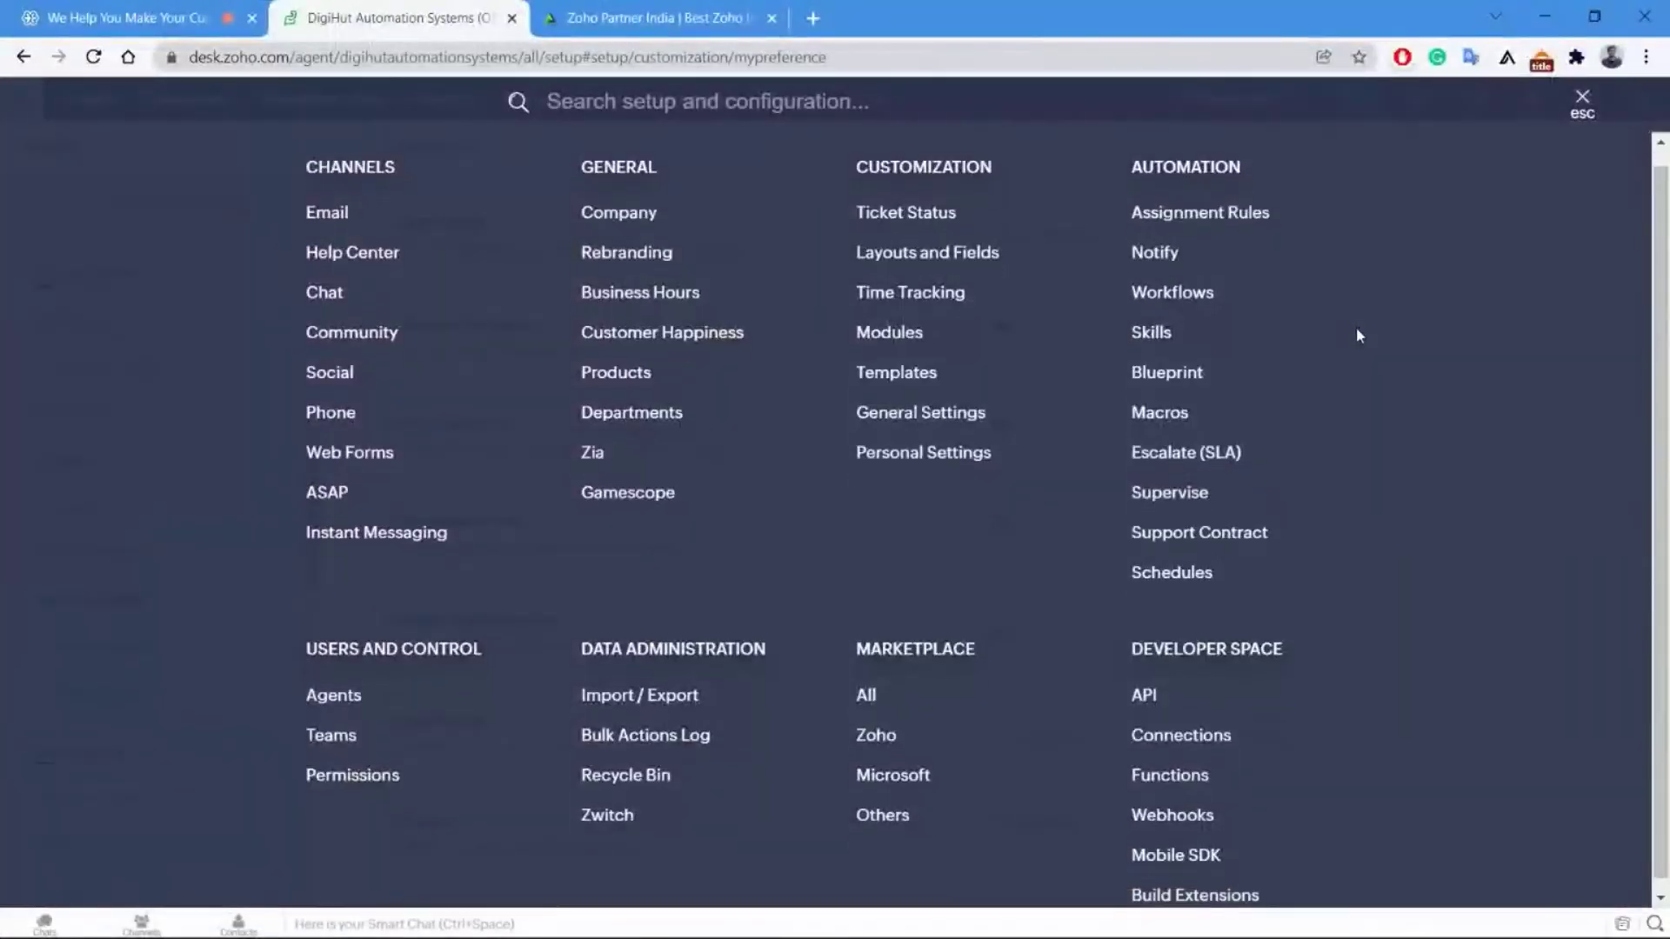
{"action": "scroll", "coordinate": [1359, 335], "scroll_direction": "up", "scroll_amount": 1}
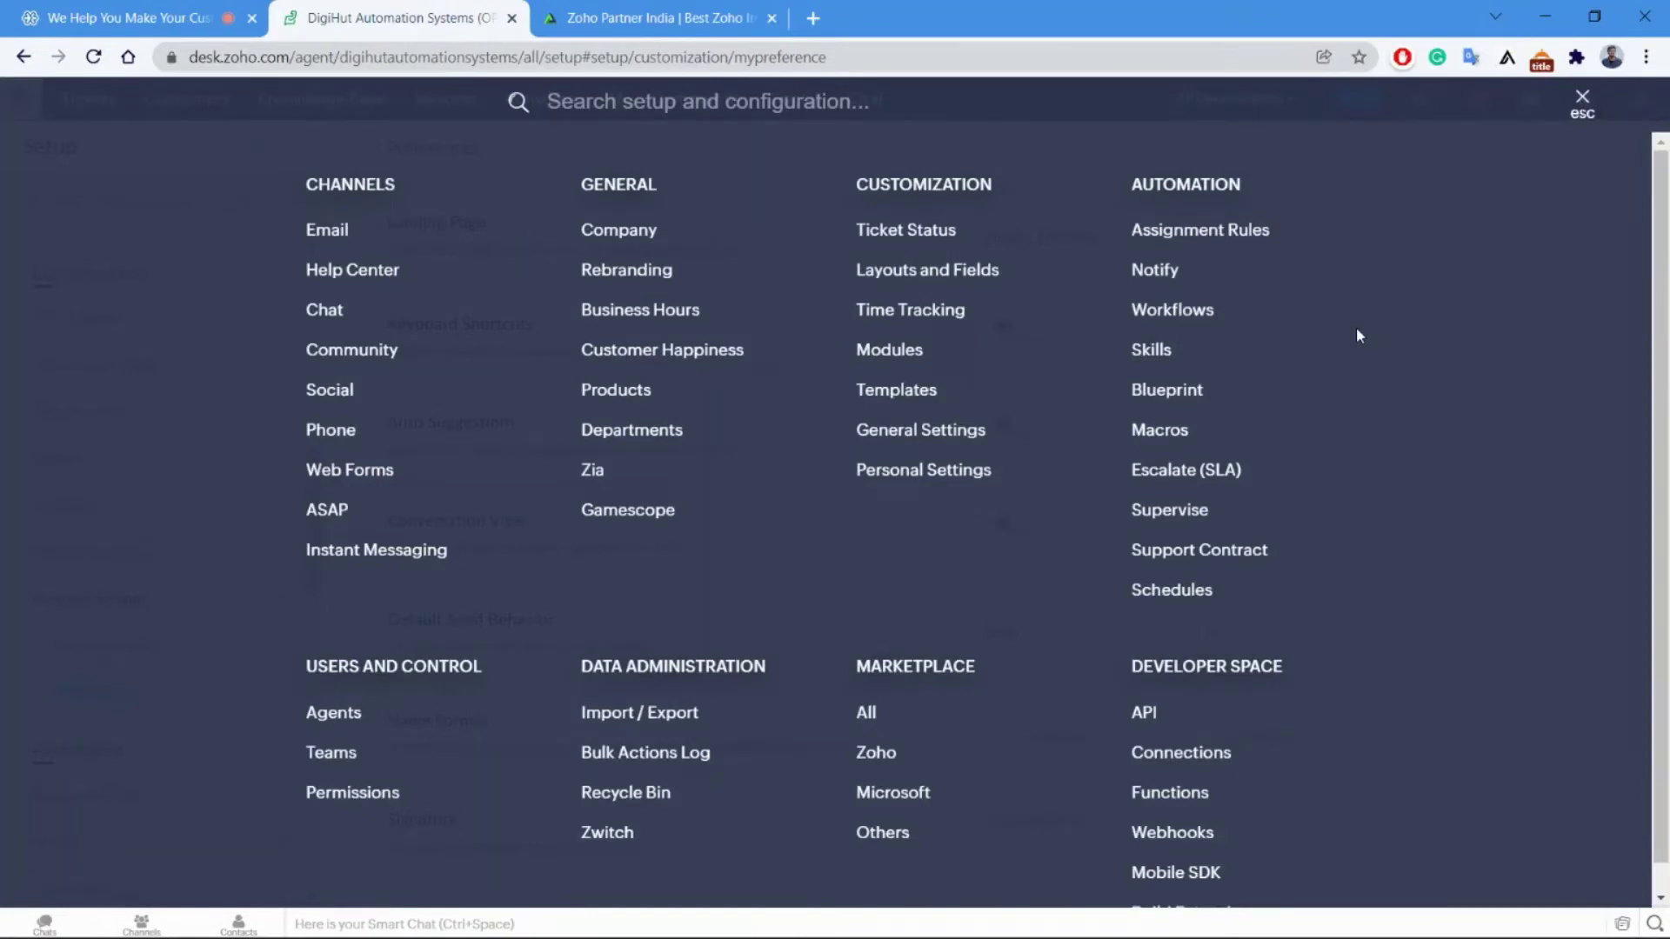
{"action": "left_click", "coordinate": [1193, 231]}
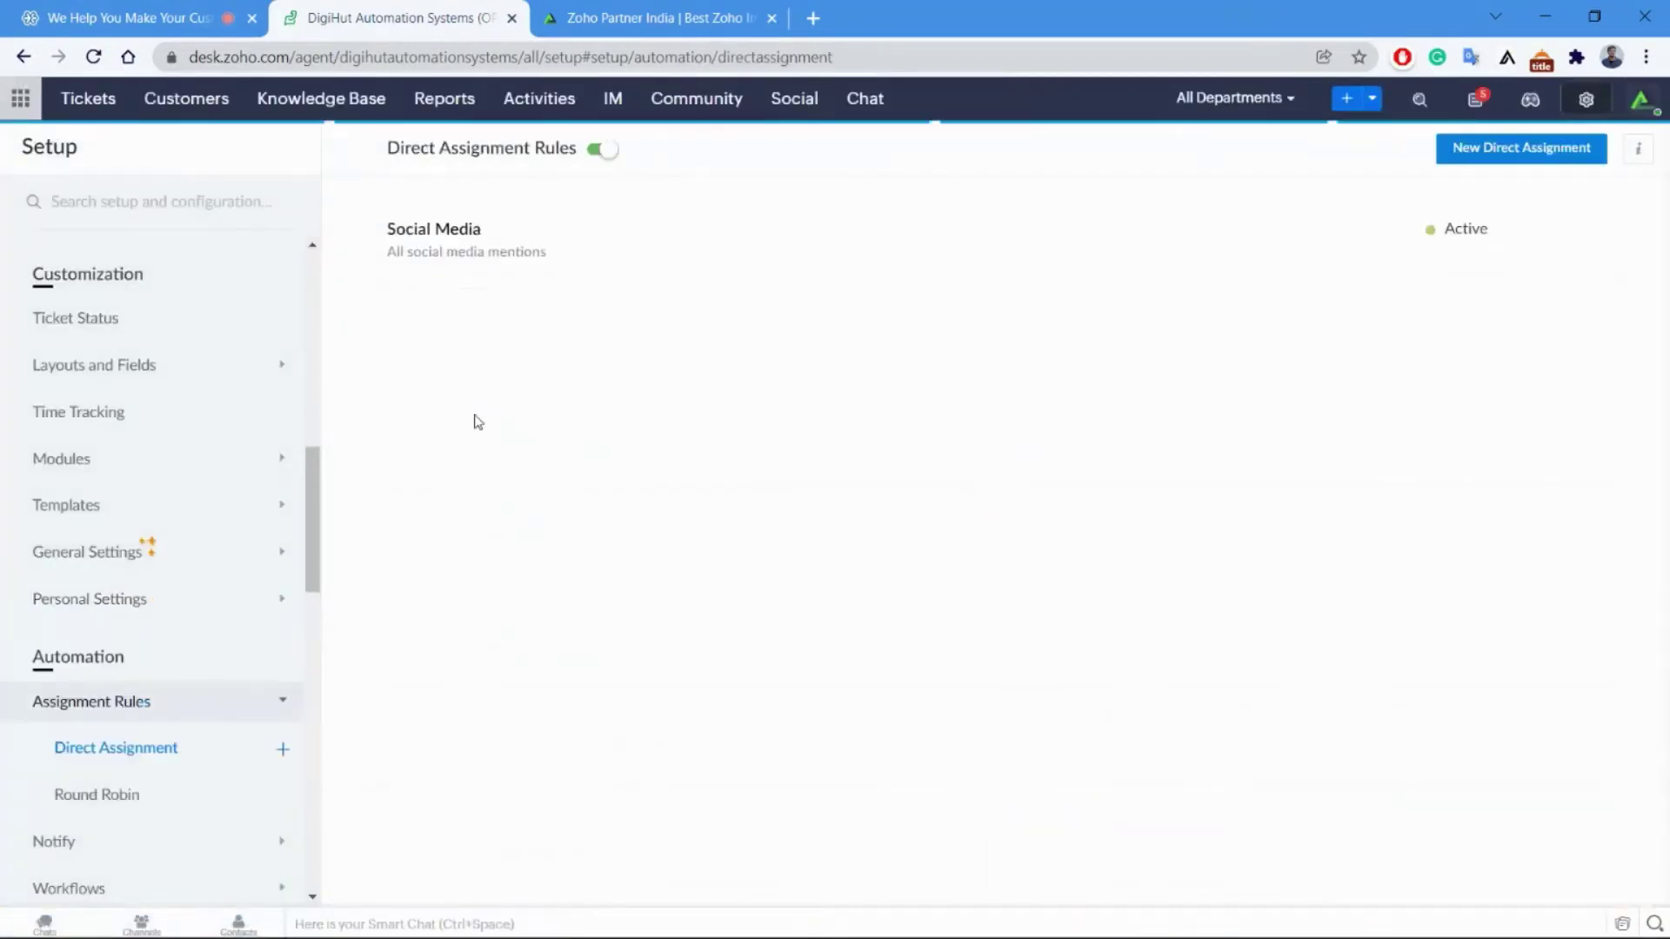
Compare Round Robin and Direct Assignment, review the Social Media rule, then return to Round Robin rules.
{"action": "scroll", "coordinate": [220, 609], "scroll_direction": "down", "scroll_amount": 1}
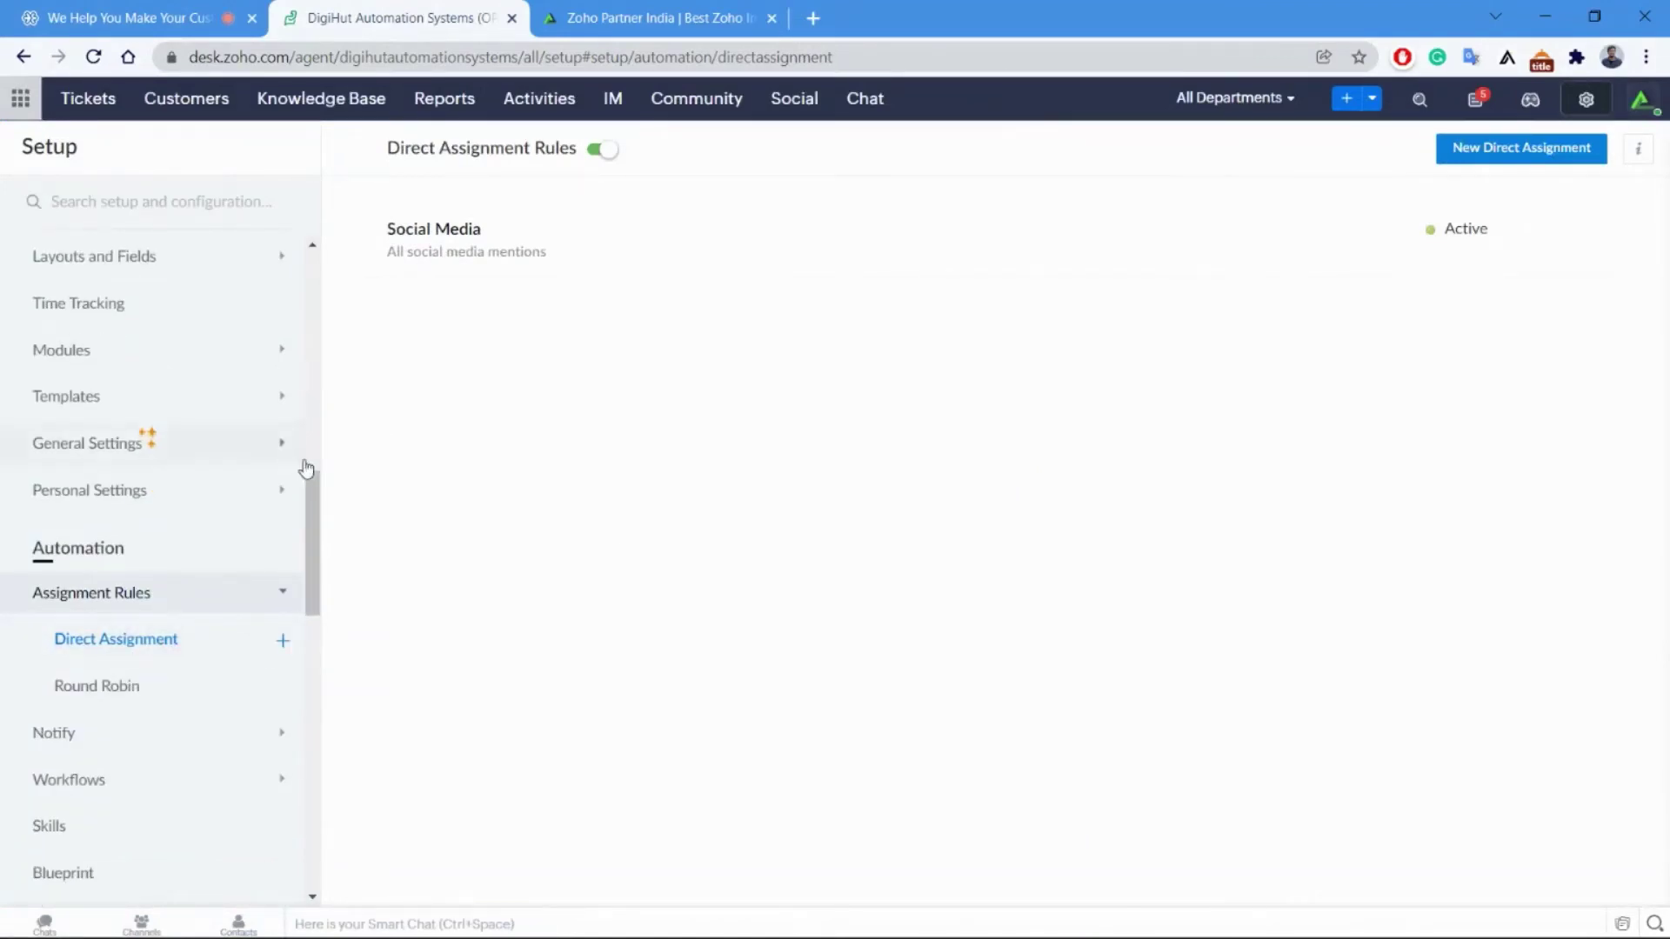
{"action": "left_click", "coordinate": [132, 685]}
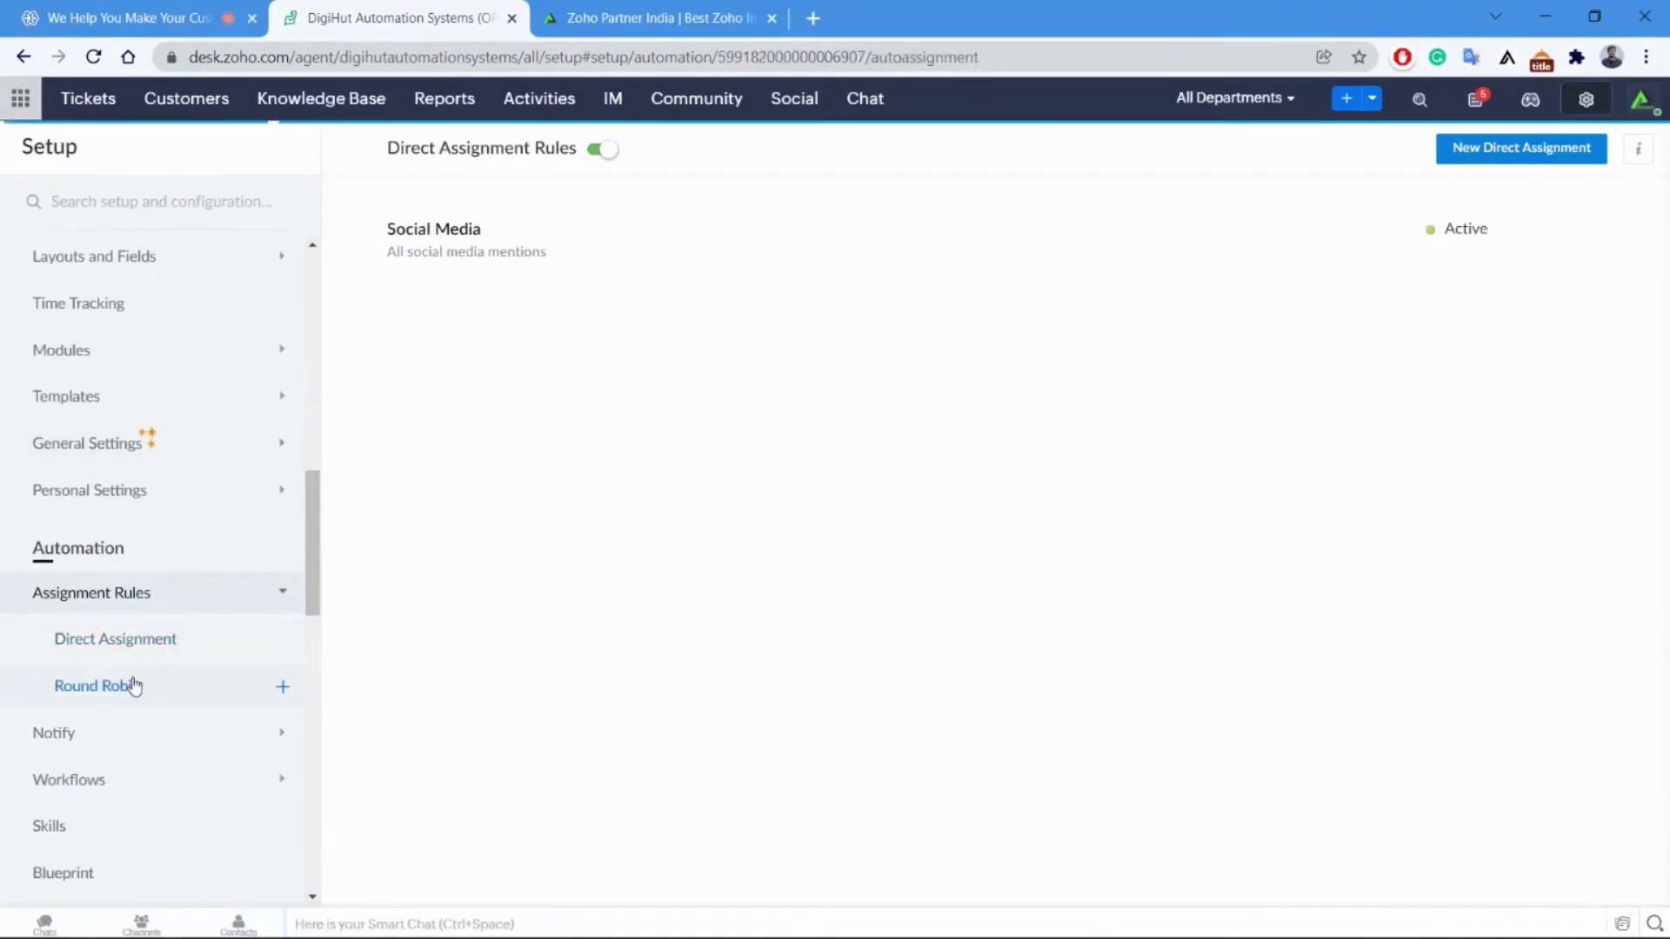
{"action": "left_click", "coordinate": [154, 648]}
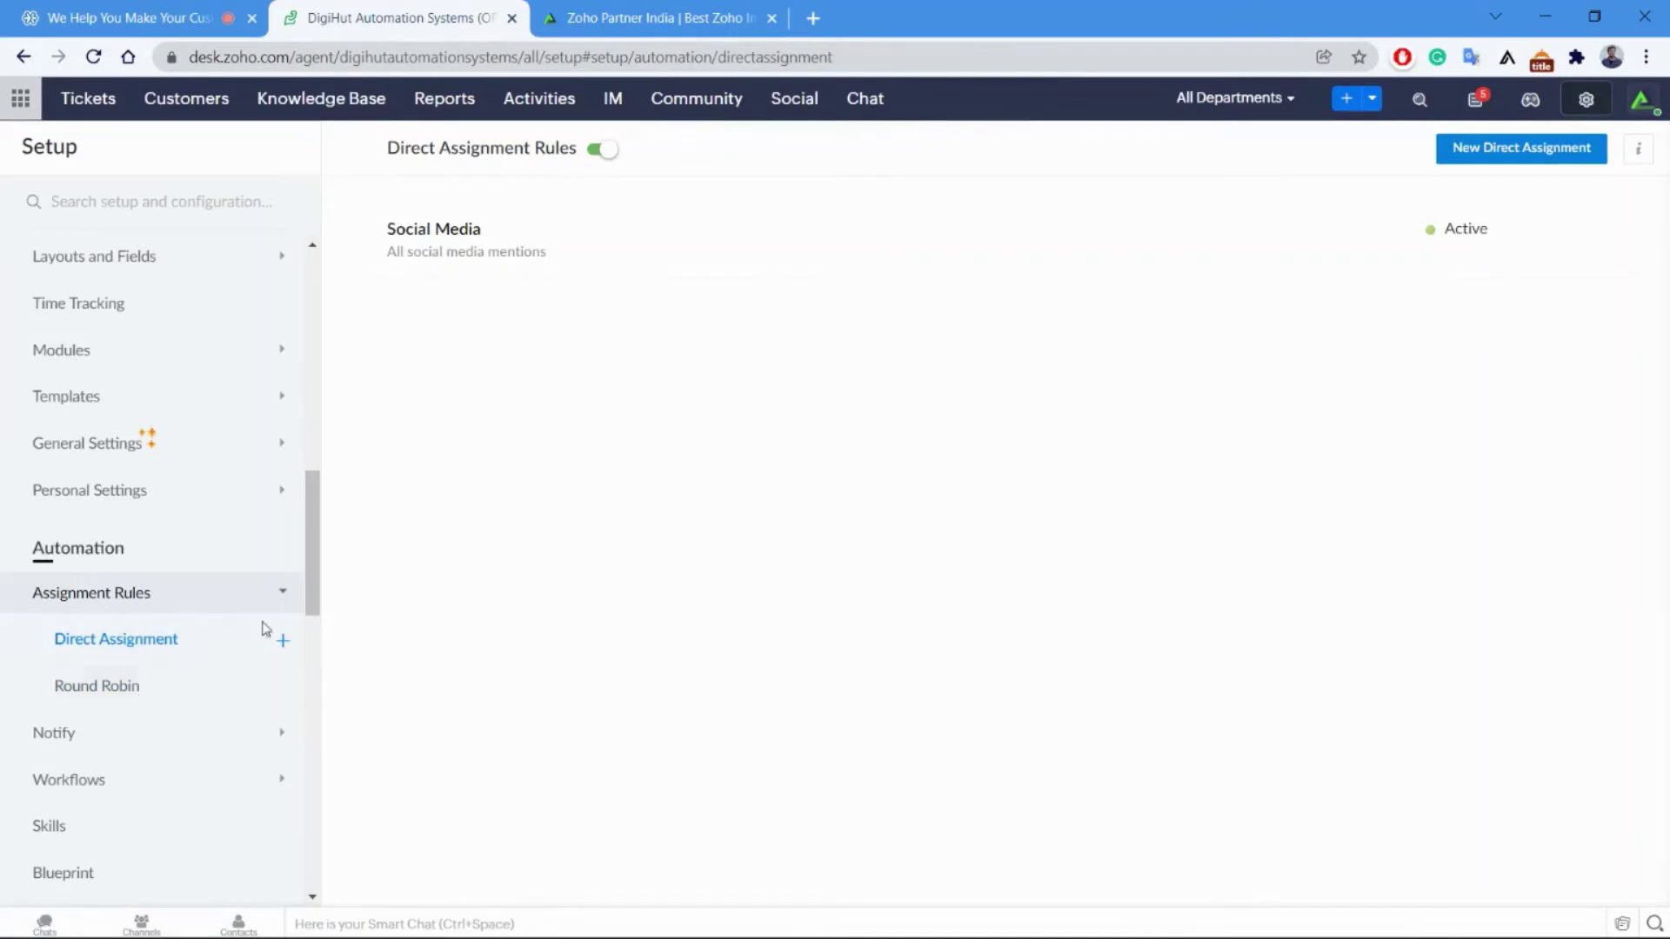
{"action": "left_click", "coordinate": [137, 654]}
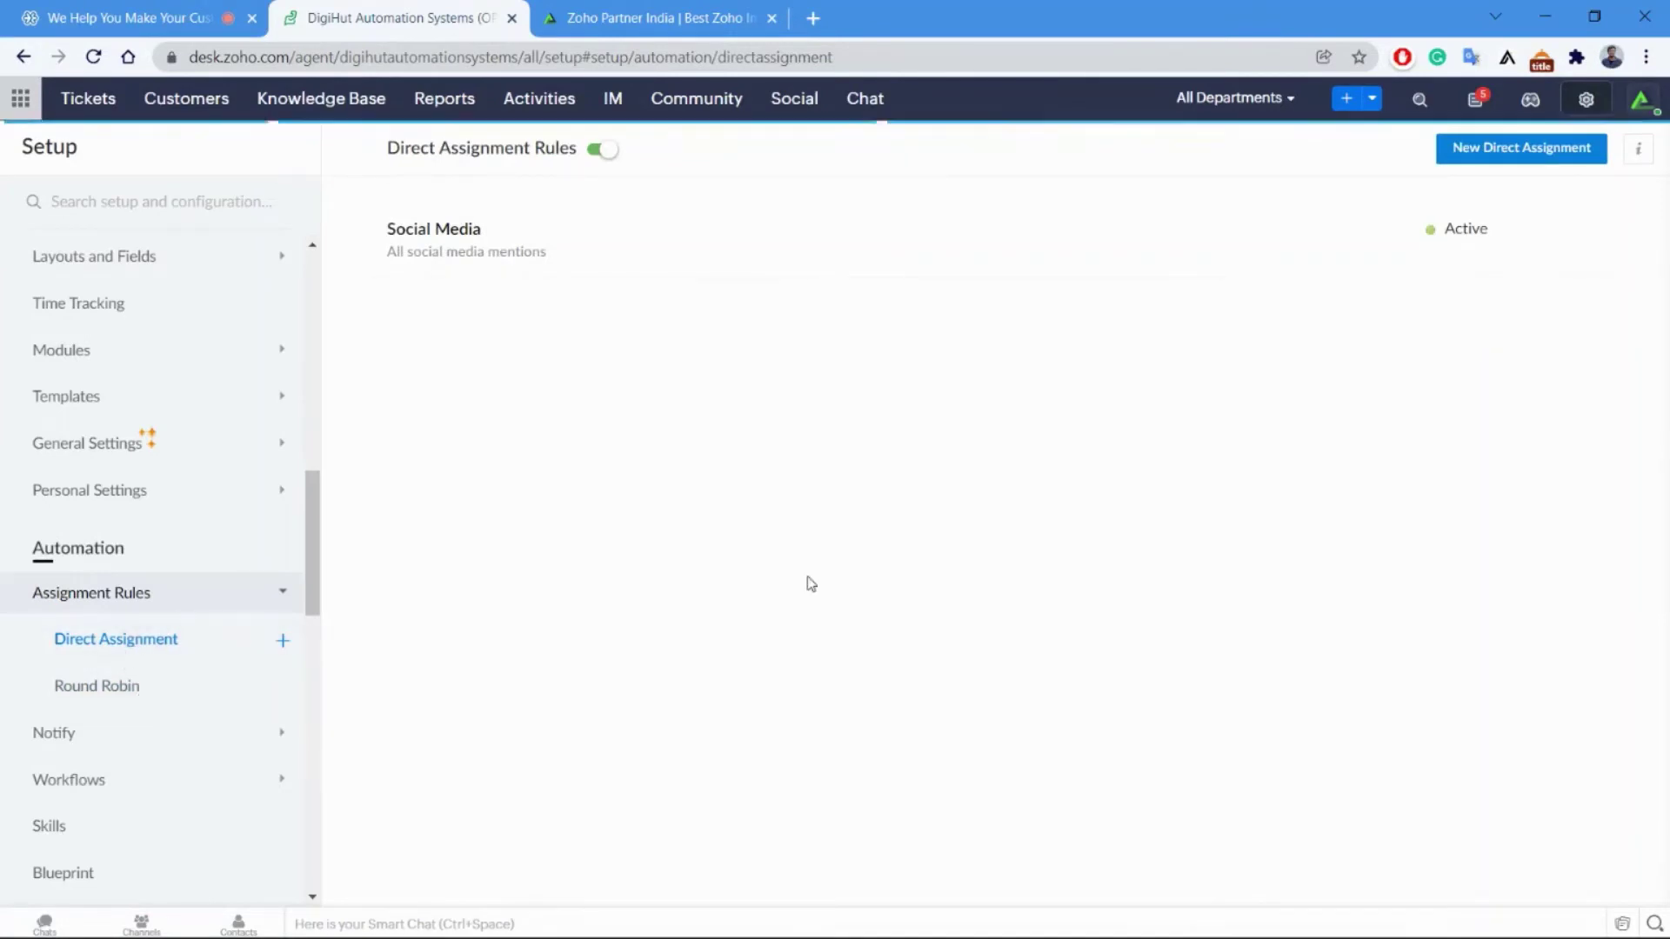
{"action": "left_click", "coordinate": [456, 240]}
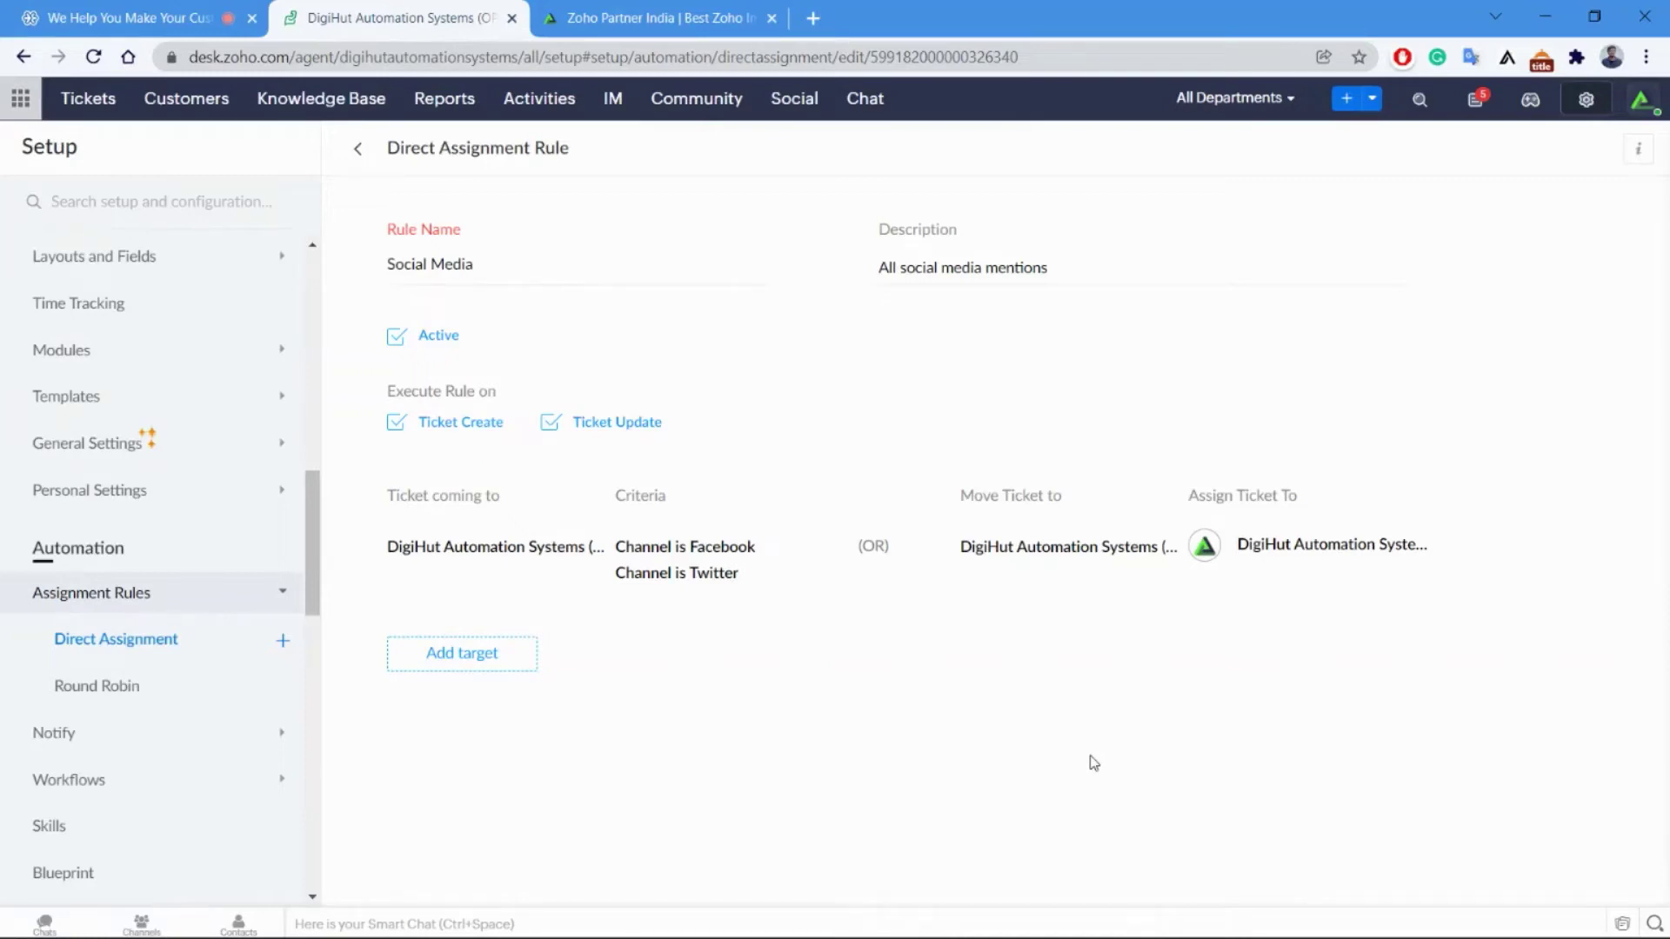
{"action": "left_click", "coordinate": [131, 696]}
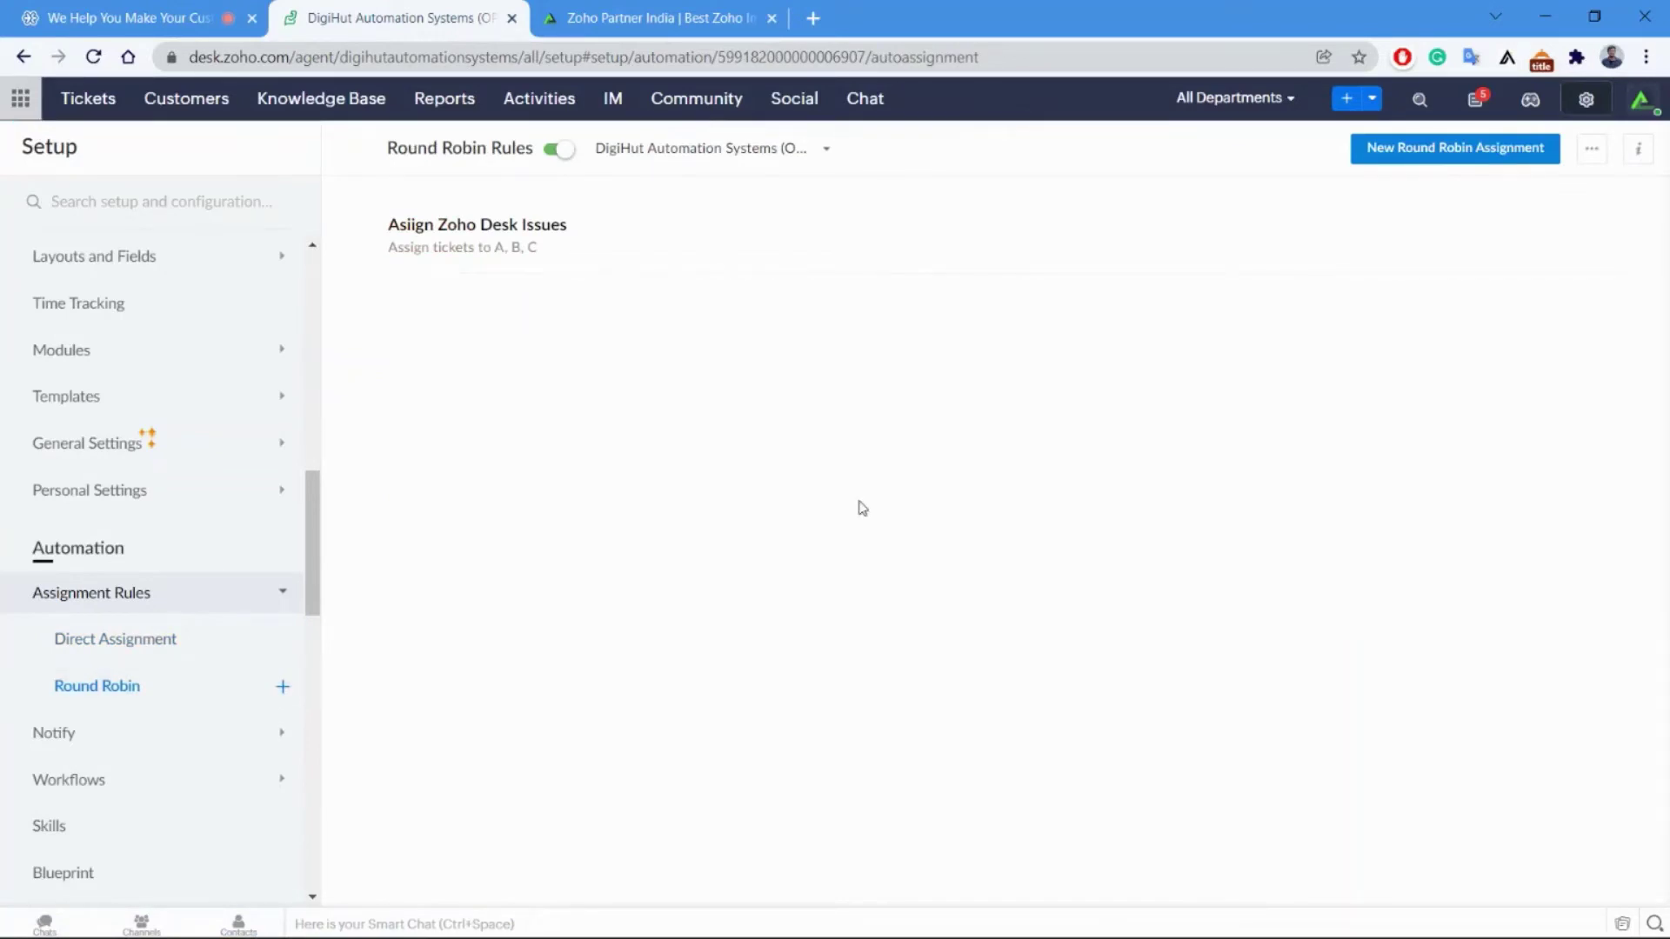
Review the Asiign Zoho Desk Issues rule: criteria Product Name is ZZoho Desk, round robin assignees.
{"action": "mouse_move", "coordinate": [532, 218]}
{"action": "left_click", "coordinate": [531, 228]}
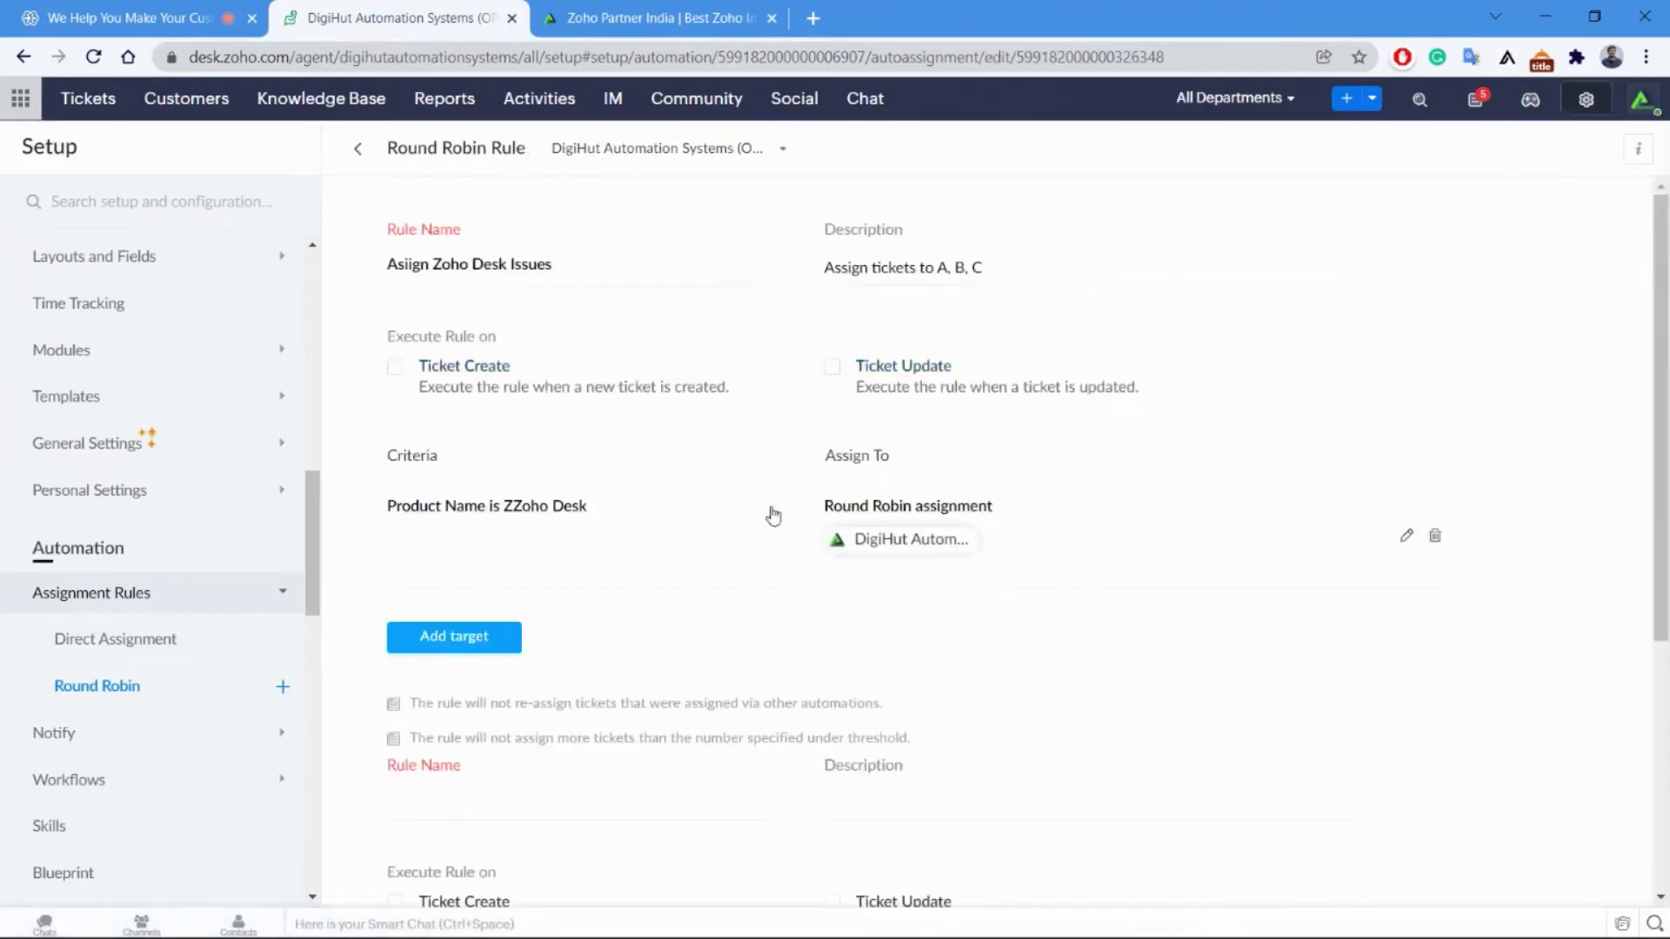
{"action": "scroll", "coordinate": [766, 522], "scroll_direction": "down", "scroll_amount": 5}
{"action": "scroll", "coordinate": [809, 476], "scroll_direction": "up", "scroll_amount": 5}
{"action": "scroll", "coordinate": [715, 652], "scroll_direction": "down", "scroll_amount": 3}
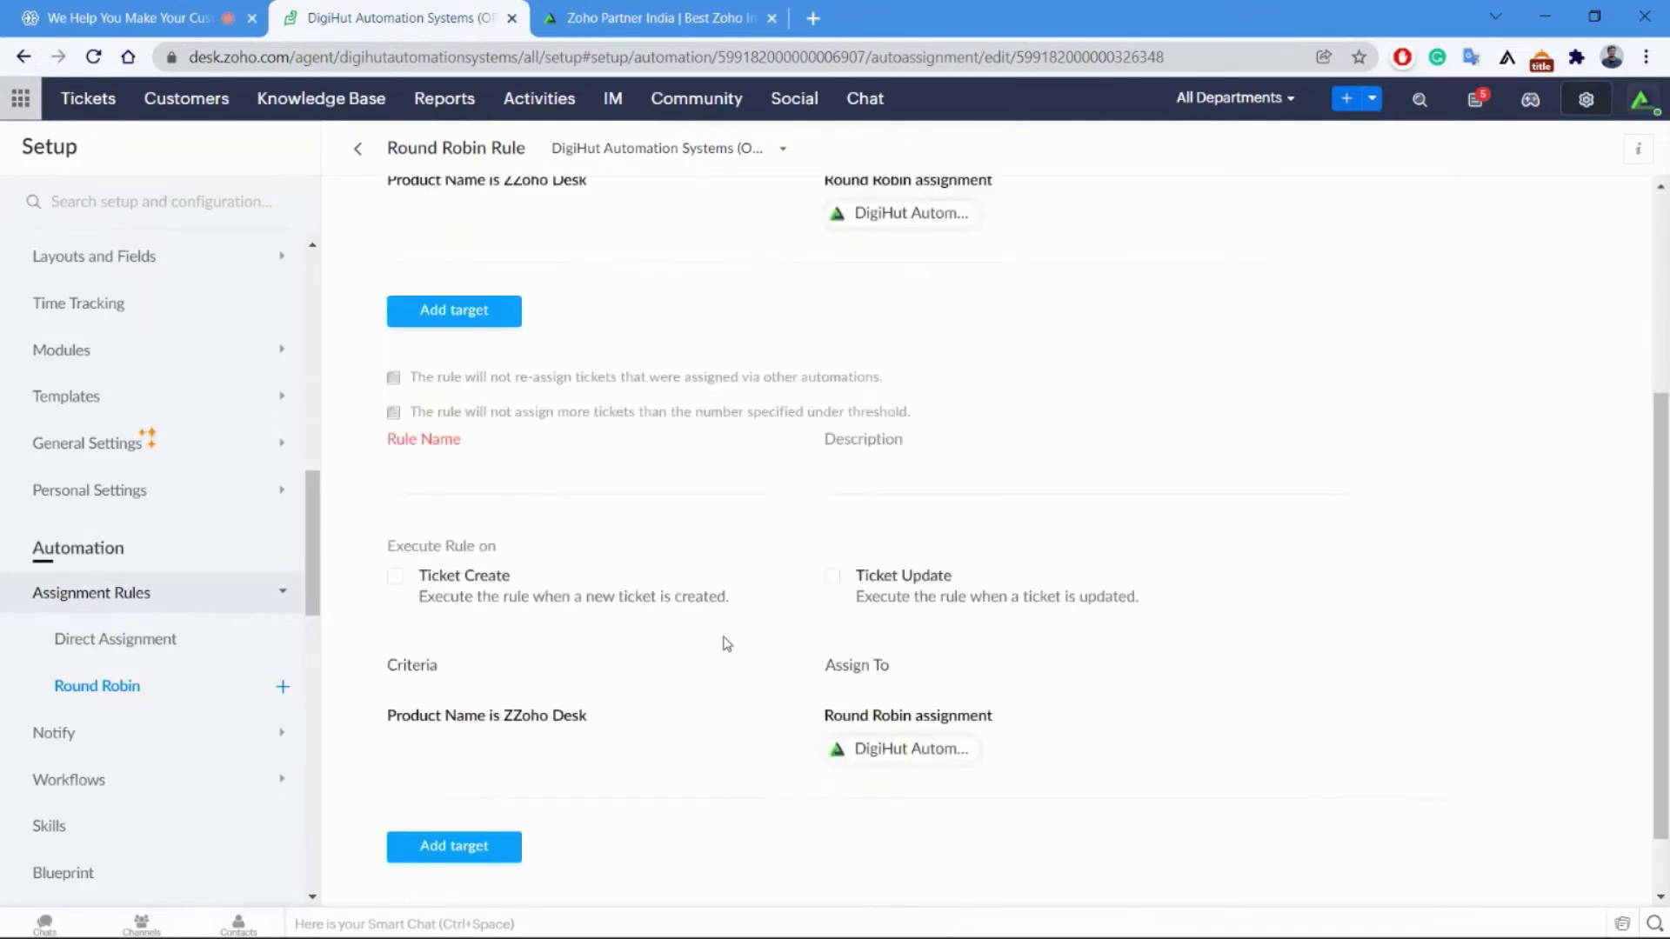
{"action": "scroll", "coordinate": [896, 527], "scroll_direction": "up", "scroll_amount": 3}
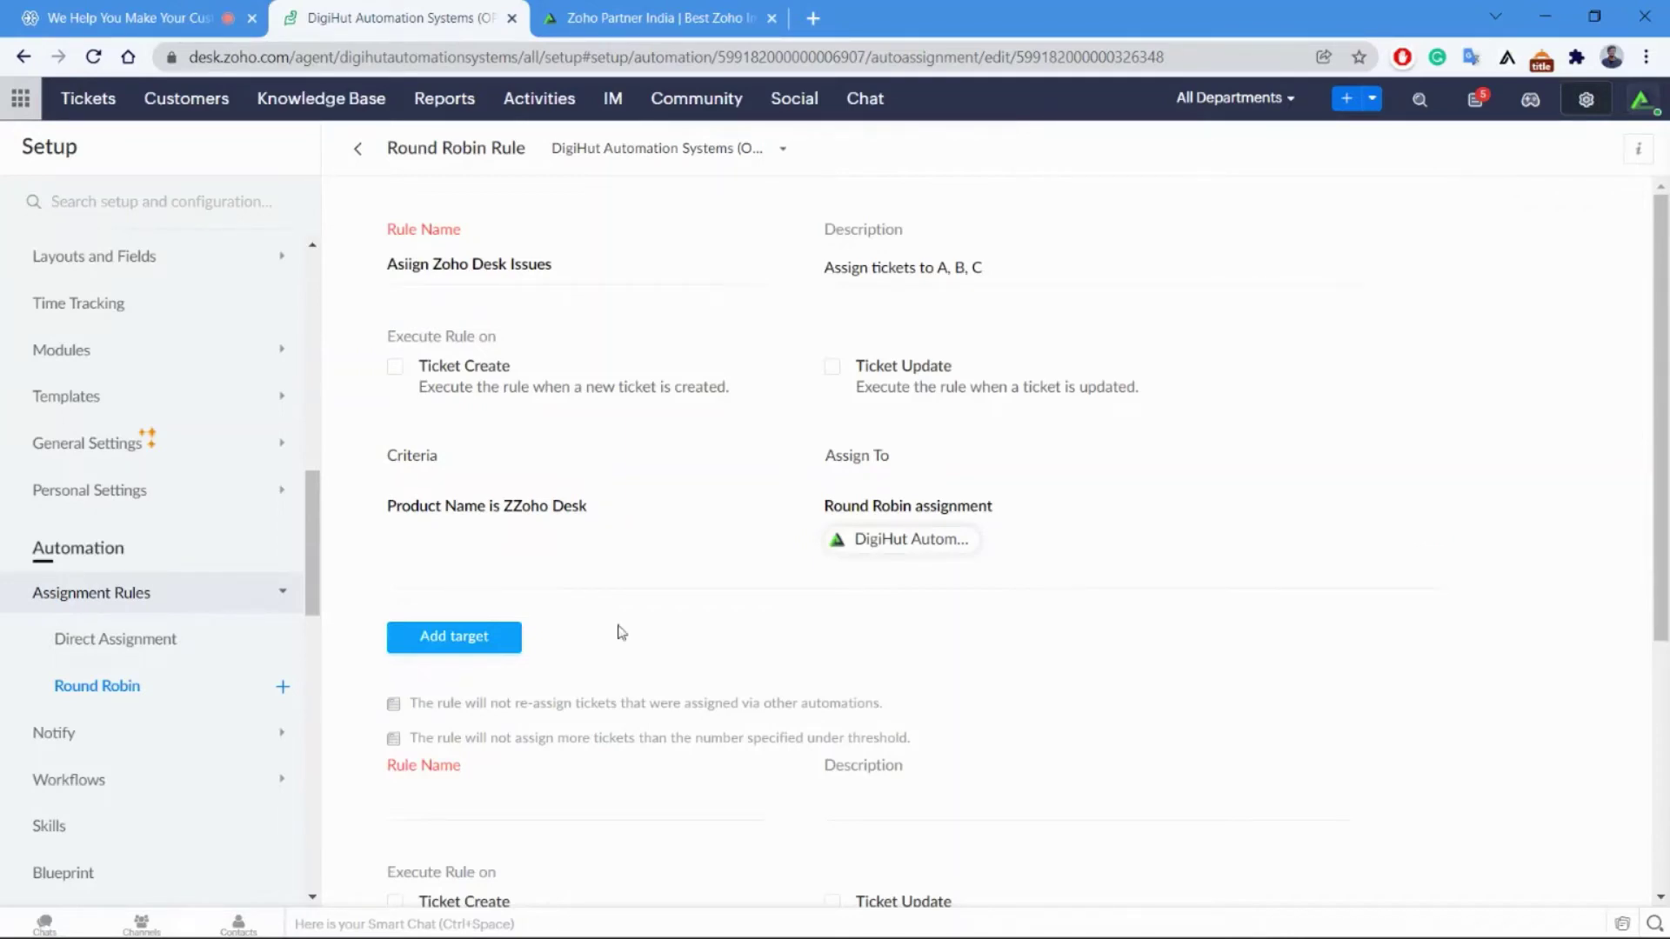
{"action": "scroll", "coordinate": [316, 512], "scroll_direction": "down", "scroll_amount": 2}
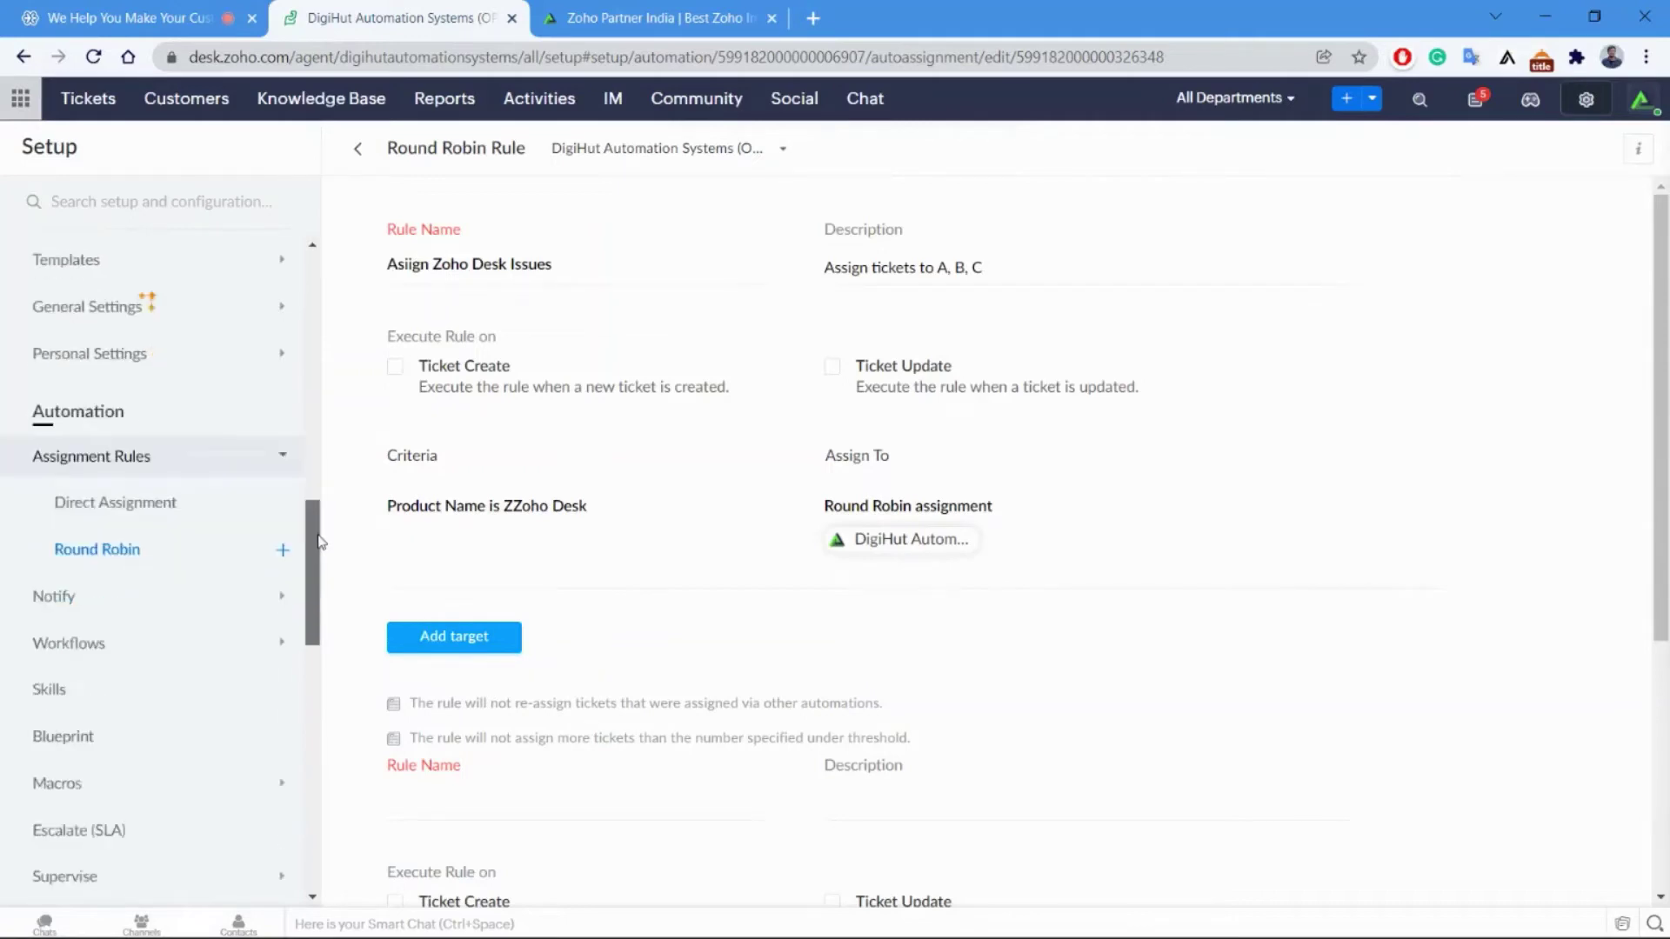
Look over the Notification Rules settings, then open the Workflow Rules list showing Login Issues and out-of-business-hours rules.
{"action": "left_click", "coordinate": [87, 627]}
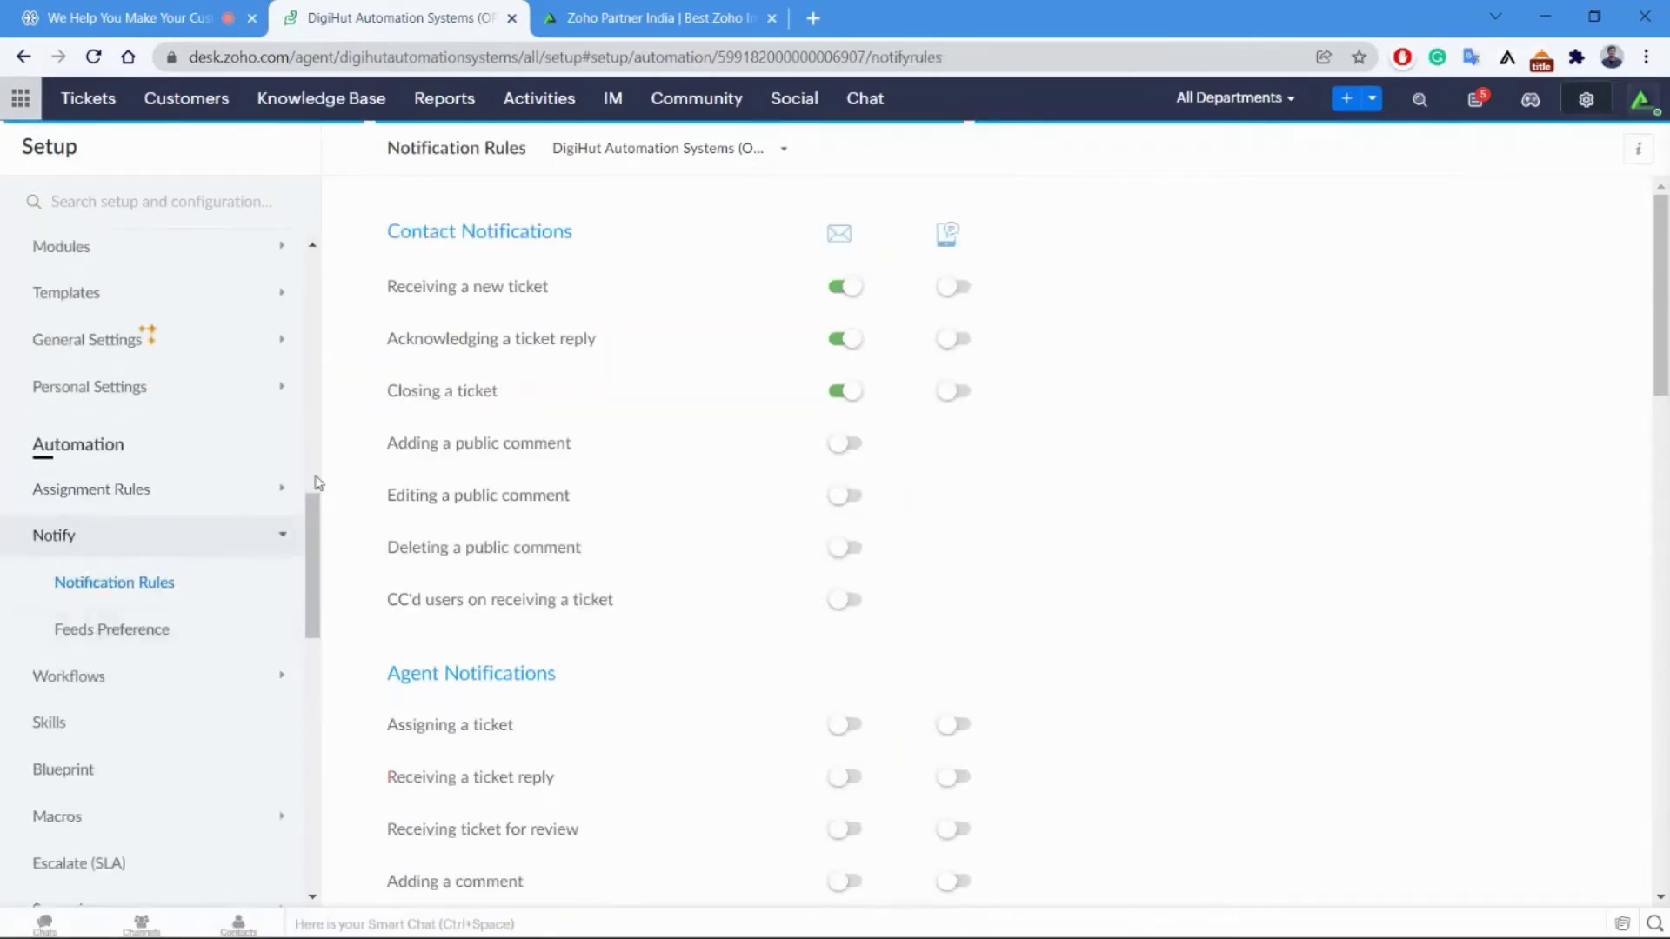
{"action": "scroll", "coordinate": [664, 503], "scroll_direction": "down", "scroll_amount": 1}
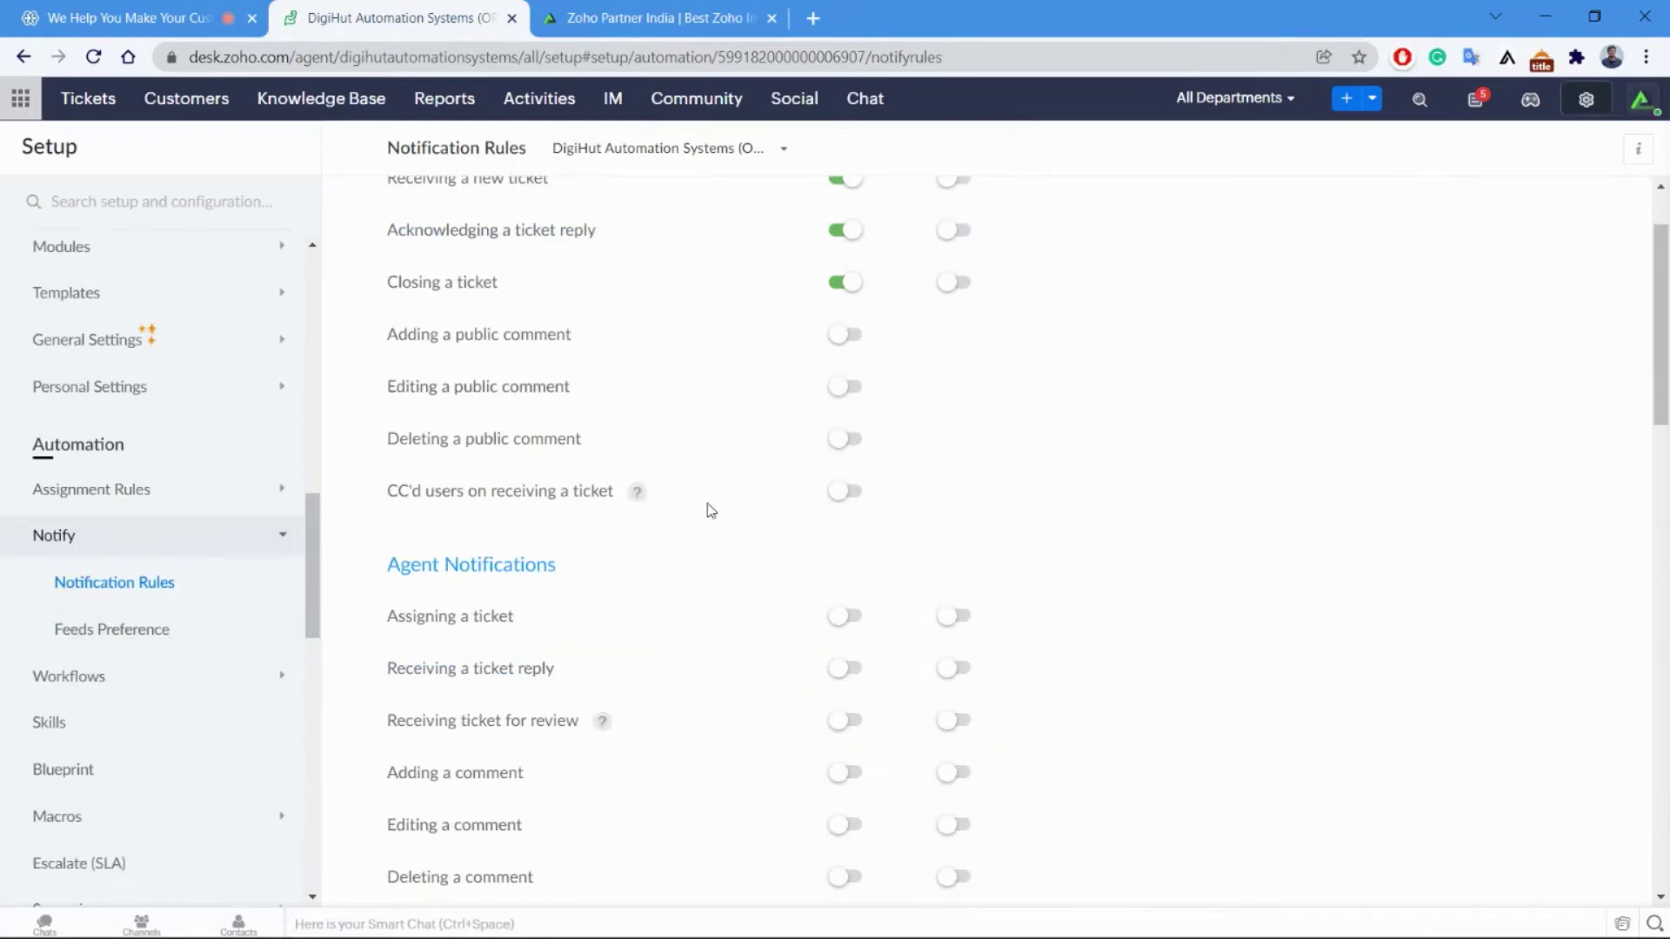
{"action": "scroll", "coordinate": [720, 502], "scroll_direction": "up", "scroll_amount": 1}
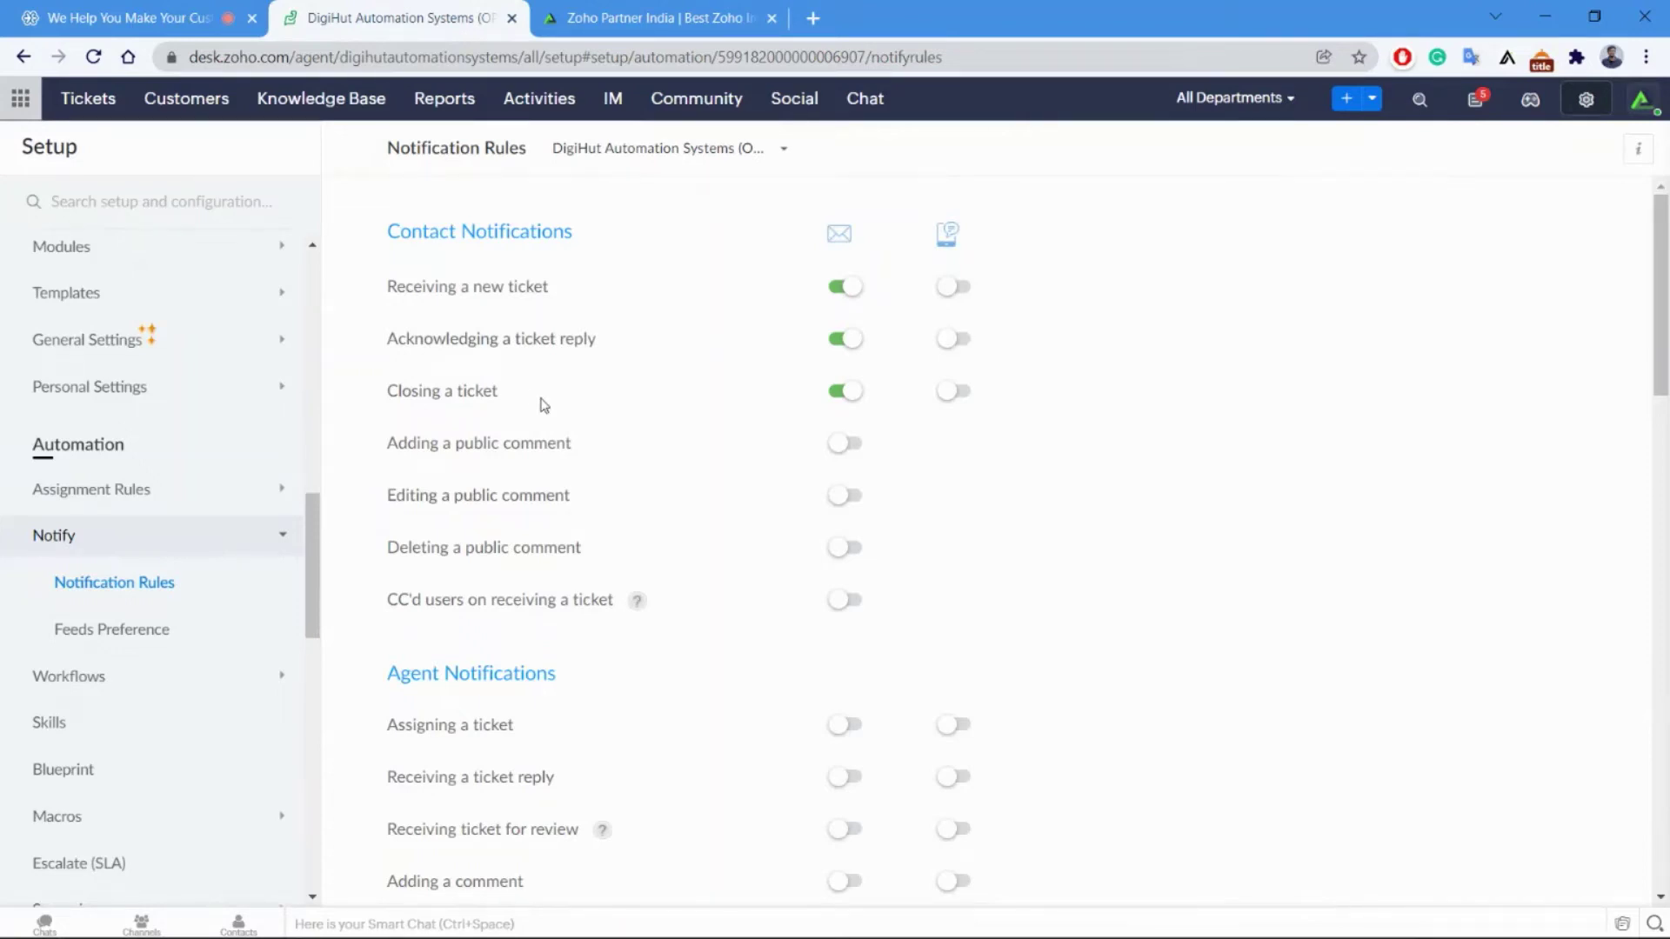
{"action": "scroll", "coordinate": [540, 399], "scroll_direction": "down", "scroll_amount": 5}
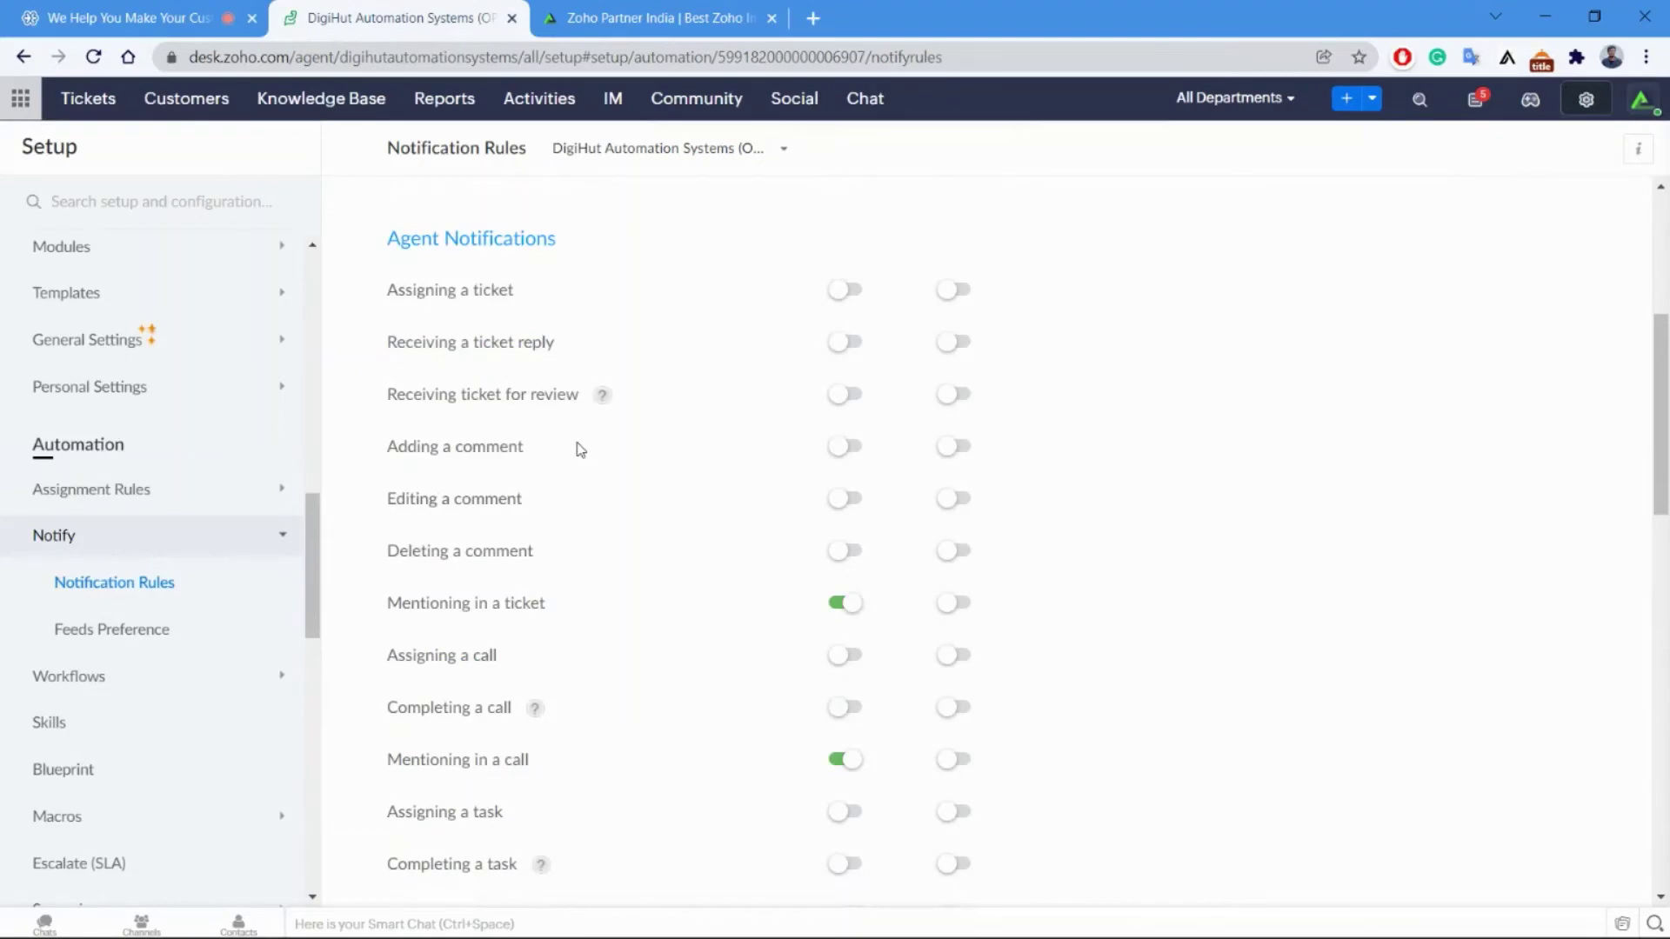
{"action": "scroll", "coordinate": [580, 450], "scroll_direction": "down", "scroll_amount": 12}
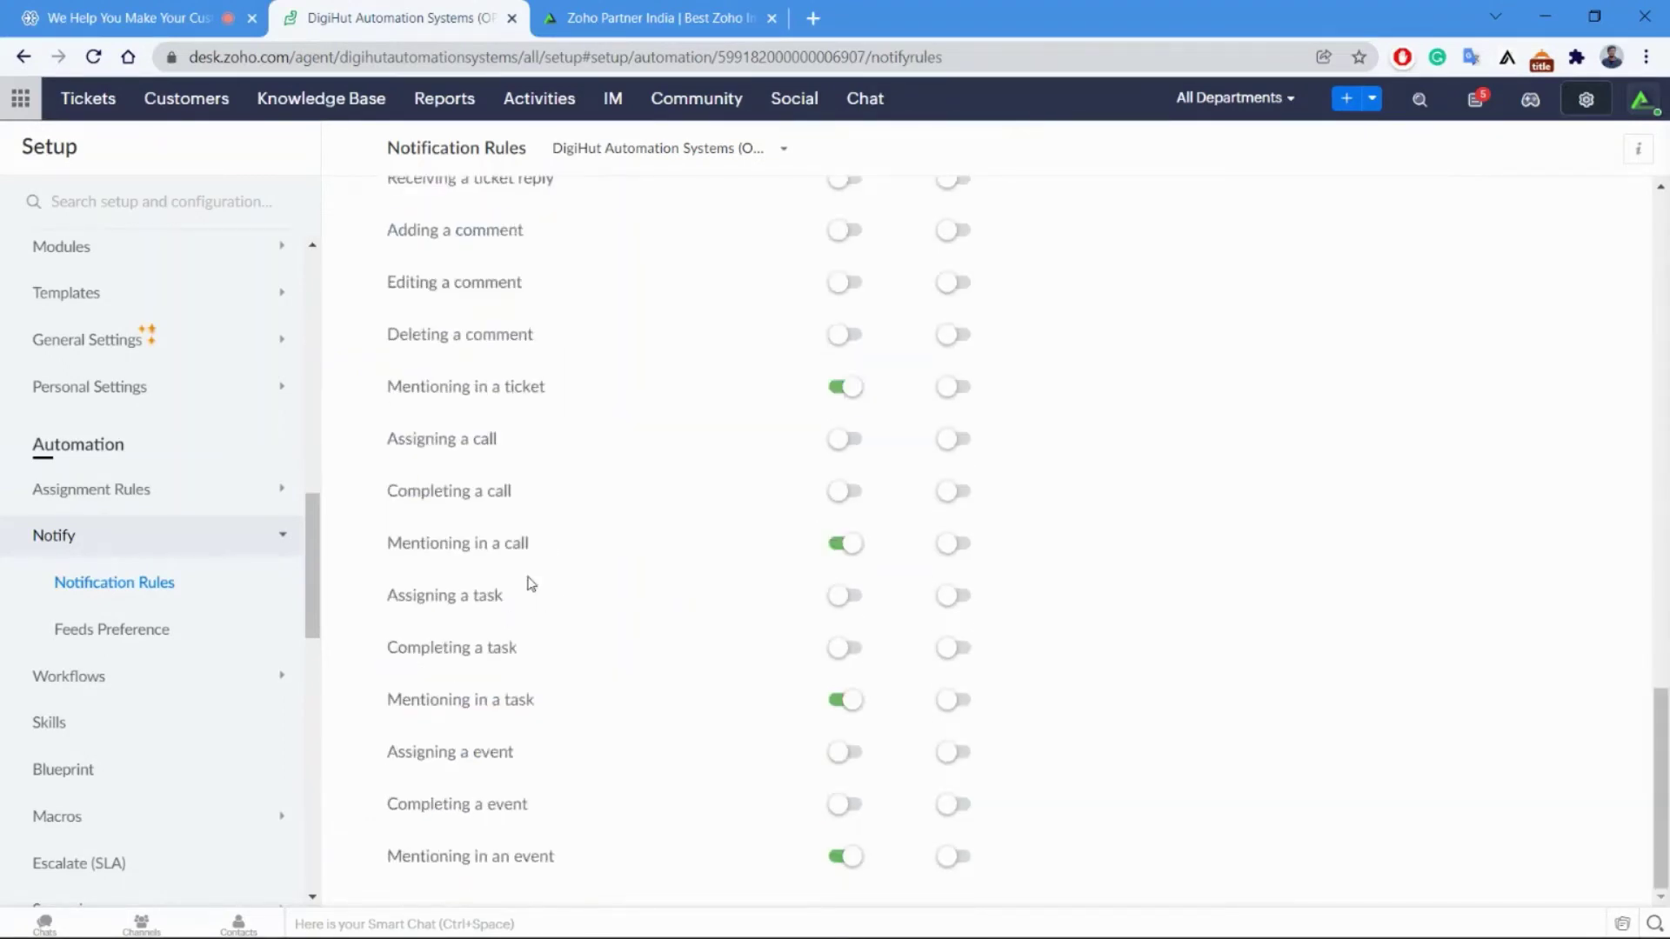
{"action": "scroll", "coordinate": [529, 574], "scroll_direction": "up", "scroll_amount": 18}
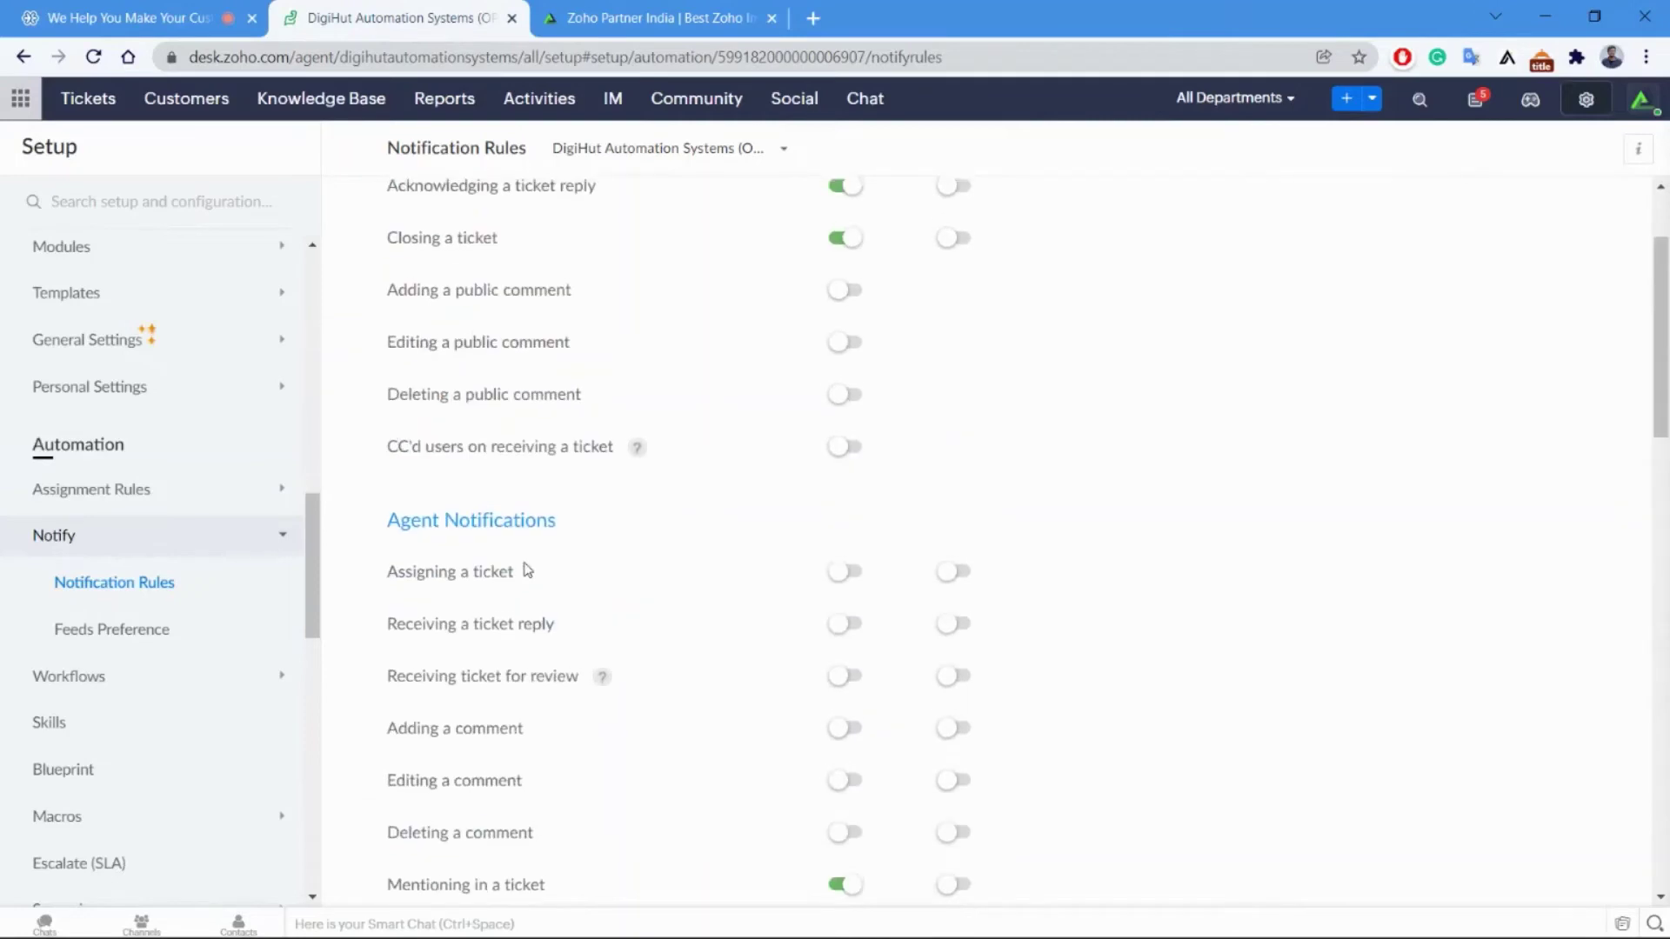
{"action": "scroll", "coordinate": [522, 570], "scroll_direction": "up", "scroll_amount": 2}
{"action": "scroll", "coordinate": [514, 574], "scroll_direction": "down", "scroll_amount": 3}
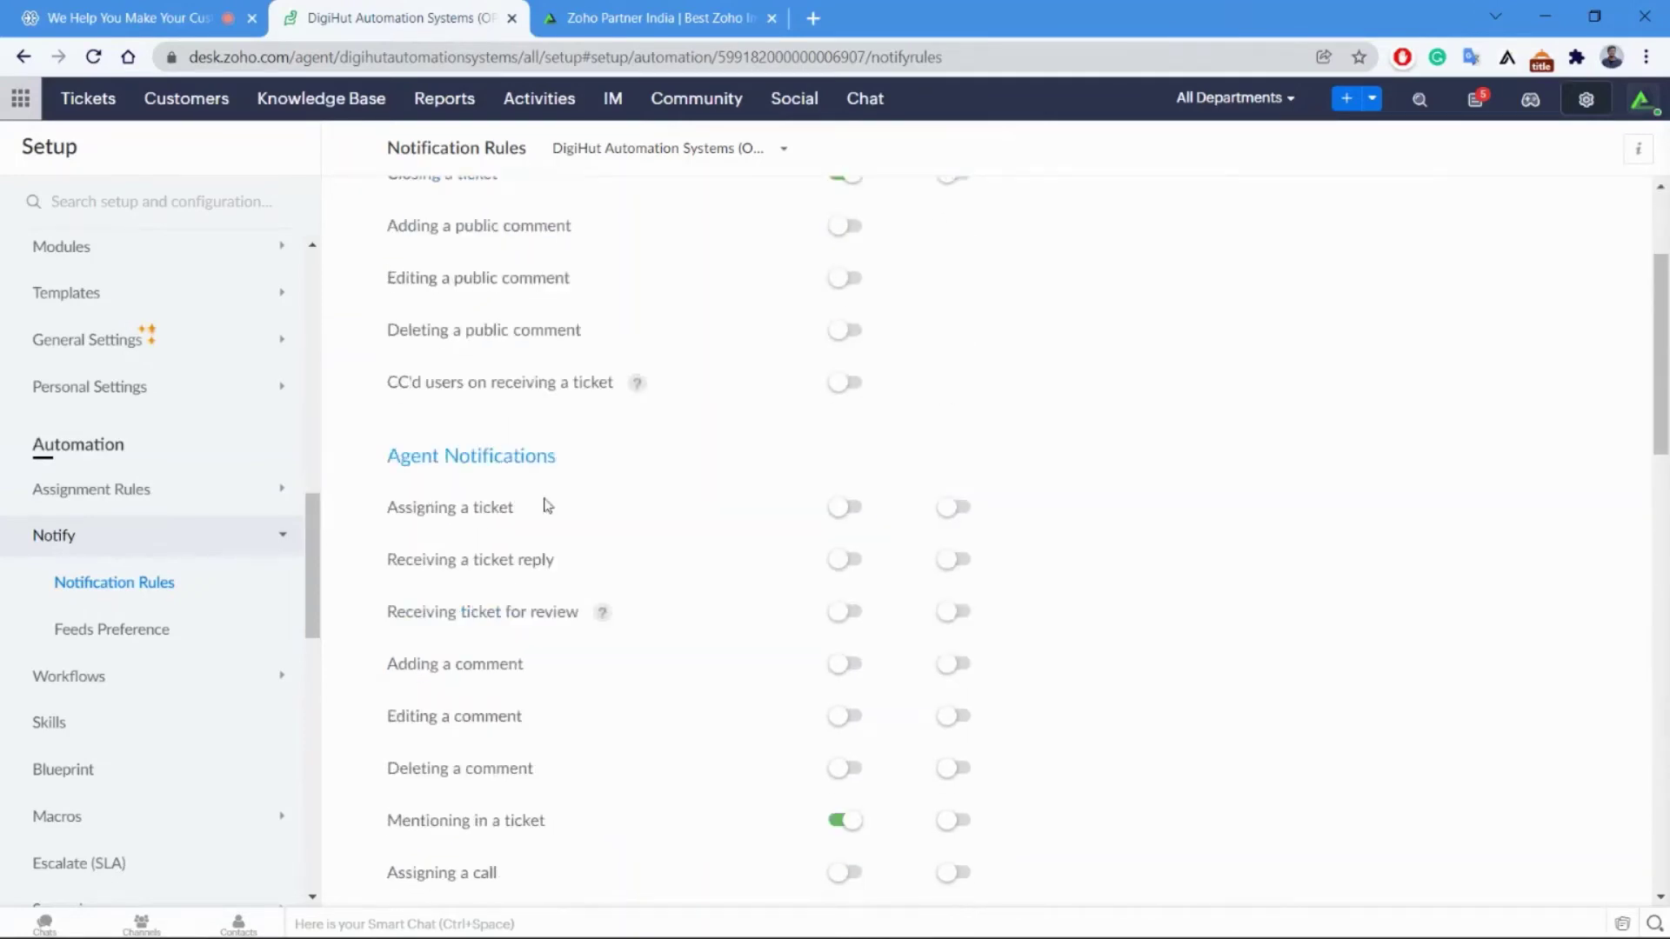
{"action": "scroll", "coordinate": [644, 401], "scroll_direction": "up", "scroll_amount": 3}
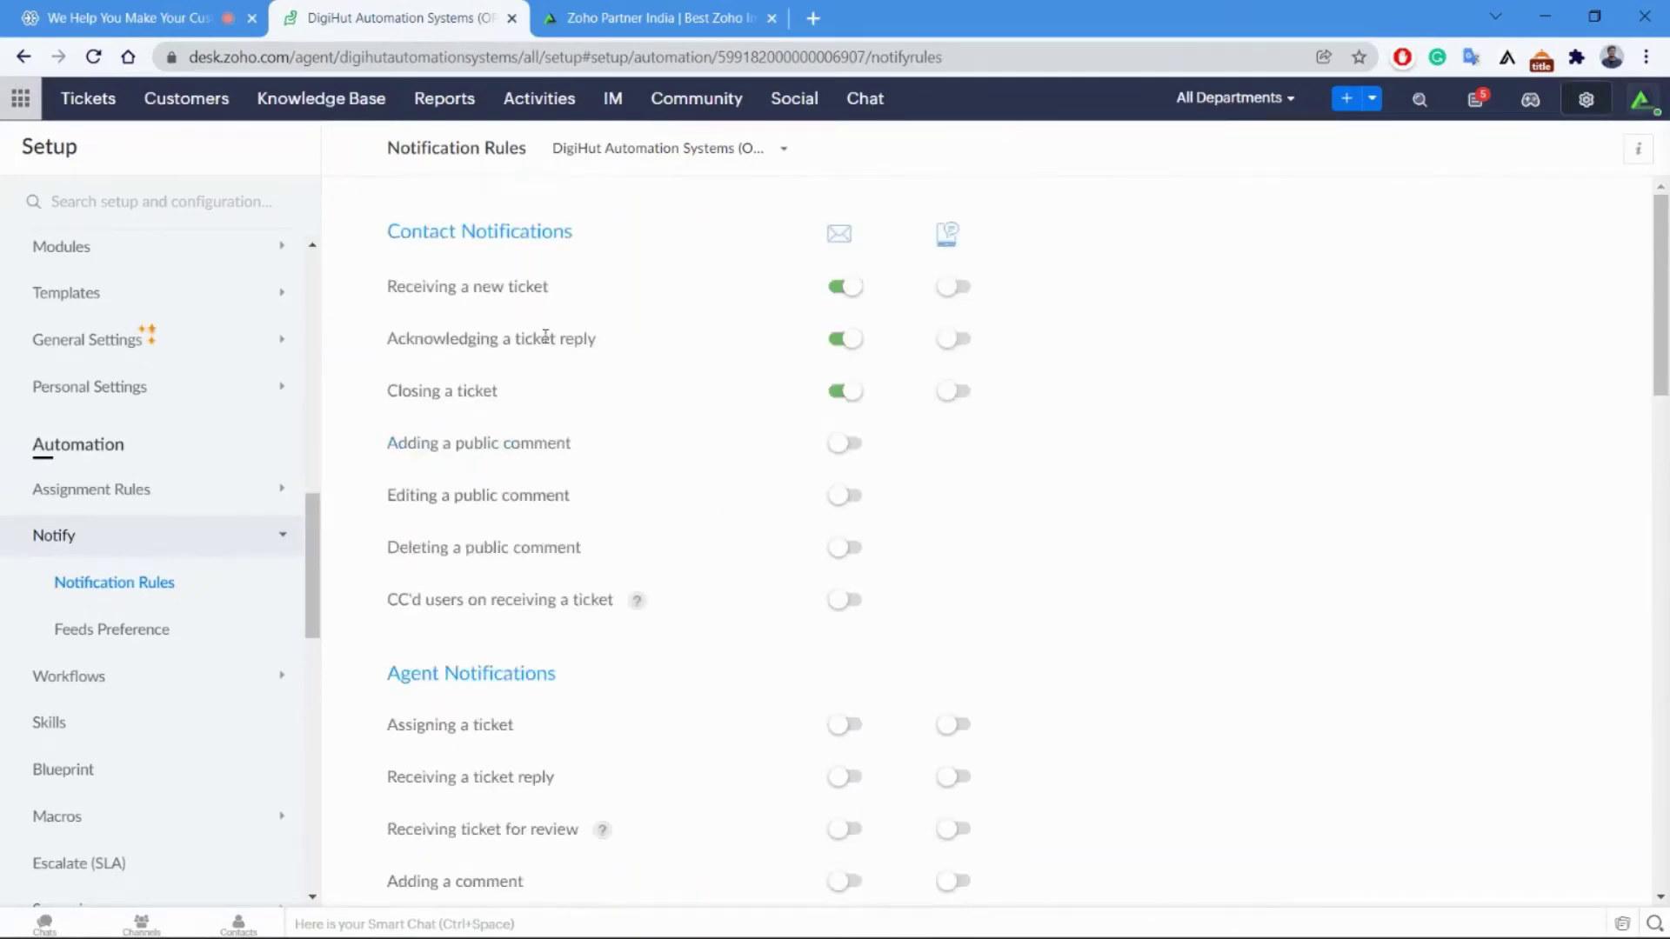
{"action": "scroll", "coordinate": [689, 612], "scroll_direction": "down", "scroll_amount": 13}
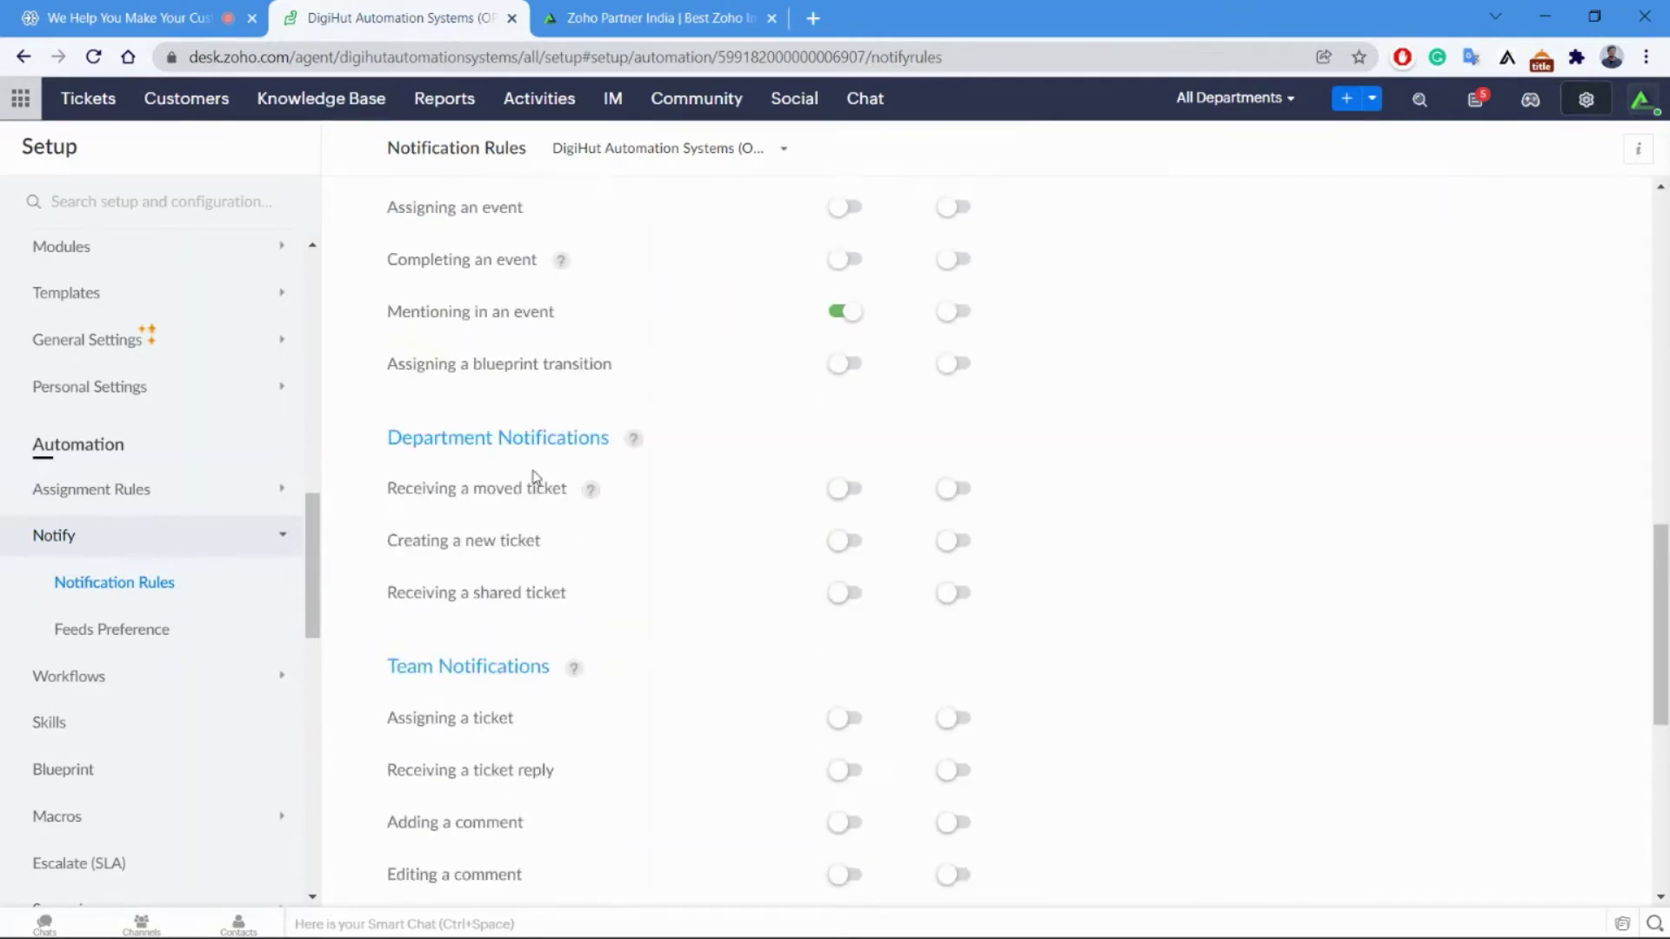
{"action": "scroll", "coordinate": [526, 522], "scroll_direction": "down", "scroll_amount": 4}
{"action": "scroll", "coordinate": [533, 440], "scroll_direction": "down", "scroll_amount": 3}
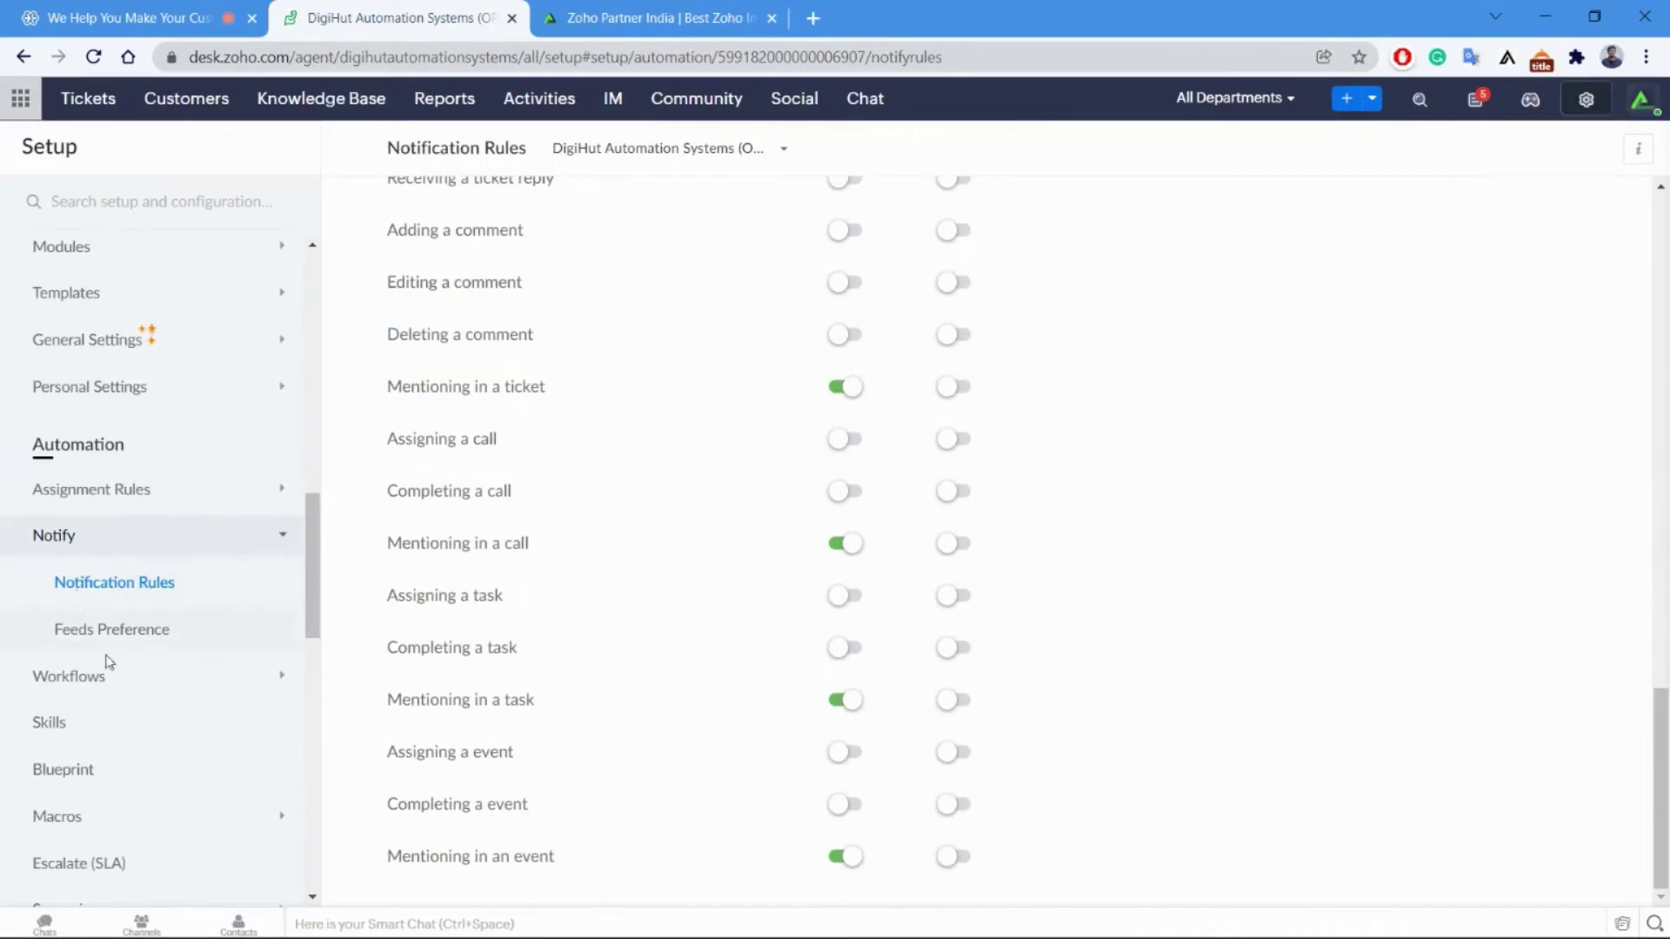
{"action": "left_click", "coordinate": [87, 677]}
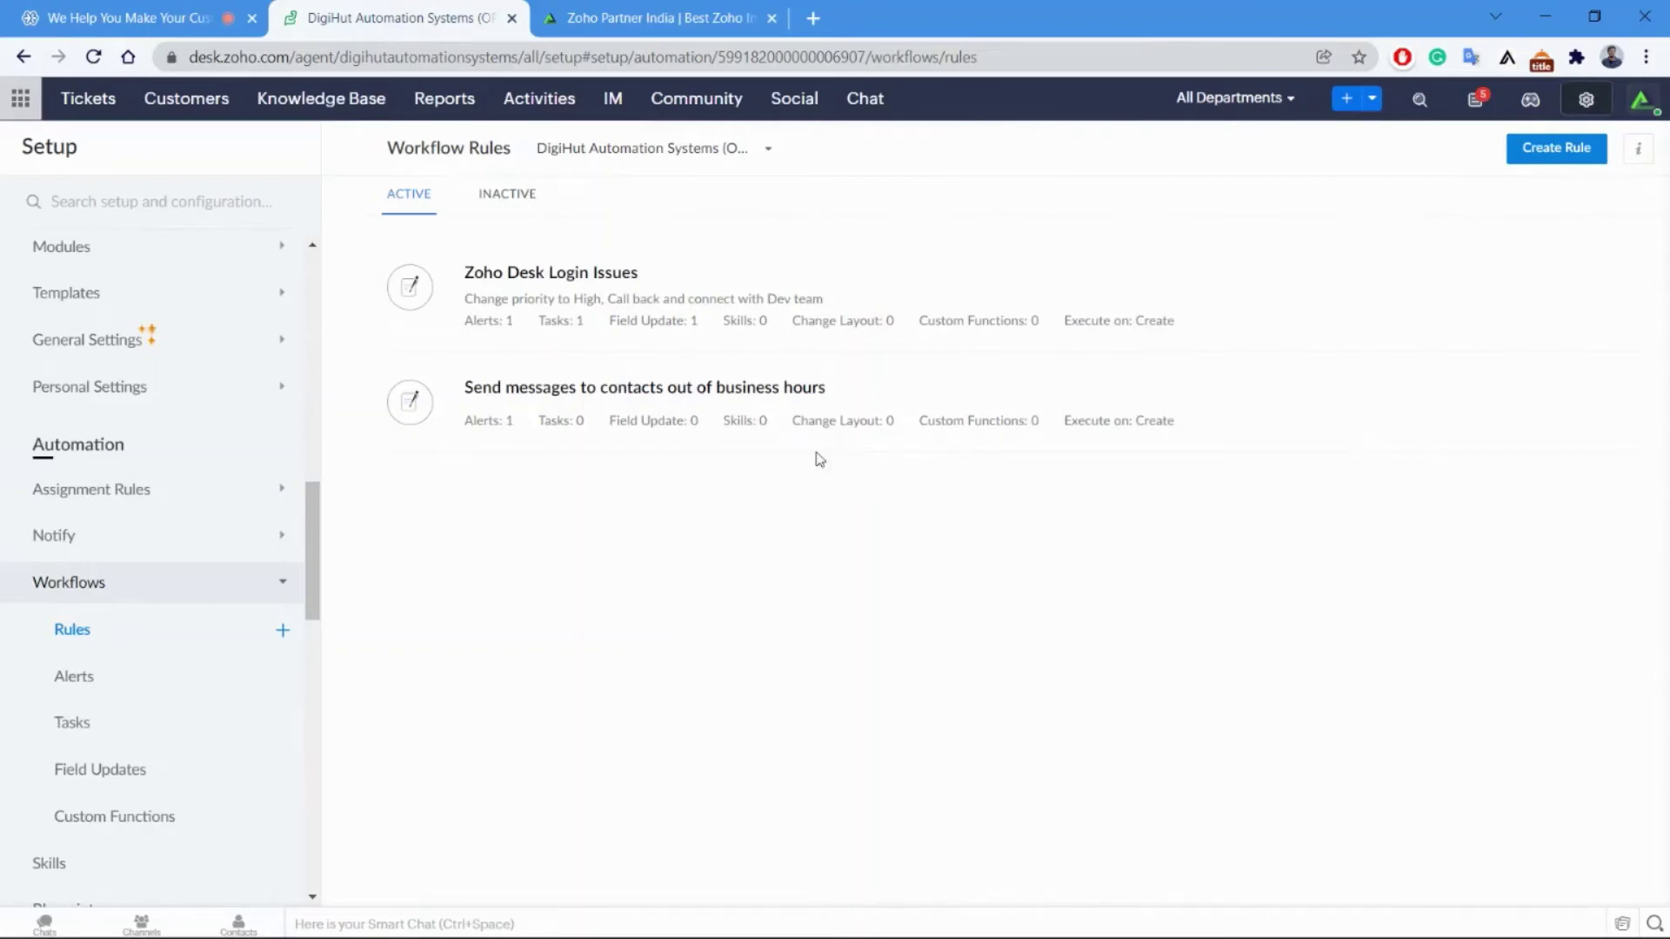
{"action": "left_click", "coordinate": [776, 396]}
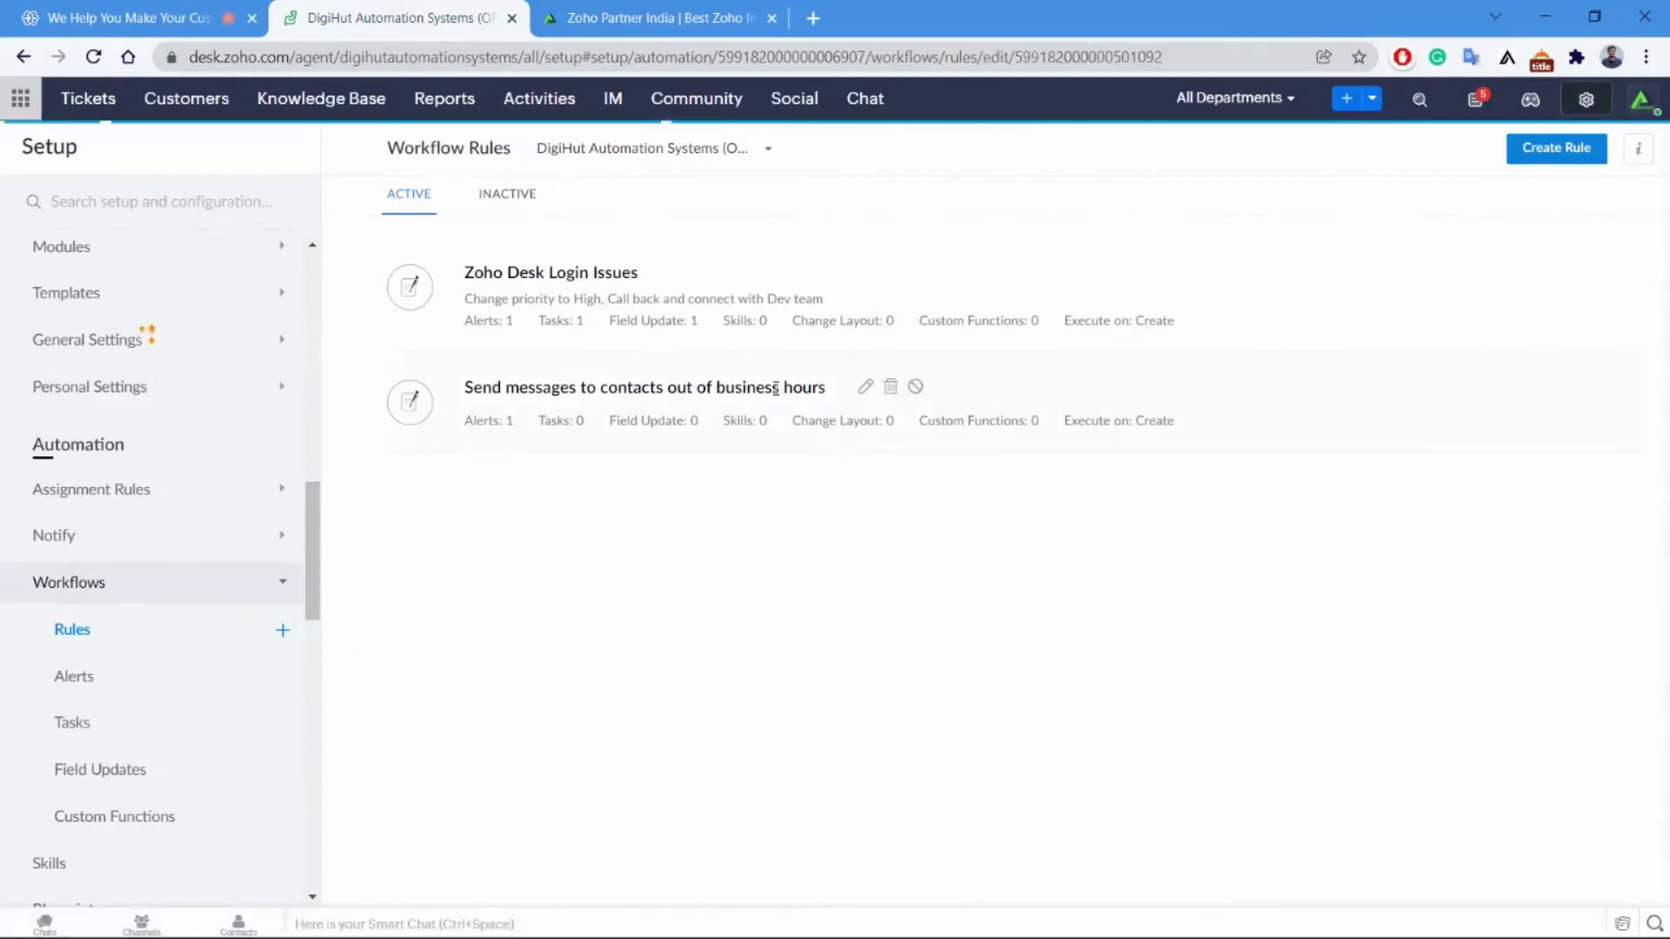
{"action": "scroll", "coordinate": [522, 591], "scroll_direction": "down", "scroll_amount": 4}
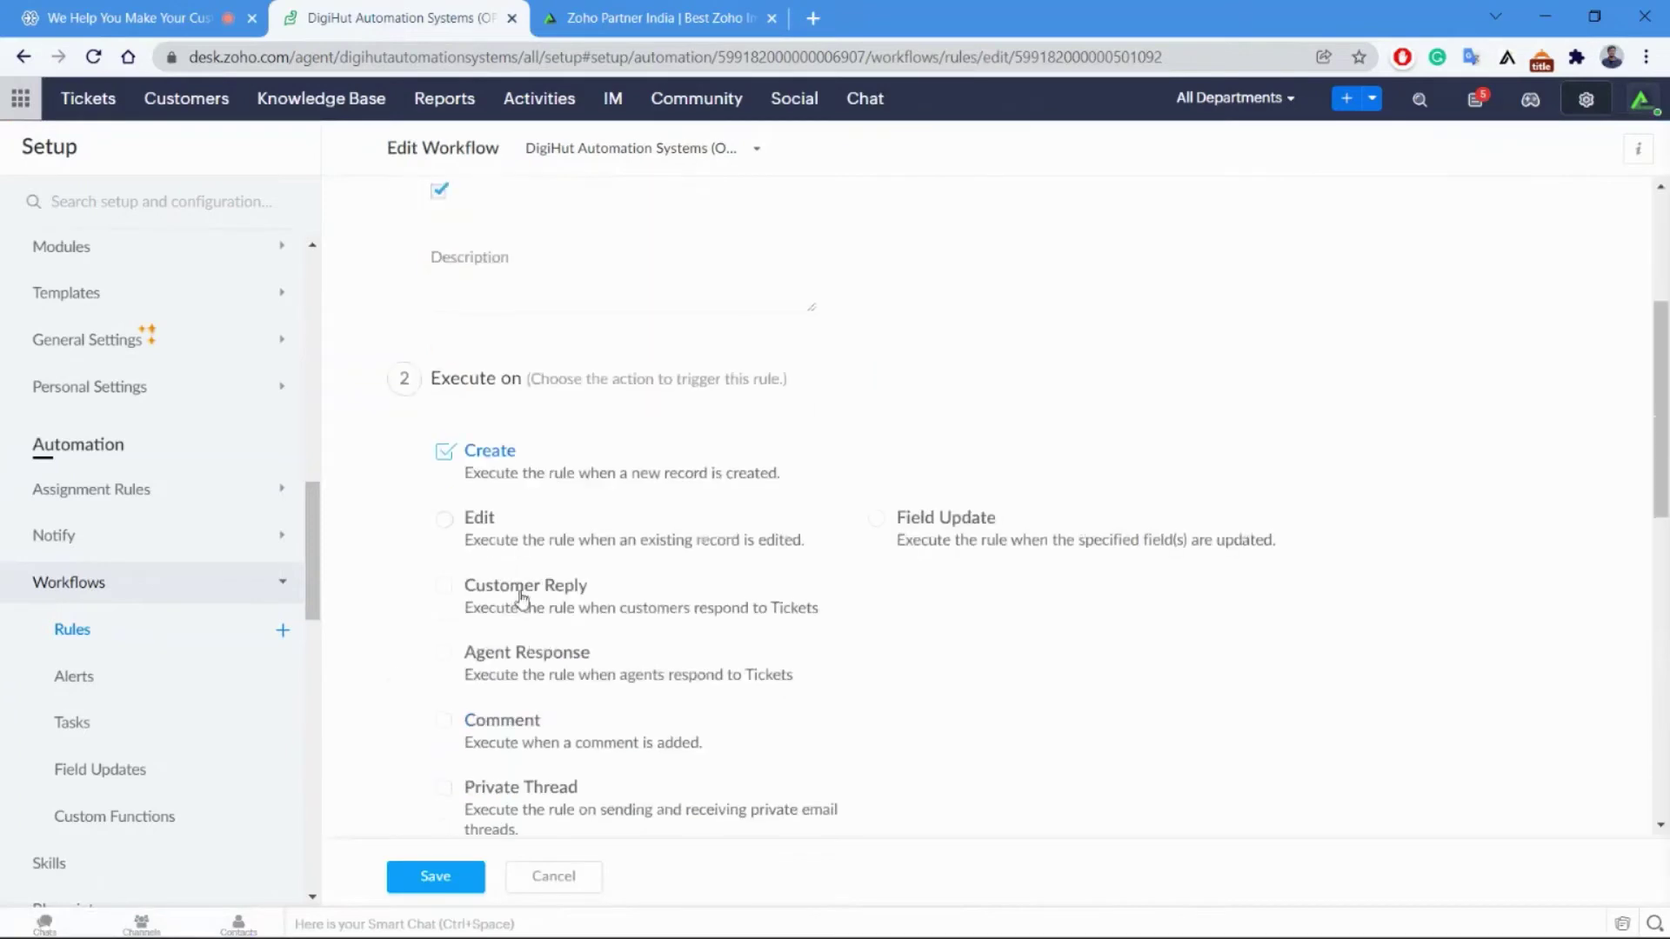
{"action": "scroll", "coordinate": [682, 495], "scroll_direction": "up", "scroll_amount": 4}
{"action": "scroll", "coordinate": [708, 485], "scroll_direction": "down", "scroll_amount": 10}
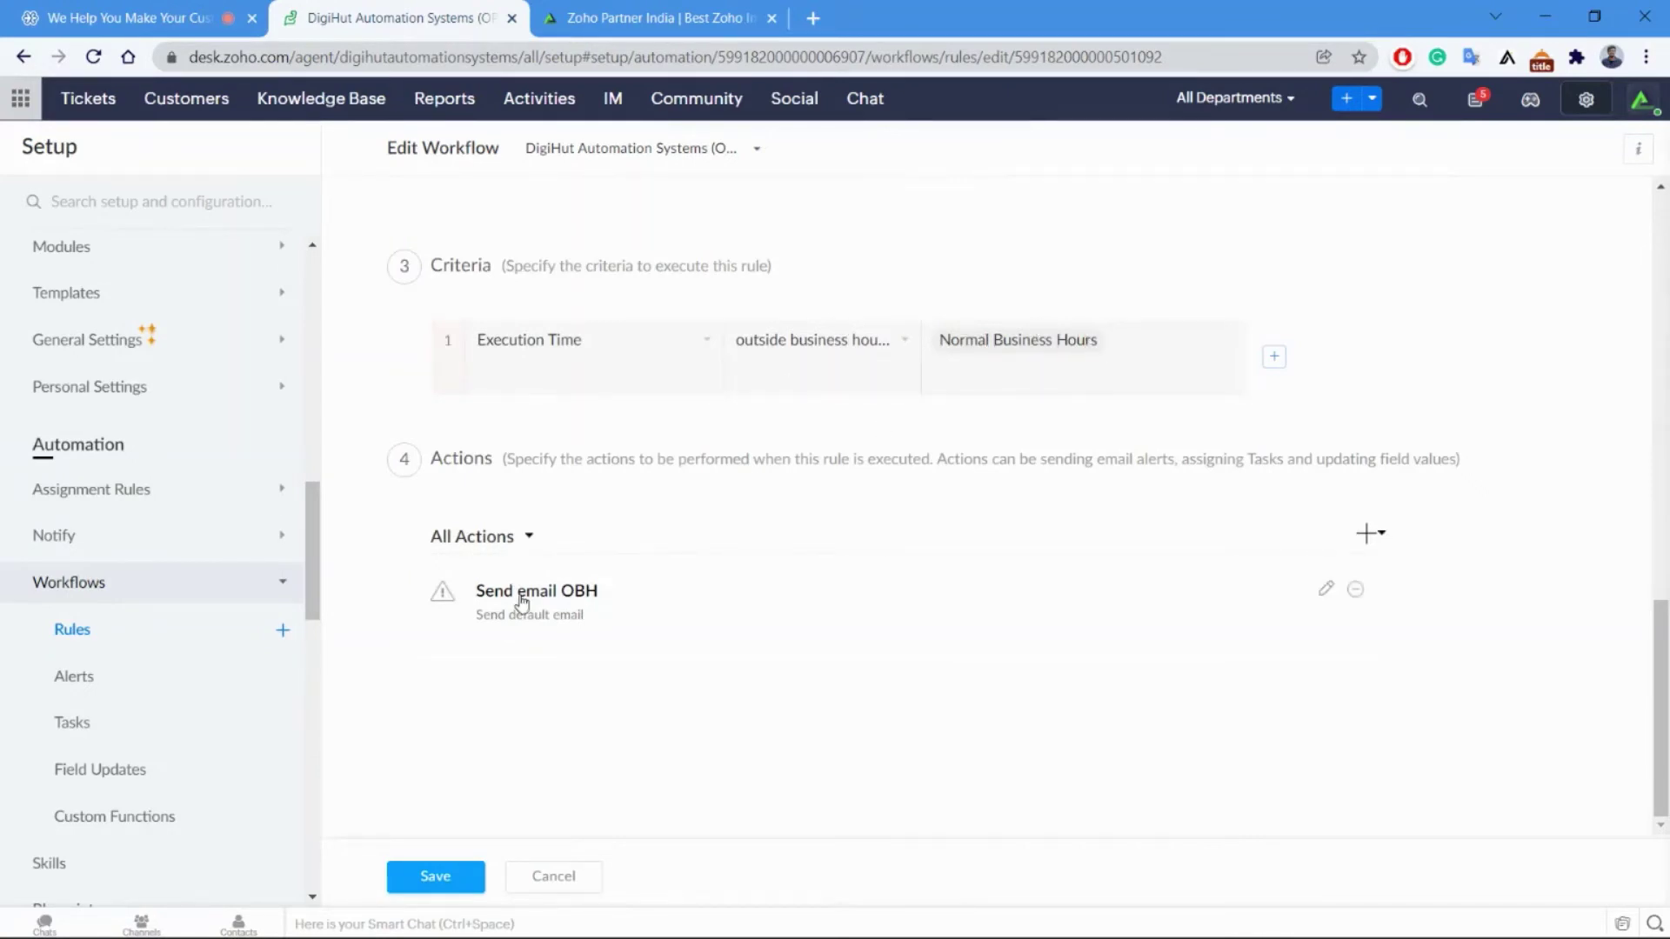
{"action": "left_click", "coordinate": [478, 539]}
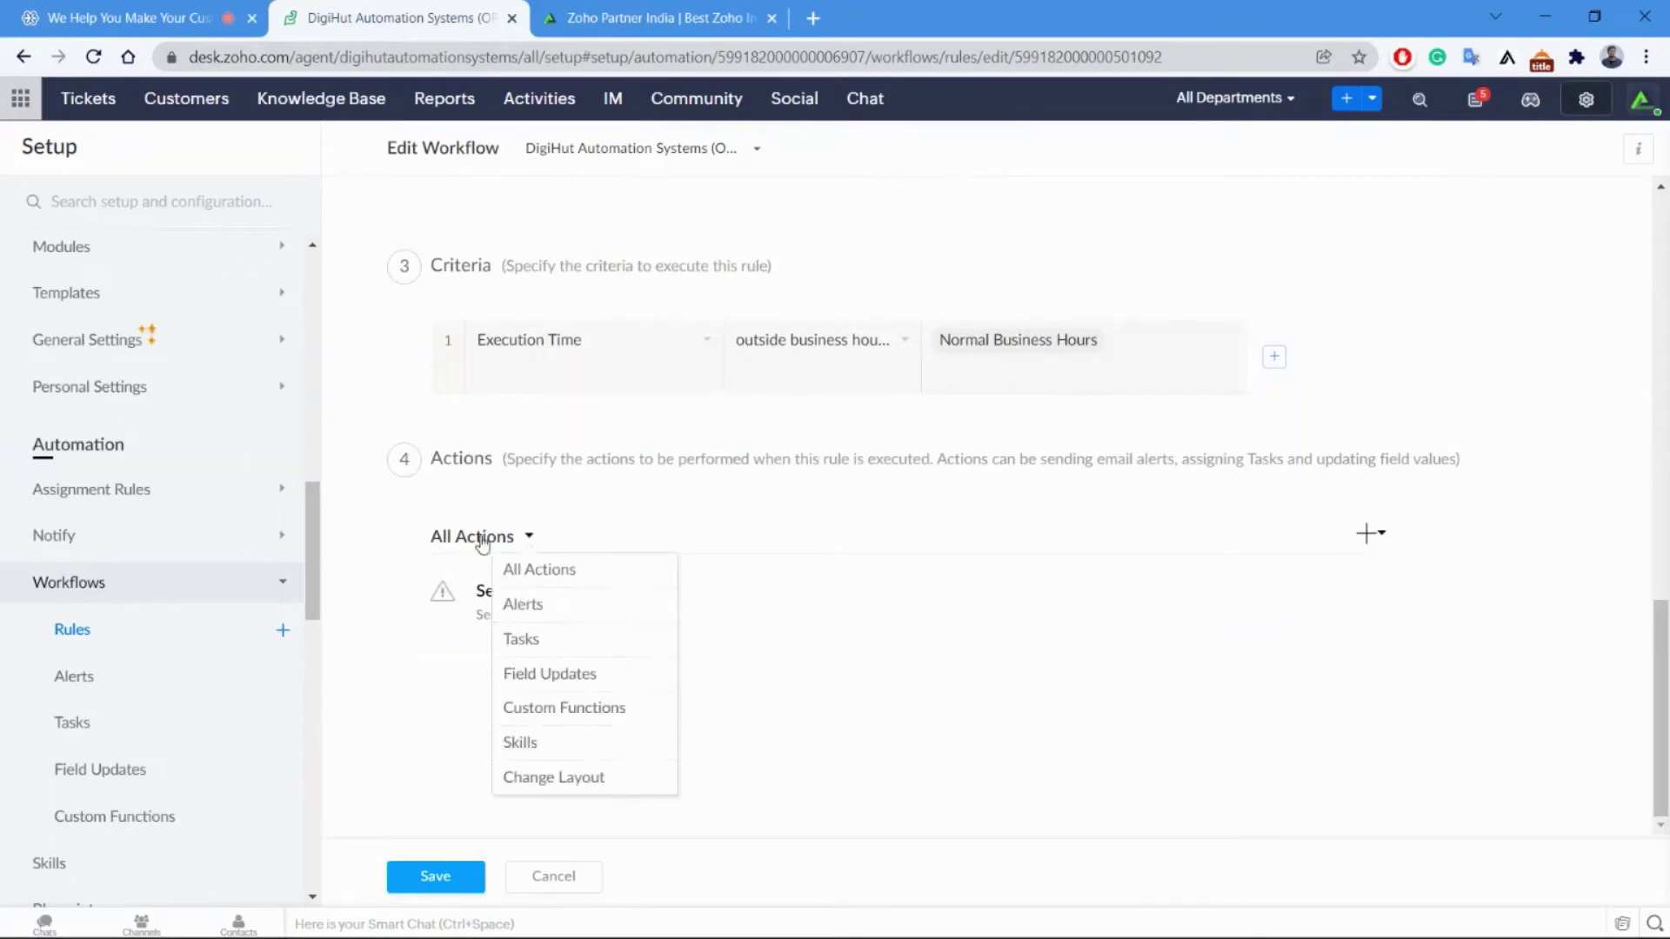
{"action": "left_click", "coordinate": [734, 486]}
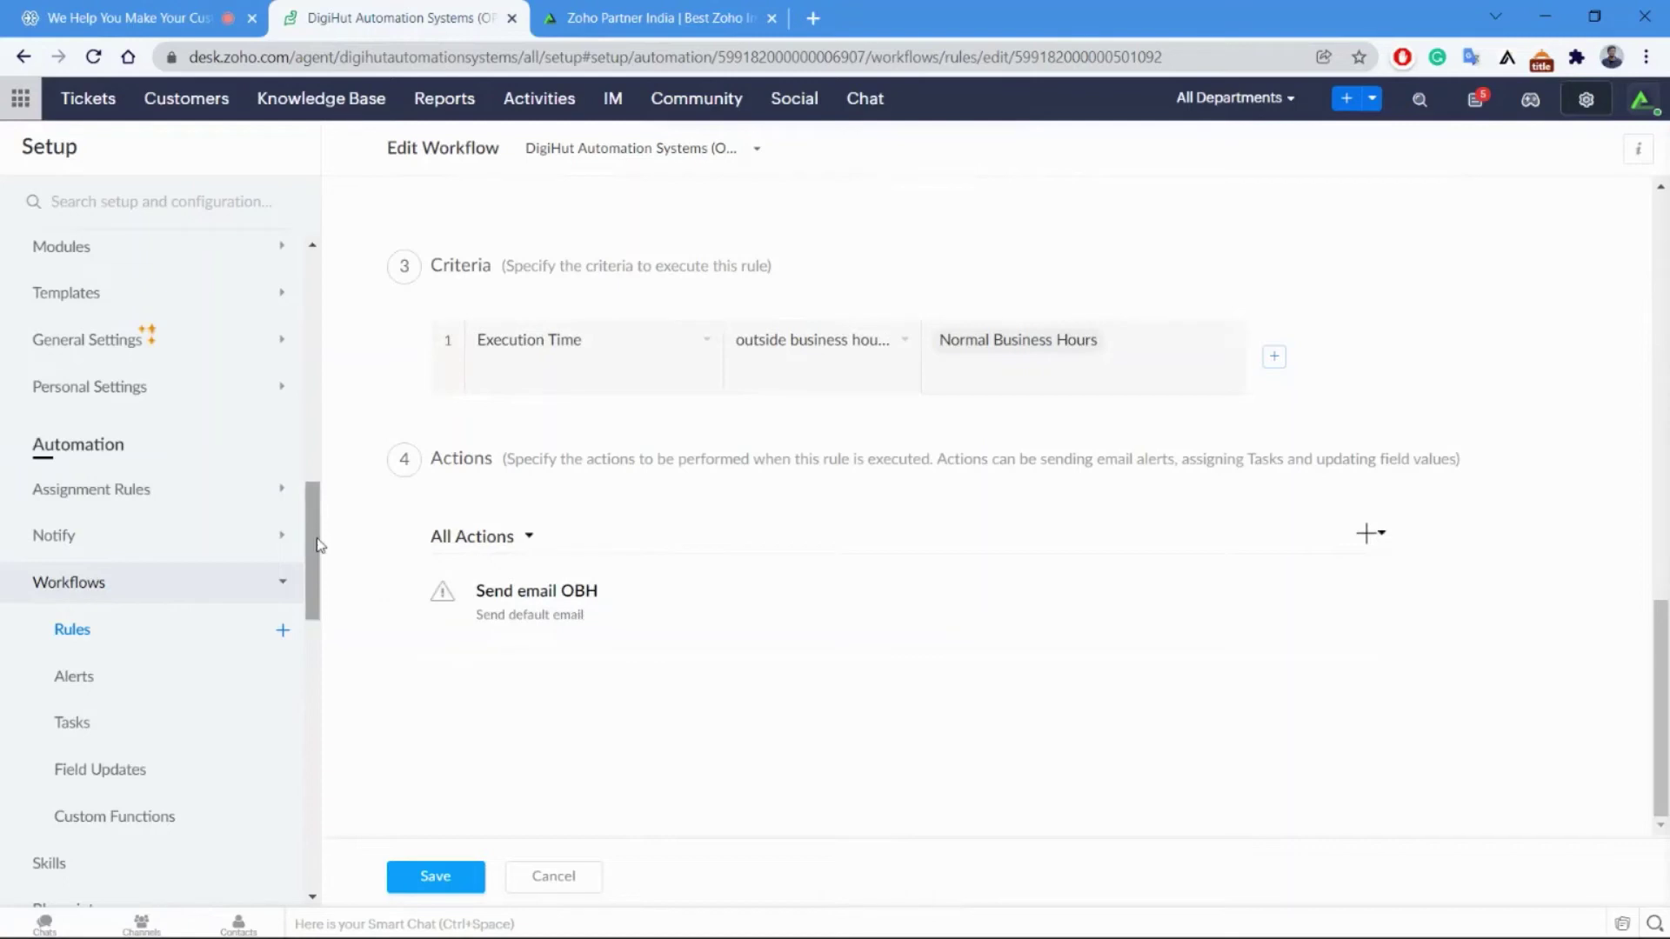
{"action": "left_click_drag", "start_coordinate": [317, 548], "coordinate": [320, 597]}
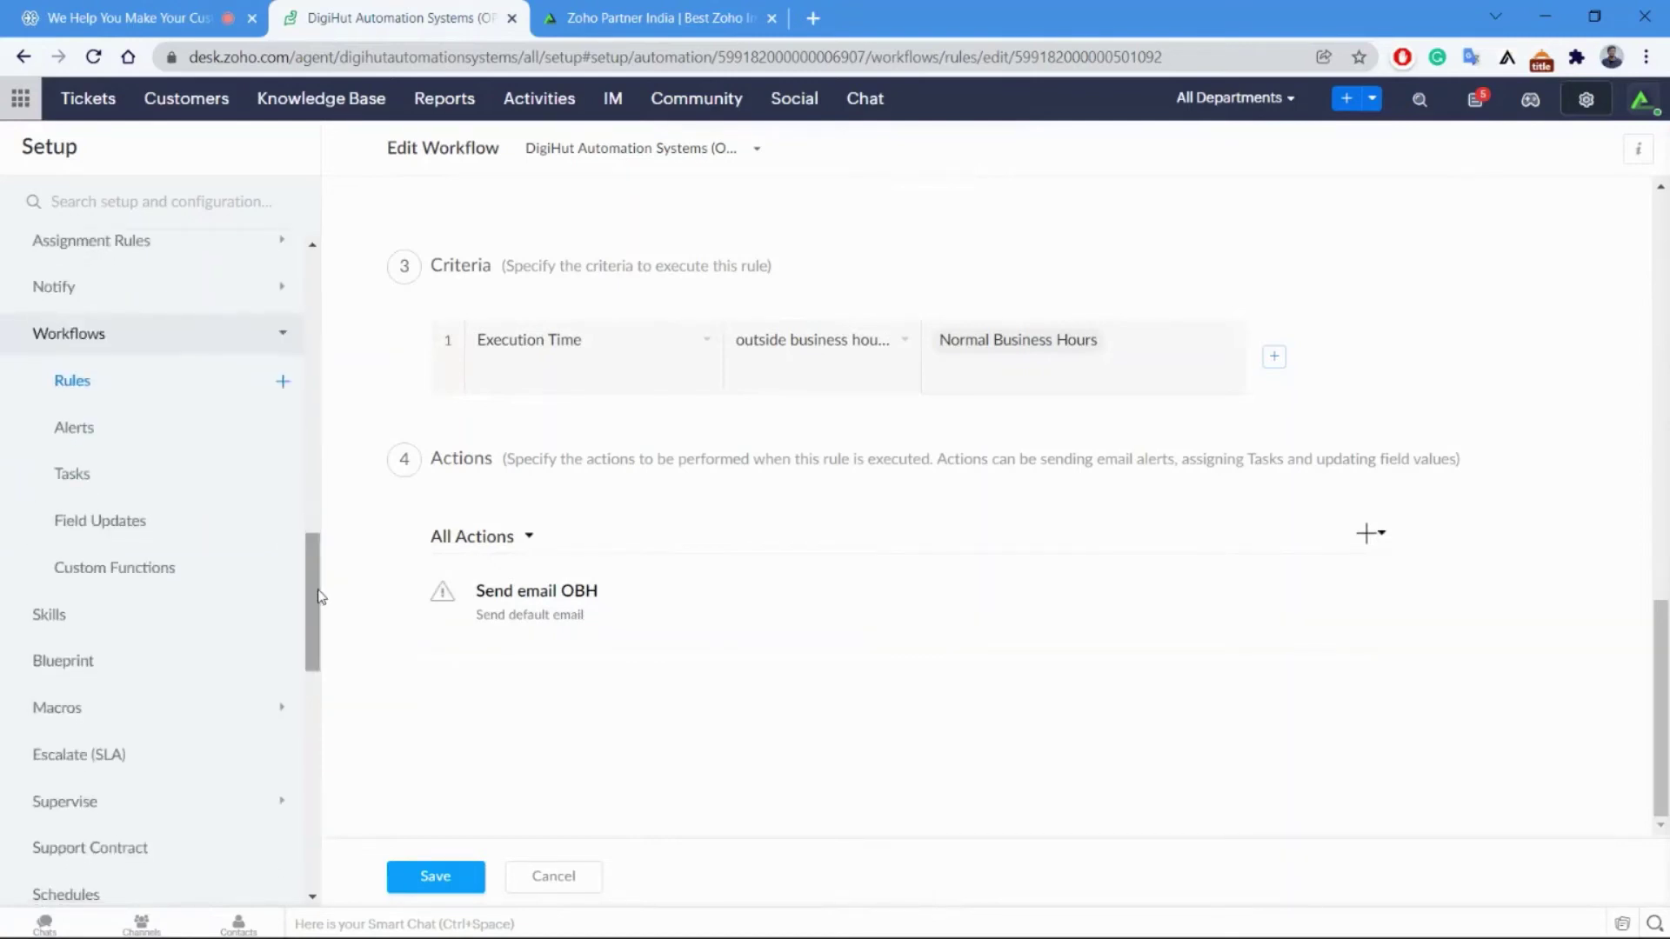
{"action": "left_click", "coordinate": [57, 386]}
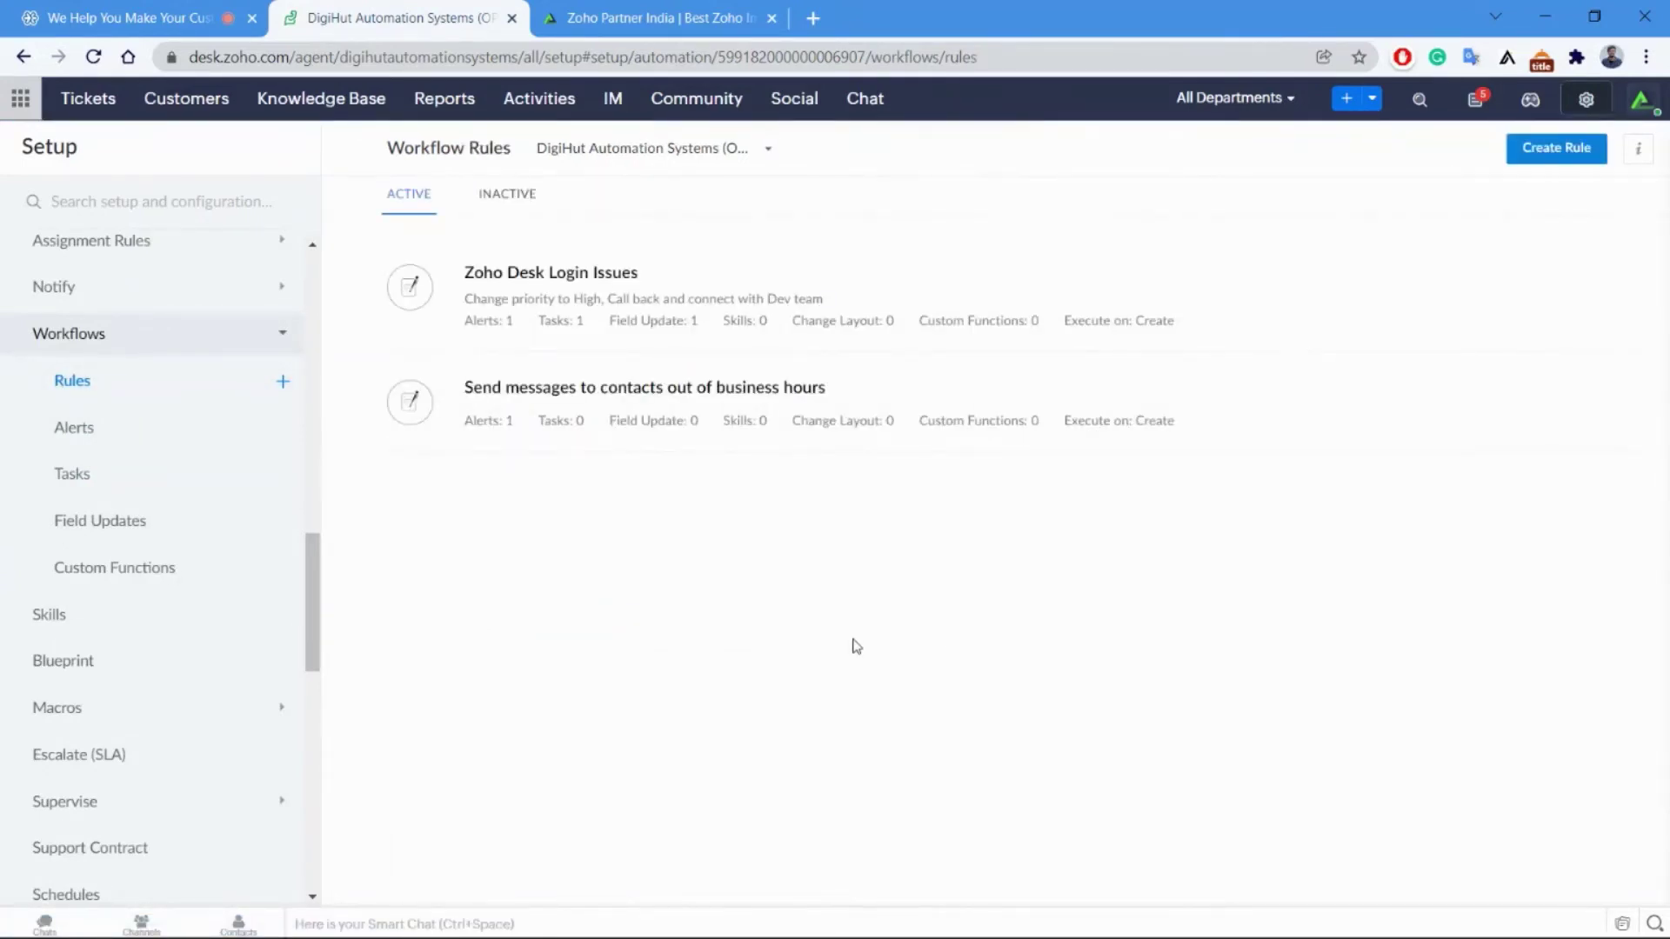
{"action": "scroll", "coordinate": [261, 557], "scroll_direction": "down", "scroll_amount": 3}
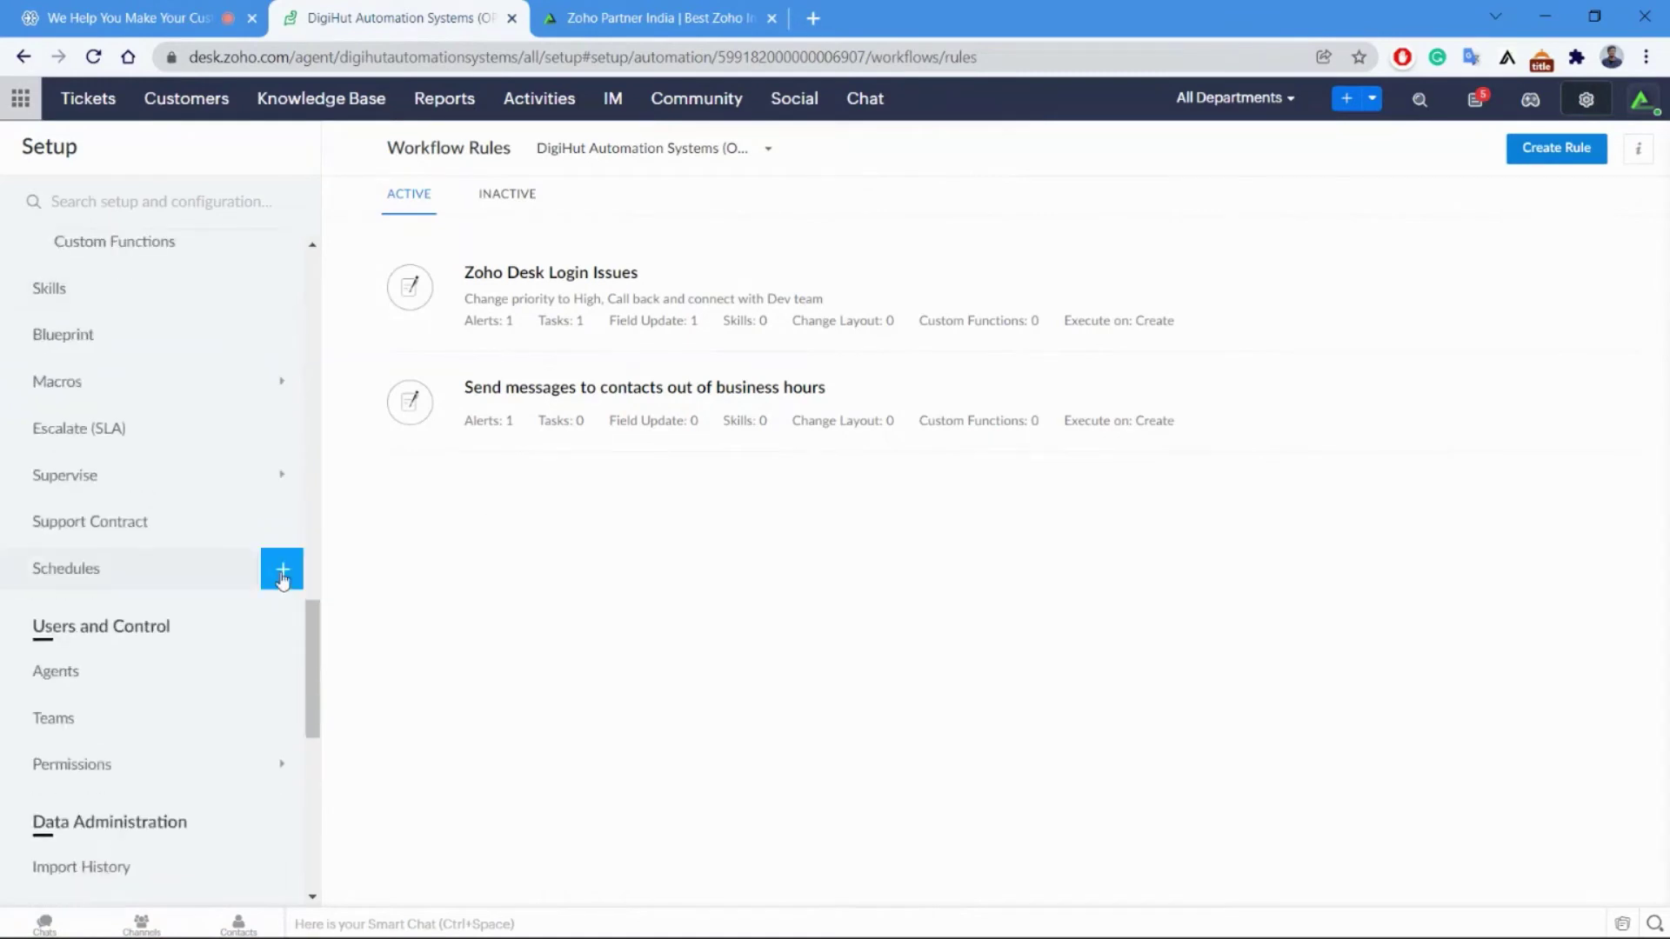
Pass through the Skills page to the Blueprint list with the Zoho Desk Support blueprint.
{"action": "left_click", "coordinate": [193, 311]}
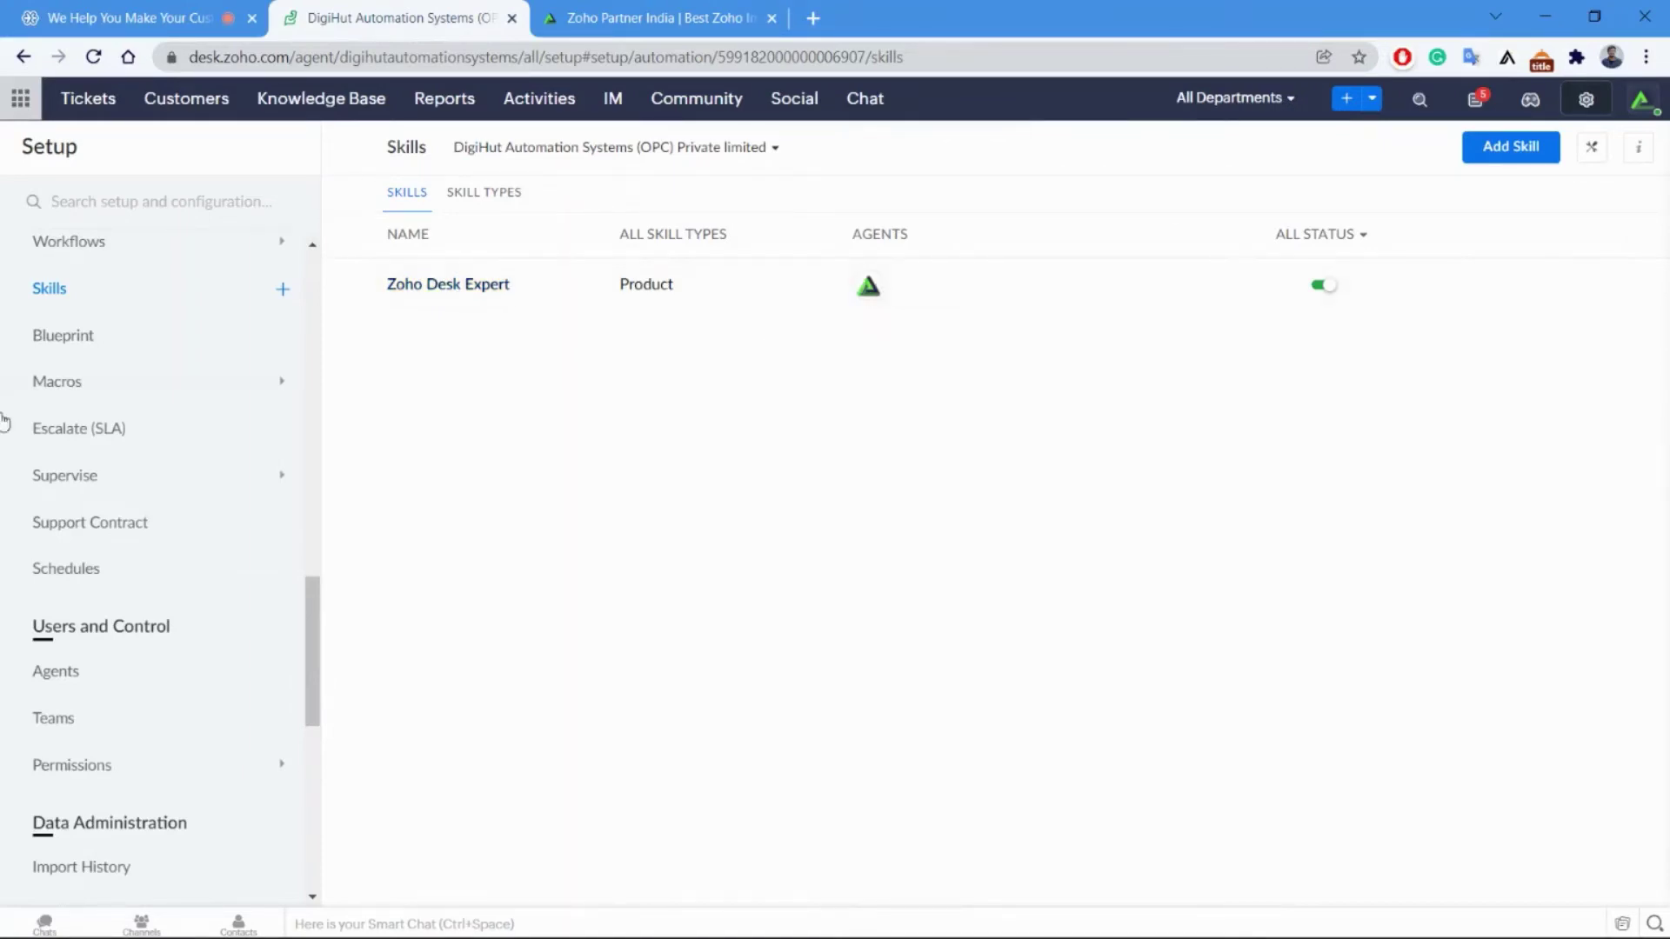
{"action": "left_click", "coordinate": [73, 345]}
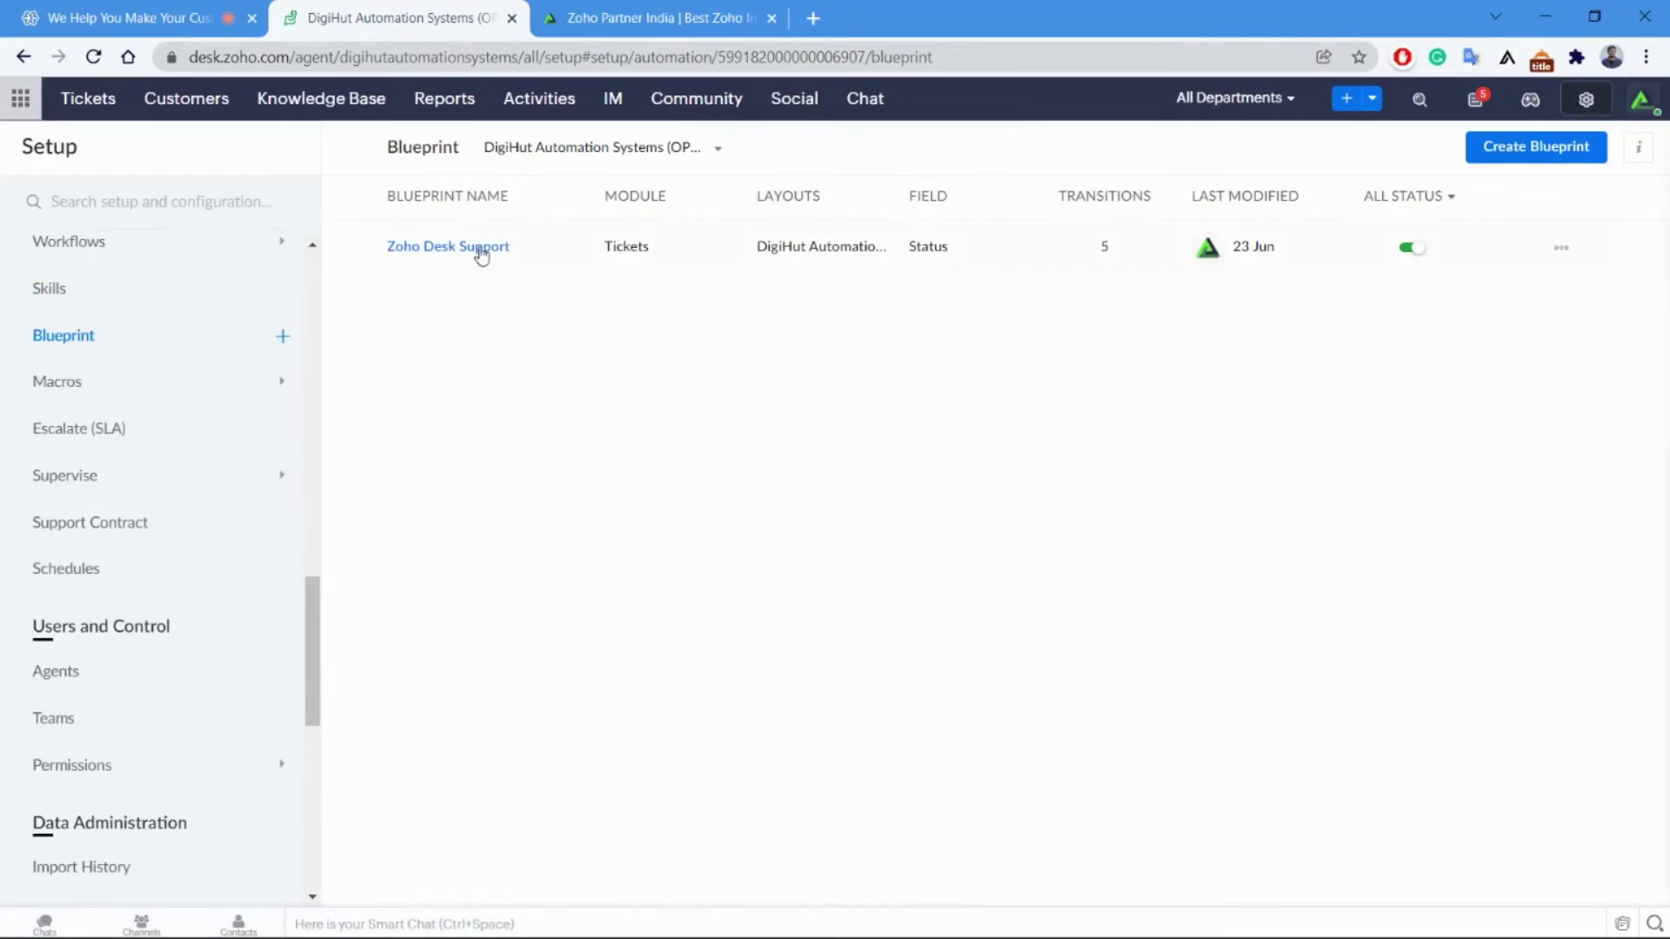
{"action": "left_click", "coordinate": [481, 252]}
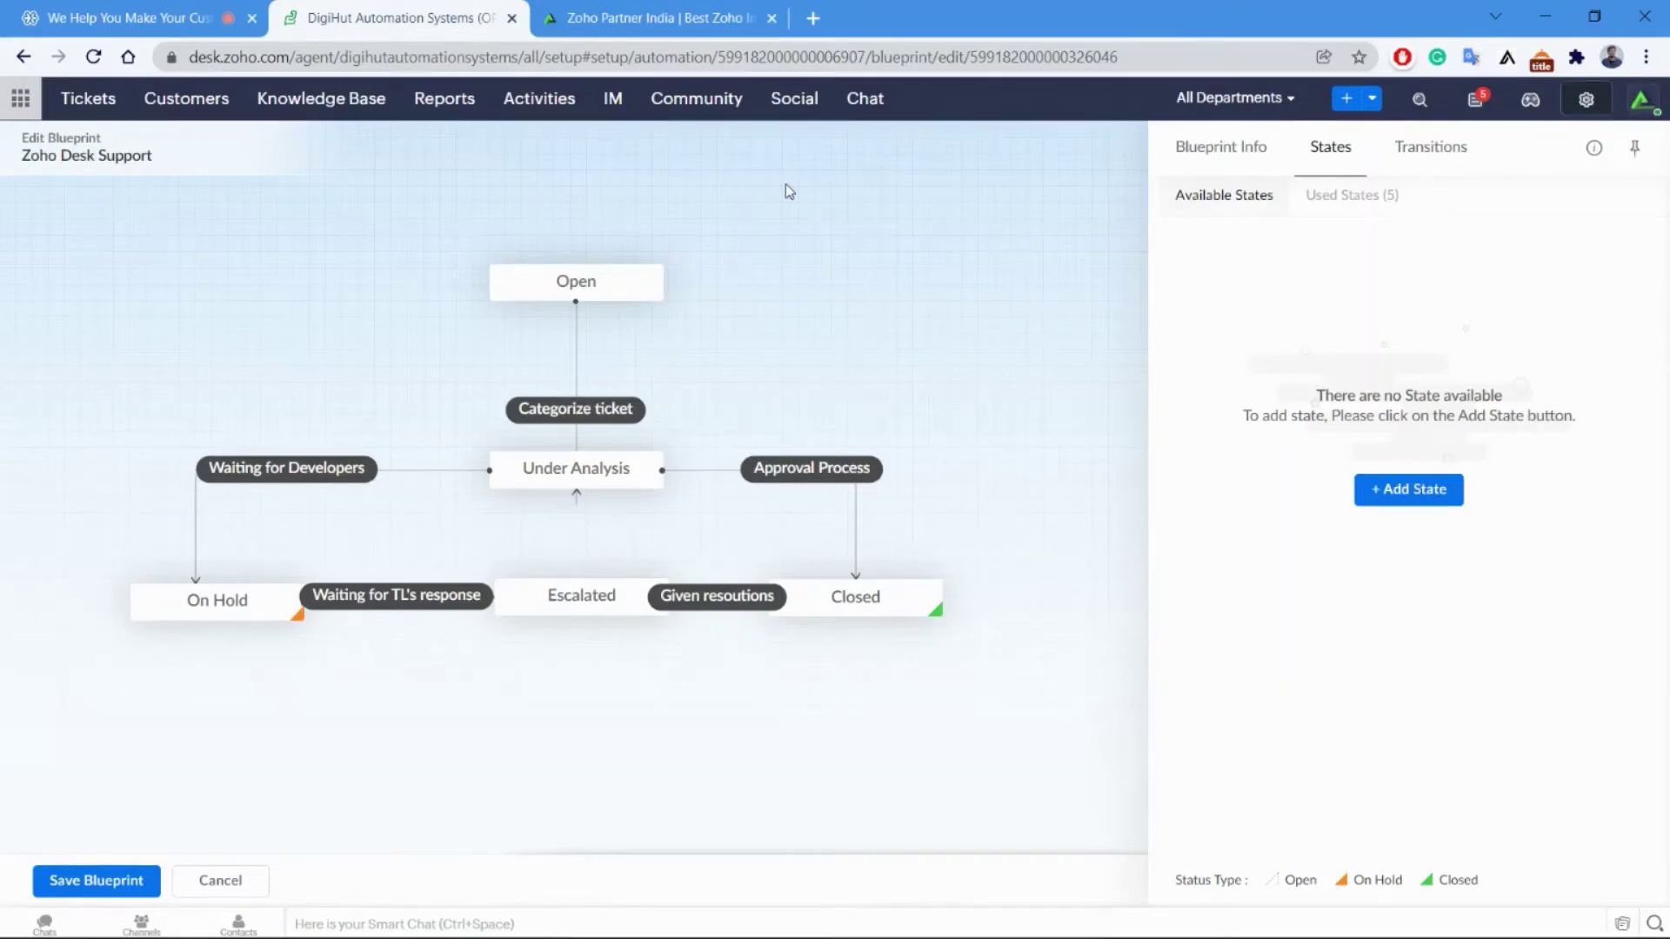
{"action": "left_click", "coordinate": [628, 282]}
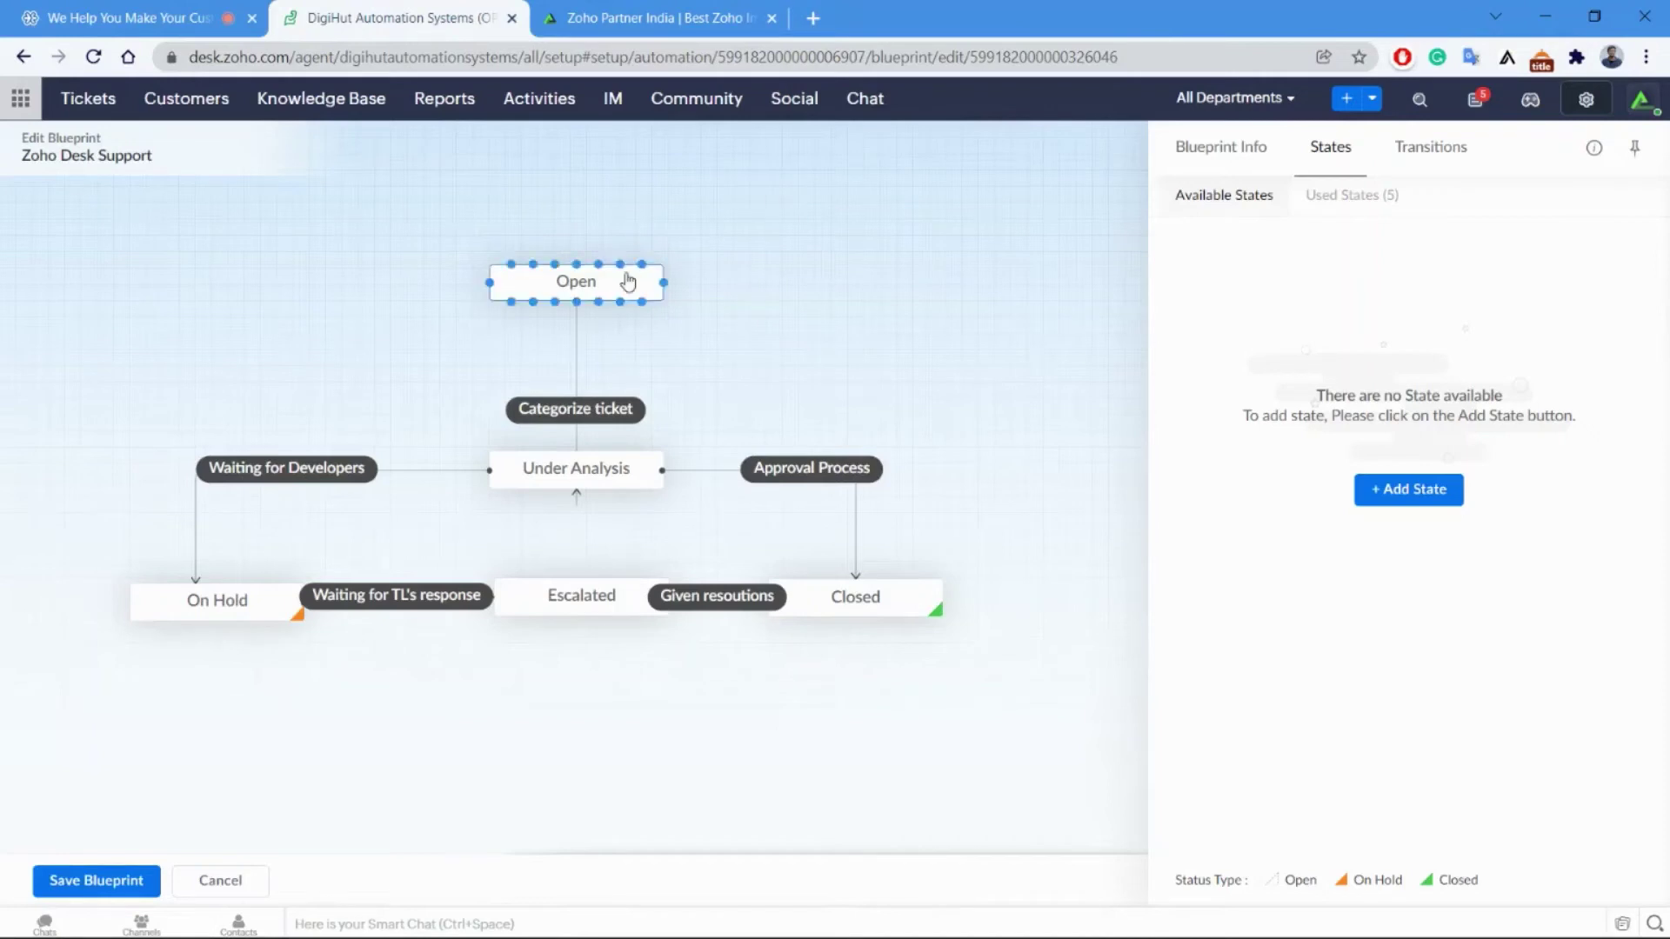
{"action": "left_click", "coordinate": [580, 418]}
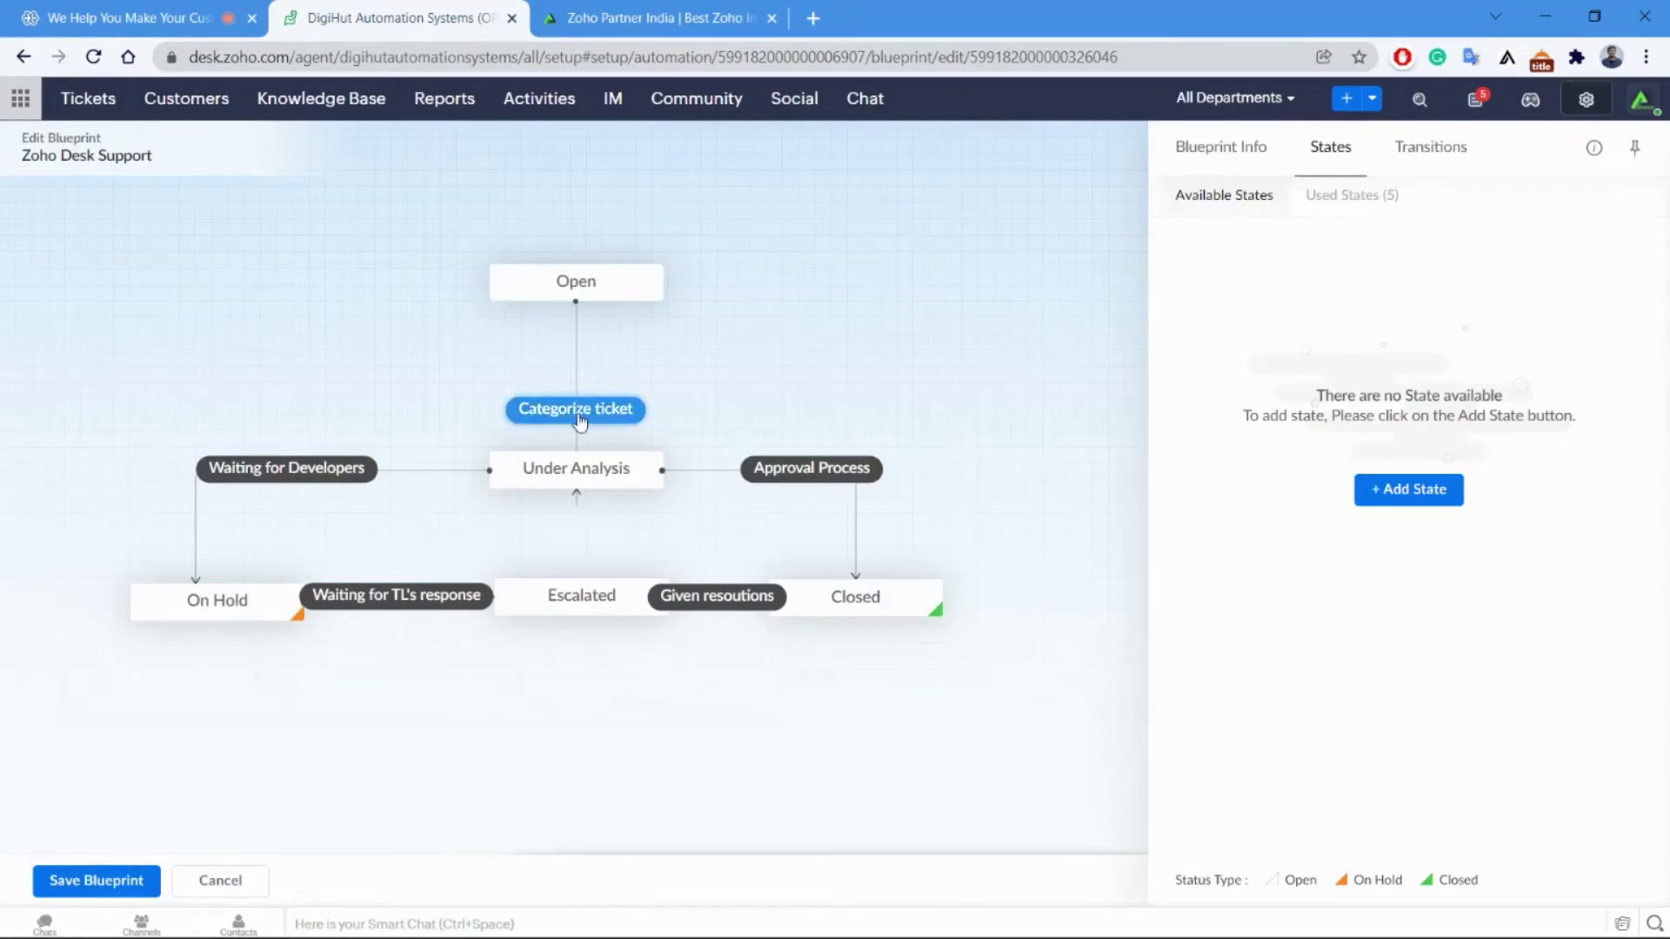
{"action": "left_click", "coordinate": [318, 503]}
{"action": "left_click", "coordinate": [212, 601]}
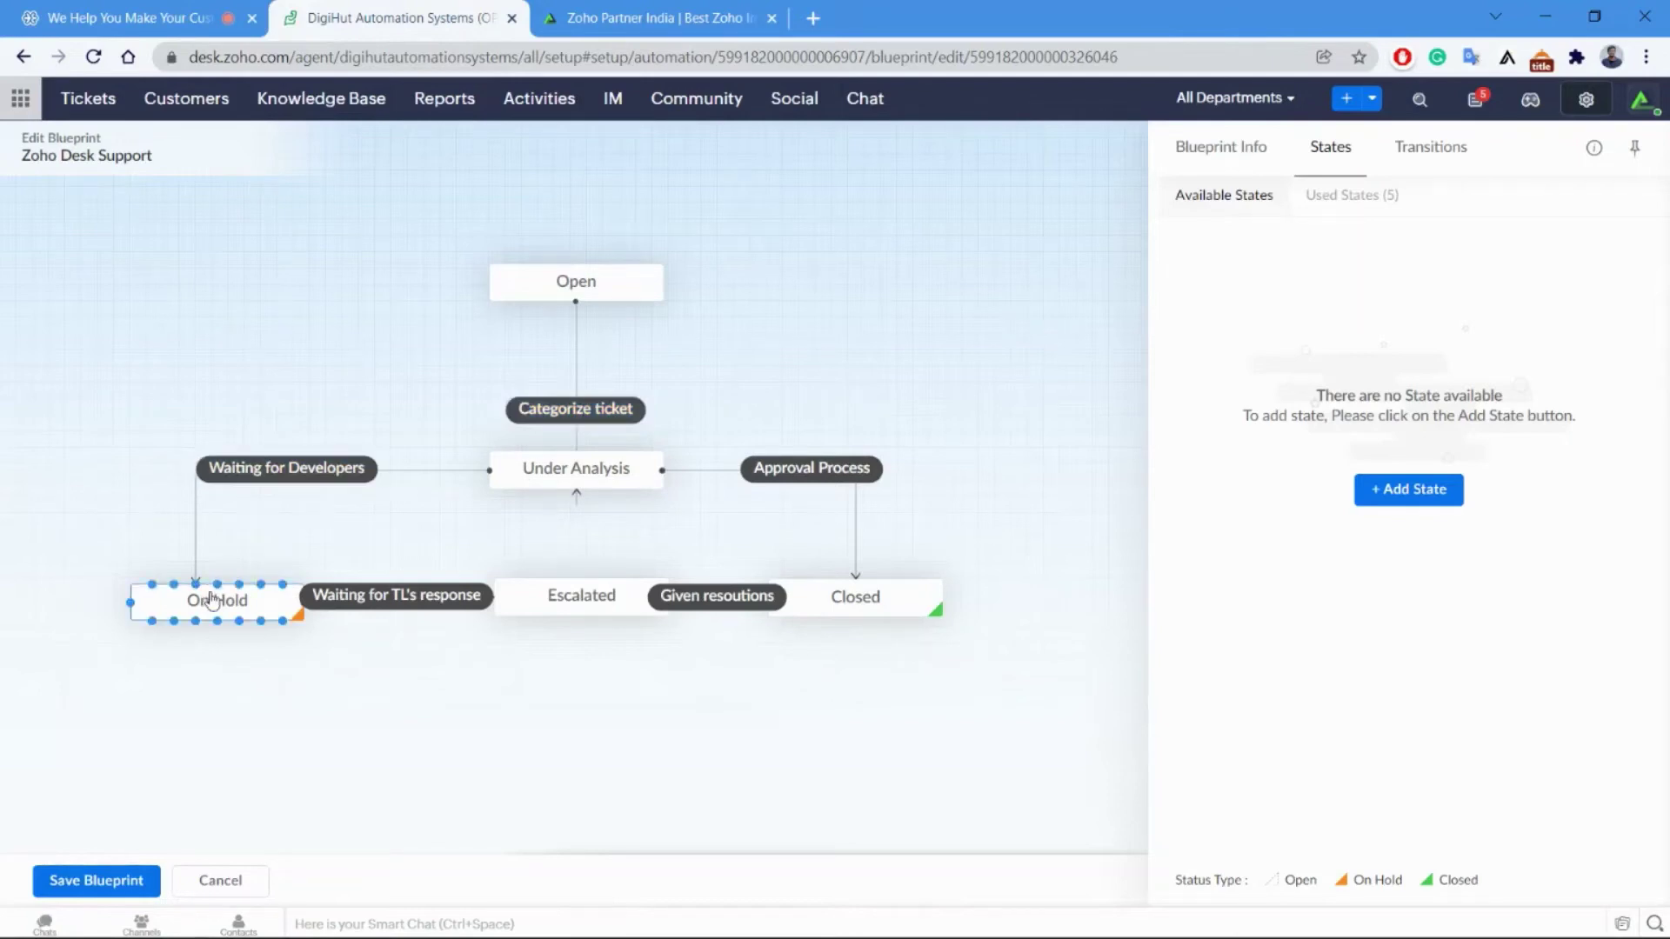
{"action": "left_click", "coordinate": [600, 483]}
{"action": "left_click", "coordinate": [787, 474]}
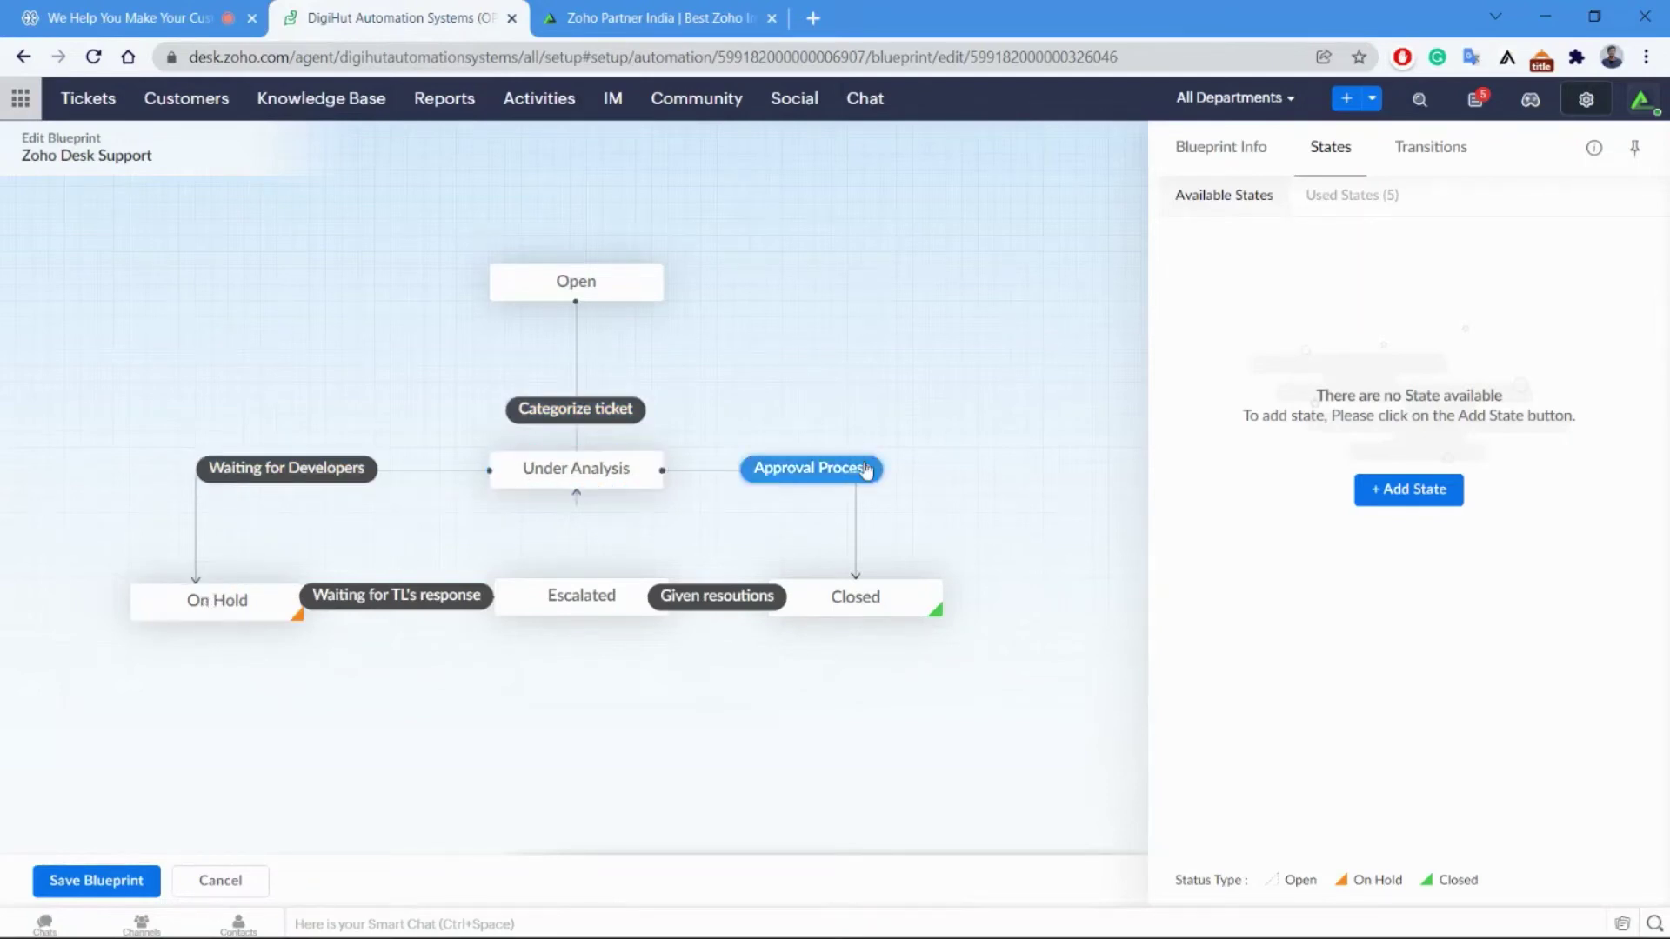
{"action": "left_click", "coordinate": [872, 605]}
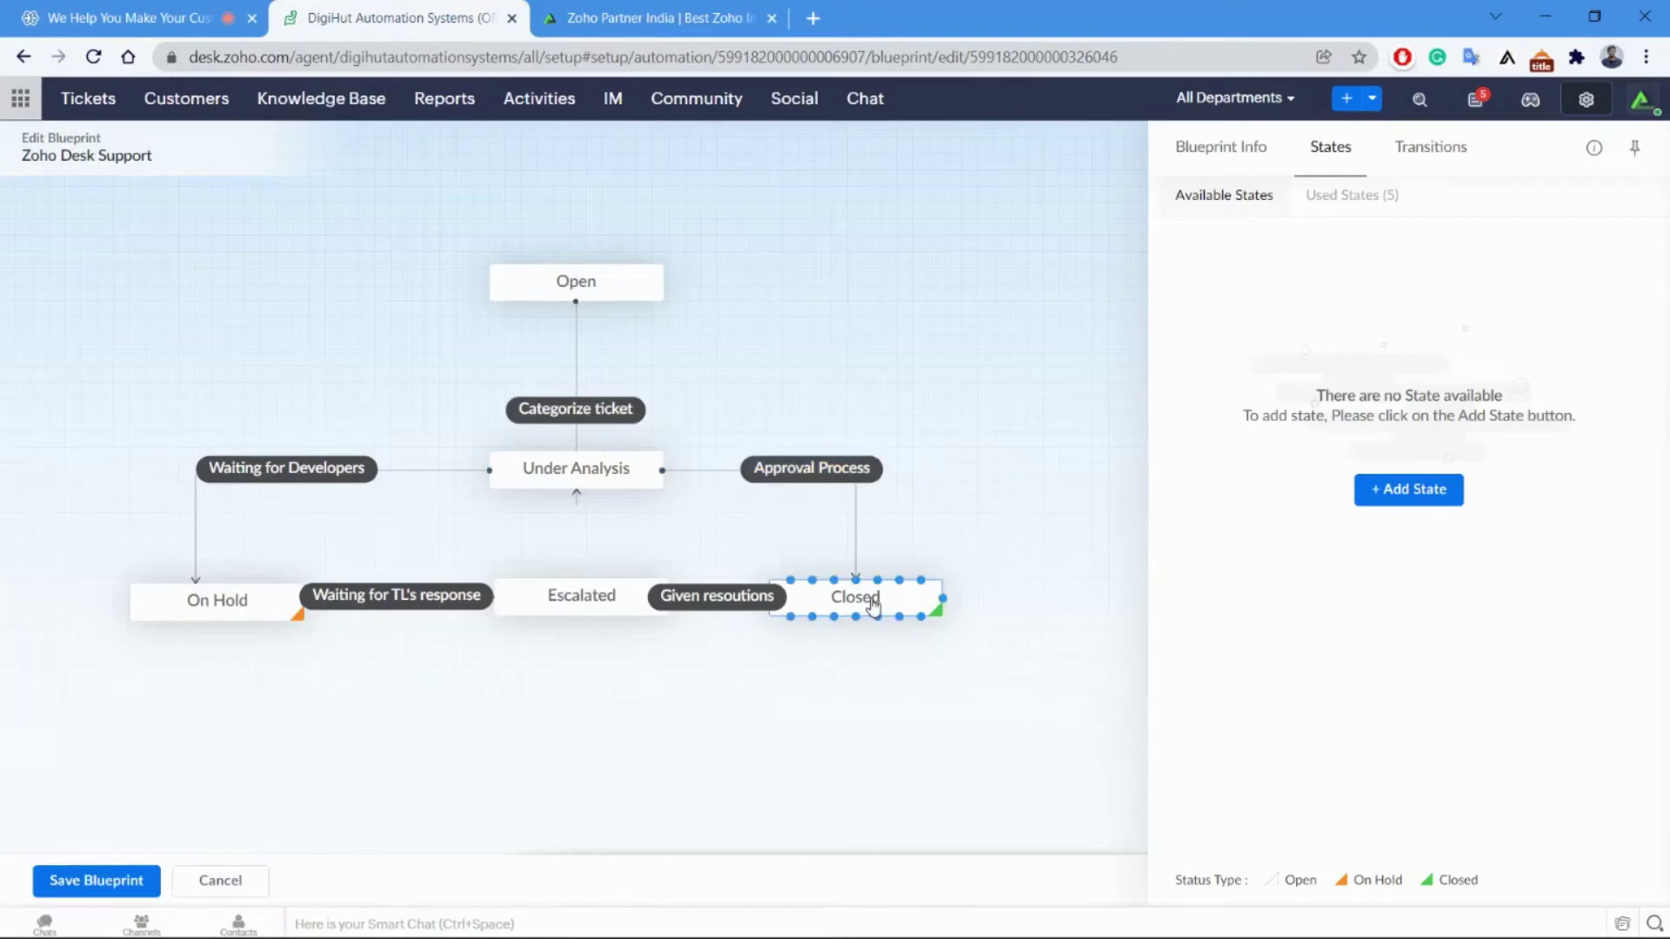
{"action": "left_click", "coordinate": [228, 604]}
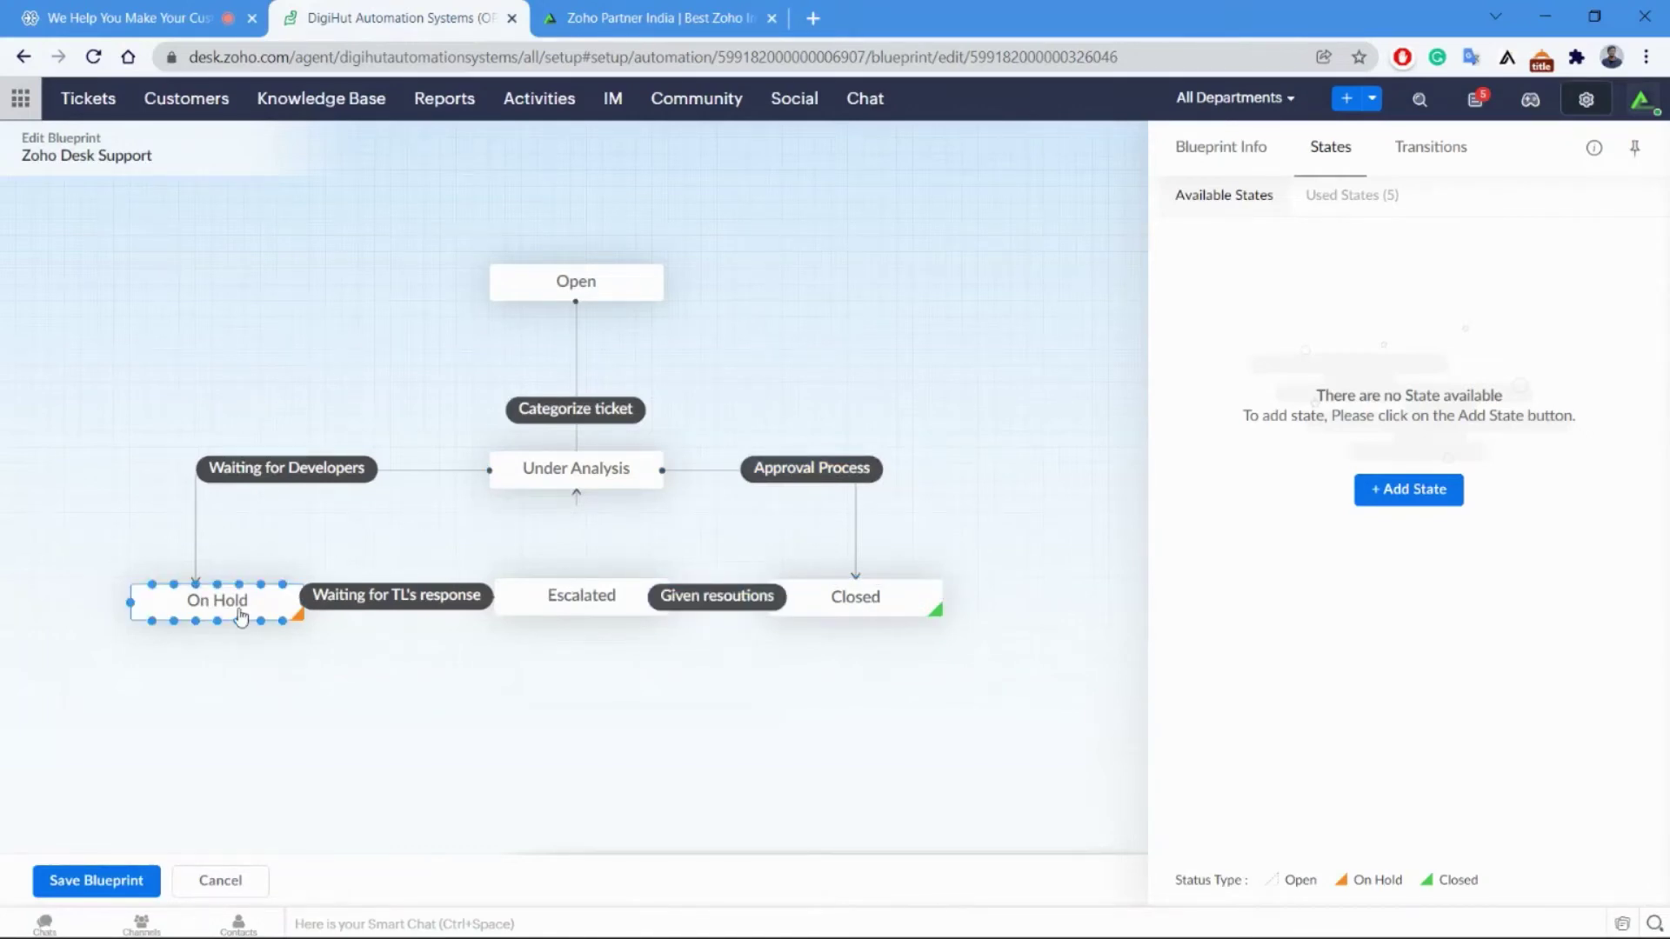
{"action": "left_click", "coordinate": [422, 607]}
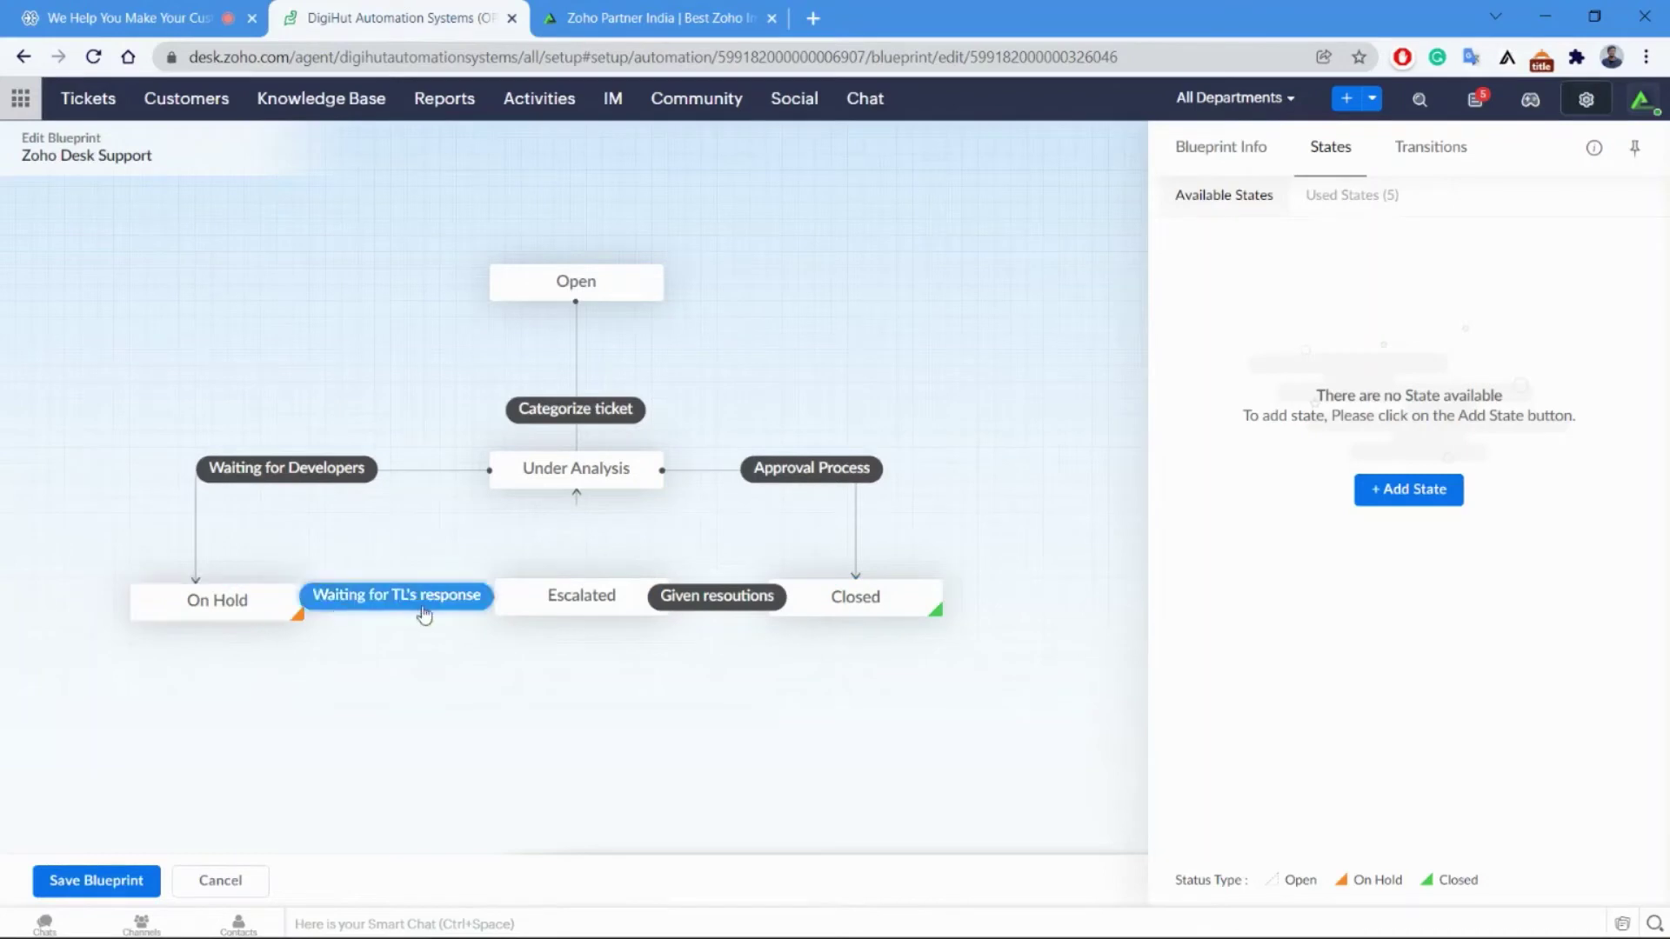
{"action": "left_click", "coordinate": [519, 617]}
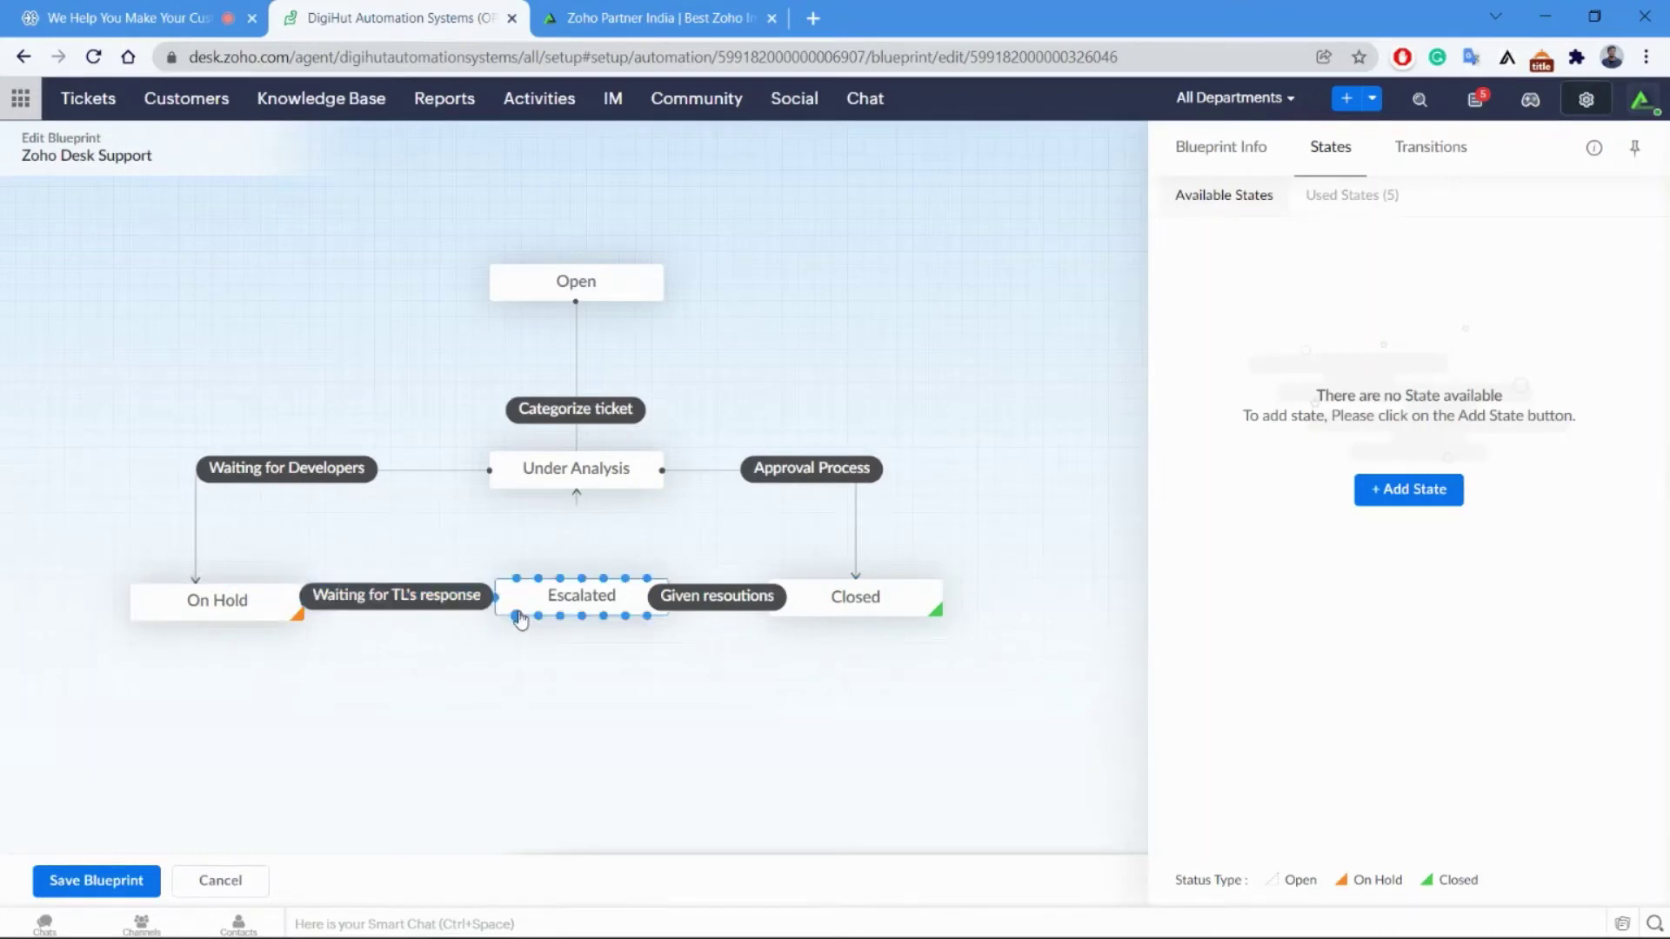
{"action": "left_click", "coordinate": [221, 882]}
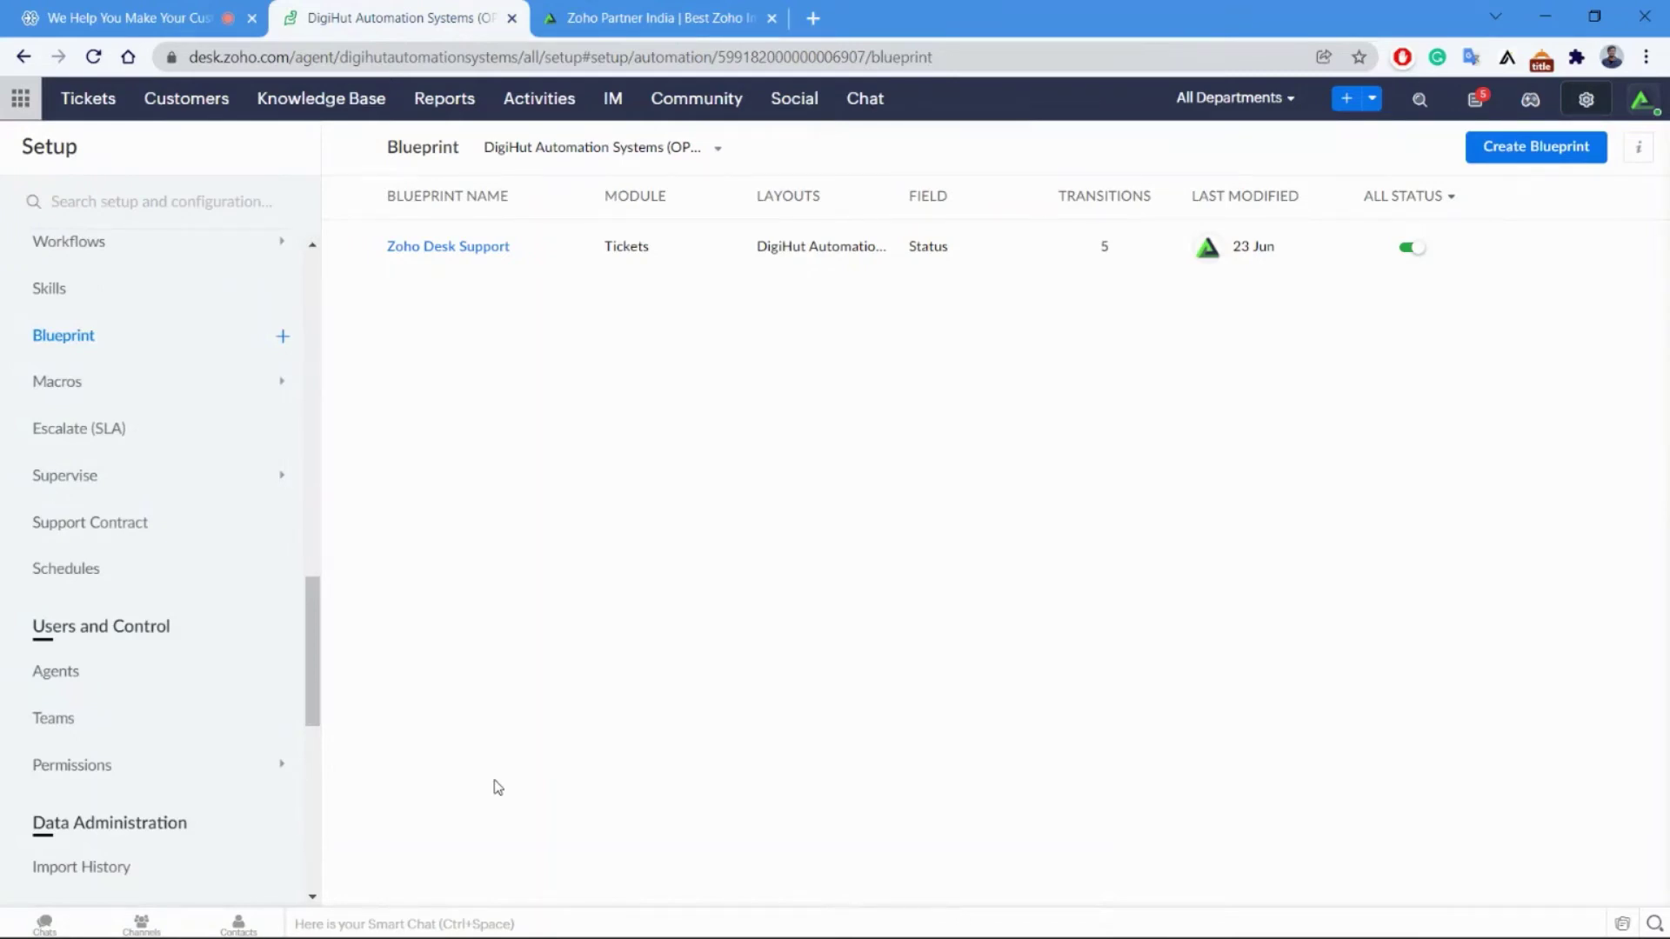
Go from Macros to the SLA page listing the Priority based, Gold, Silver and Bronze agreements.
{"action": "left_click", "coordinate": [161, 393]}
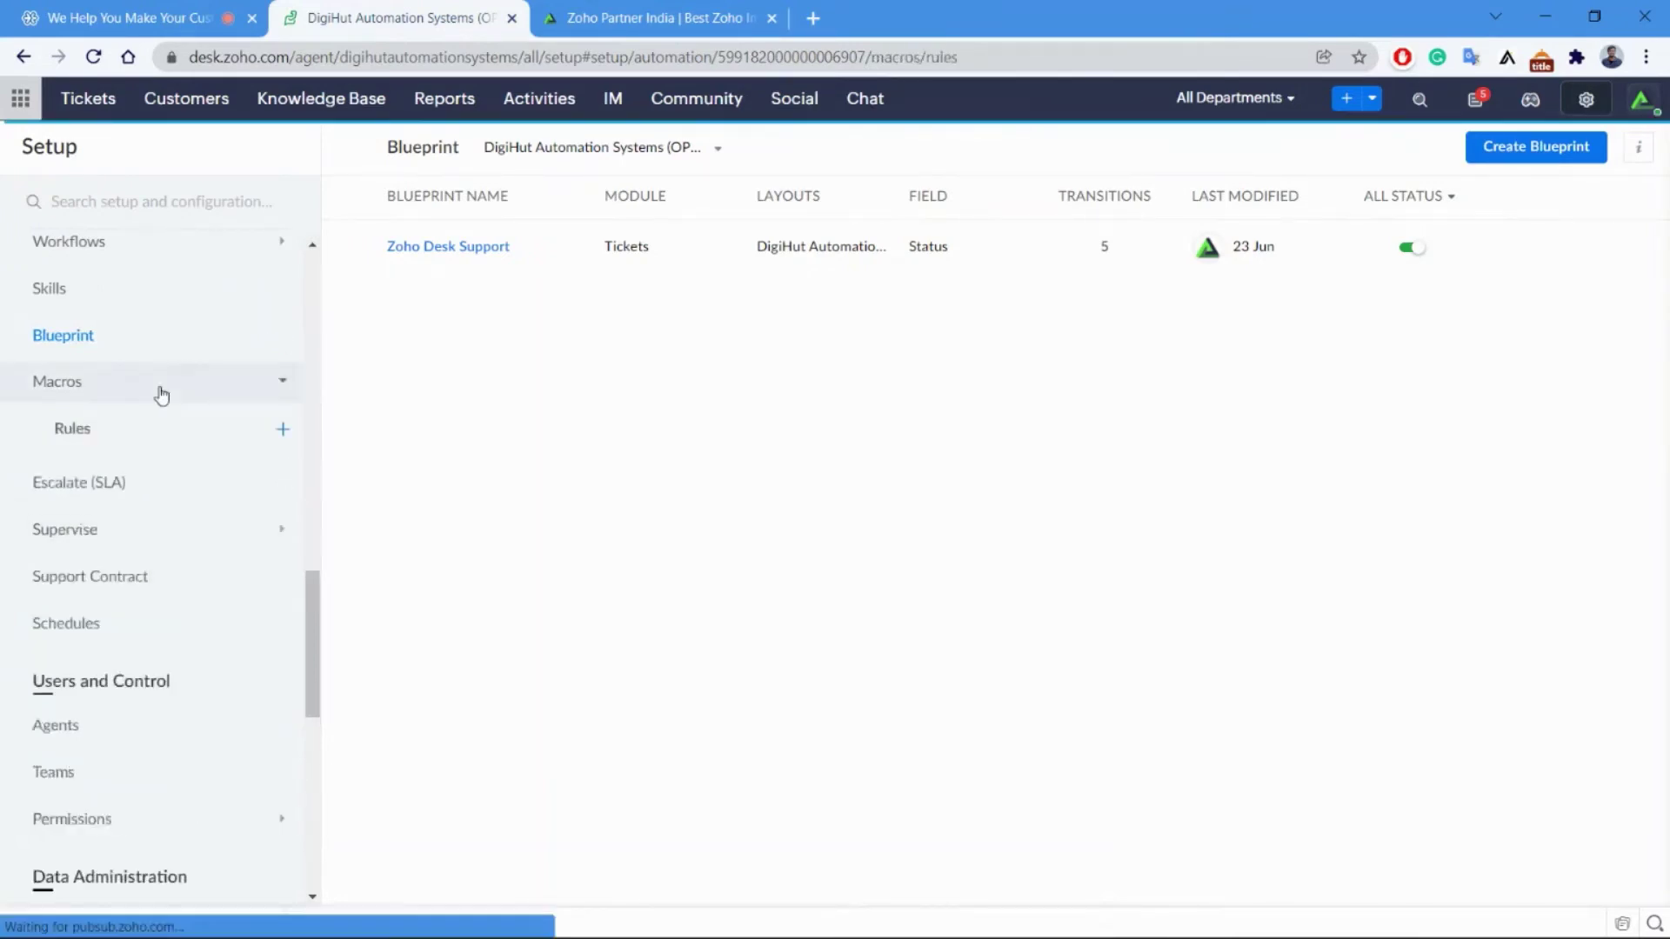
{"action": "scroll", "coordinate": [198, 435], "scroll_direction": "down", "scroll_amount": 3}
{"action": "left_click", "coordinate": [115, 446]}
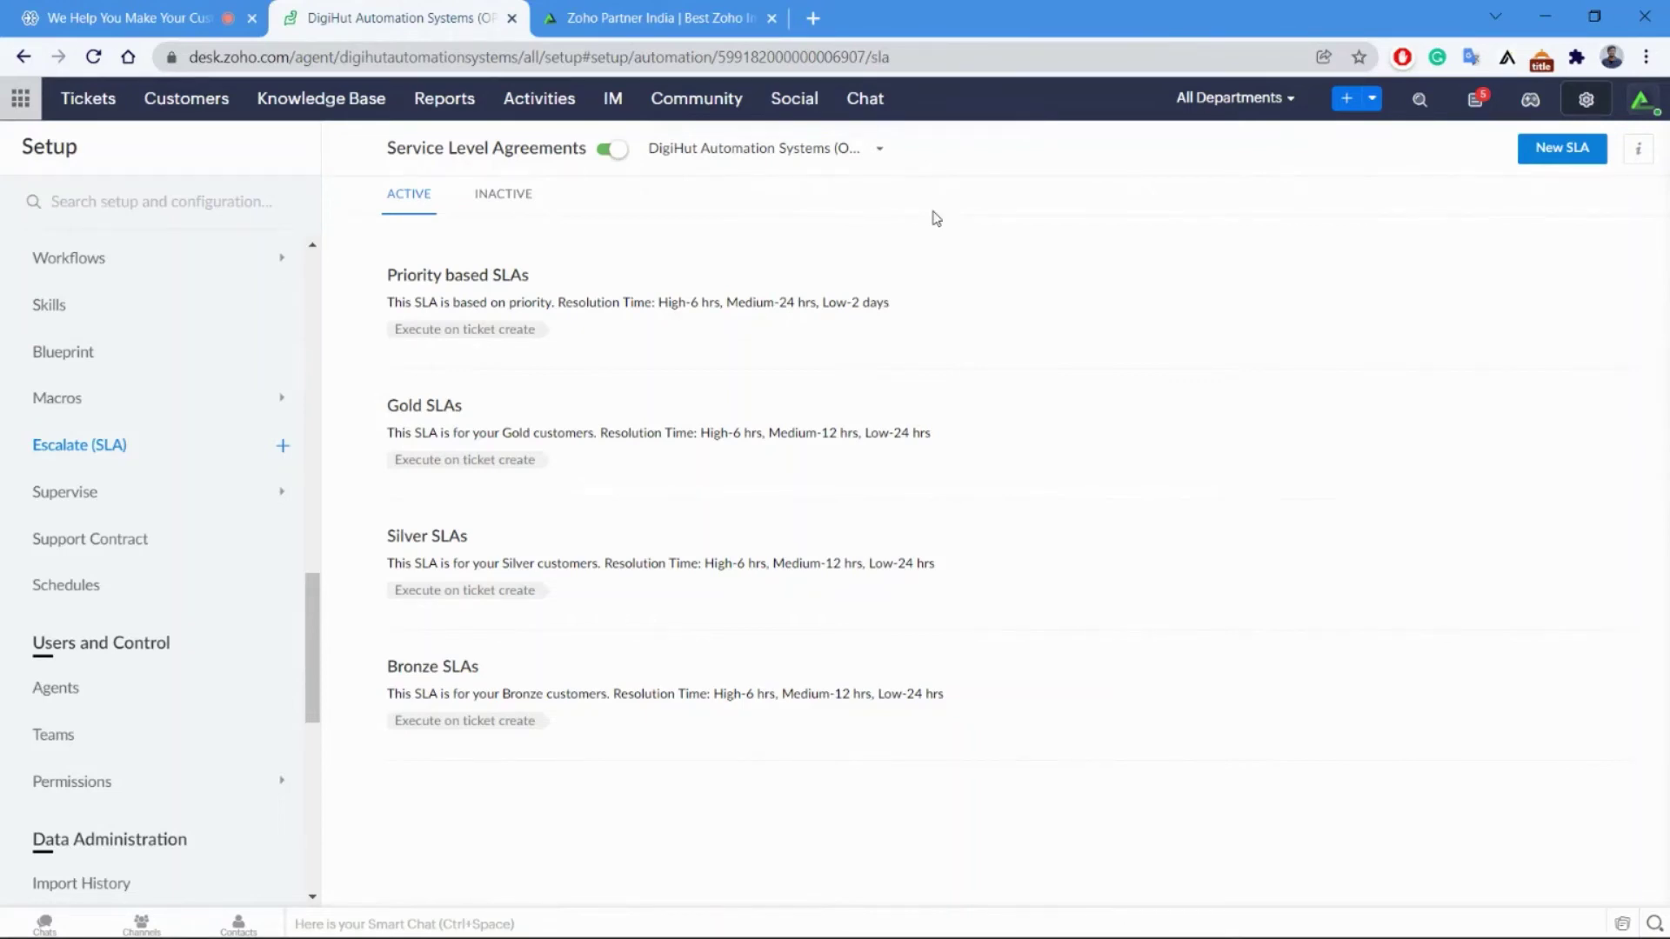
{"action": "left_click", "coordinate": [174, 17]}
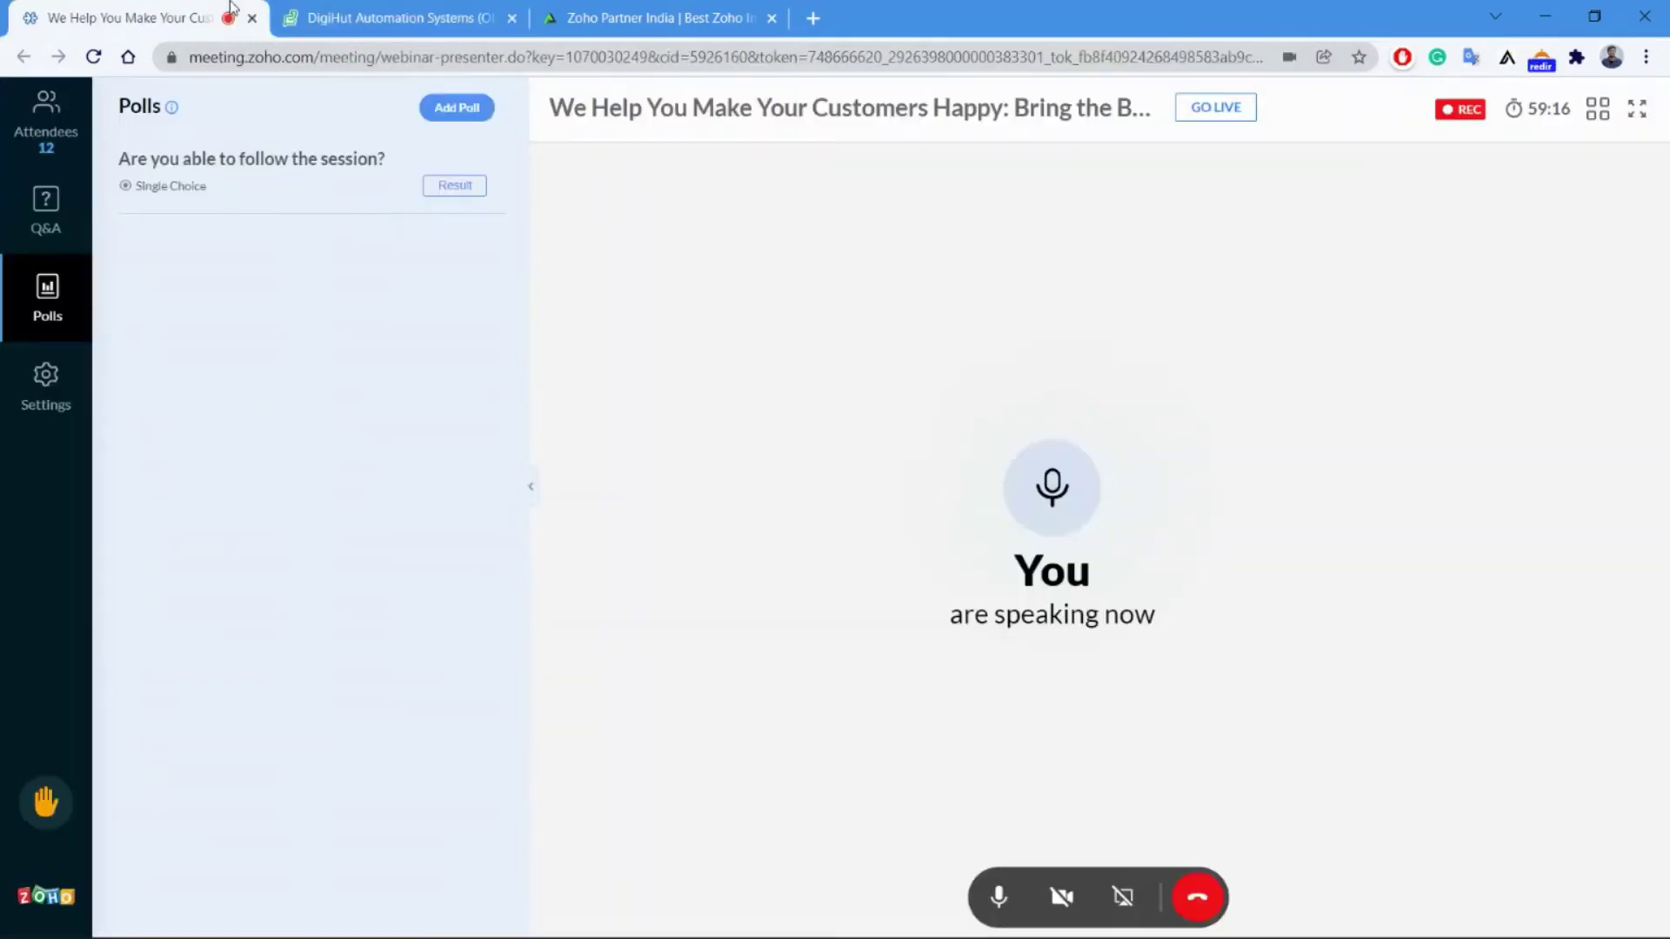
{"action": "left_click", "coordinate": [322, 9]}
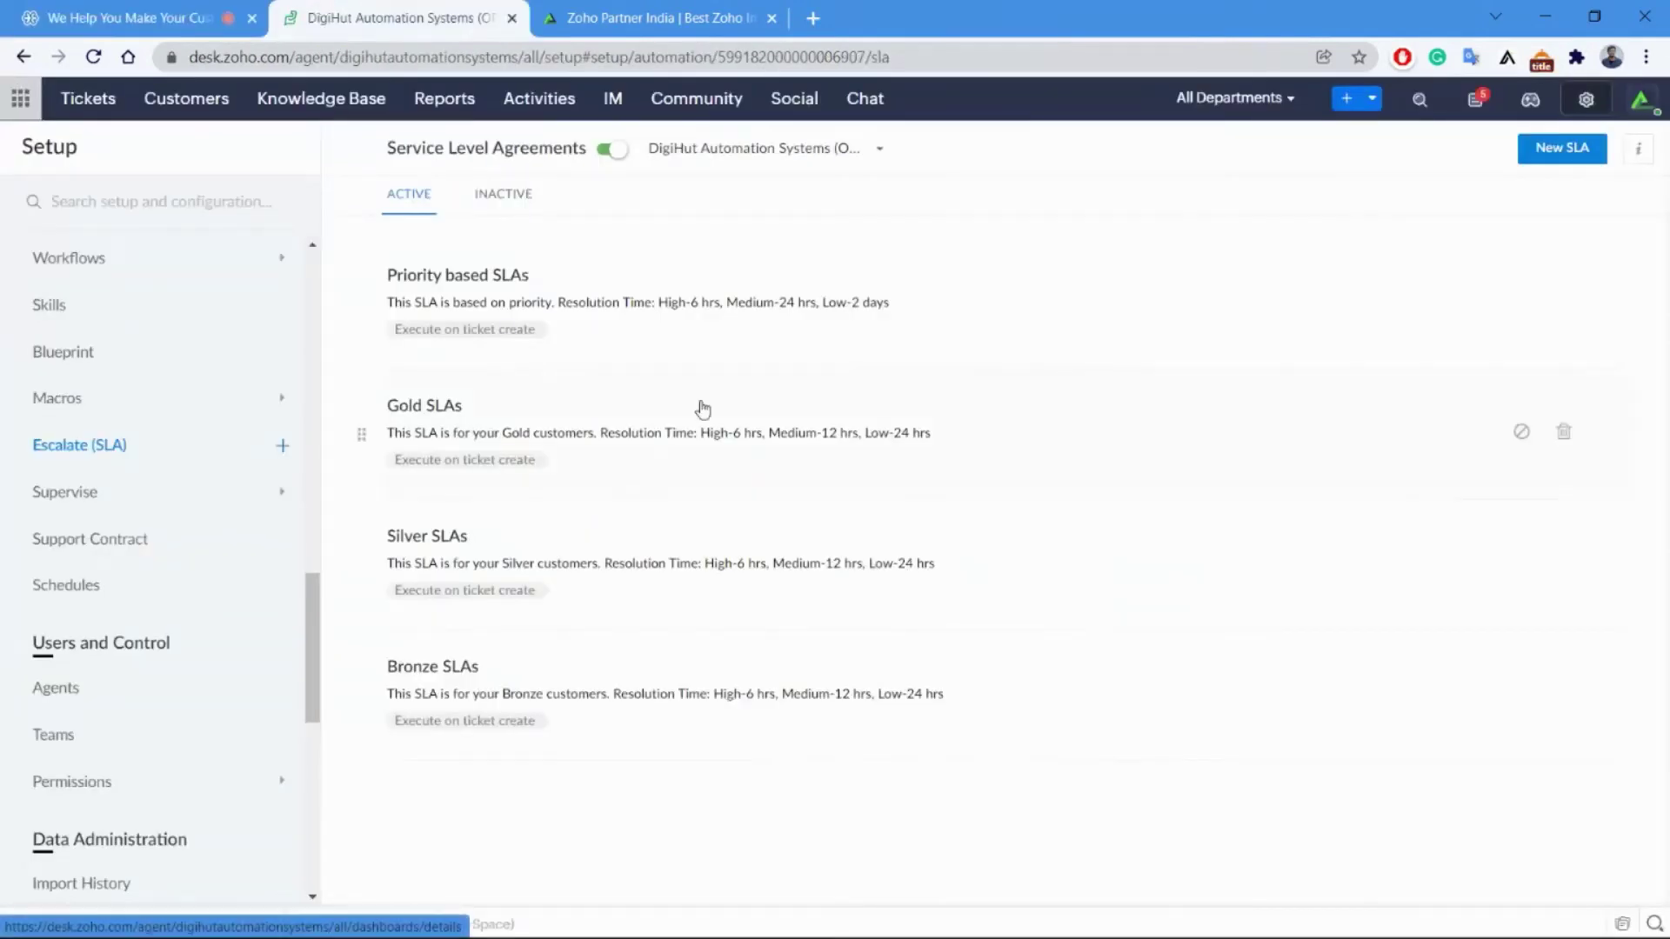
View the Supervise rules page, then the Schedules page in Setup.
{"action": "left_click", "coordinate": [110, 496]}
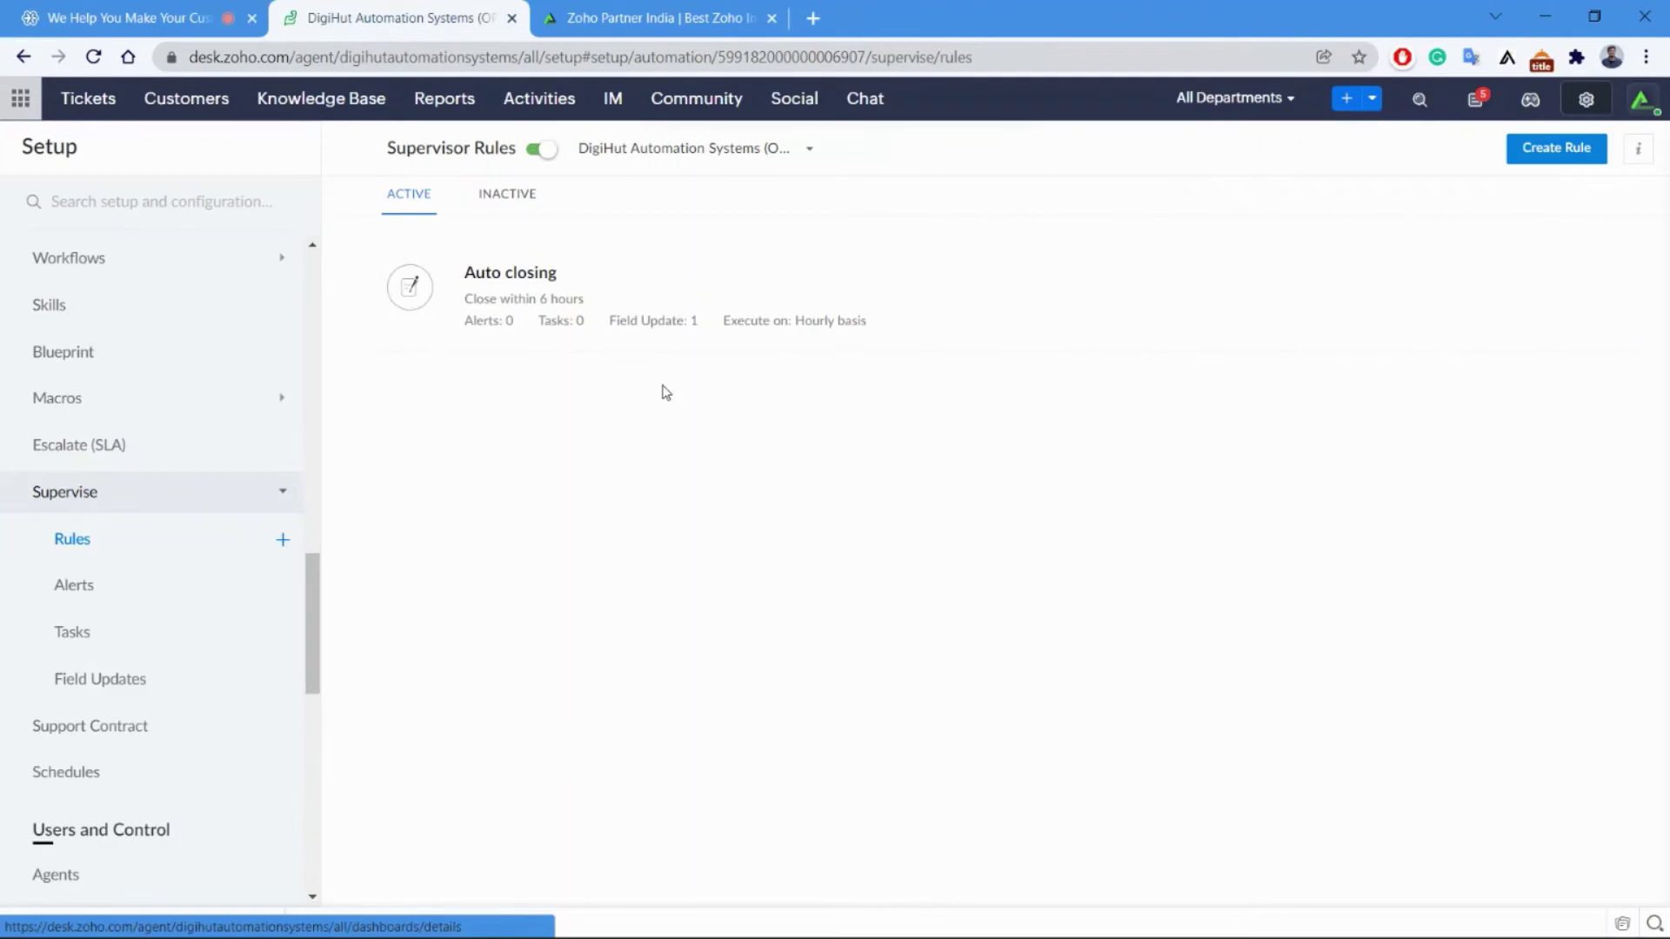
{"action": "mouse_move", "coordinate": [501, 305]}
{"action": "left_click", "coordinate": [76, 780]}
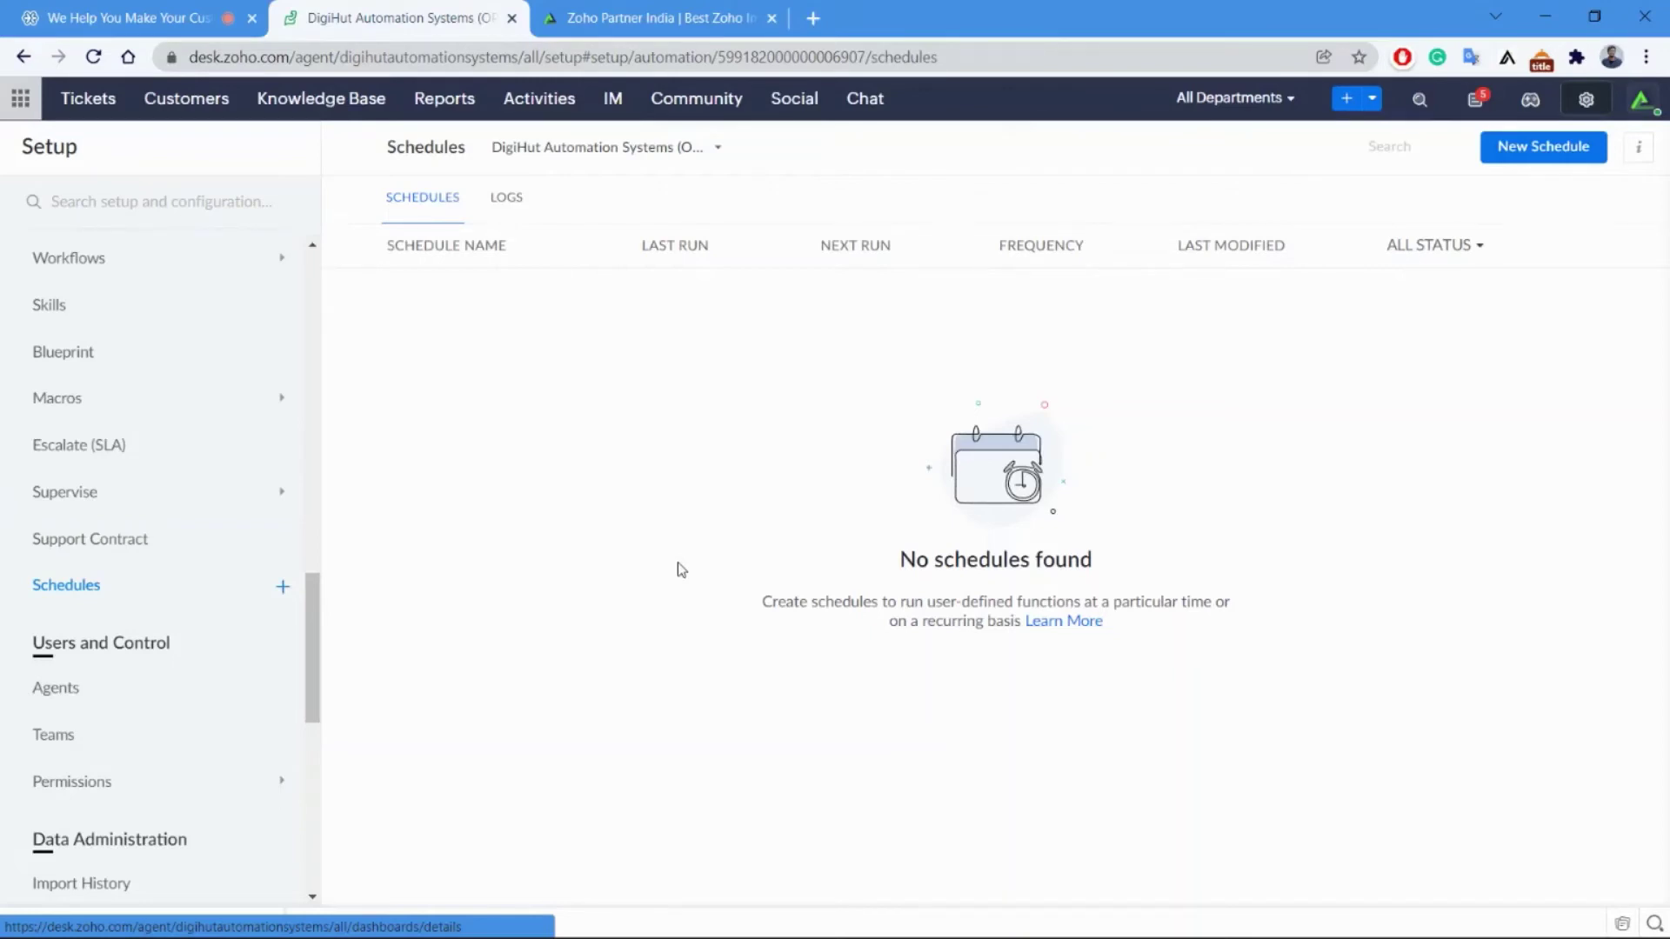
Return to the slideshow and advance to slide 20, 'Set up your service level commitments'.
{"action": "key", "text": "alt+Tab"}
{"action": "key", "text": "Right"}
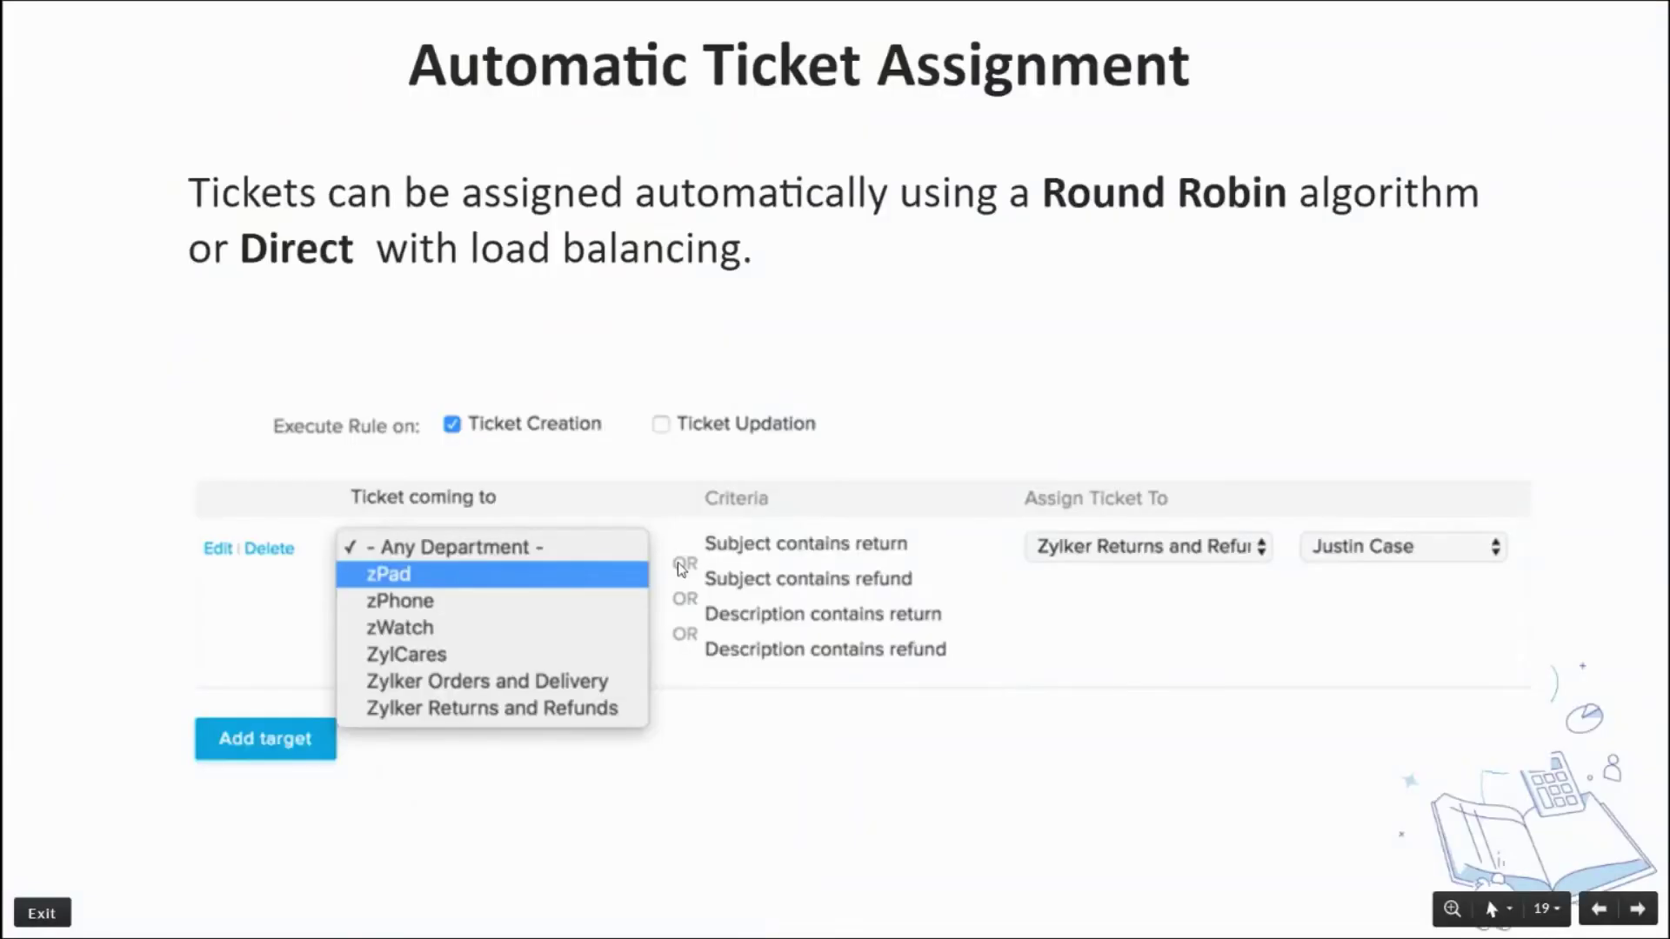
{"action": "key", "text": "Right"}
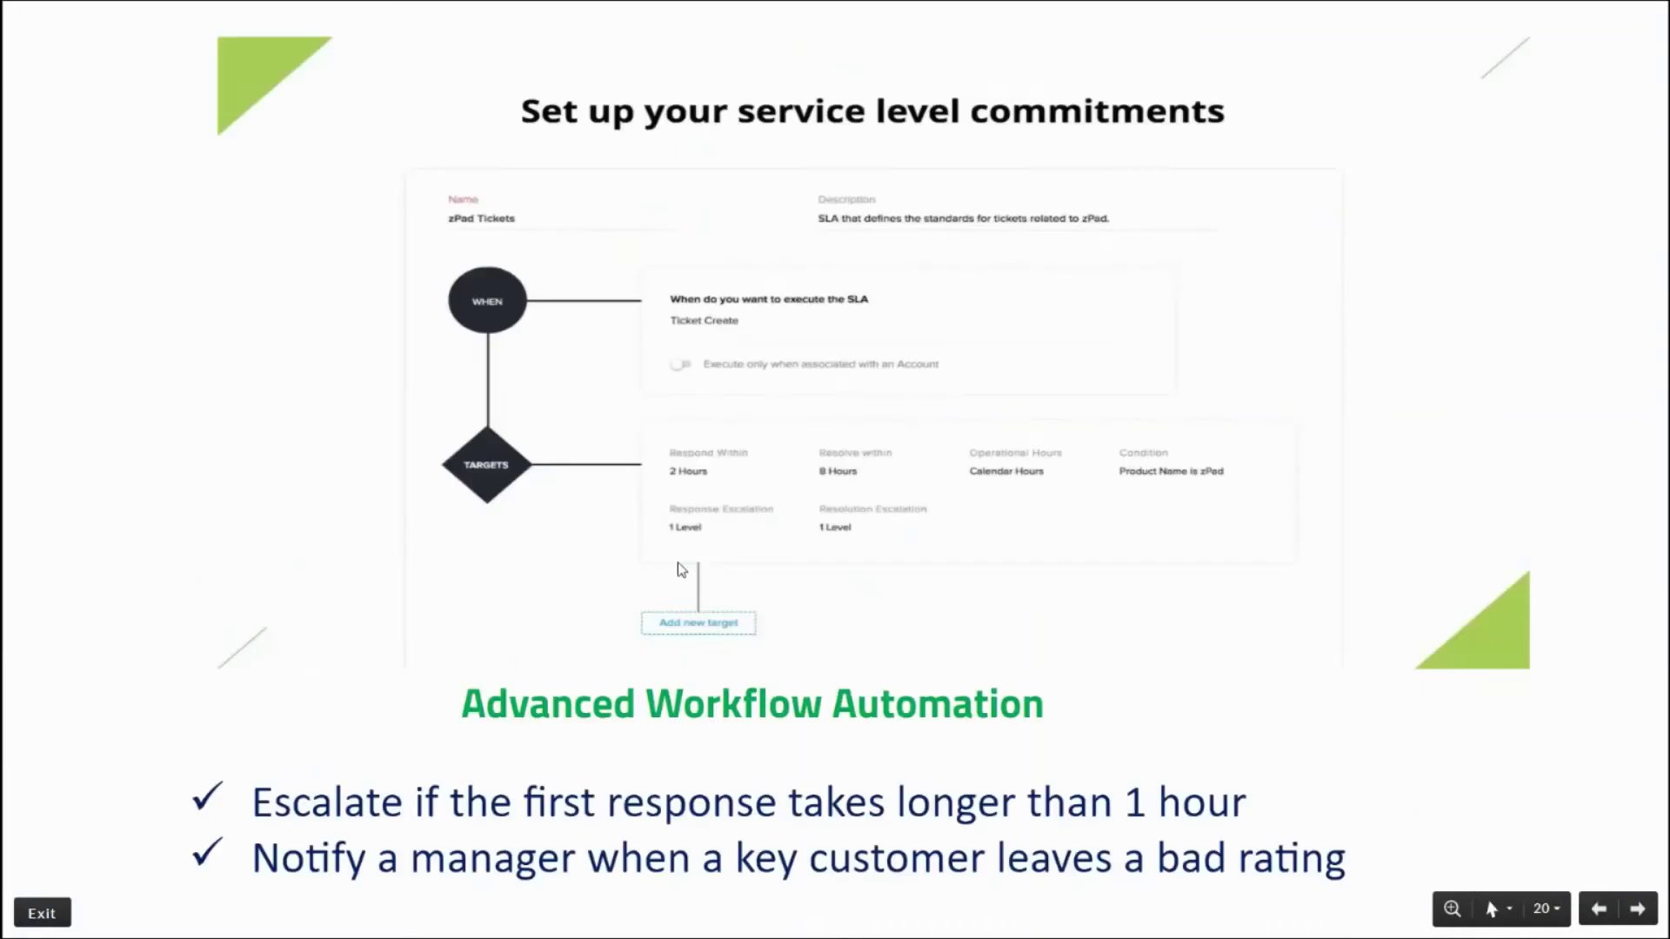
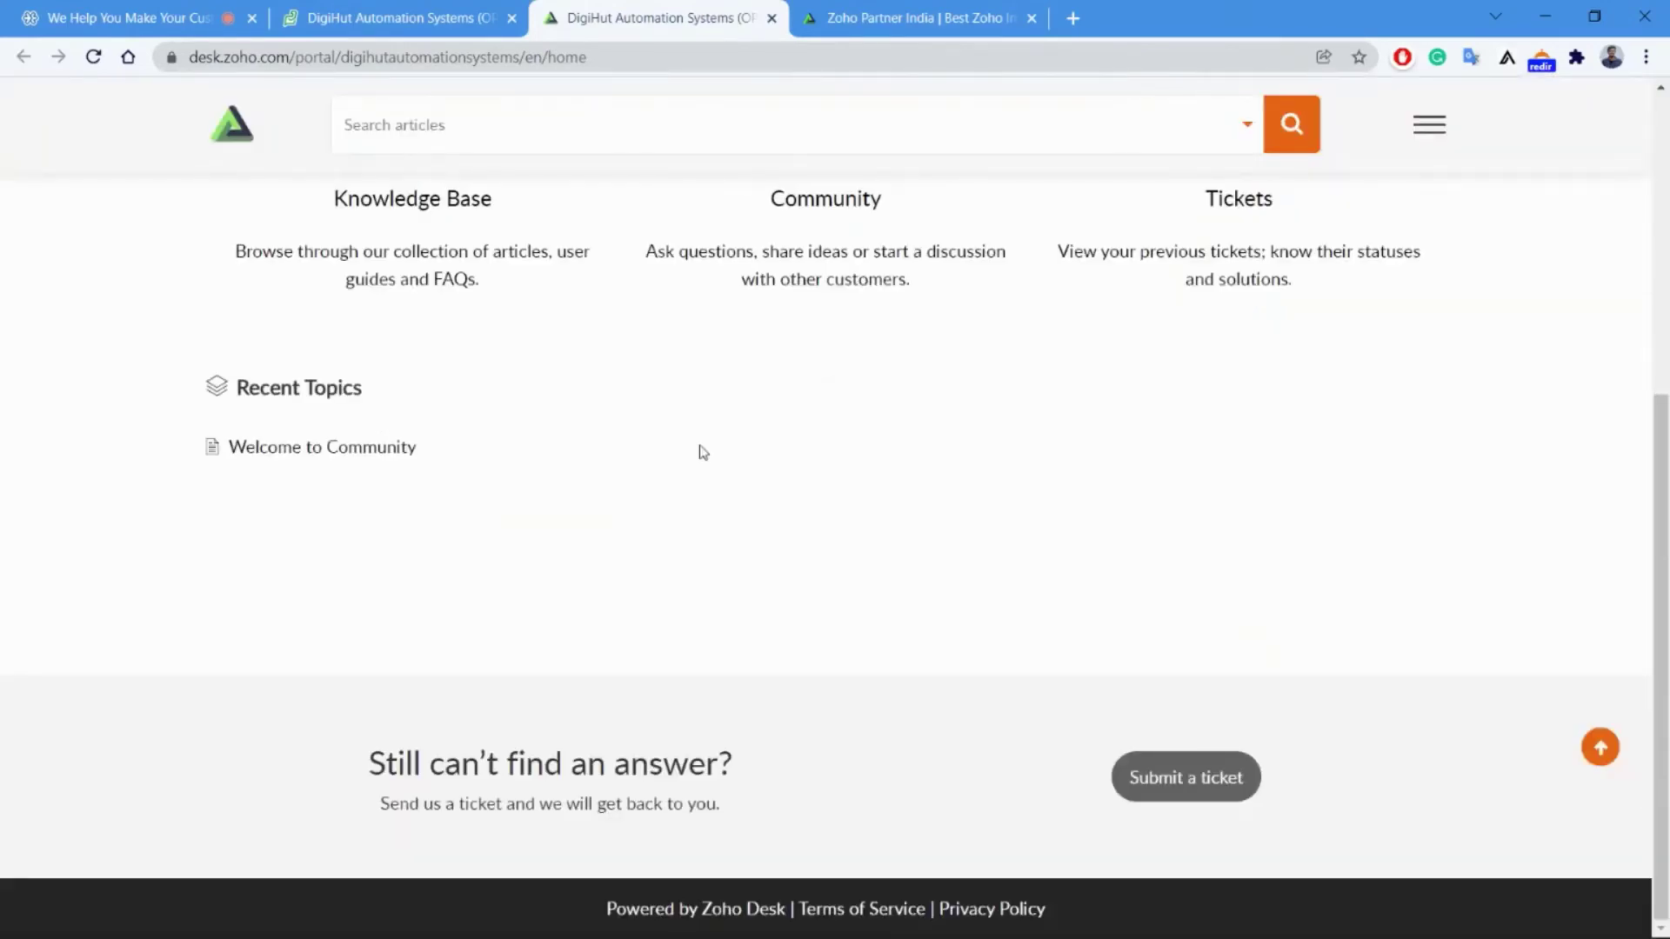
Sign in to the DigiHut help center portal with the customer's e-mail and saved password.
{"action": "scroll", "coordinate": [703, 452], "scroll_direction": "up", "scroll_amount": 6}
{"action": "scroll", "coordinate": [702, 452], "scroll_direction": "down", "scroll_amount": 3}
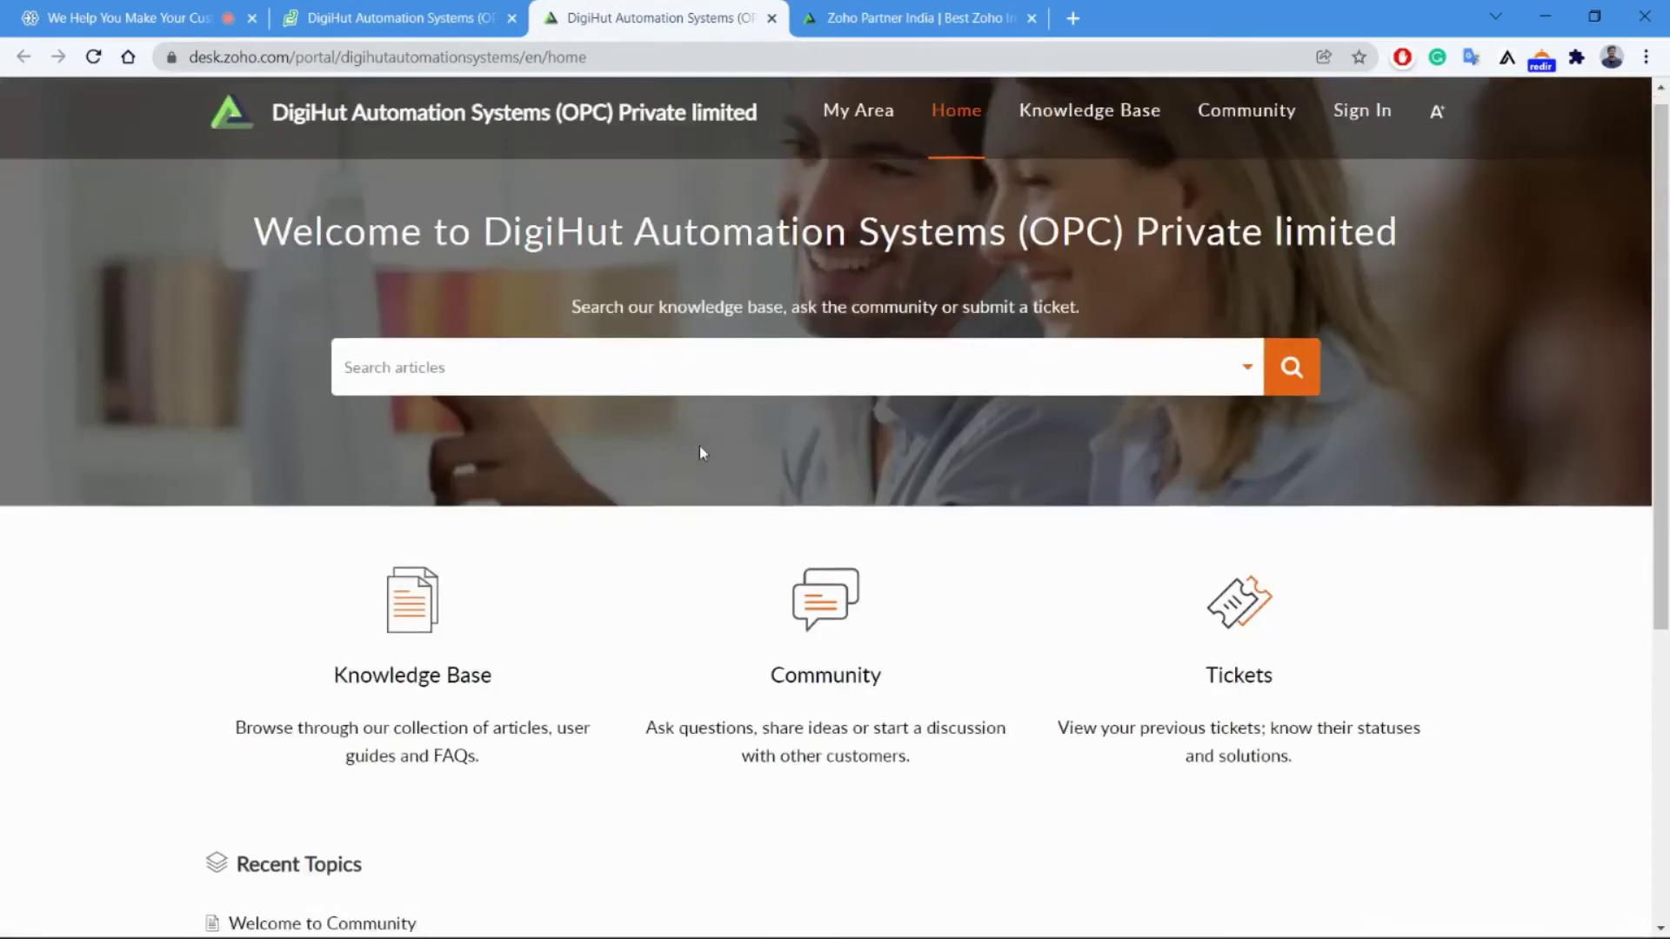
{"action": "scroll", "coordinate": [703, 453], "scroll_direction": "up", "scroll_amount": 3}
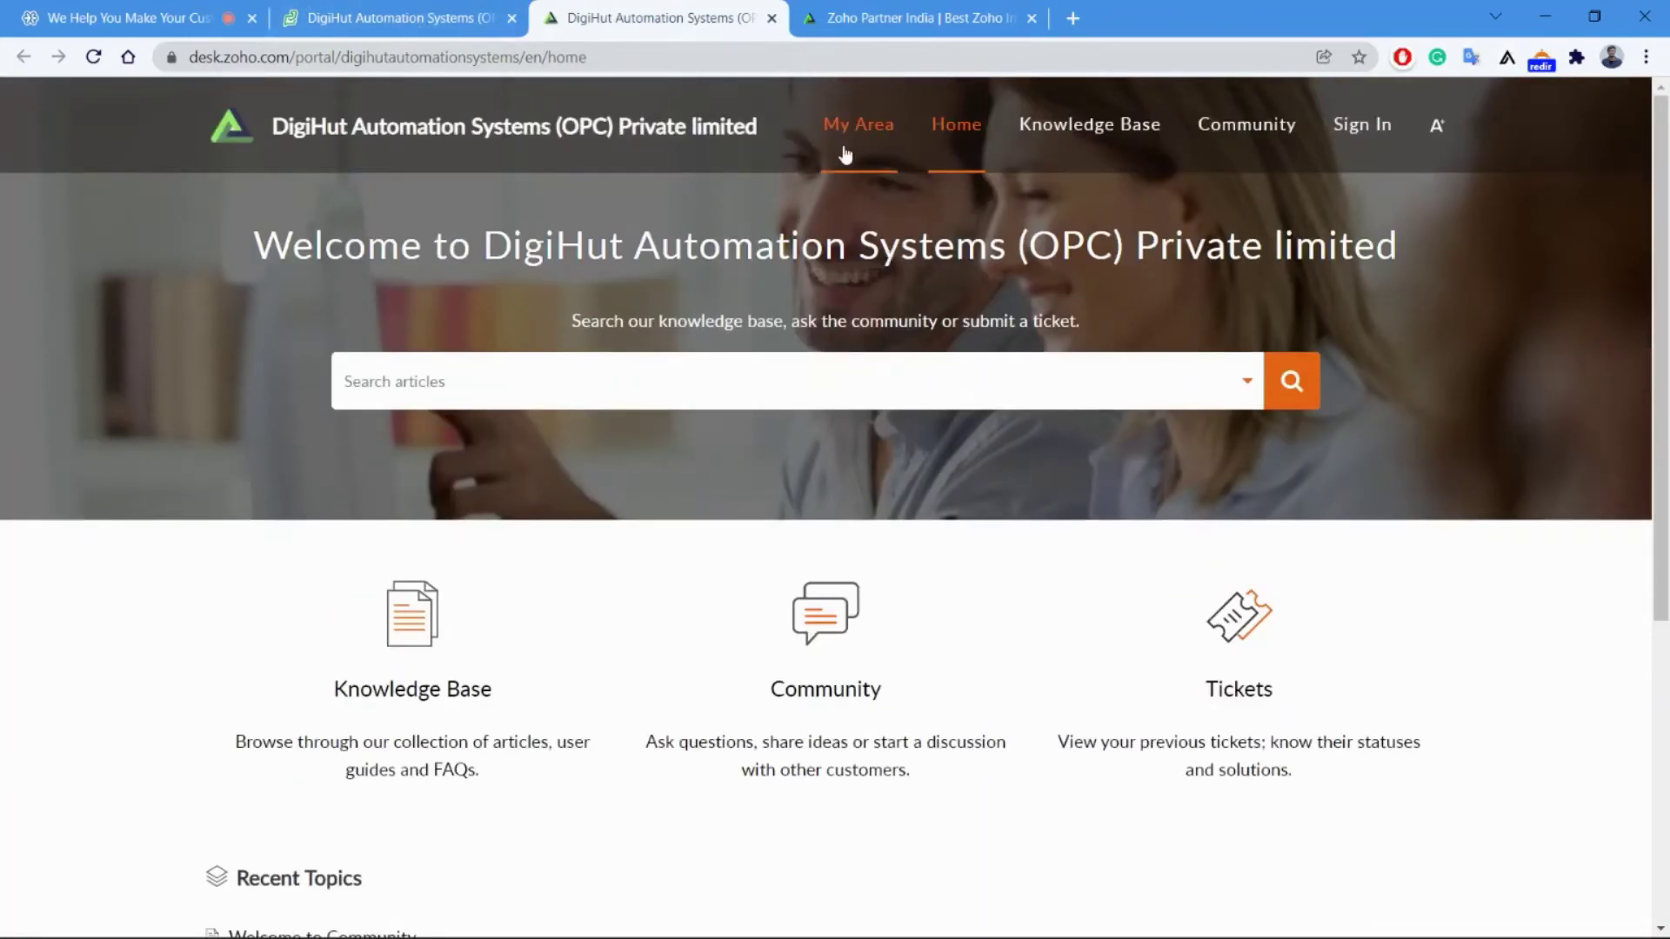
{"action": "left_click", "coordinate": [1361, 148]}
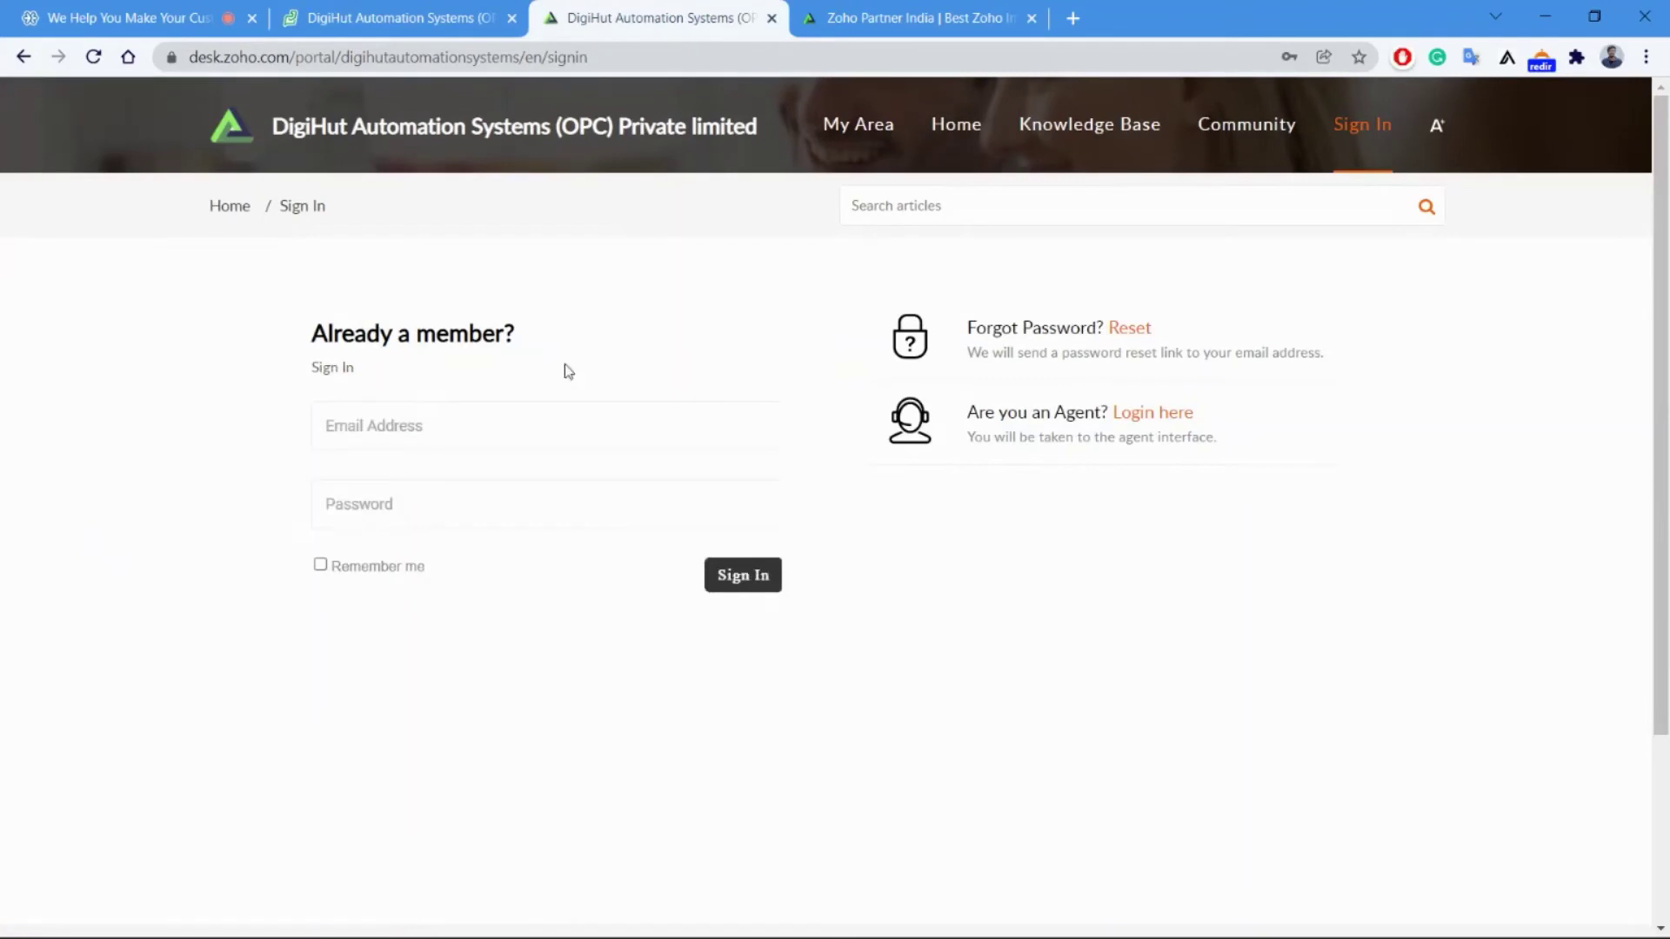
{"action": "left_click", "coordinate": [427, 438]}
{"action": "left_click", "coordinate": [407, 481]}
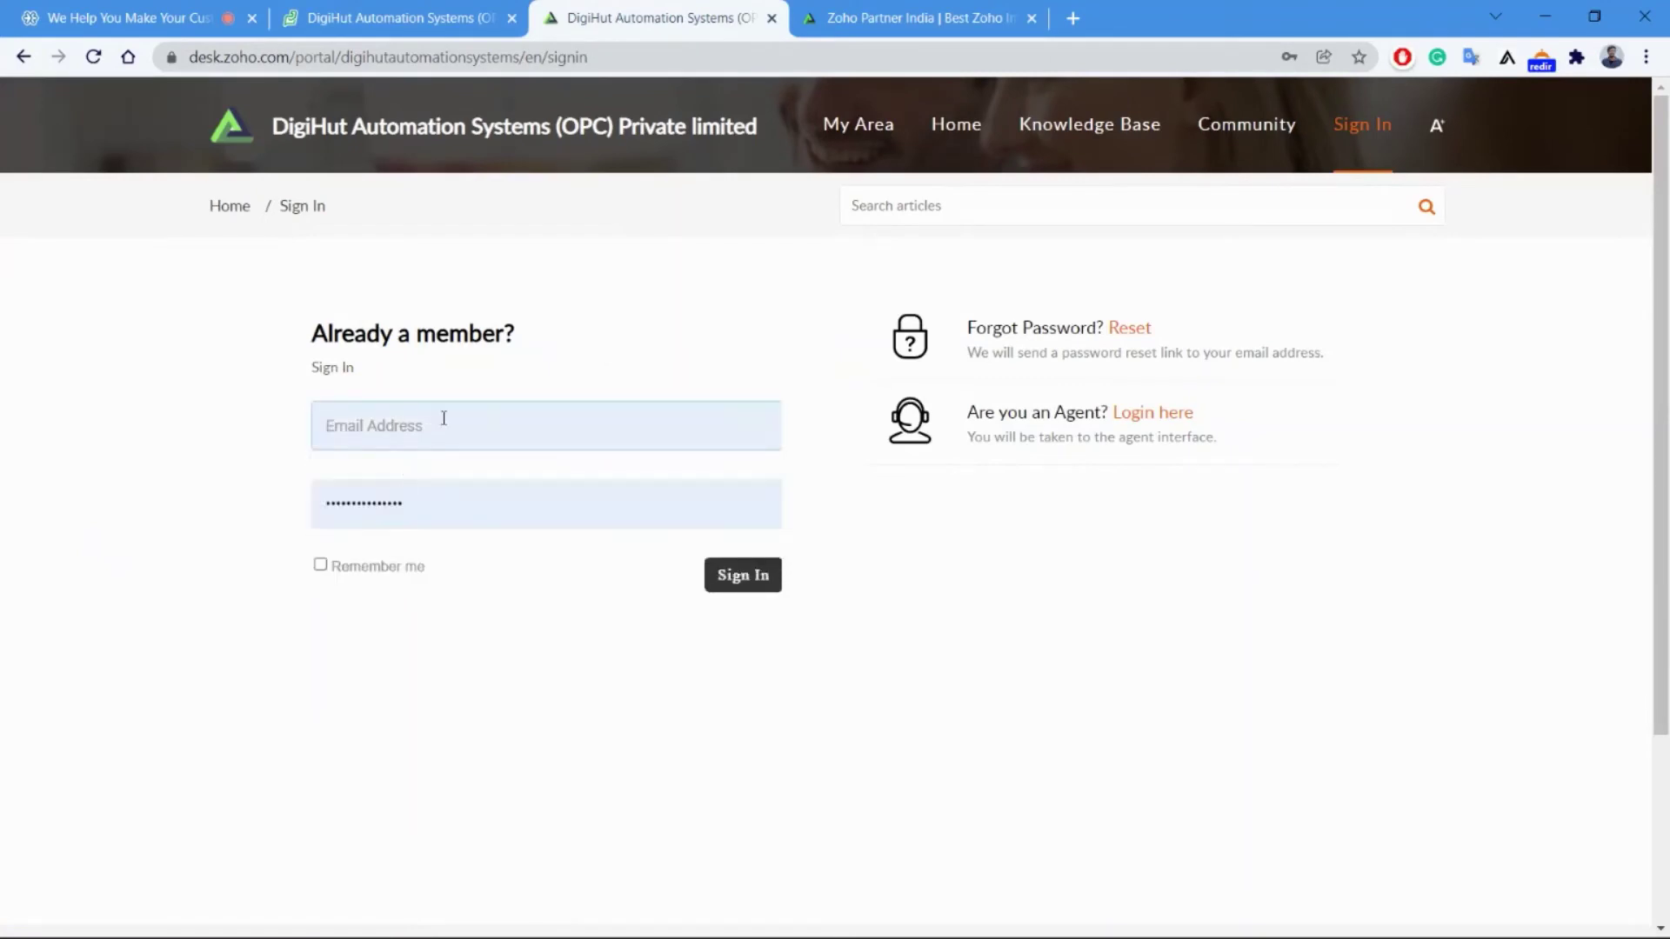
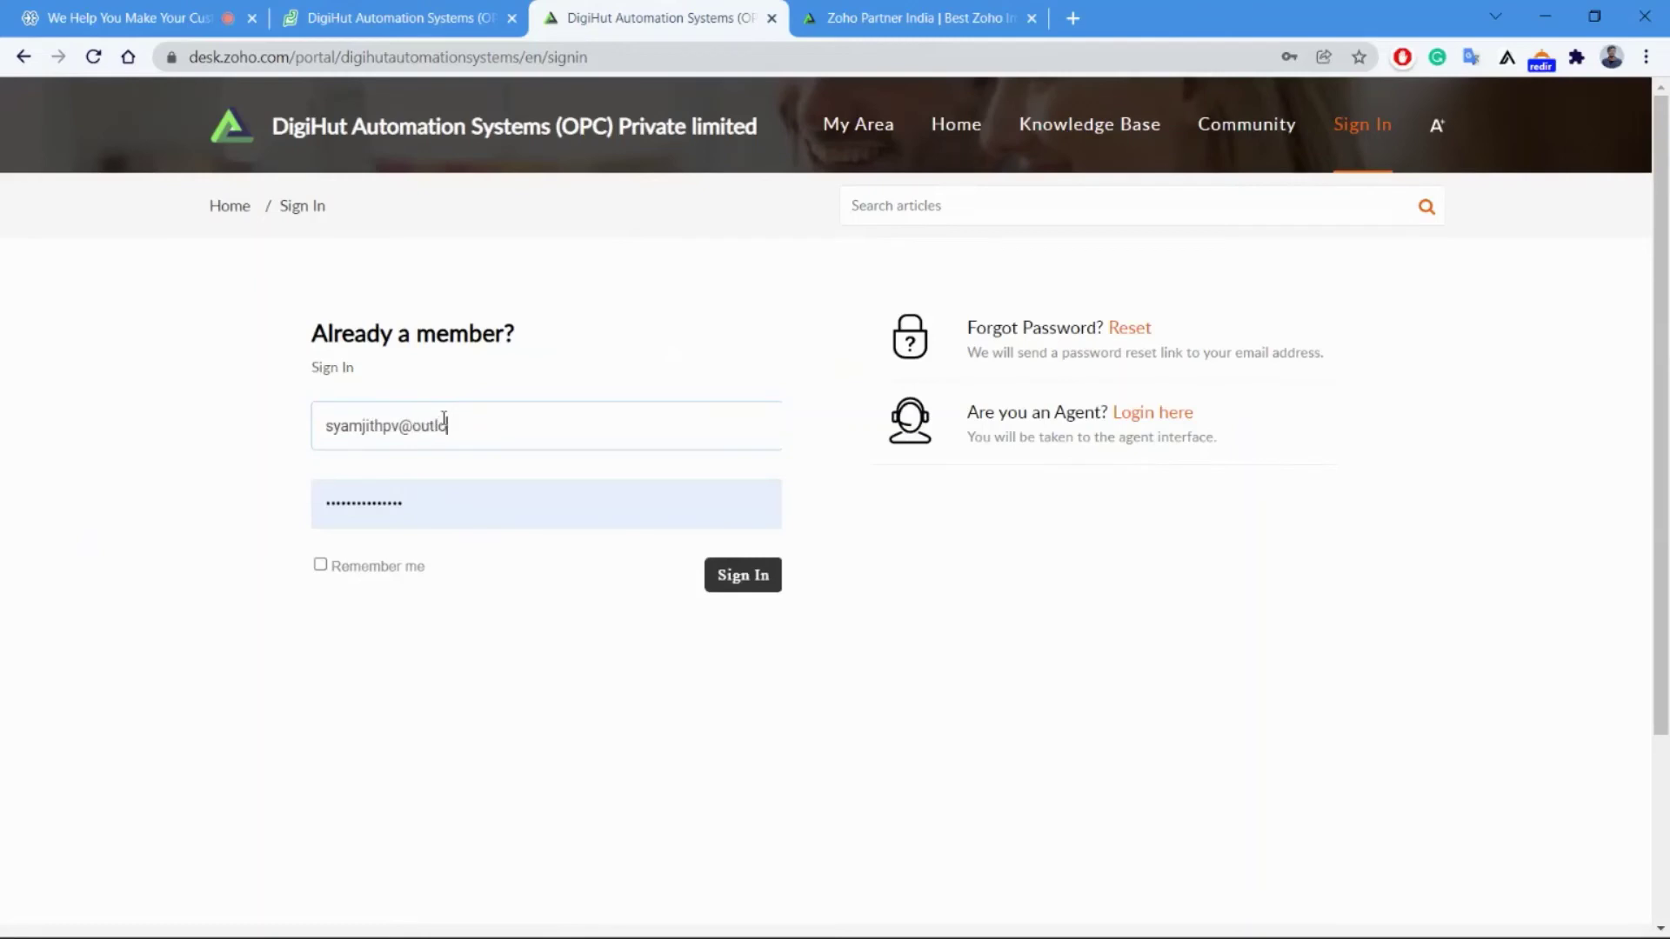
{"action": "left_click", "coordinate": [743, 574]}
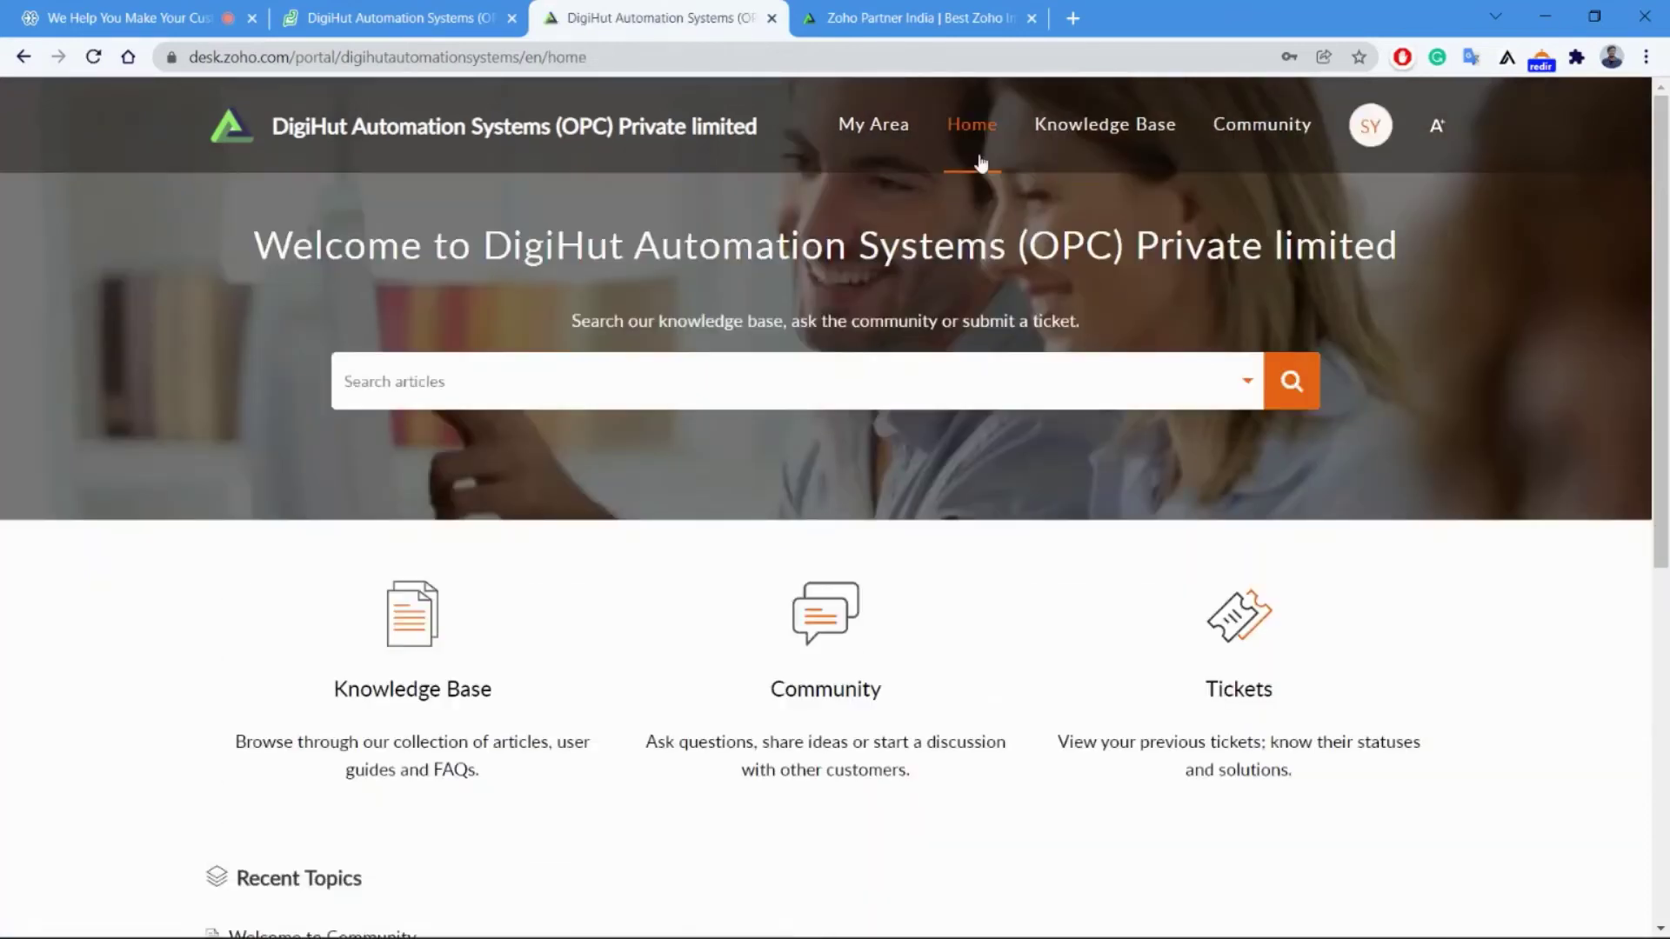
Look at the customer's ticket list under My Area, then go back to the portal home.
{"action": "left_click", "coordinate": [886, 155]}
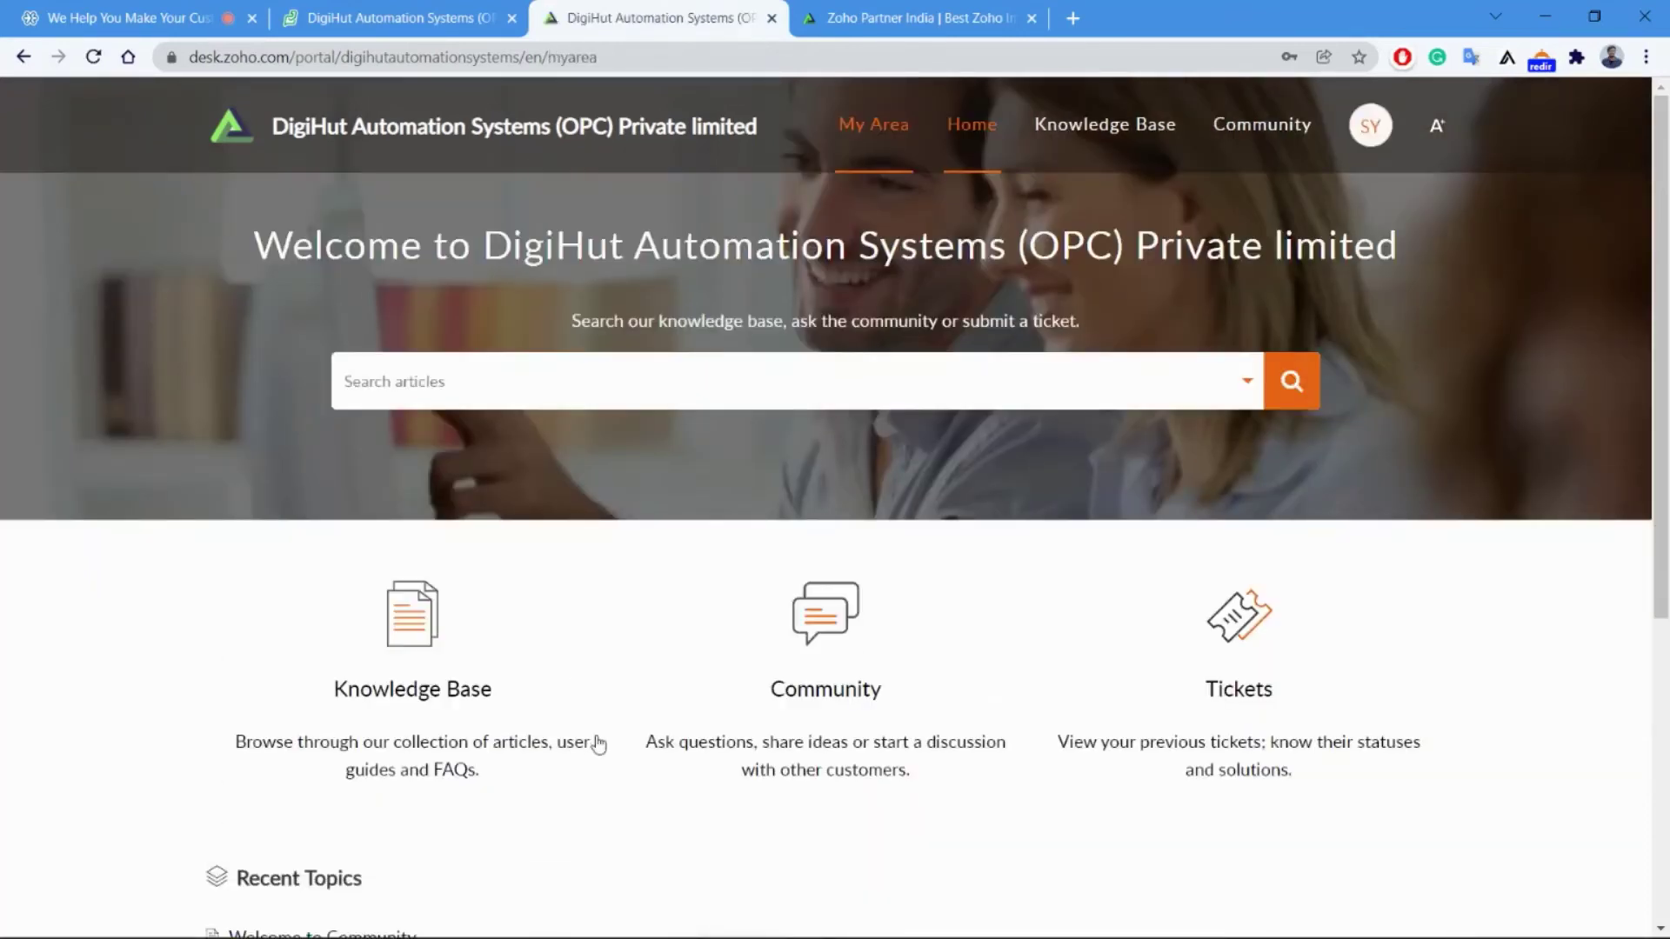
{"action": "scroll", "coordinate": [600, 743], "scroll_direction": "up", "scroll_amount": 3}
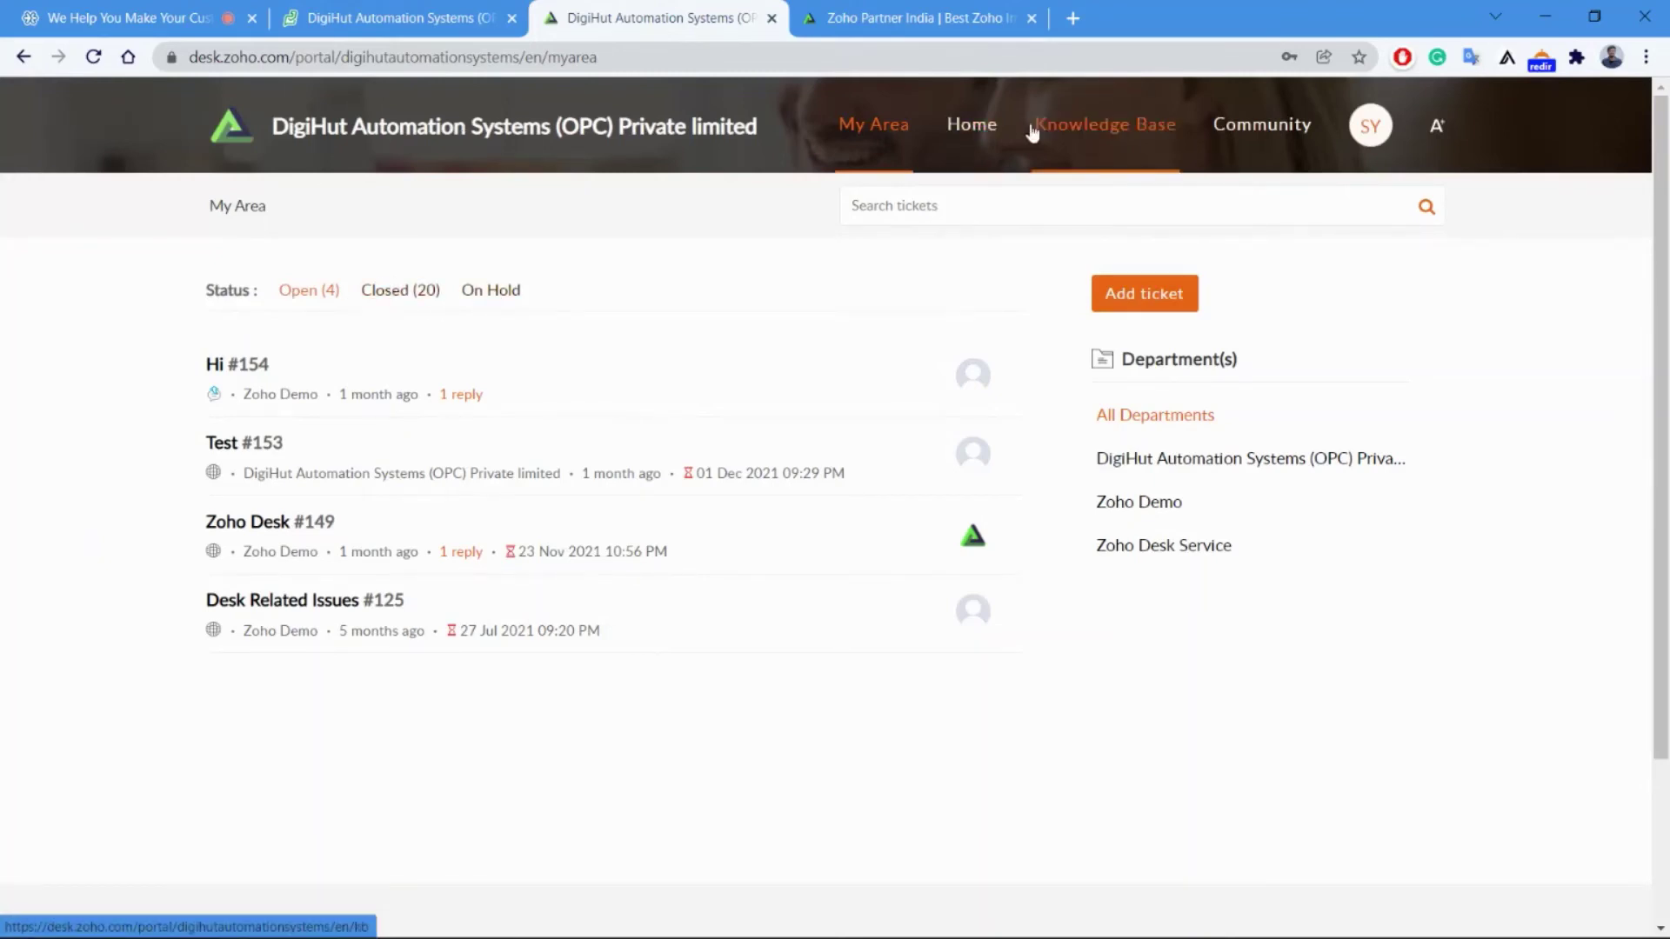
{"action": "left_click", "coordinate": [983, 126]}
{"action": "scroll", "coordinate": [565, 532], "scroll_direction": "down", "scroll_amount": 3}
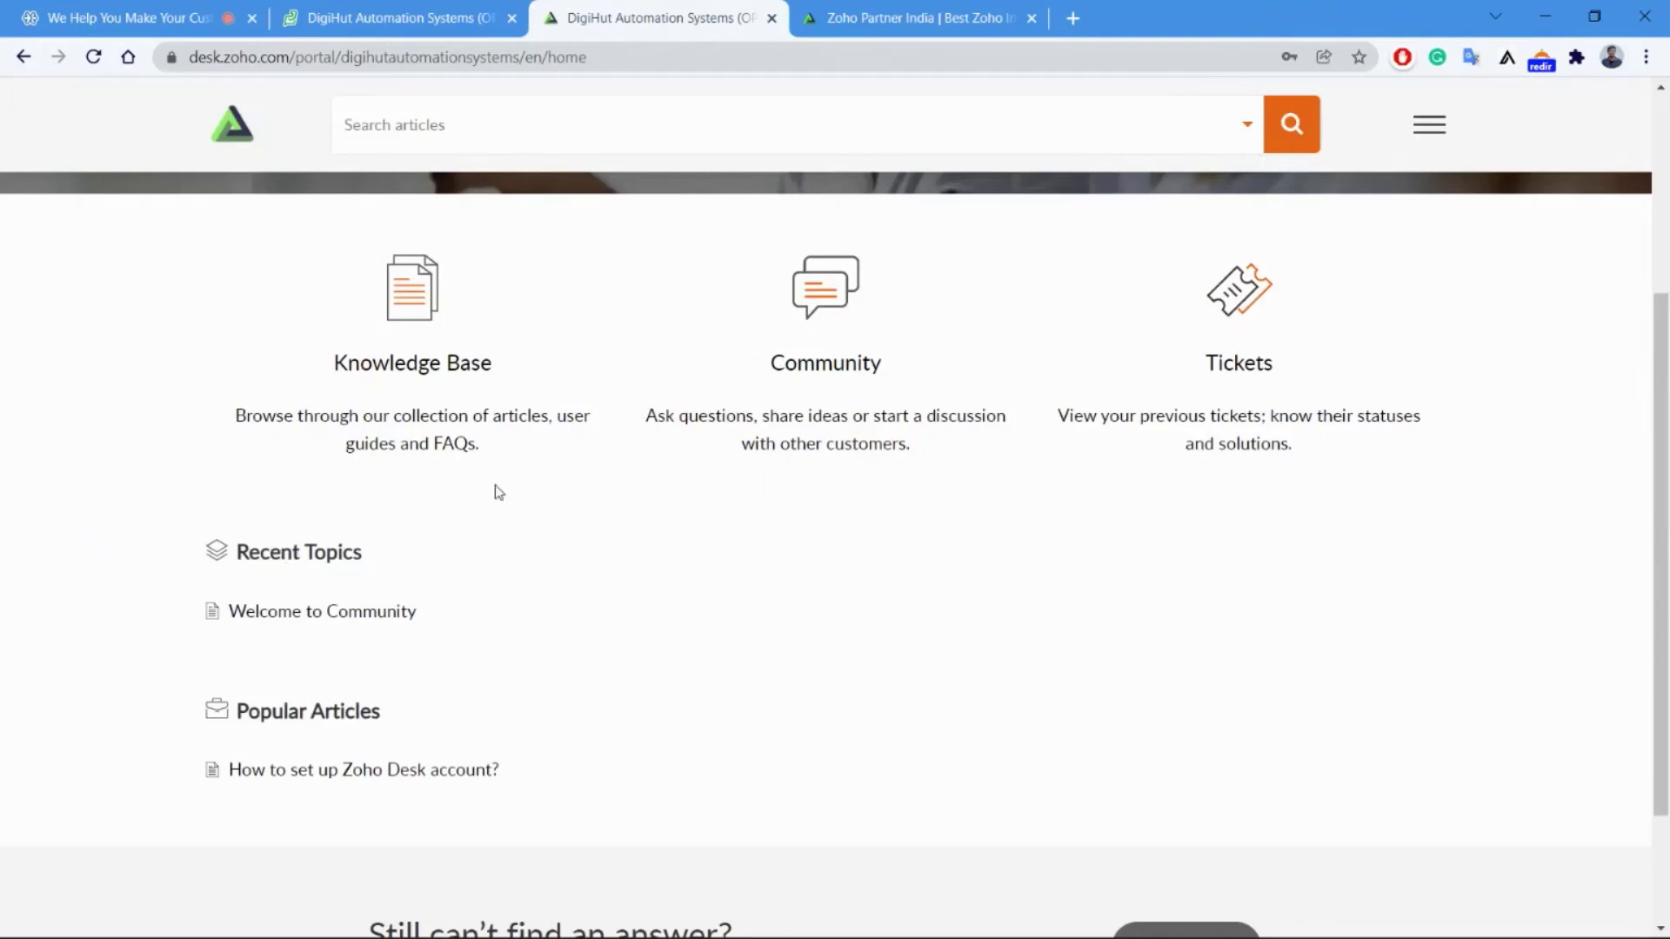
{"action": "scroll", "coordinate": [556, 485], "scroll_direction": "up", "scroll_amount": 2}
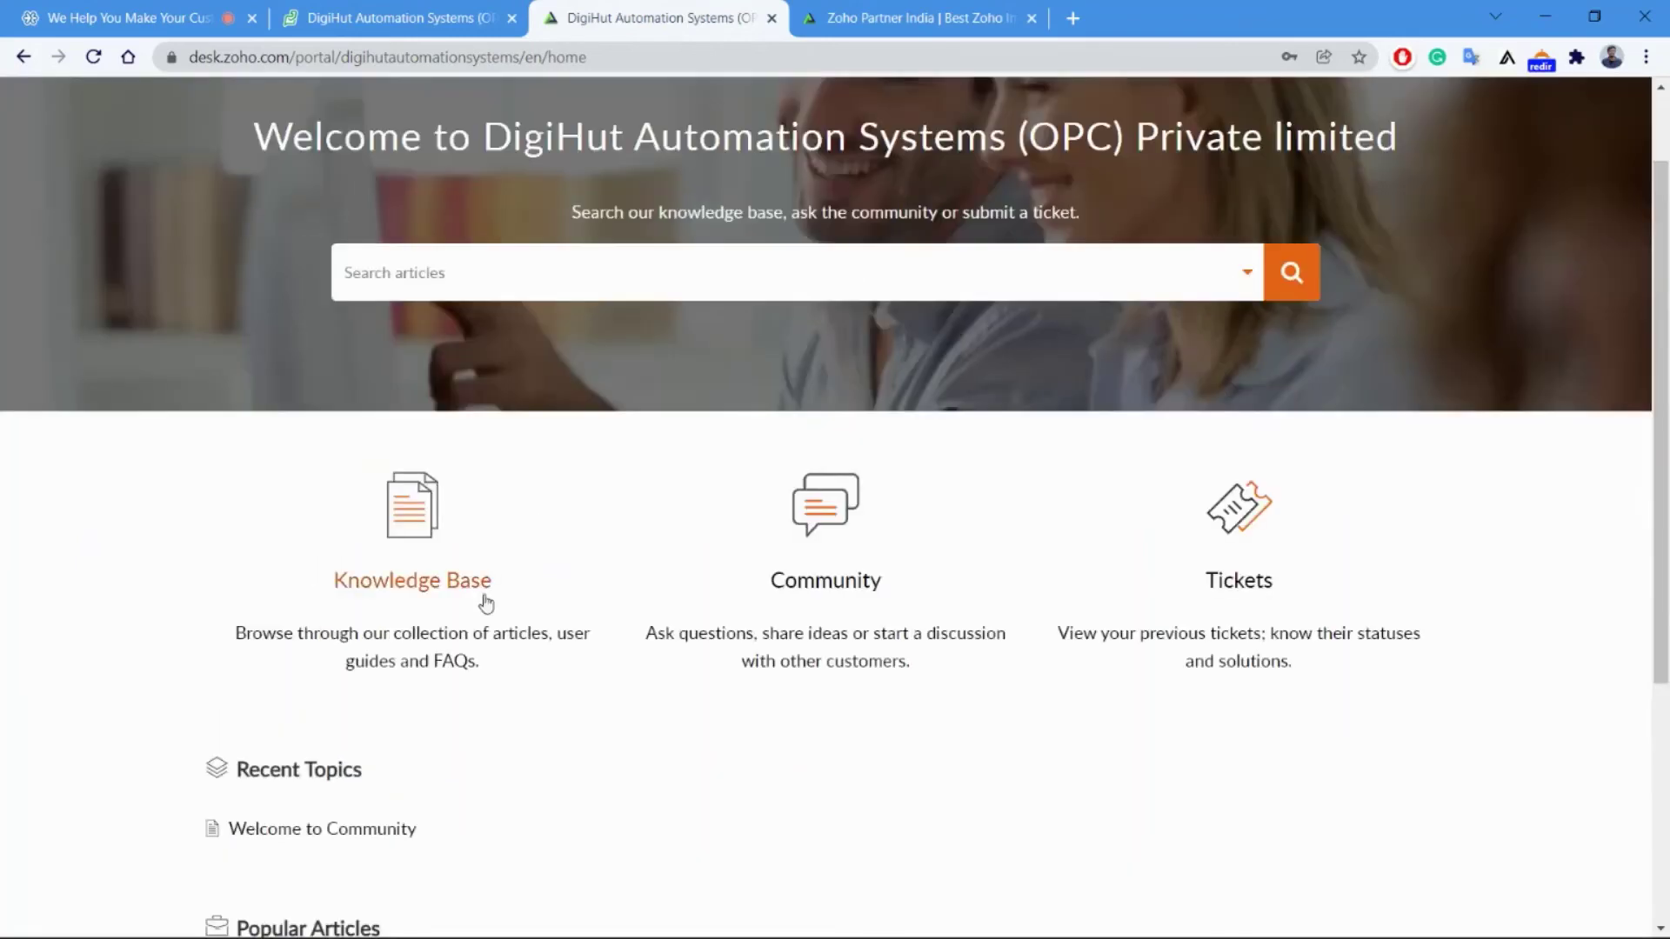
From the Tickets card, start adding a new ticket to reach Submit a Ticket.
{"action": "left_click", "coordinate": [509, 254]}
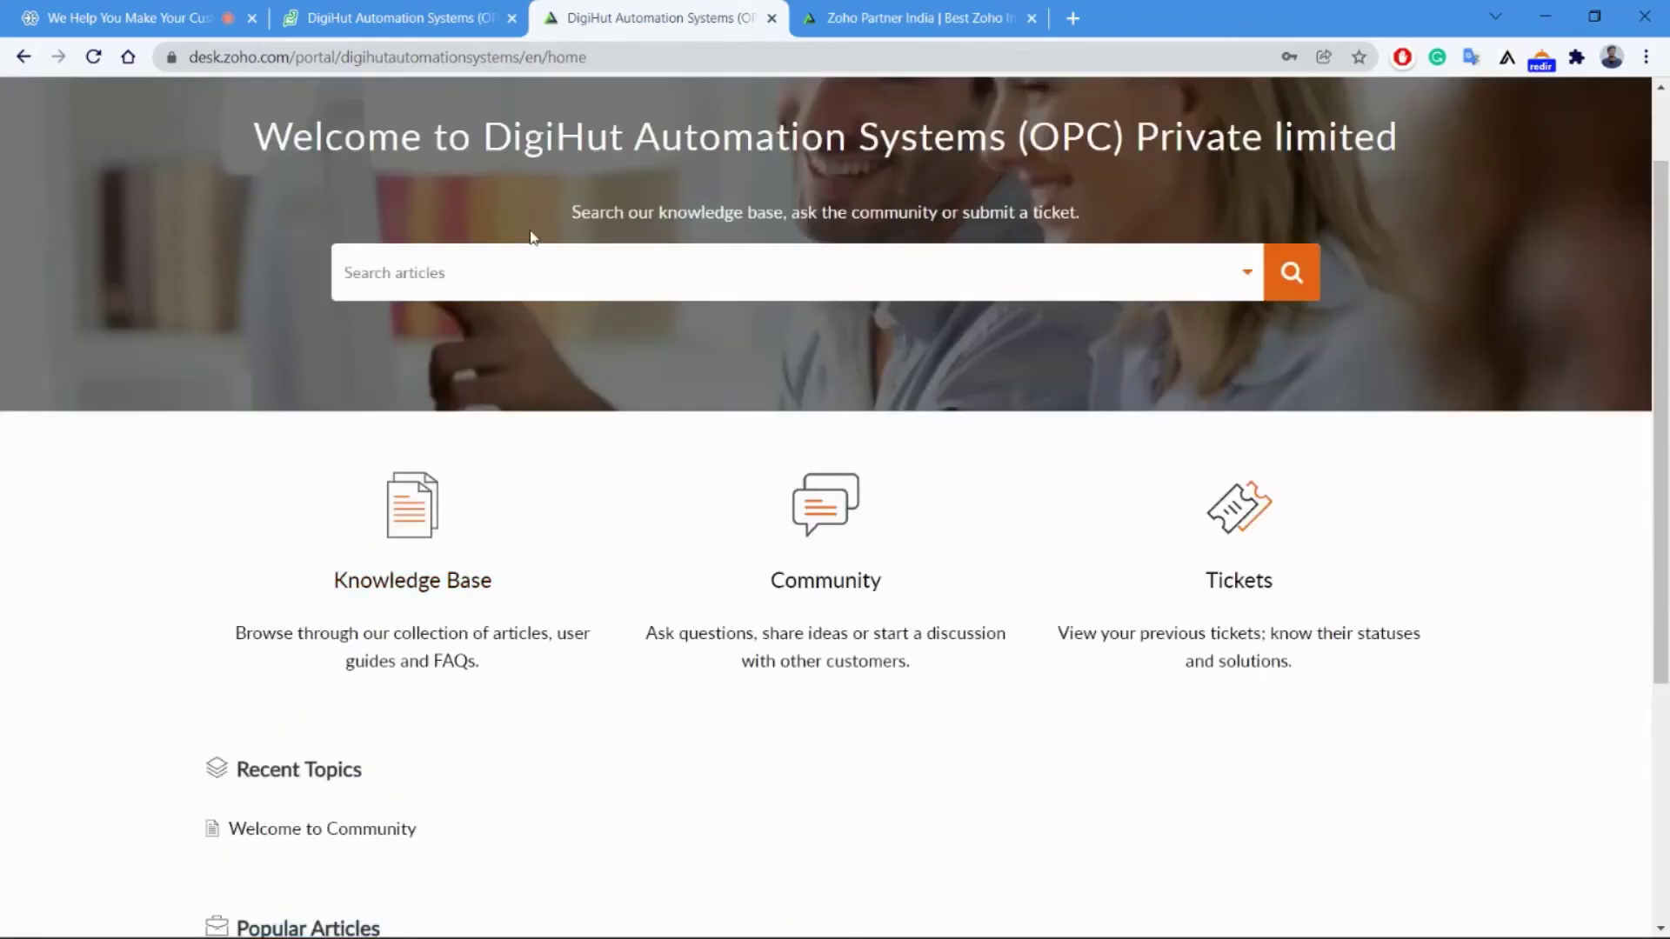
{"action": "key", "text": "Tab"}
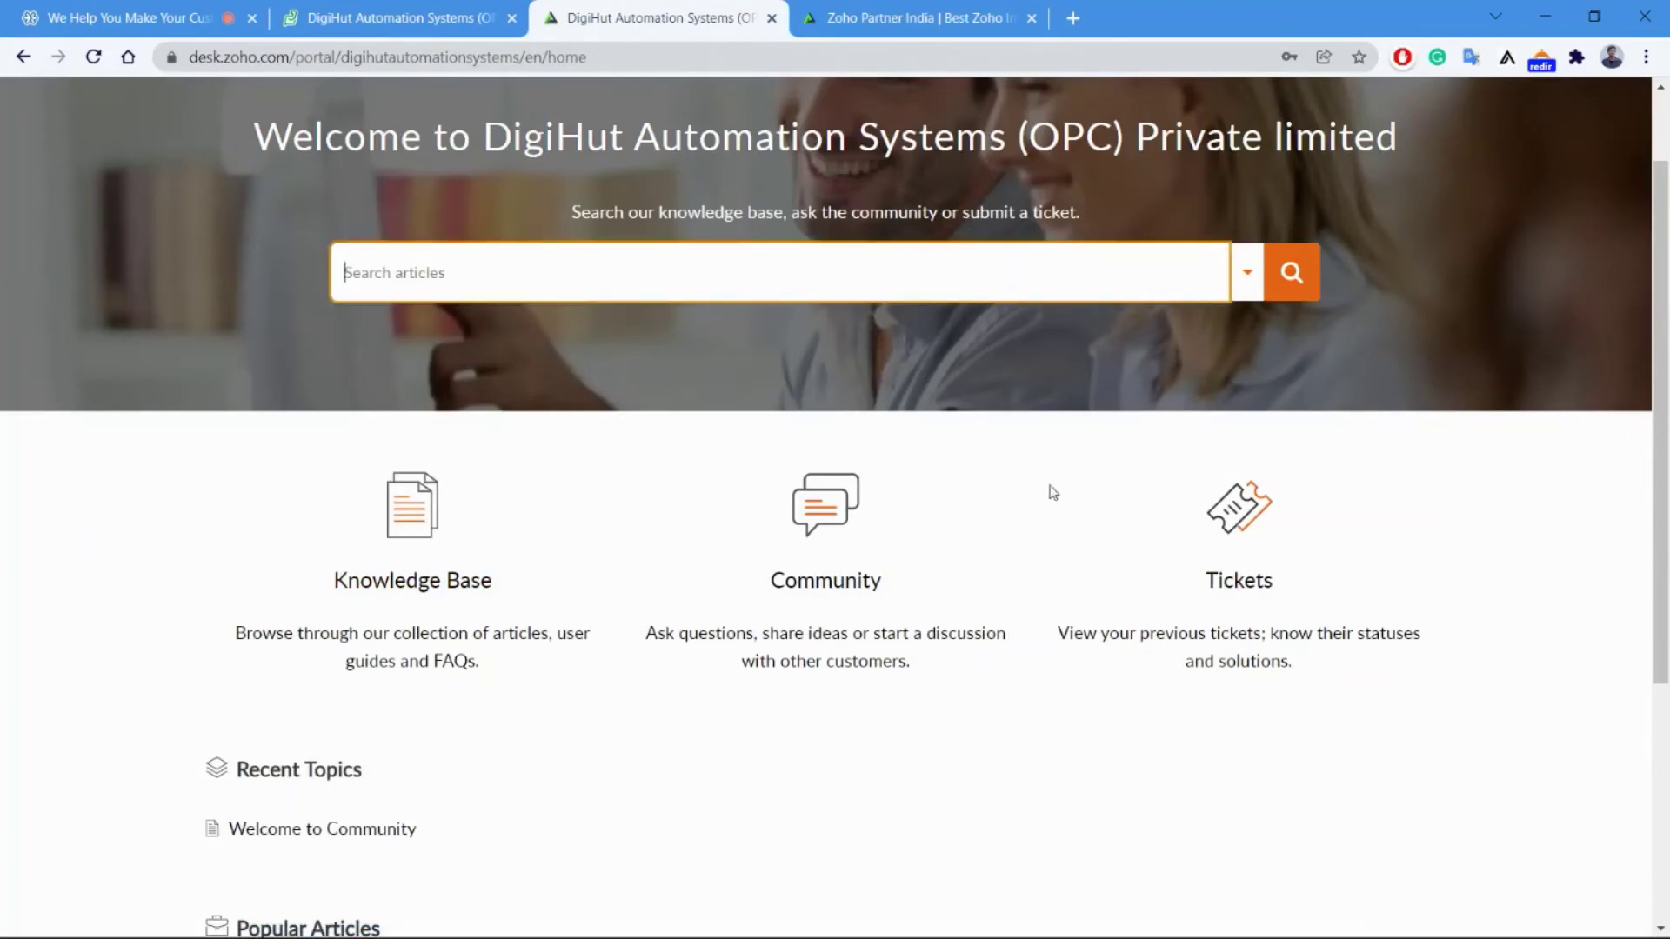
{"action": "left_click", "coordinate": [1102, 500]}
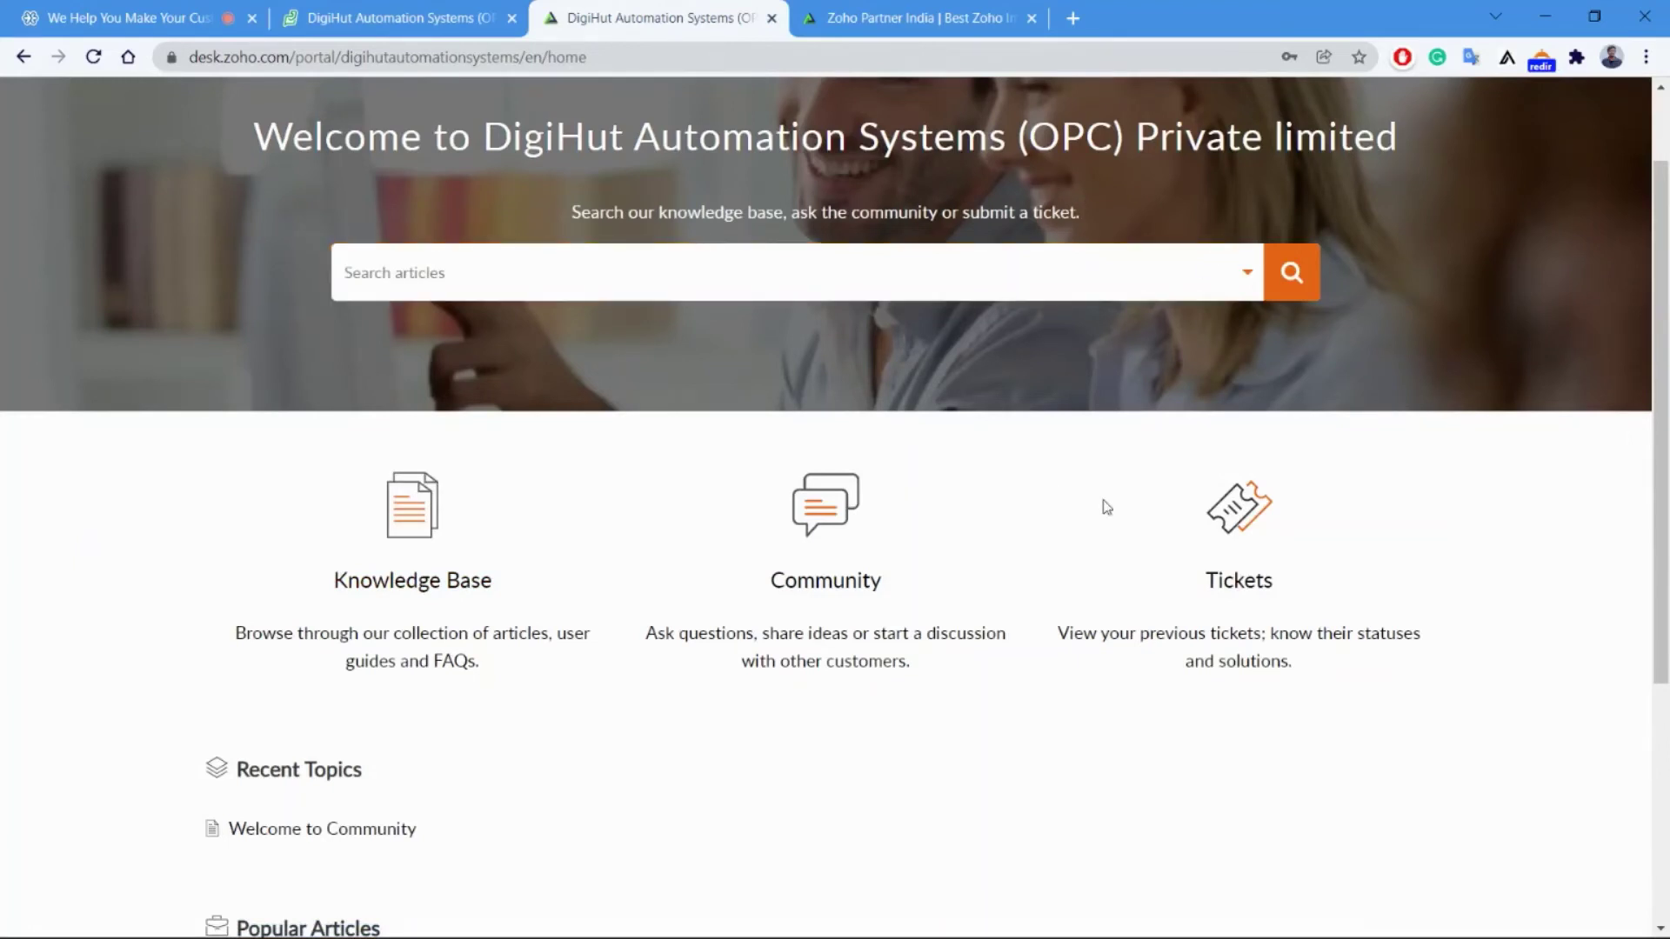
{"action": "left_click", "coordinate": [1247, 582]}
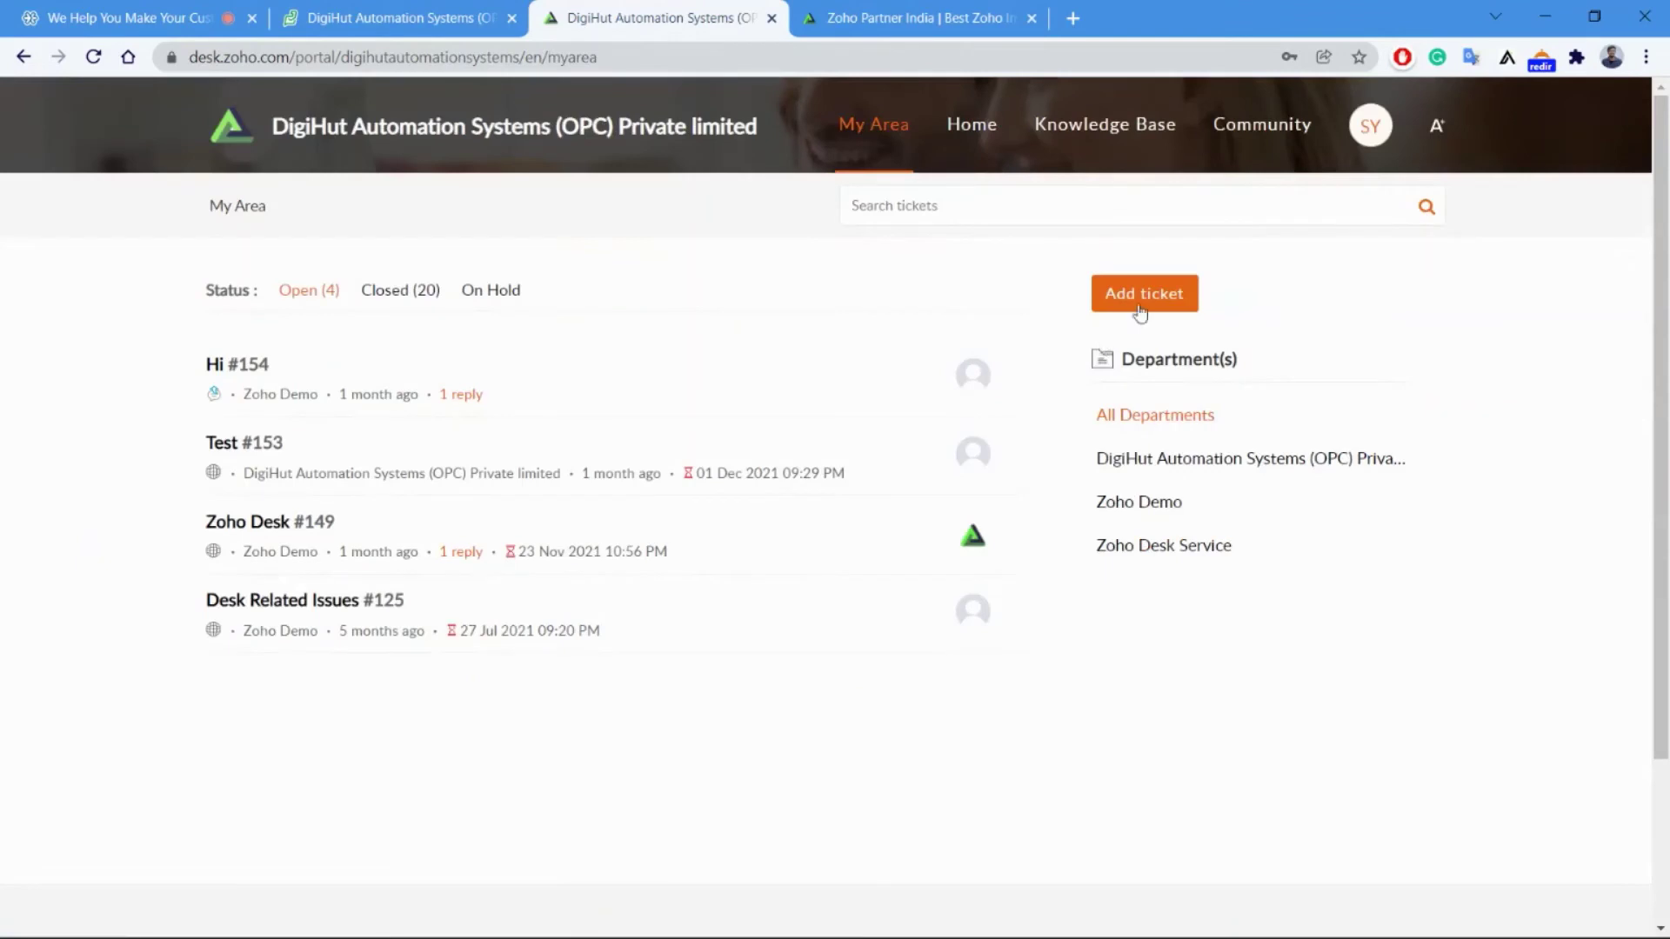
{"action": "left_click", "coordinate": [1140, 312]}
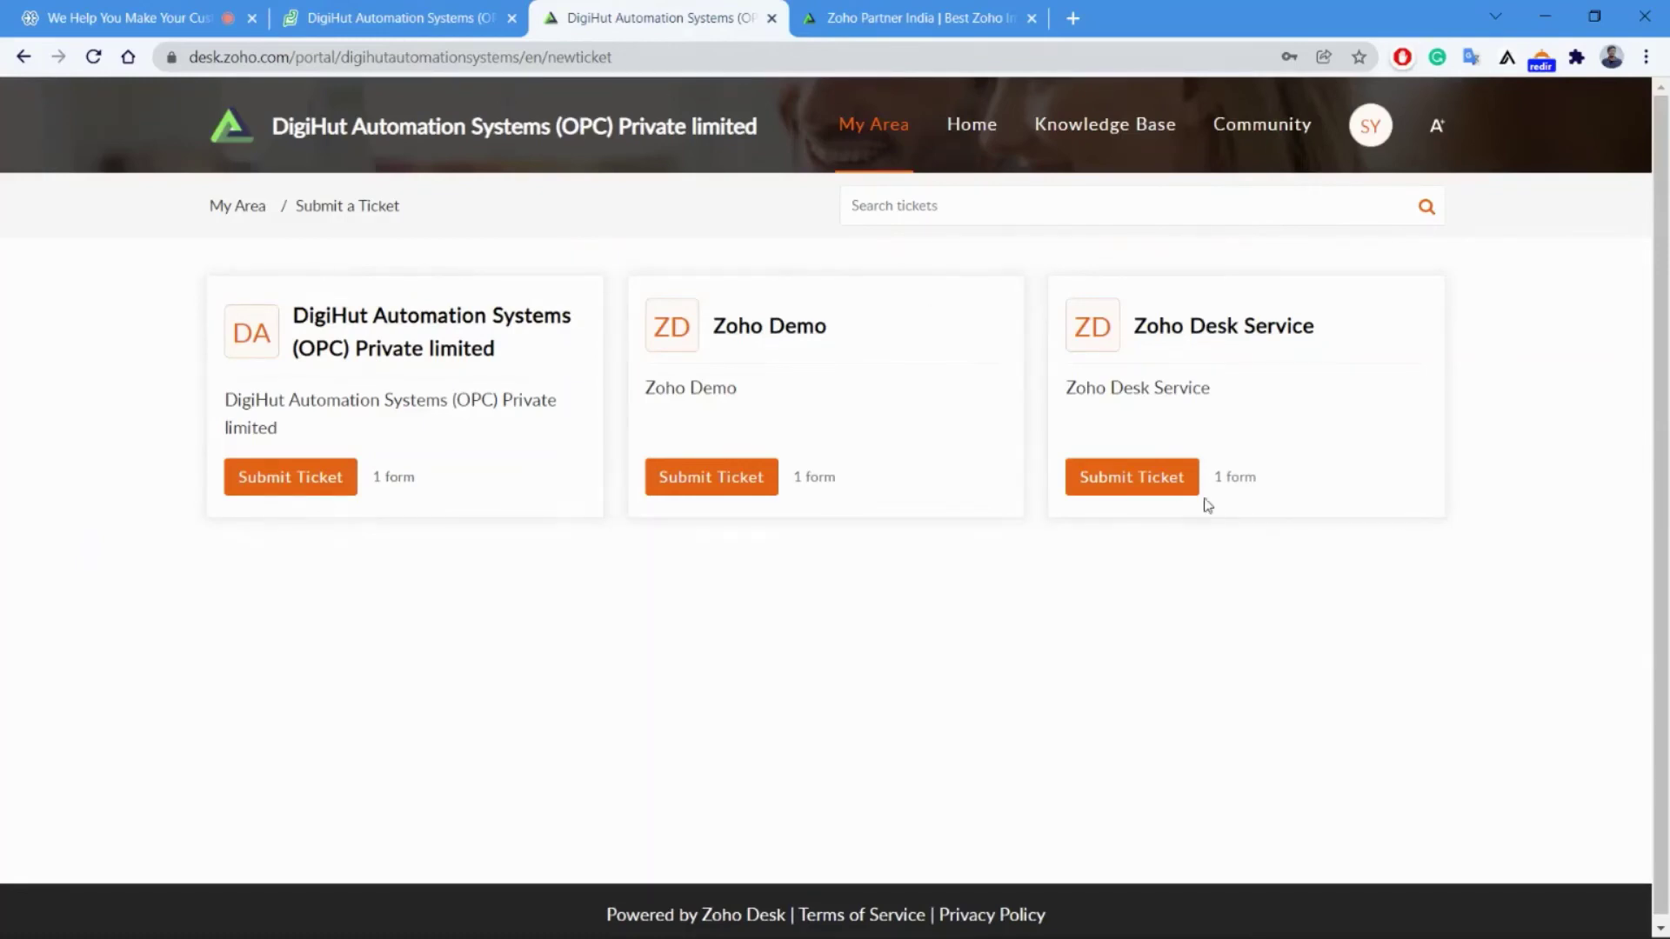
Pick the DigiHut Automation Systems department; enter subject 'Zoho Desk Support' and description 'Wokrflow is not working'.
{"action": "left_click", "coordinate": [298, 483]}
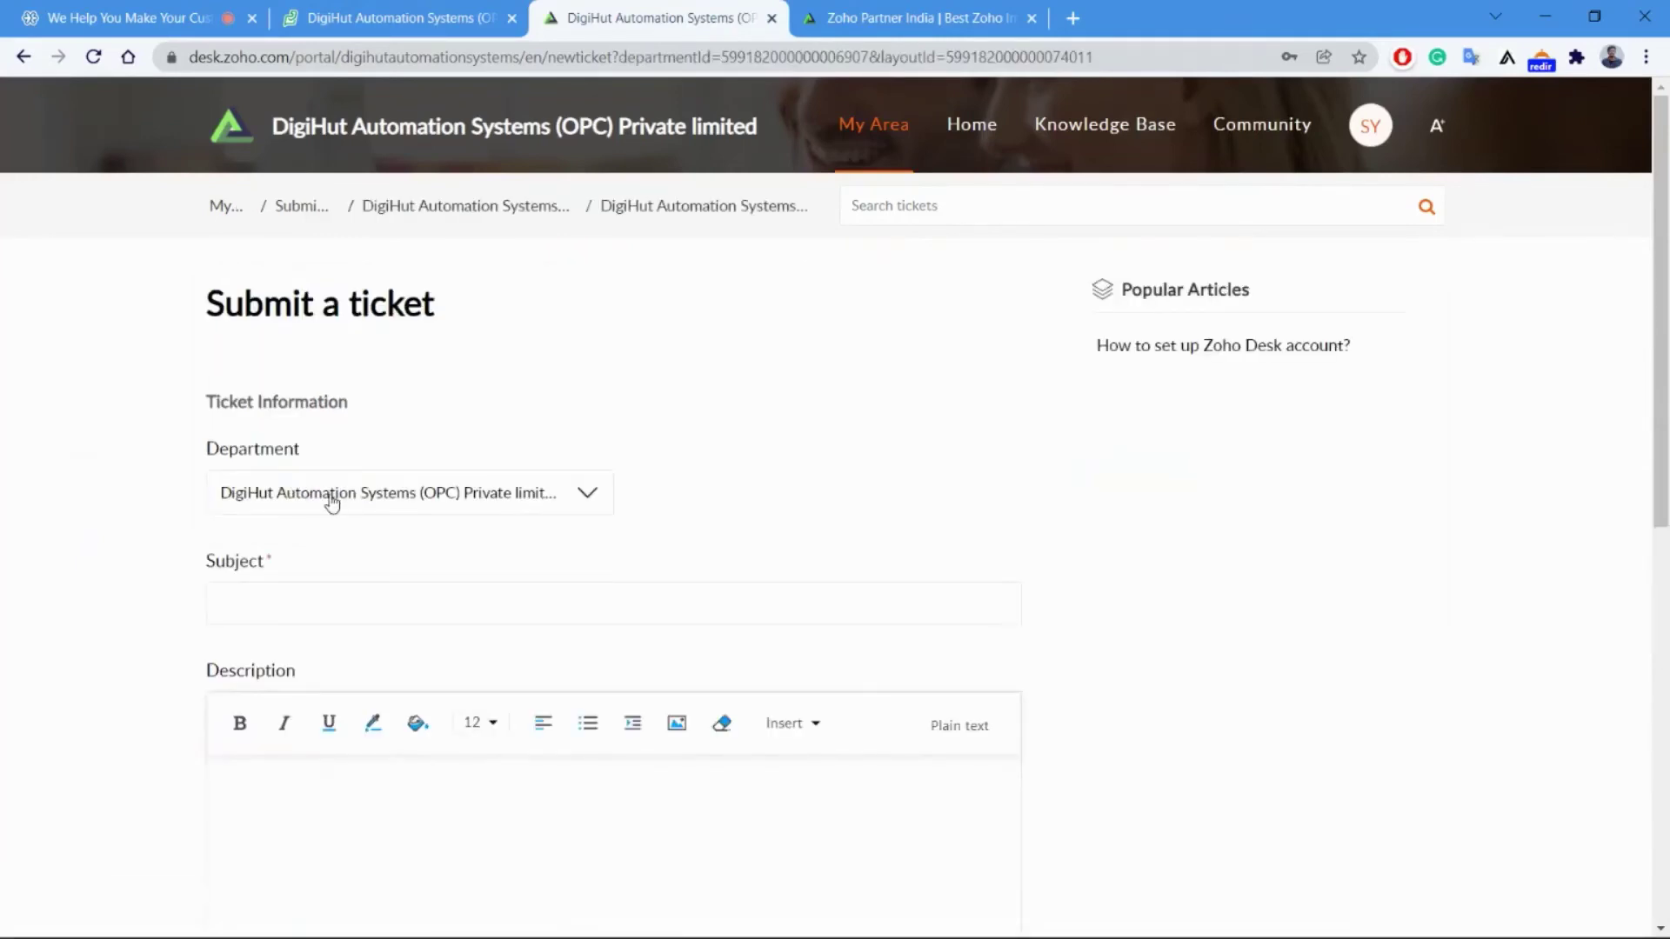
{"action": "scroll", "coordinate": [289, 604], "scroll_direction": "down", "scroll_amount": 2}
{"action": "left_click", "coordinate": [283, 378]}
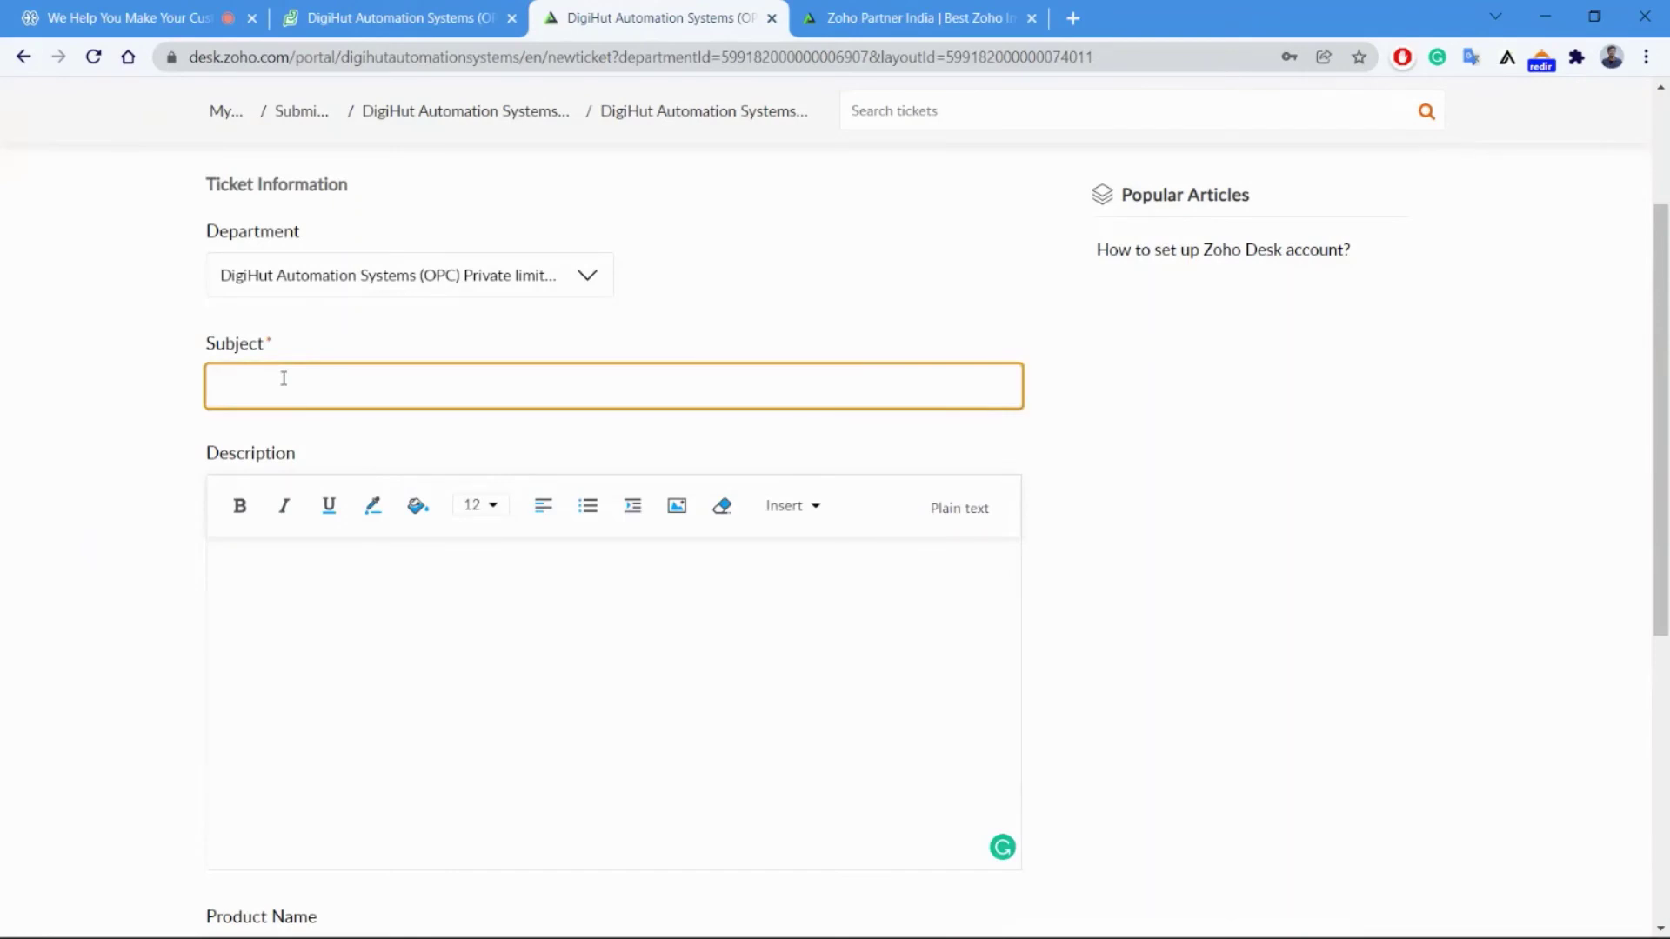
{"action": "type", "text": "Zoho"}
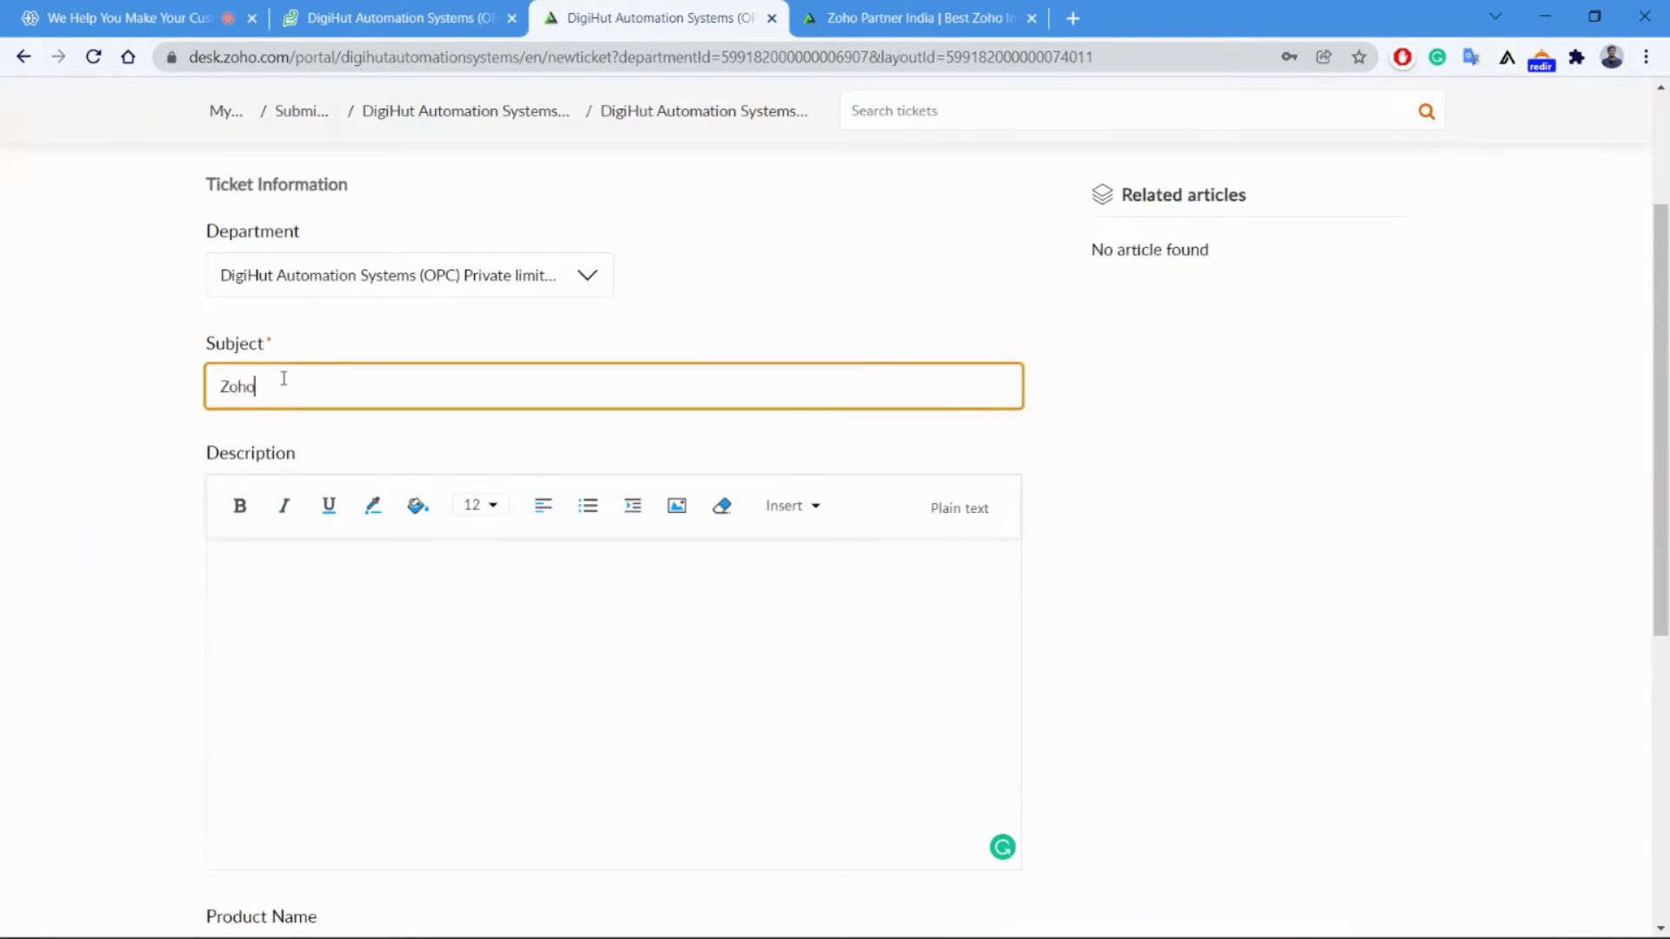
{"action": "type", "text": " Desk"}
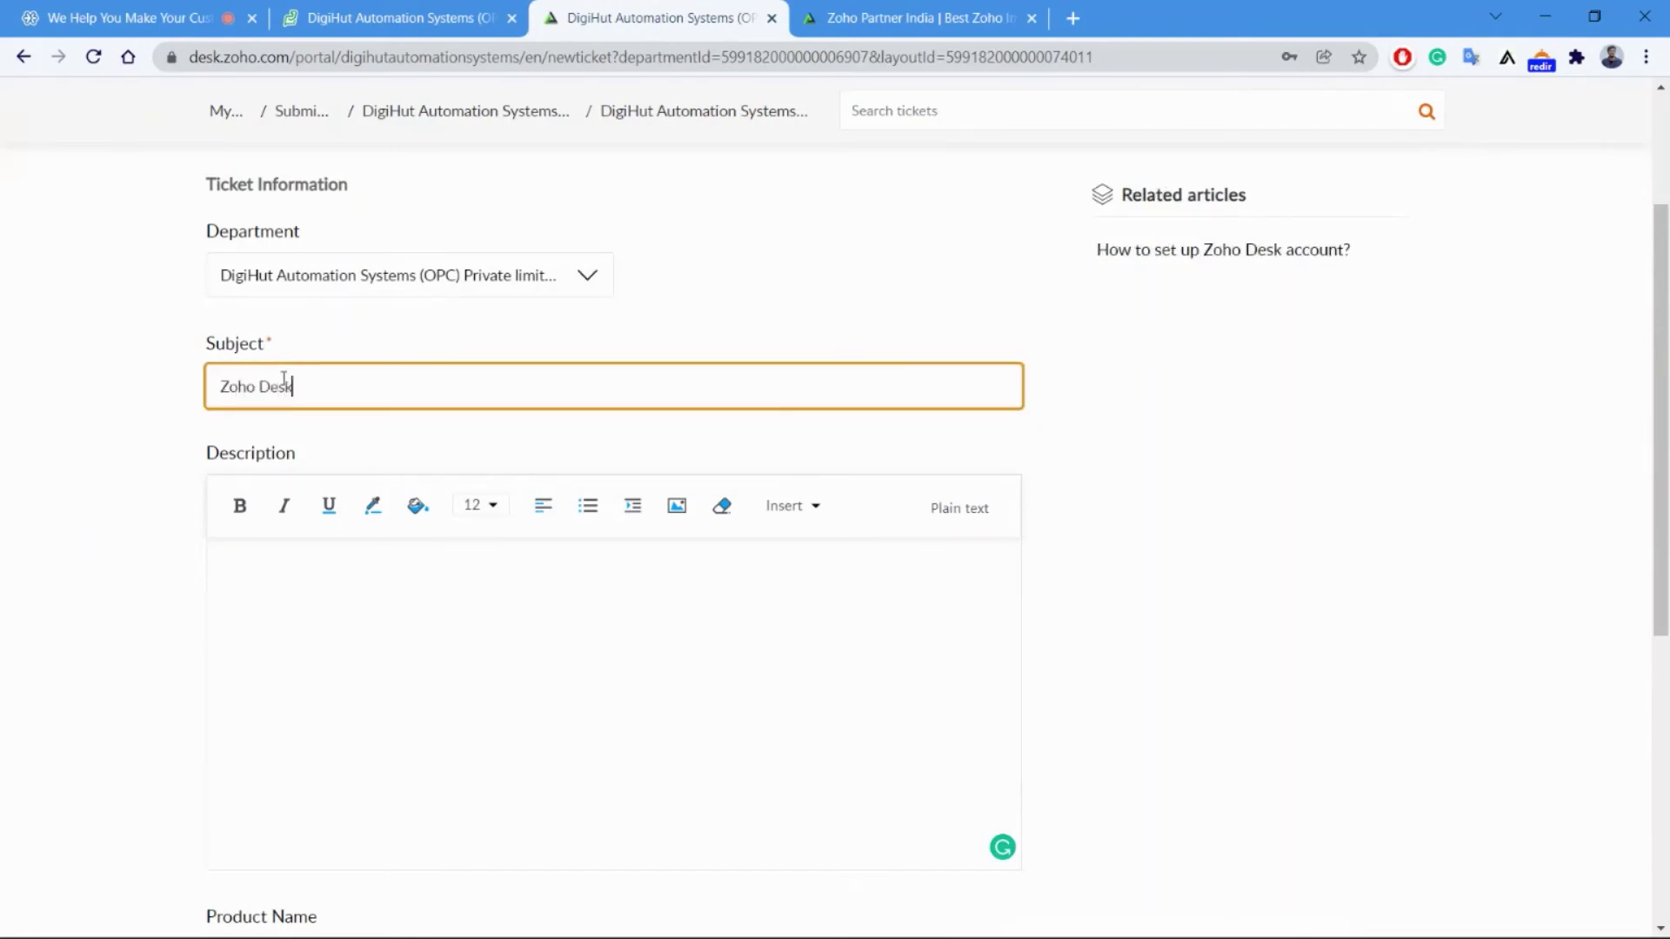
{"action": "type", "text": " Support"}
{"action": "left_click", "coordinate": [300, 570]}
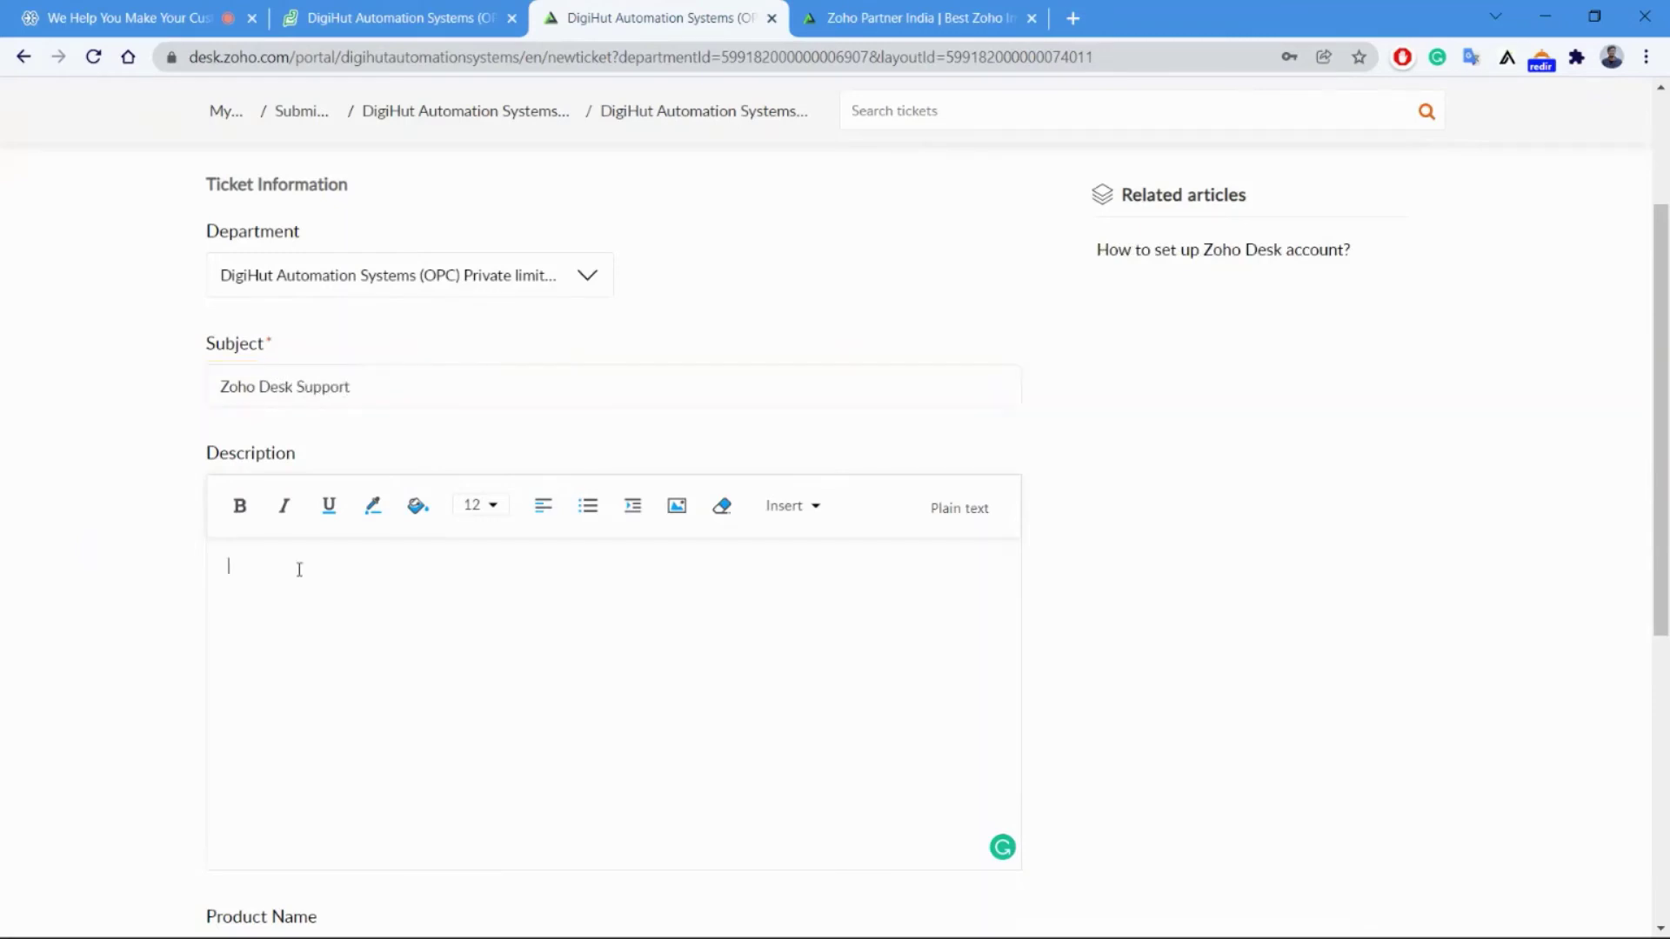
{"action": "type", "text": "Wokrflow is not working"}
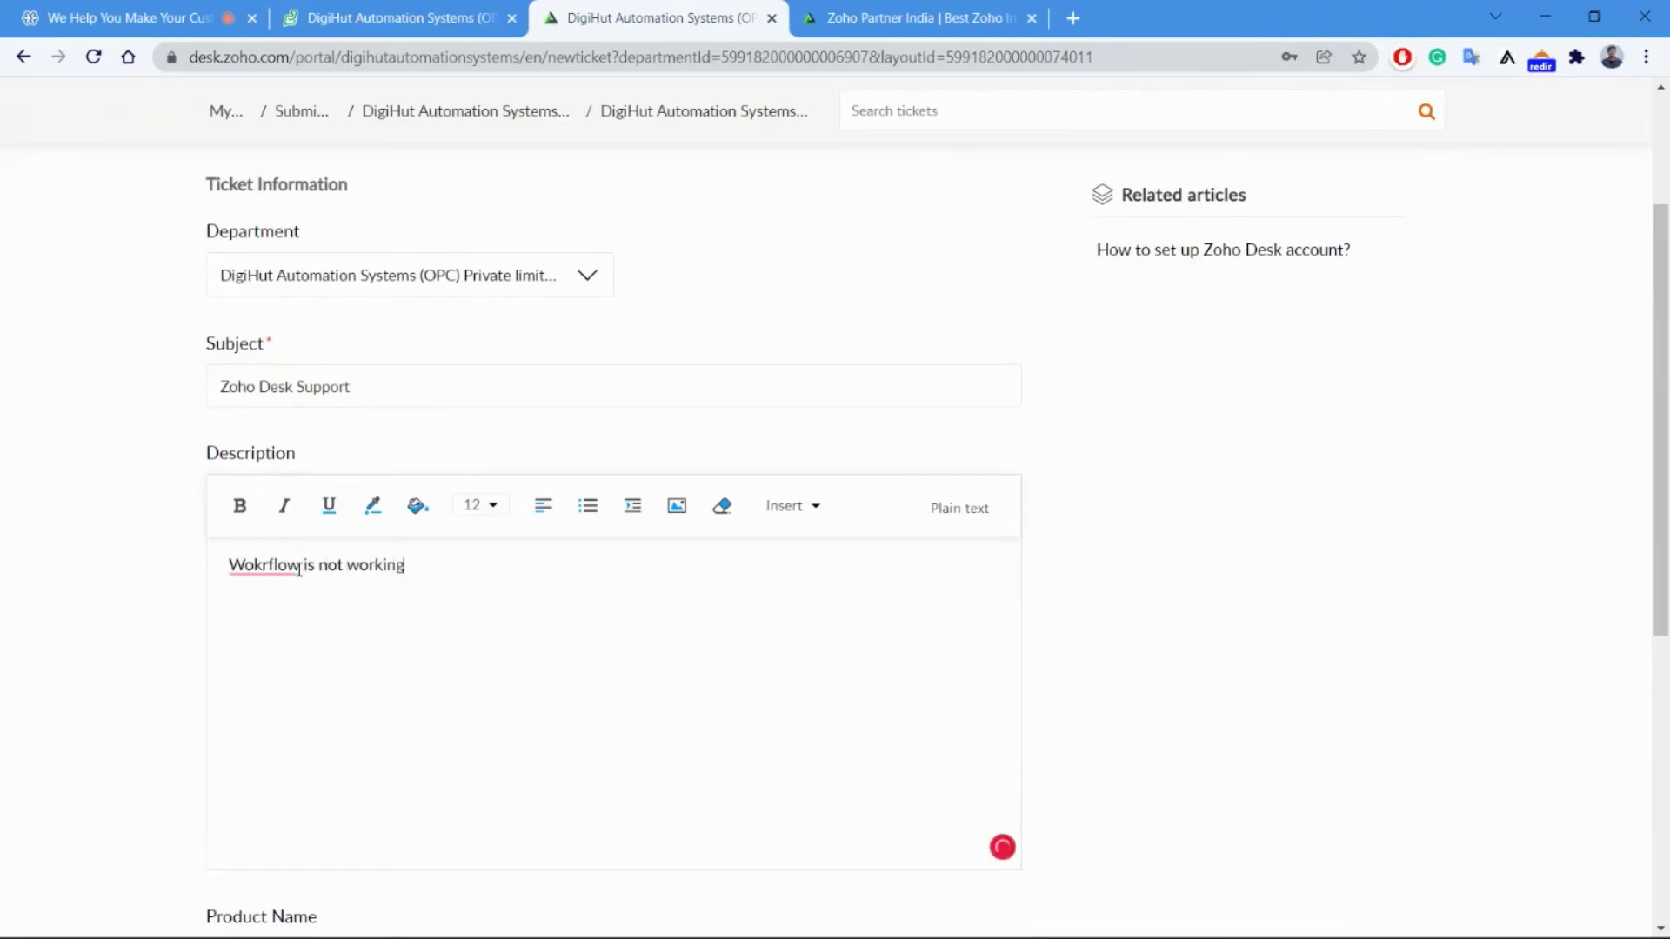
Set the ticket priority to High and submit it.
{"action": "scroll", "coordinate": [577, 638], "scroll_direction": "down", "scroll_amount": 2}
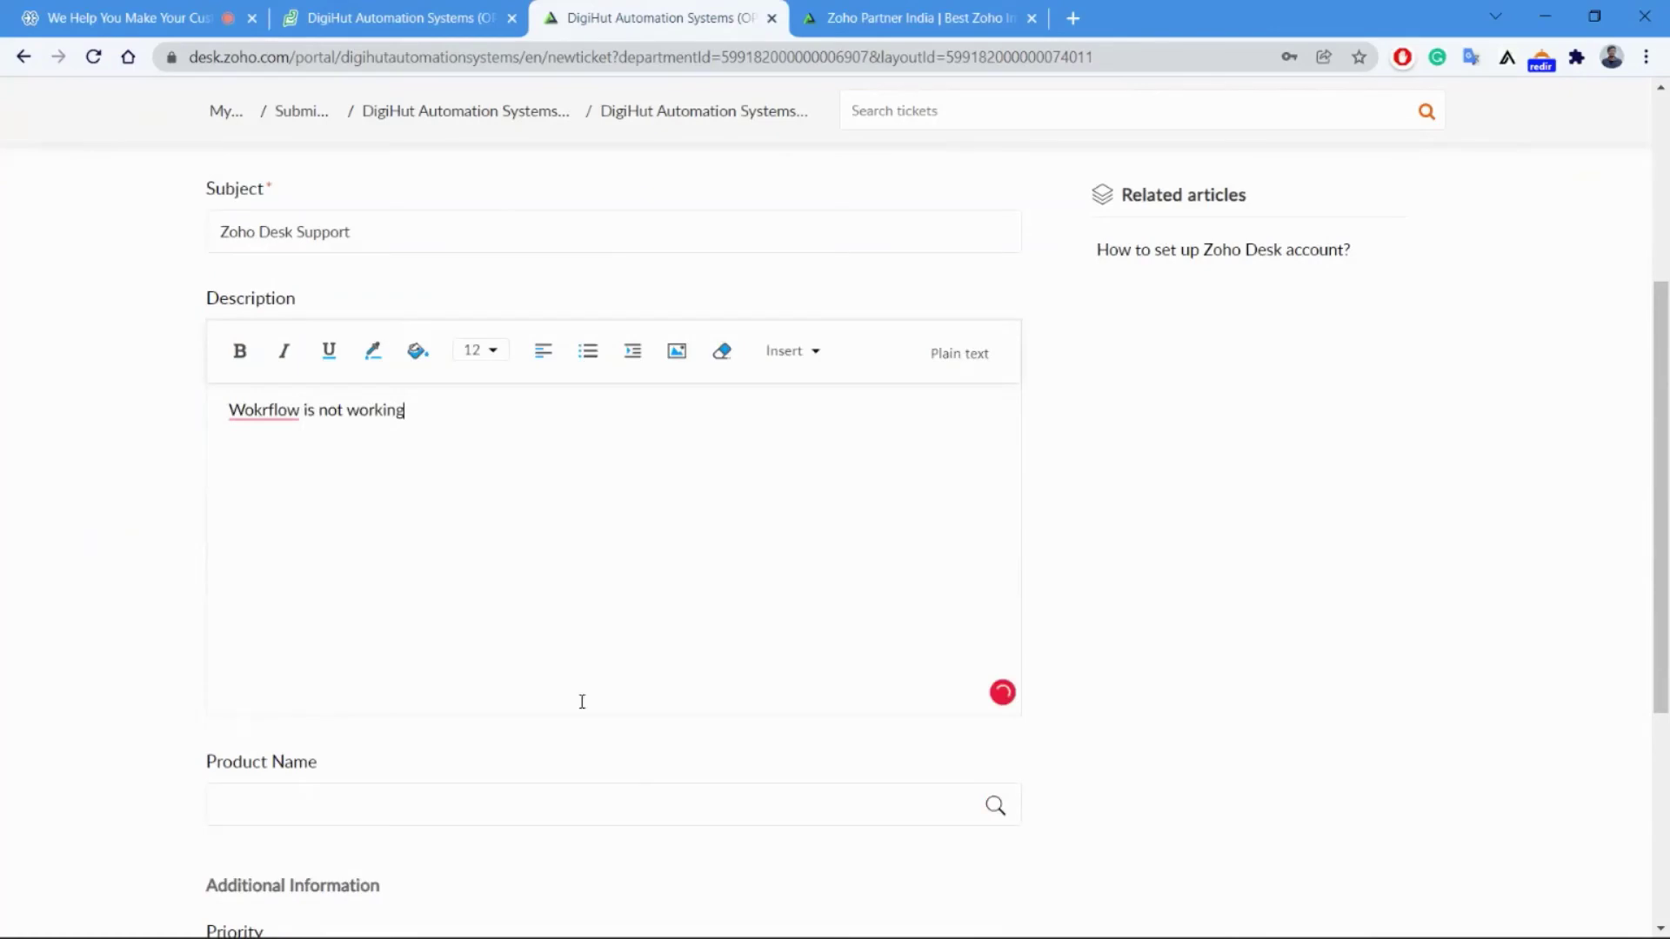
{"action": "scroll", "coordinate": [582, 702], "scroll_direction": "down", "scroll_amount": 1}
{"action": "scroll", "coordinate": [609, 625], "scroll_direction": "down", "scroll_amount": 4}
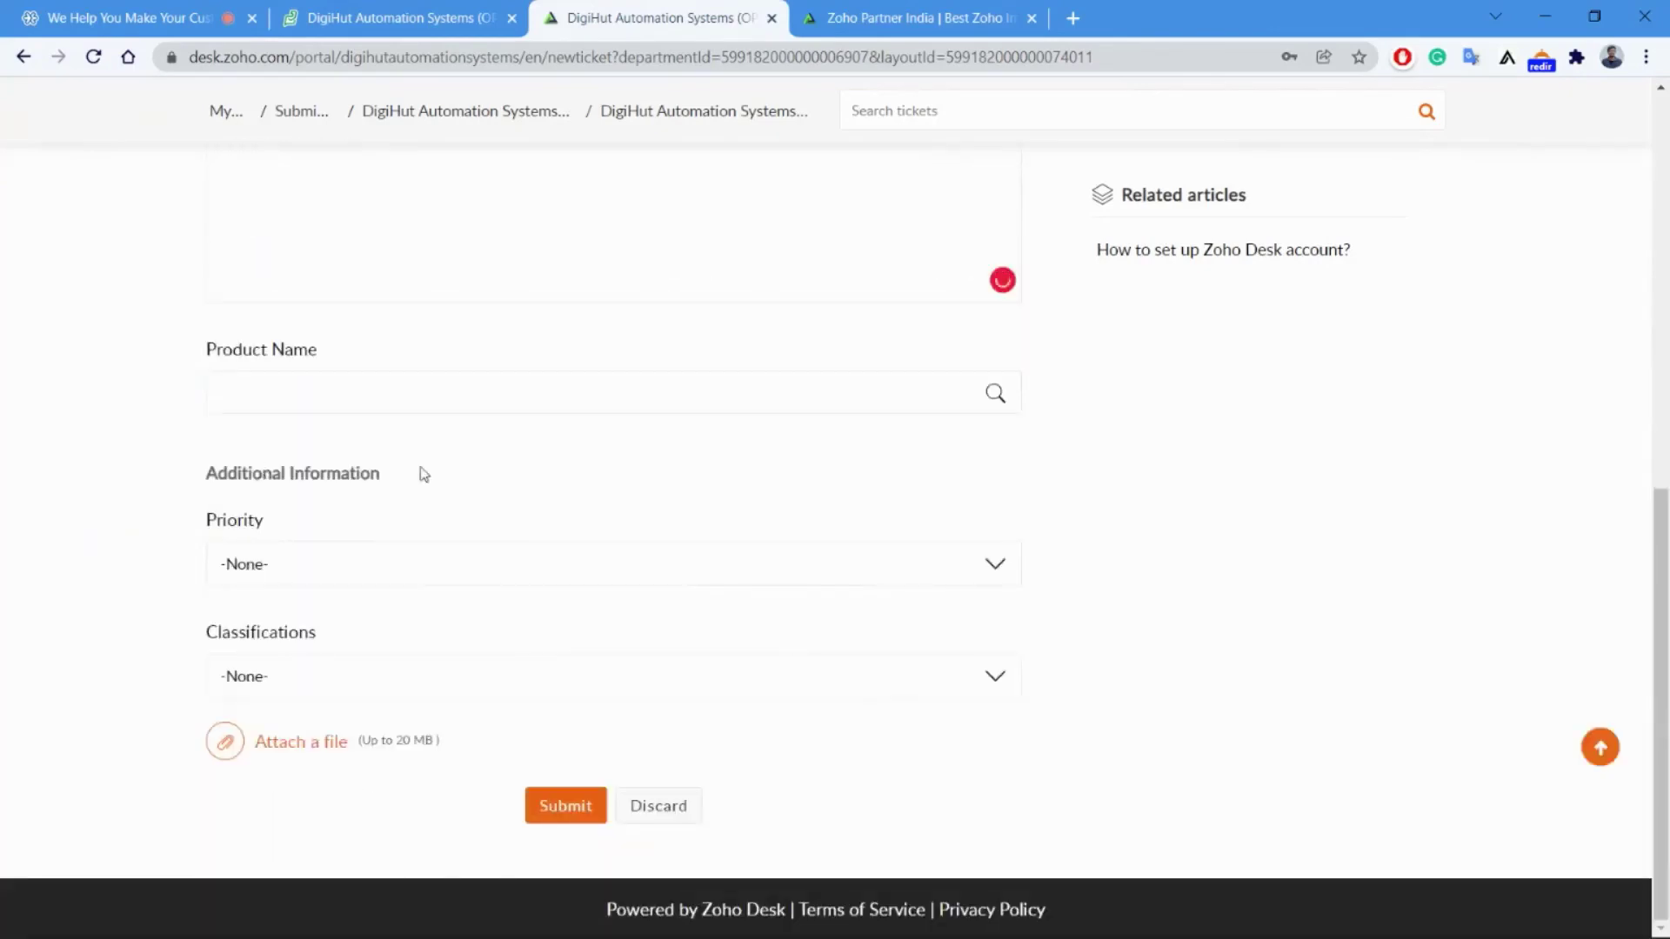
{"action": "left_click", "coordinate": [331, 567]}
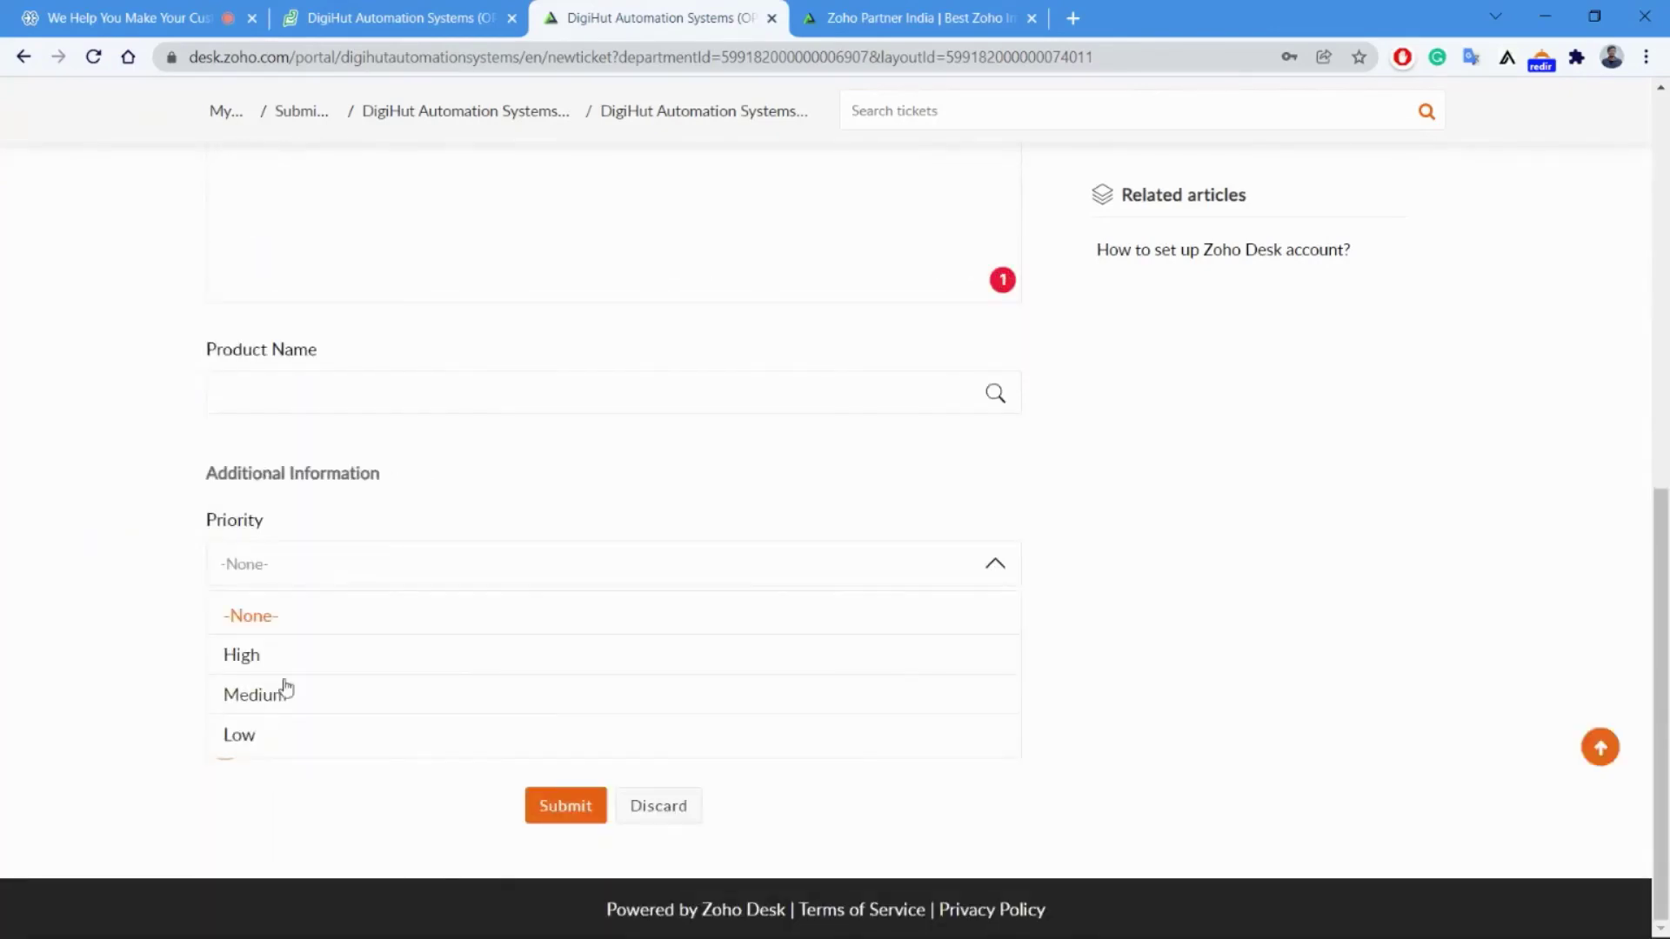
{"action": "left_click", "coordinate": [293, 653]}
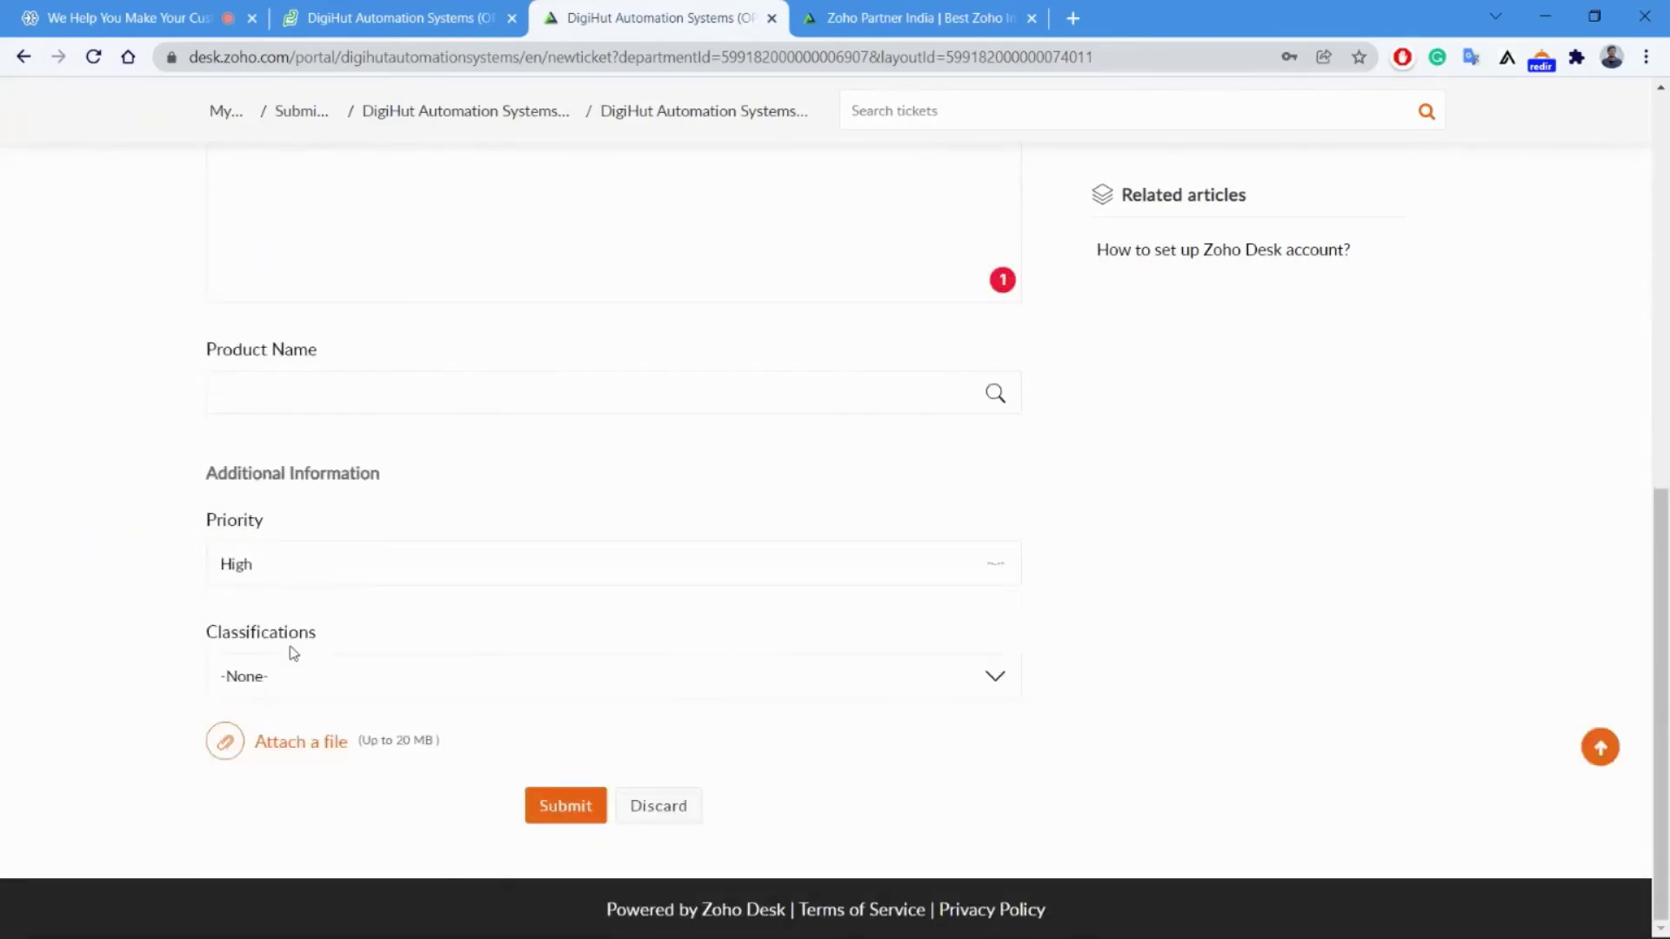
{"action": "left_click", "coordinate": [561, 811]}
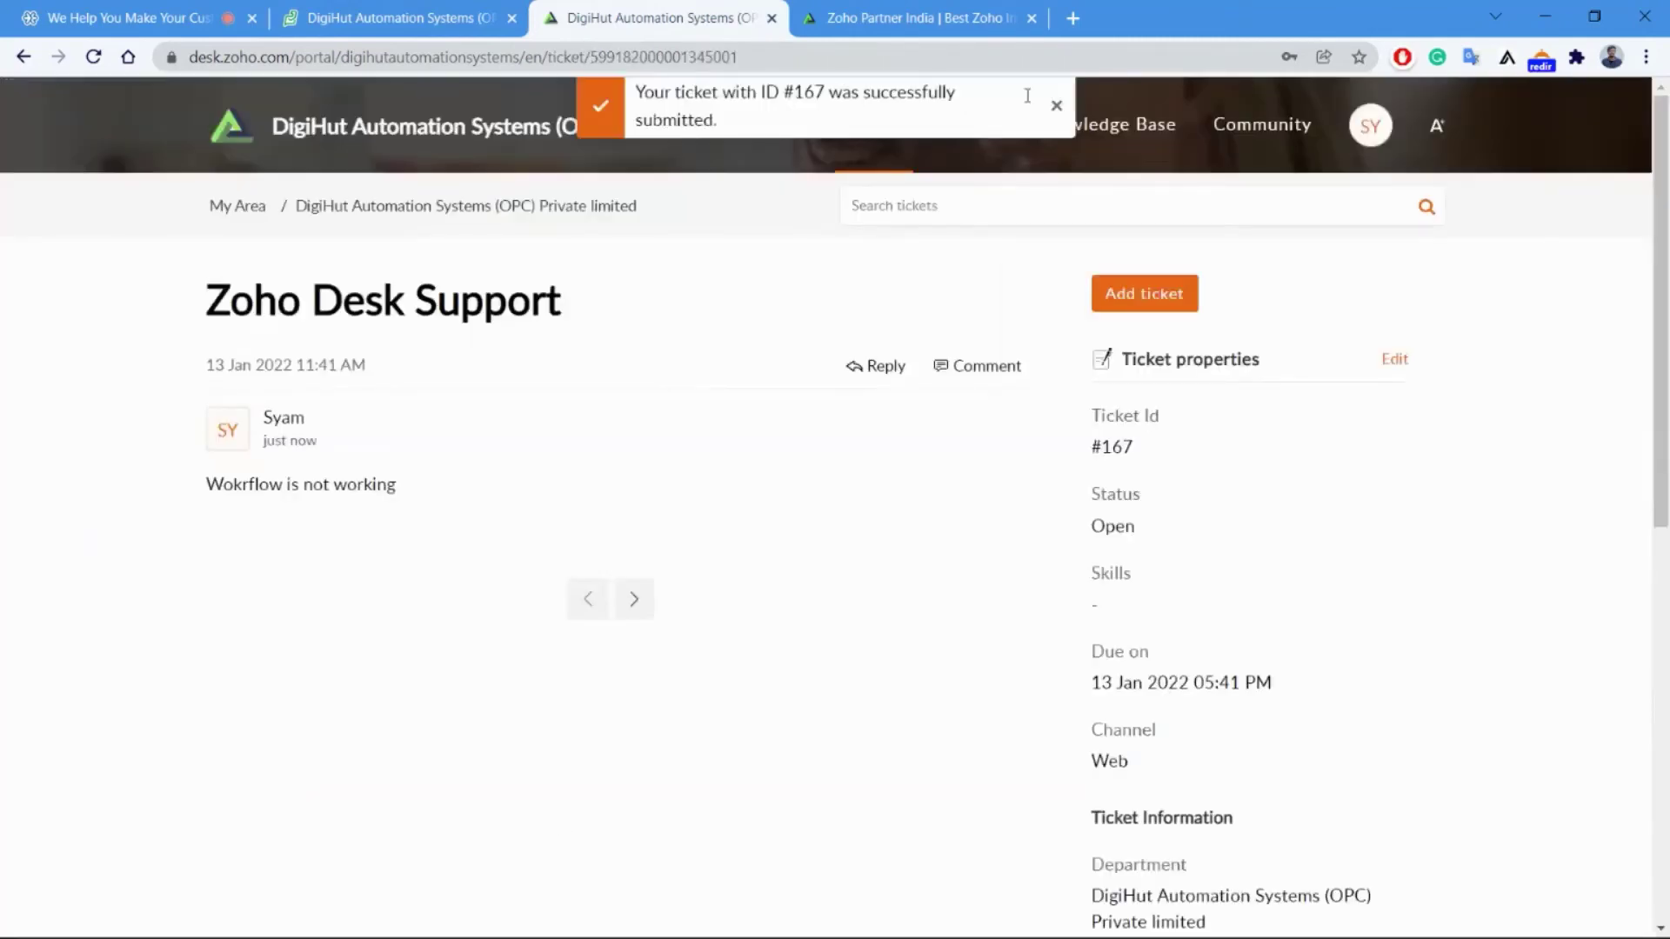
Reload the agent-side Zoho Desk tab and switch the ticket list to Classic View.
{"action": "left_click", "coordinate": [1057, 105]}
{"action": "left_click", "coordinate": [396, 19]}
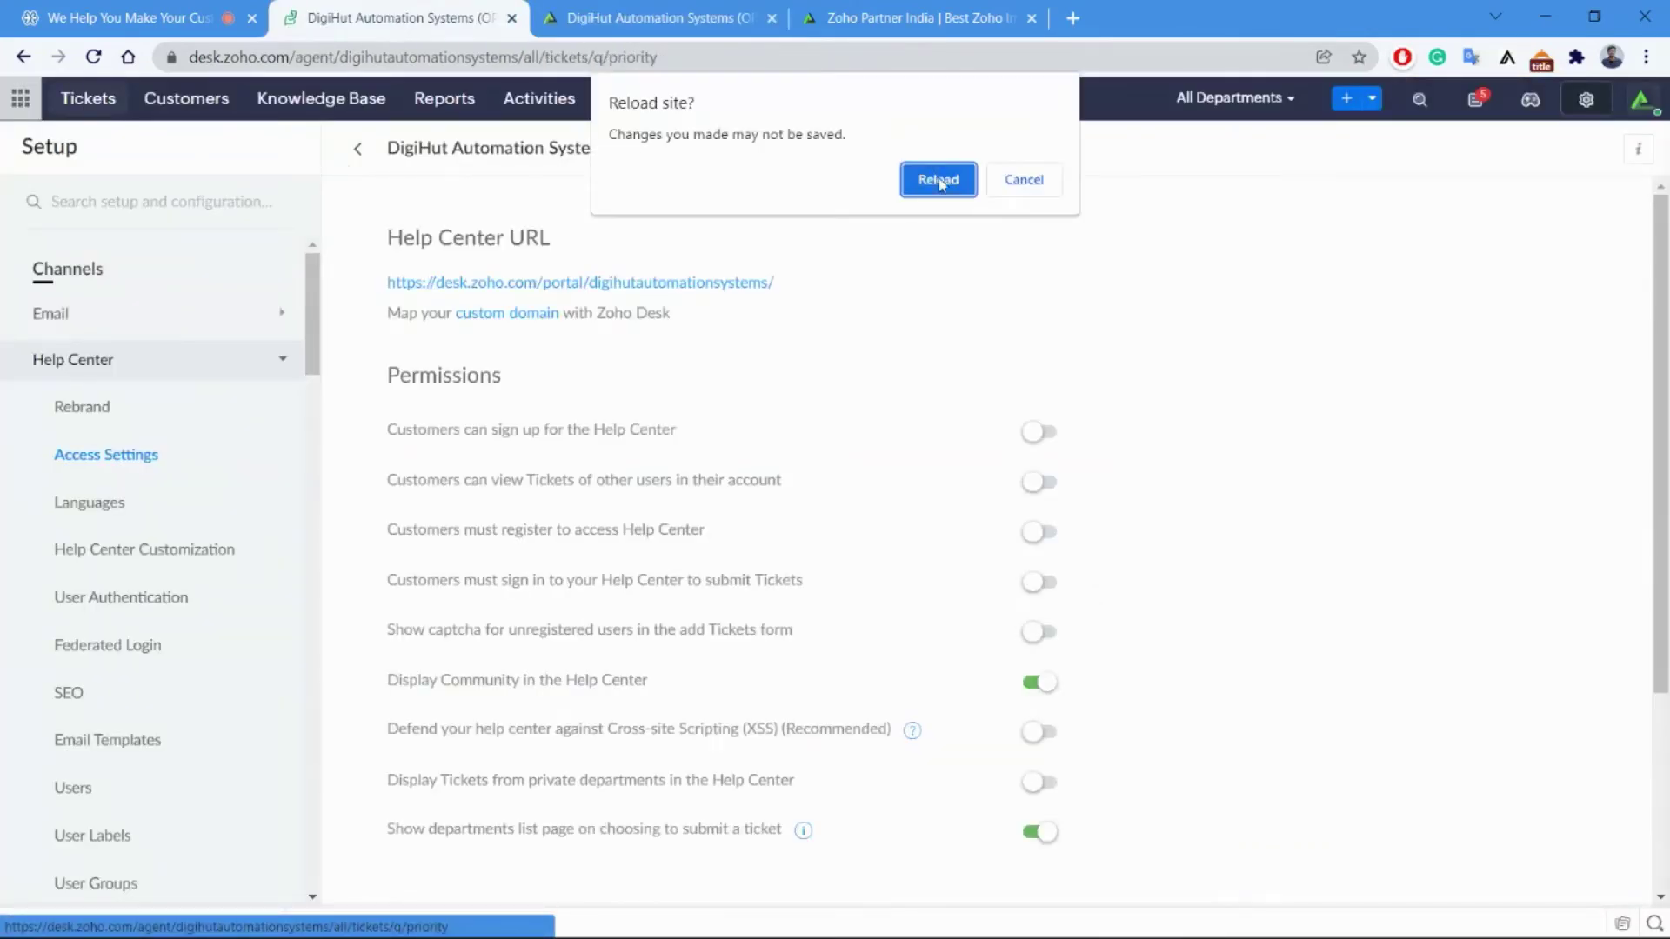
{"action": "left_click", "coordinate": [938, 180]}
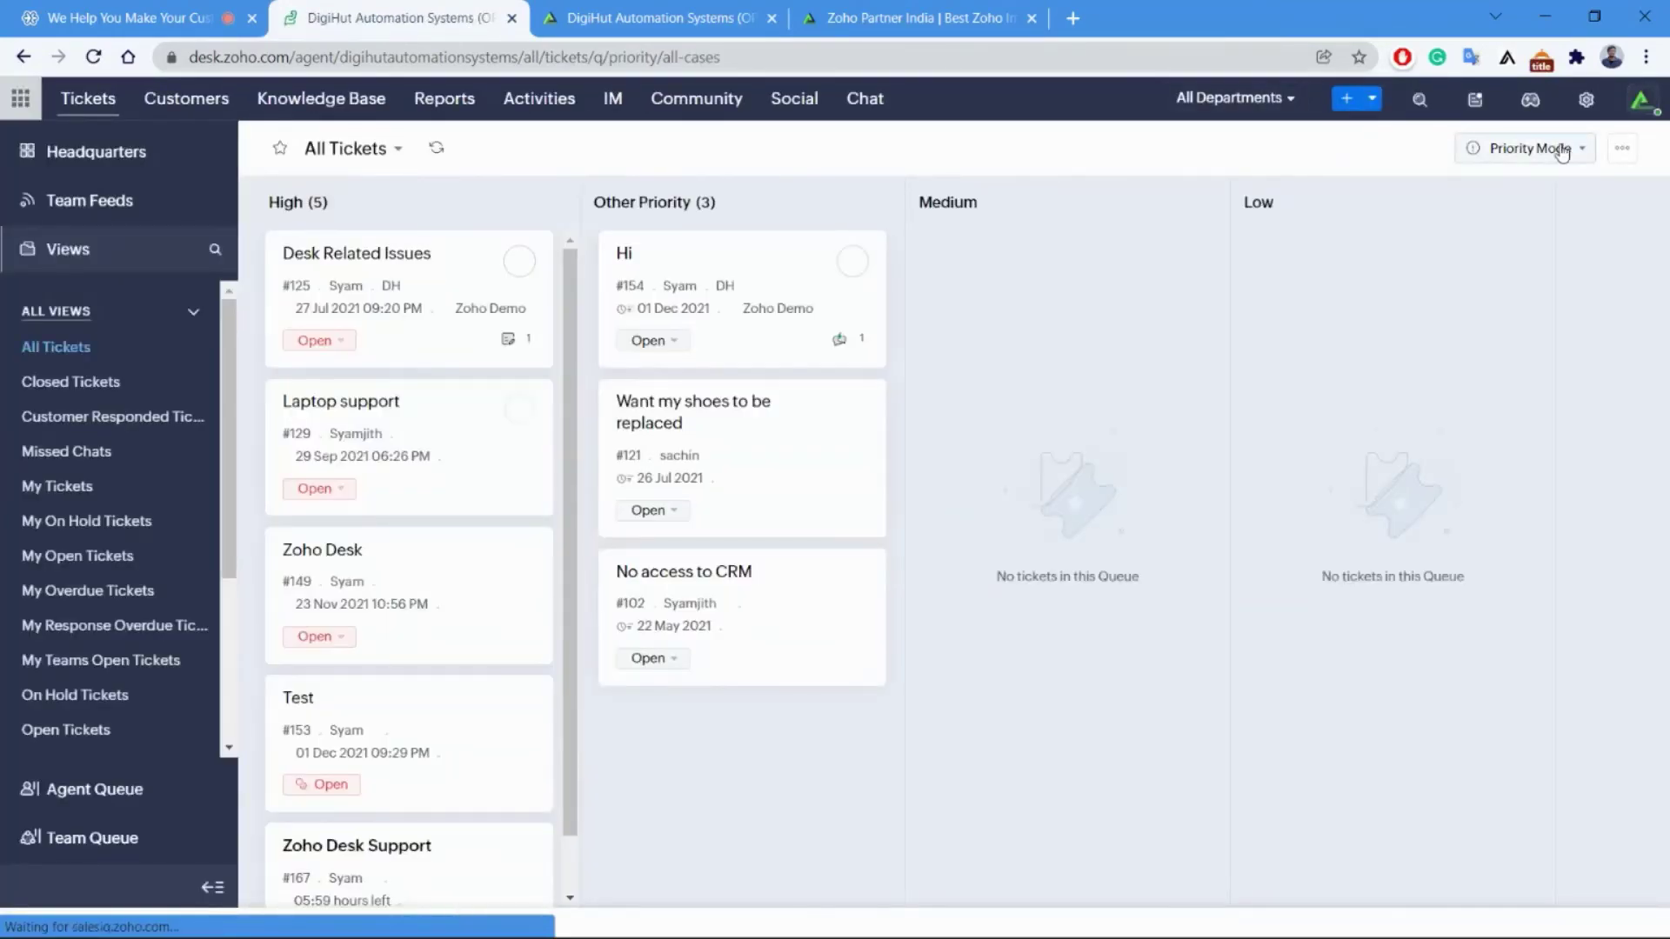
{"action": "left_click", "coordinate": [1563, 151]}
{"action": "left_click", "coordinate": [1444, 197]}
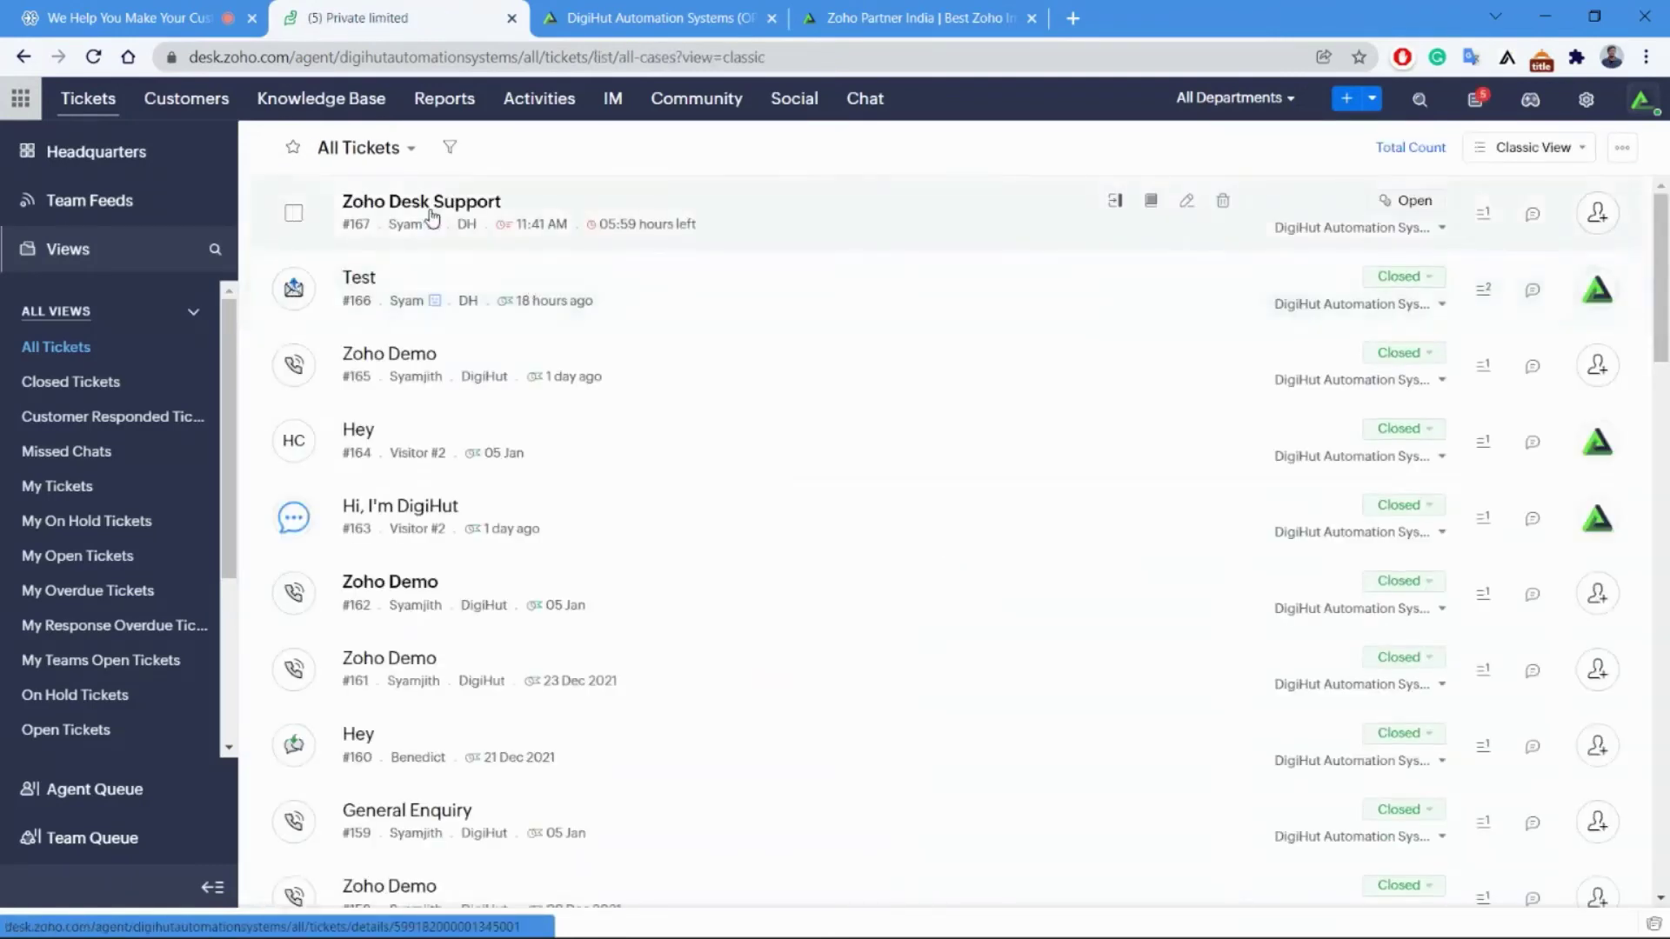
Open the Zoho Desk Support ticket as an agent and compare it with the portal's copy.
{"action": "left_click", "coordinate": [432, 218]}
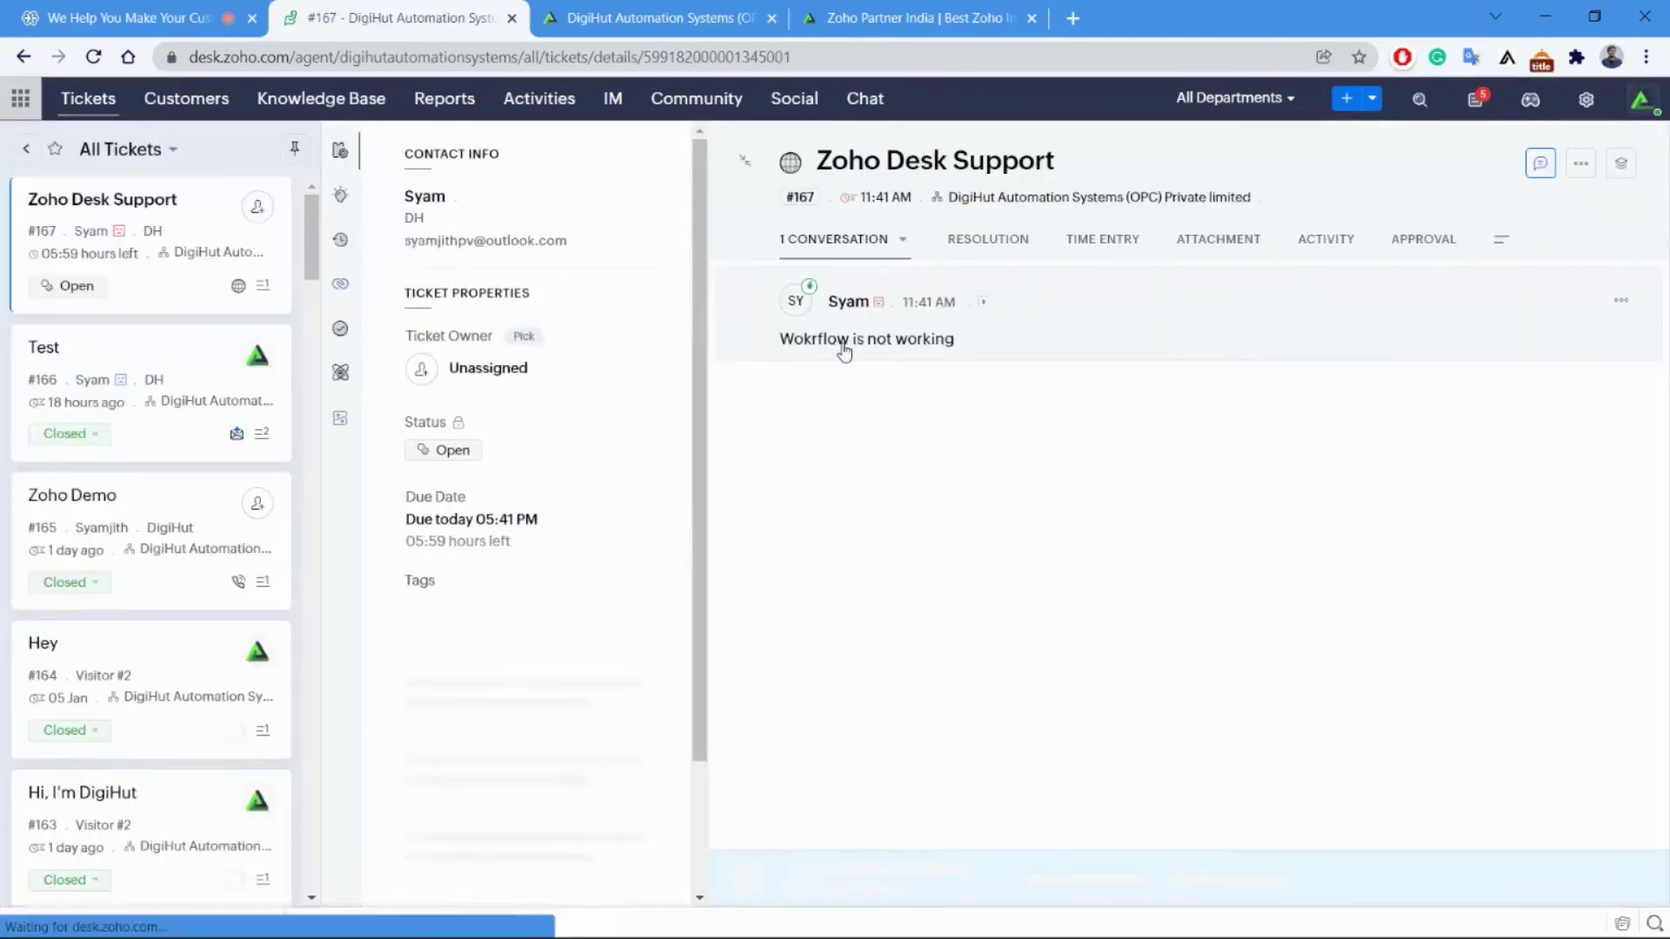
{"action": "left_click", "coordinate": [719, 9]}
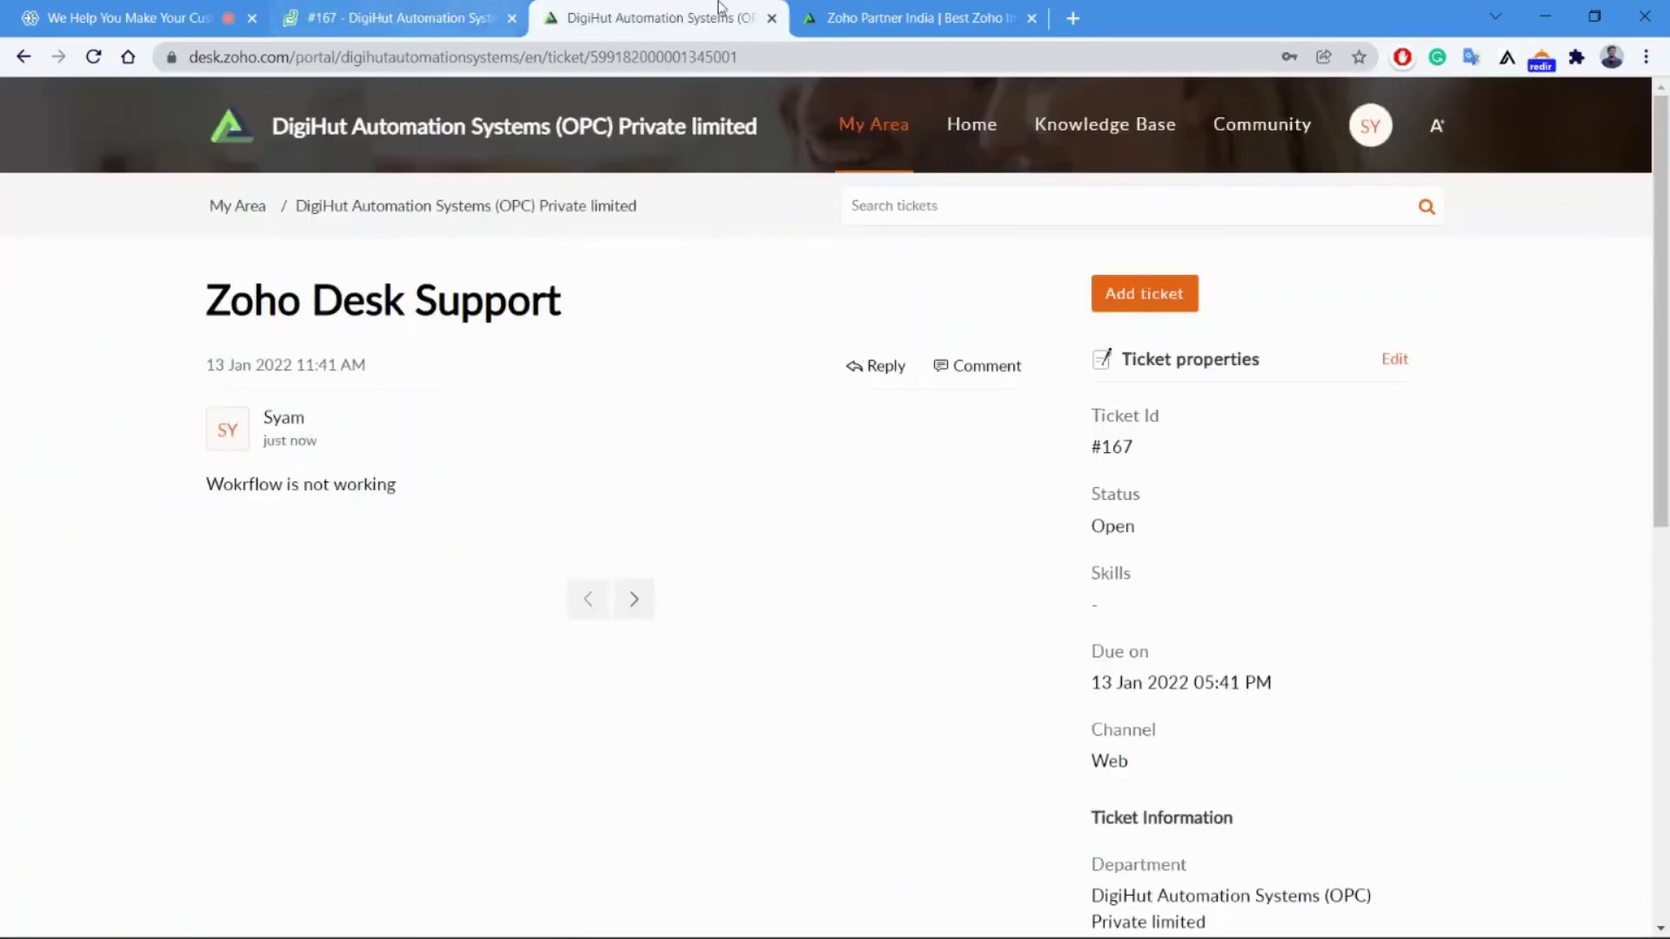
{"action": "left_click", "coordinate": [465, 12]}
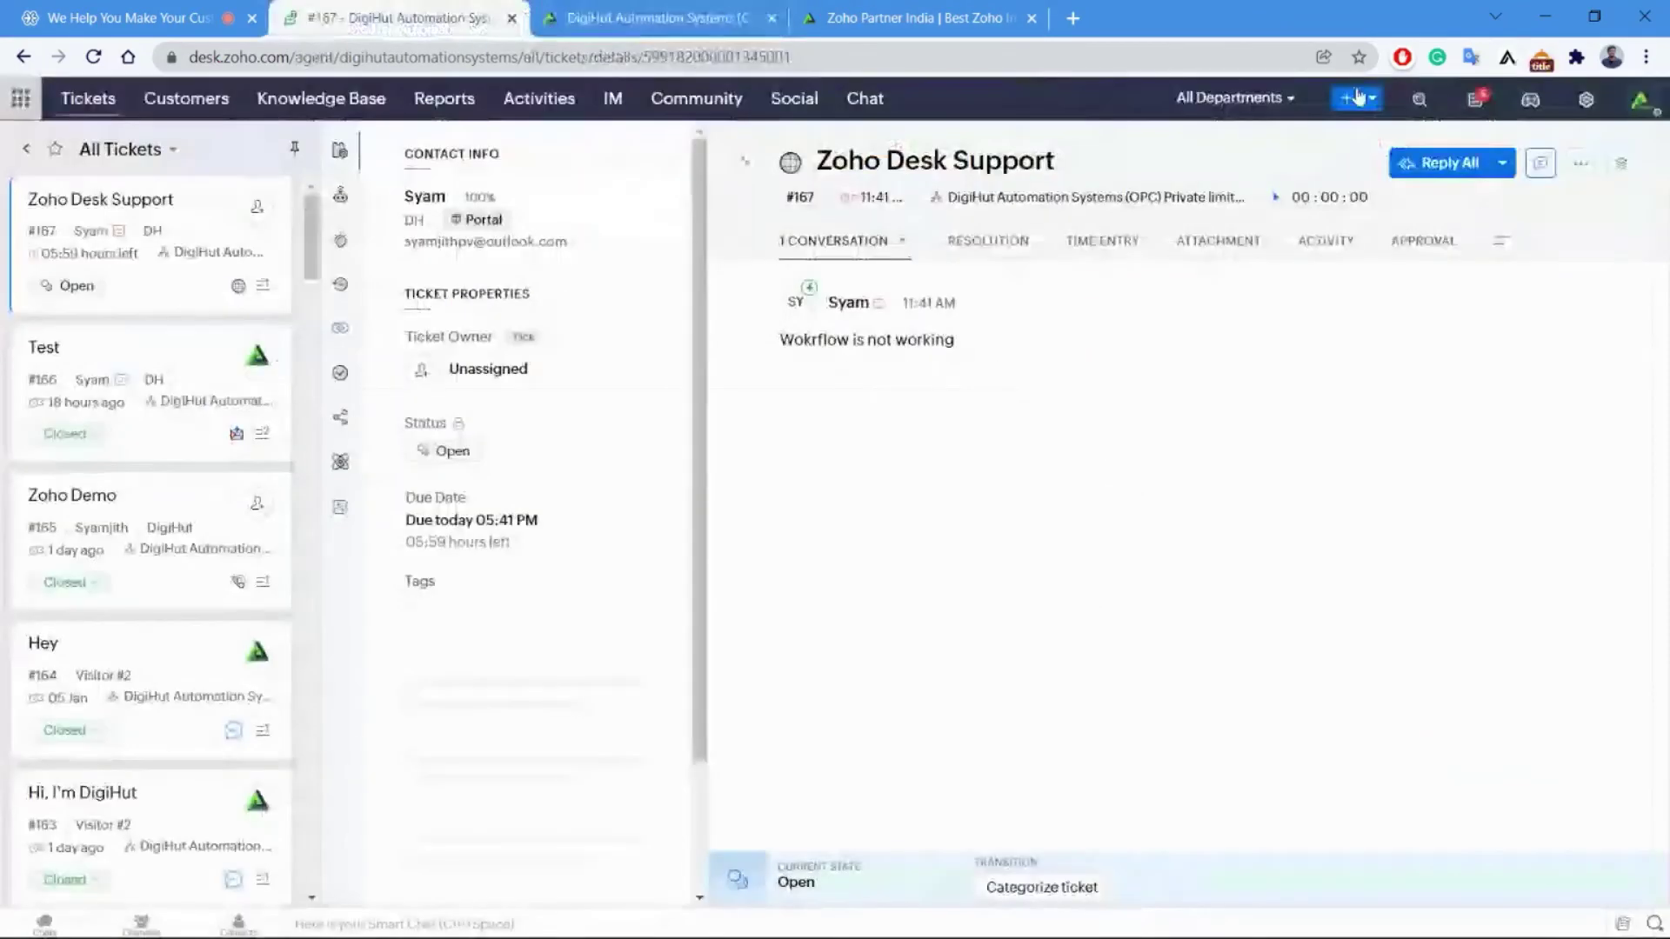
{"action": "left_click", "coordinate": [756, 8]}
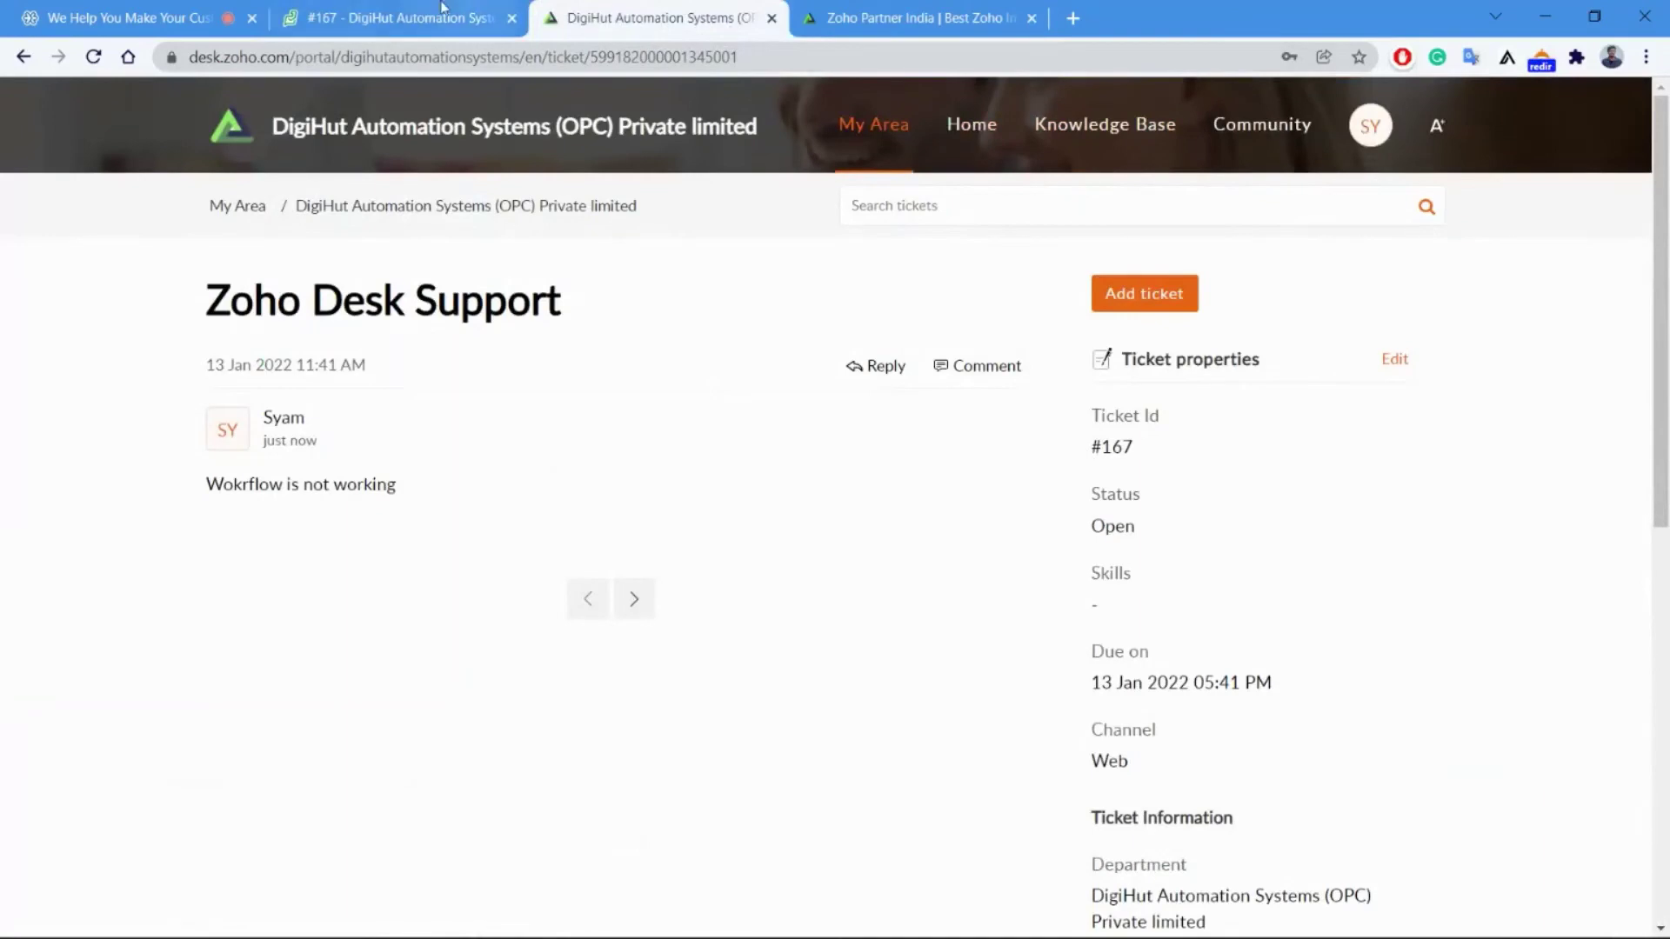
{"action": "left_click", "coordinate": [394, 12]}
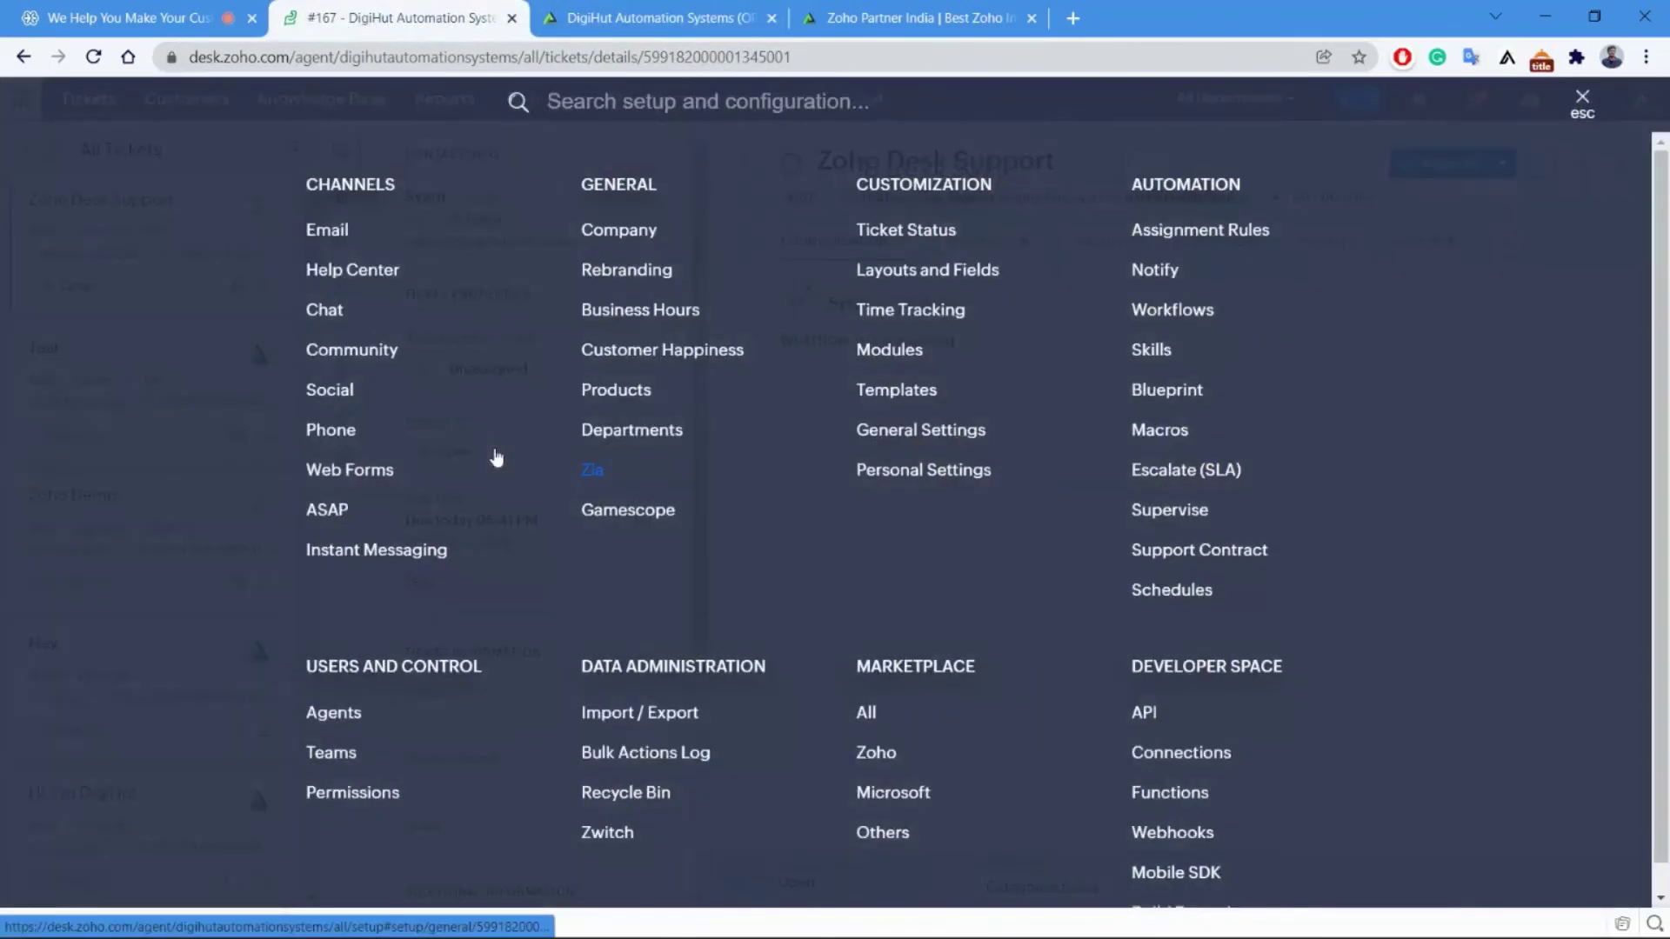
{"action": "left_click", "coordinate": [385, 275]}
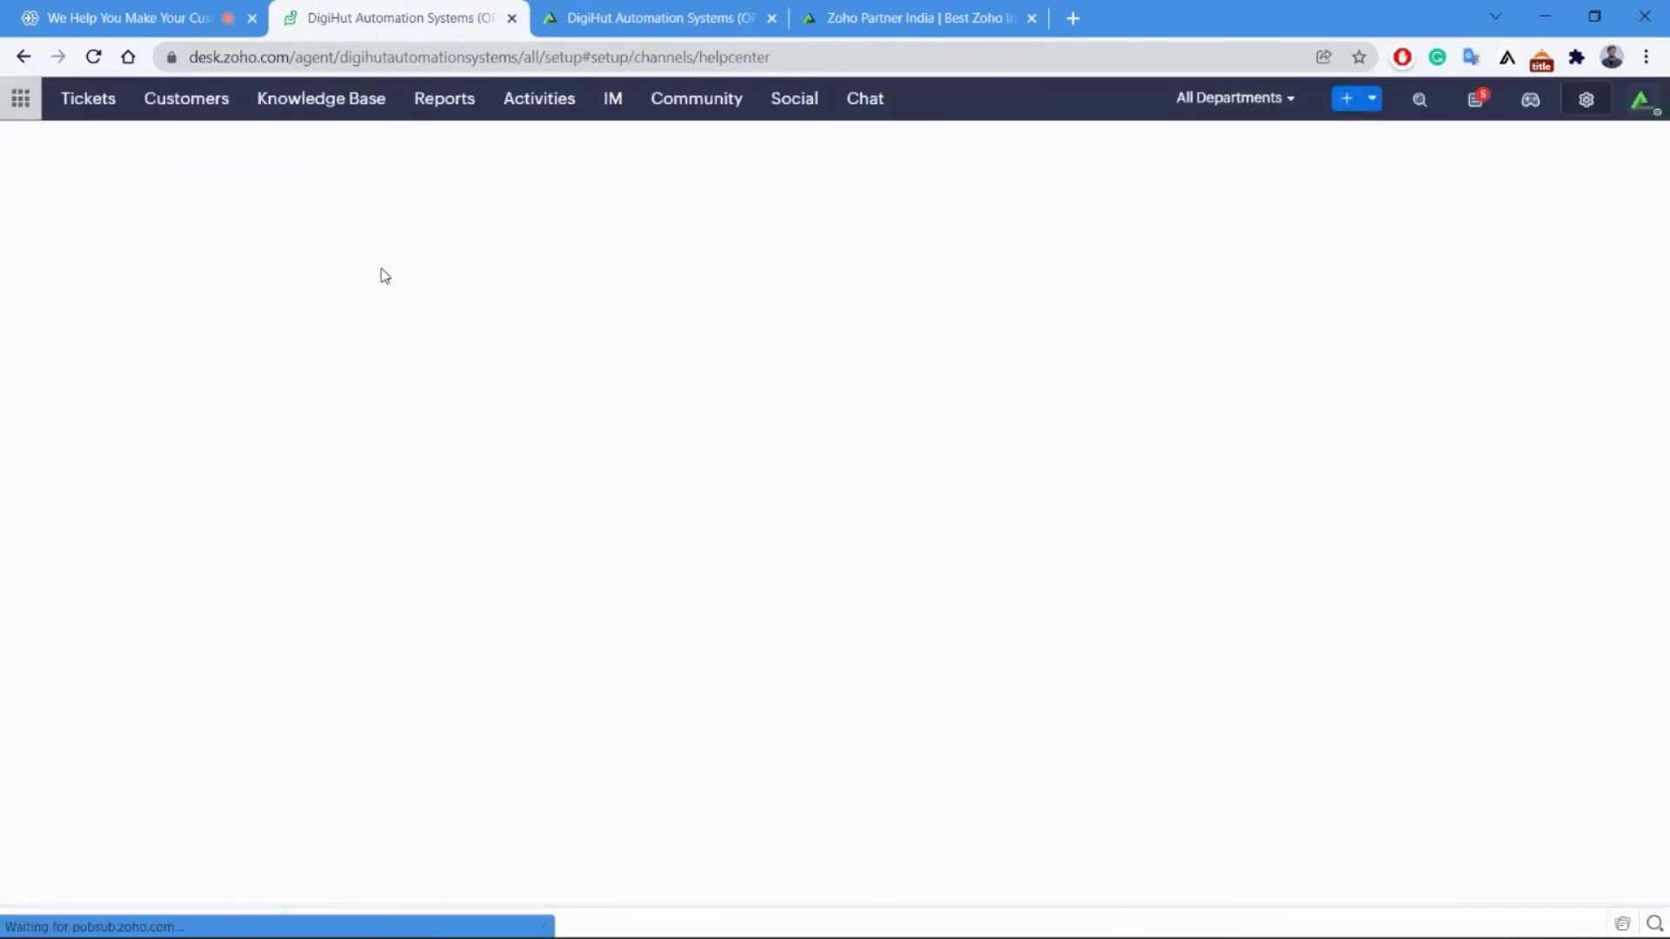
Wait for the Help Centers page listing DigiHut Automation Systems to load, checking the portal tab meanwhile.
{"action": "left_click", "coordinate": [648, 18]}
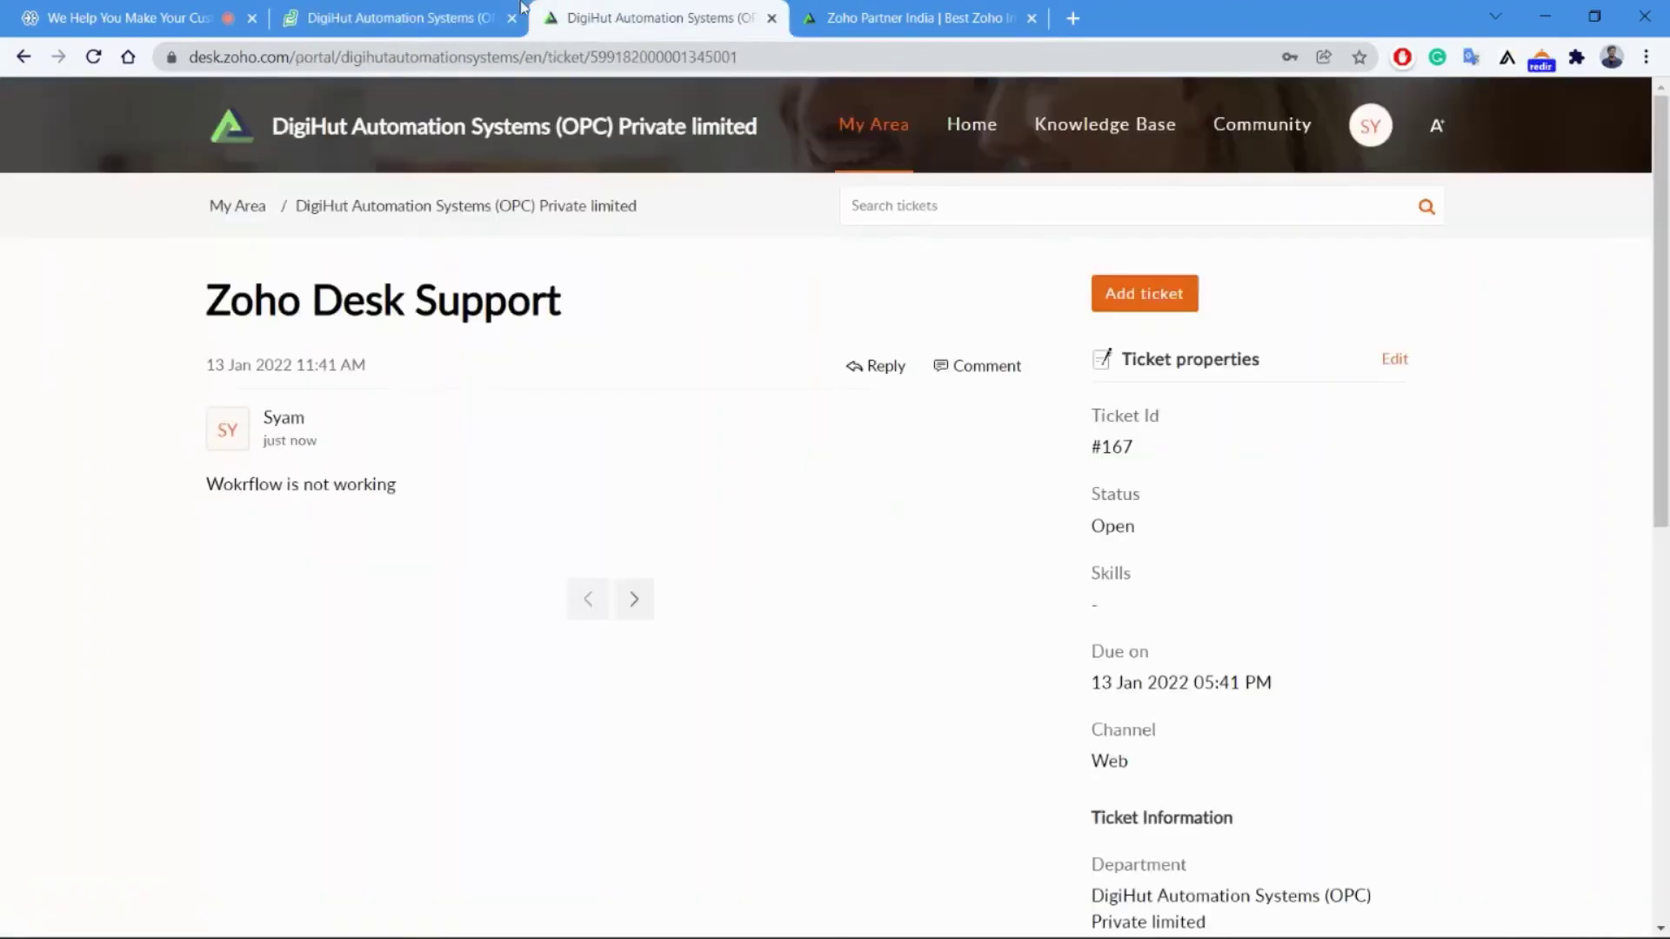
{"action": "left_click", "coordinate": [444, 9]}
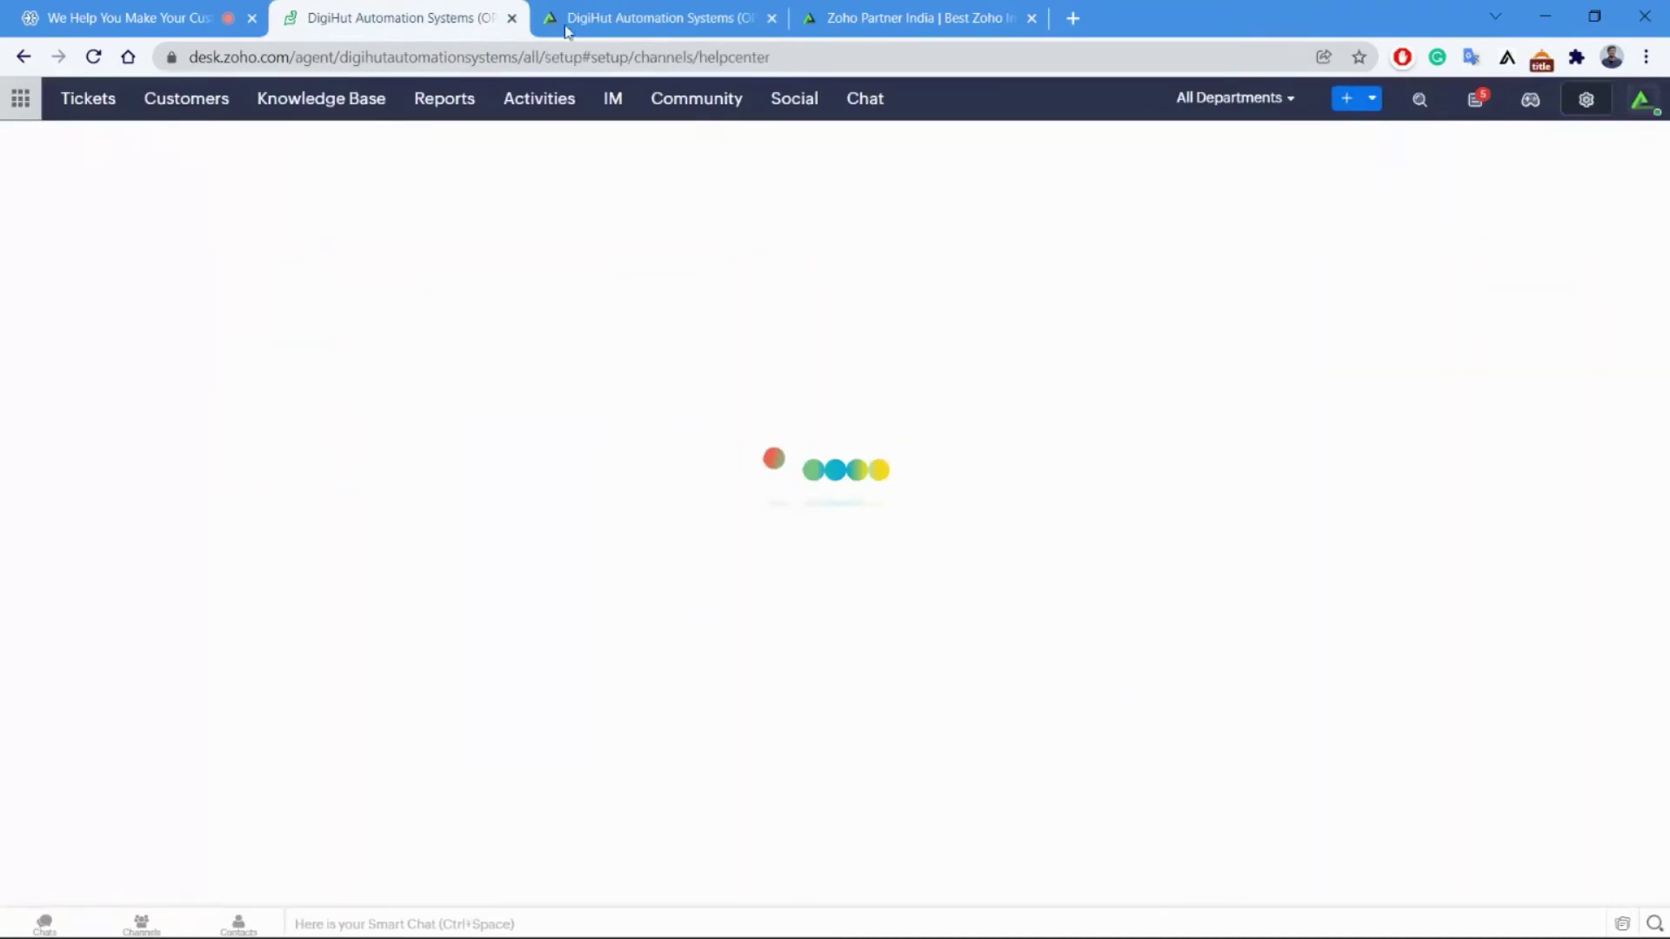
{"action": "left_click", "coordinate": [623, 26]}
{"action": "left_click", "coordinate": [420, 9]}
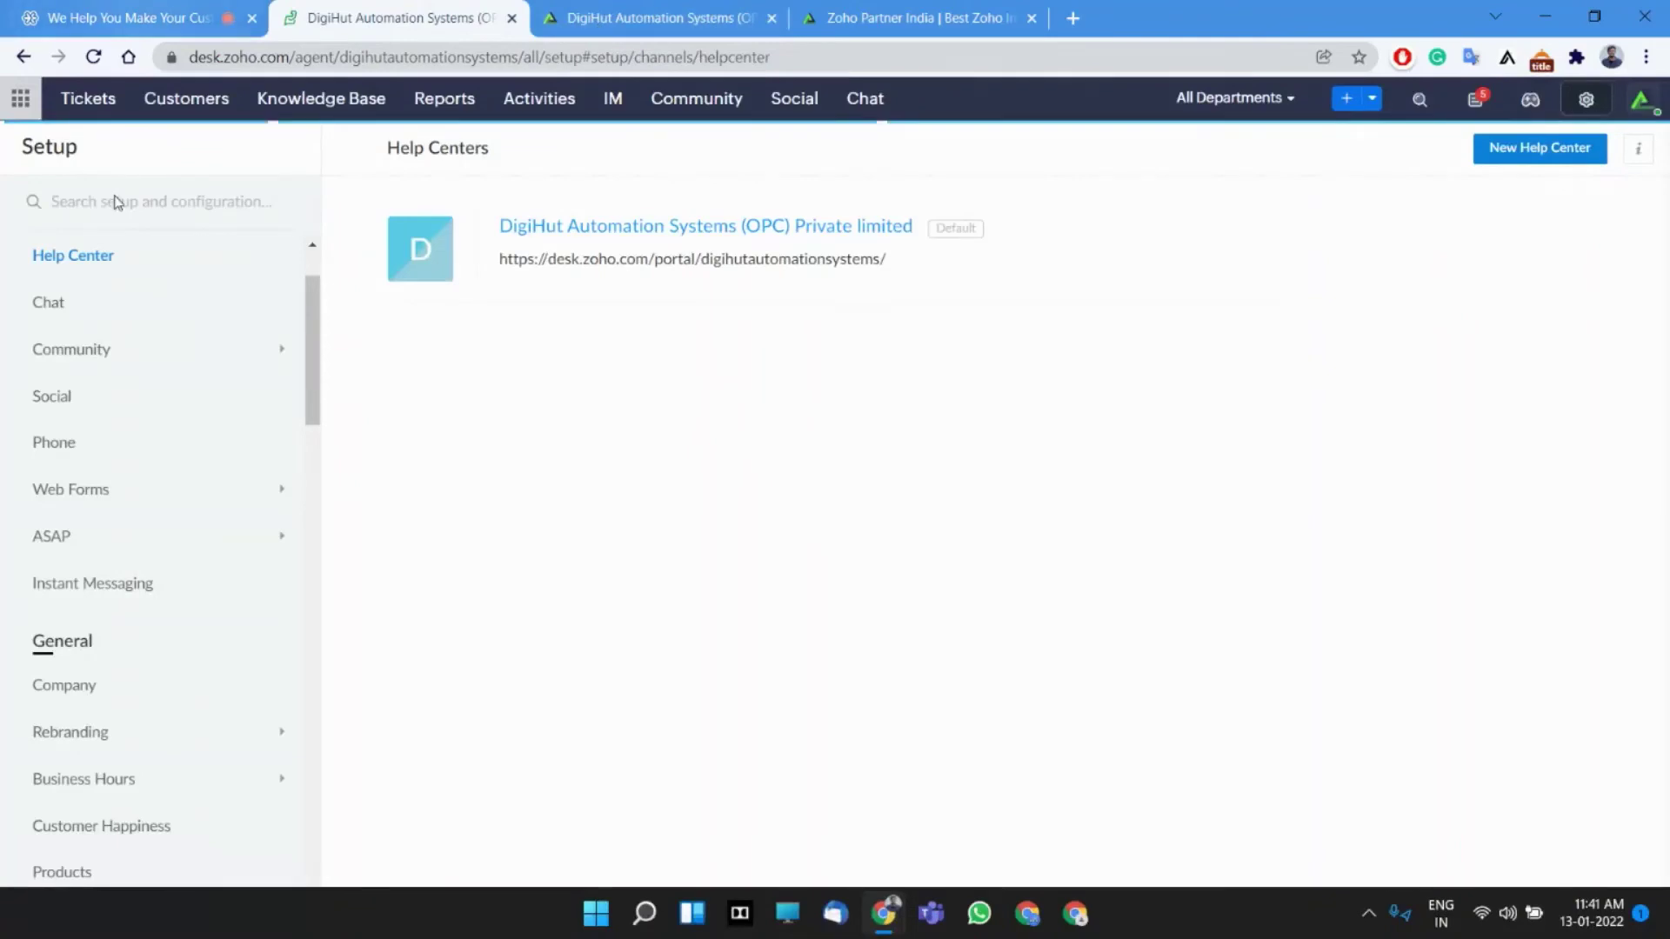
{"action": "left_click", "coordinate": [635, 17]}
{"action": "left_click", "coordinate": [503, 19]}
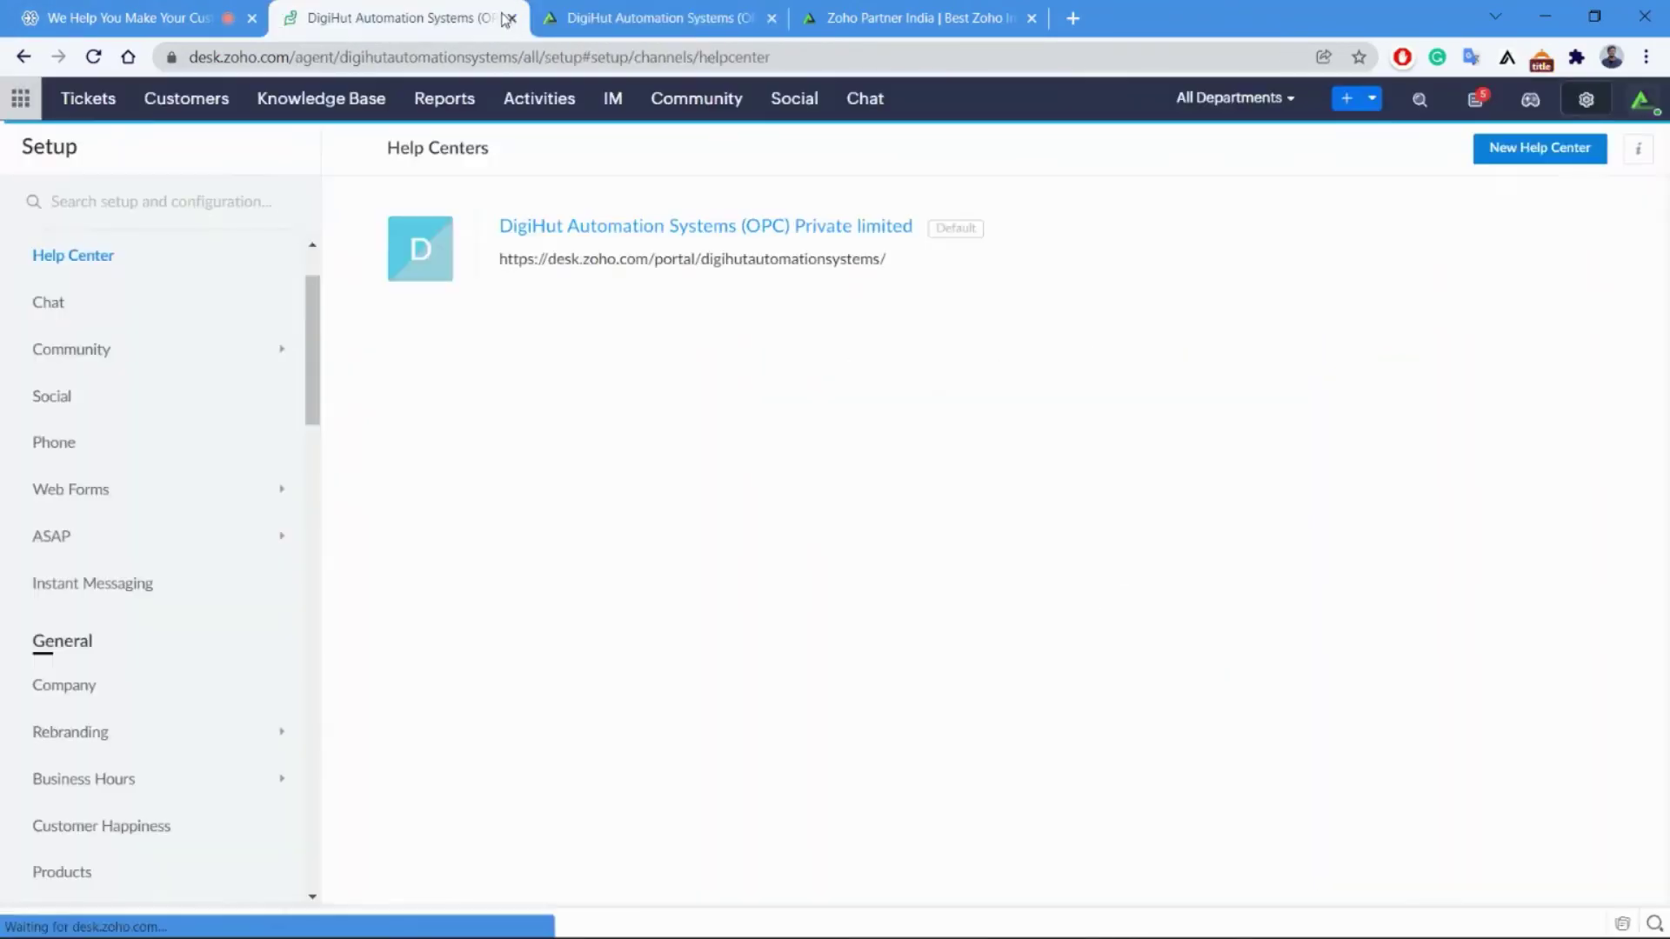
Open the ASAP Web add-on list and glance at the DigiHut company website.
{"action": "left_click", "coordinate": [110, 544]}
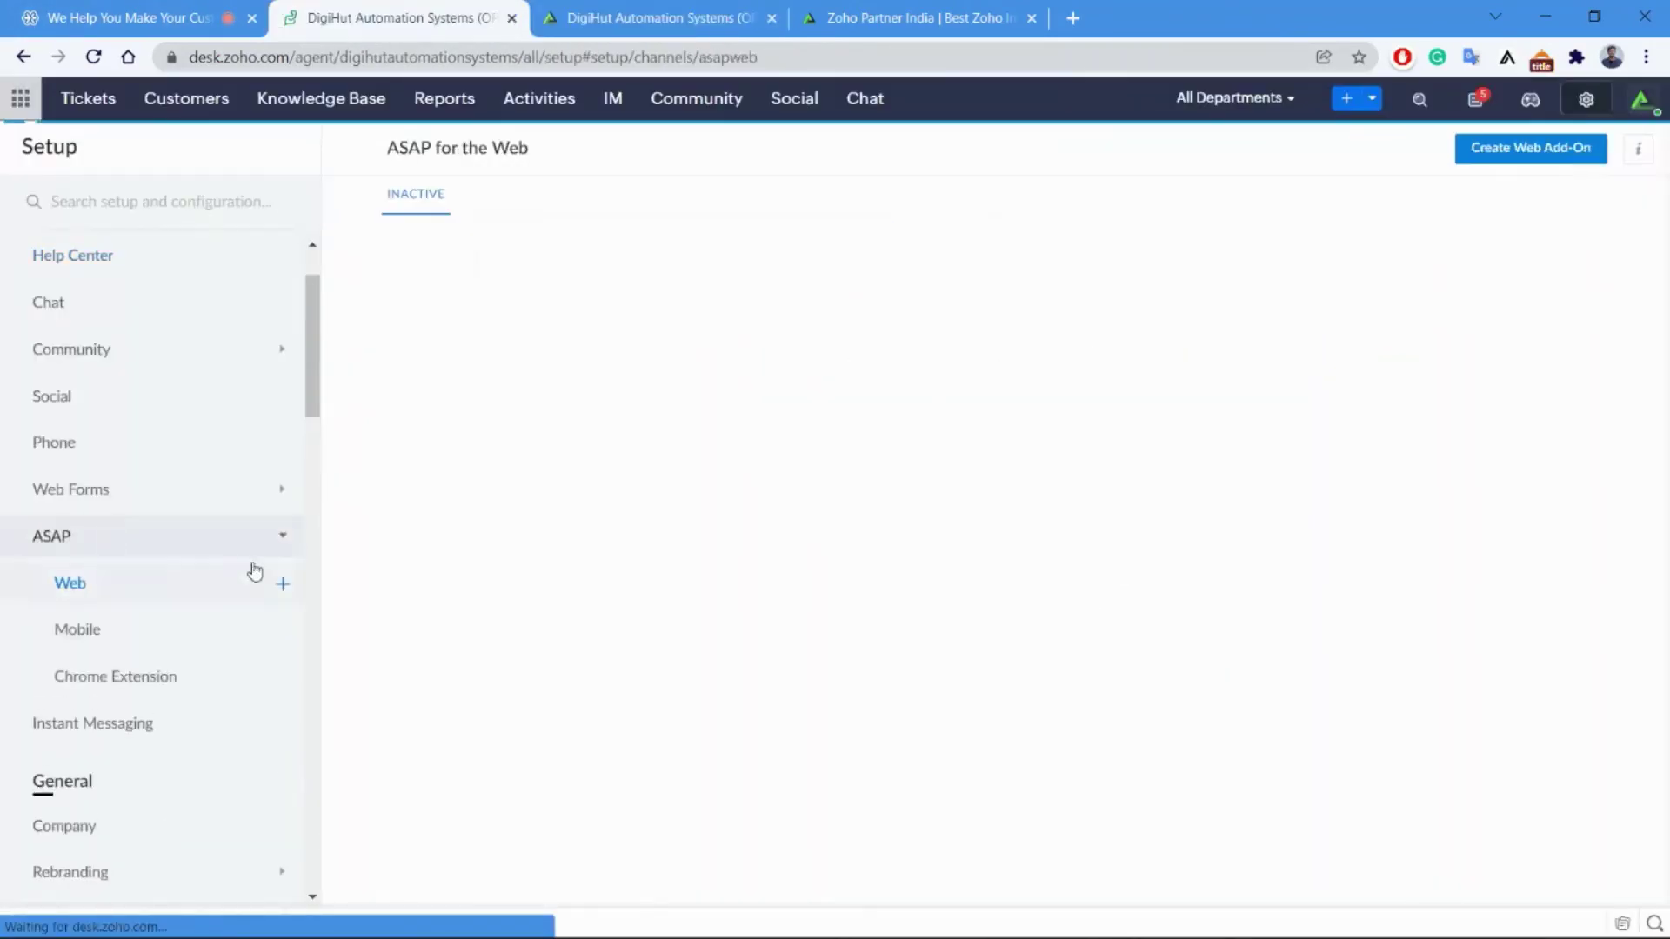
{"action": "left_click", "coordinate": [93, 591]}
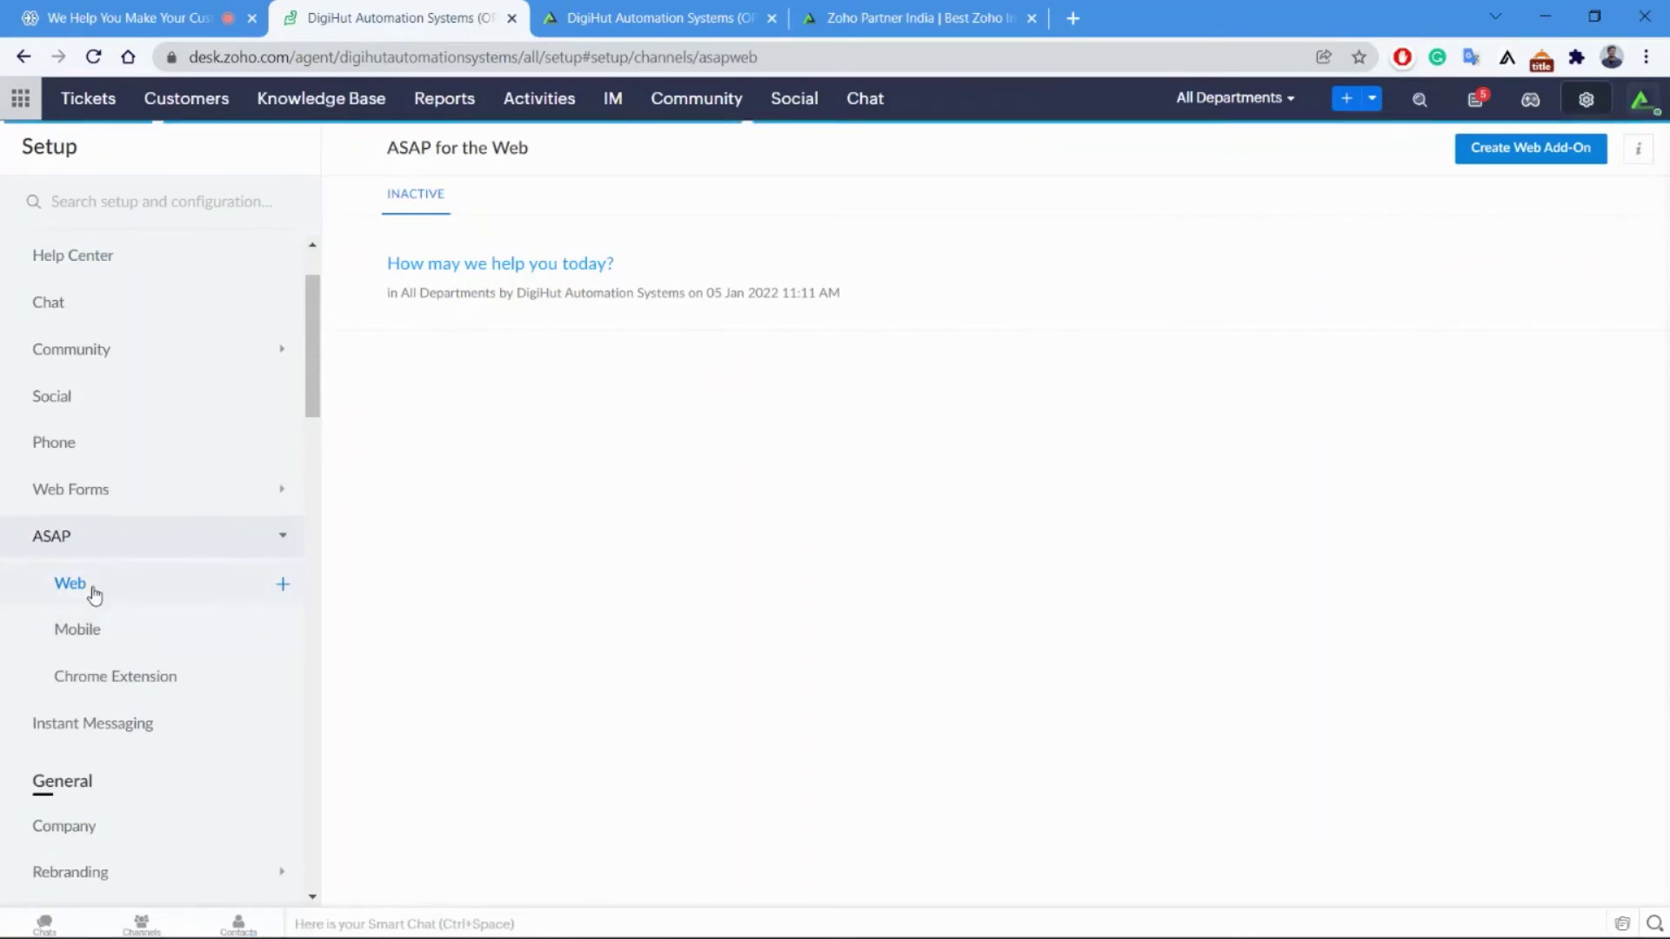
{"action": "left_click", "coordinate": [670, 17]}
{"action": "left_click", "coordinate": [909, 17]}
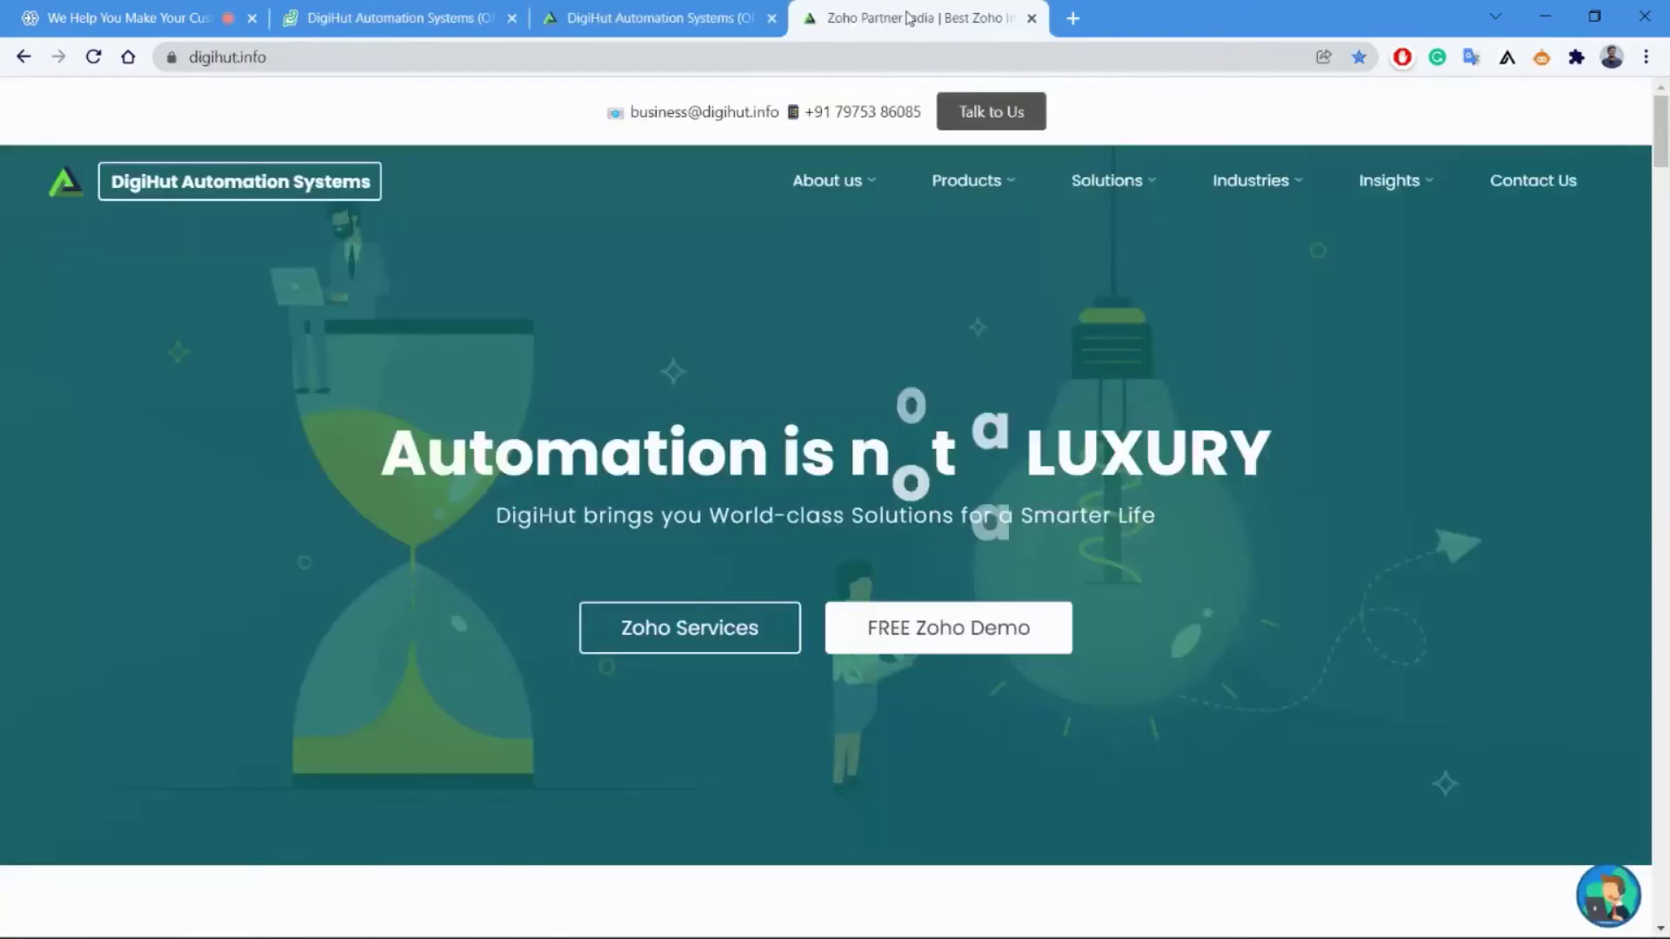
{"action": "scroll", "coordinate": [1439, 343], "scroll_direction": "down", "scroll_amount": 5}
{"action": "scroll", "coordinate": [1230, 319], "scroll_direction": "up", "scroll_amount": 5}
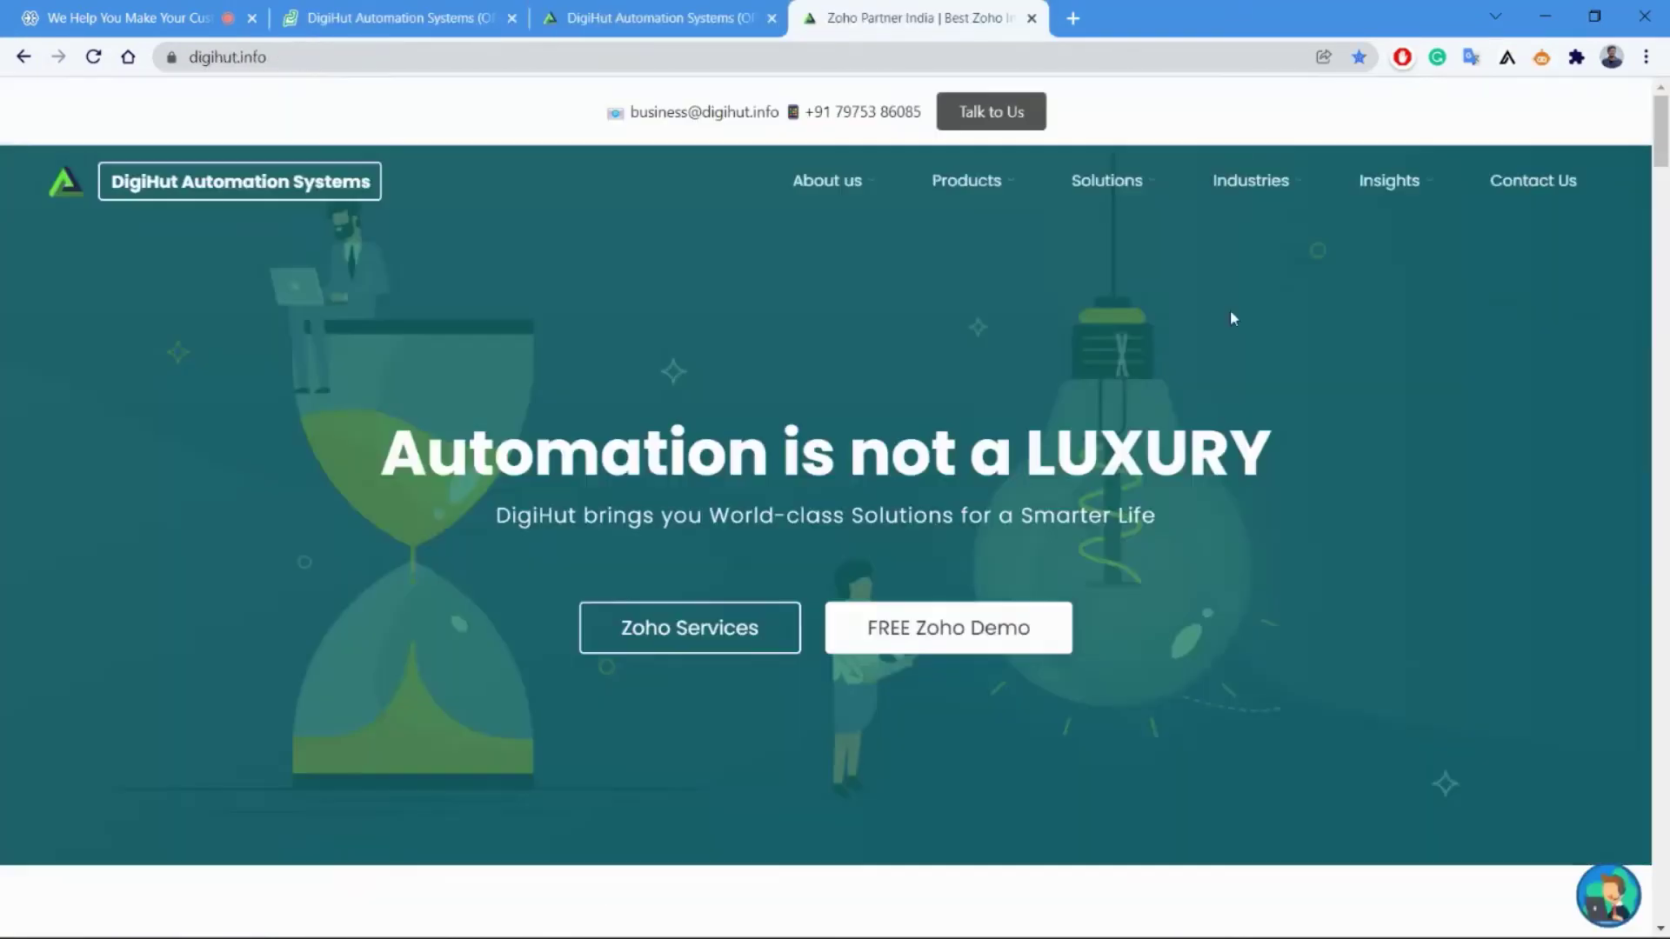
{"action": "left_click", "coordinate": [612, 8]}
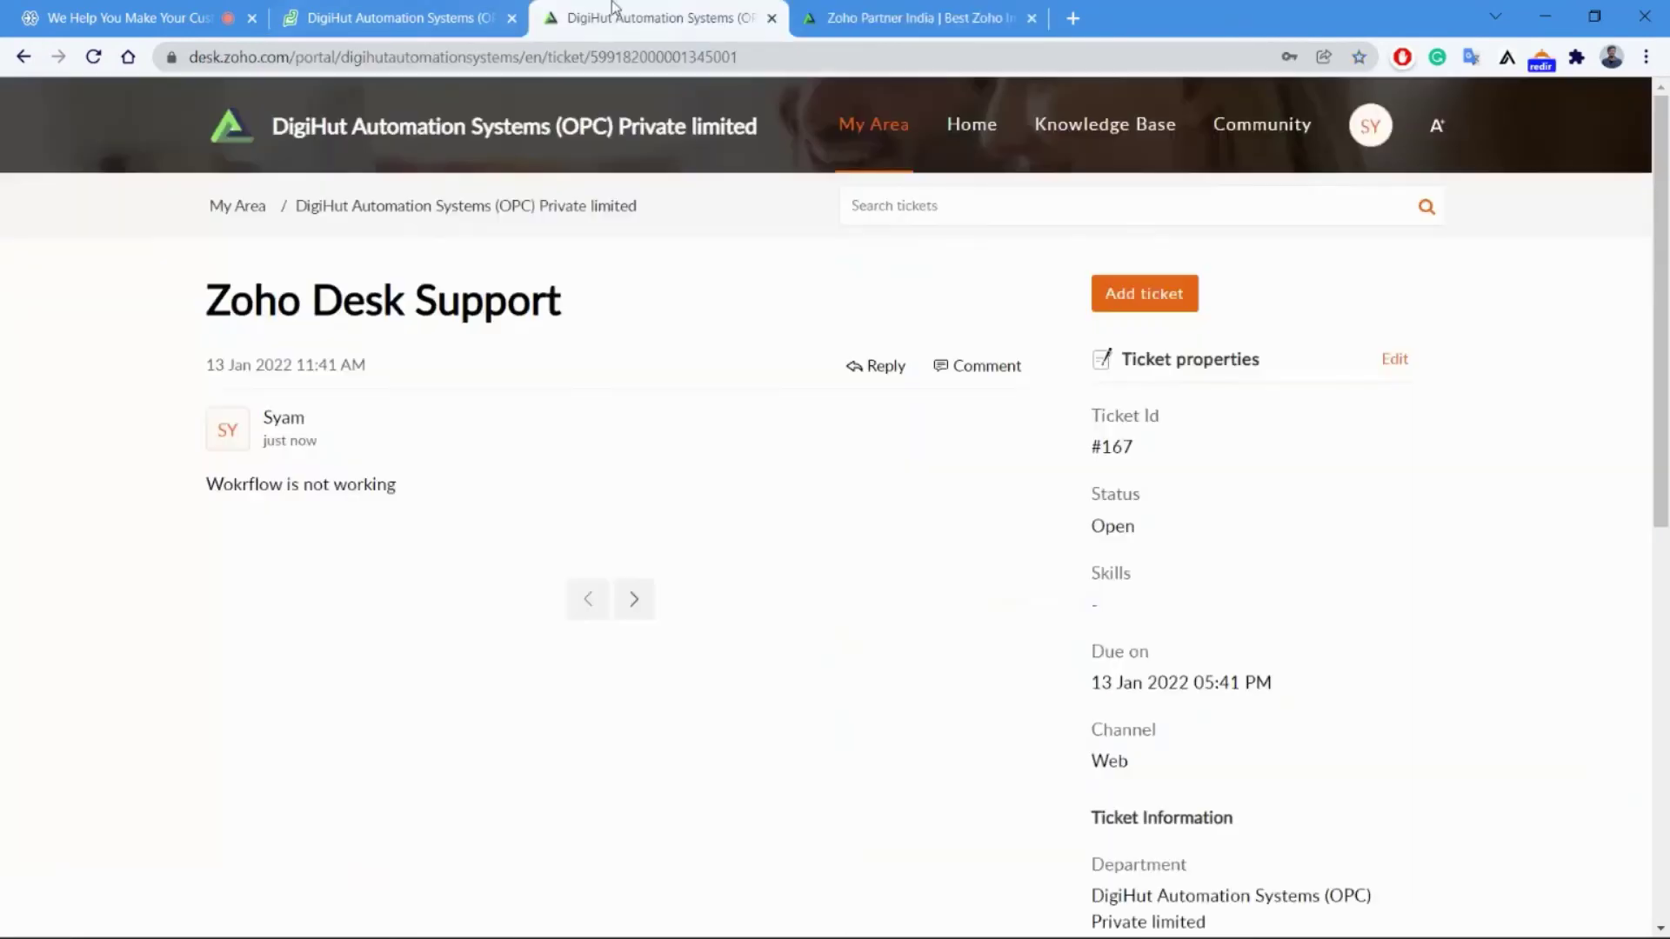
{"action": "left_click", "coordinate": [374, 12]}
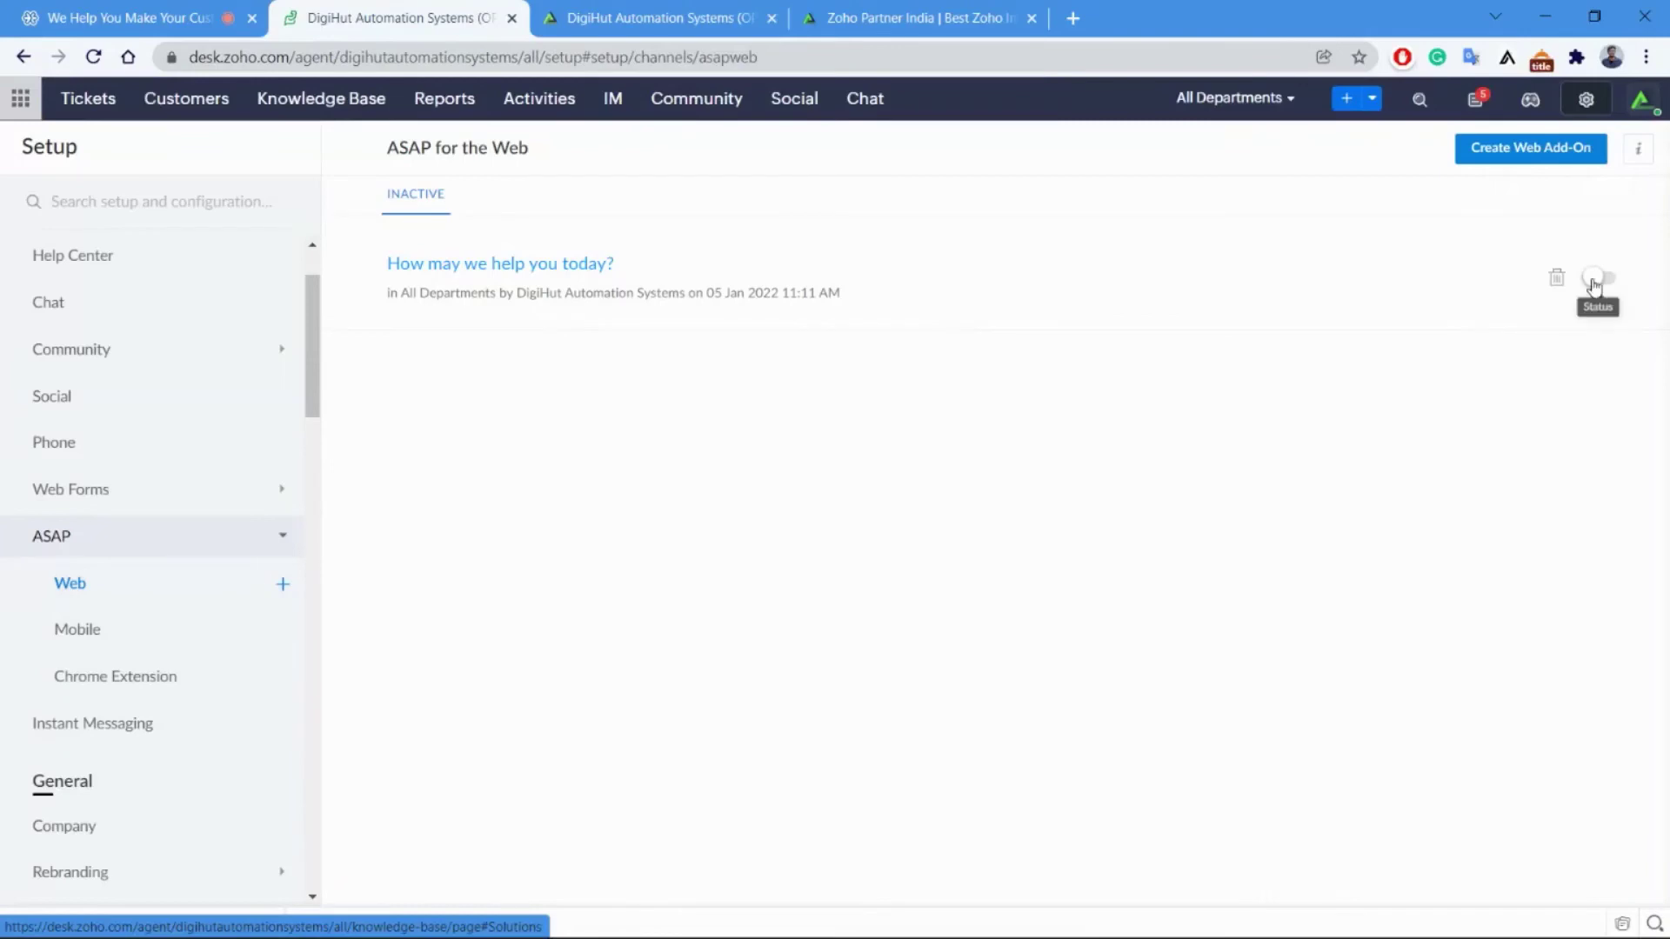
Activate the 'How may we help you today?' add-on, then check the Mobile ASAP settings.
{"action": "left_click", "coordinate": [1601, 279]}
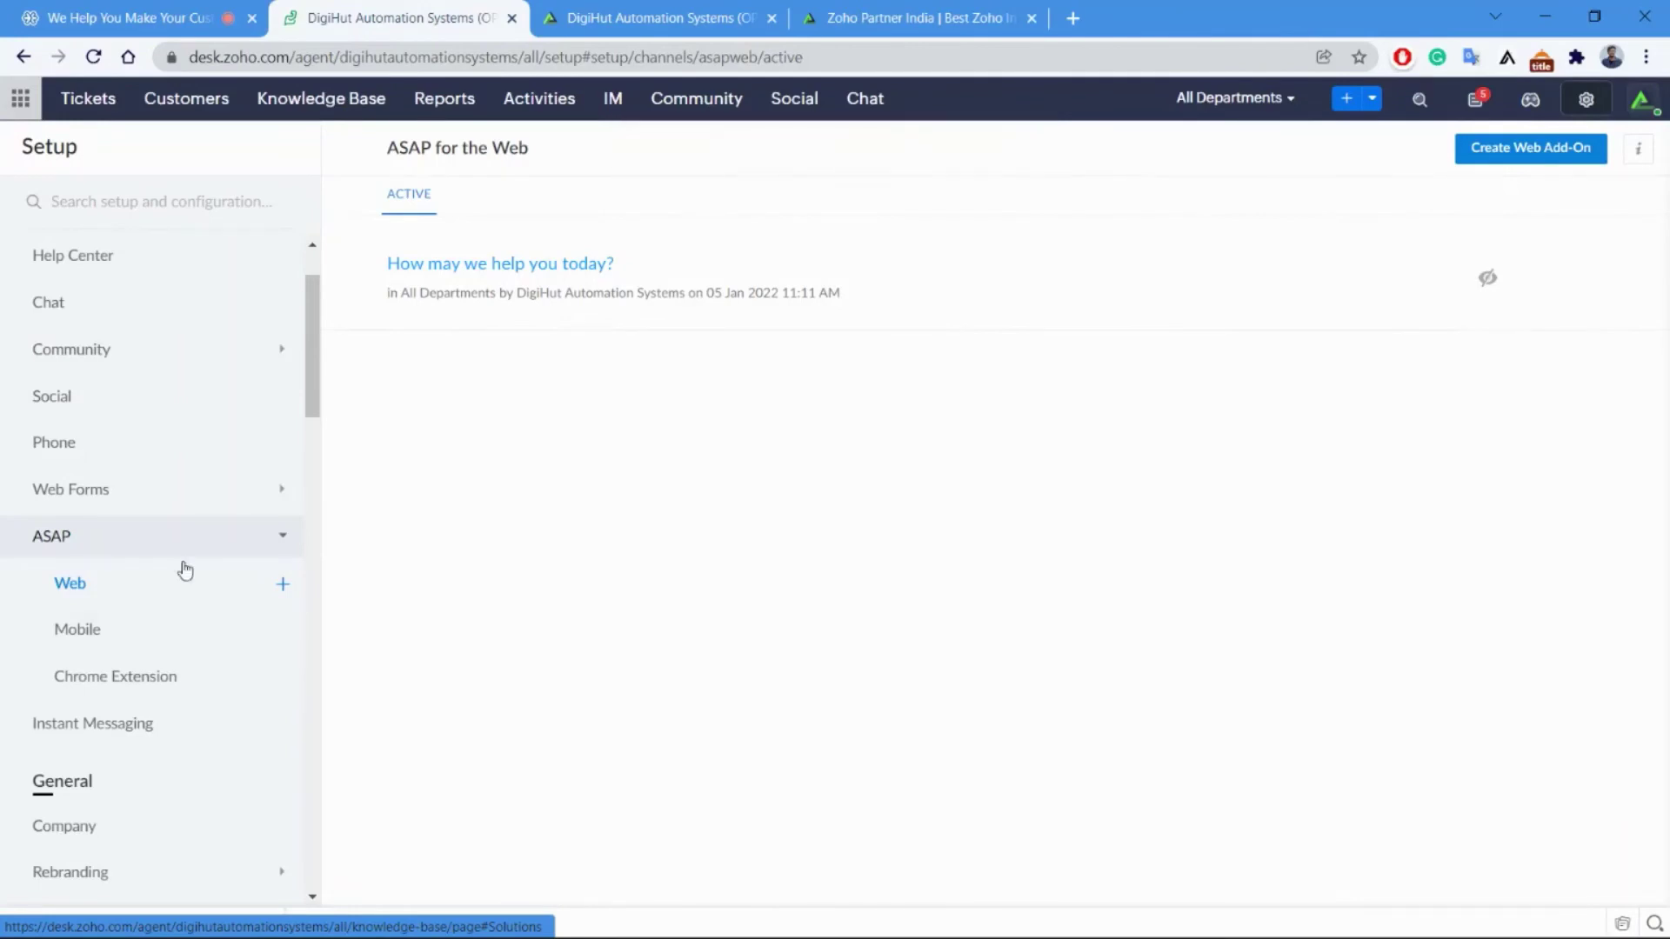
{"action": "left_click", "coordinate": [145, 648]}
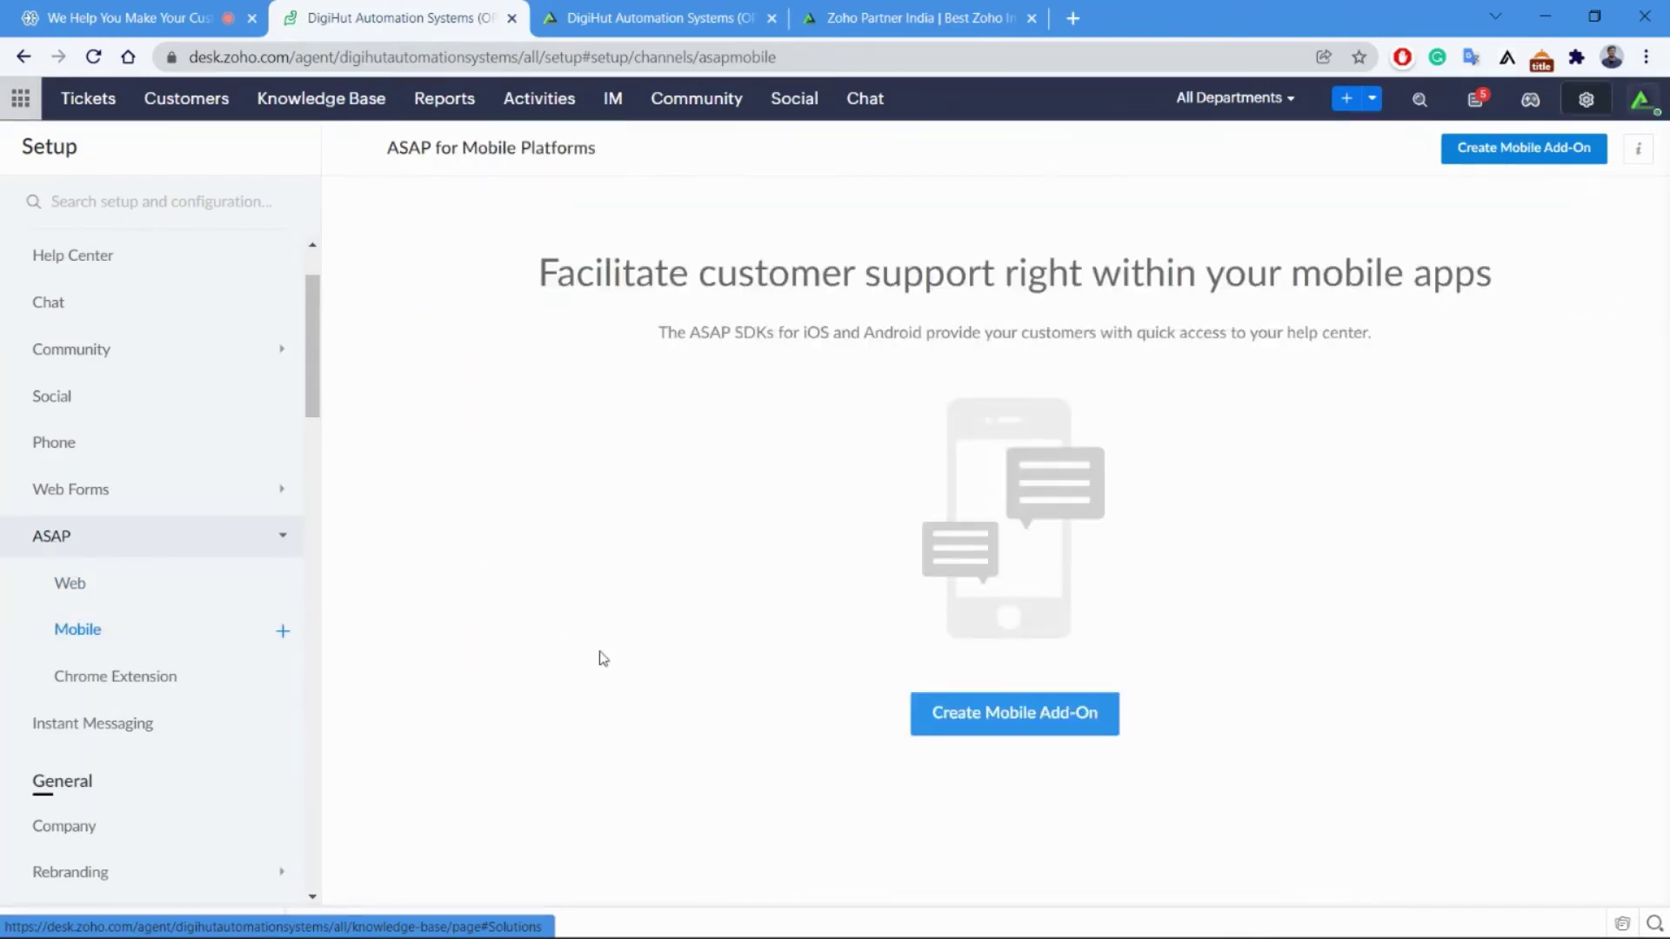
{"action": "left_click", "coordinate": [127, 584]}
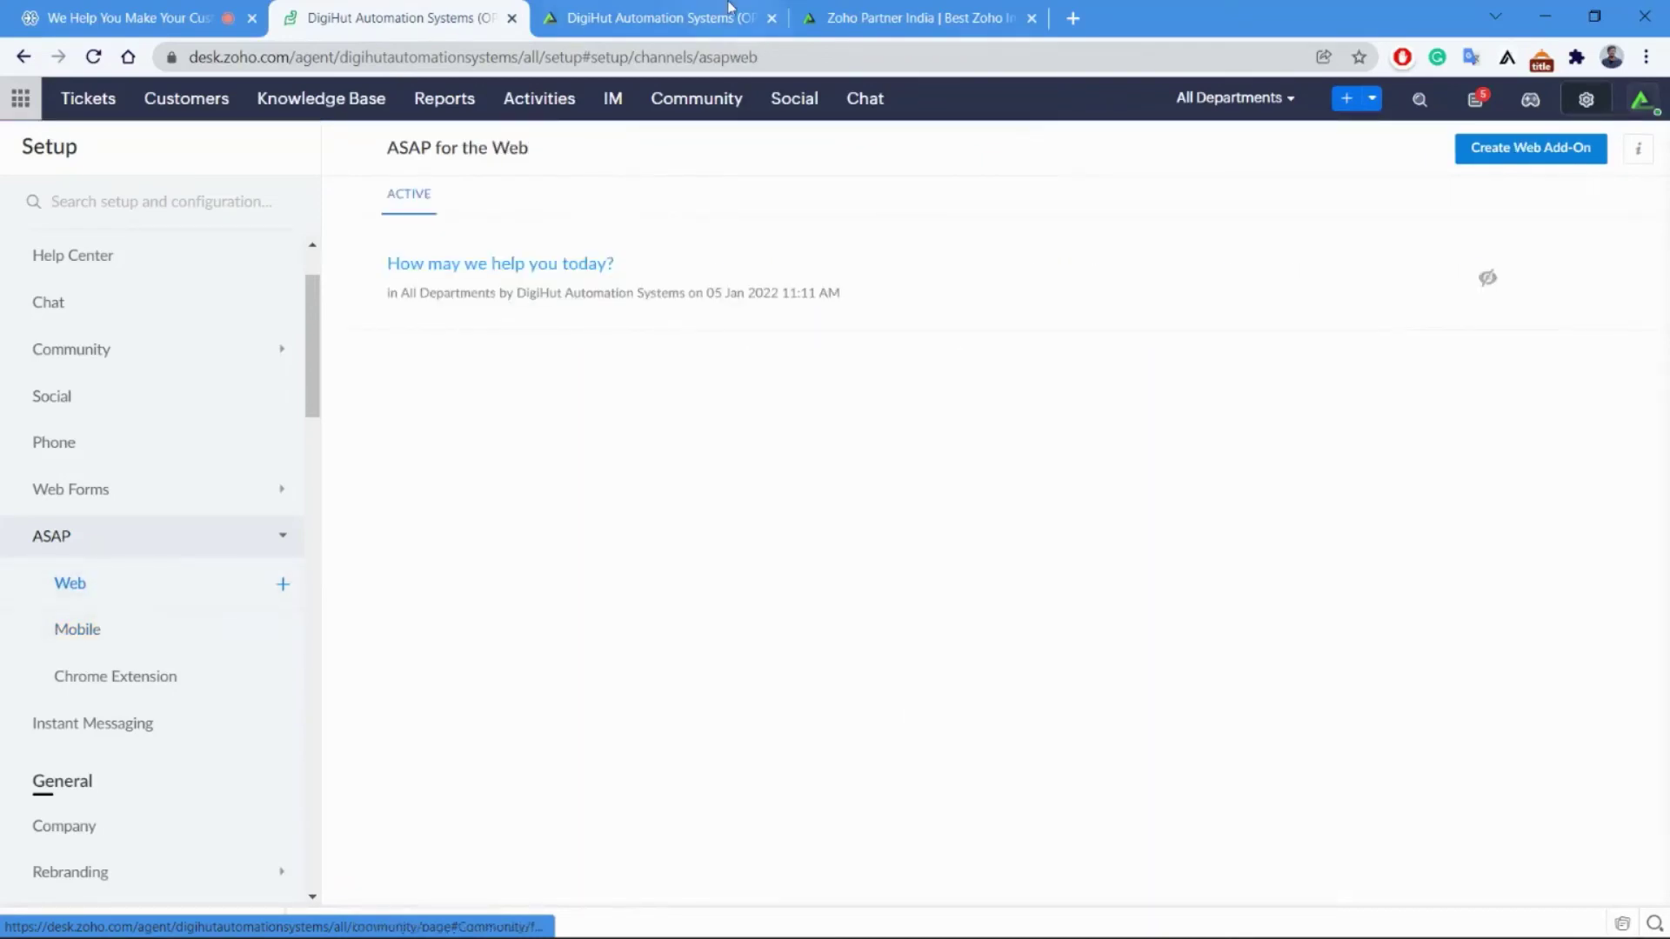
{"action": "left_click", "coordinate": [857, 18]}
Reload the DigiHut website and open the help widget's knowledge base and Add Ticket form.
{"action": "left_click", "coordinate": [98, 60]}
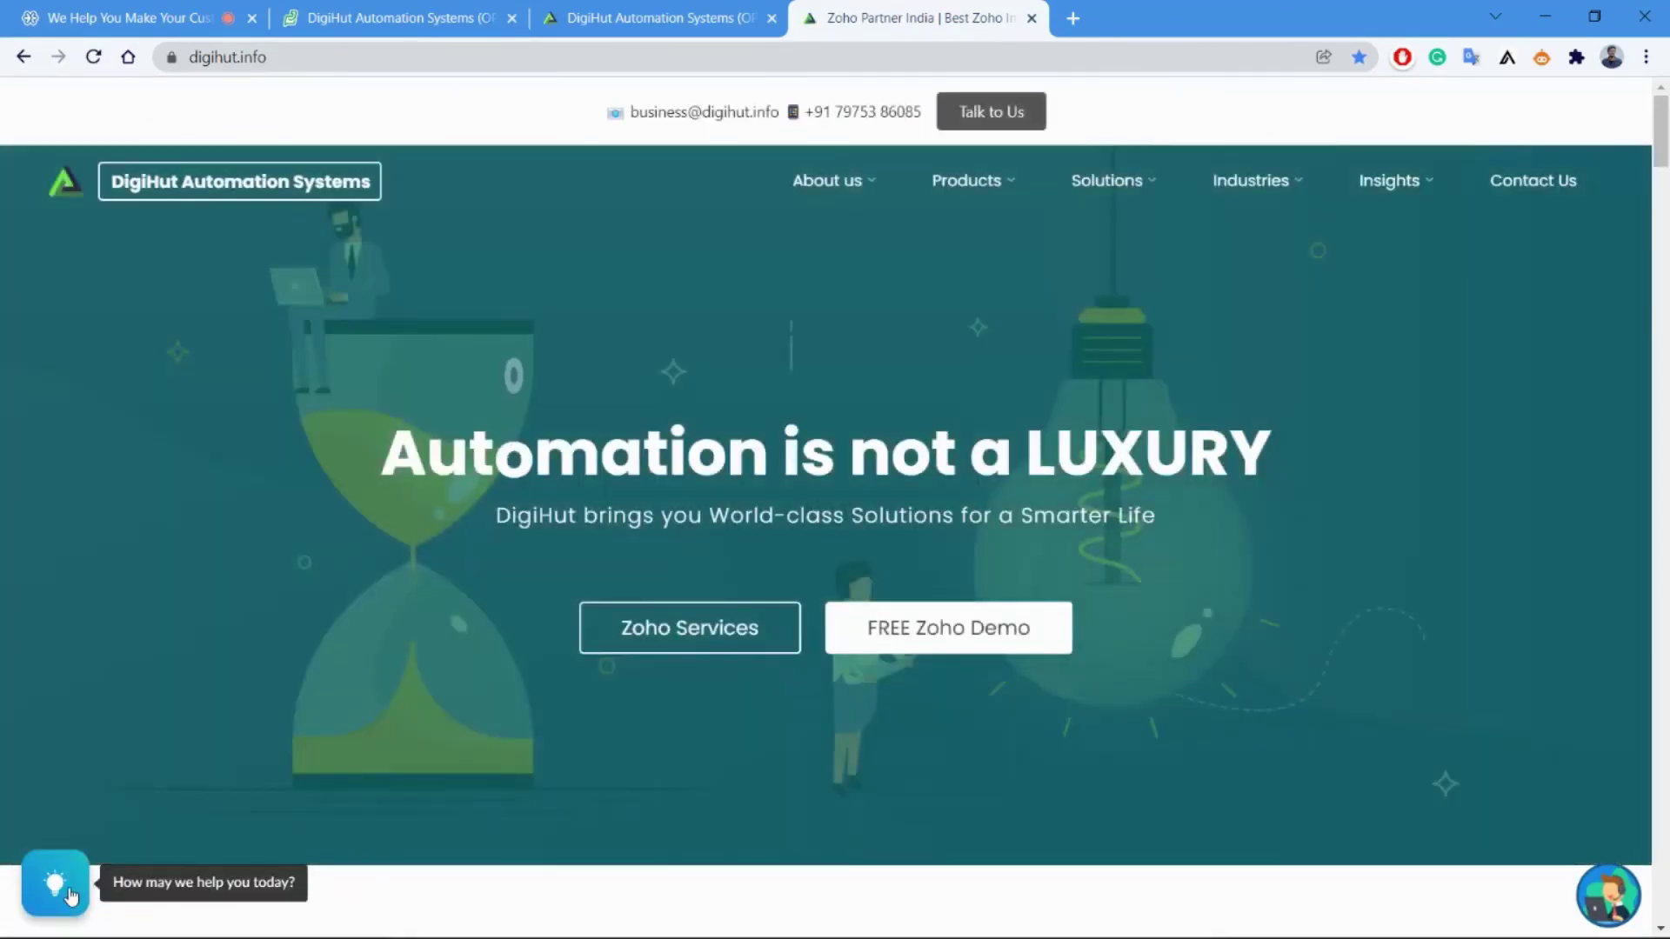
{"action": "left_click", "coordinate": [72, 896]}
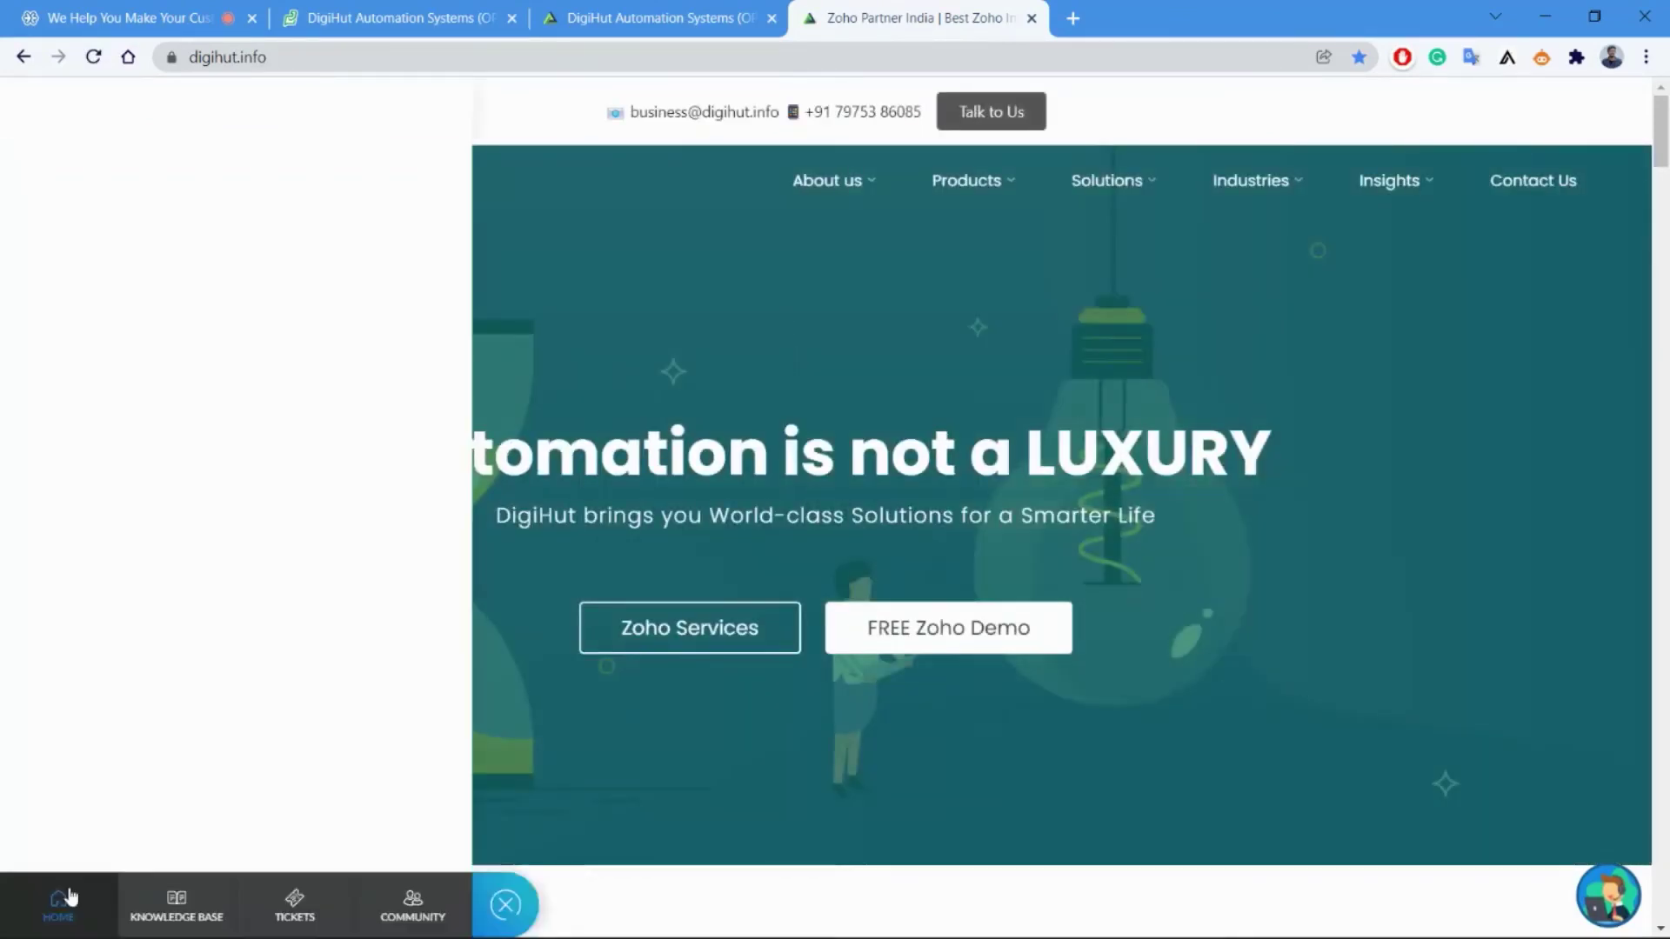
{"action": "left_click", "coordinate": [592, 10]}
{"action": "left_click", "coordinate": [933, 12]}
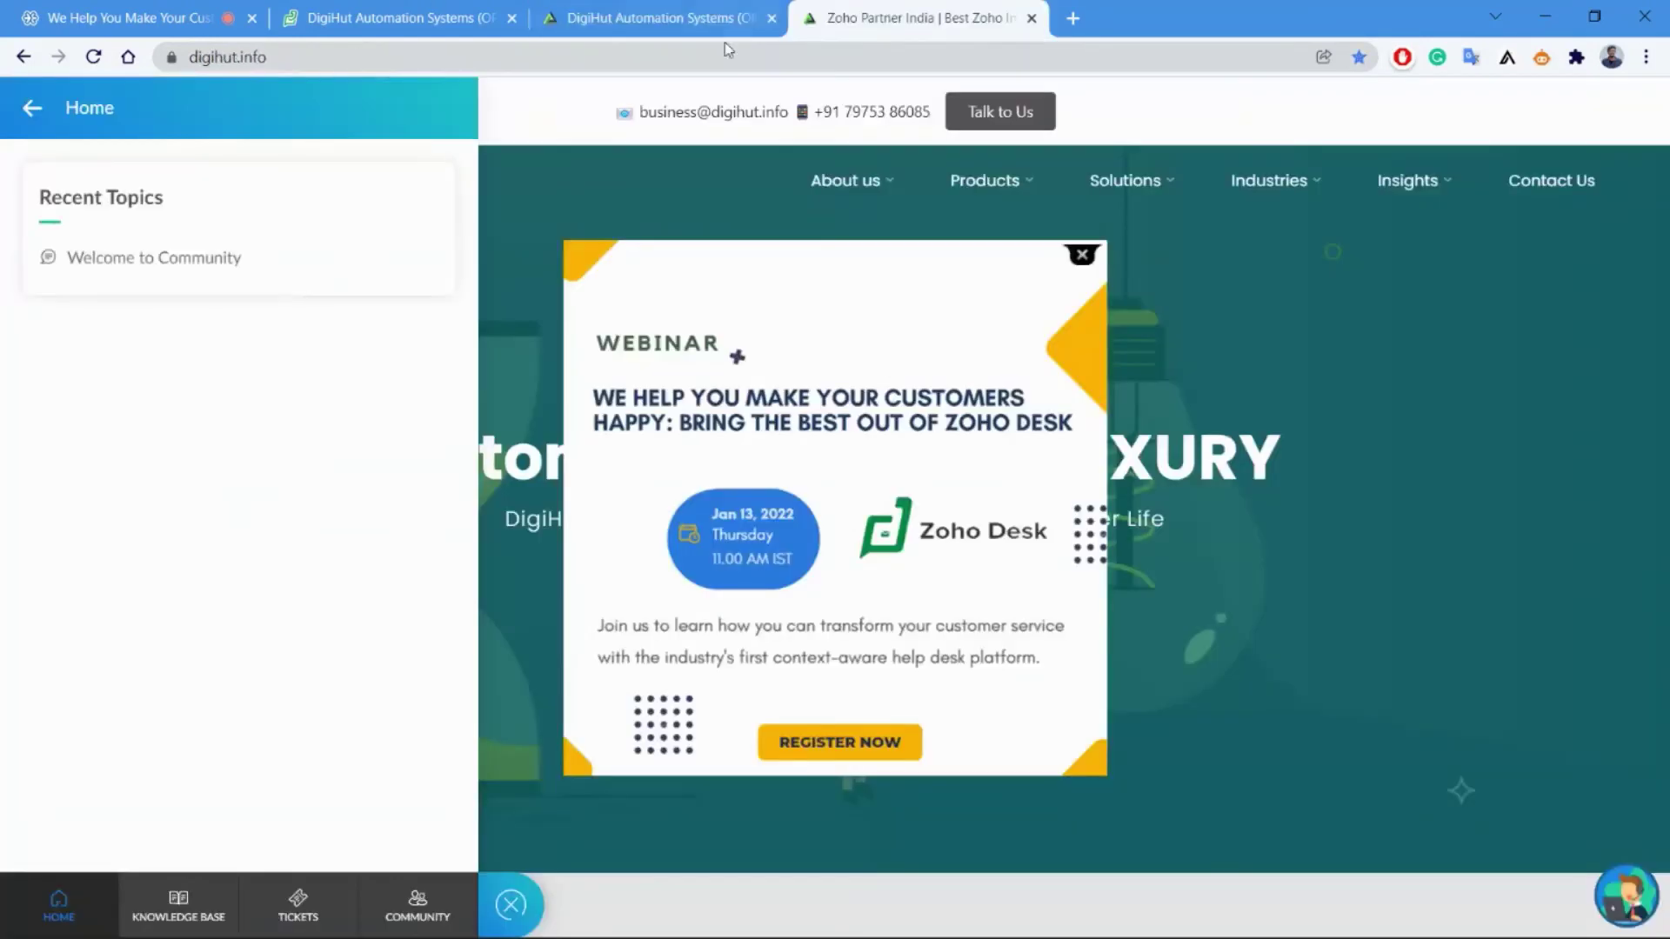
{"action": "left_click", "coordinate": [205, 904]}
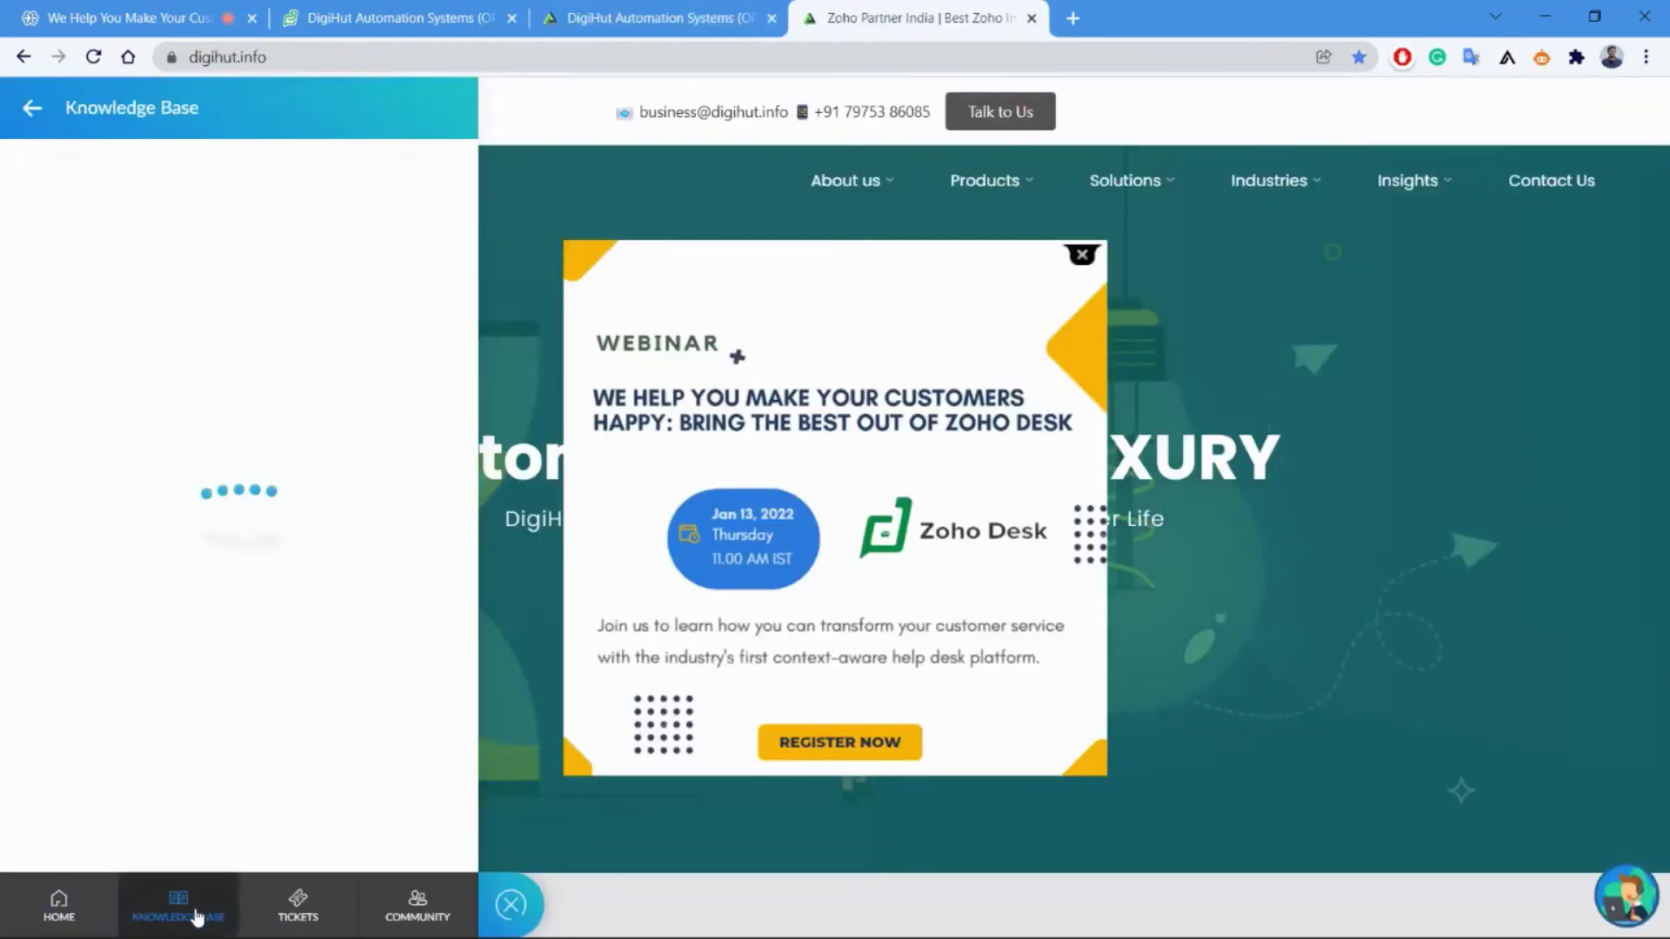
{"action": "left_click", "coordinate": [69, 909]}
{"action": "left_click", "coordinate": [174, 904]}
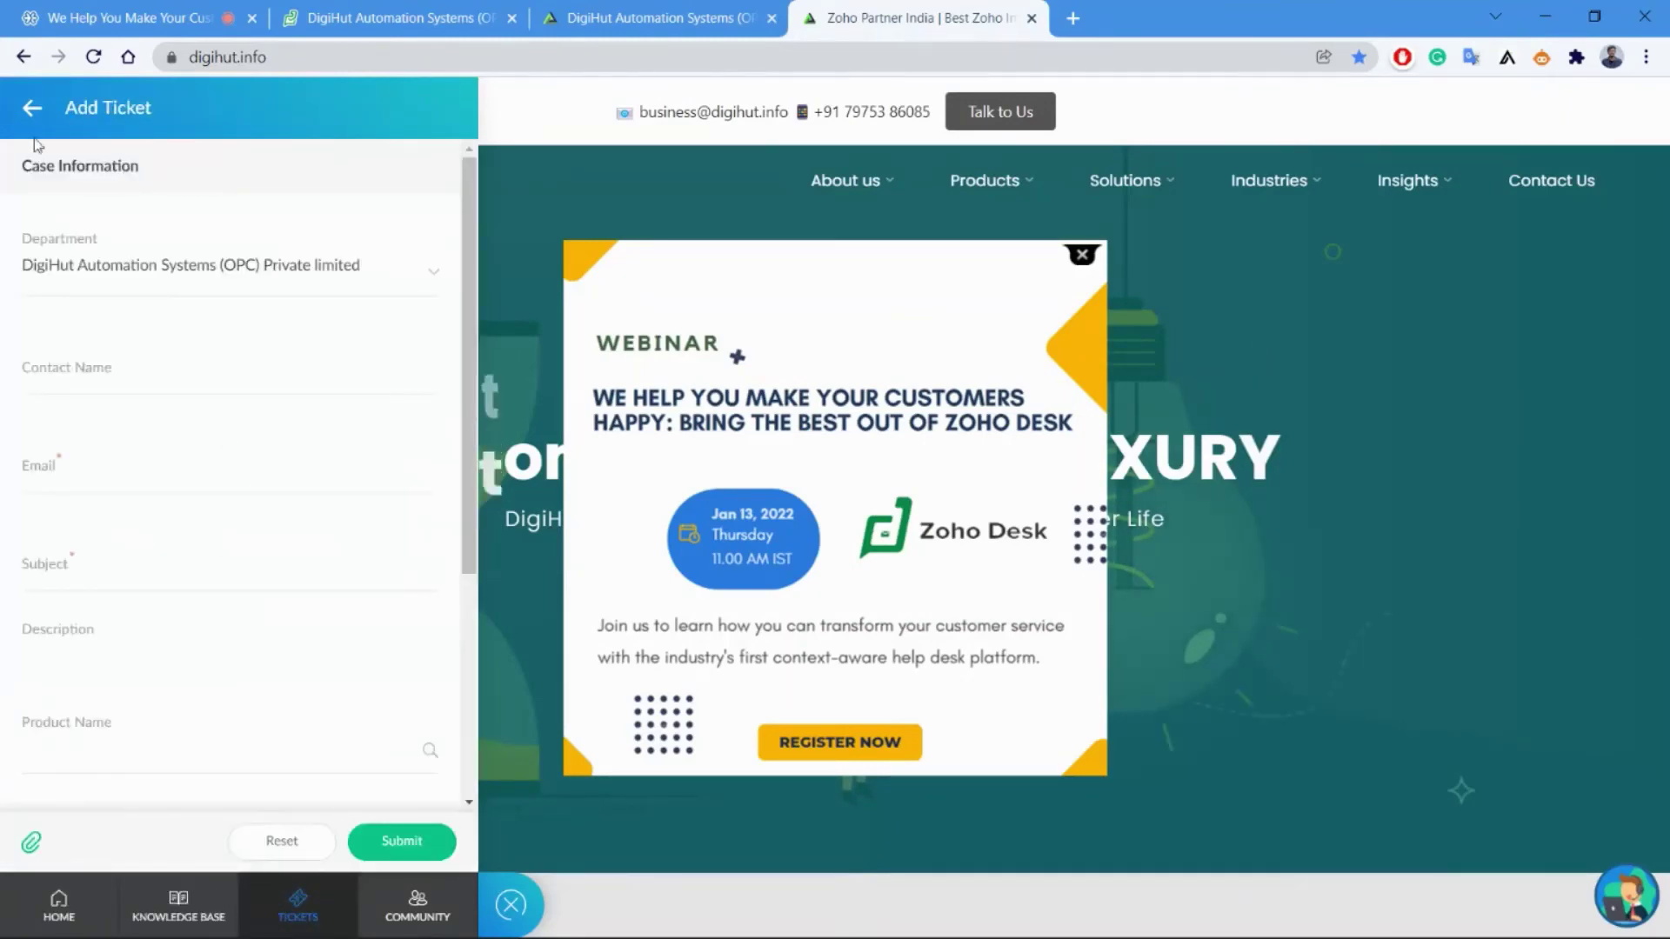
{"action": "scroll", "coordinate": [112, 429], "scroll_direction": "down", "scroll_amount": 3}
{"action": "scroll", "coordinate": [81, 298], "scroll_direction": "up", "scroll_amount": 3}
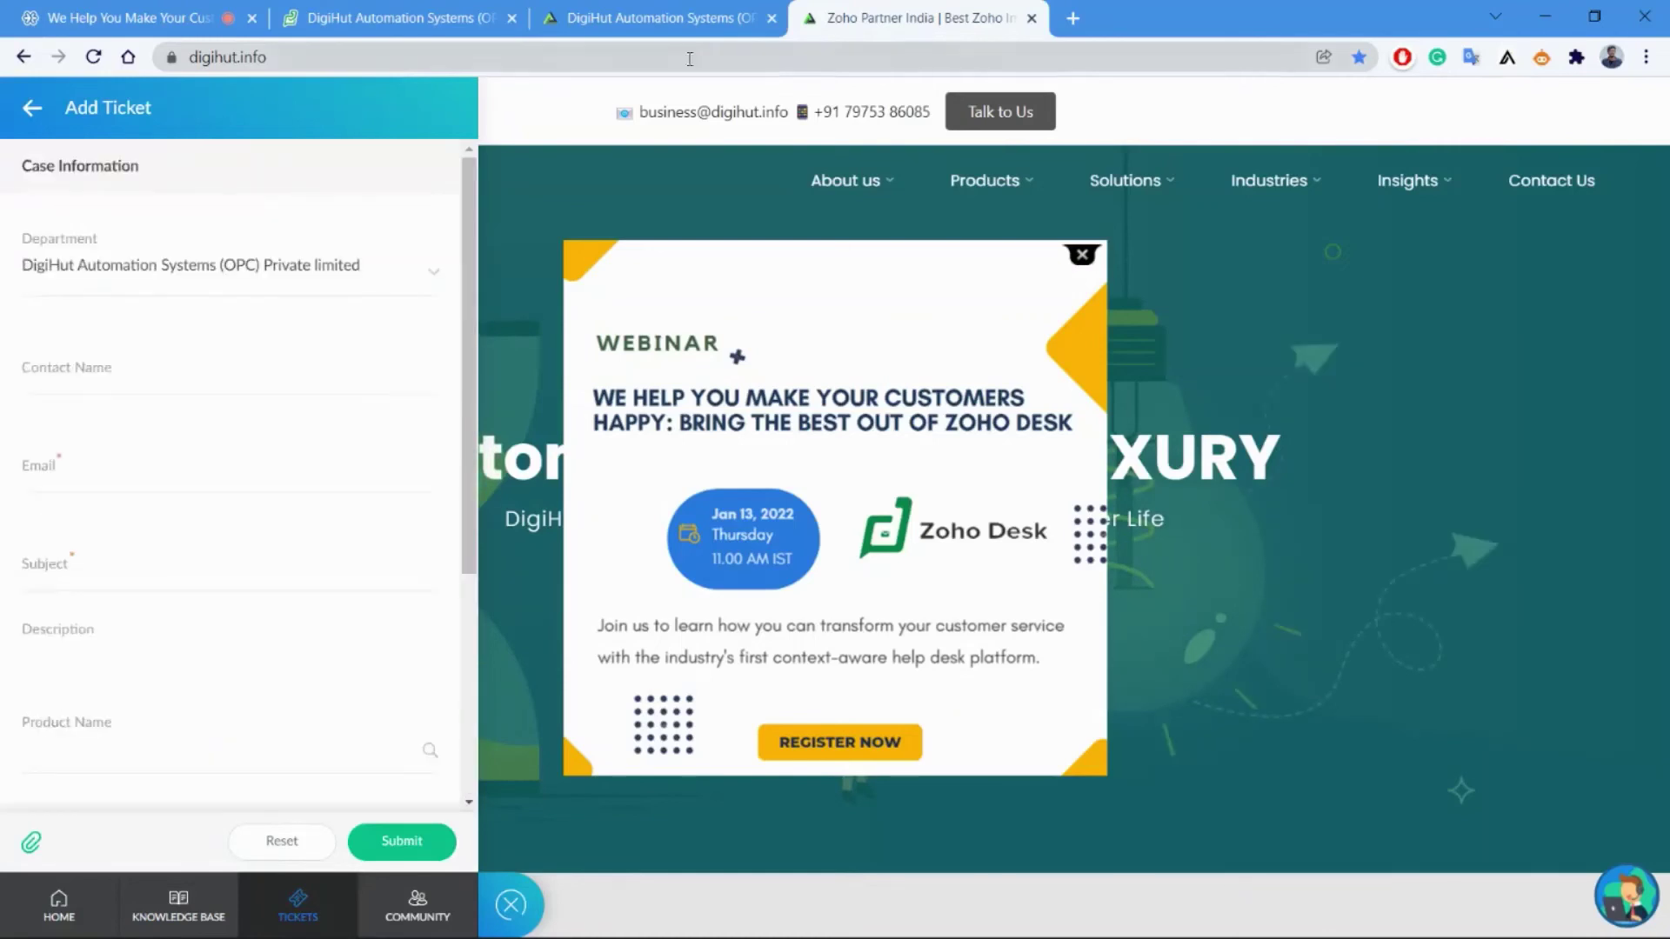
Turn off the 'How may we help you today?' ASAP web add-on.
{"action": "left_click", "coordinate": [705, 17]}
{"action": "left_click", "coordinate": [402, 13]}
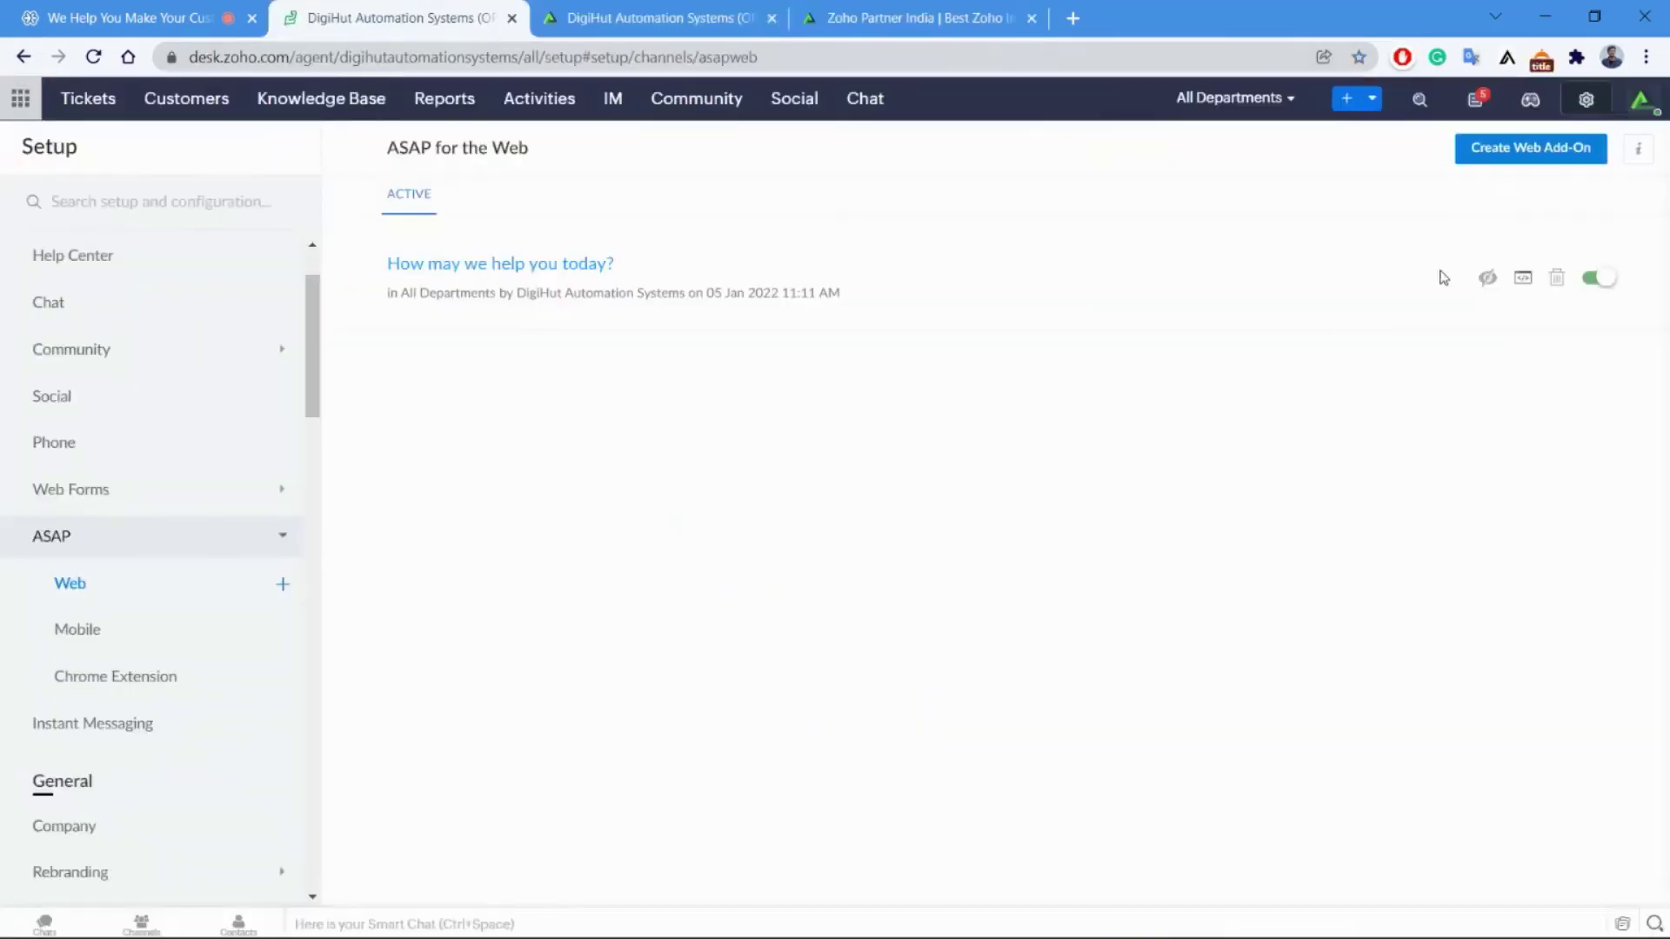
{"action": "left_click", "coordinate": [1601, 284]}
{"action": "left_click", "coordinate": [726, 13]}
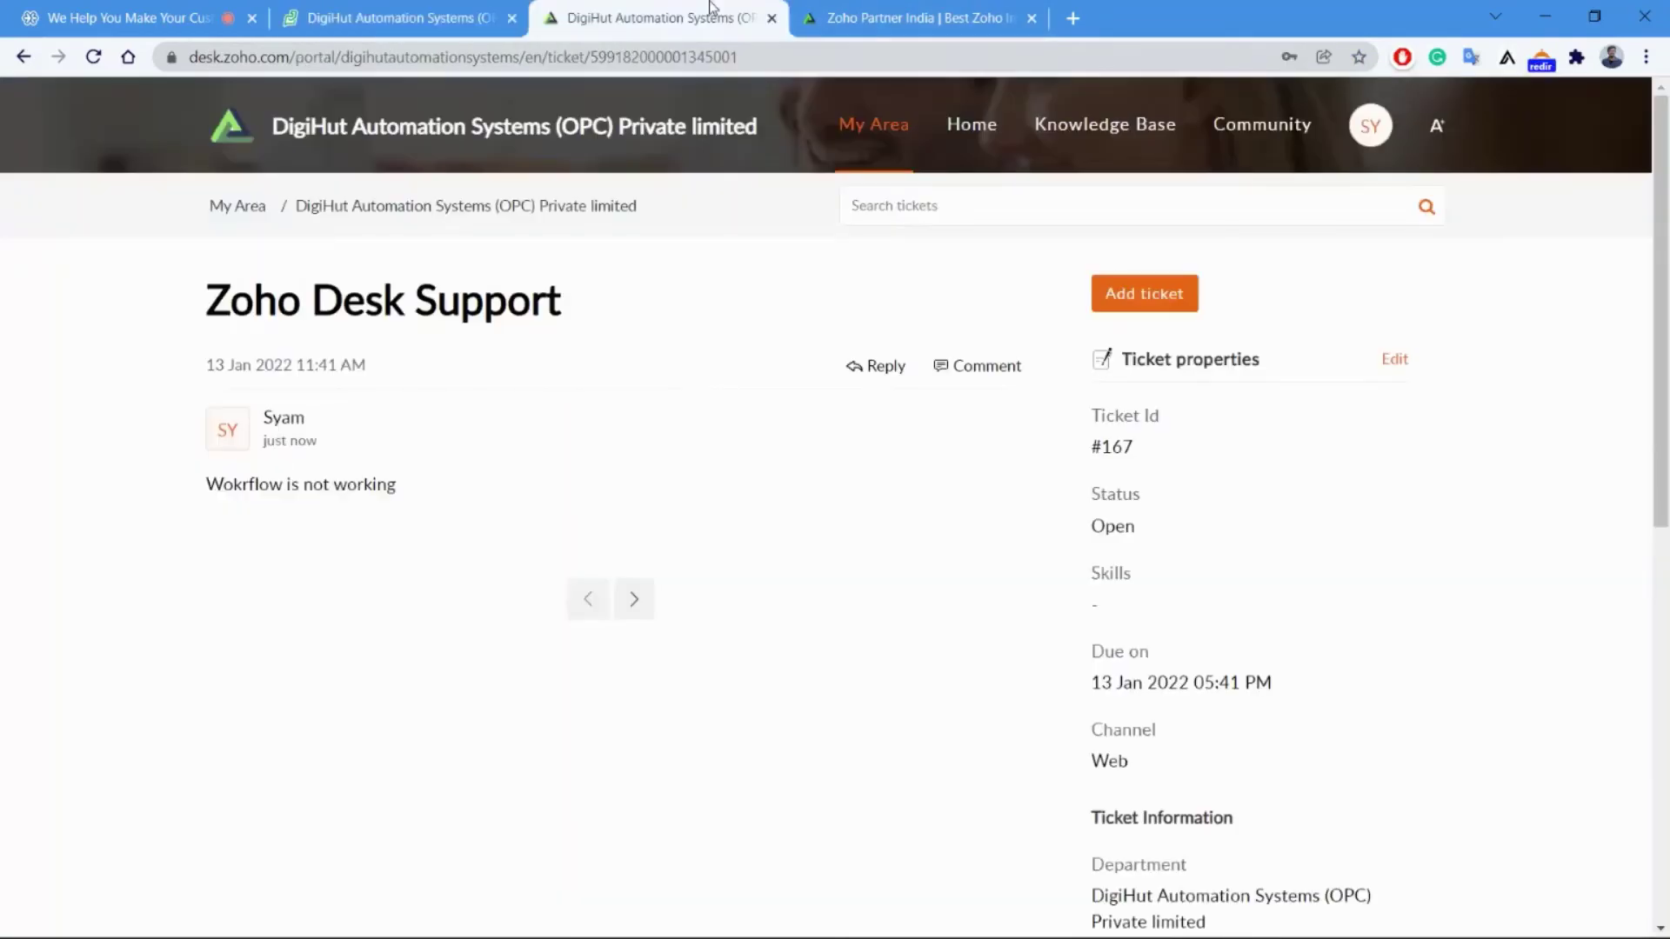
{"action": "left_click", "coordinate": [131, 18]}
{"action": "left_click", "coordinate": [426, 13]}
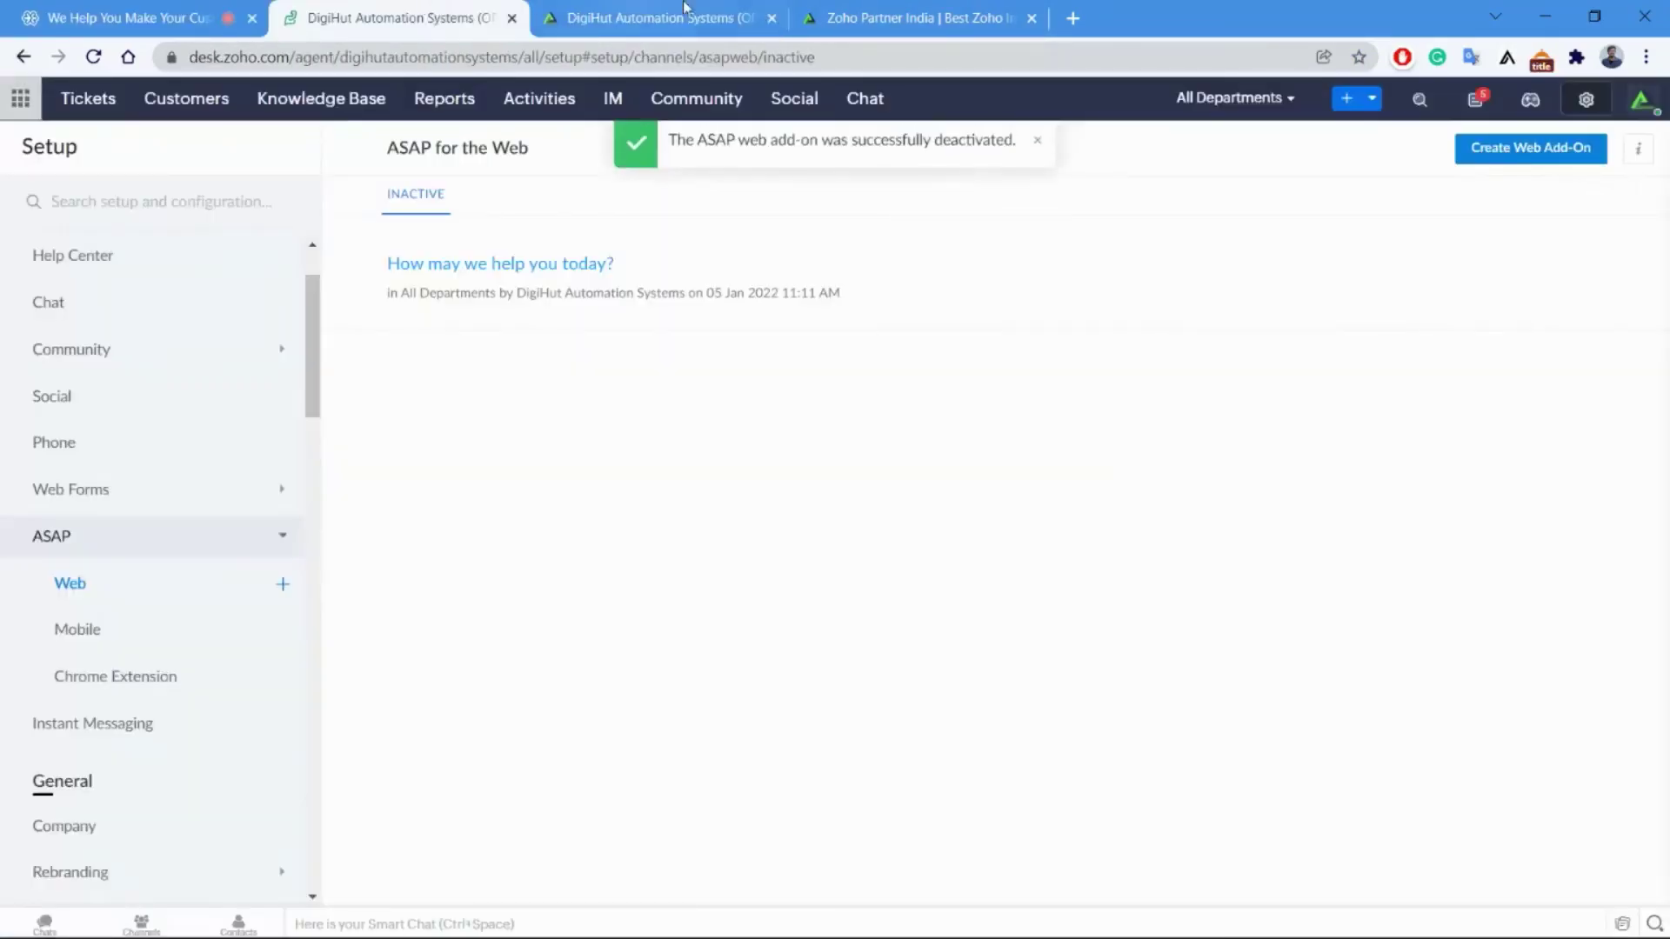
Briefly show the Self-service Knowledge Base slide, then return to the ASAP setup page.
{"action": "scroll", "coordinate": [152, 571], "scroll_direction": "down", "scroll_amount": 2}
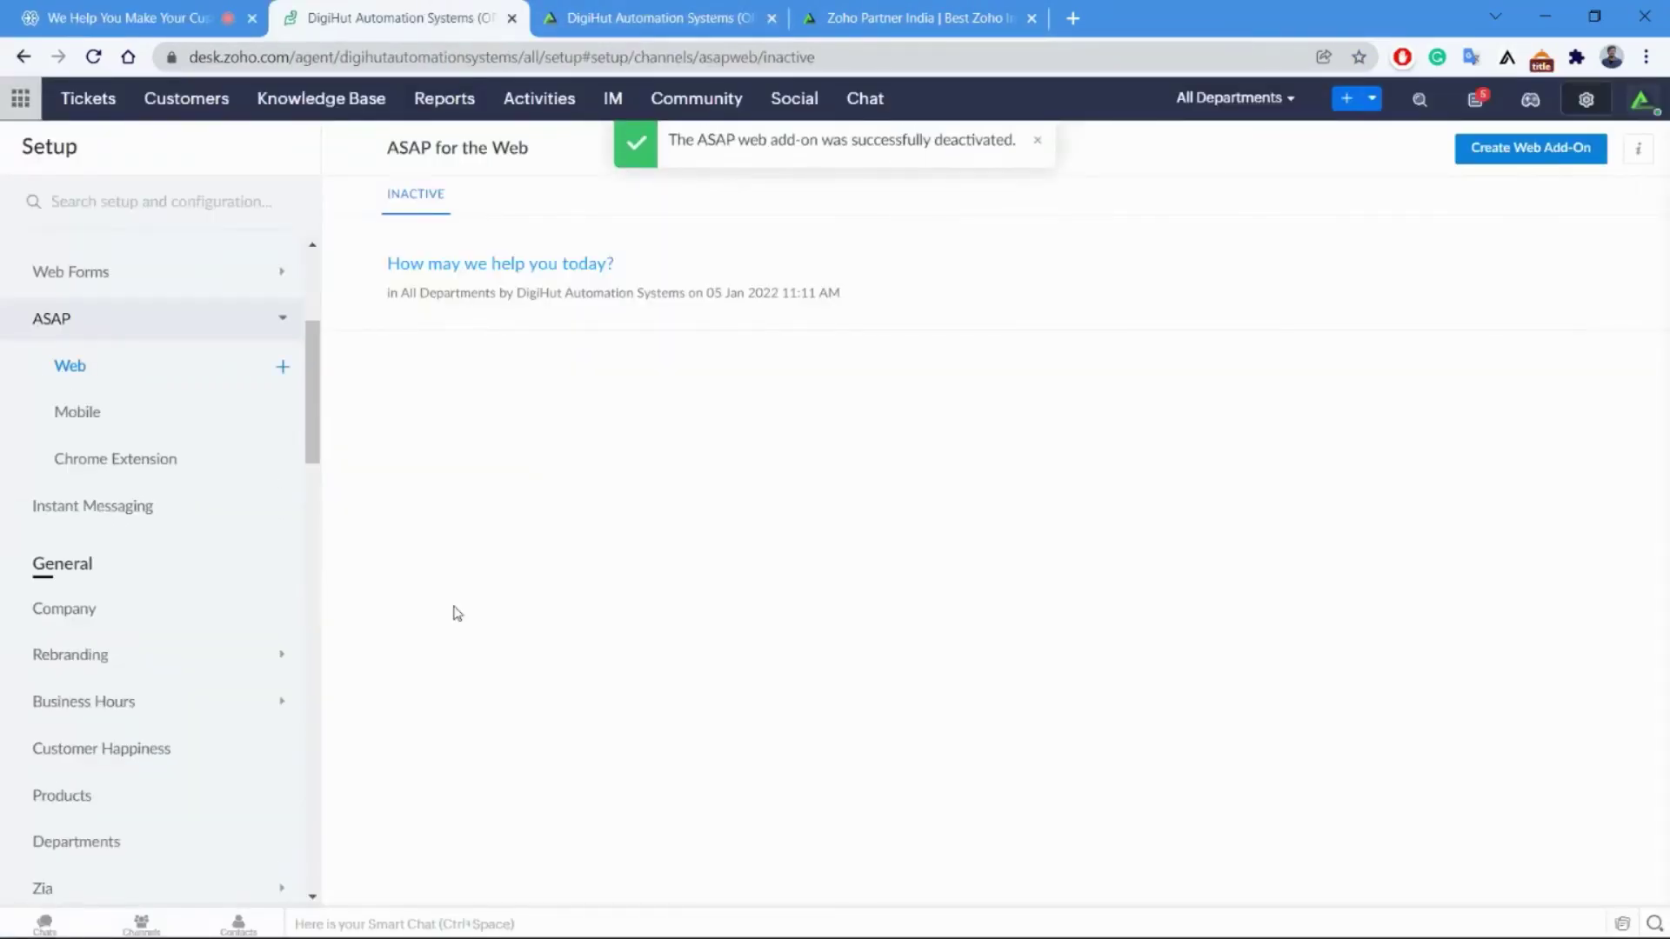
{"action": "key", "text": "alt+Tab"}
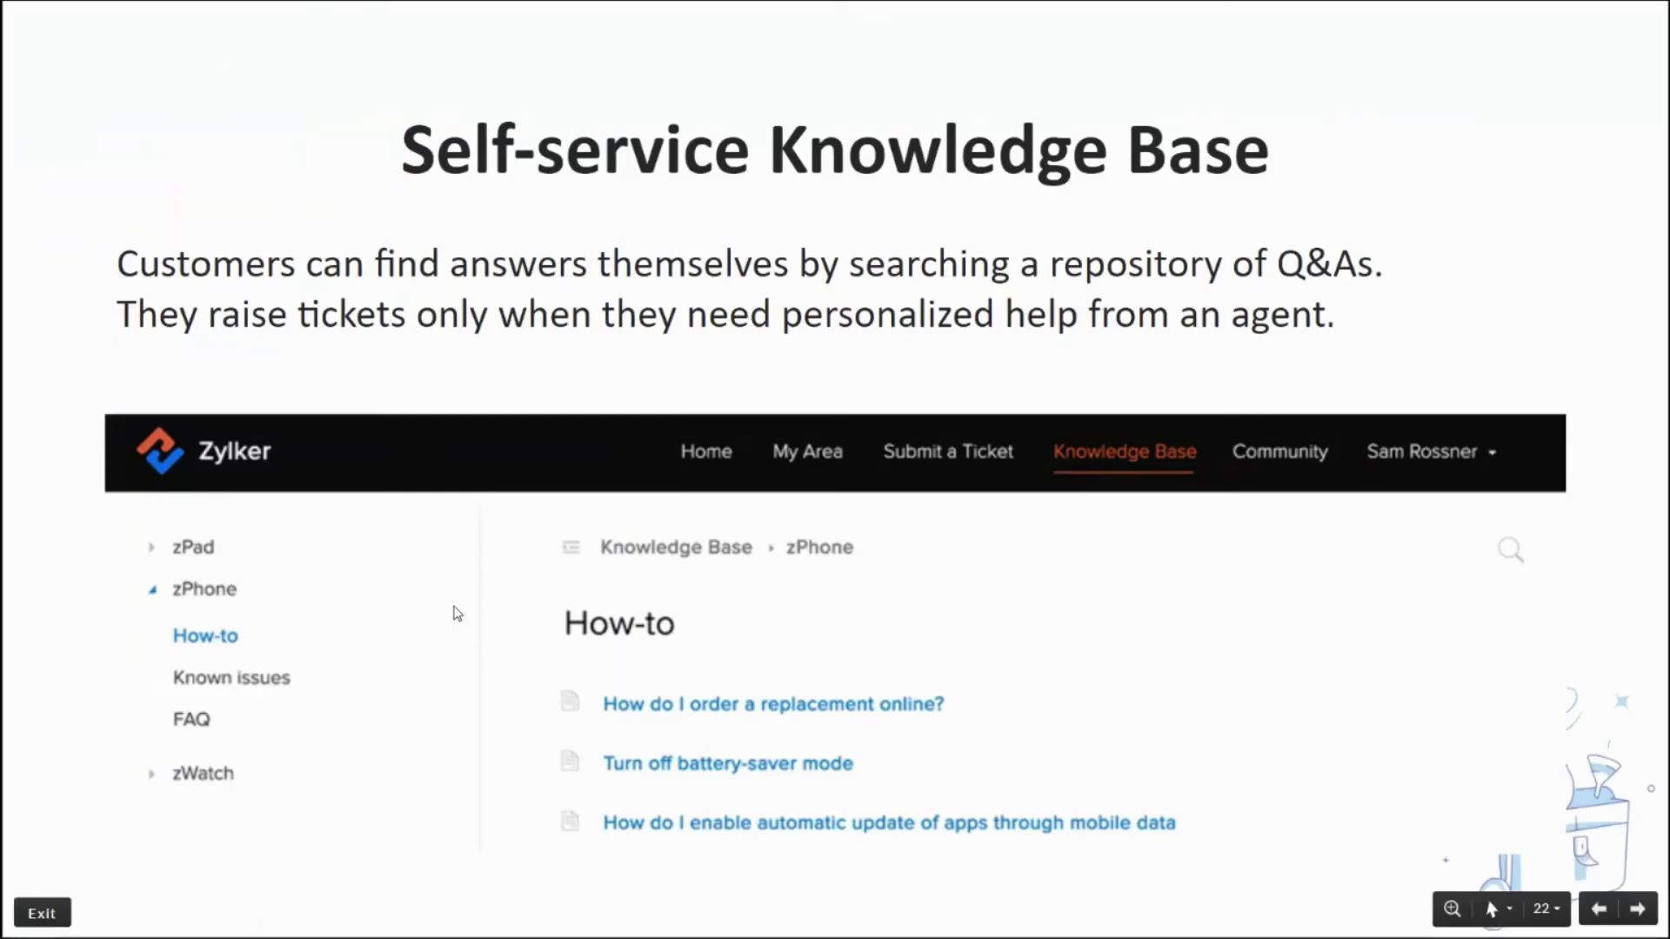
{"action": "key", "text": "alt+Tab"}
{"action": "scroll", "coordinate": [191, 553], "scroll_direction": "up", "scroll_amount": 4}
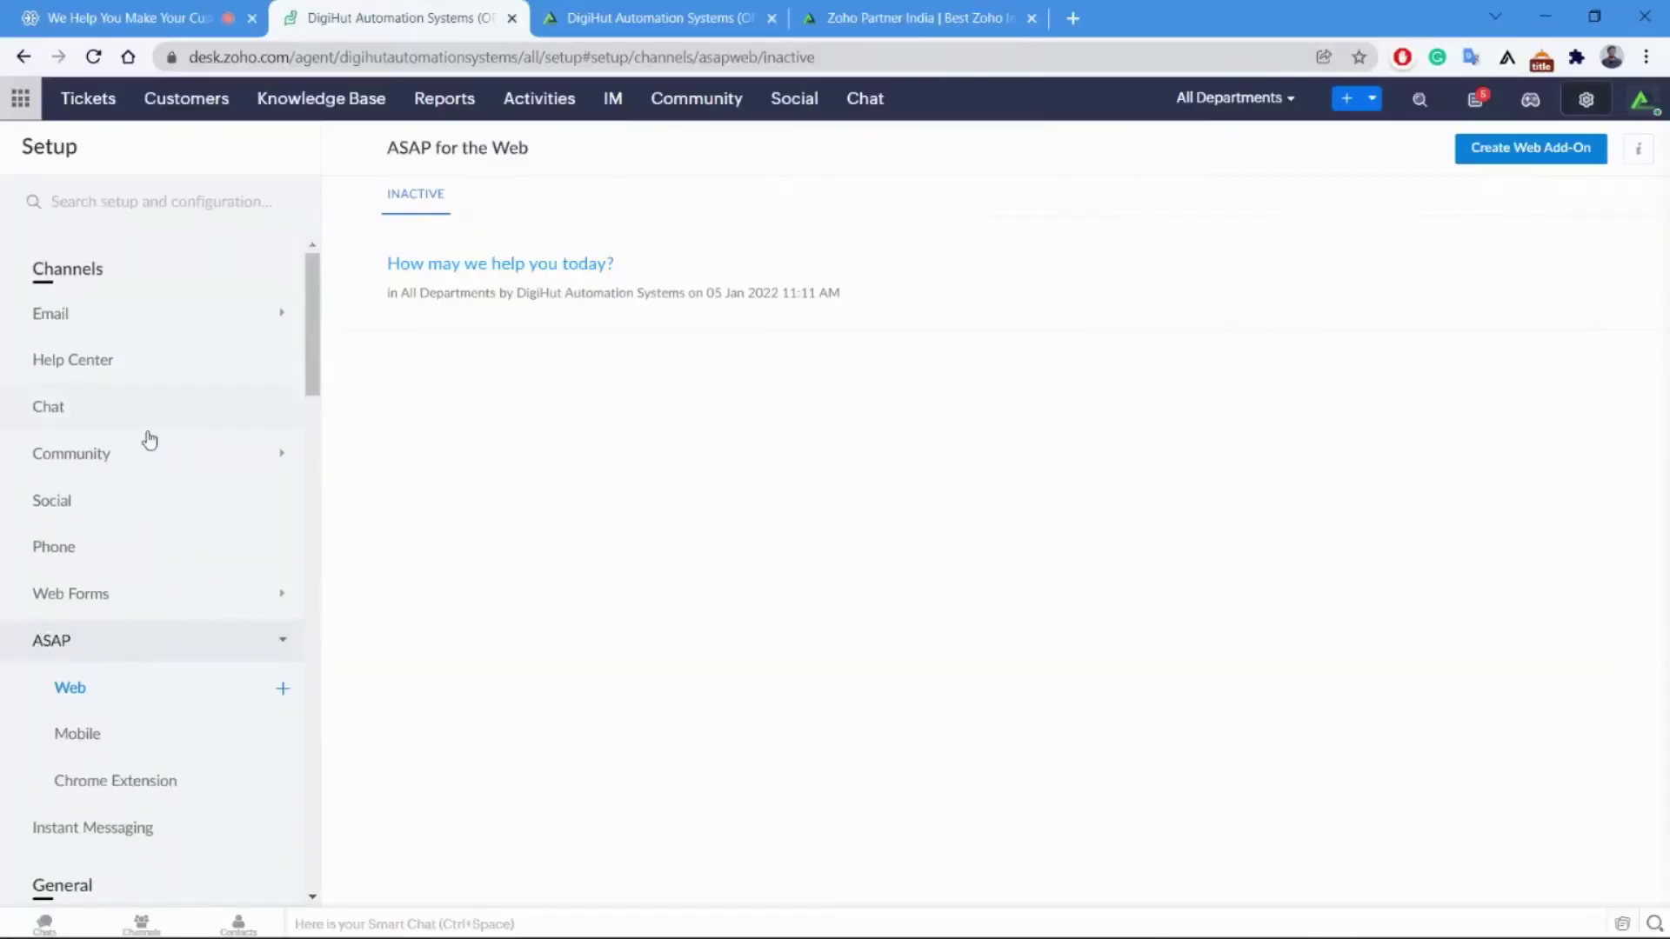
Open Help Center > SEO settings and put the cursor in the home page Title field.
{"action": "left_click", "coordinate": [135, 367]}
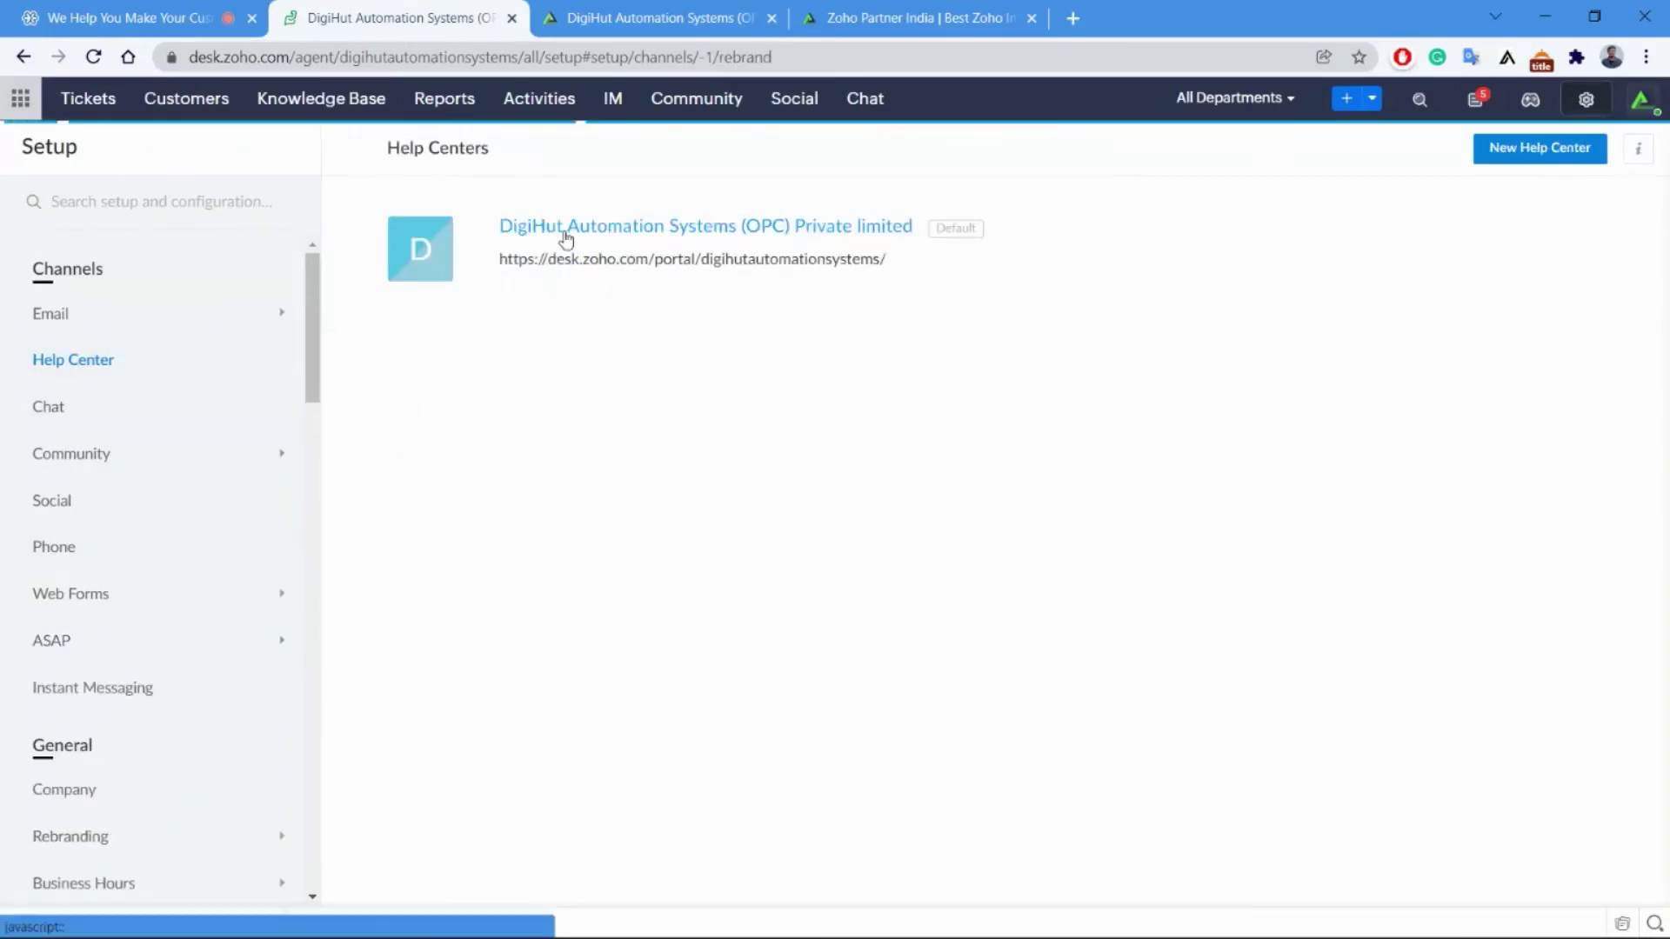
{"action": "left_click", "coordinate": [130, 706]}
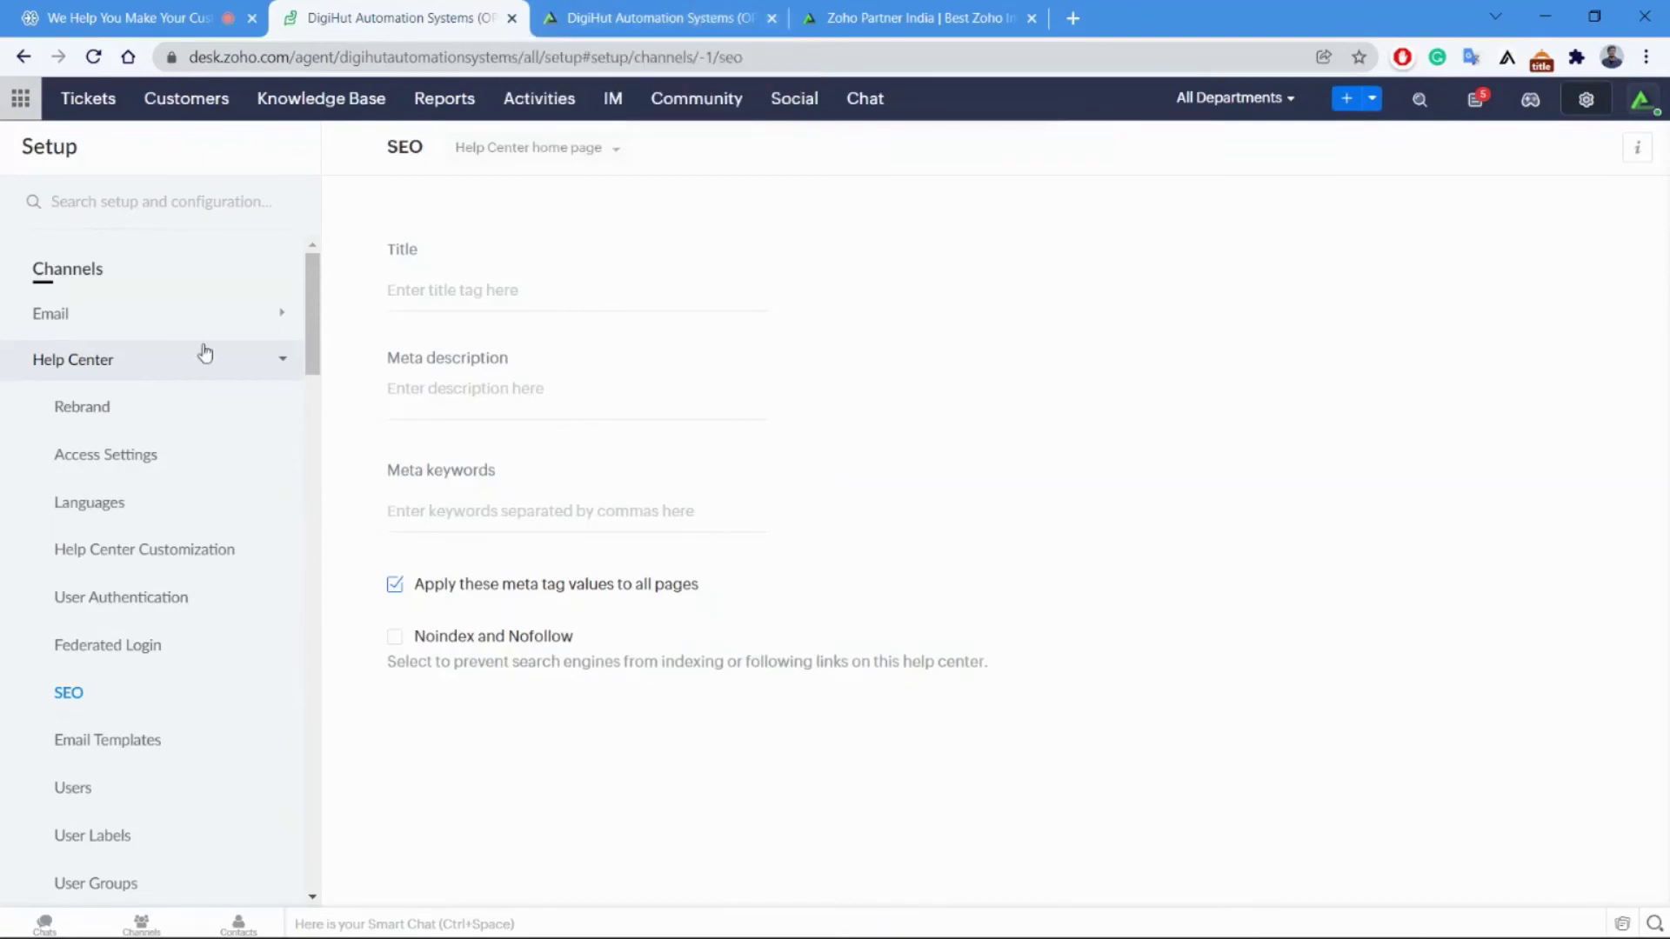
{"action": "left_click", "coordinate": [468, 298]}
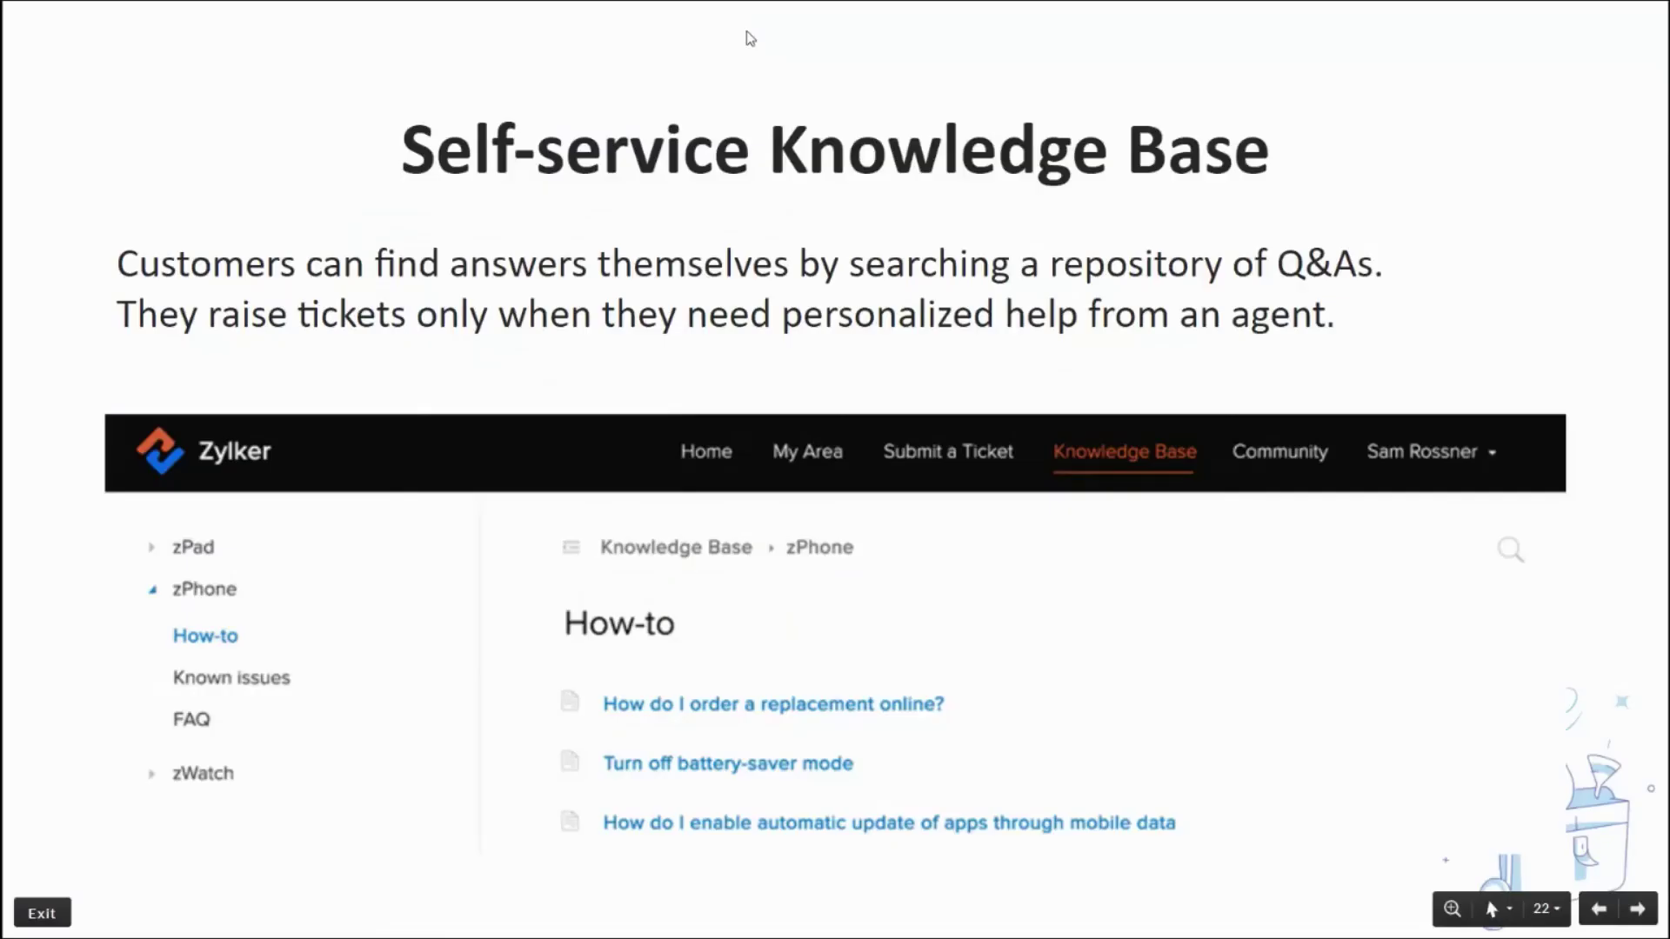
Advance to slide 23, Reports & Dashboards, then leave the slideshow for Chrome.
{"action": "key", "text": "Right"}
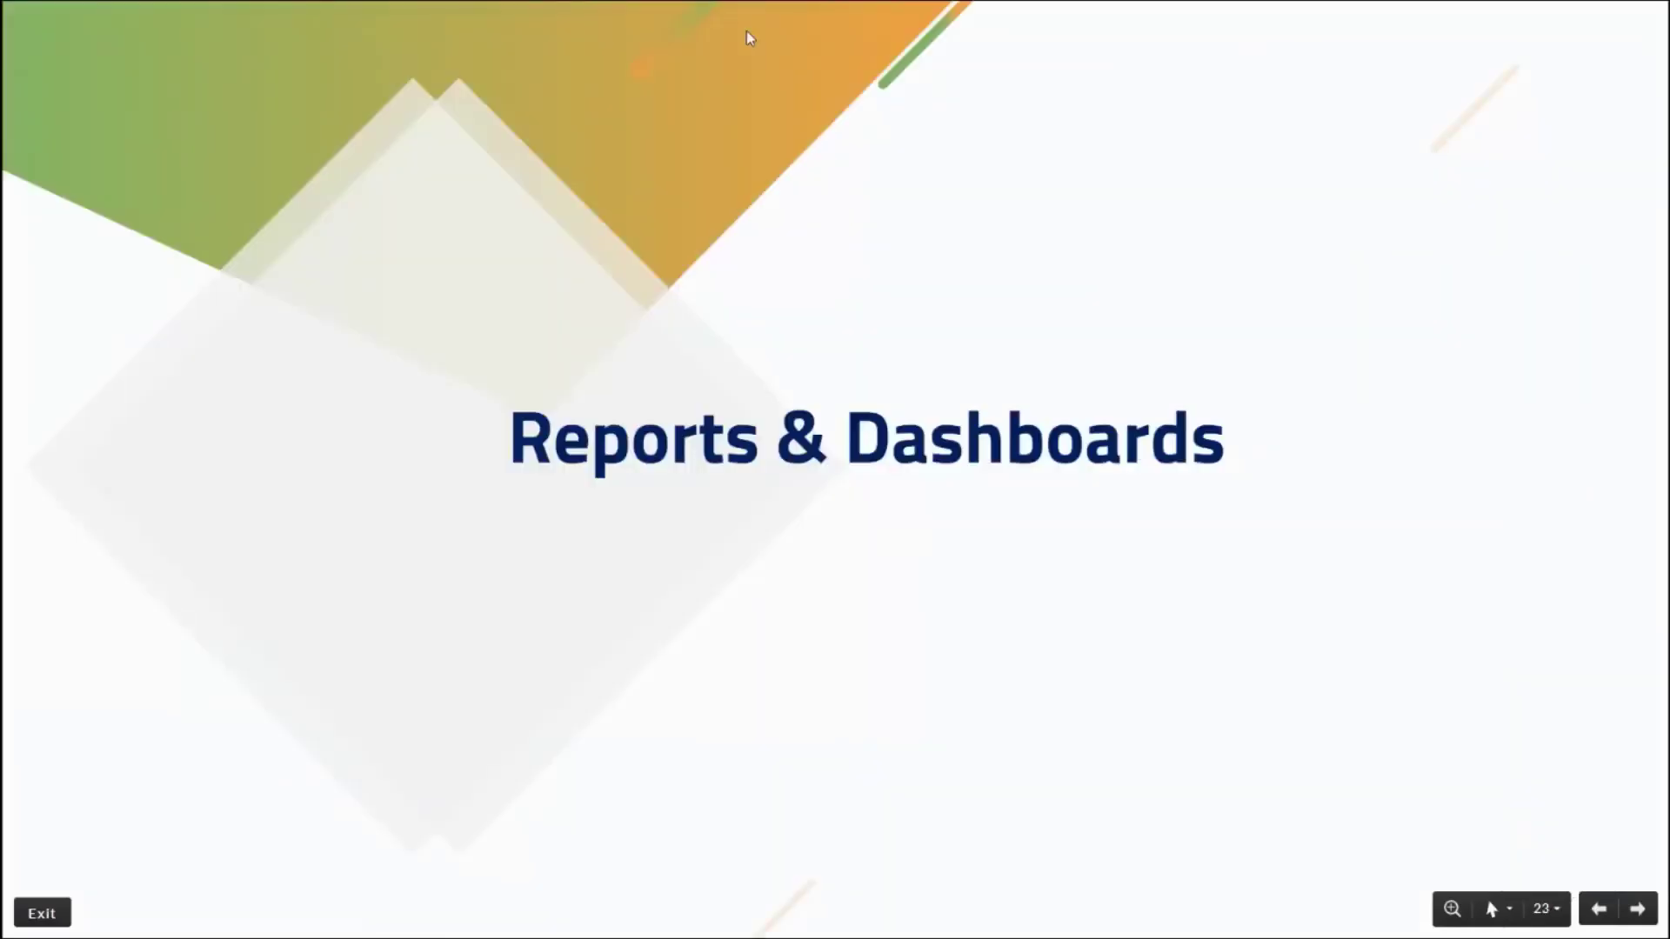
{"action": "key", "text": "Left"}
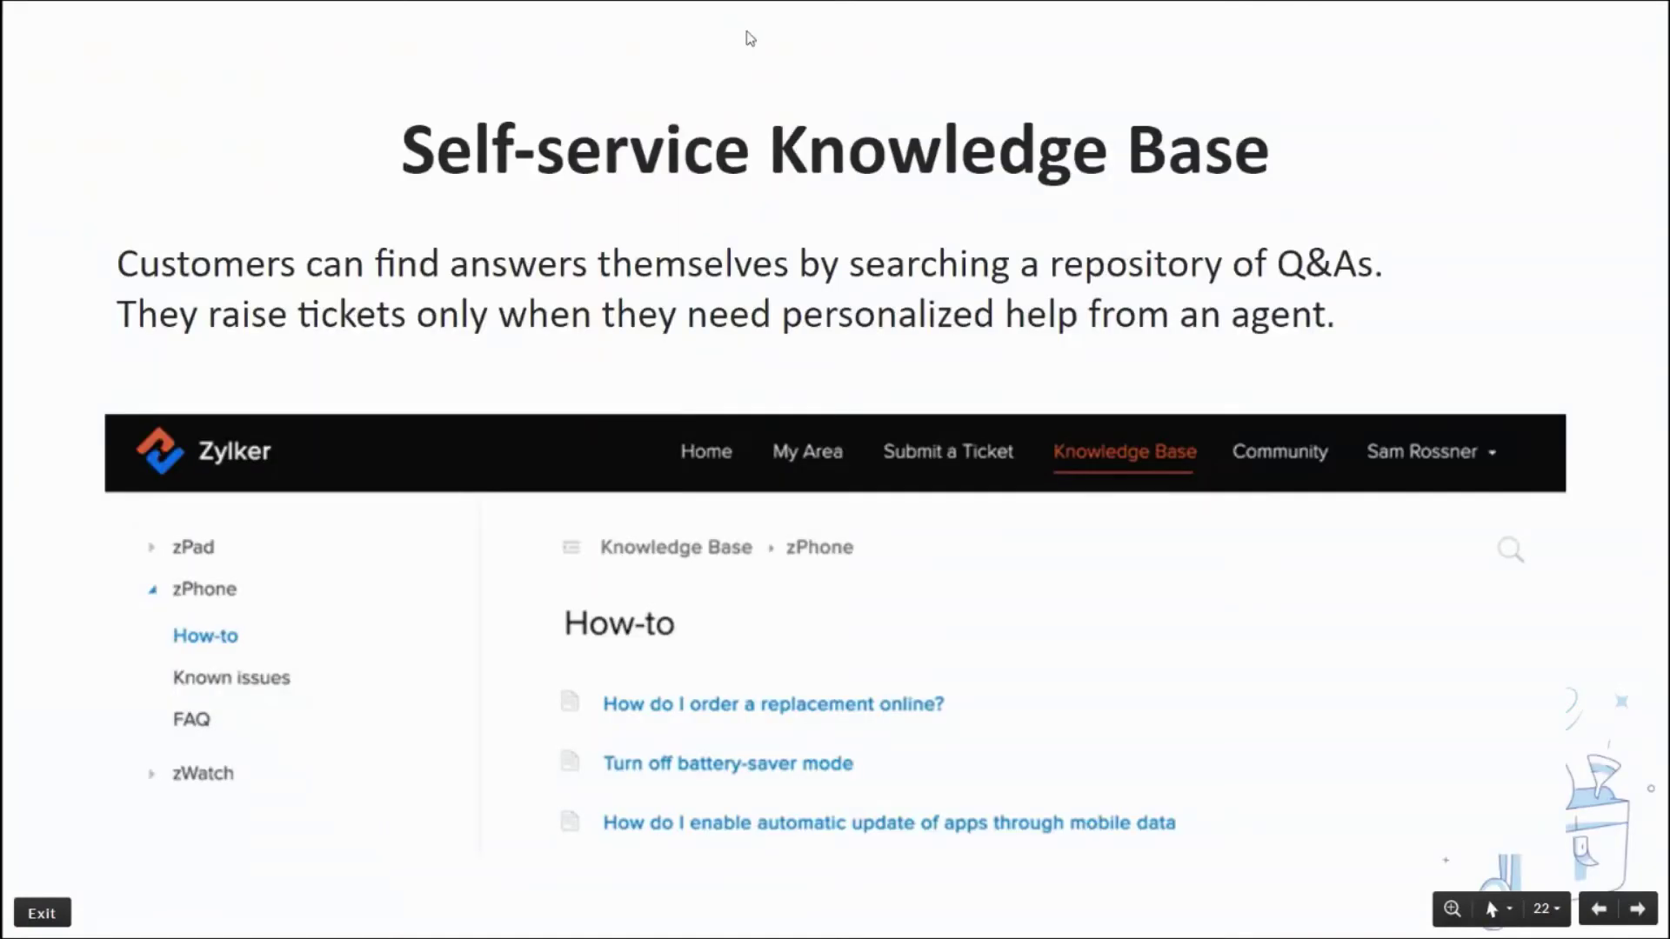
{"action": "key", "text": "Right"}
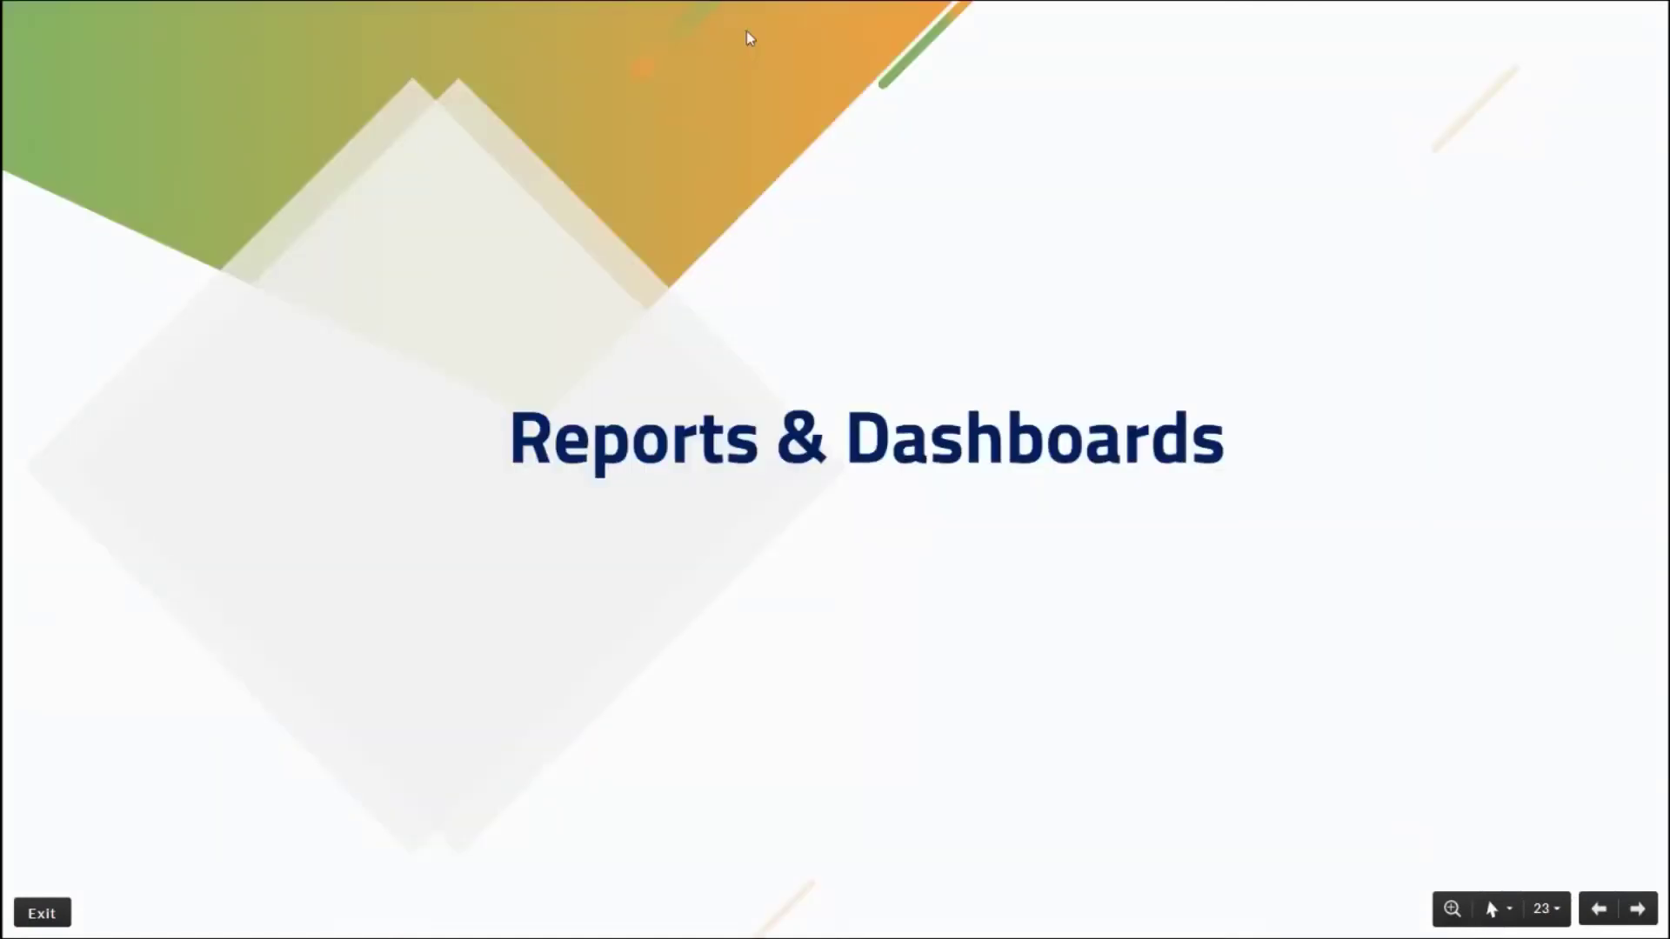
{"action": "key", "text": "alt+Tab"}
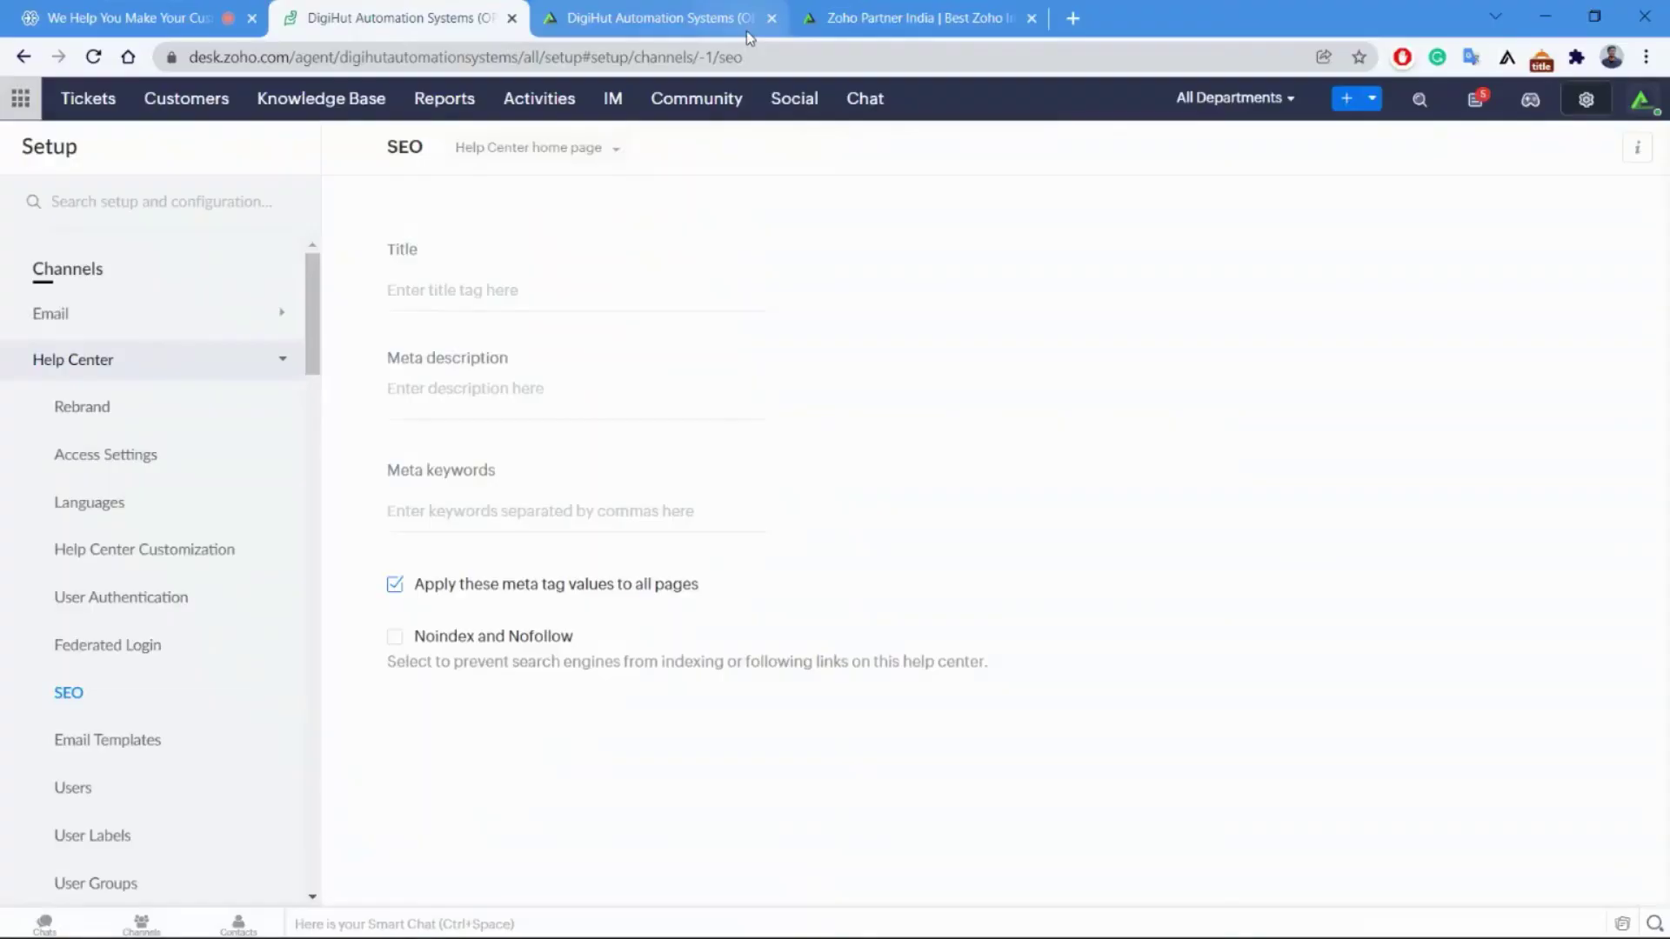
Open Reports and browse the list of available Request Dashboards.
{"action": "left_click", "coordinate": [454, 106]}
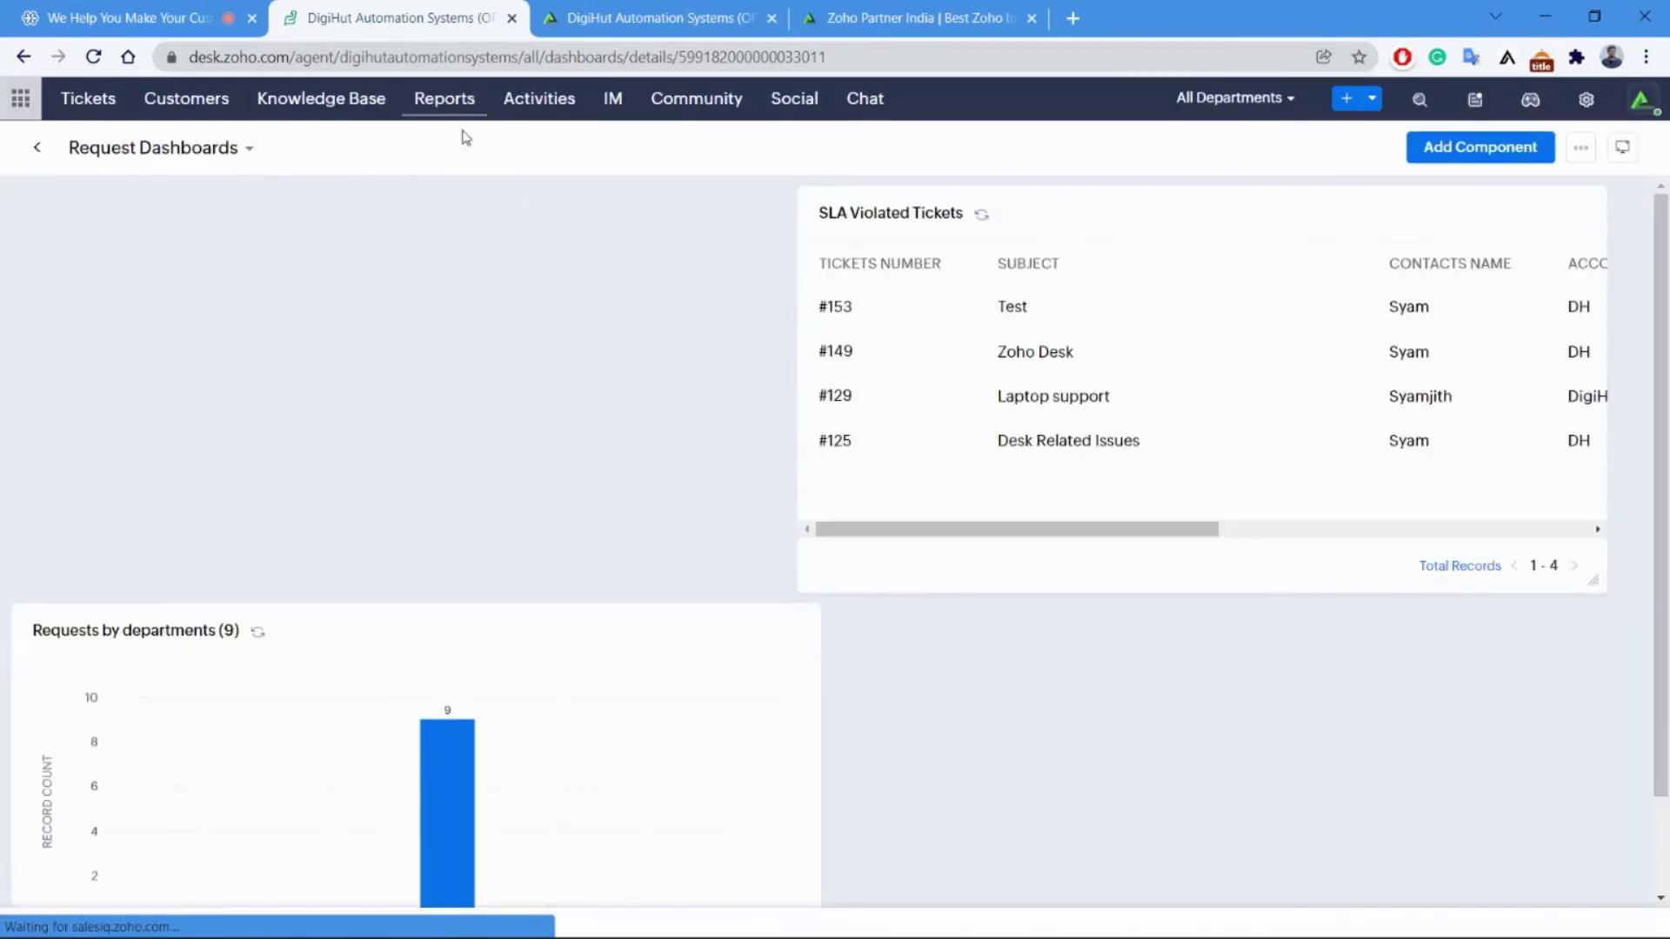
{"action": "left_click", "coordinate": [195, 148]}
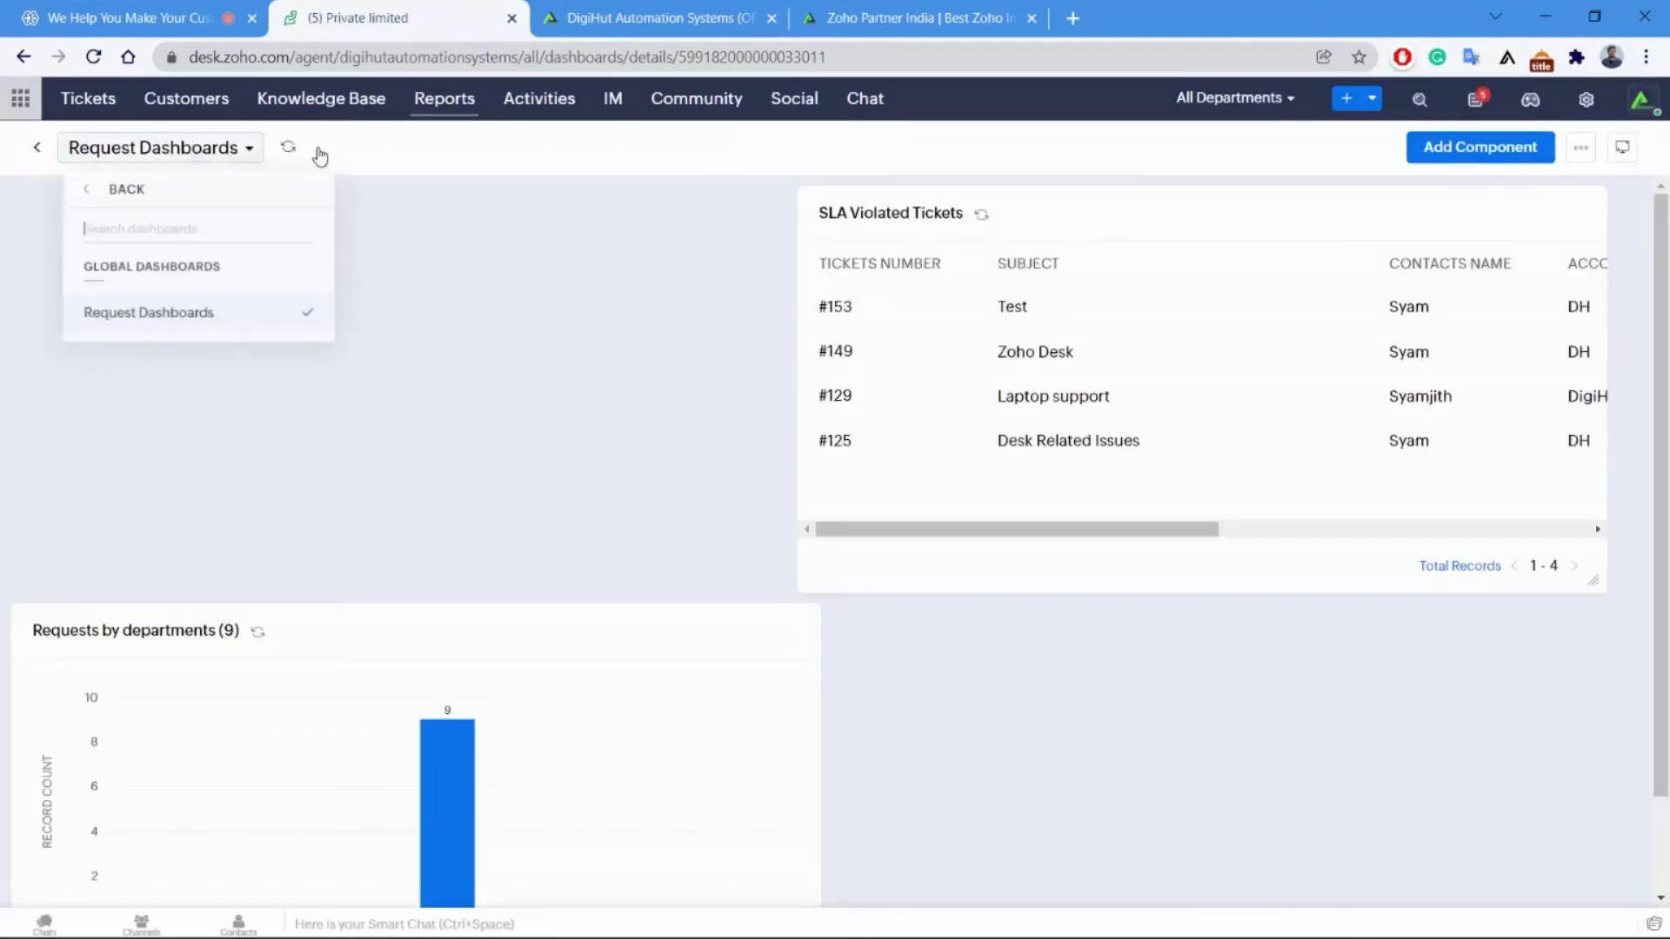
{"action": "left_click", "coordinate": [446, 101]}
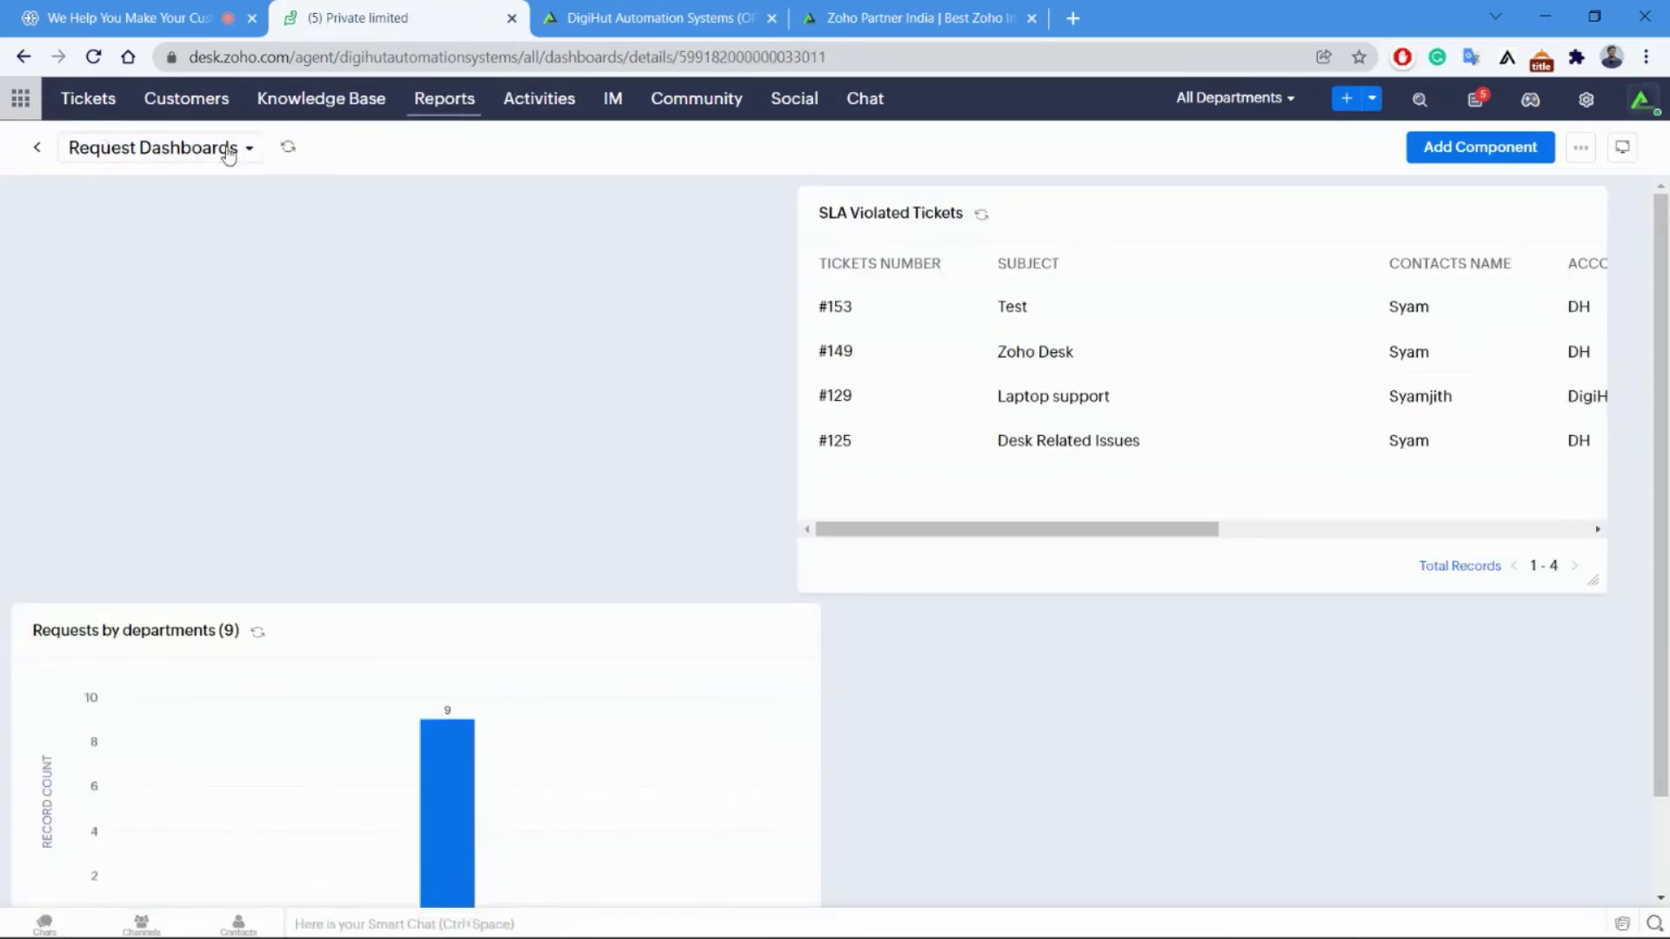
{"action": "left_click", "coordinate": [215, 147]}
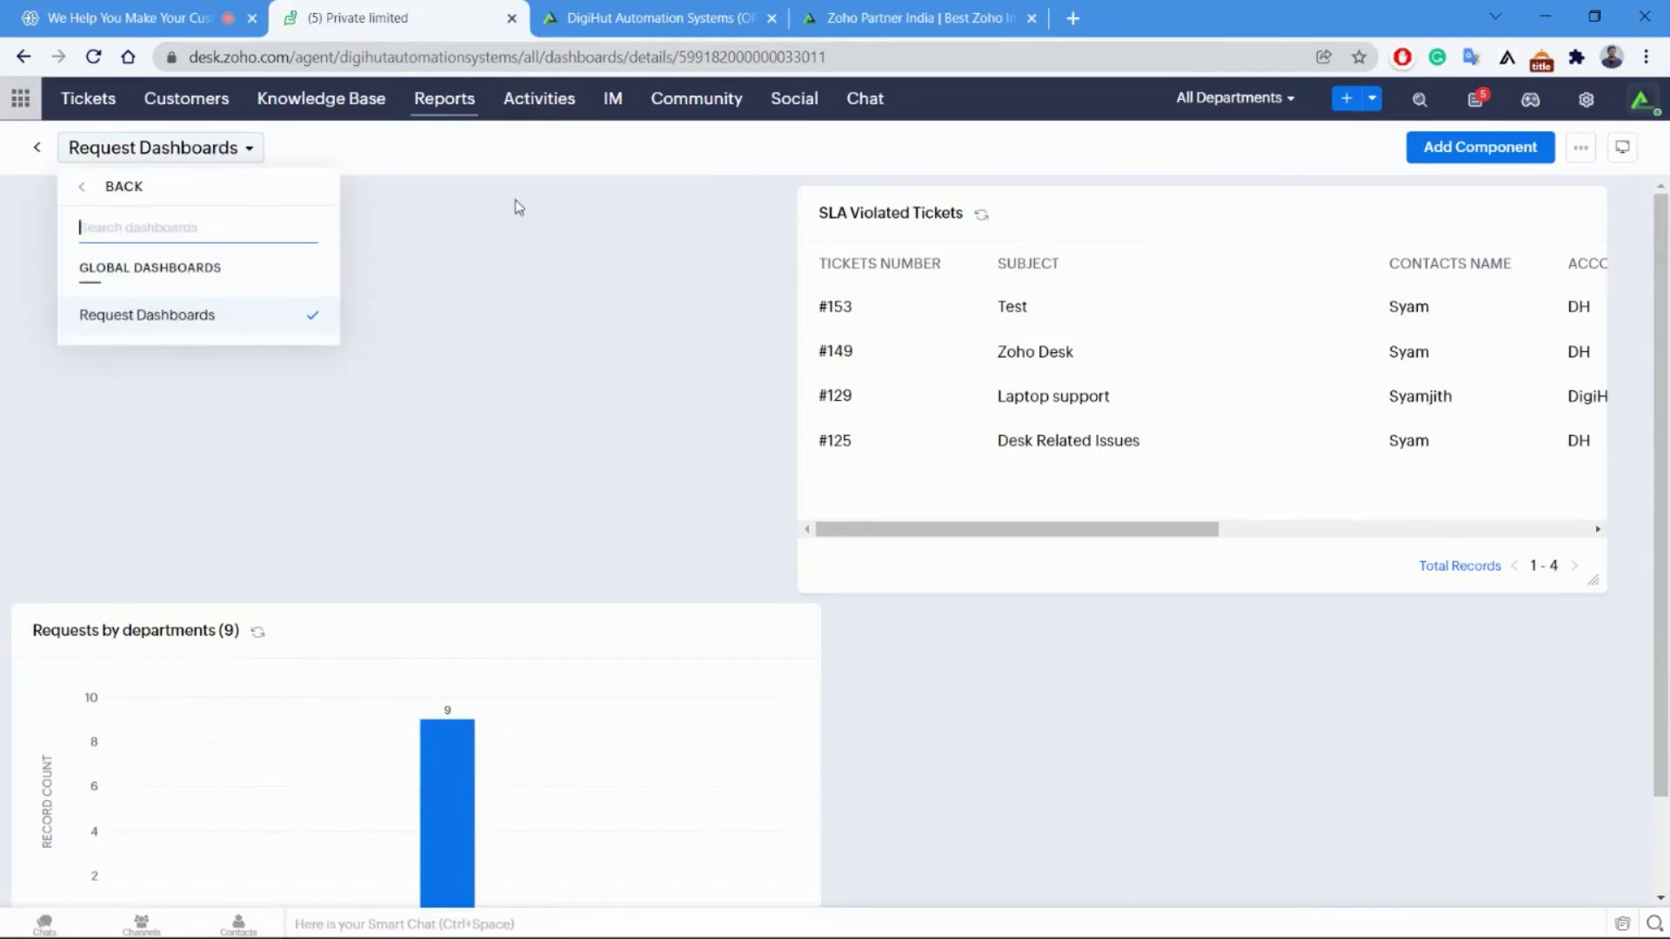
{"action": "left_click", "coordinate": [475, 244]}
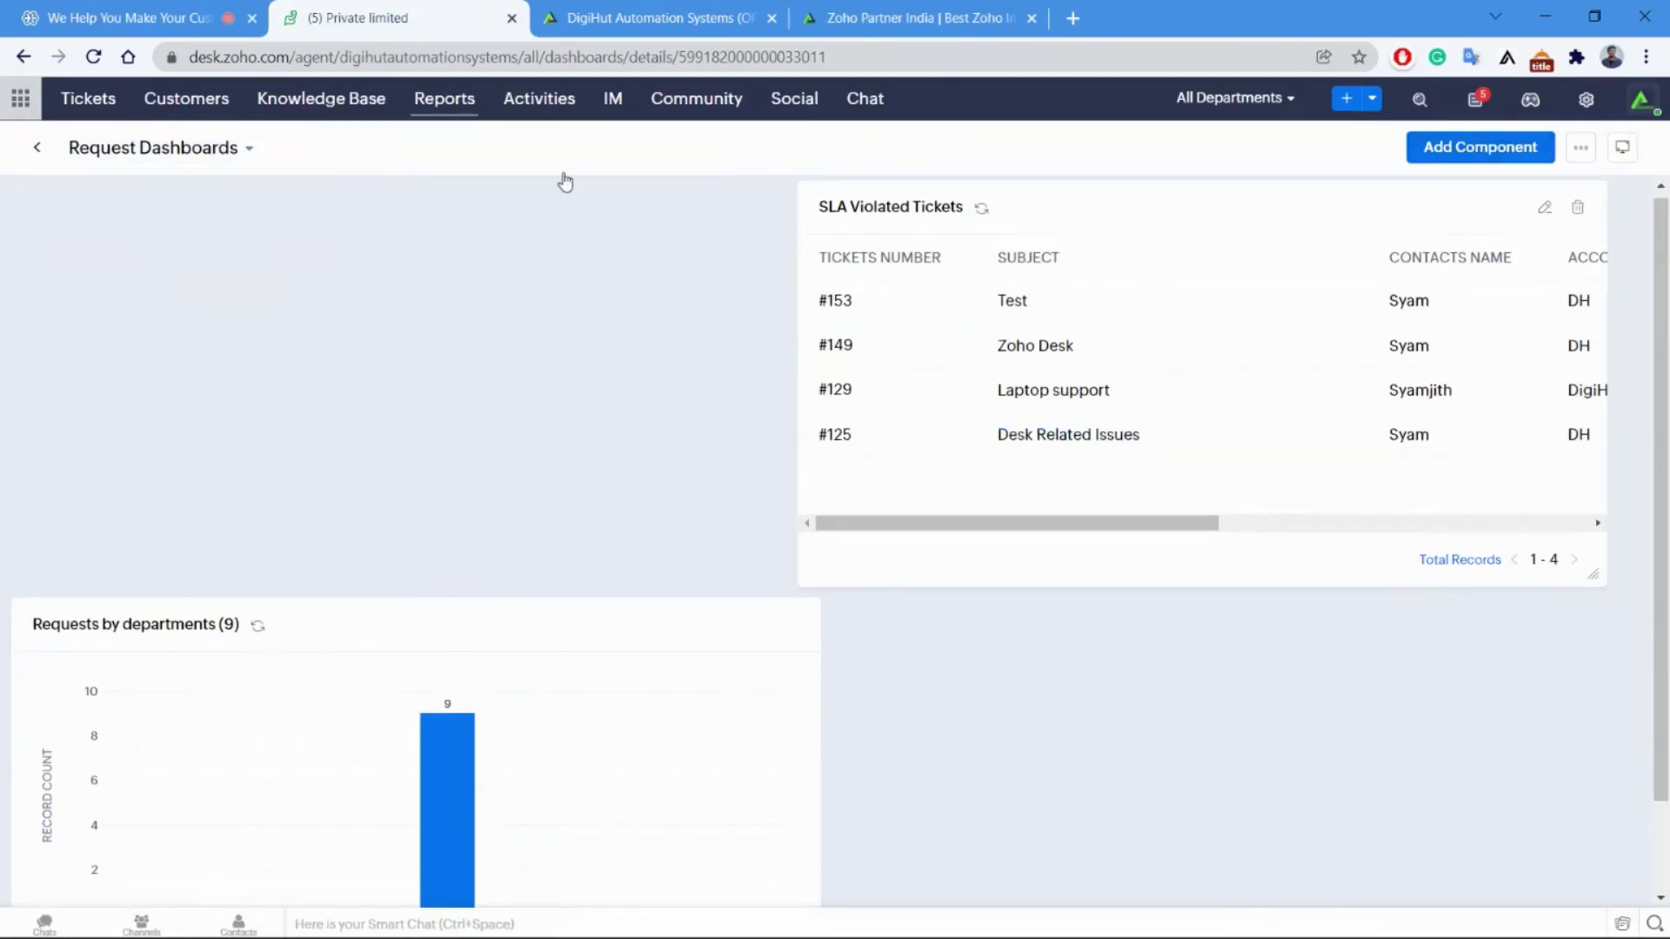
Preview the Add Component panel, close it, and show the All Tickets list.
{"action": "scroll", "coordinate": [566, 179], "scroll_direction": "down", "scroll_amount": 1}
{"action": "left_click", "coordinate": [1489, 149]}
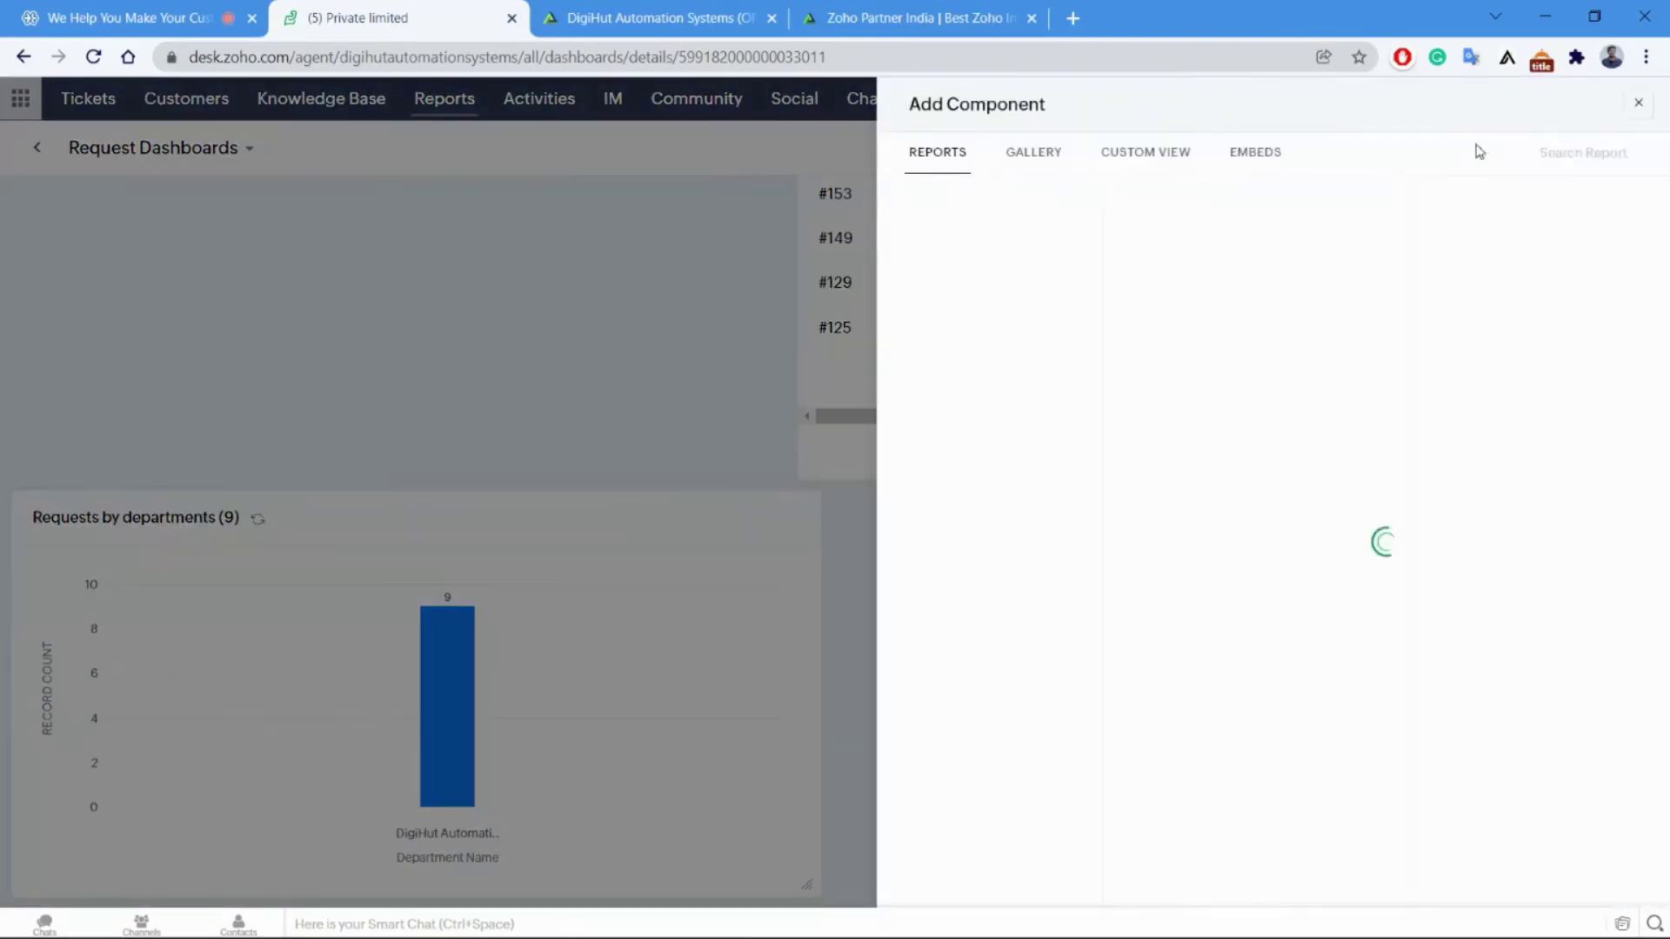
{"action": "left_click", "coordinate": [1652, 113]}
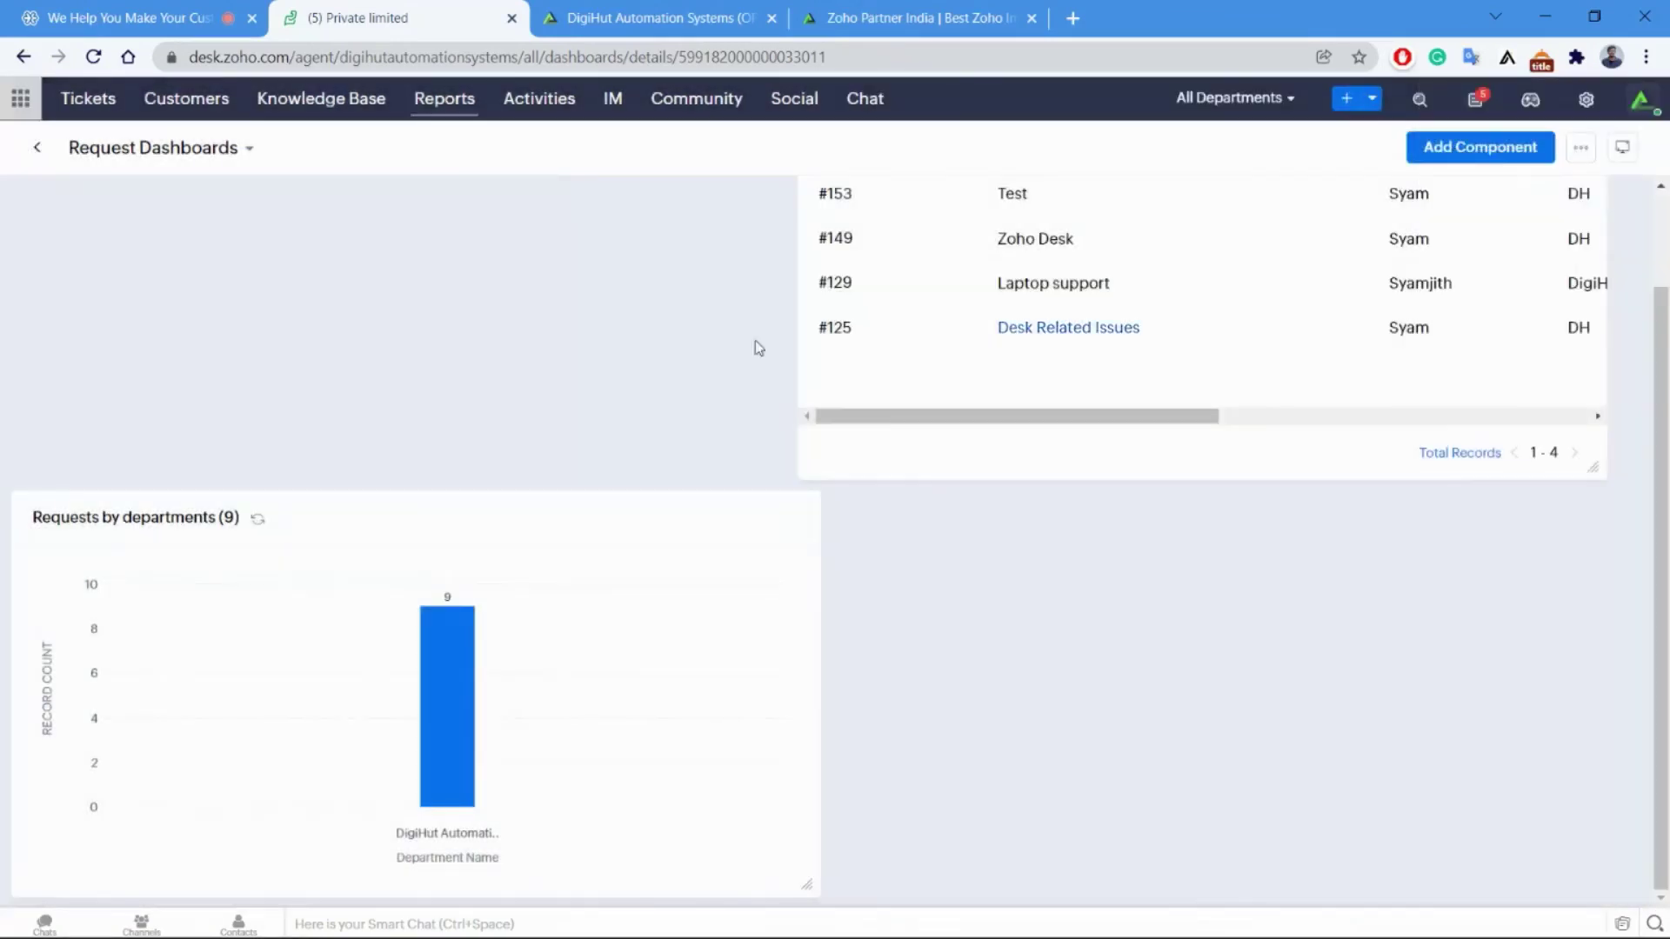
{"action": "scroll", "coordinate": [484, 354], "scroll_direction": "up", "scroll_amount": 1}
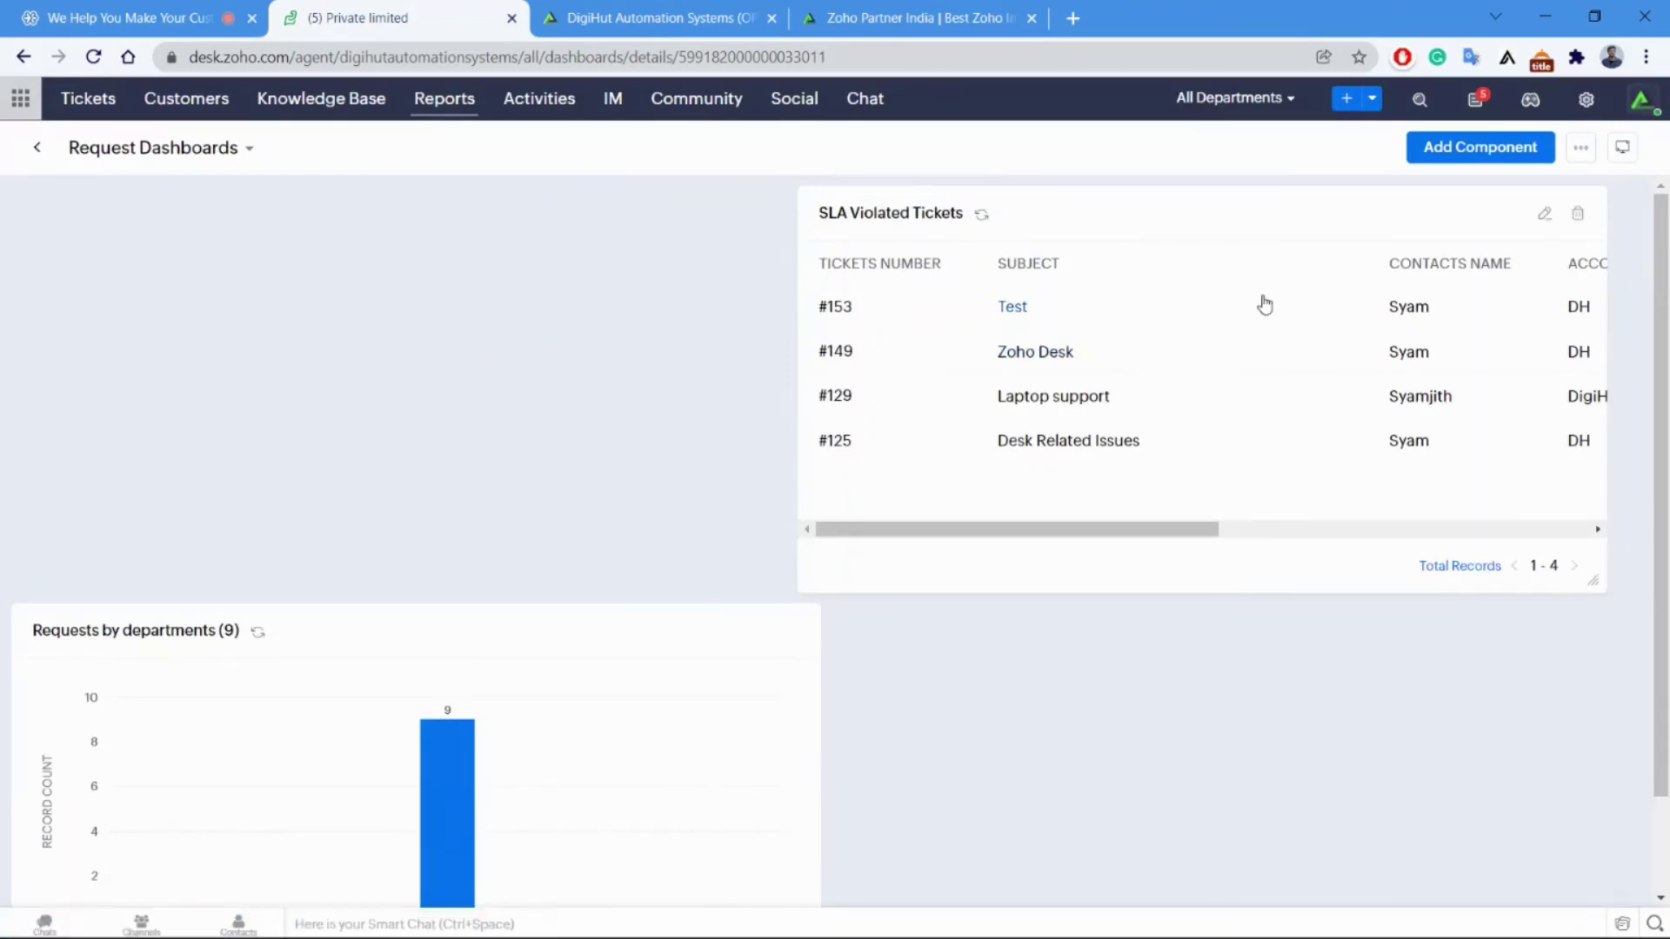
{"action": "left_click", "coordinate": [89, 103]}
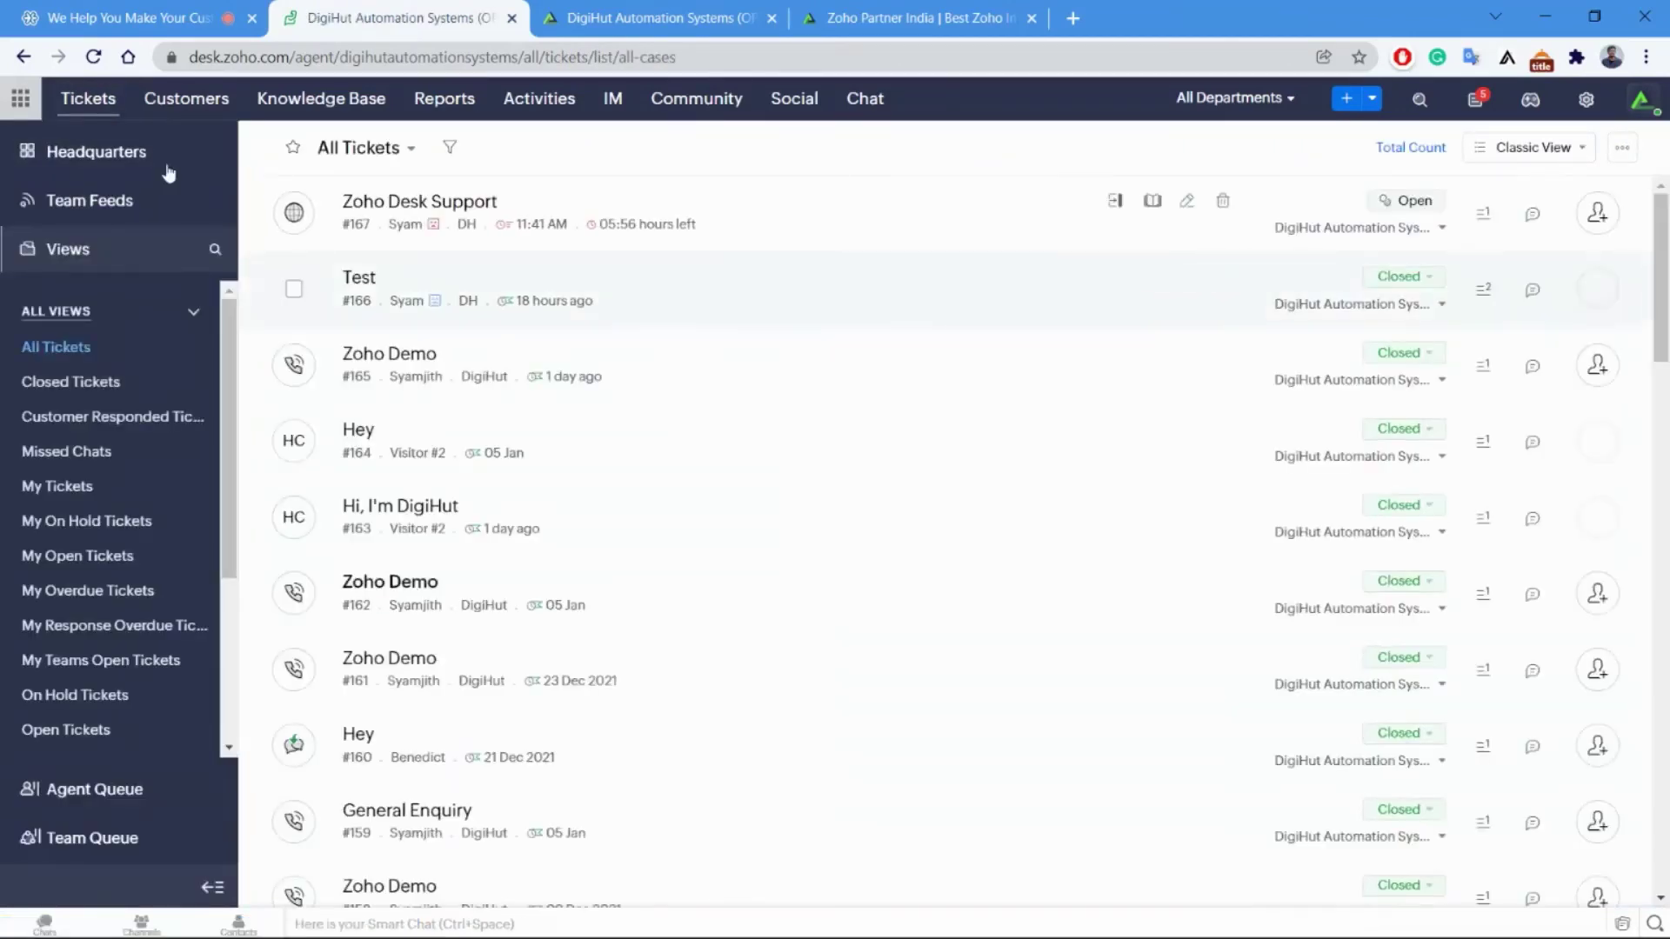
Open the Headquarters real-time dashboard and scroll through its widgets.
{"action": "left_click", "coordinate": [139, 151]}
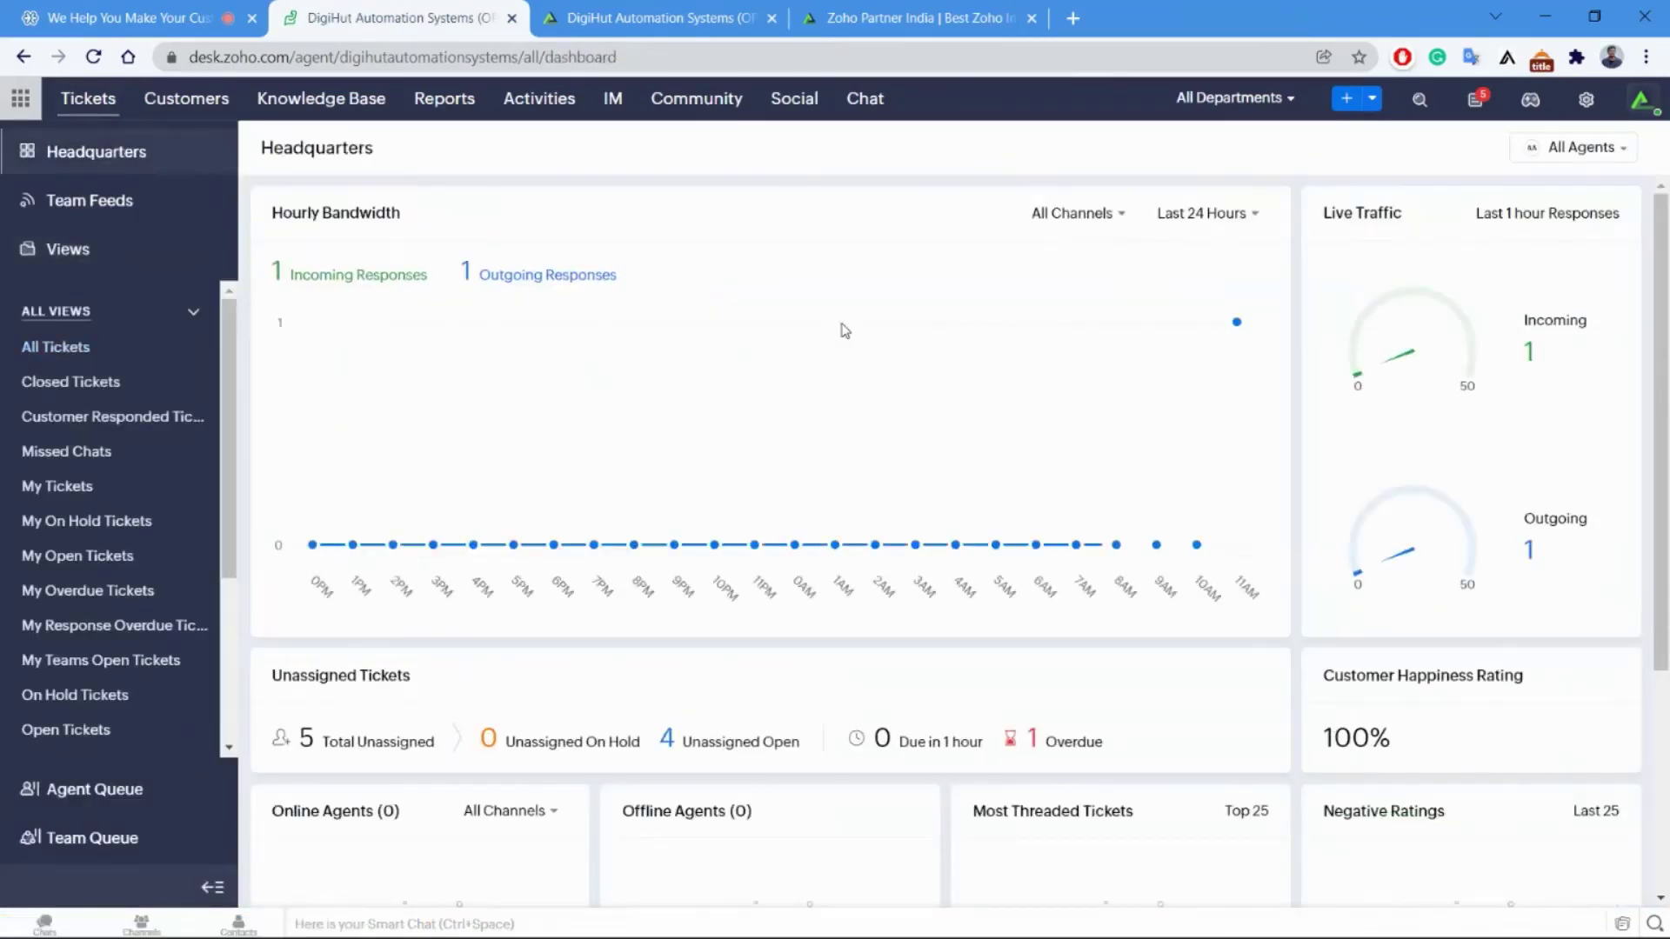
{"action": "scroll", "coordinate": [899, 383], "scroll_direction": "down", "scroll_amount": 3}
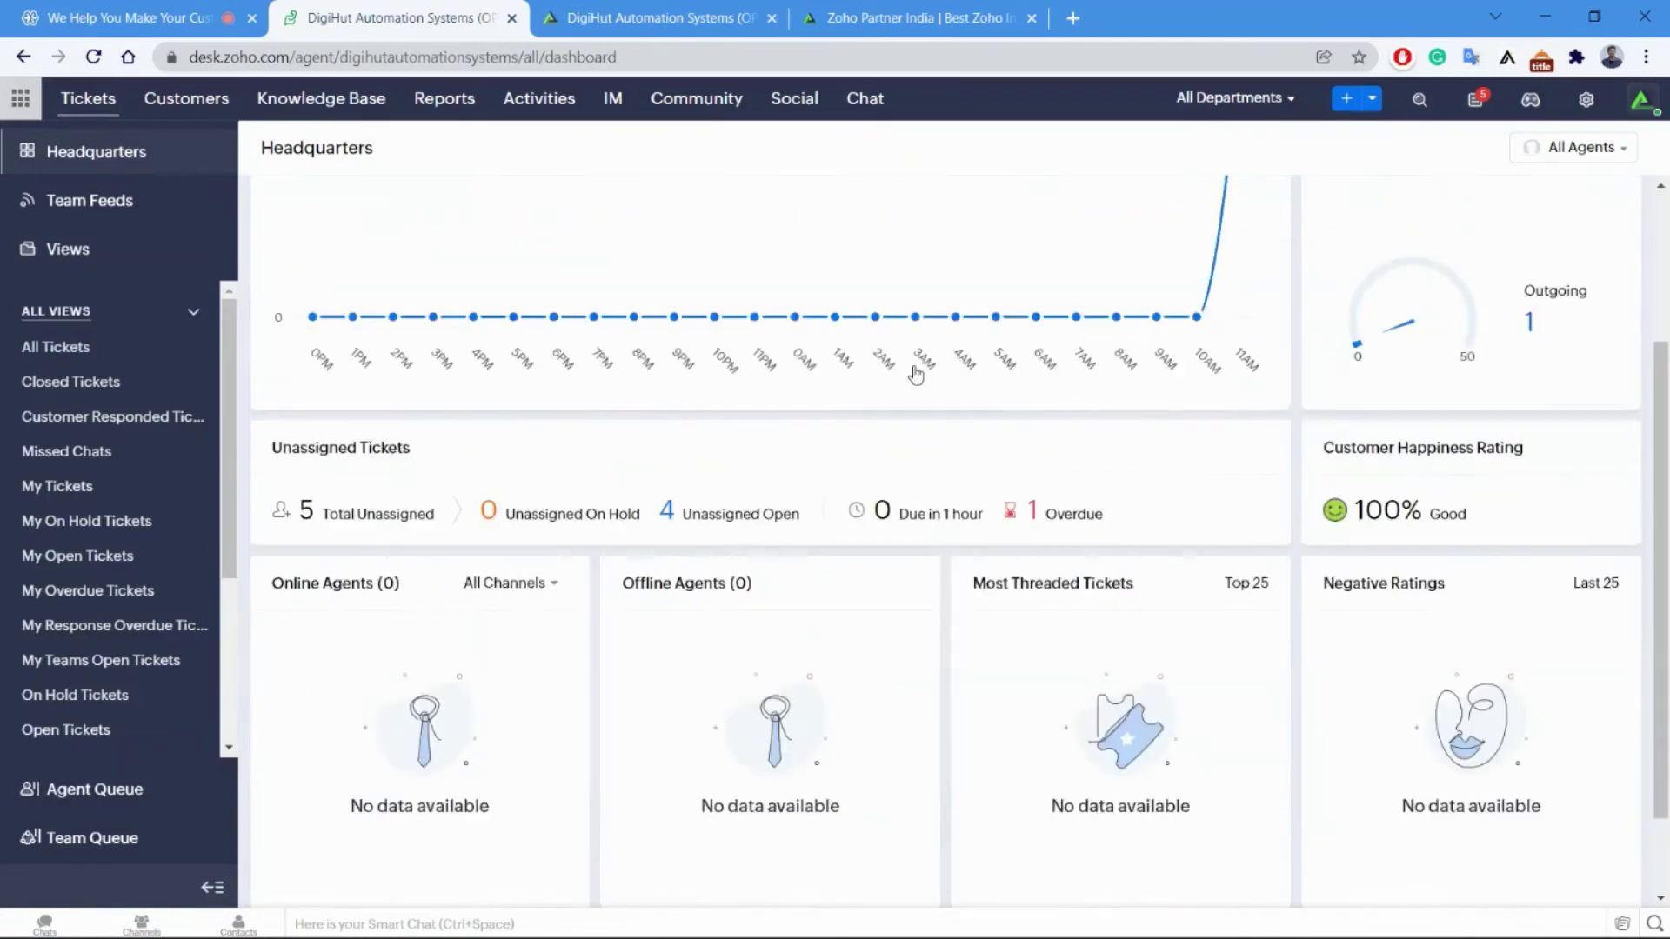
{"action": "scroll", "coordinate": [913, 370], "scroll_direction": "up", "scroll_amount": 3}
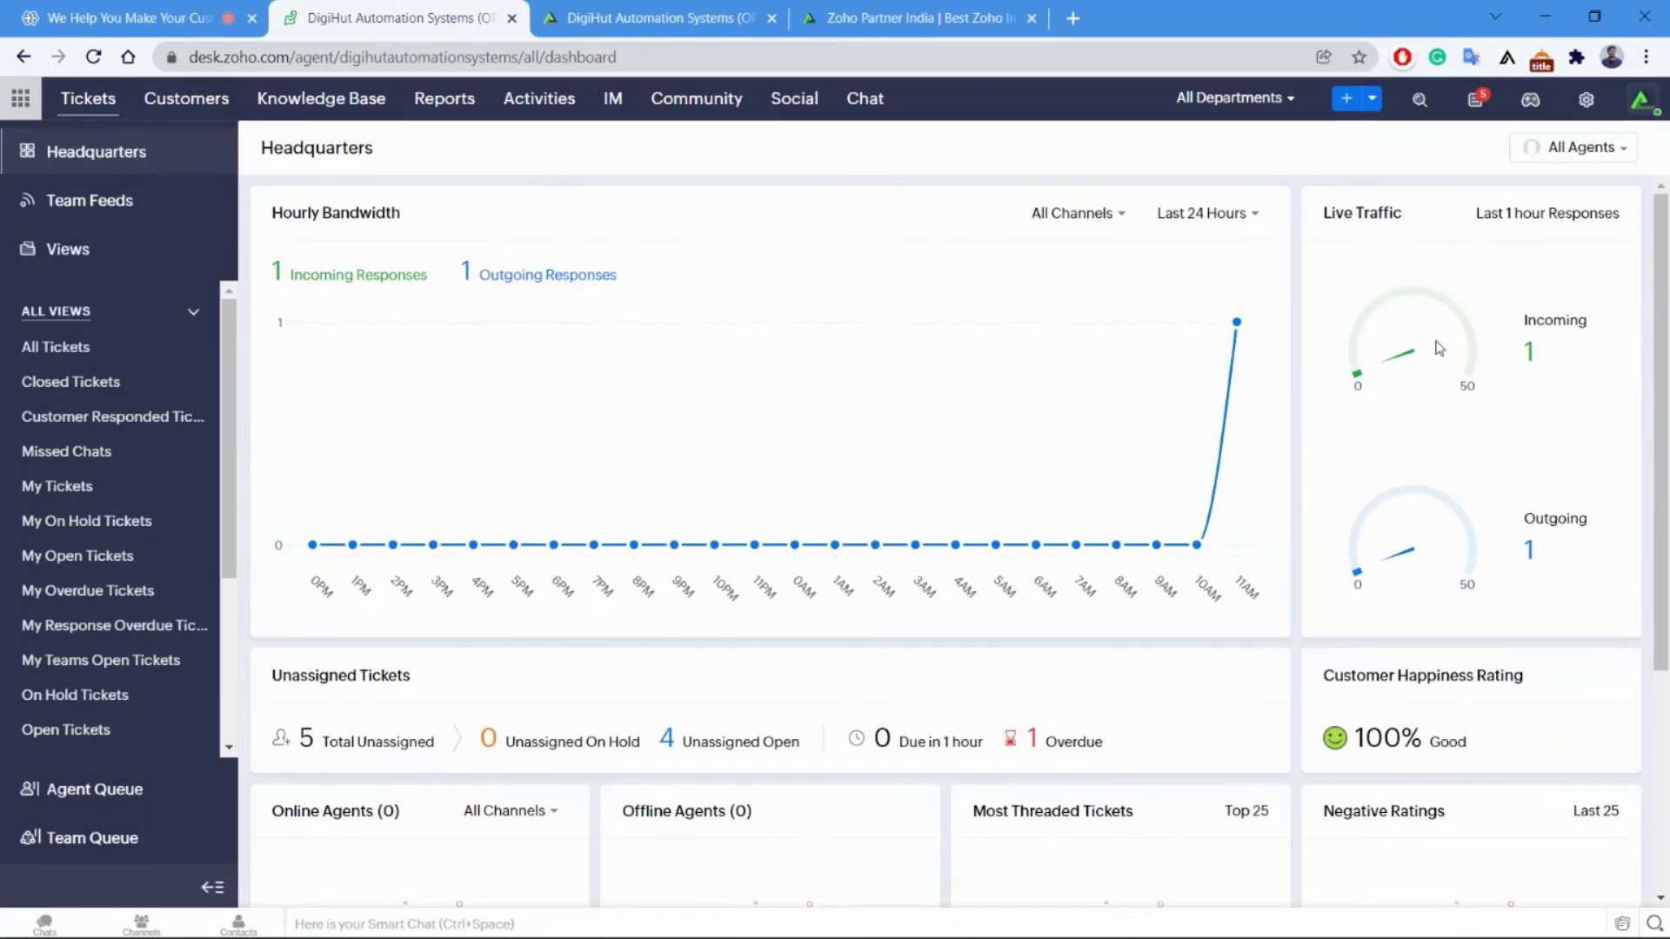
{"action": "scroll", "coordinate": [1476, 364], "scroll_direction": "down", "scroll_amount": 4}
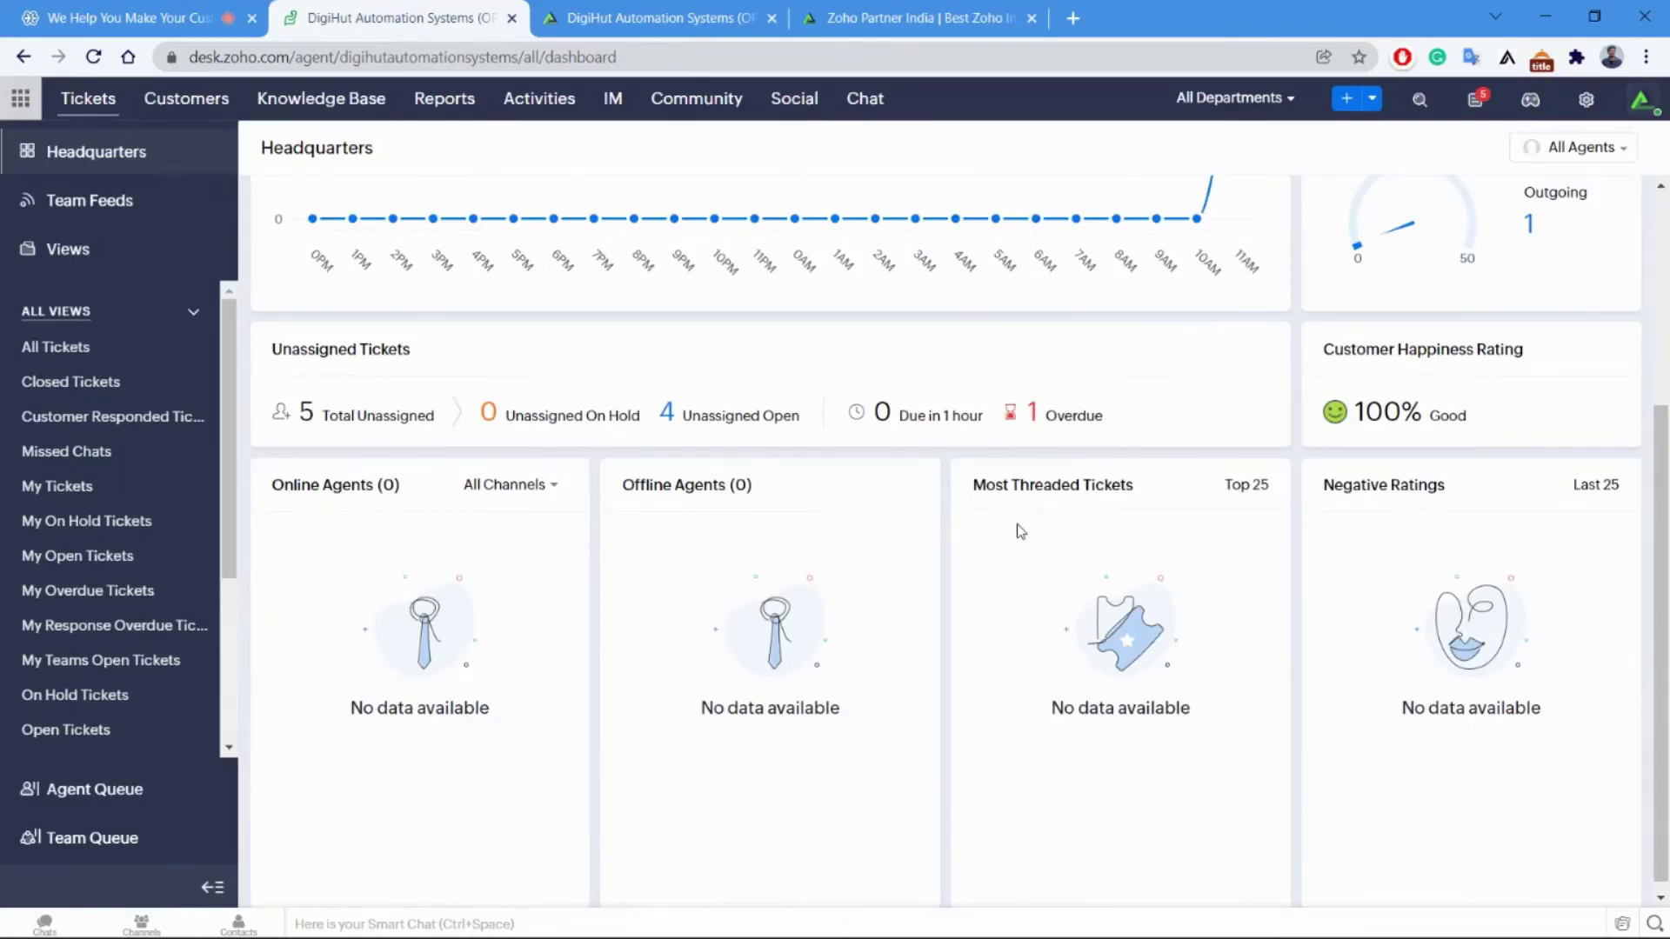
{"action": "scroll", "coordinate": [1387, 573], "scroll_direction": "up", "scroll_amount": 3}
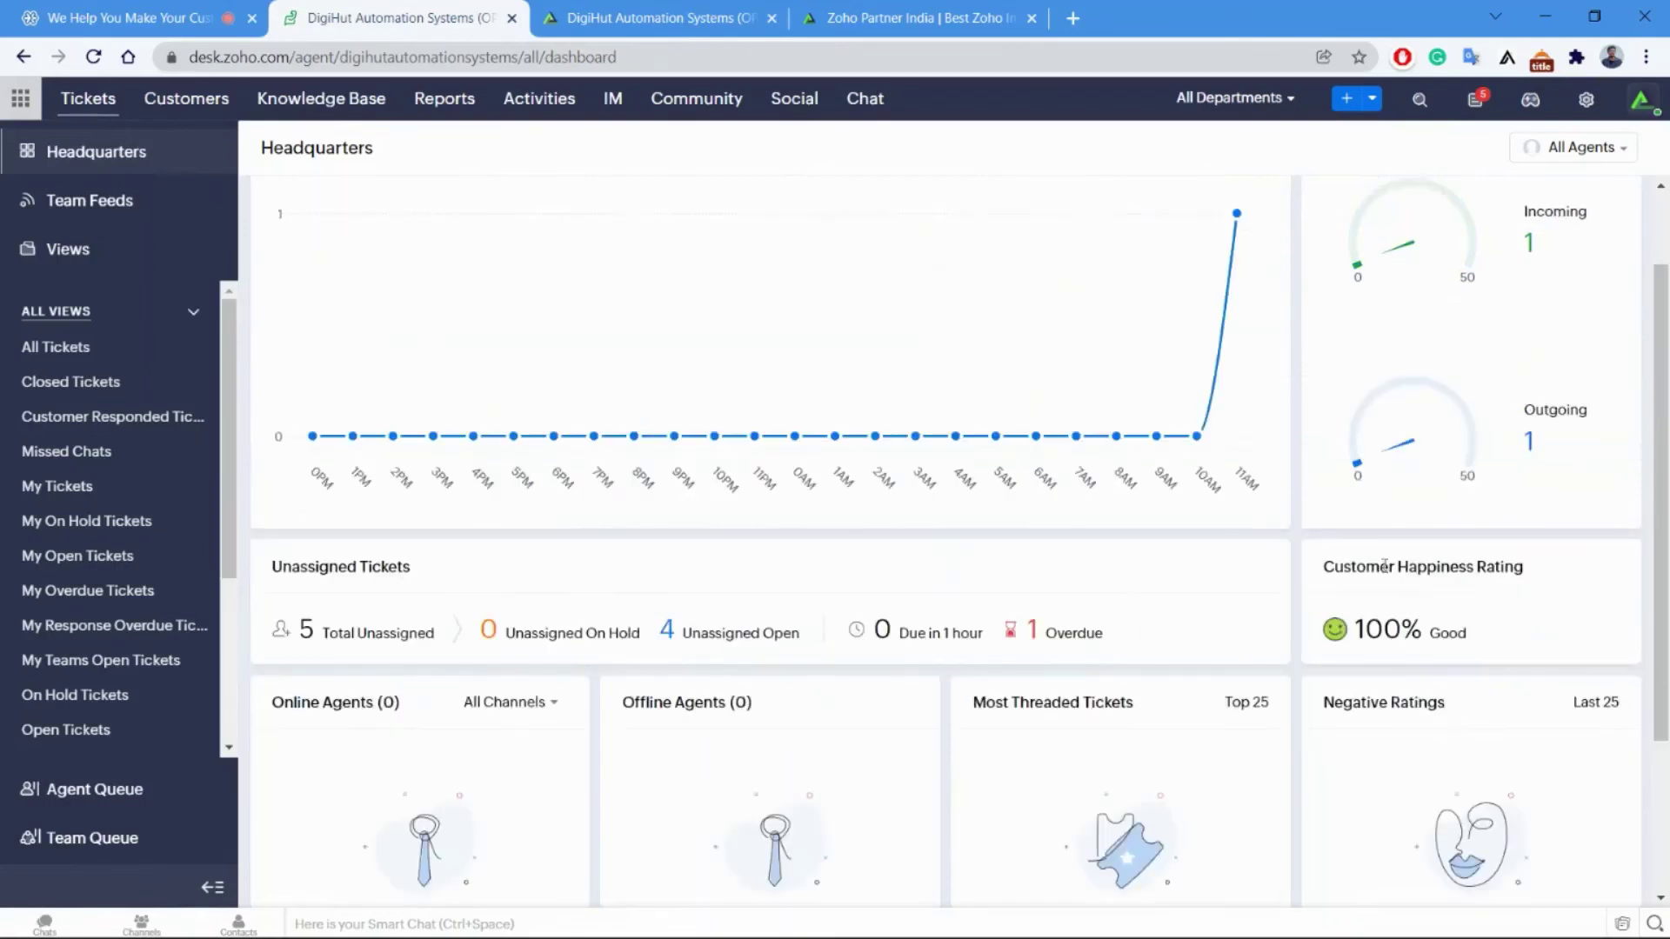
{"action": "scroll", "coordinate": [1285, 589], "scroll_direction": "up", "scroll_amount": 2}
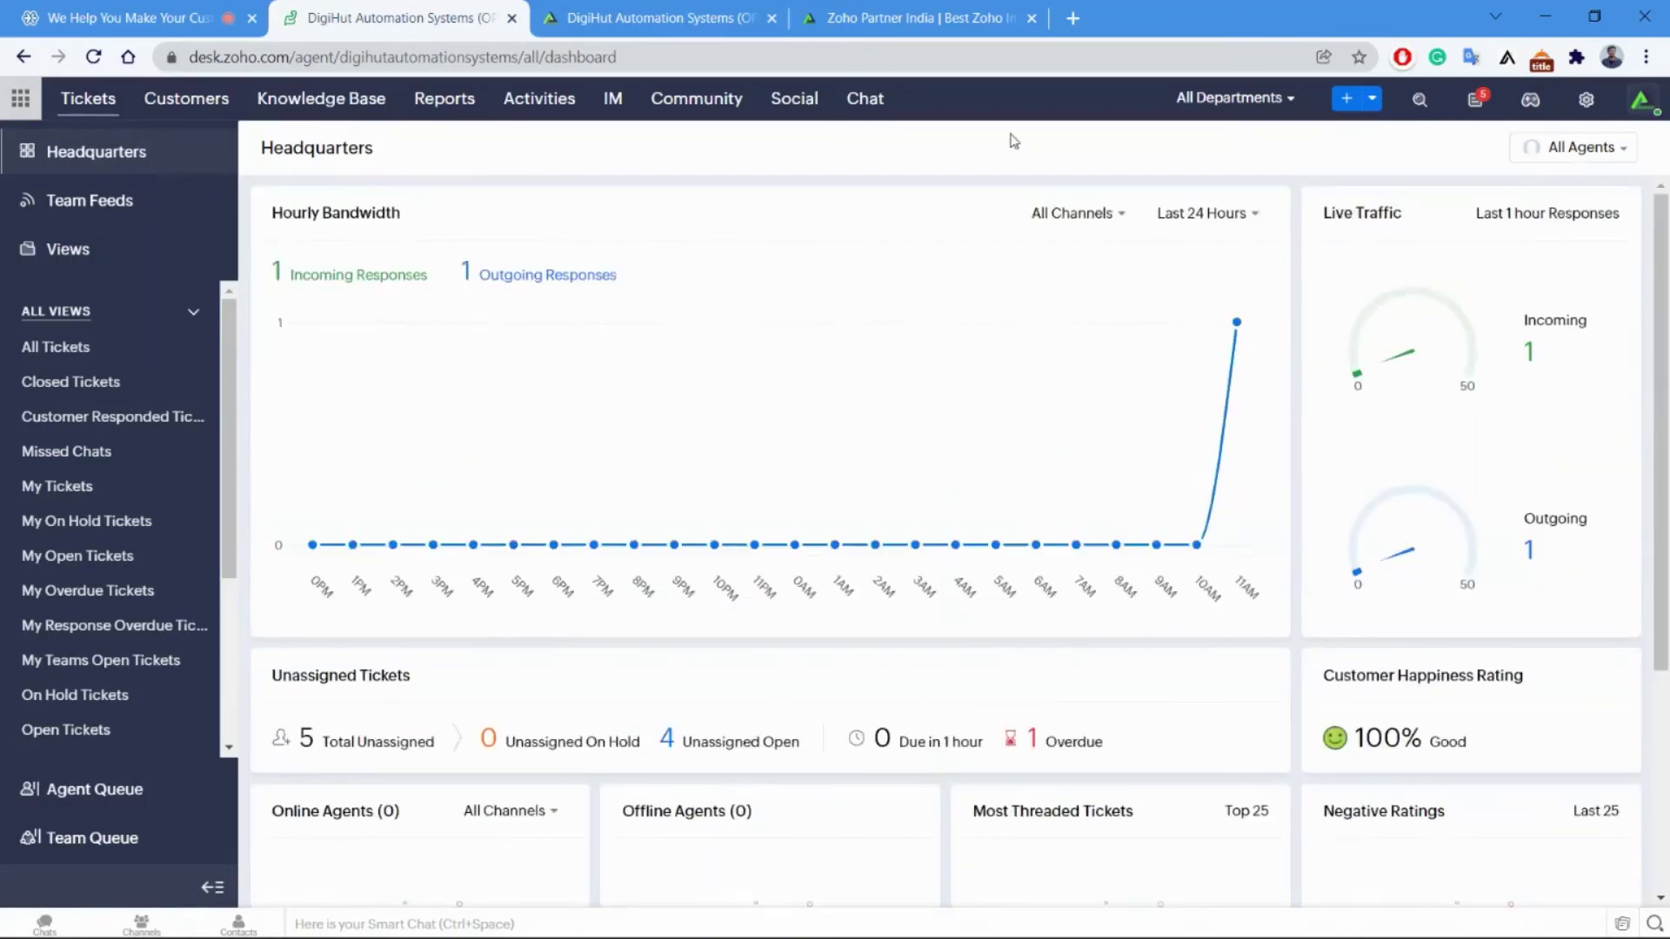
Check the All Agents filter, then return to the Request Dashboards page.
{"action": "left_click", "coordinate": [1589, 148]}
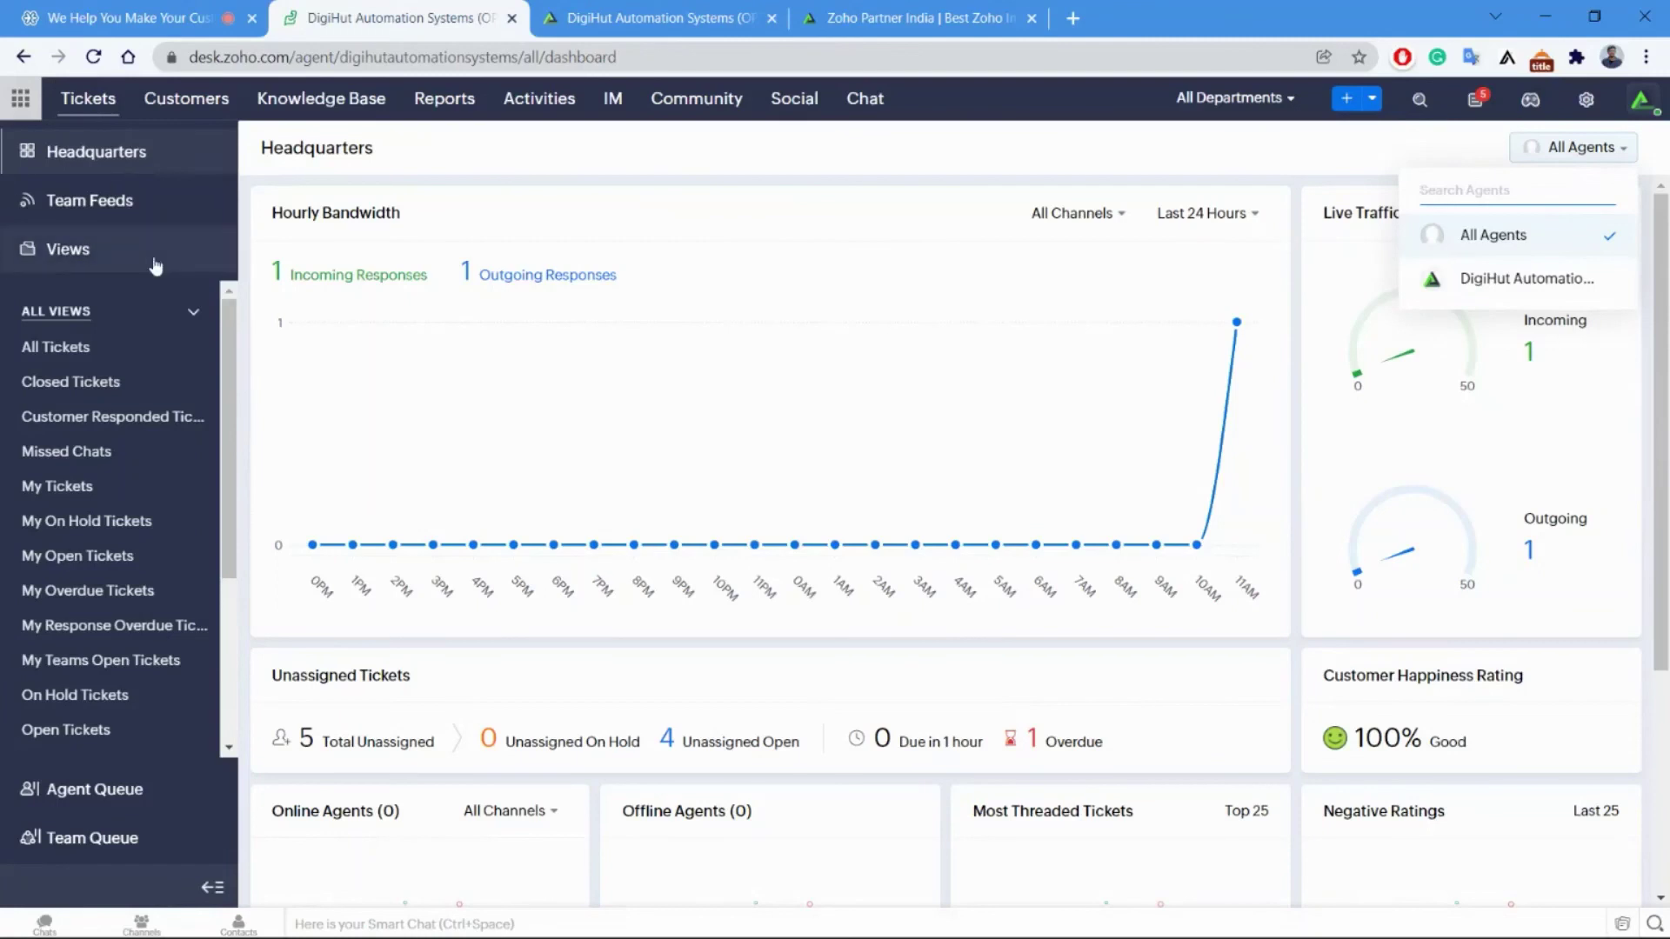
{"action": "scroll", "coordinate": [174, 687], "scroll_direction": "down", "scroll_amount": 1}
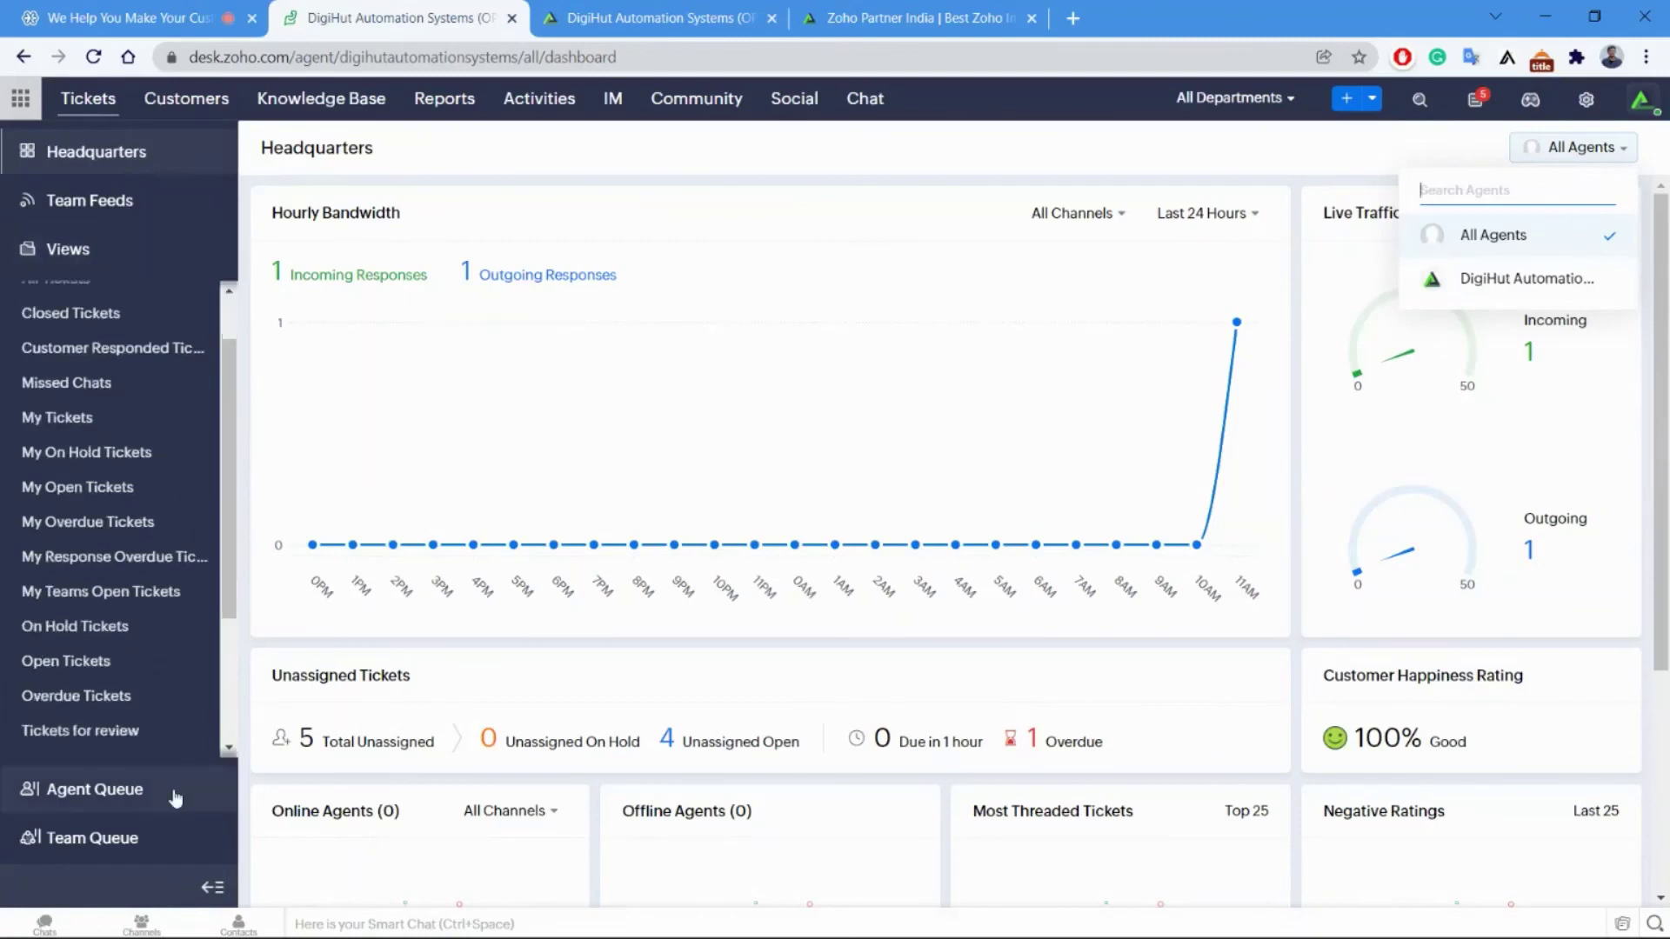
{"action": "left_click", "coordinate": [474, 102]}
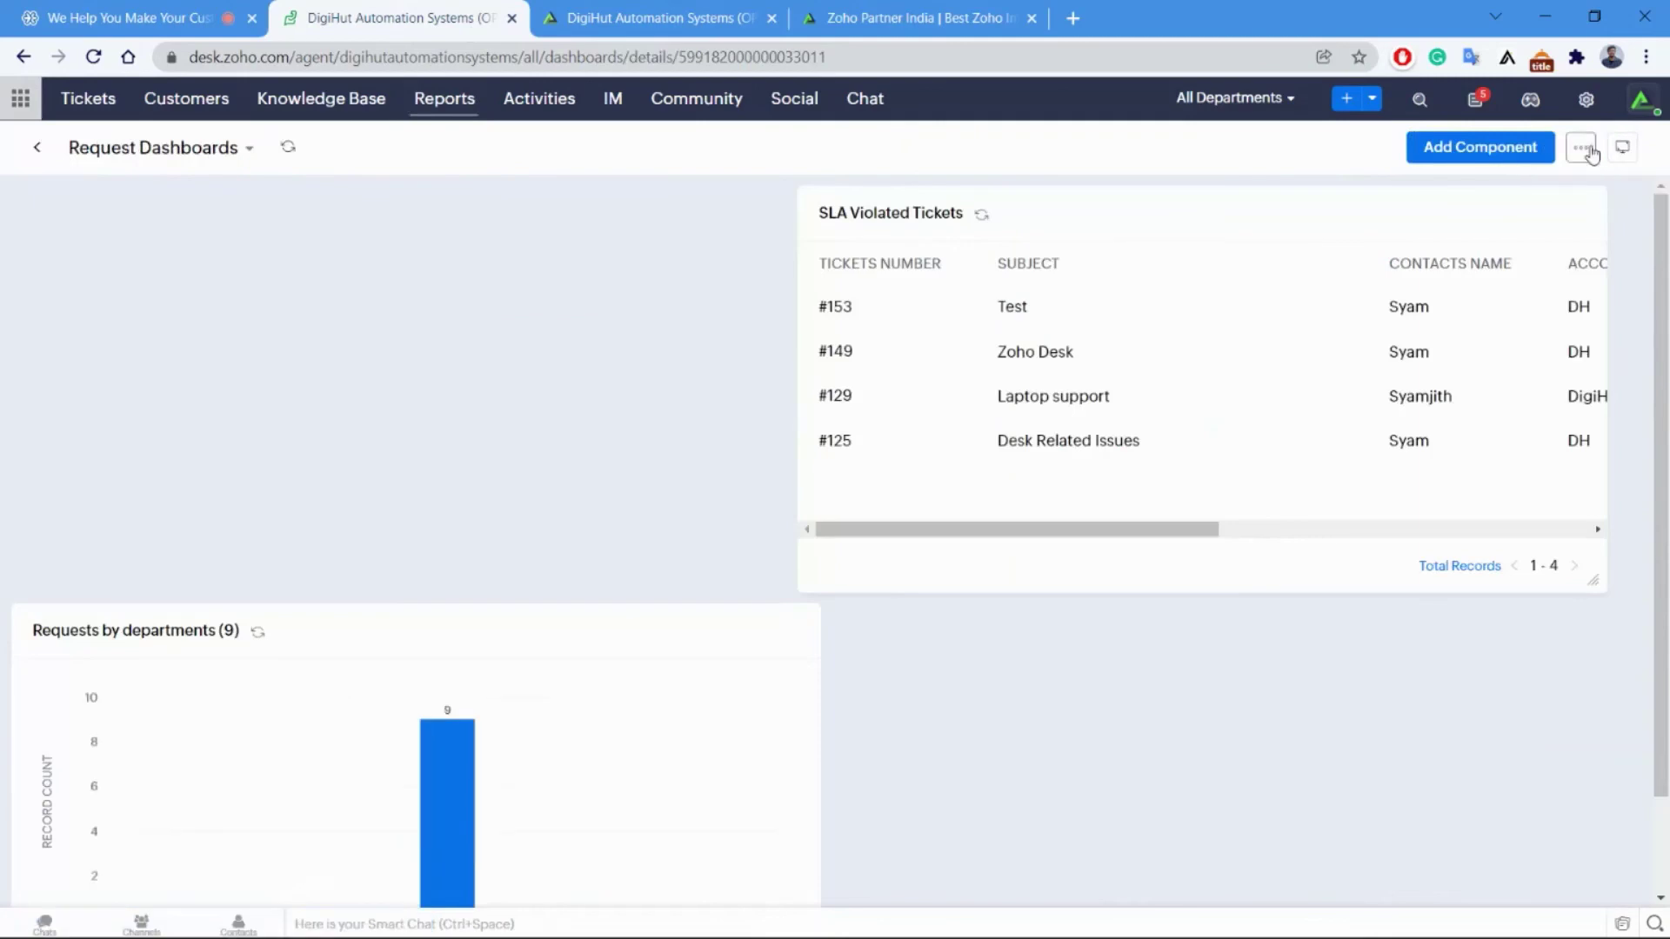
Go back to All Global Dashboards and filter to the Global Dashboards folder.
{"action": "left_click", "coordinate": [1581, 147]}
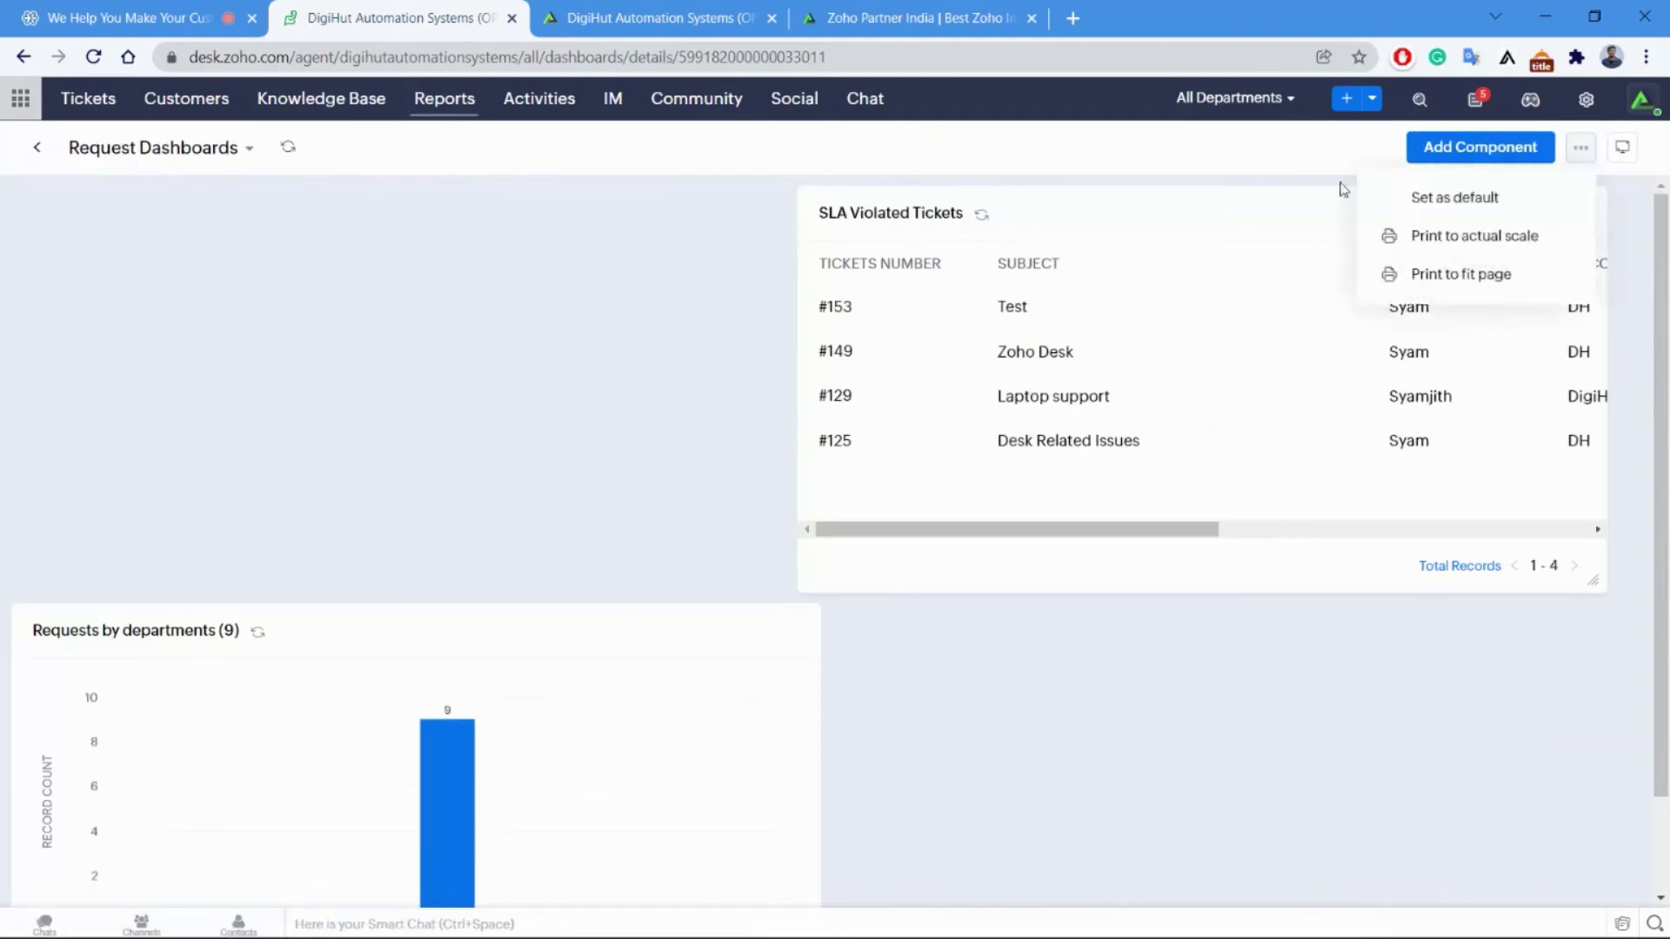
{"action": "left_click", "coordinate": [165, 147]}
{"action": "left_click", "coordinate": [38, 148]}
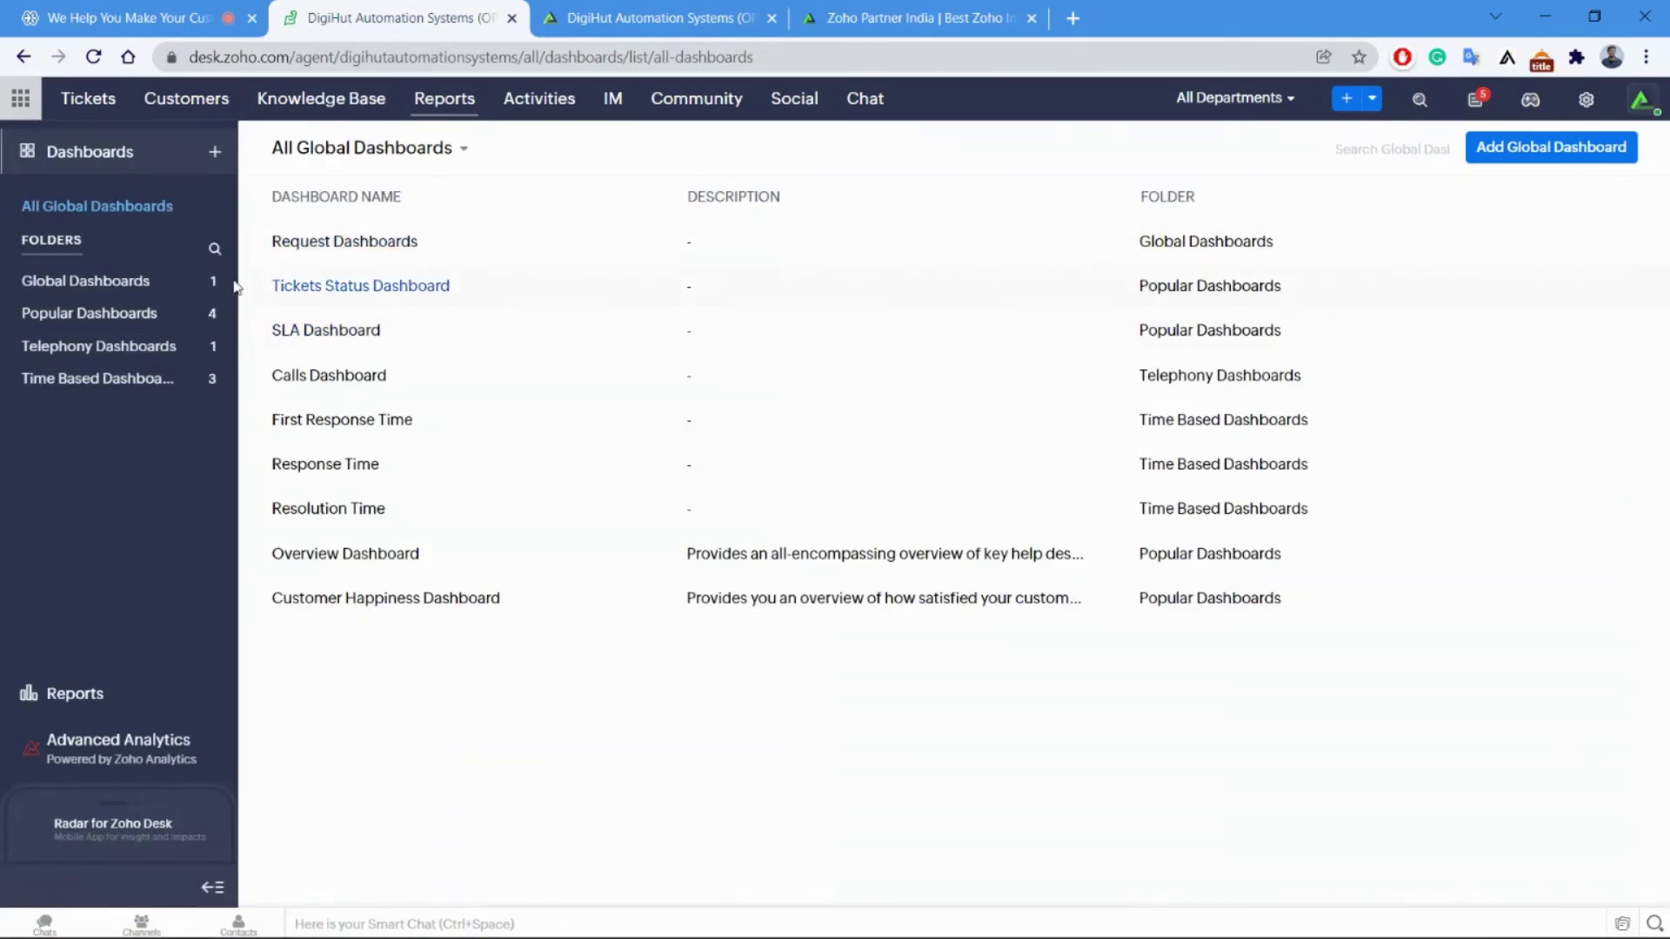
{"action": "left_click", "coordinate": [142, 280]}
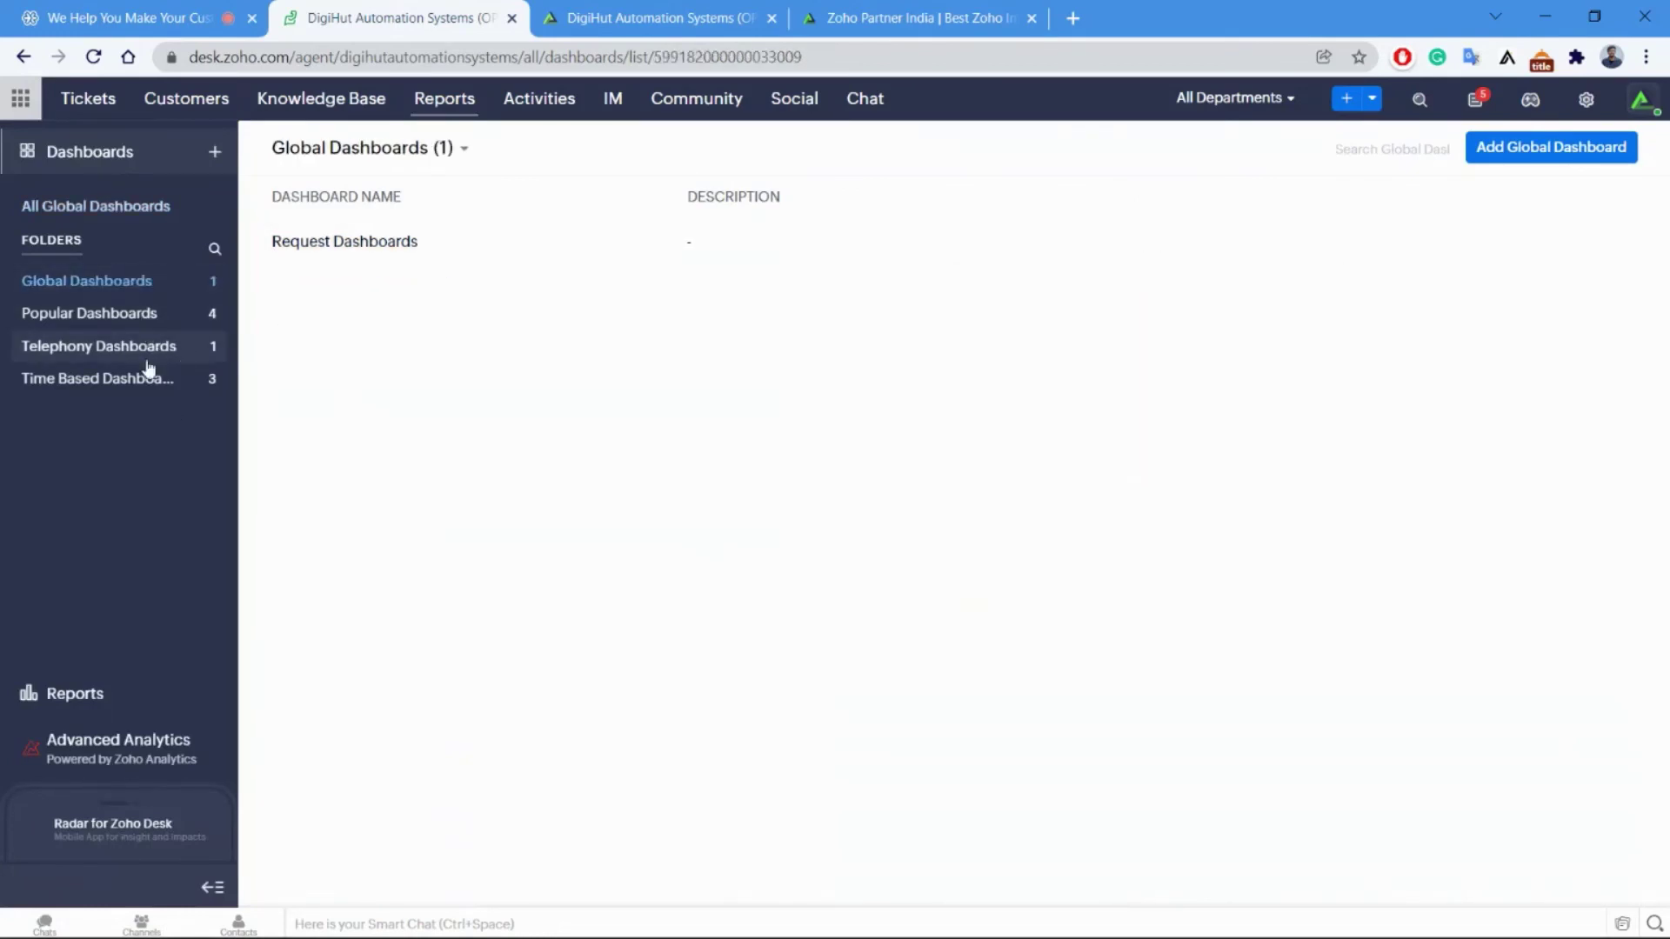
View the Tickets by departments and Webform reports, then open the Static Reports folder.
{"action": "left_click", "coordinate": [79, 694]}
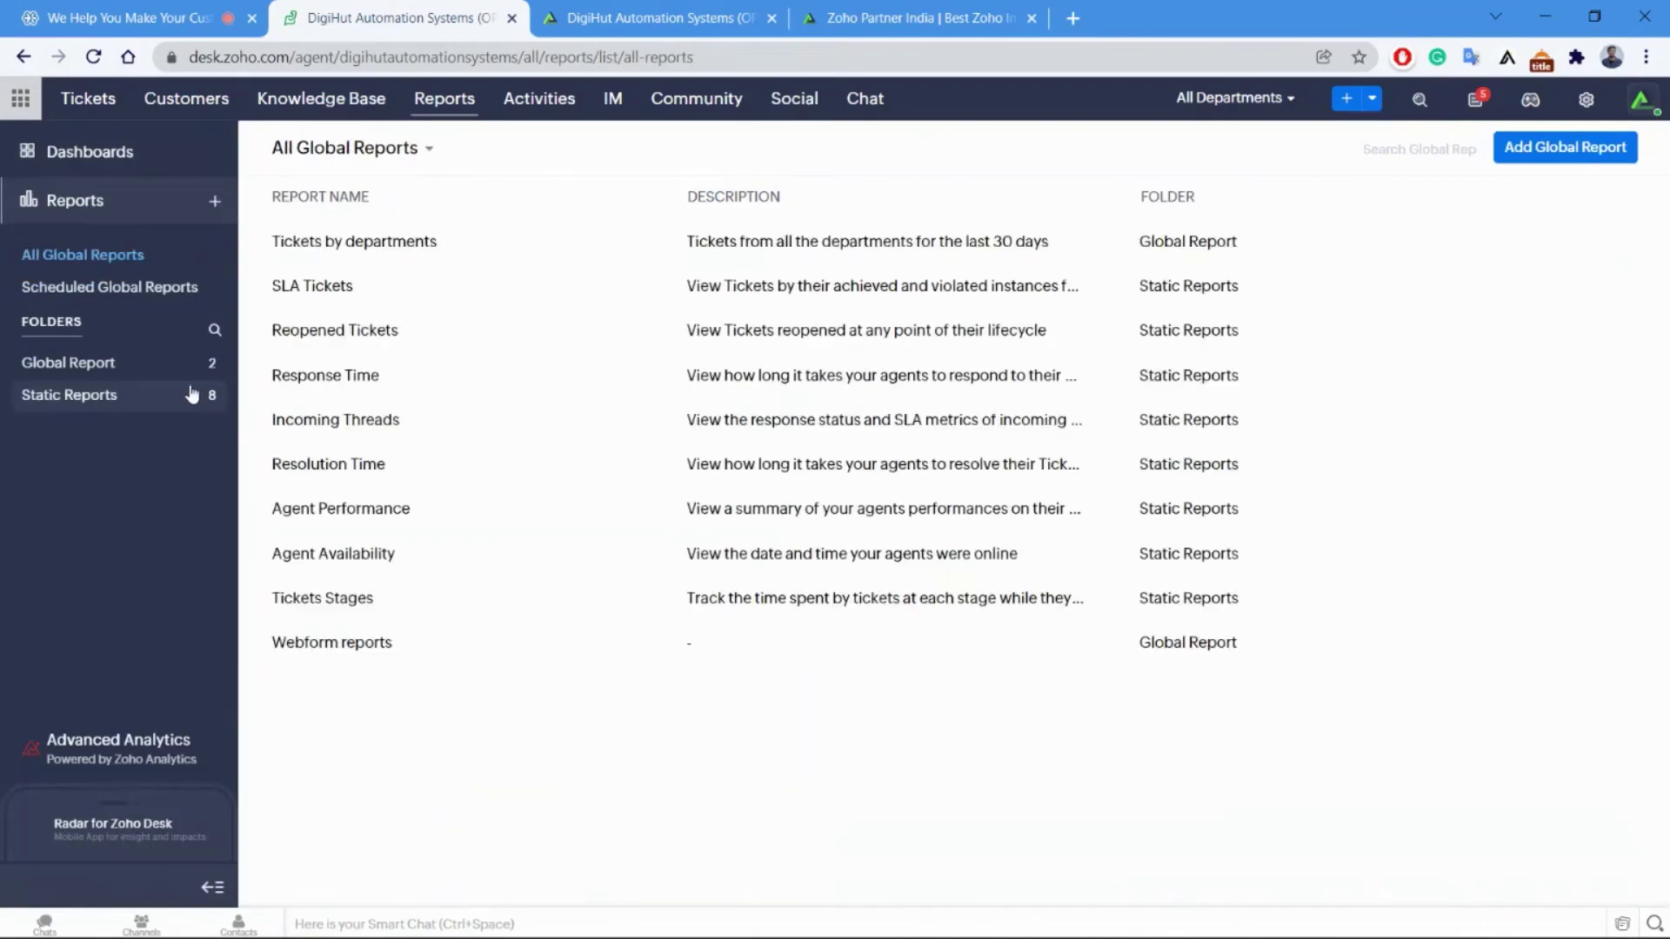
{"action": "left_click", "coordinate": [105, 364]}
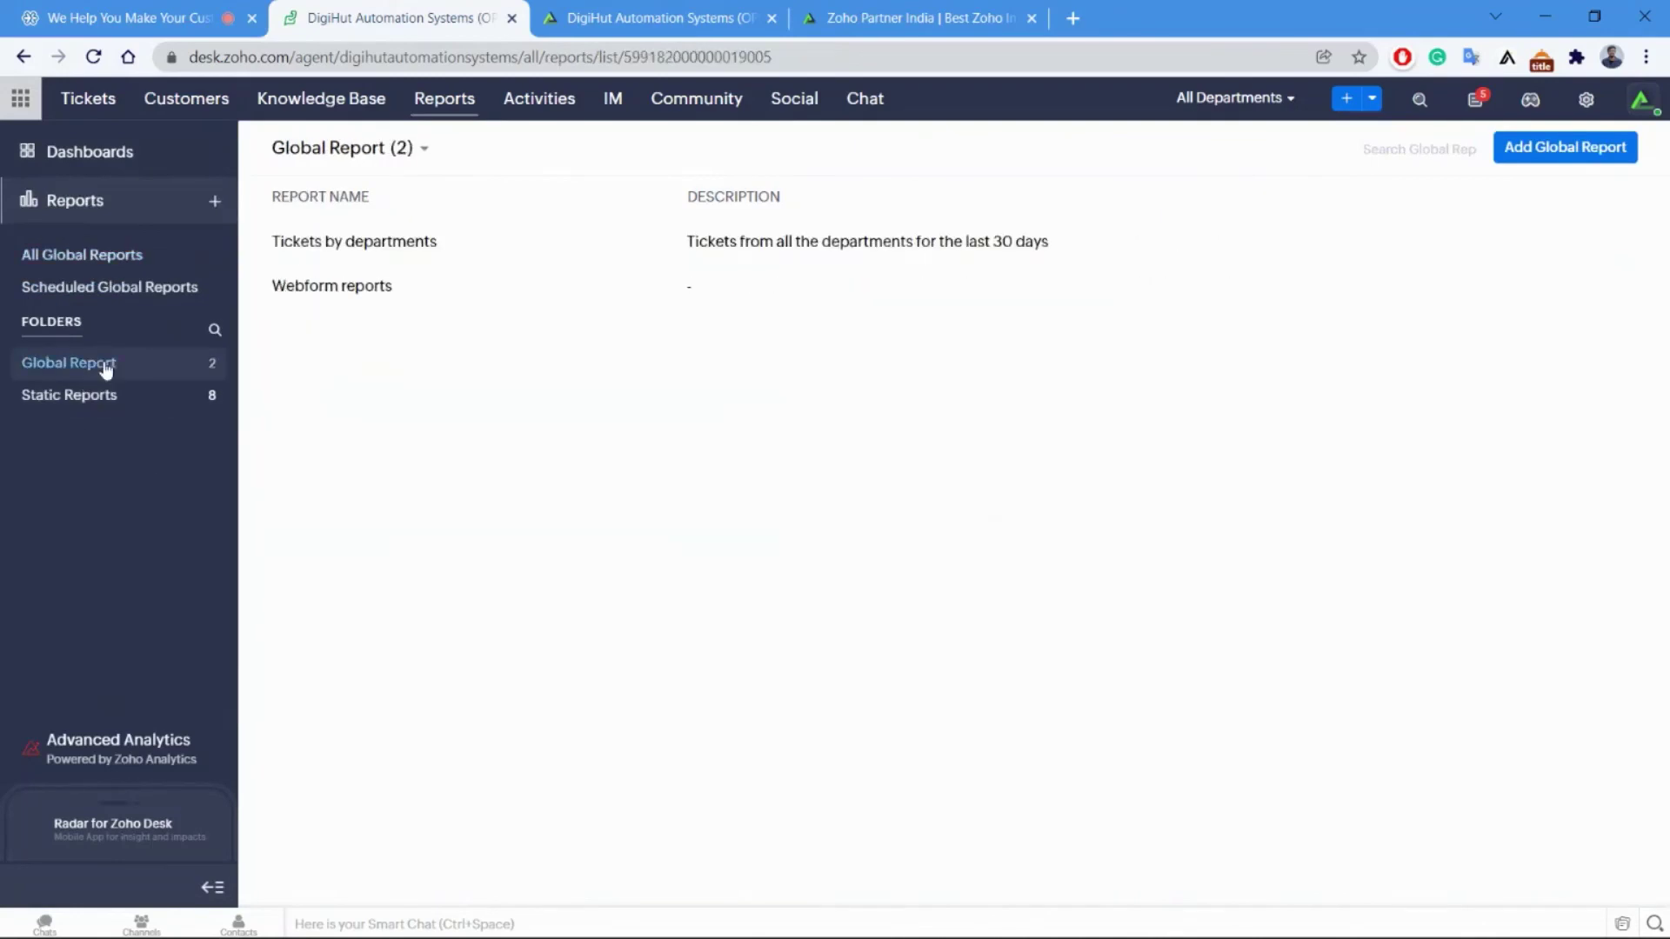
{"action": "left_click", "coordinate": [372, 245]}
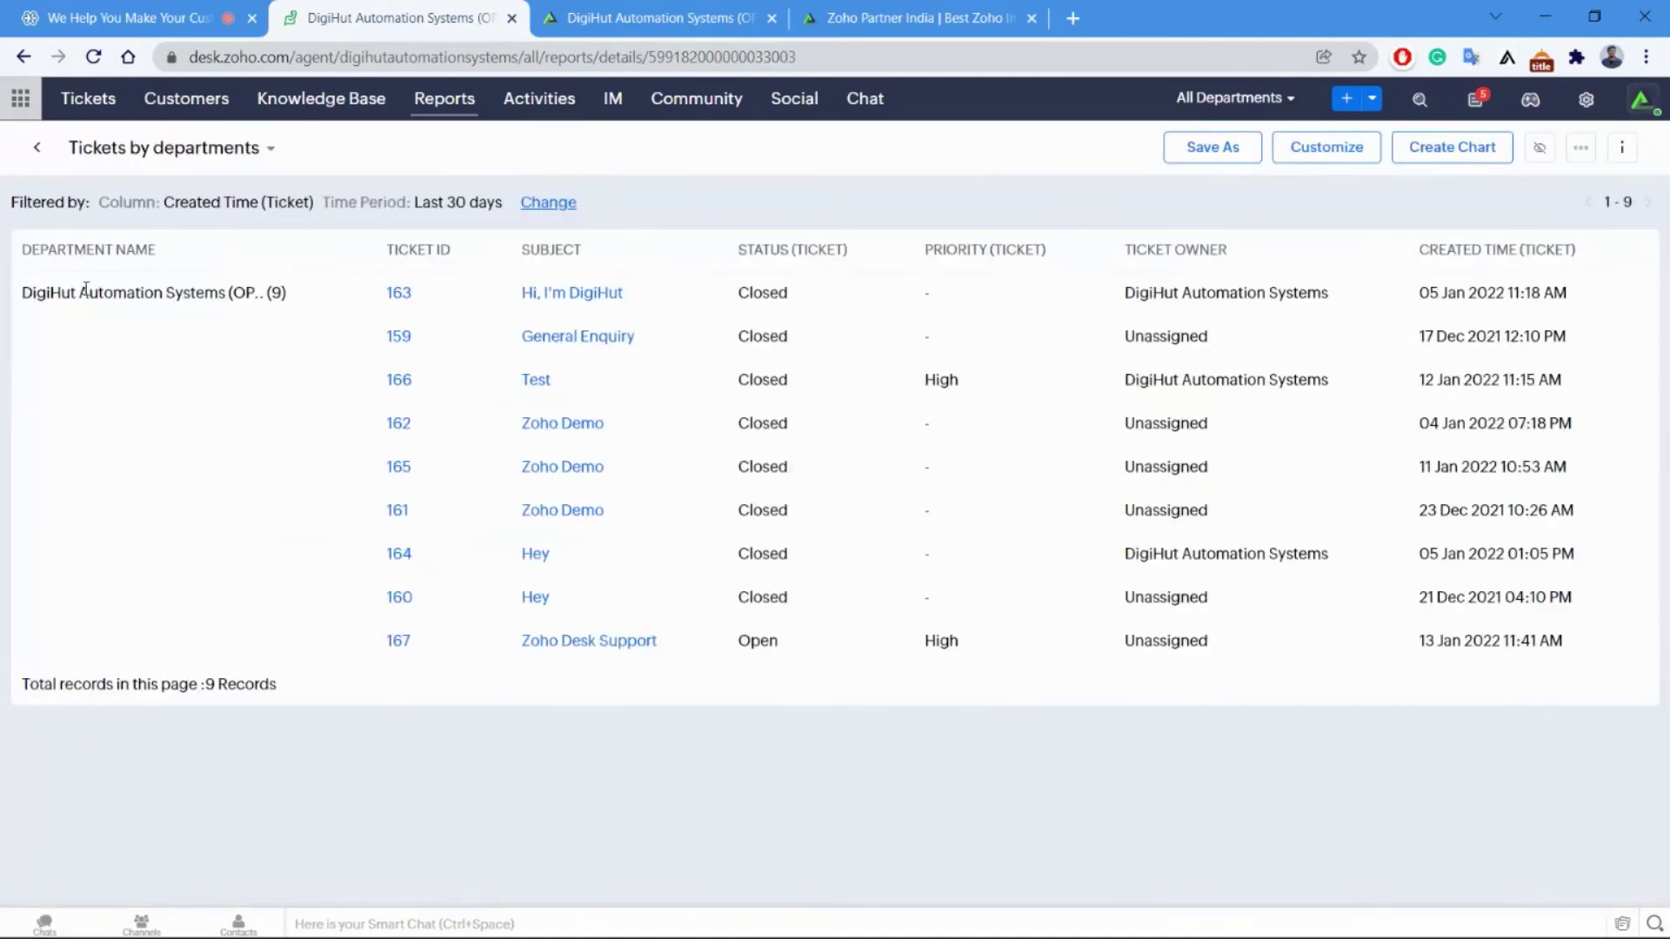
{"action": "left_click", "coordinate": [165, 148]}
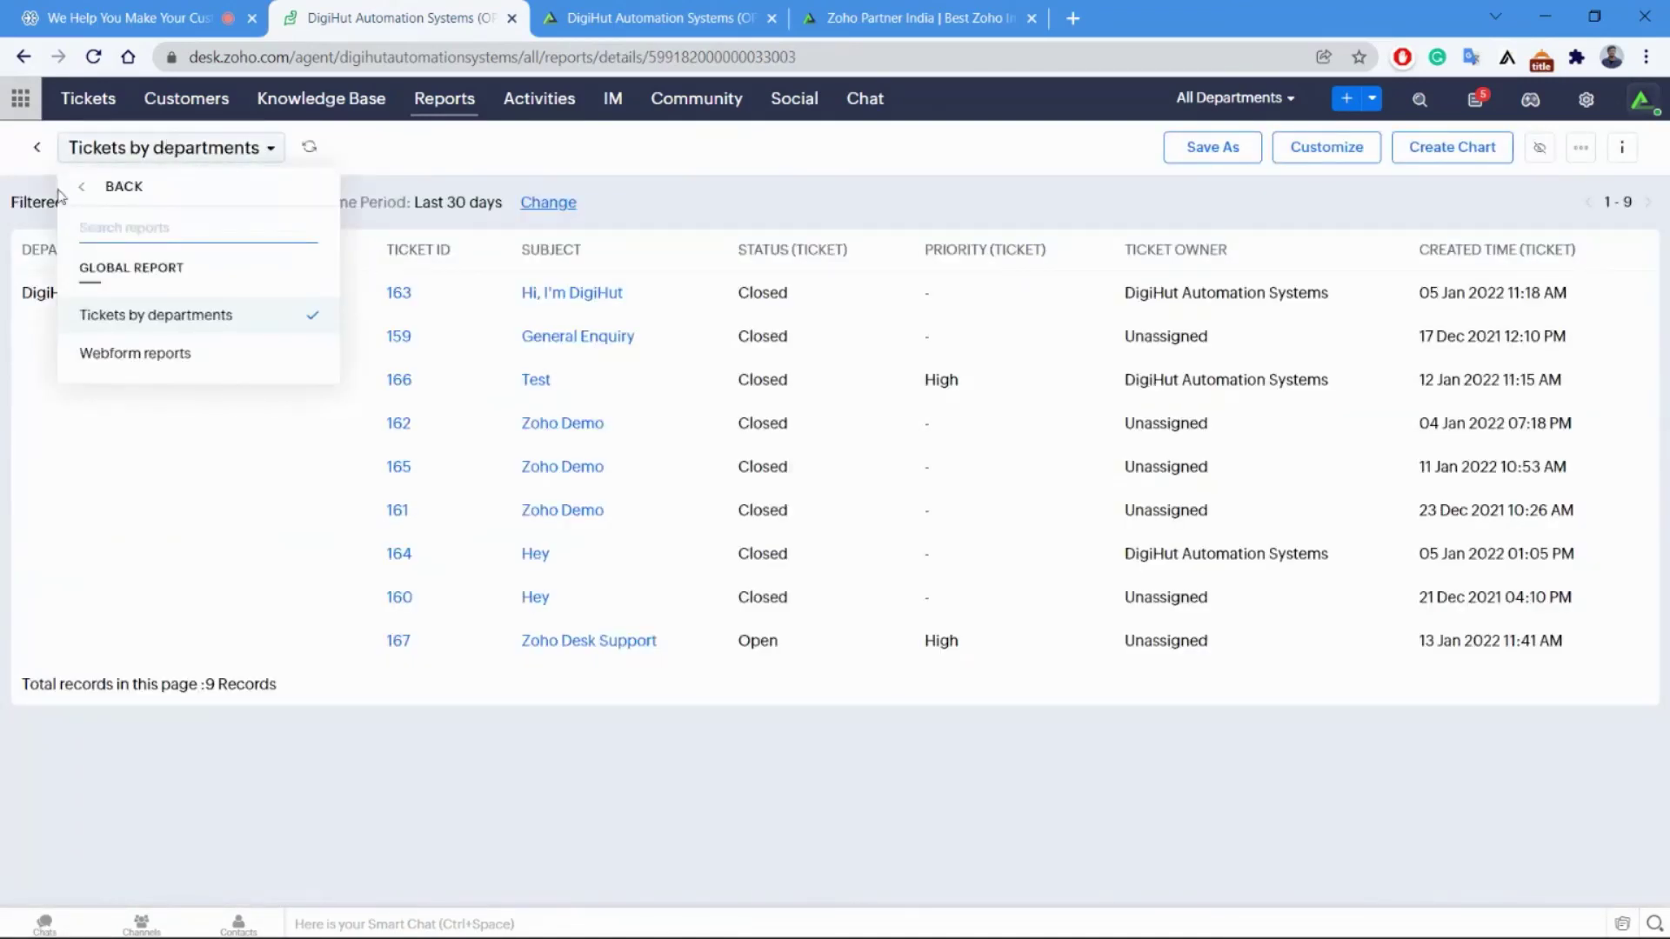
{"action": "left_click", "coordinate": [118, 357]}
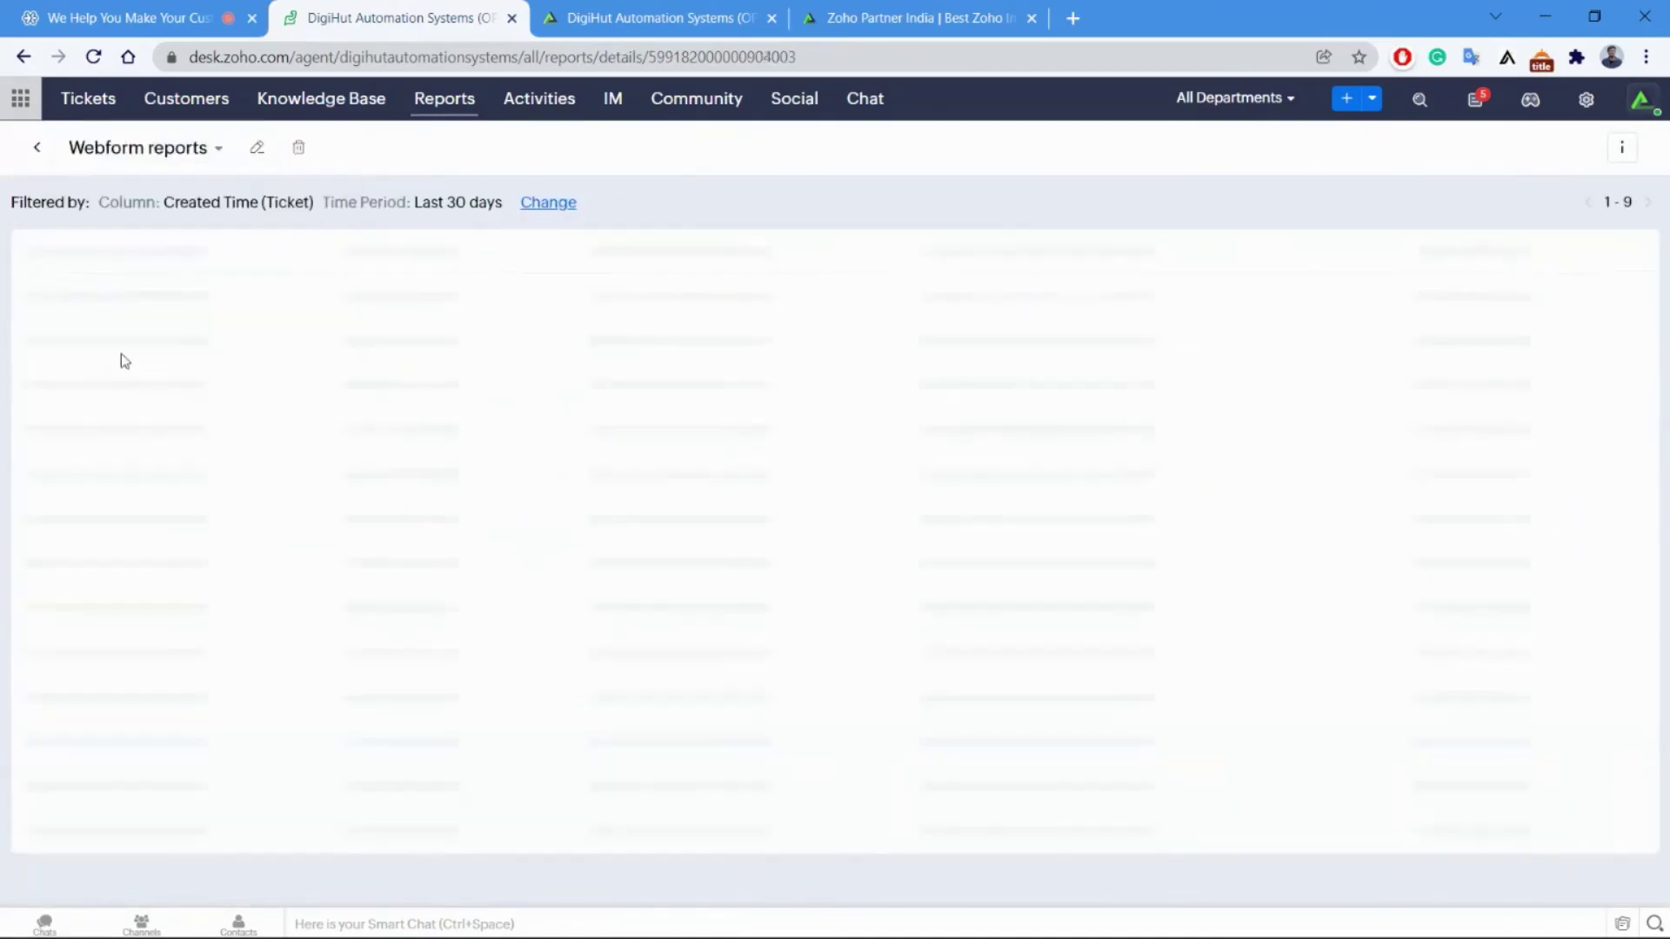
{"action": "left_click", "coordinate": [39, 146]}
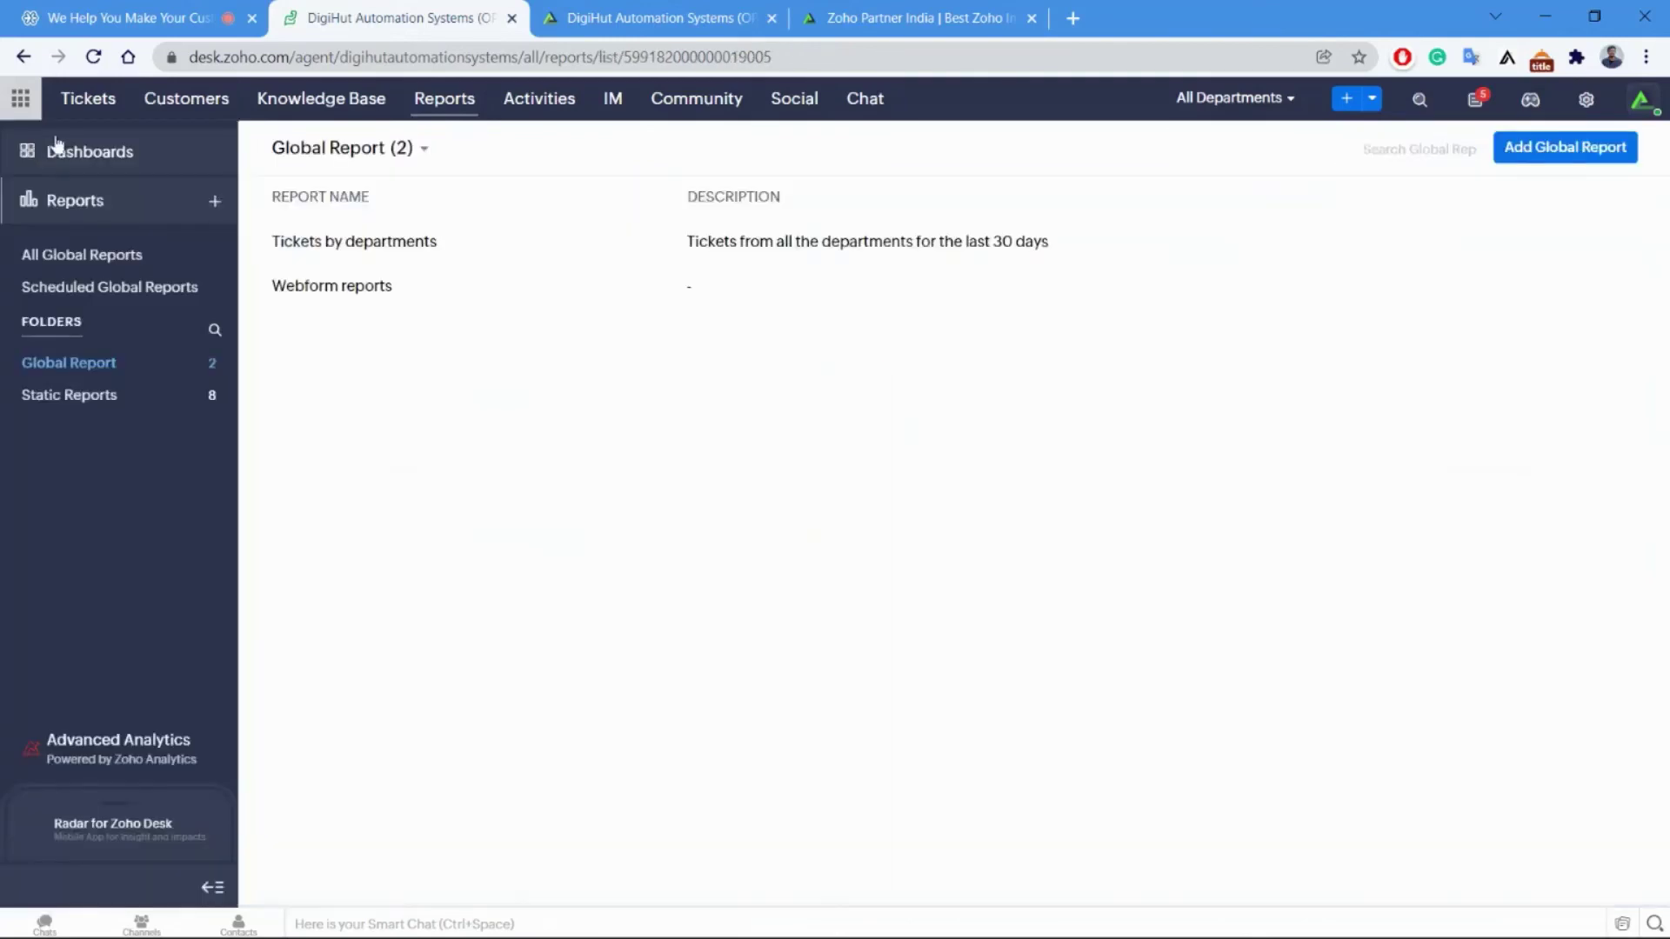
{"action": "left_click", "coordinate": [116, 393]}
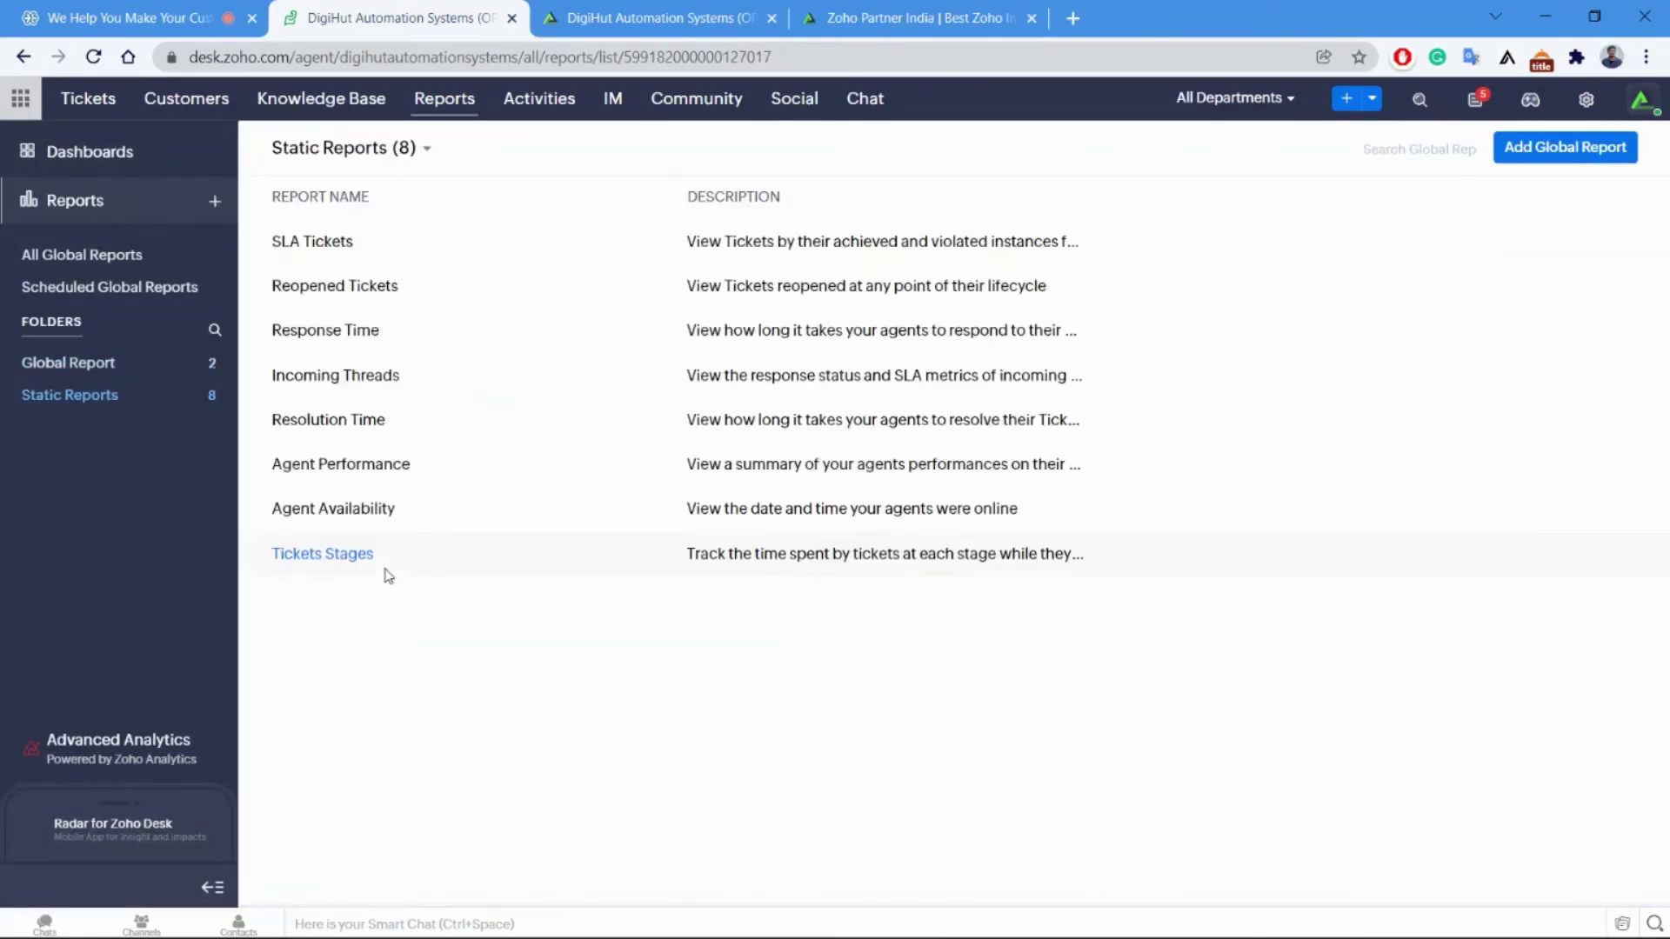
{"action": "left_click", "coordinate": [1532, 152]}
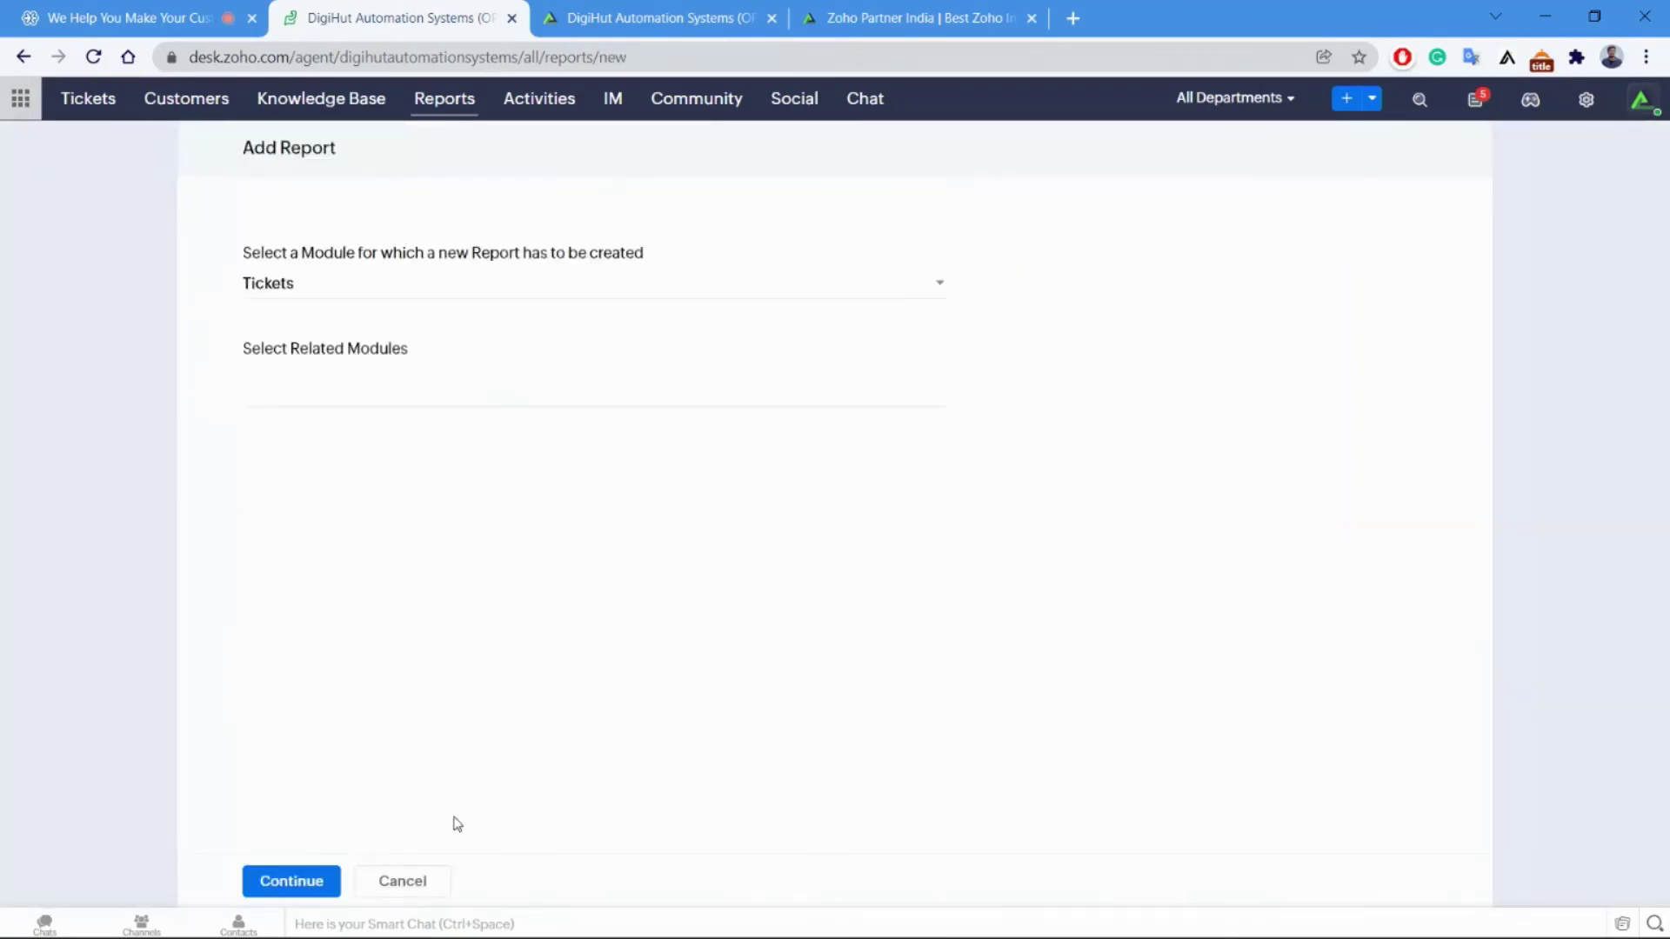
{"action": "left_click", "coordinate": [466, 364]}
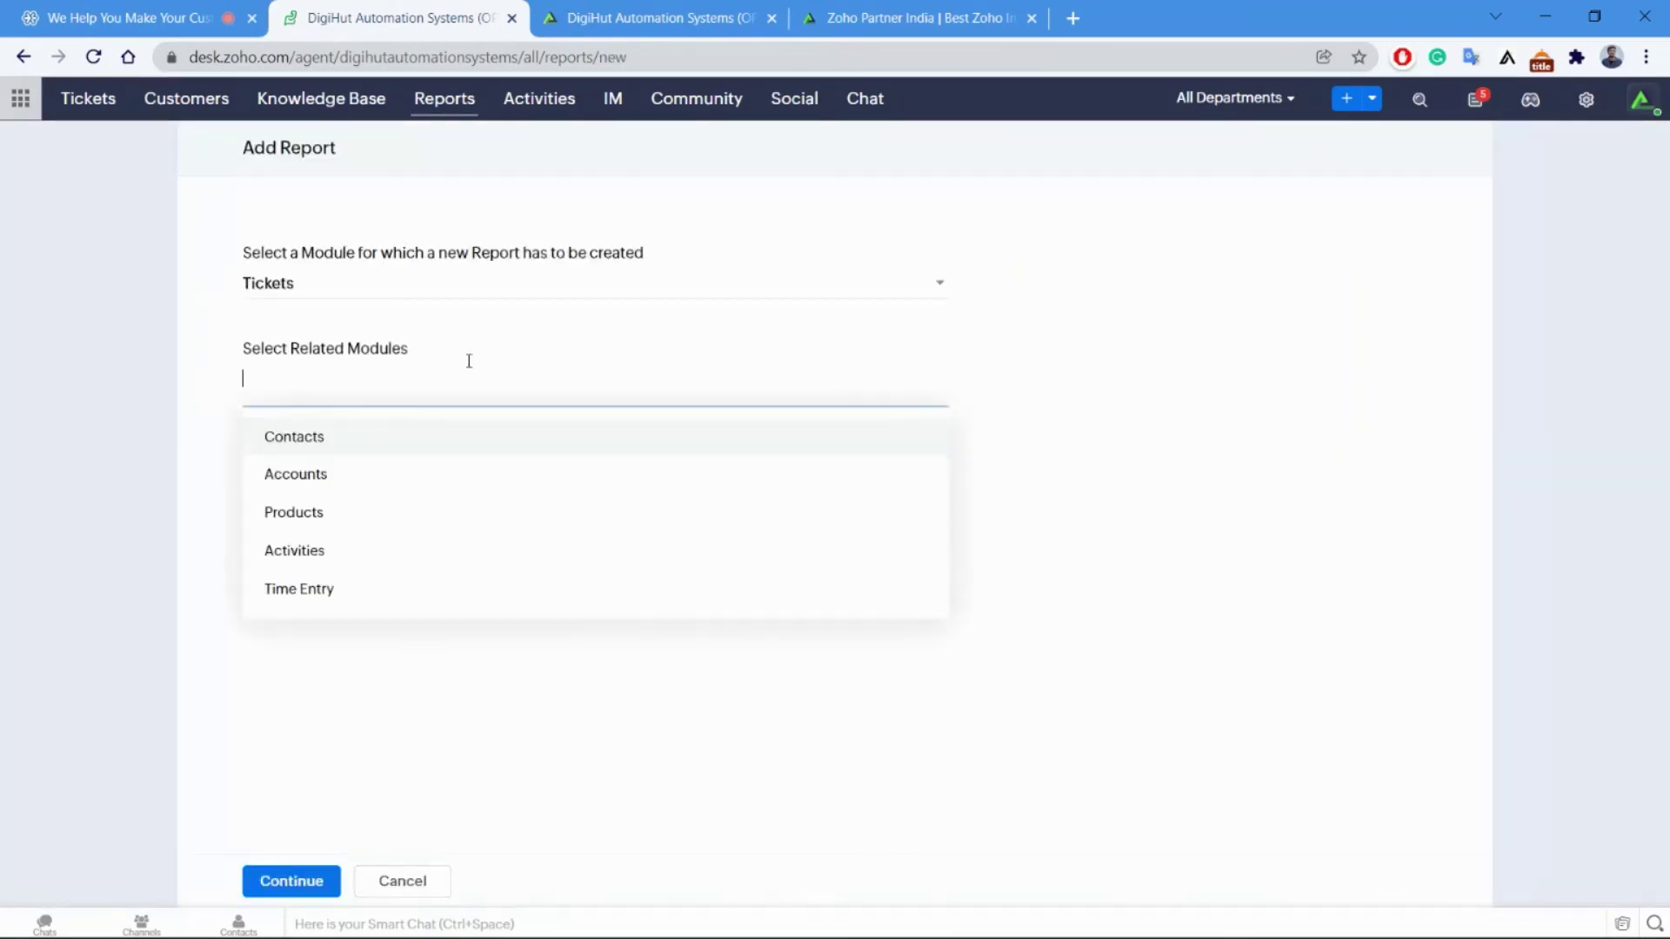
{"action": "left_click", "coordinate": [388, 887]}
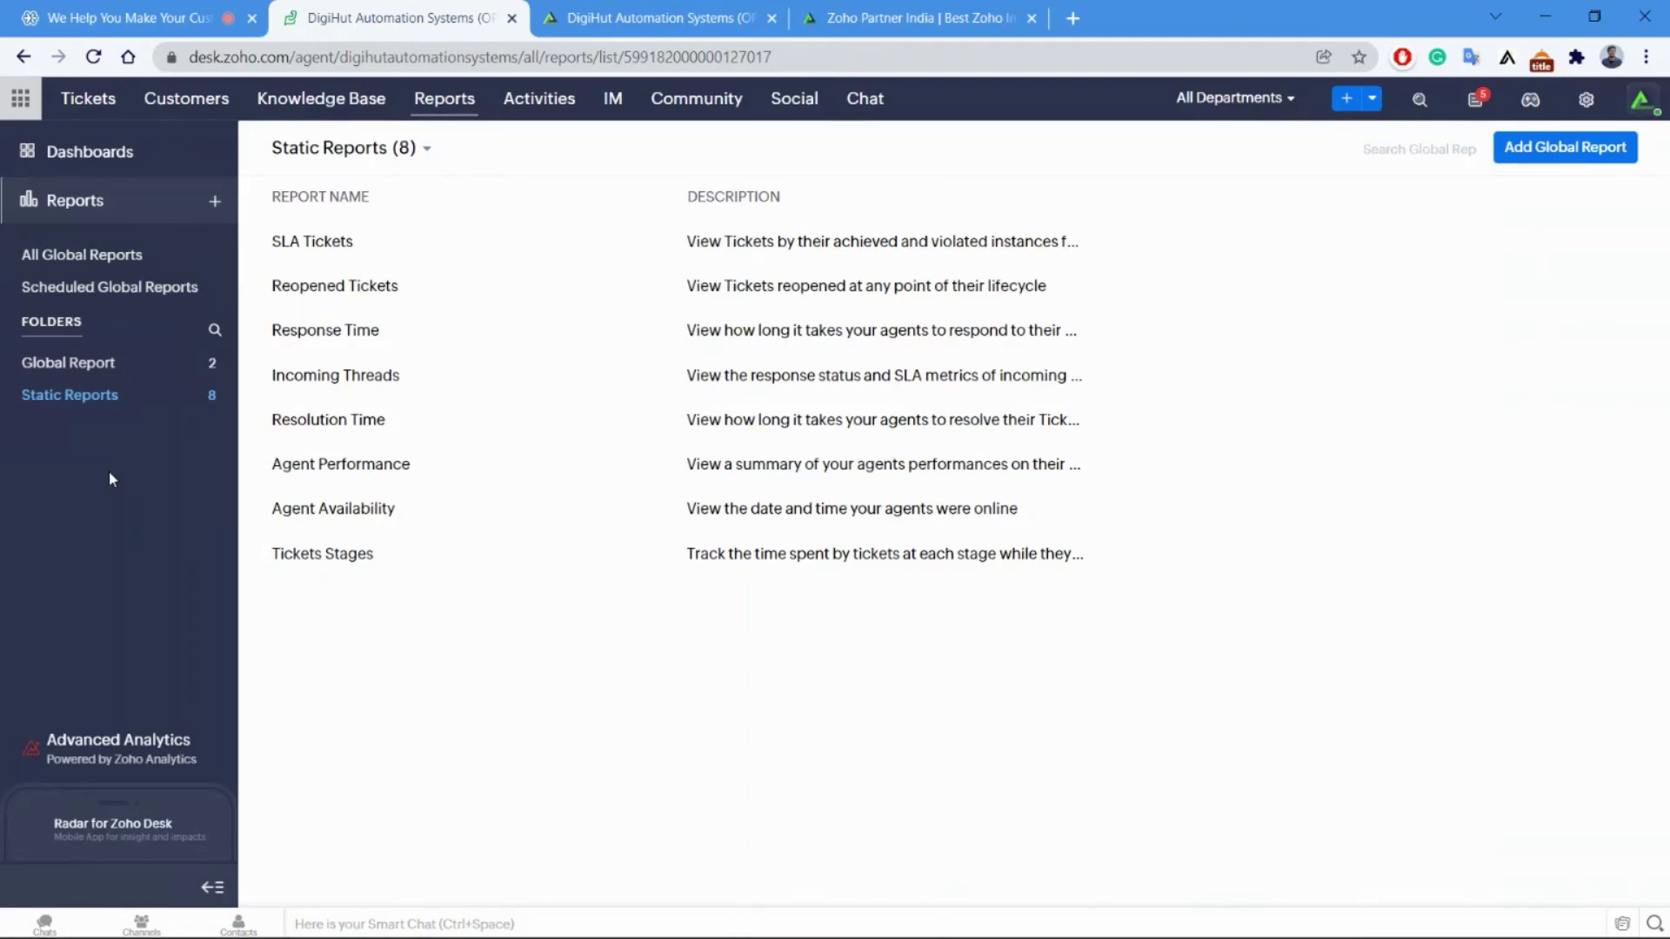
Return to the slideshow and step through slides 24–26, ending on slide 24 showing 'immediately!'.
{"action": "key", "text": "alt+Tab"}
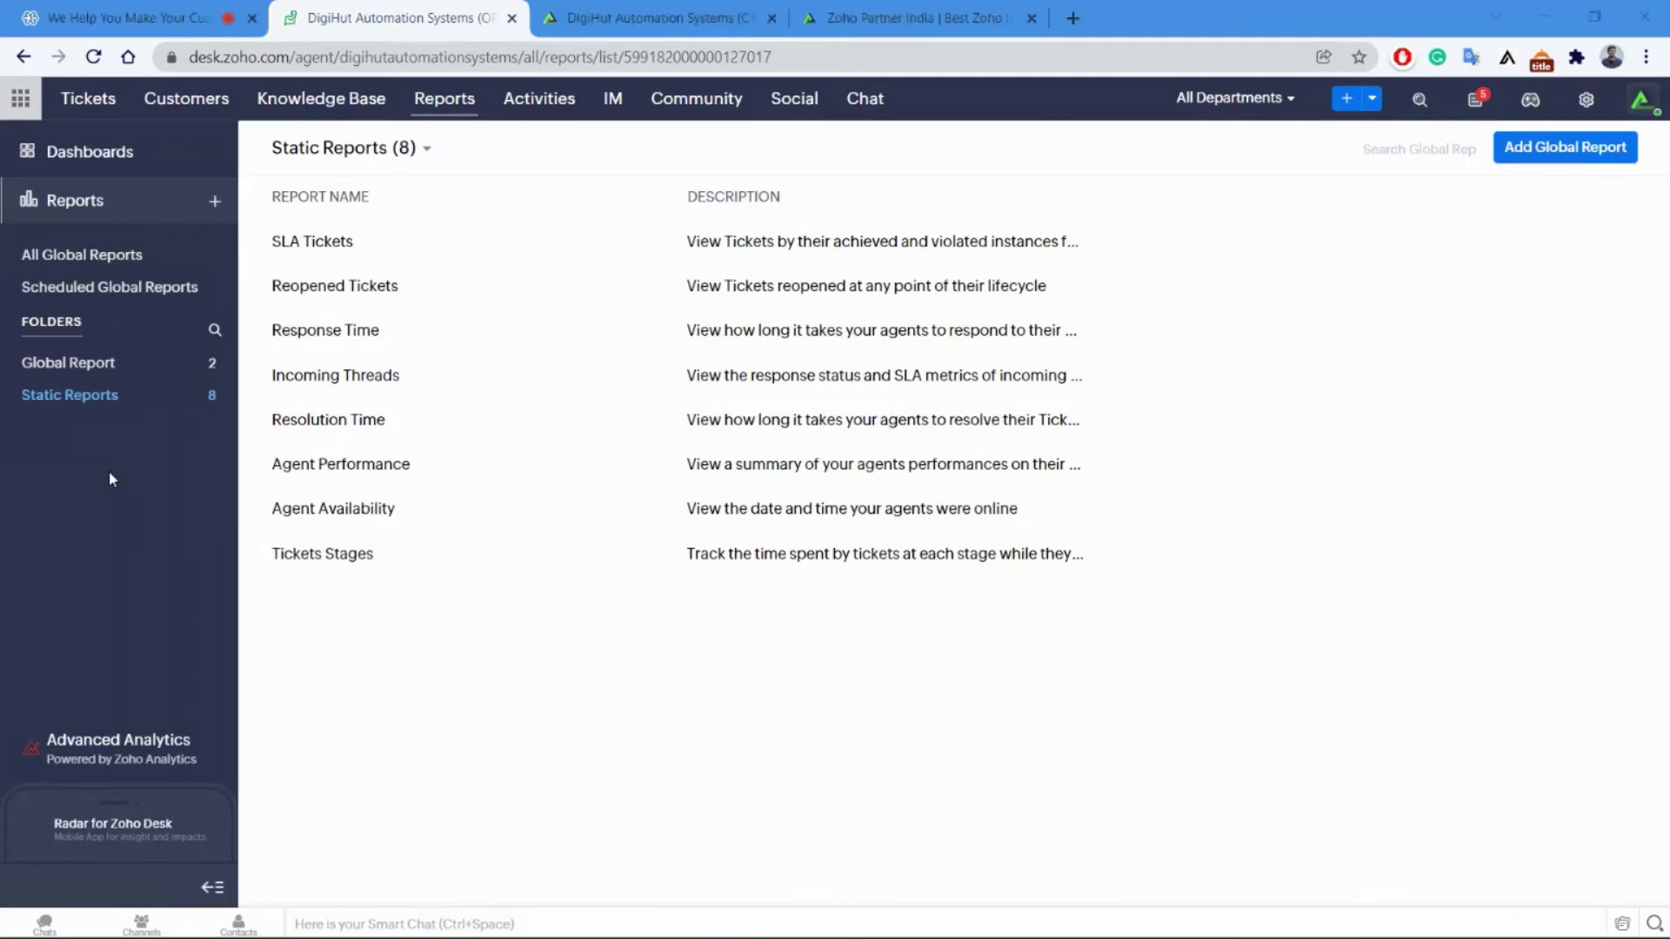
{"action": "key", "text": "Right"}
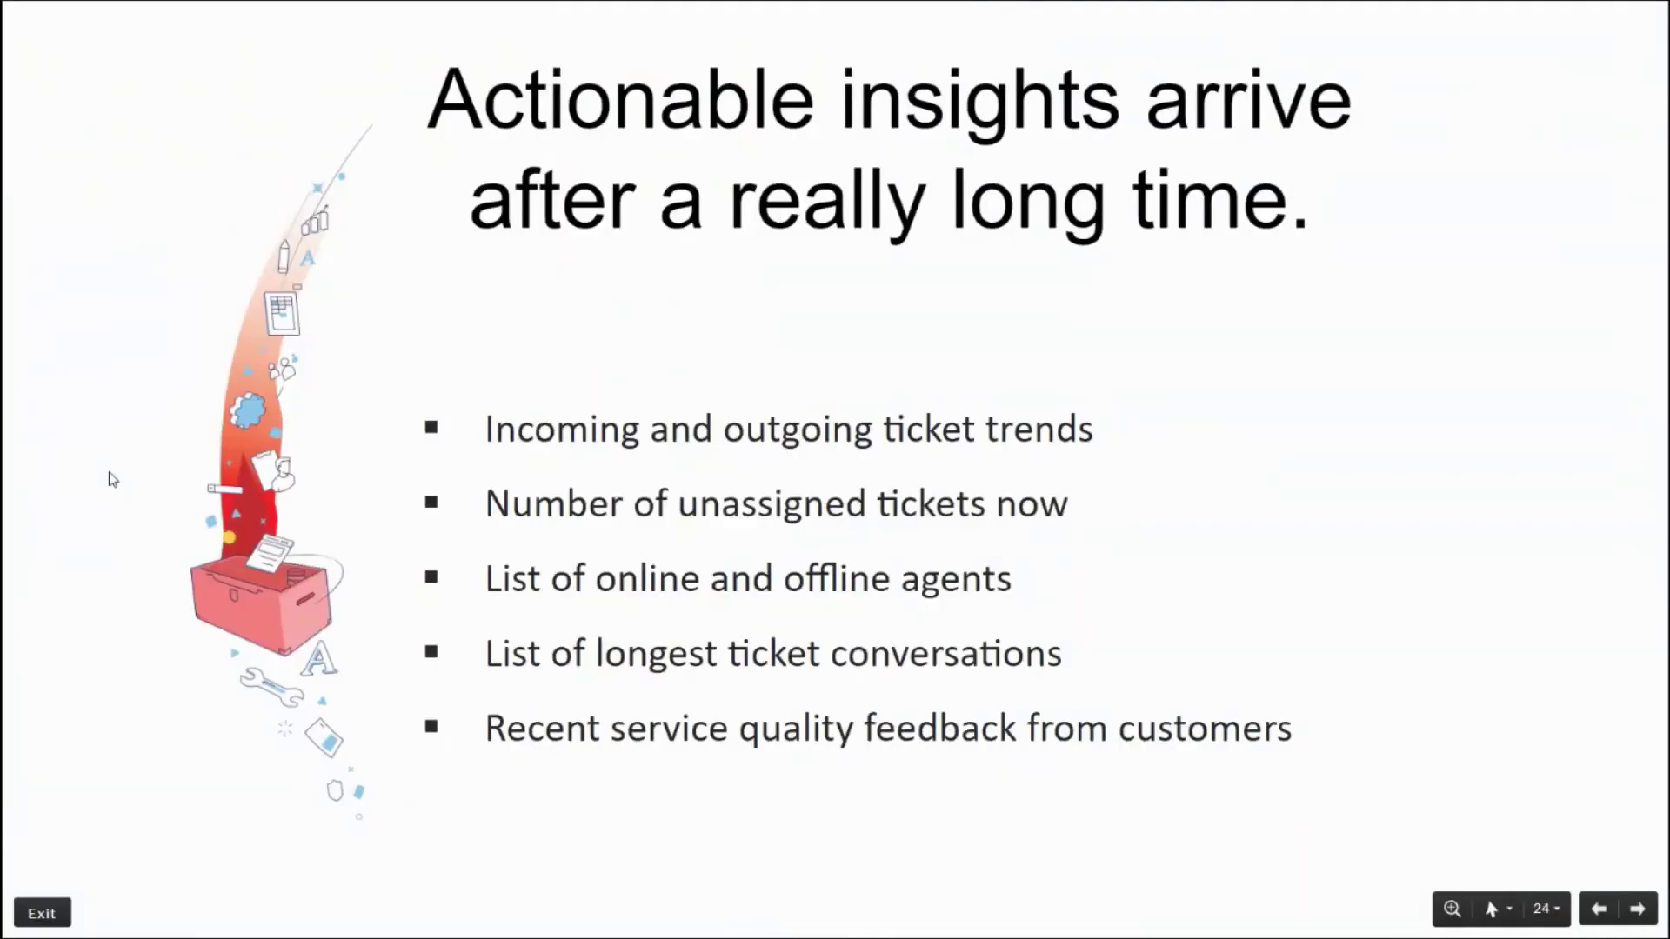
{"action": "key", "text": "Left"}
{"action": "key", "text": "Right"}
{"action": "key", "text": "Right"}
{"action": "key", "text": "Right"}
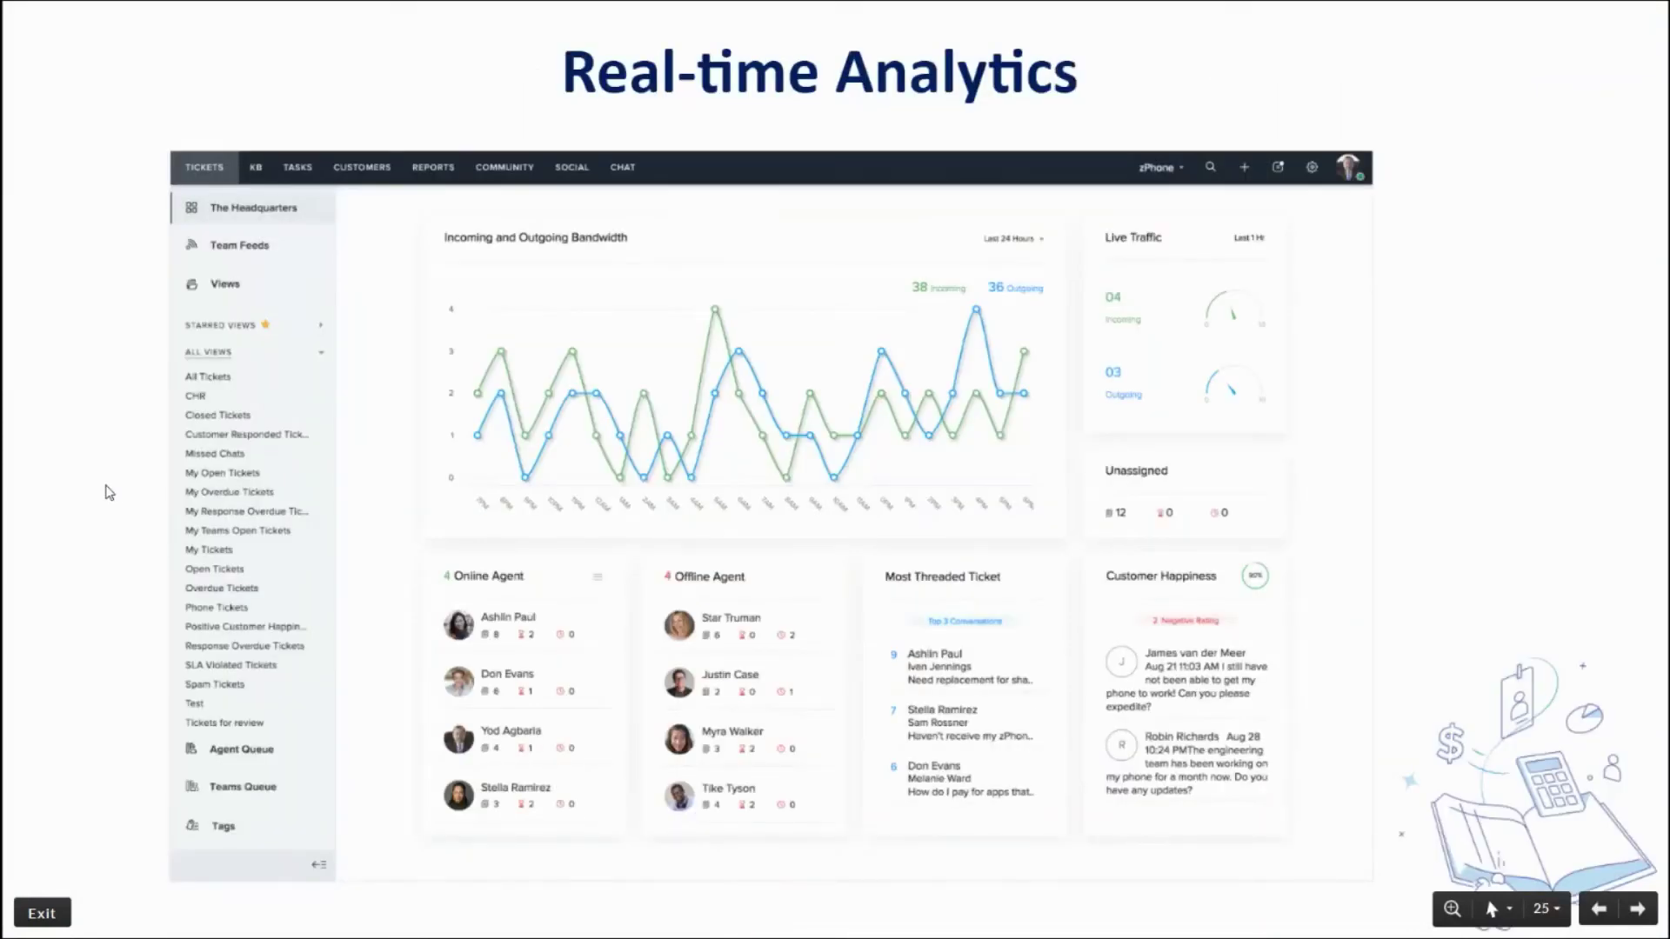
{"action": "key", "text": "Left"}
{"action": "key", "text": "Right"}
{"action": "key", "text": "Right"}
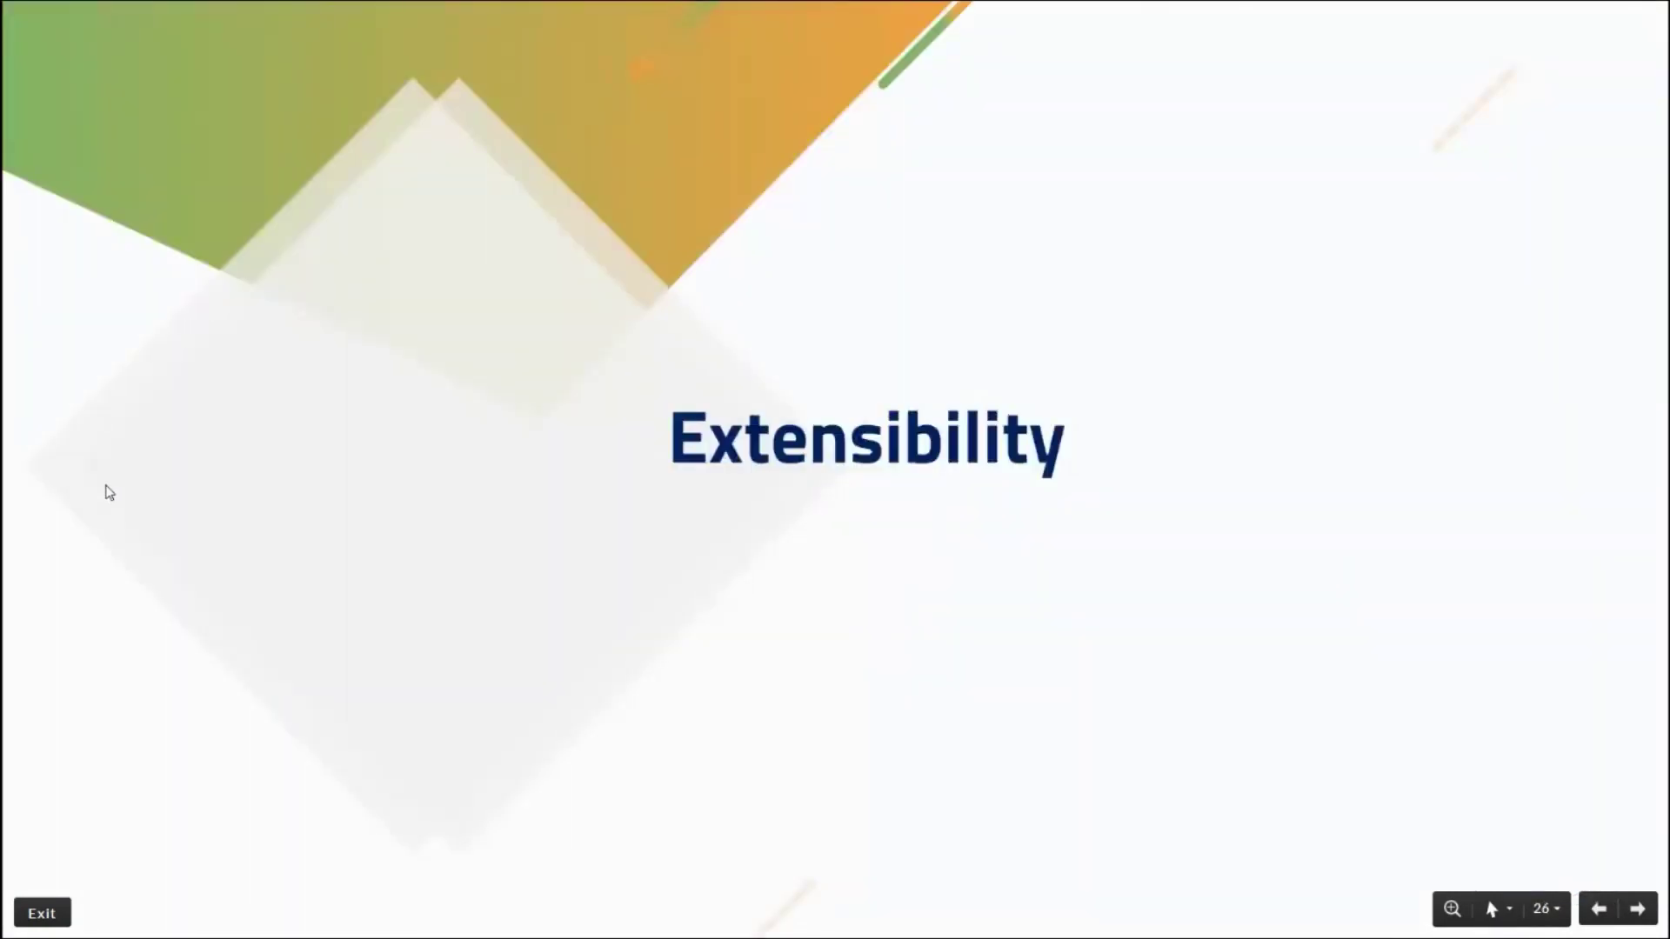
{"action": "key", "text": "Left"}
{"action": "key", "text": "Left"}
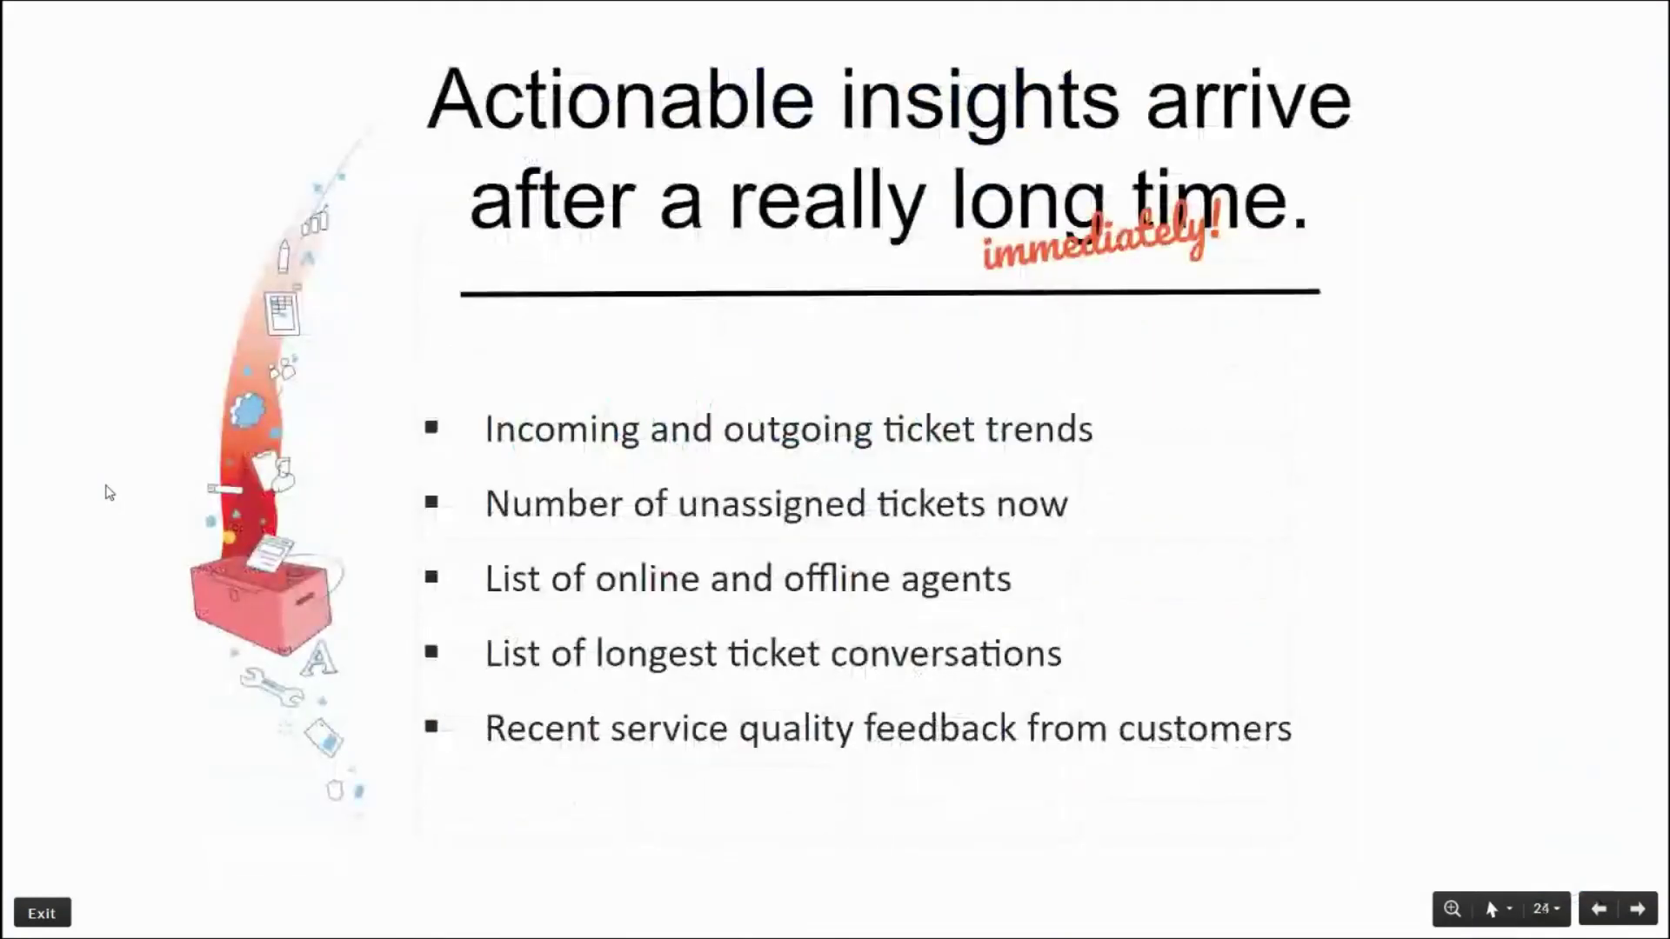